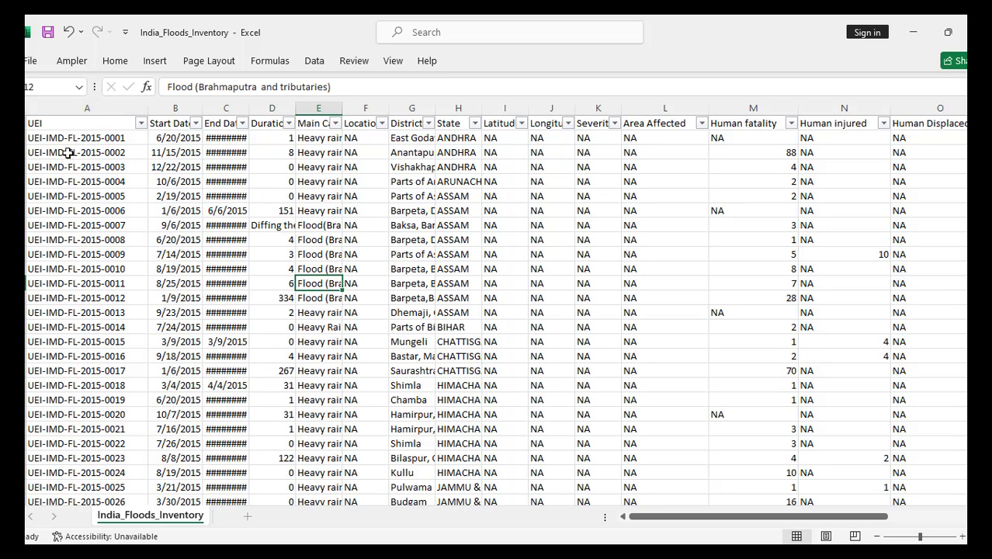
- Examine the UEI column's entries and browse its list of filter values without applying a filter
left_click(52, 125)
left_click(53, 125)
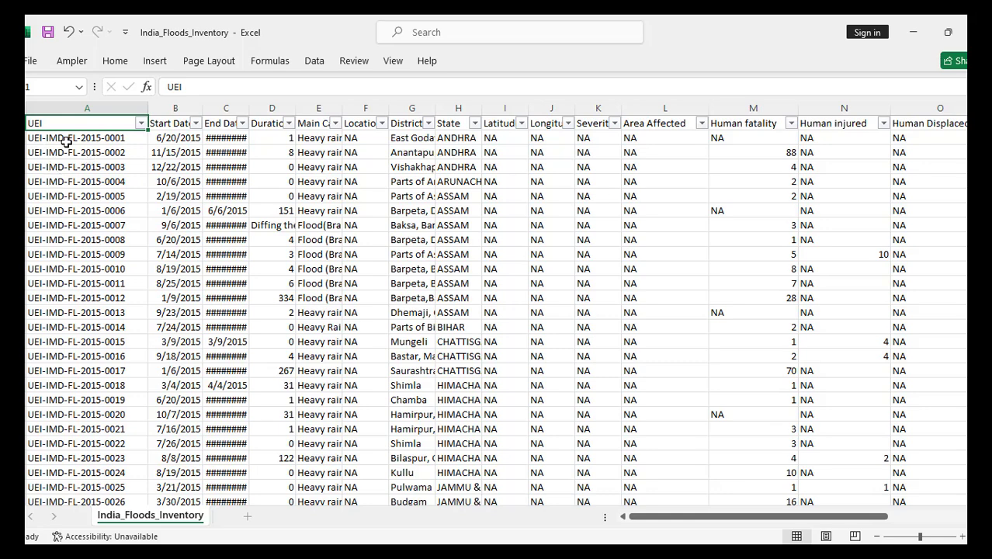
left_click(67, 140)
left_click(140, 123)
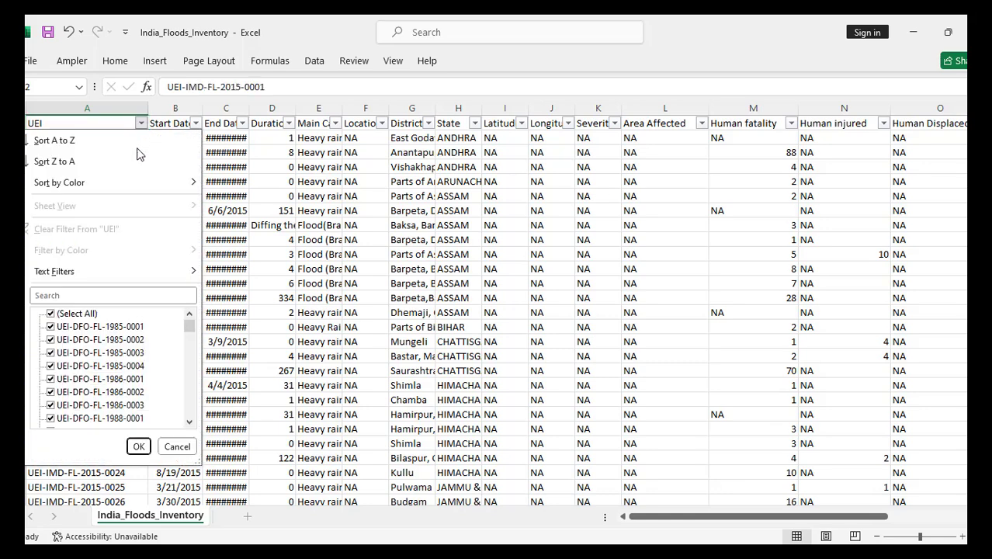
scroll(90, 368, "down", 5)
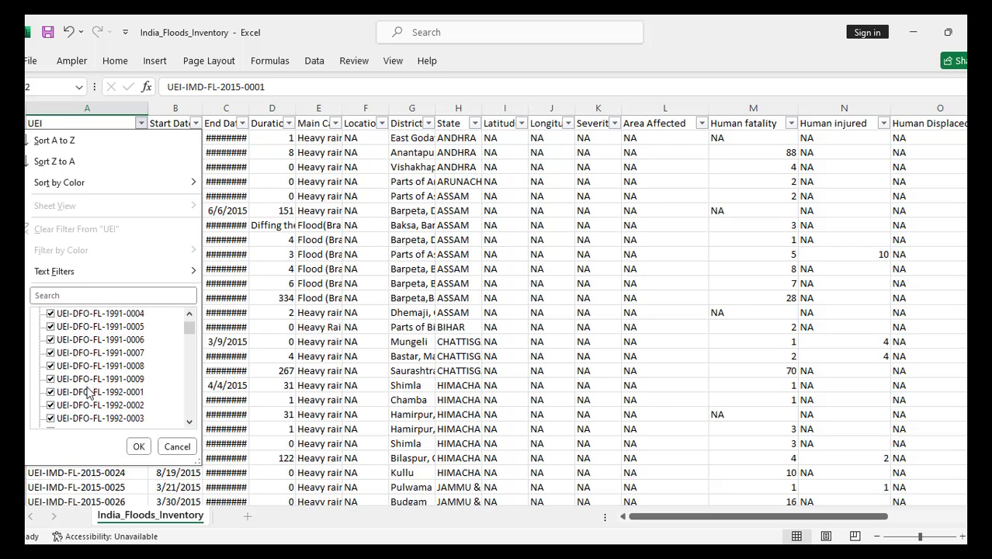
left_click(172, 446)
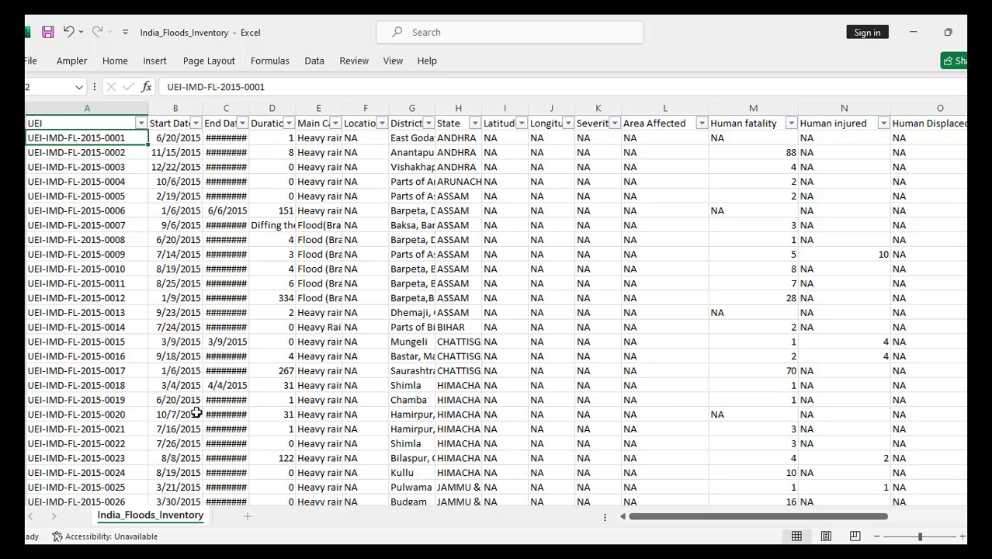
- Switch to the Google Meet call, admit the waiting participant, and return to the India_Floods_Inventory workbook in Excel
key("alt+Tab")
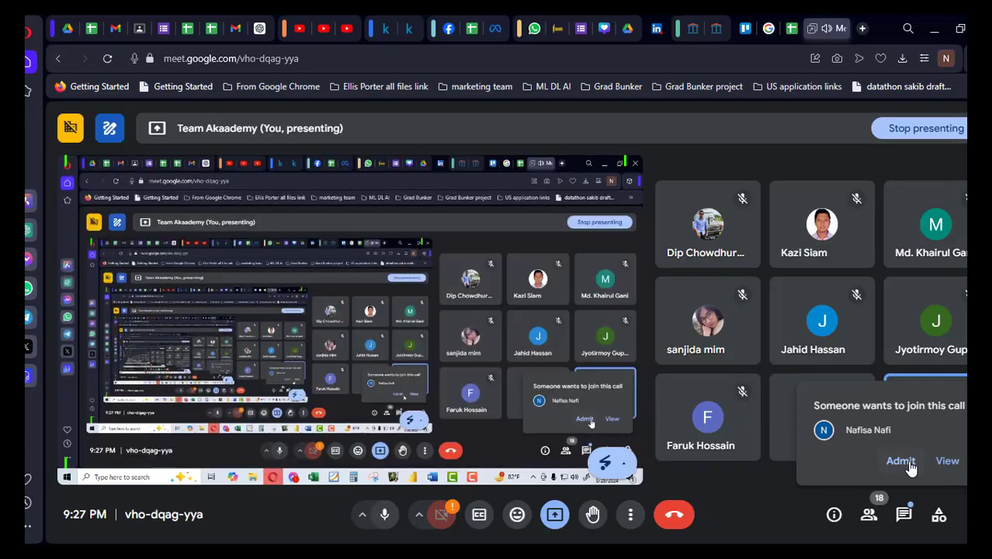
left_click(901, 461)
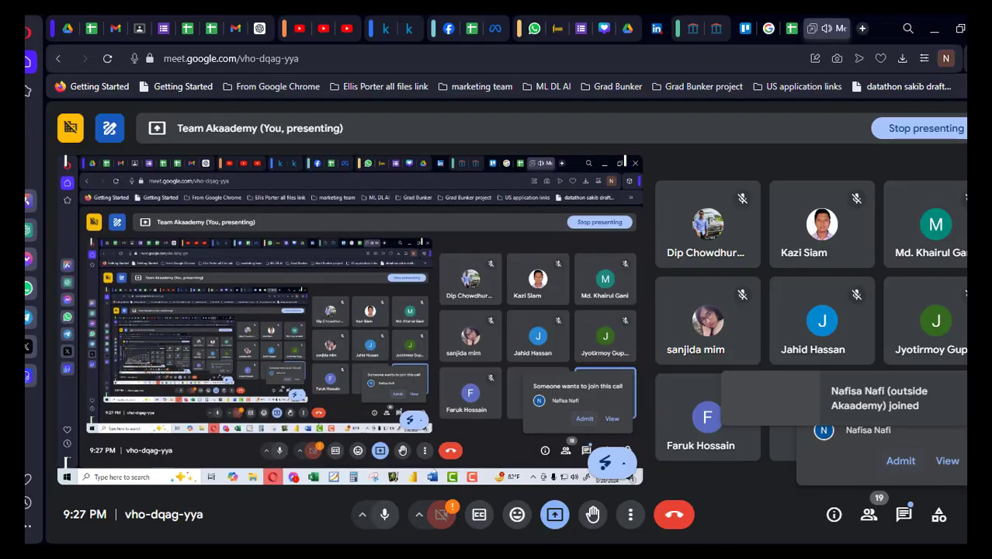
mouse_move(442, 556)
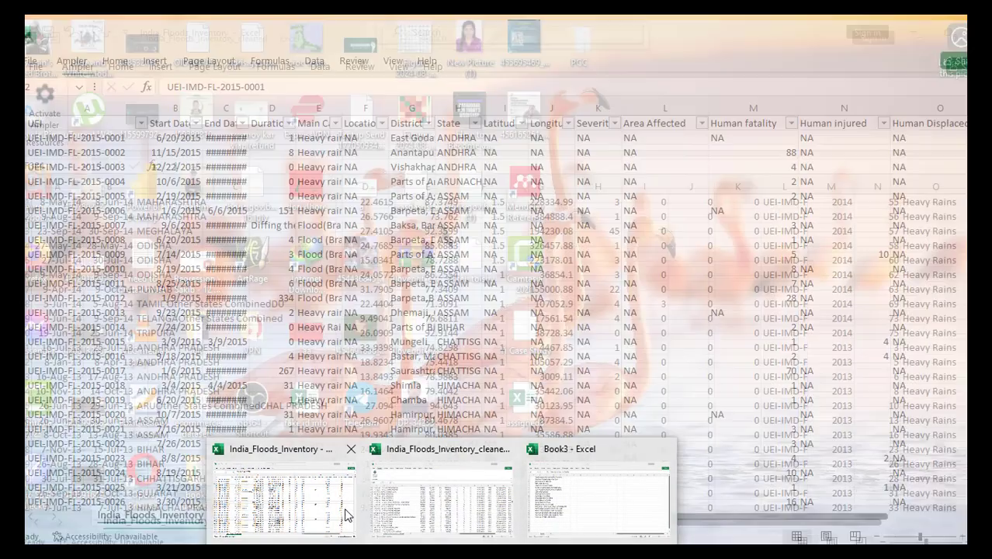
left_click(347, 515)
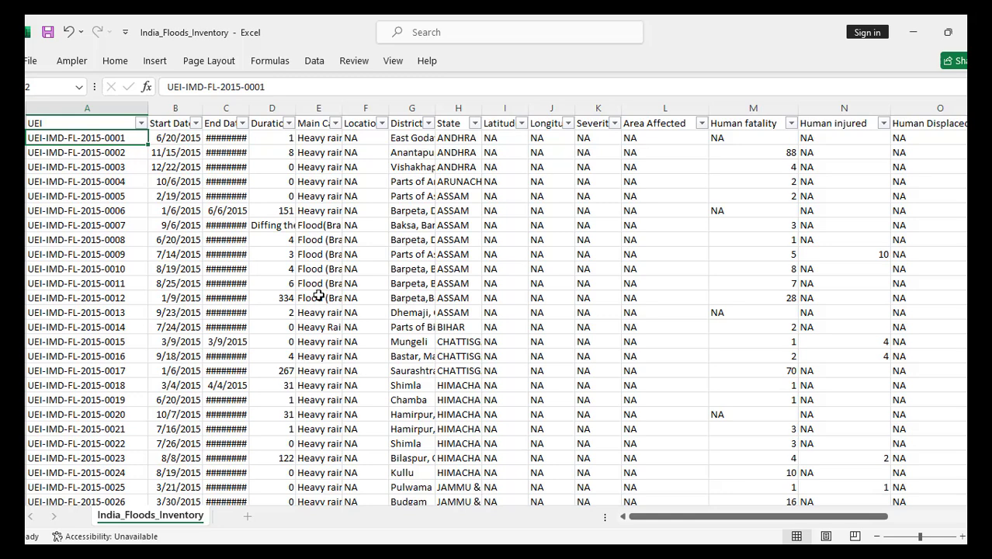
- Look over the Start Date entries and widen the End Date column enough to display full dates
left_click(177, 124)
left_click_drag(176, 152, 177, 414)
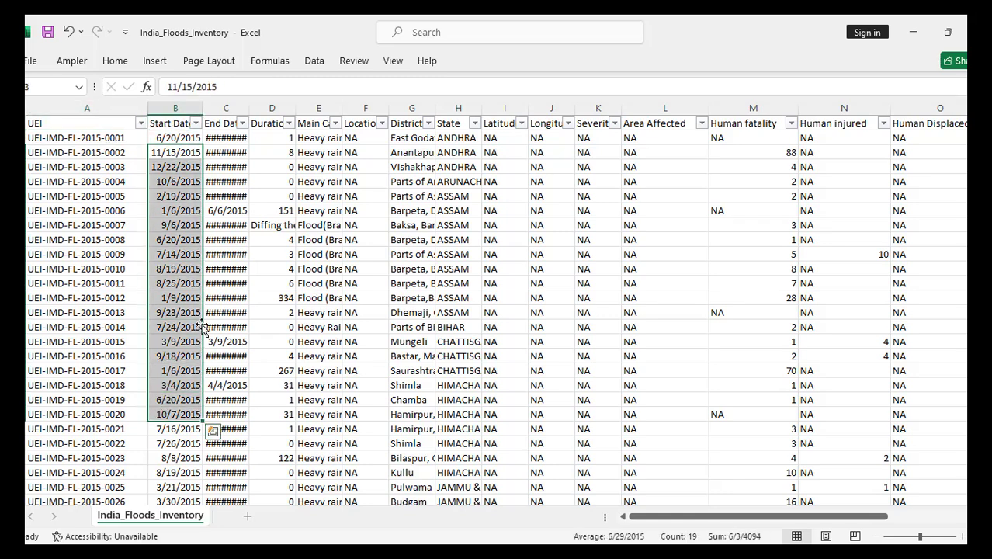
left_click_drag(249, 107, 279, 109)
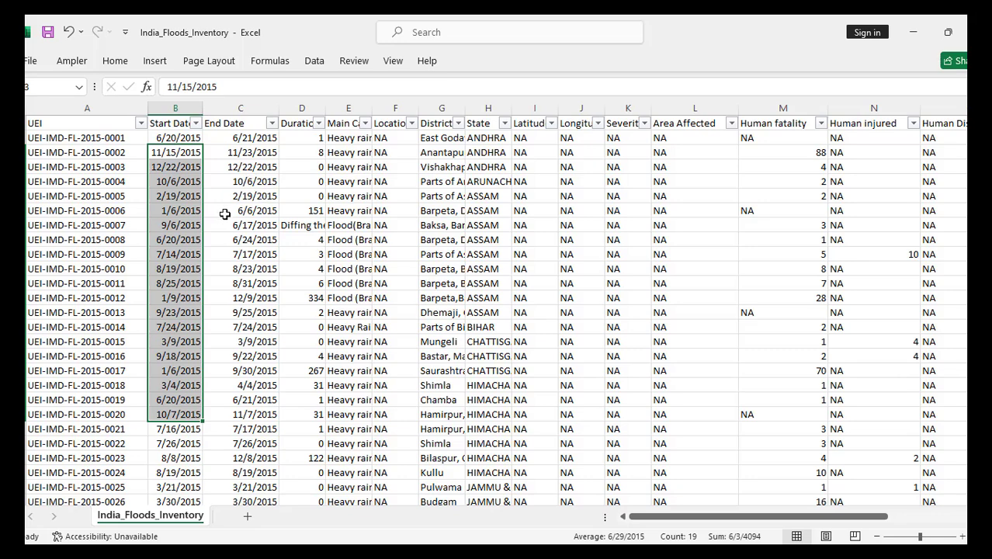
- Compare the values in the Start Date, End Date and Duration columns
left_click(191, 226)
left_click_drag(173, 167, 166, 430)
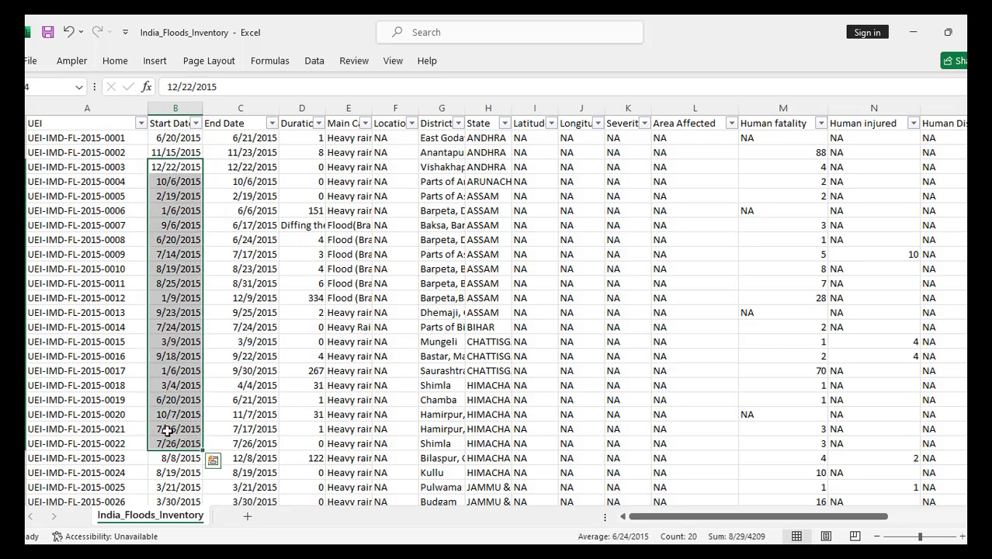
left_click_drag(240, 181, 228, 439)
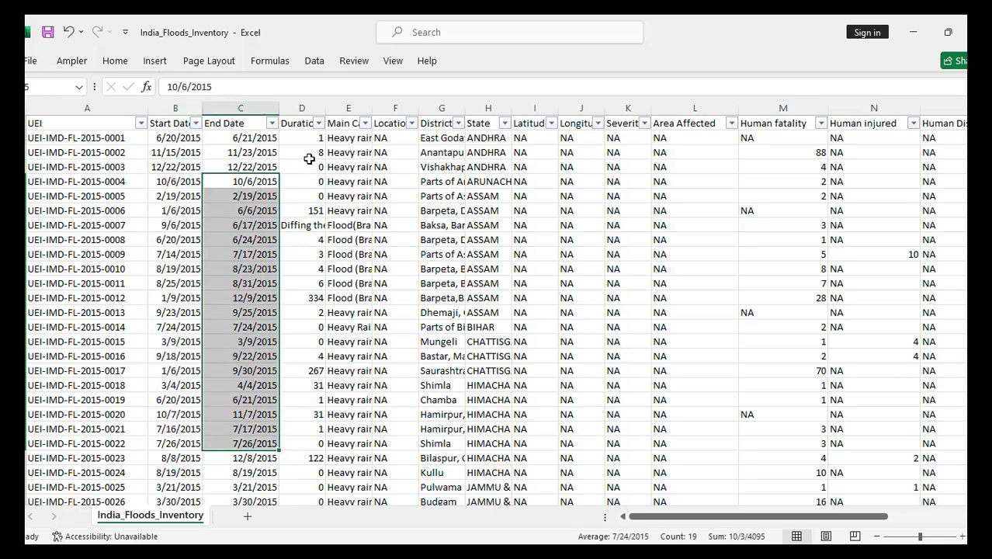
left_click_drag(309, 159, 311, 458)
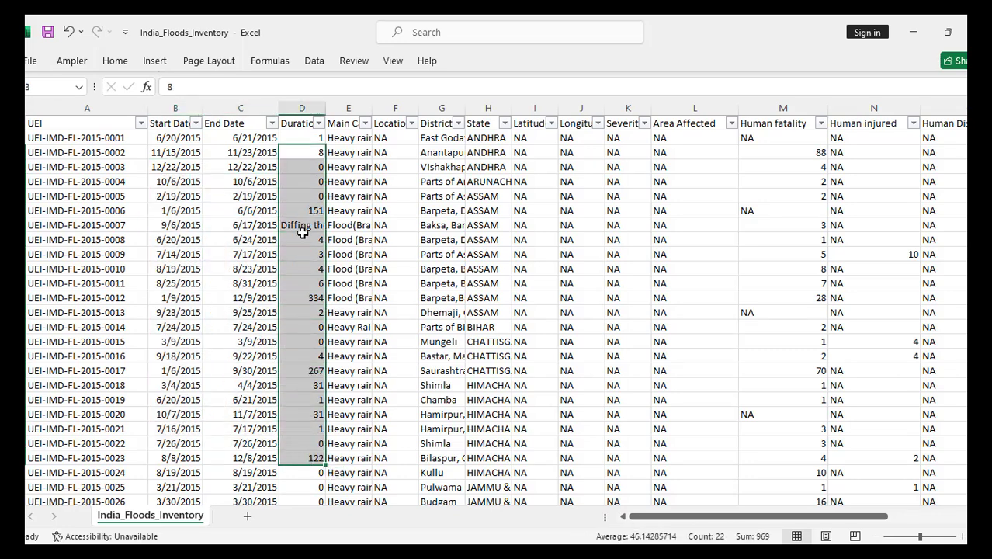
- Widen the Main Cause column to make its longer entries readable and select its header cell
left_click_drag(371, 107, 451, 101)
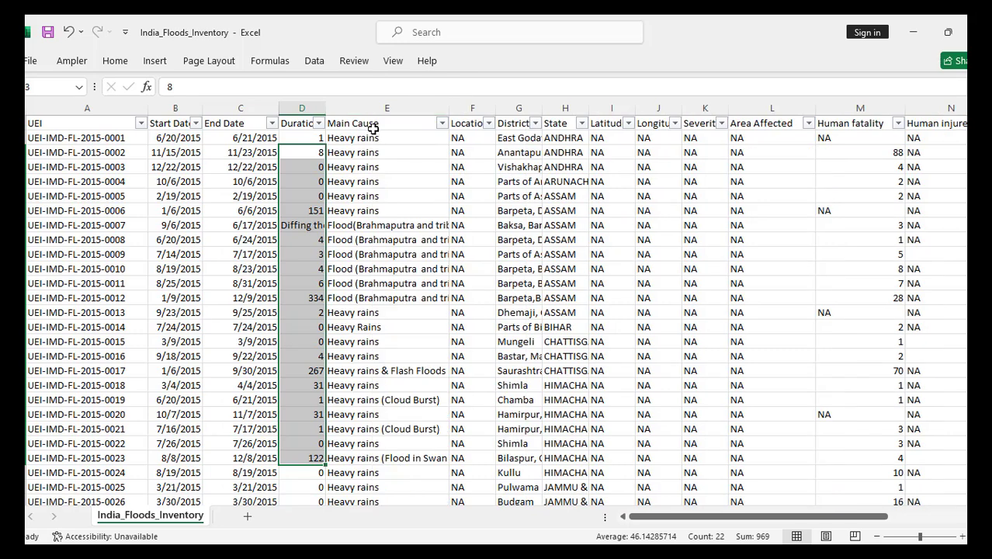
left_click(369, 125)
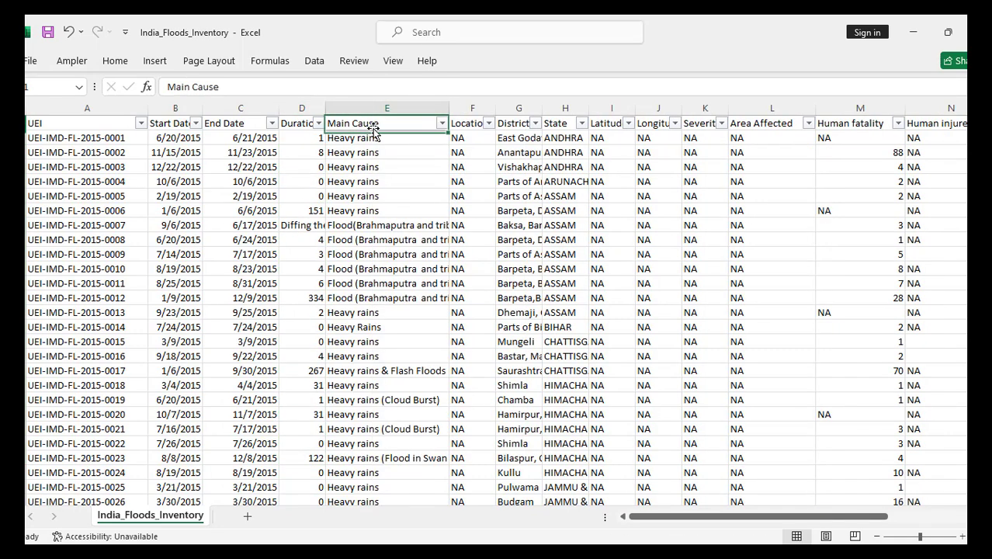
- Review the distinct Main Cause values in the column's filter list for inconsistent or duplicate category names, keeping all values selected
left_click(441, 124)
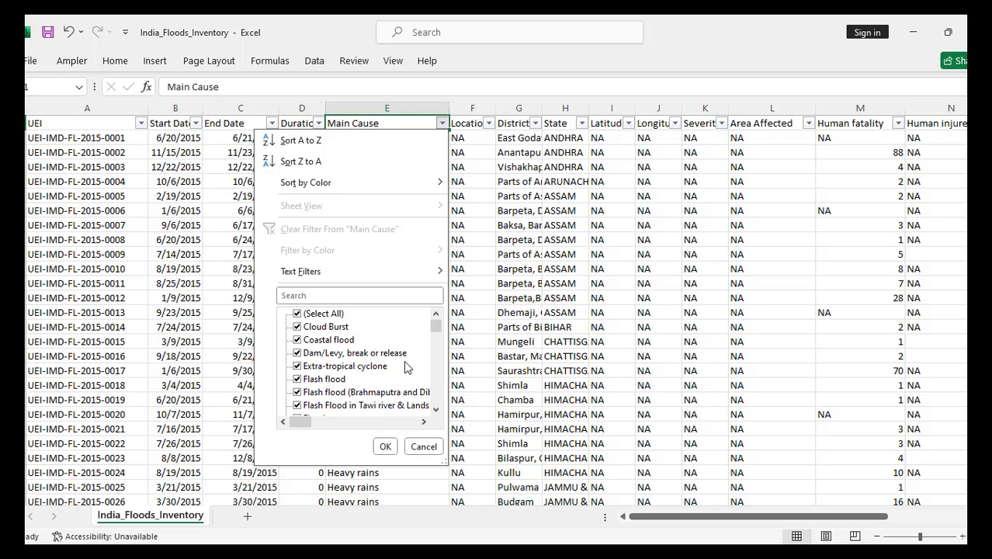
left_click_drag(436, 330, 436, 338)
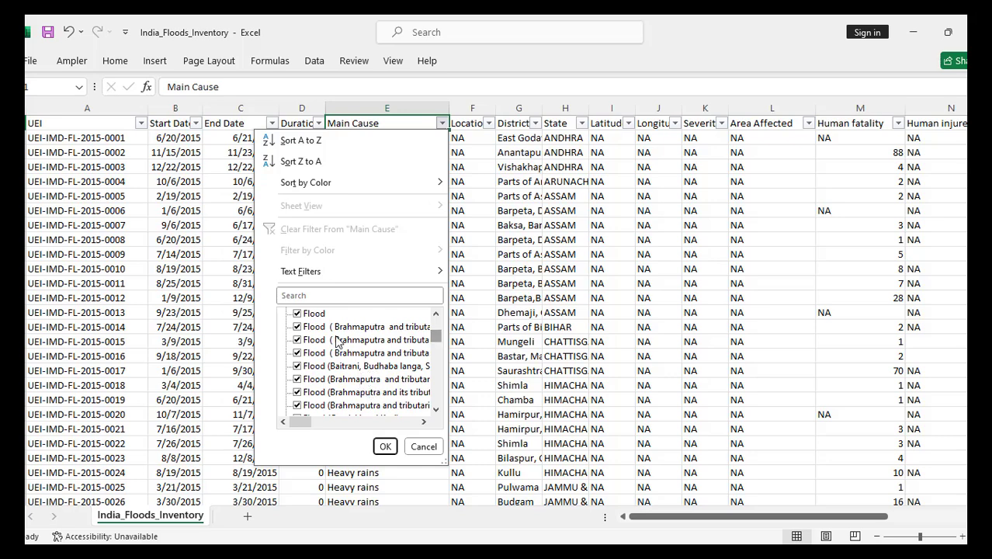
left_click_drag(303, 422, 304, 423)
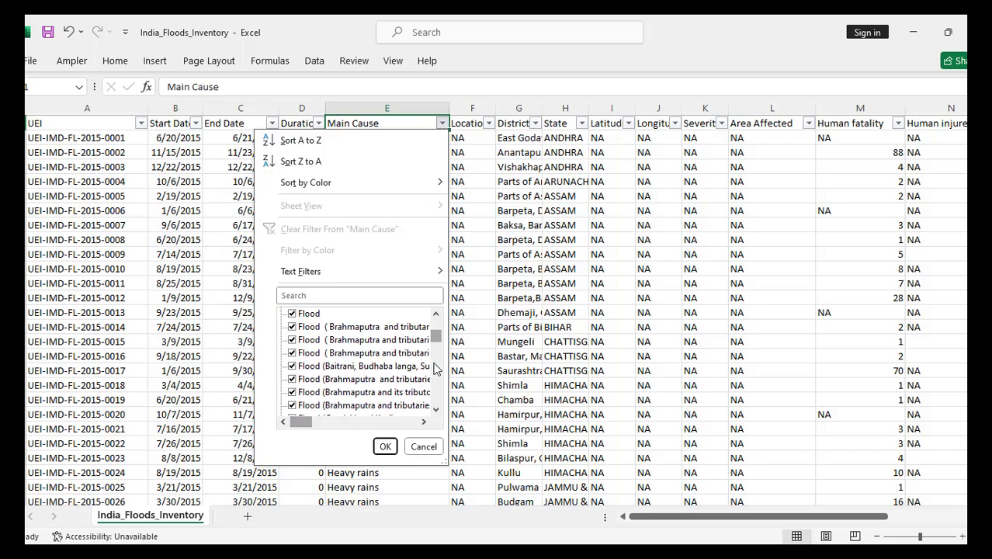
left_click_drag(437, 346, 437, 352)
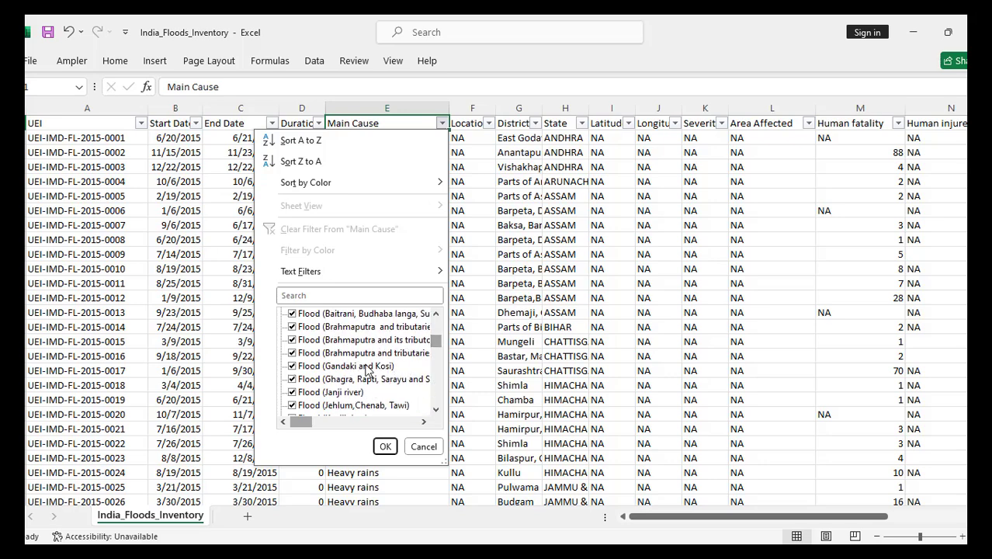
left_click_drag(437, 348, 436, 375)
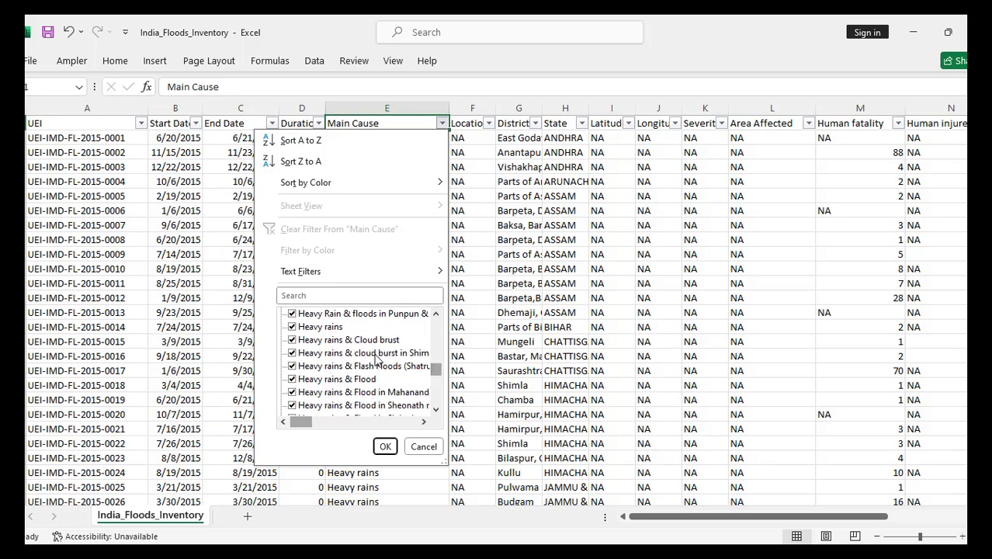
scroll(342, 370, "down", 3)
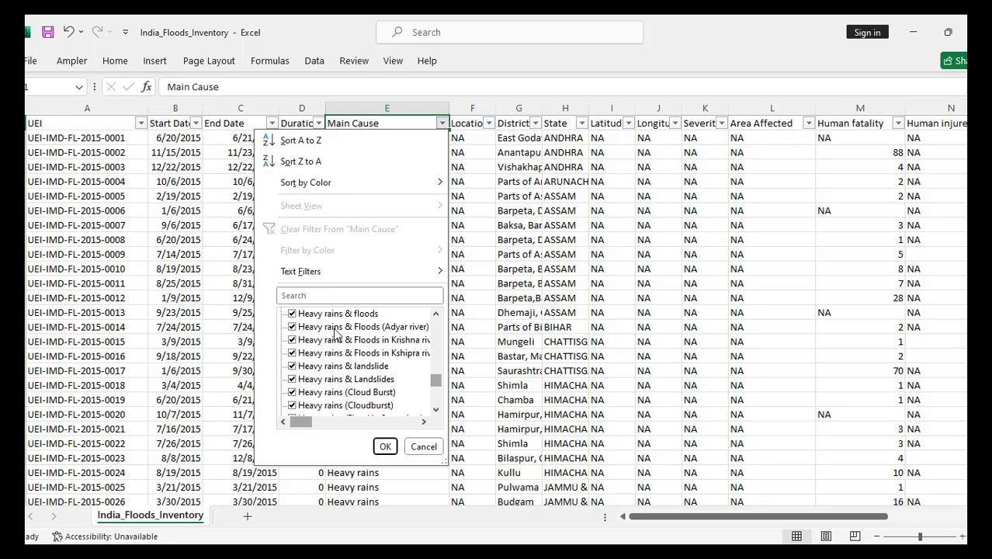
scroll(339, 386, "down", 1)
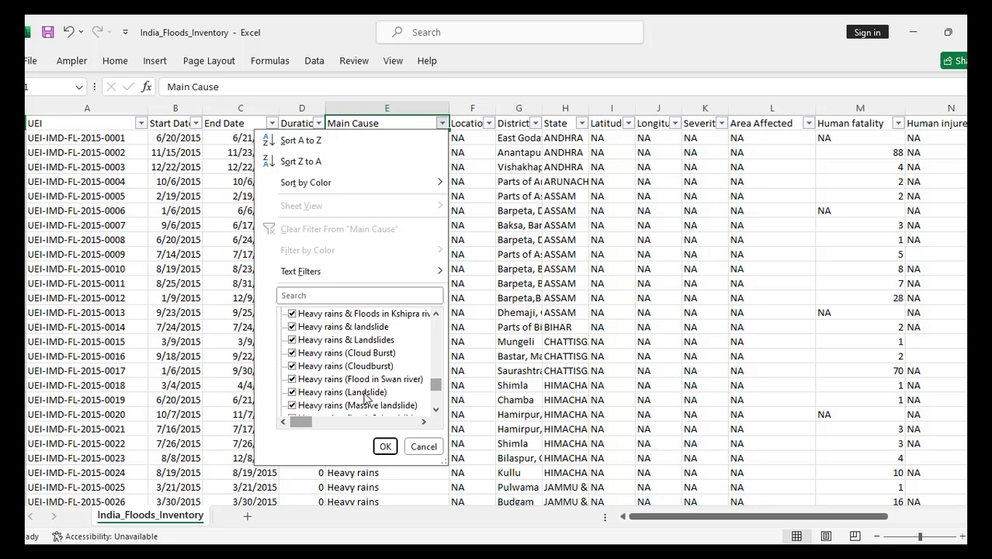
scroll(358, 357, "down", 3)
scroll(340, 389, "down", 1)
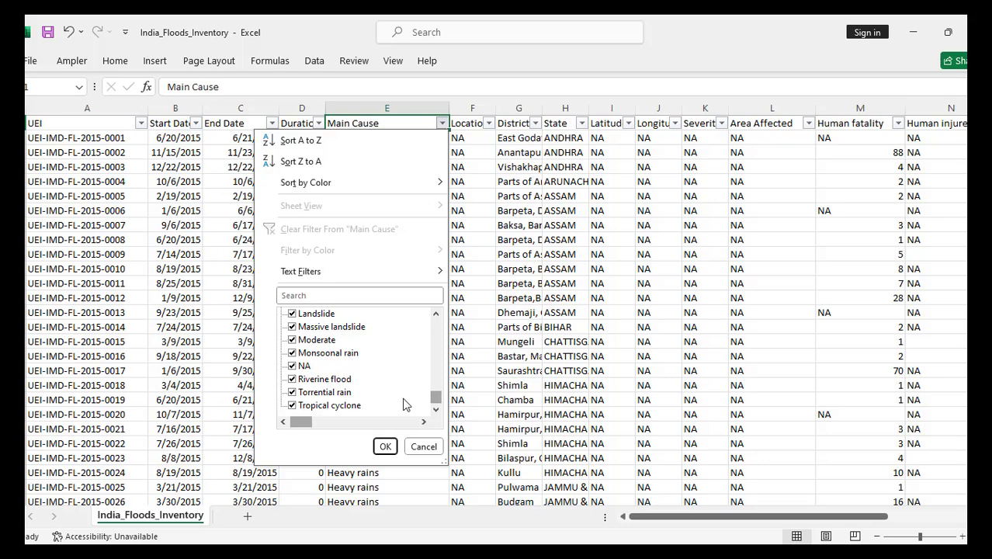
scroll(346, 384, "up", 5)
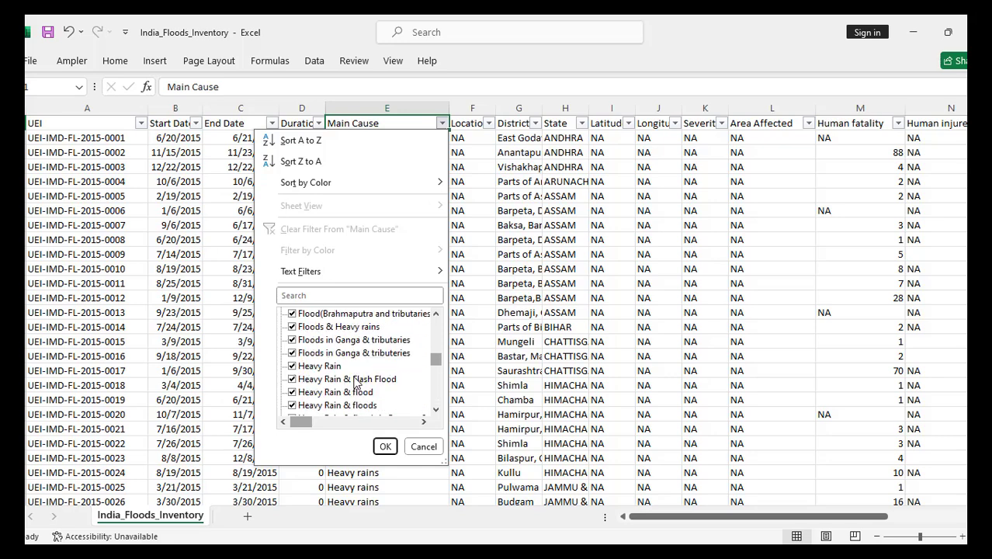
scroll(355, 384, "up", 5)
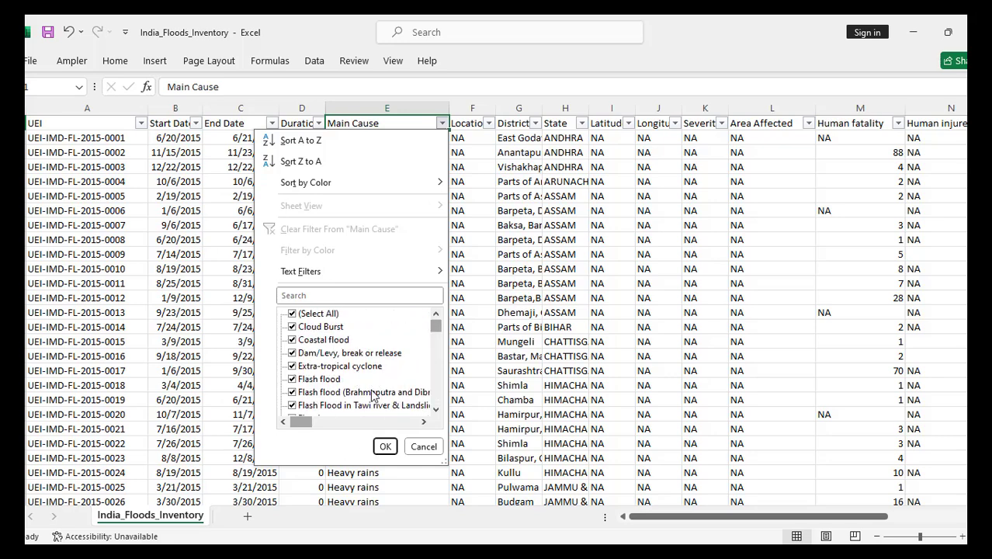
left_click(385, 446)
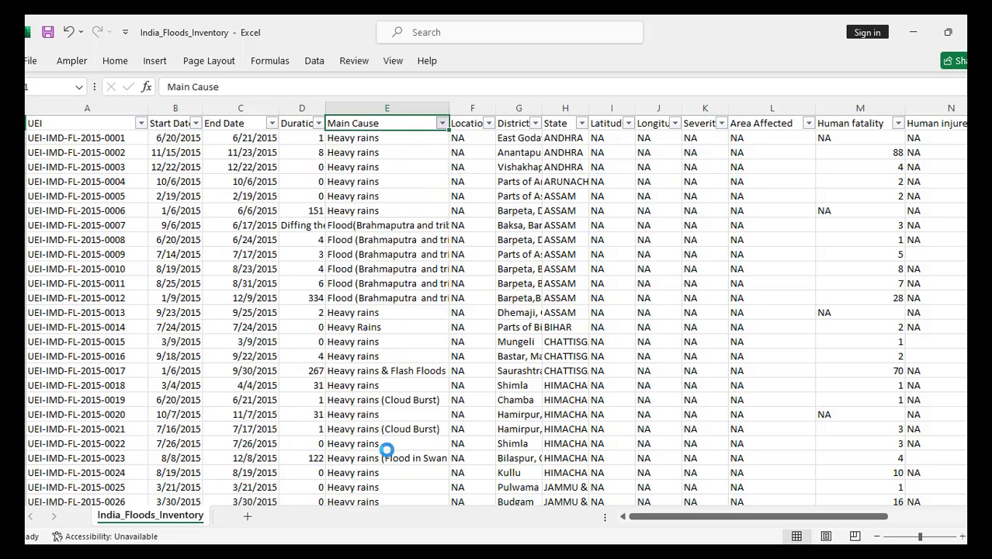
- Review the distinct Location values in the column's filter list, keeping all values selected
left_click(462, 128)
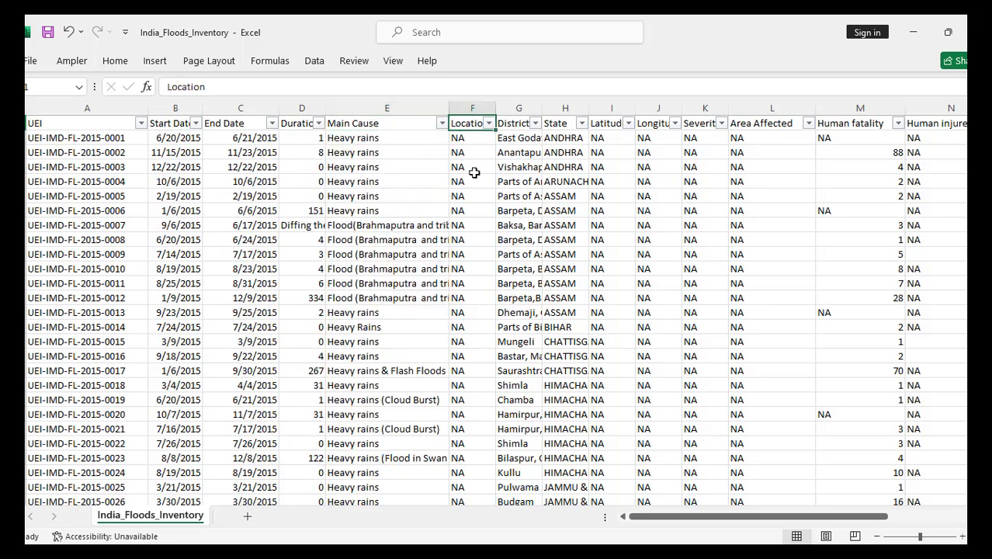
left_click(488, 124)
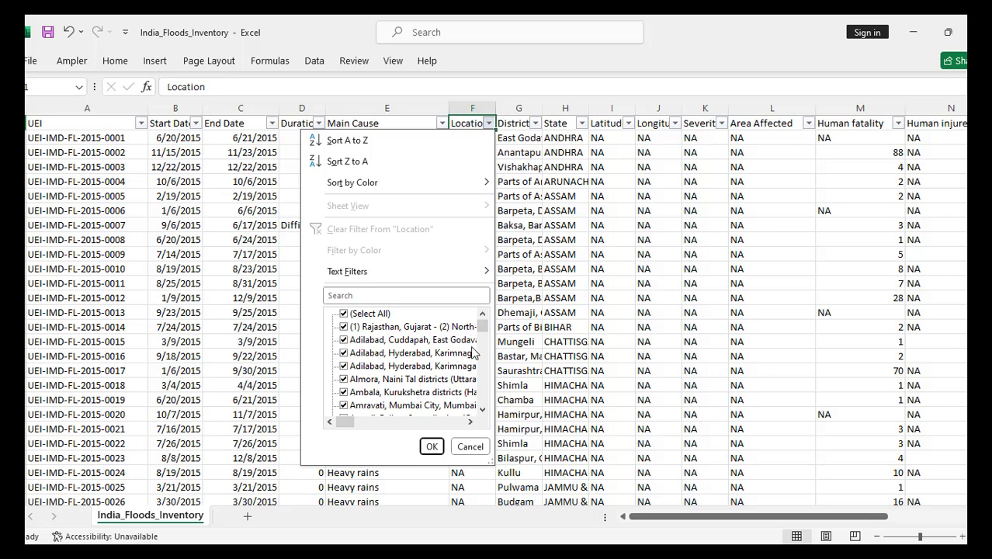
scroll(479, 350, "down", 5)
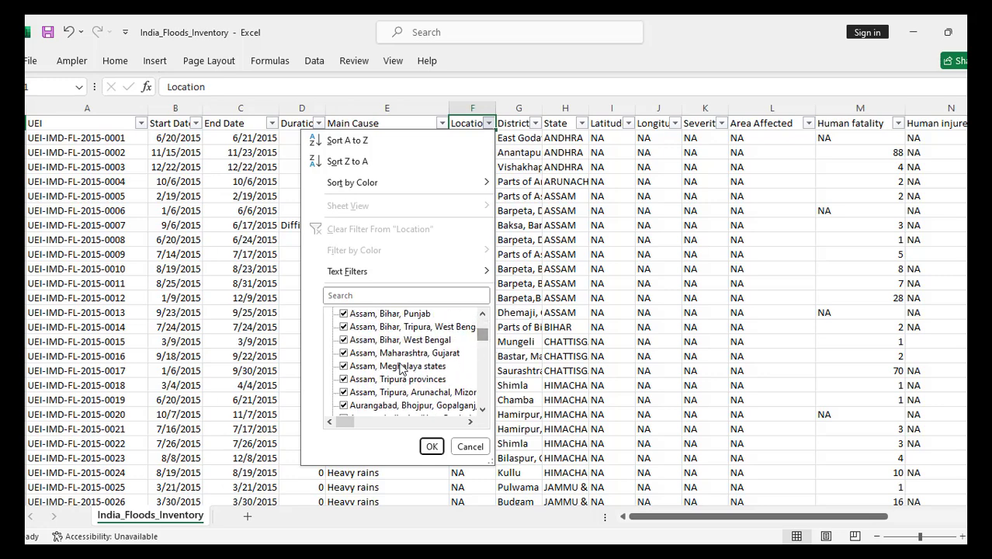
scroll(382, 396, "down", 3)
scroll(373, 373, "down", 5)
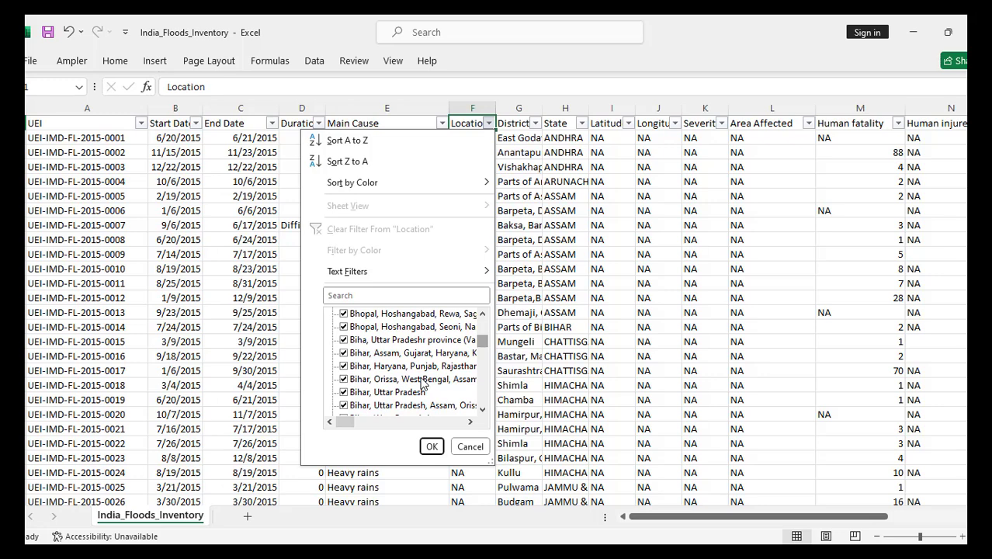
left_click(432, 446)
- Review the distinct Districts values in the column's filter list for inconsistently grouped or repeated district entries, keeping all values selected
left_click(383, 126)
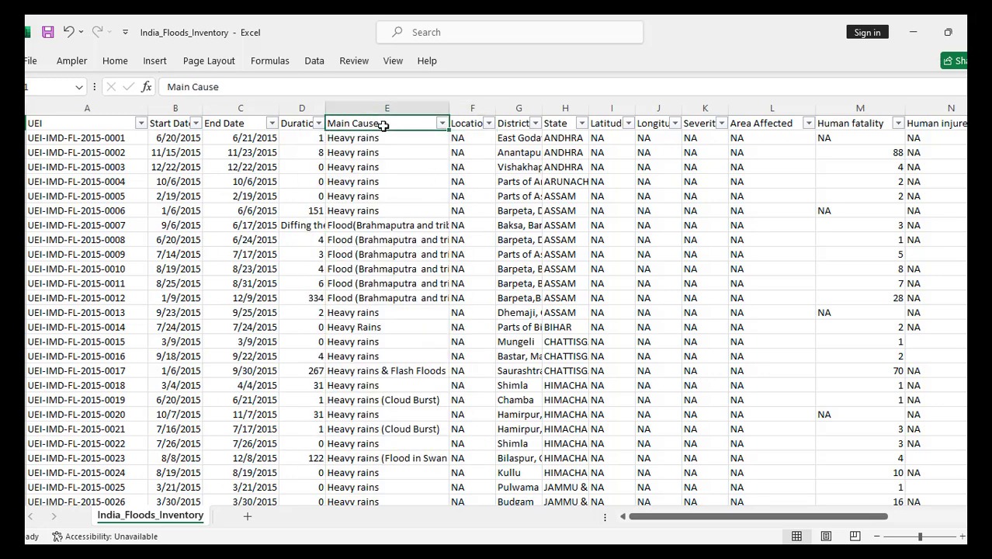
left_click(464, 127)
left_click(535, 123)
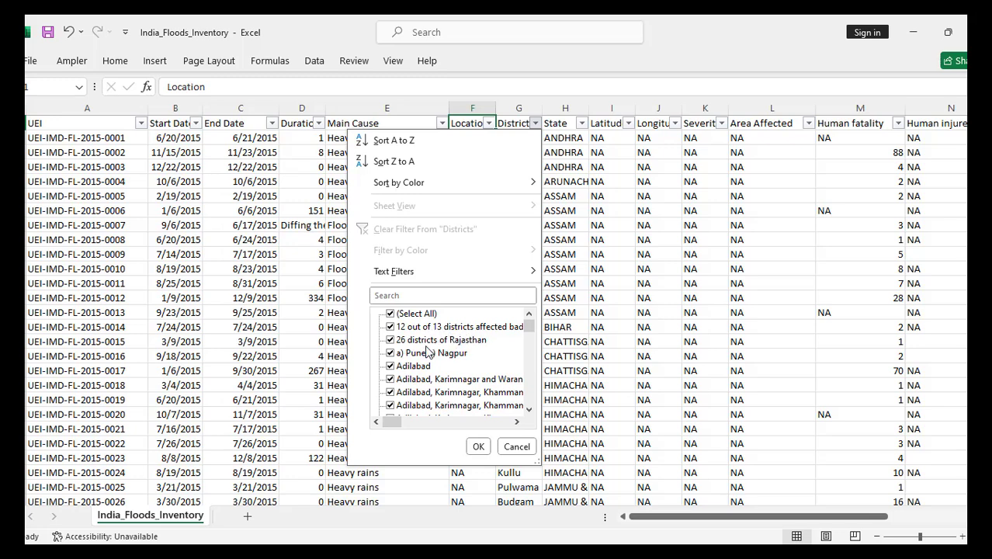
scroll(438, 386, "down", 6)
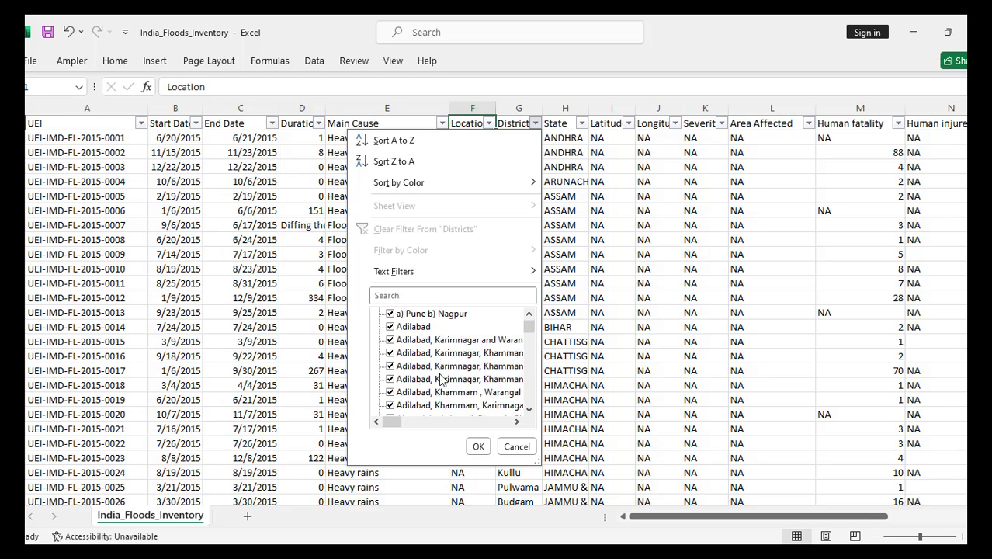
scroll(425, 393, "down", 2)
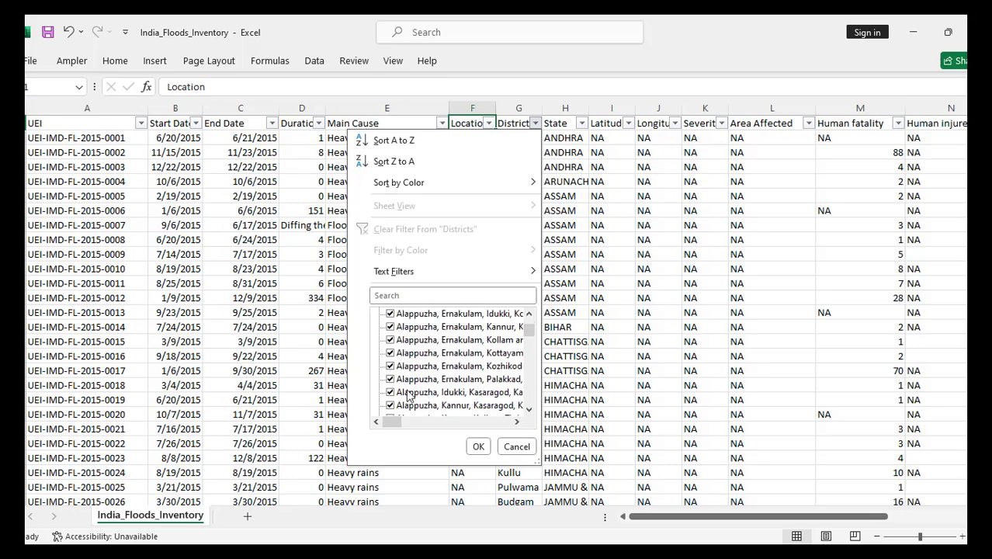
scroll(461, 380, "down", 2)
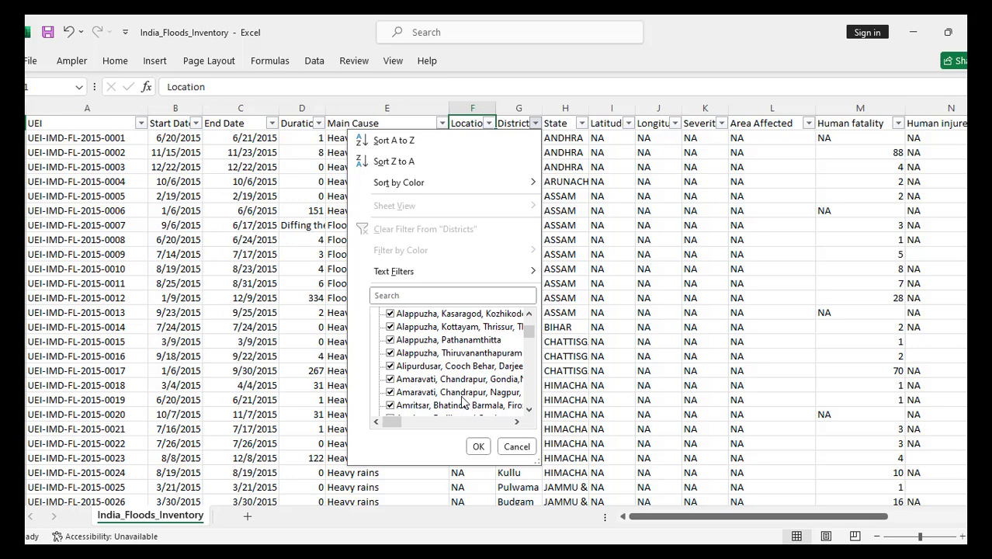
left_click(514, 447)
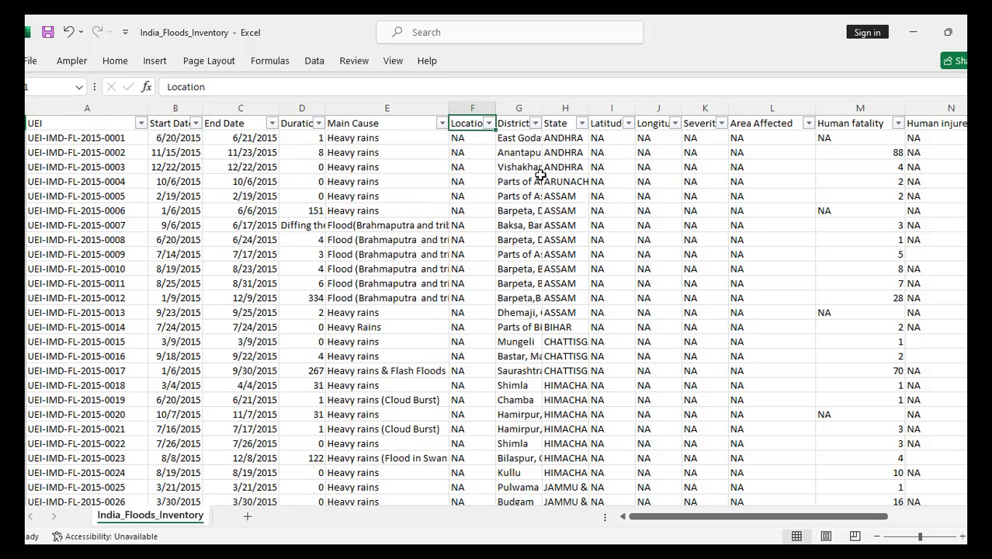
left_click(536, 122)
scroll(457, 364, "down", 3)
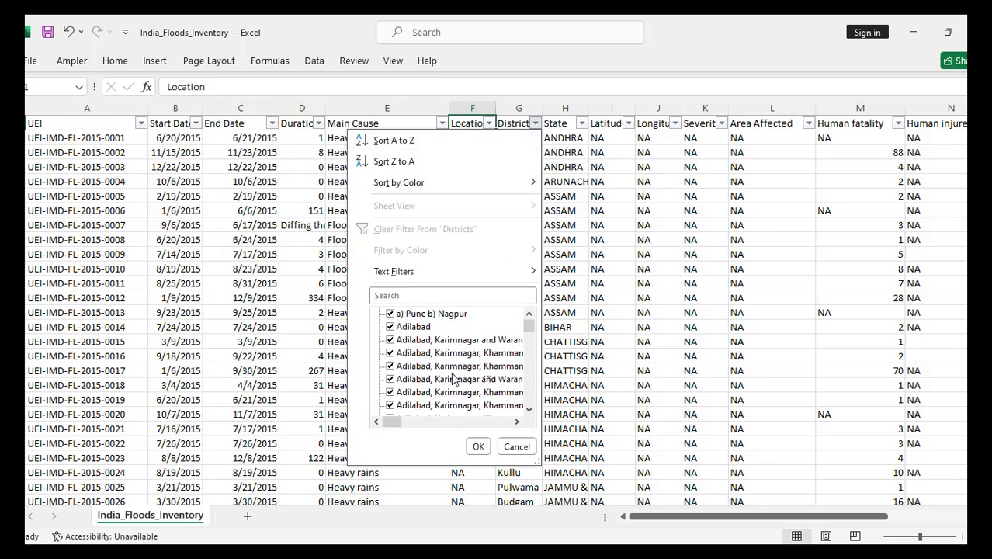
scroll(458, 354, "down", 4)
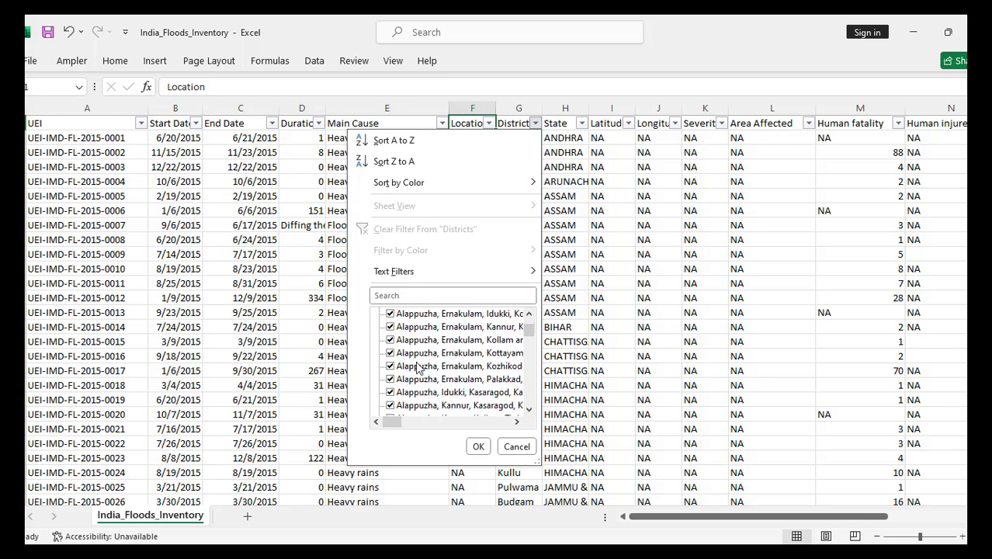
scroll(432, 400, "down", 5)
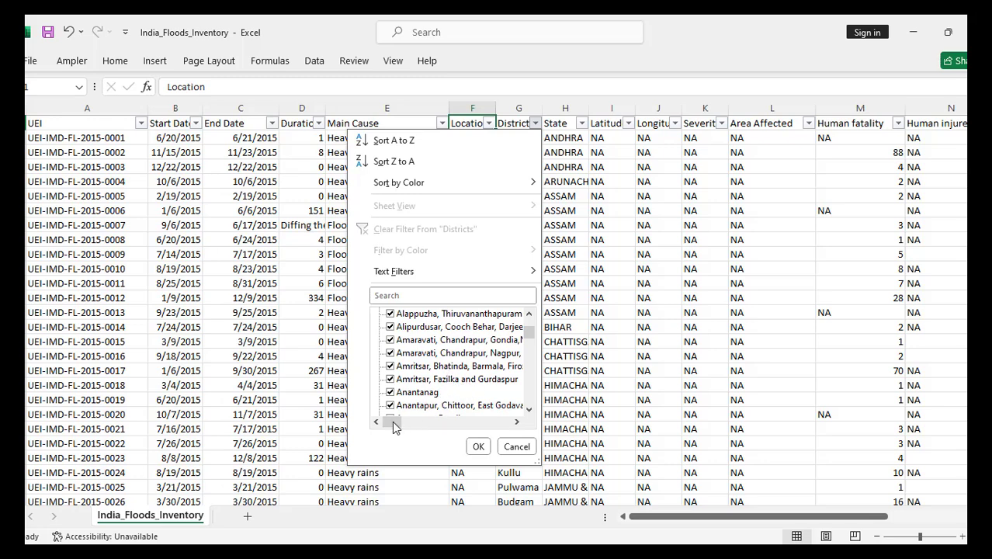
mouse_move(392, 421)
left_mouse_down()
mouse_move(431, 432)
mouse_move(385, 431)
left_mouse_up()
left_click(516, 447)
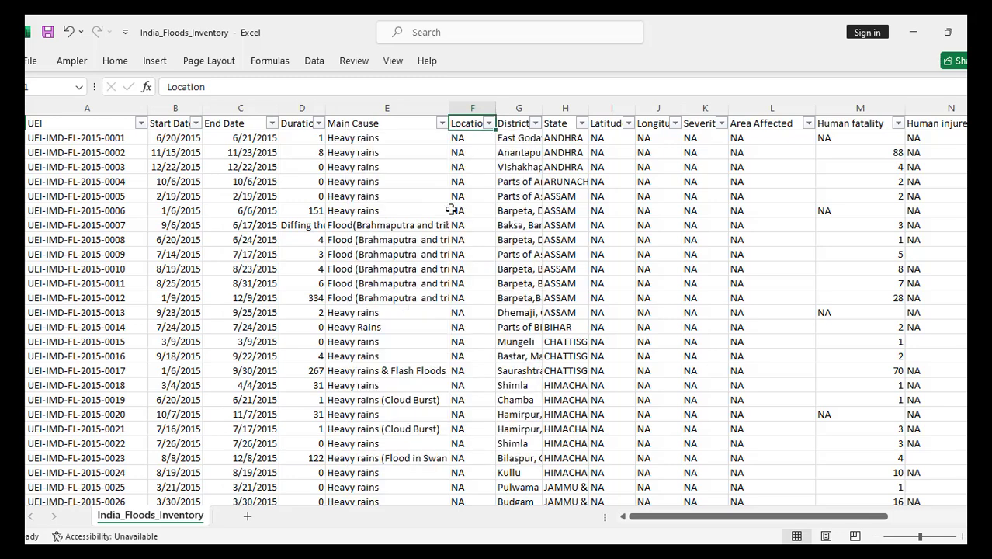
- Compare the Main Cause, Location and Districts columns by selecting each header cell in turn, ending on Districts
left_click(352, 126)
left_click(471, 127)
left_click(516, 125)
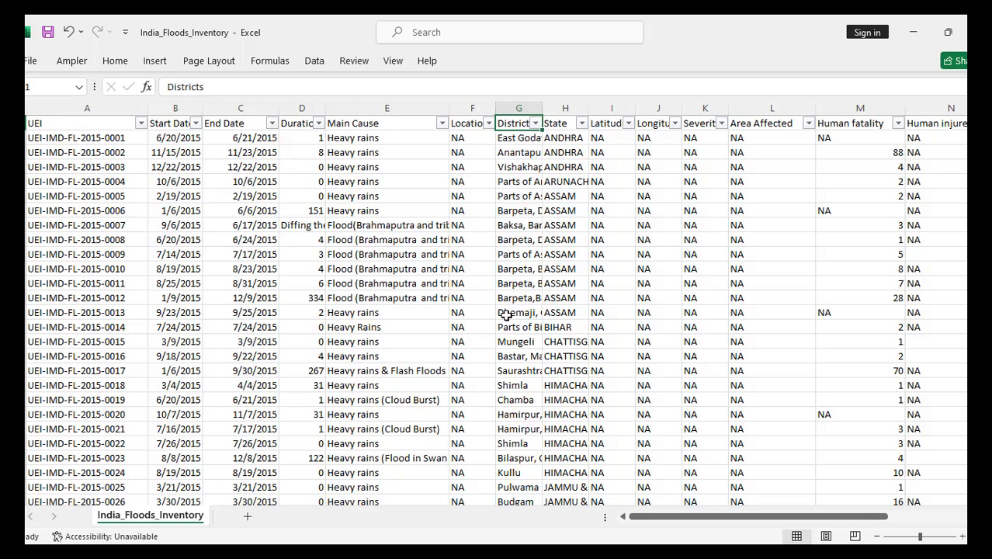
- Review the distinct State values in the column's filter list for duplicate or differently spelled state names, keeping all values selected
left_click(581, 123)
scroll(497, 384, "down", 10)
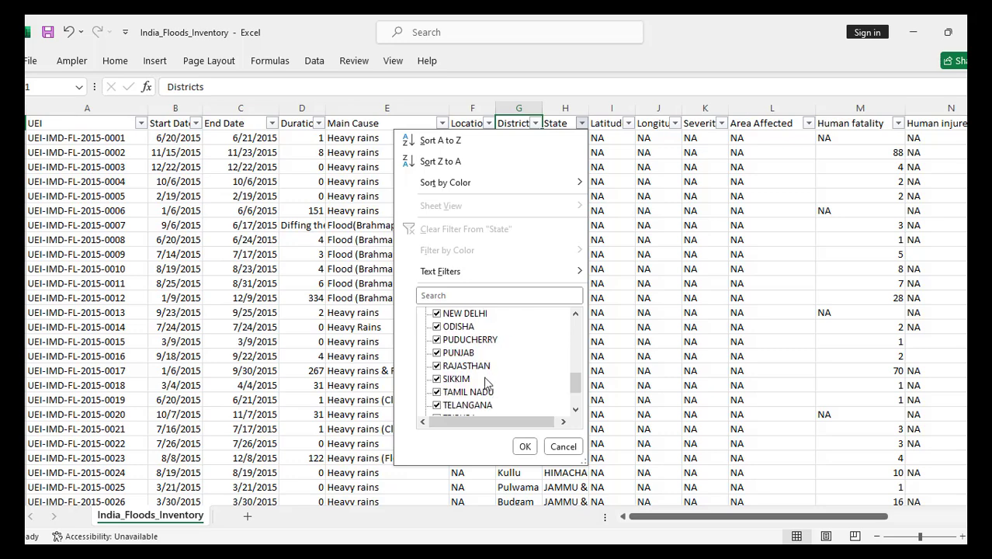
scroll(489, 384, "up", 4)
scroll(489, 385, "up", 5)
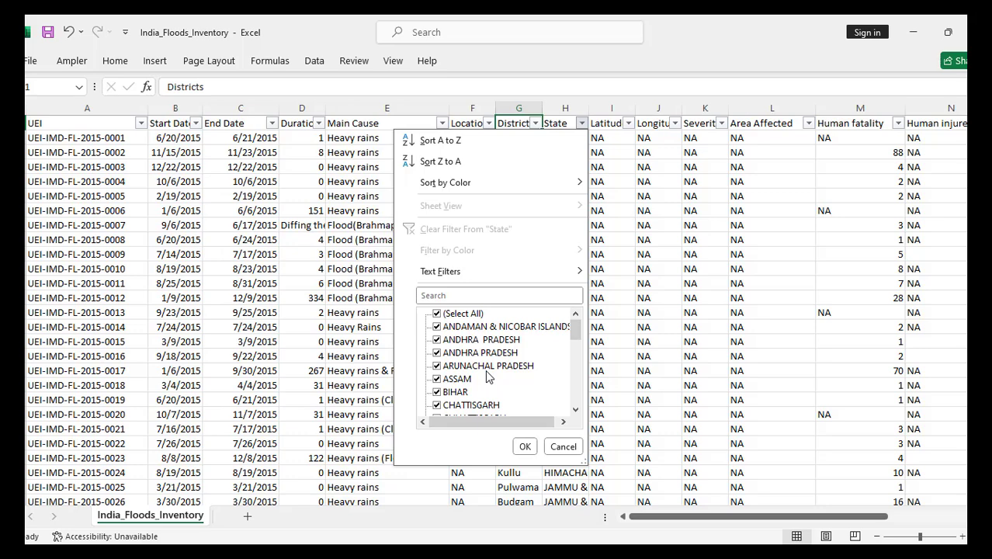
scroll(505, 367, "down", 10)
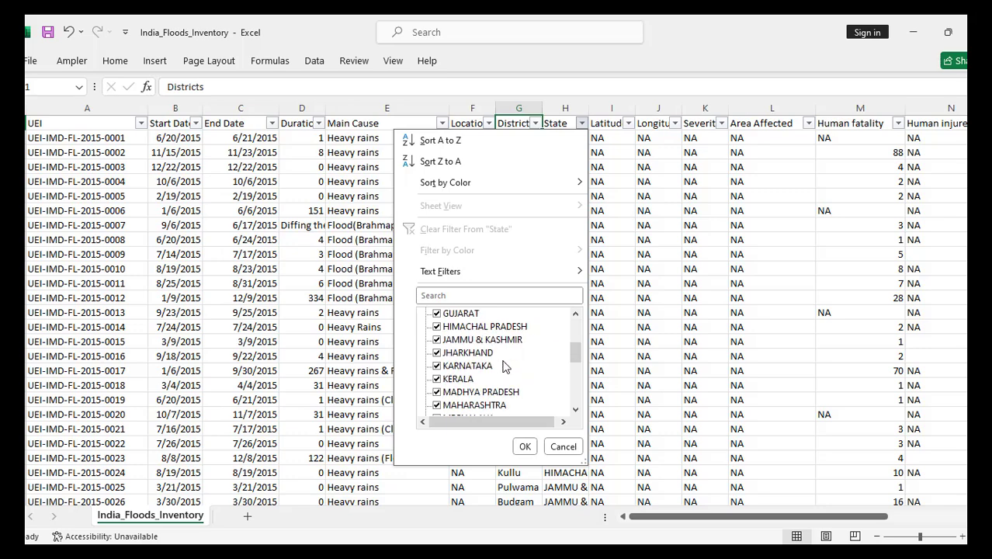
left_click(560, 447)
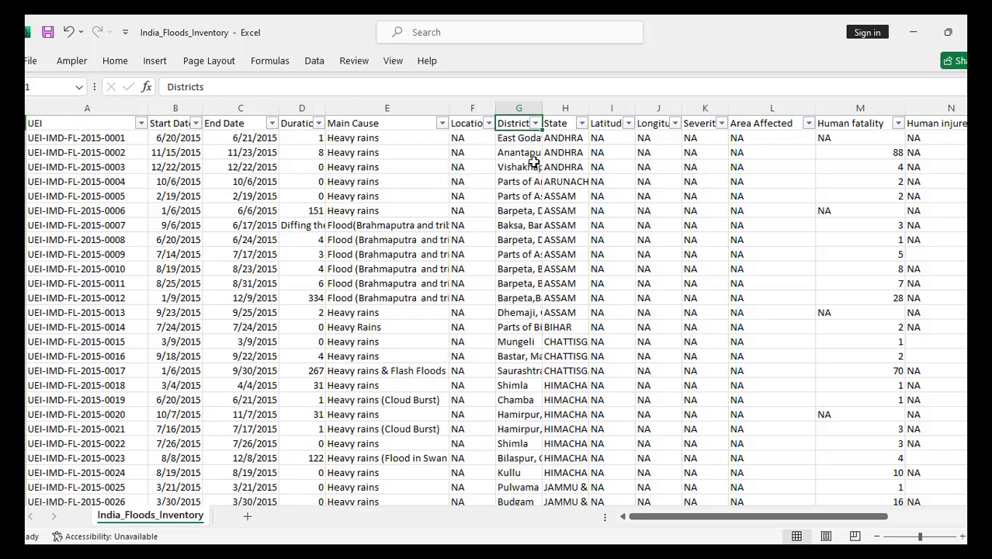
left_click(582, 123)
scroll(505, 394, "down", 6)
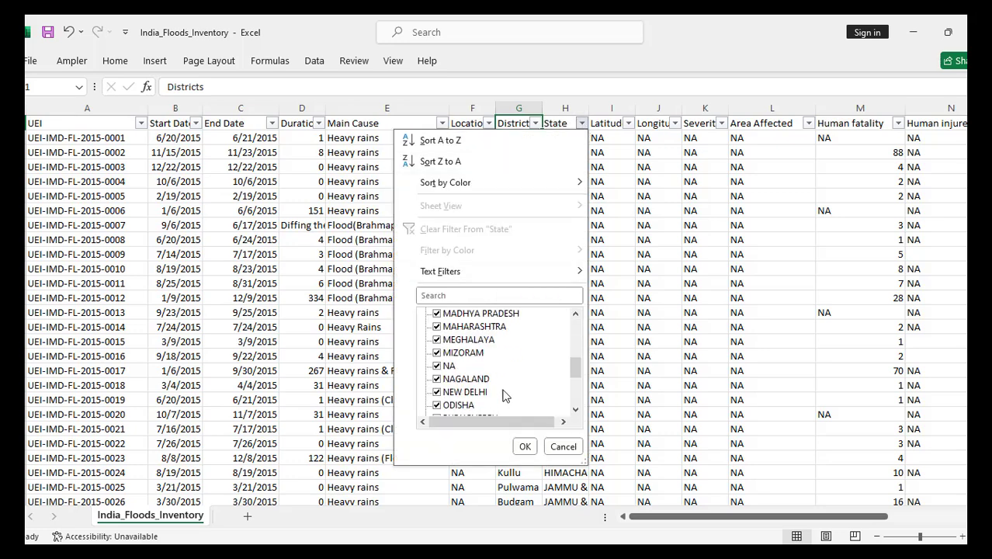
left_click(563, 446)
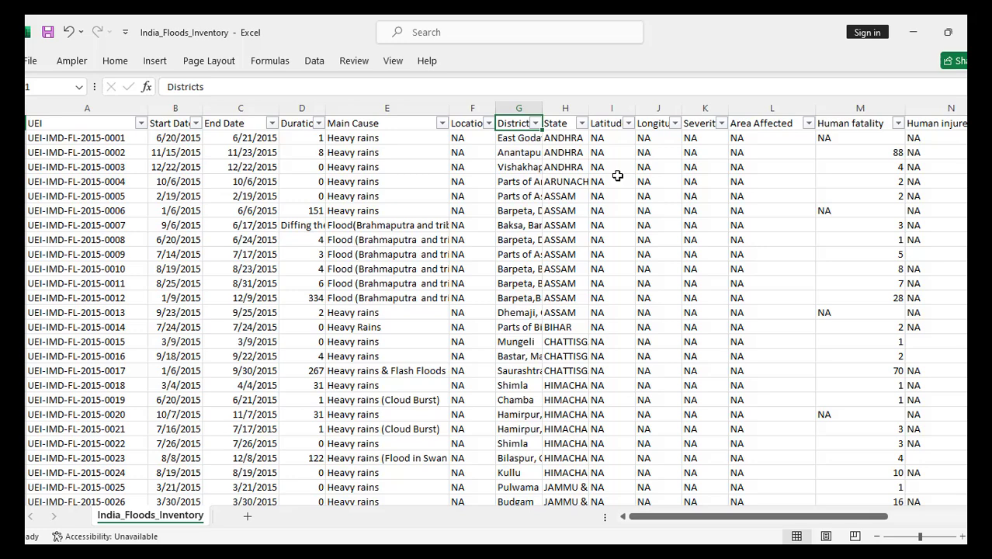
- Review the distinct Latitude values to the end of the filter list without filtering, and highlight a run of the column's NA cells
left_click(628, 124)
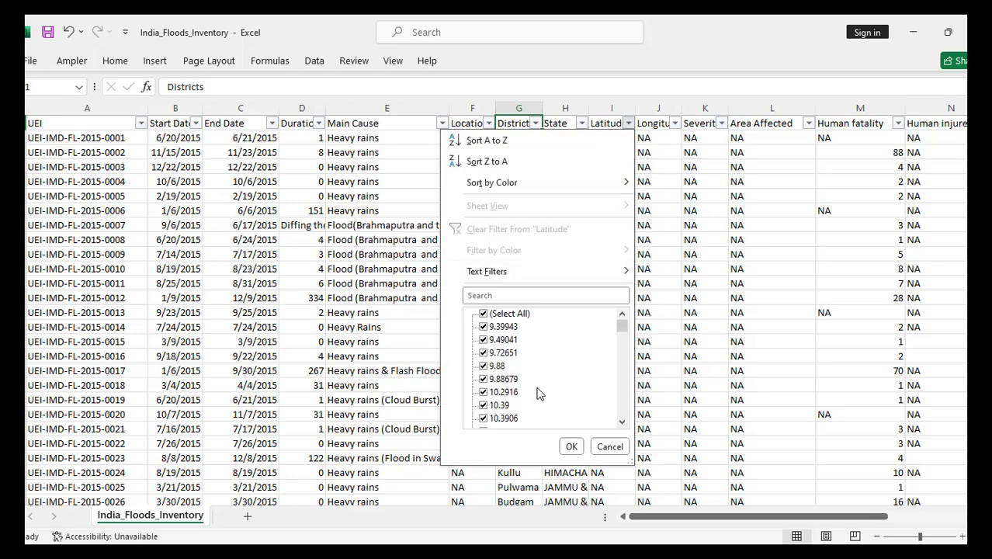
scroll(541, 395, "down", 10)
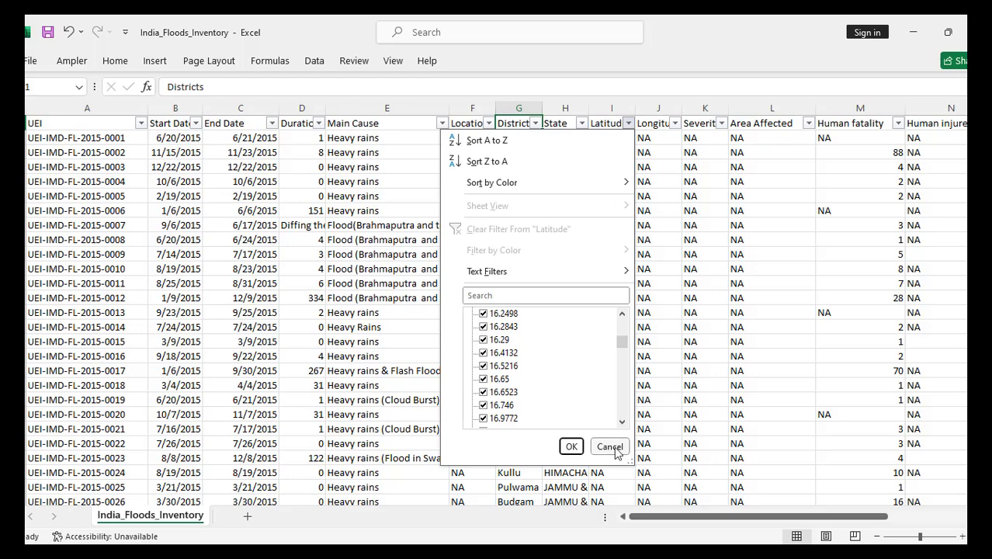
left_click_drag(623, 344, 623, 411)
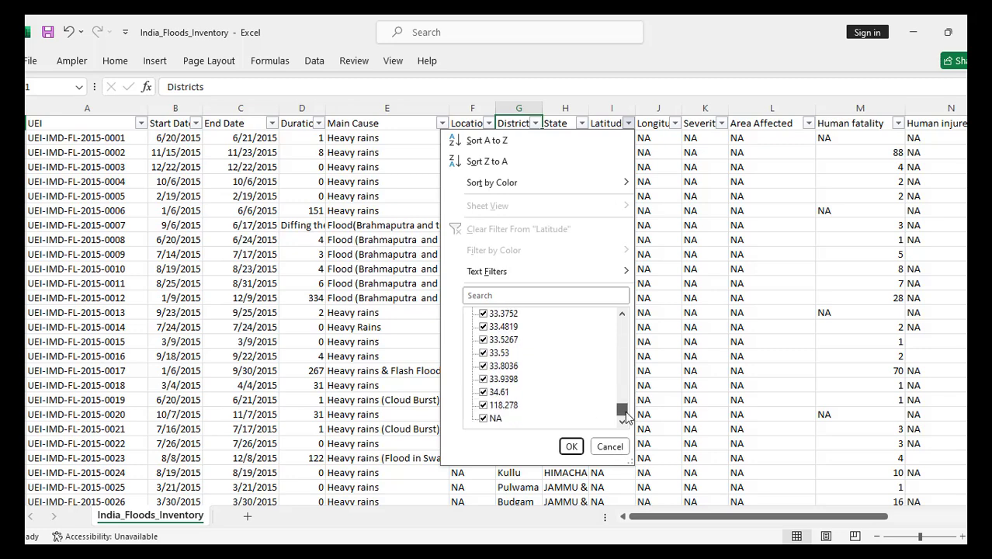
left_click(609, 447)
left_click_drag(614, 153, 613, 458)
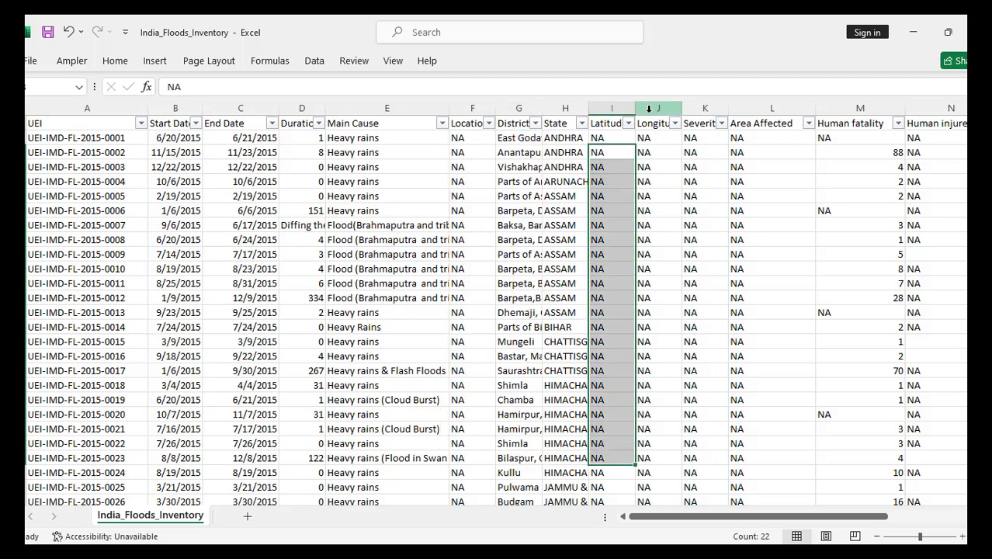
- Check the distinct Longitude and Severity values in their filter lists without applying any filter
left_click(675, 124)
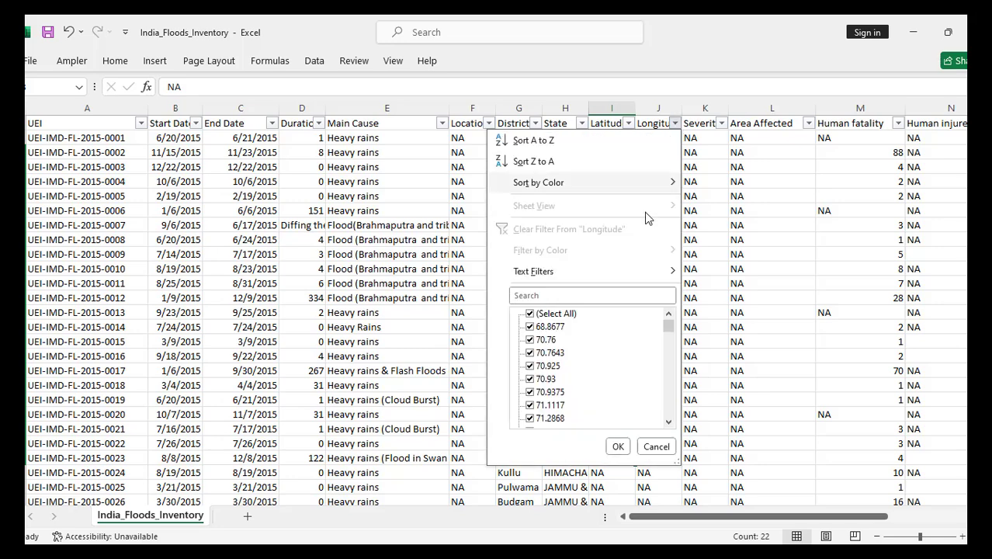
left_click(656, 448)
left_click(721, 124)
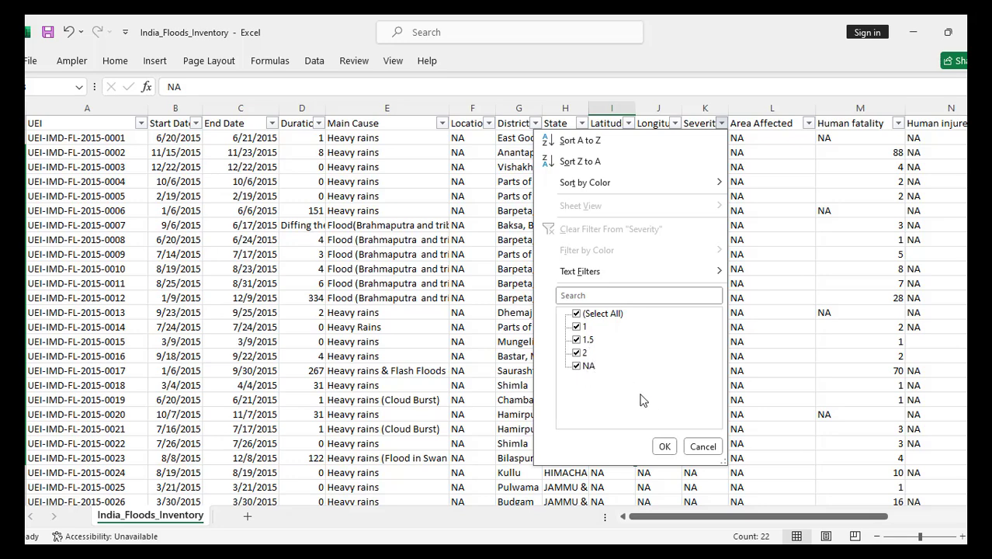
left_click(698, 448)
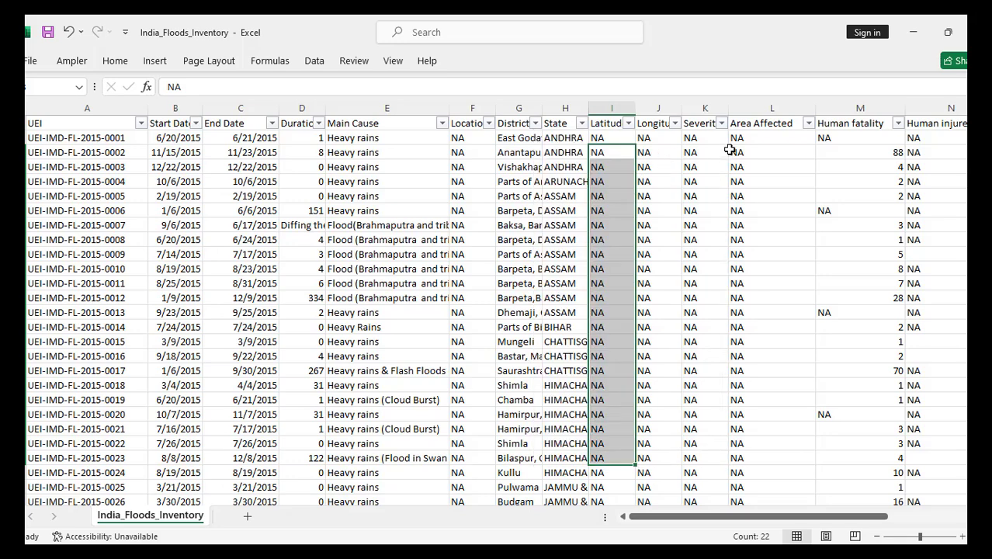
- Review the distinct Area Affected values in the column's filter list without filtering, and highlight a run of its NA cells
left_click(751, 125)
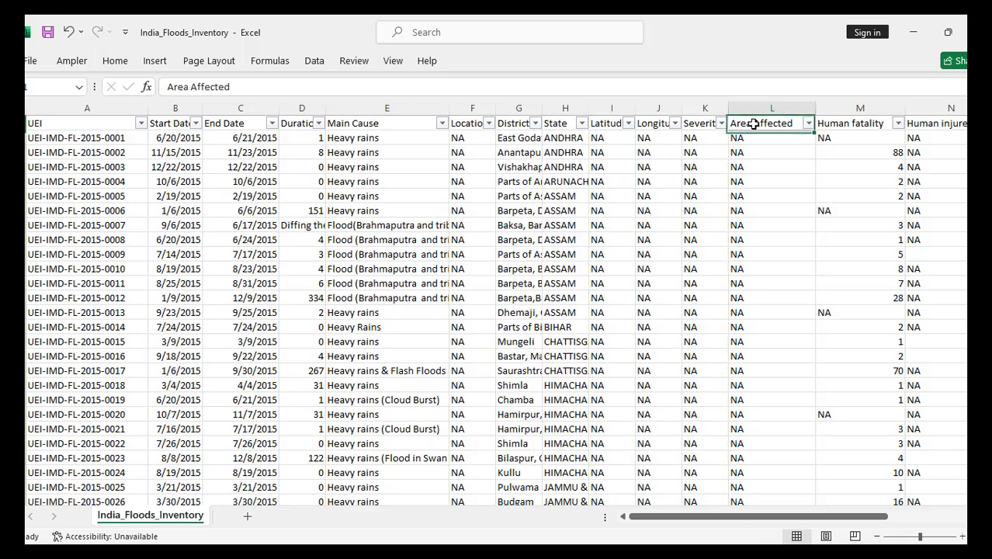
left_click(808, 124)
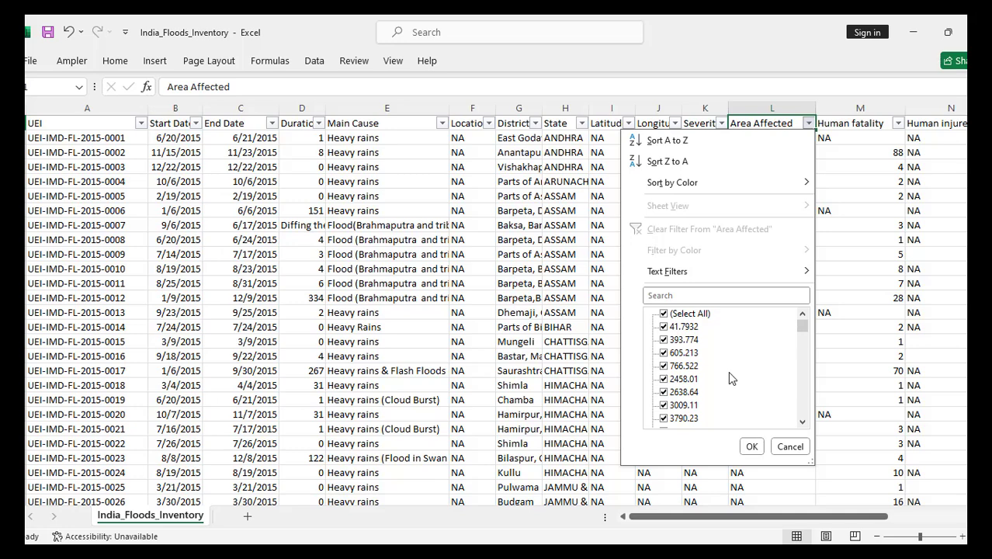
scroll(729, 373, "down", 10)
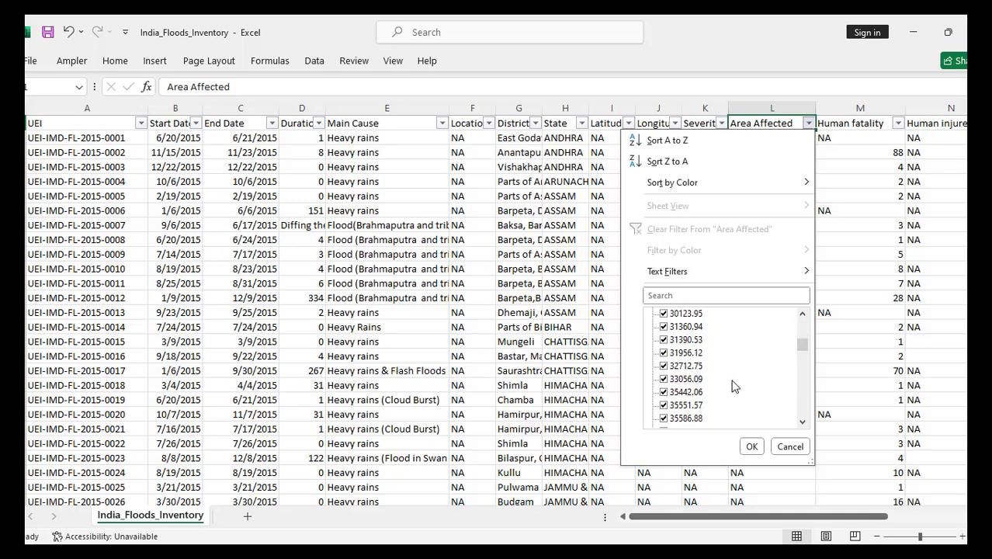
scroll(734, 386, "down", 2)
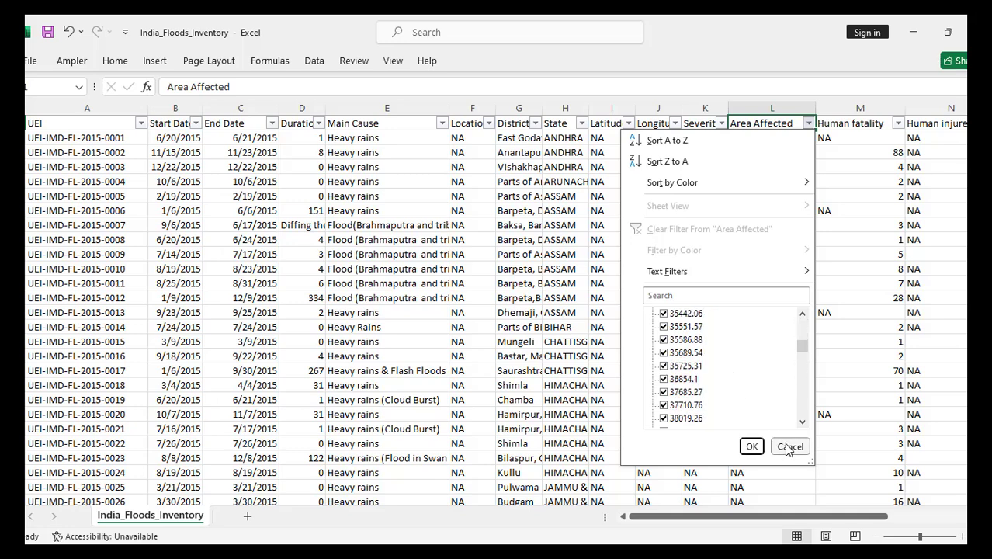
left_click(790, 448)
left_click_drag(759, 272, 753, 462)
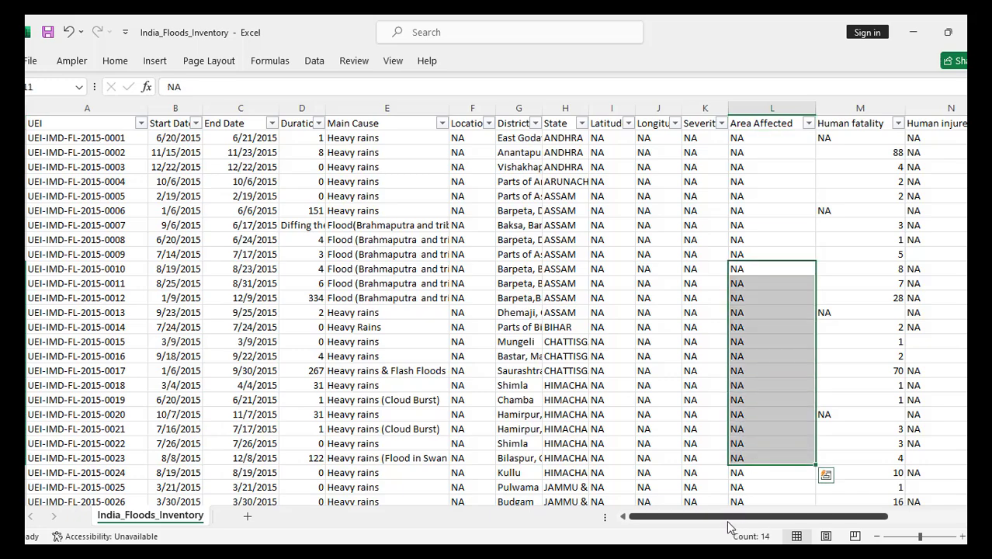
- Inspect the Human fatality column by selecting a numeric entry and two of its NA entries
left_click_drag(732, 525, 804, 525)
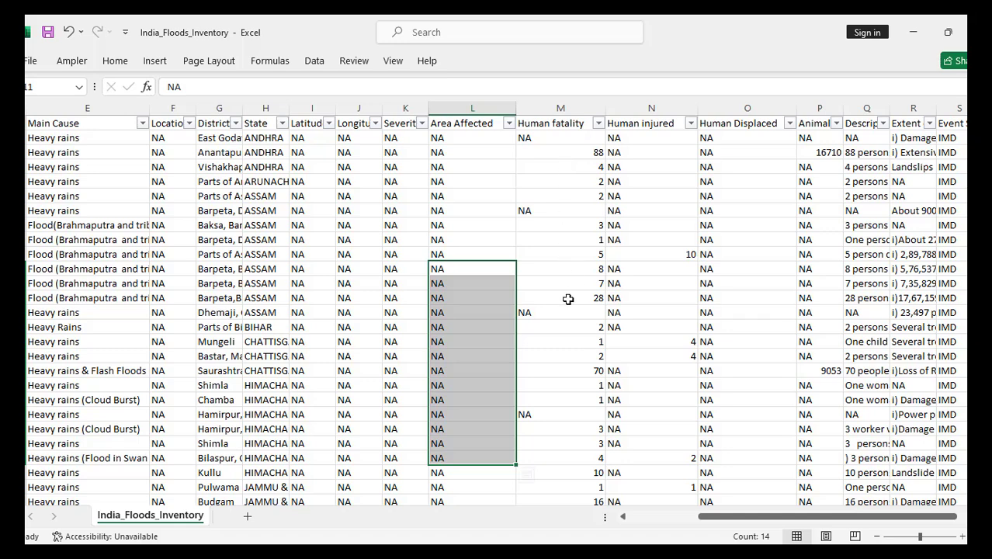
left_click(571, 165)
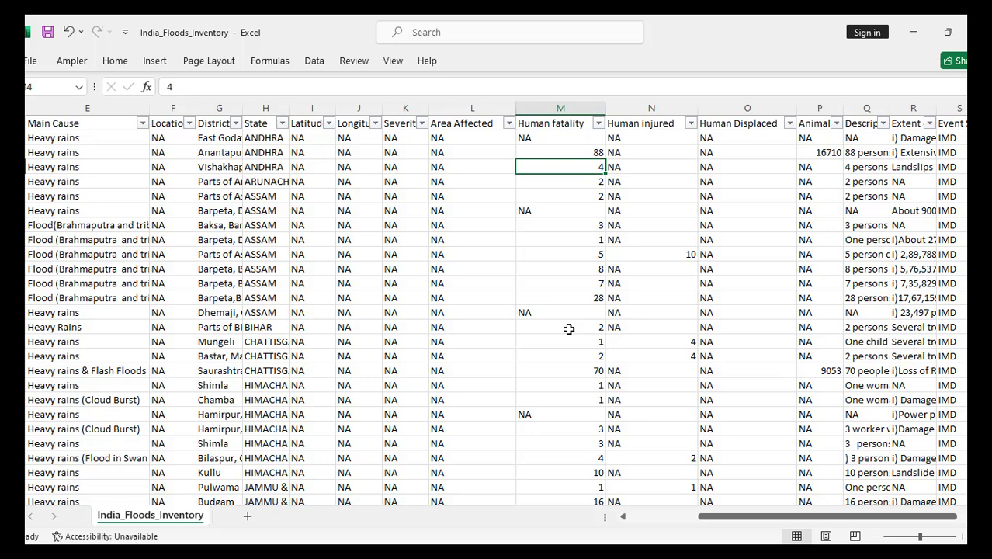
left_click(549, 211)
left_click(555, 311)
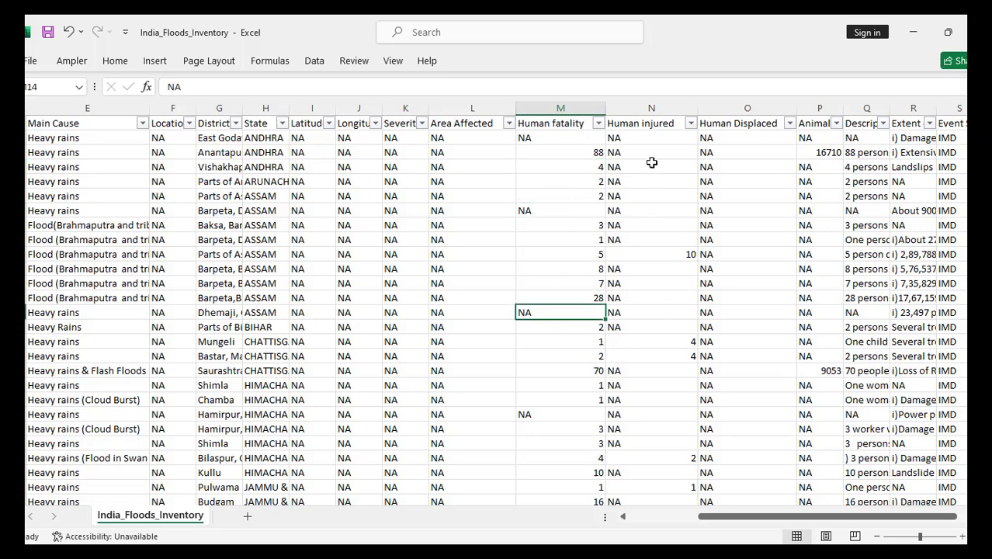
- Highlight a run of Human injured cells and review the distinct Human Displaced values in the filter list without filtering
left_click(633, 126)
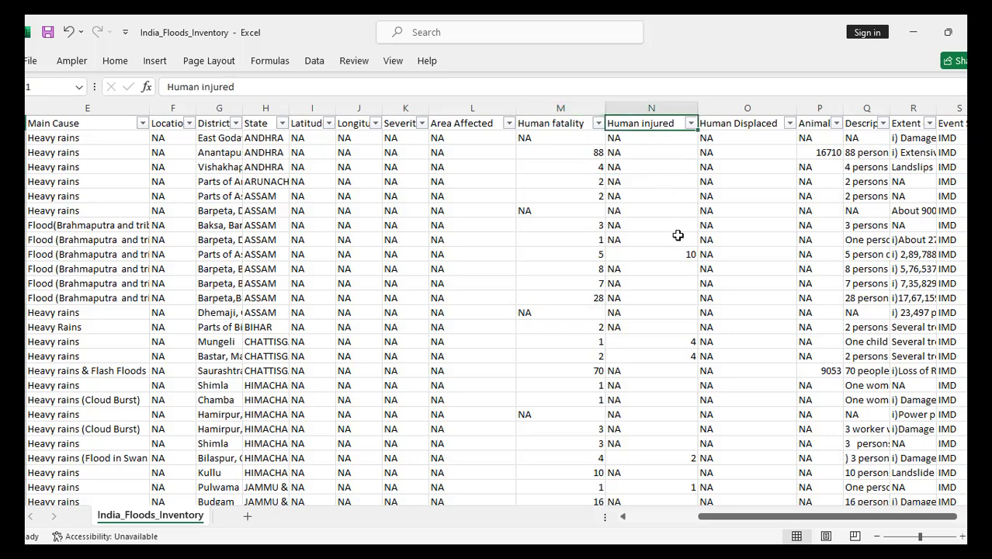
left_click_drag(659, 195, 627, 488)
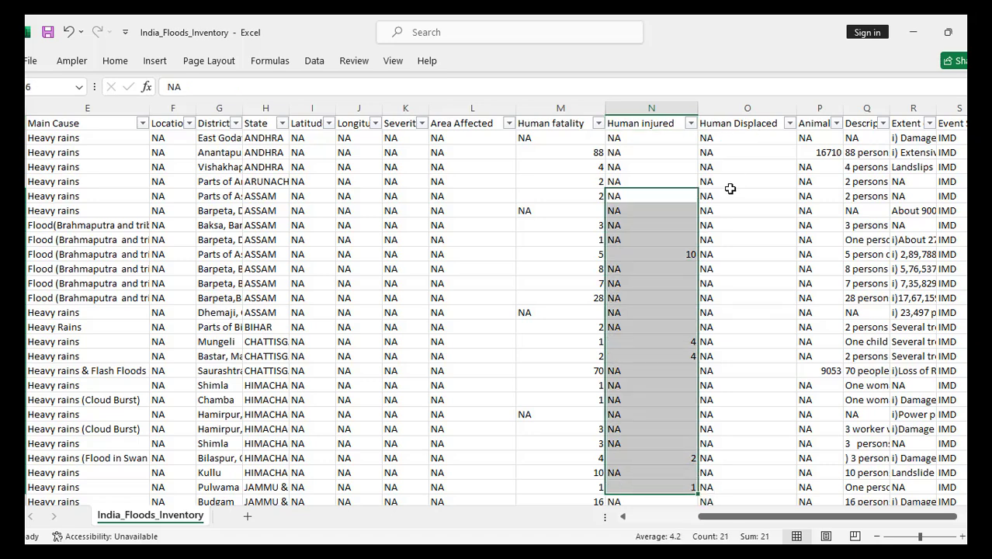
left_click(790, 123)
scroll(684, 380, "down", 5)
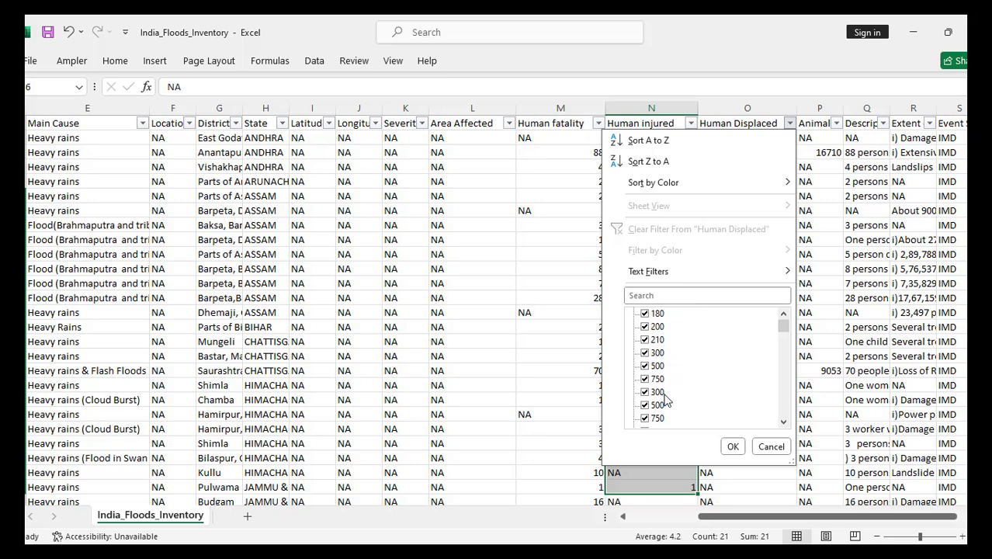
scroll(690, 385, "down", 15)
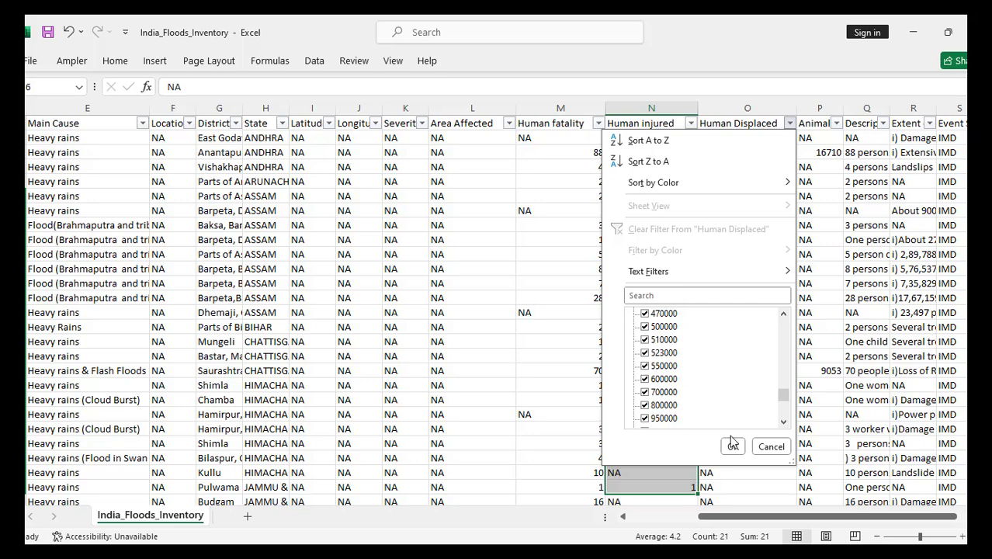
left_click(768, 448)
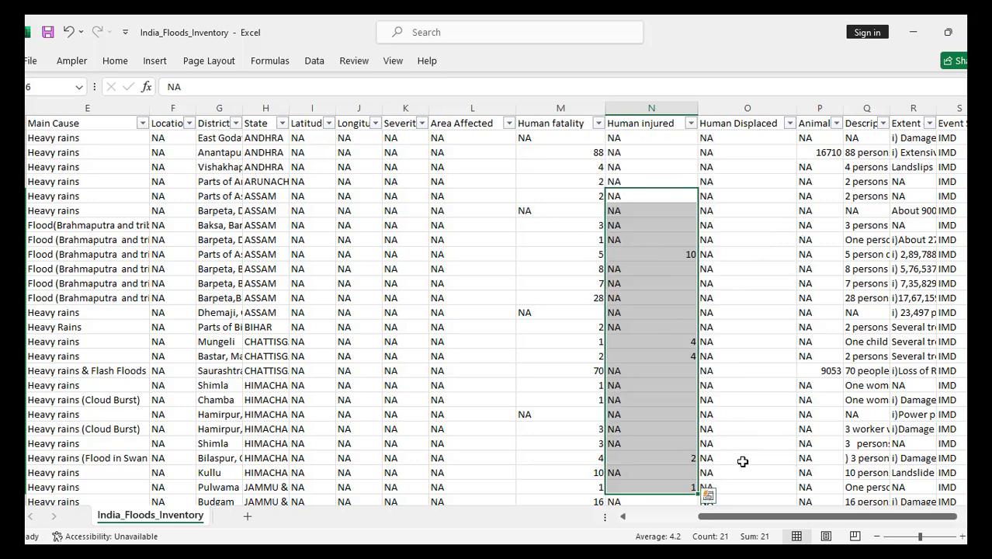
- Inspect the Animal Fatality column by selecting its header and highlighting a run of its cells
left_click(815, 129)
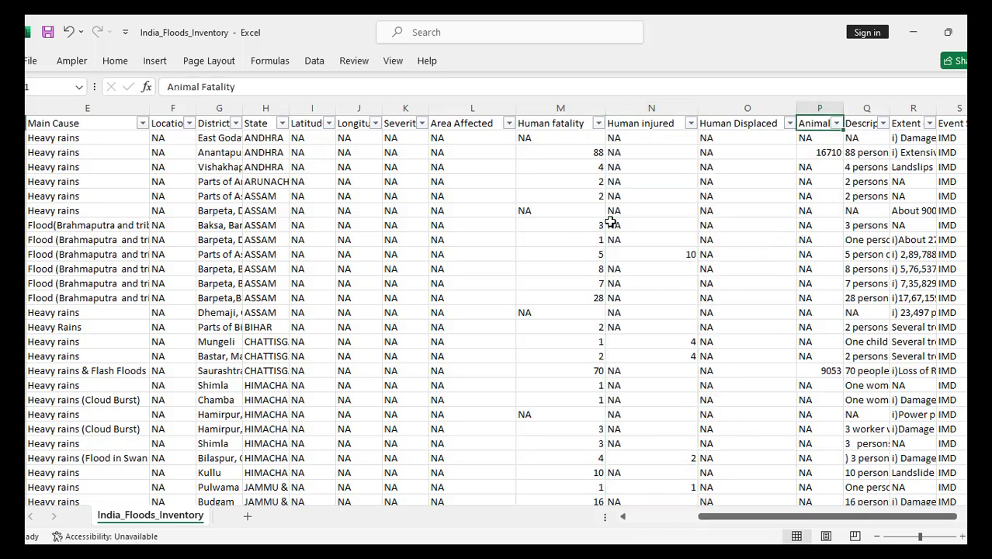
left_click_drag(806, 181, 813, 444)
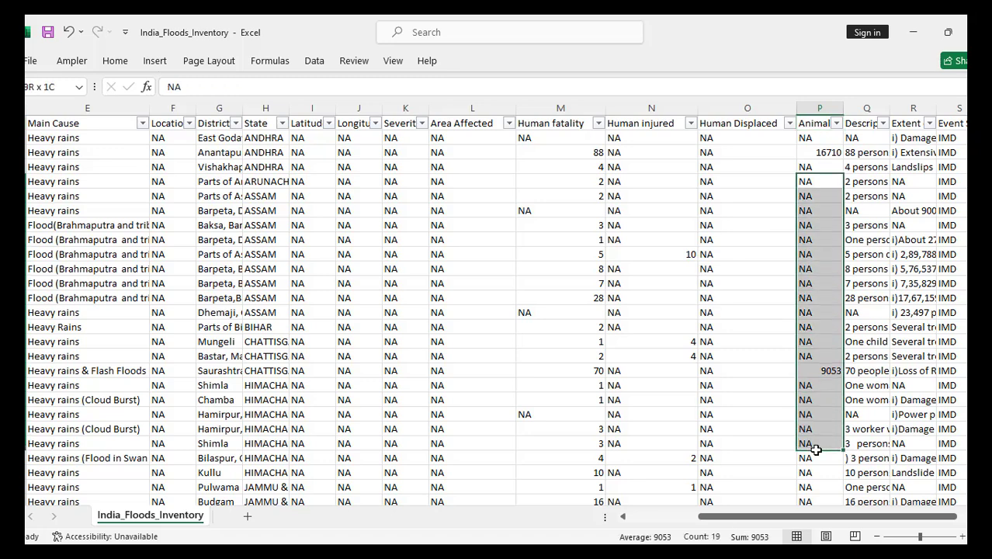
- Widen the Description of Casualties/injured column to fit its text and read through its entries
left_click(860, 125)
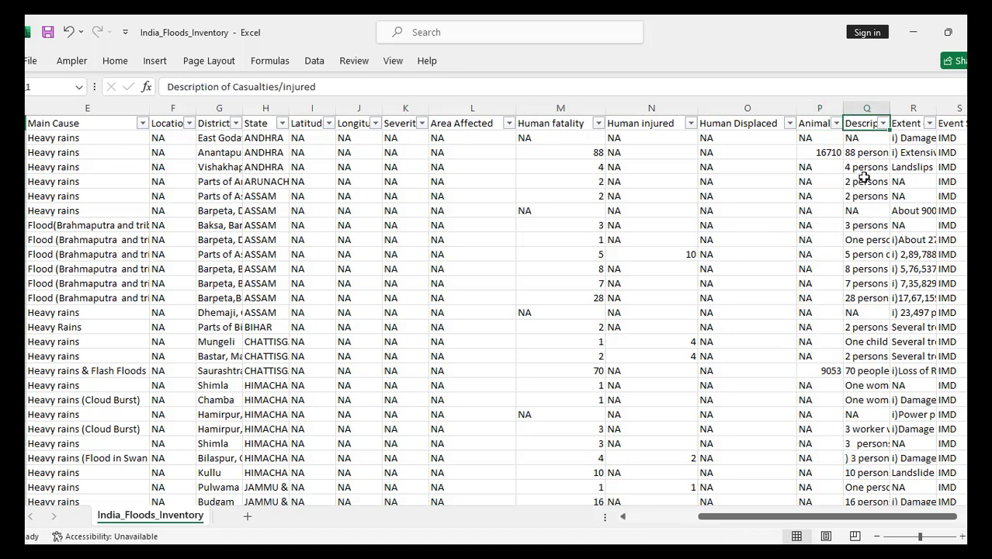
double_click(890, 107)
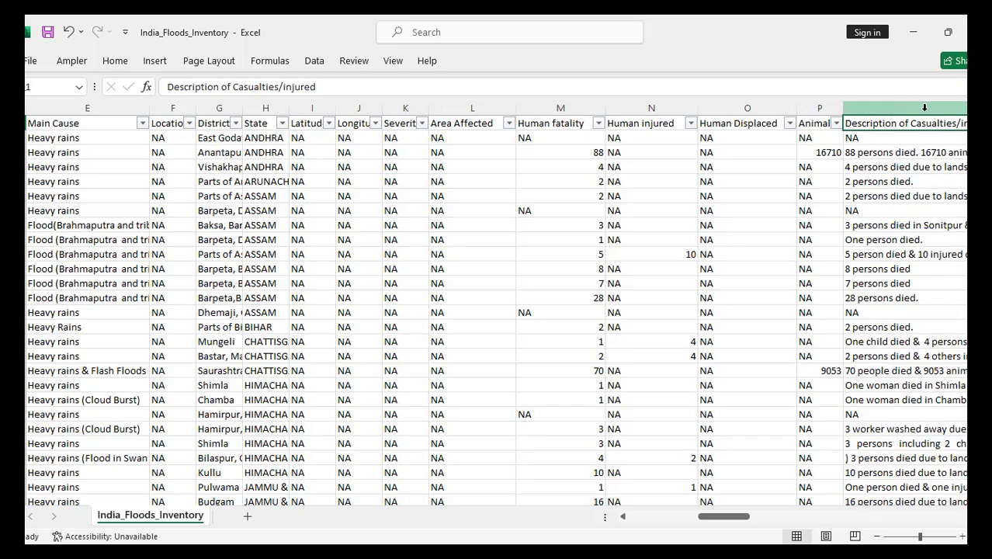
left_click_drag(716, 524, 854, 523)
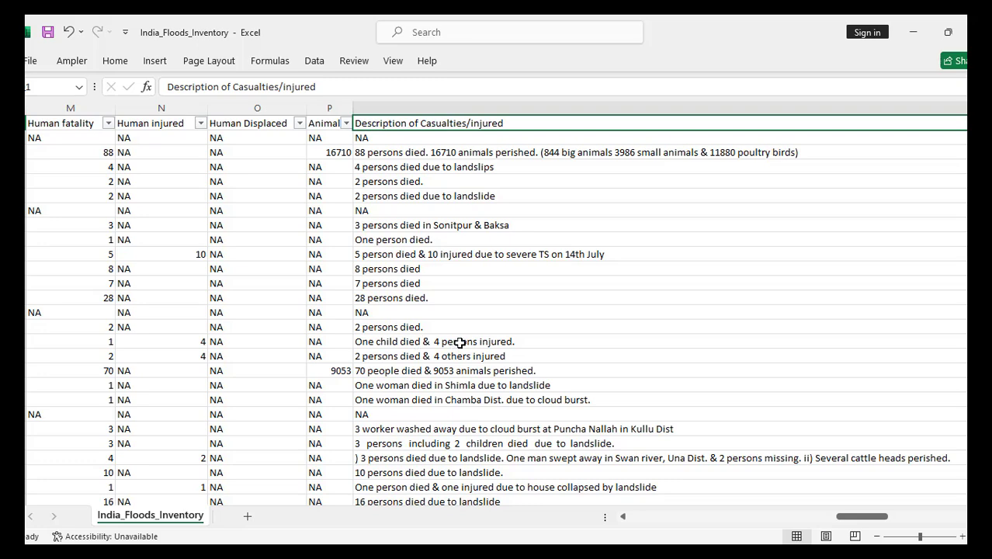
left_click(405, 357)
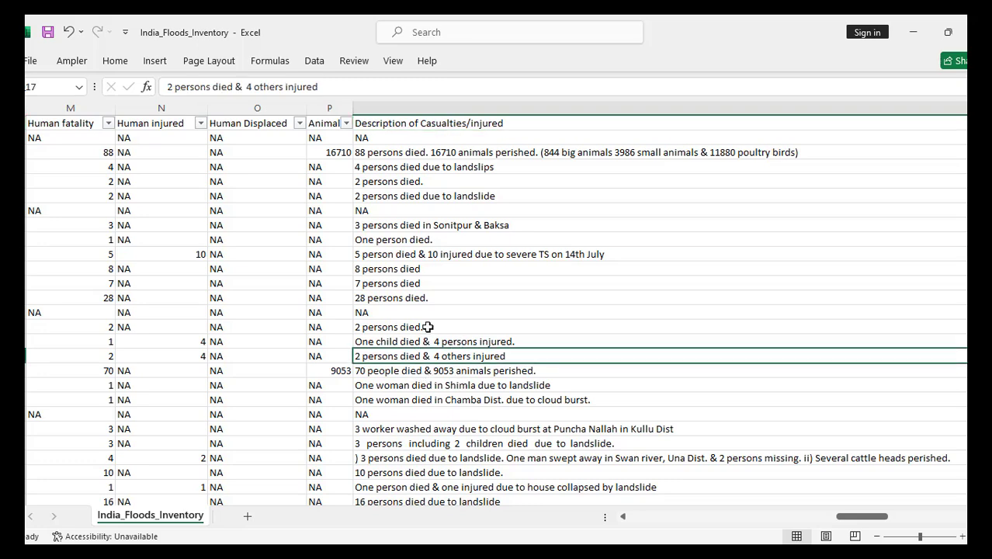
scroll(442, 365, "down", 4)
scroll(423, 388, "down", 3)
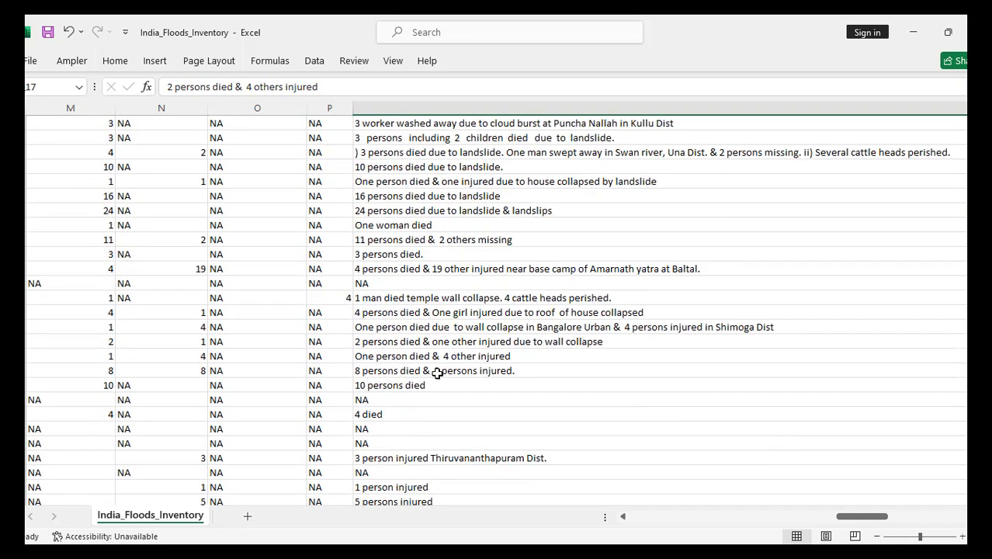
scroll(439, 357, "up", 7)
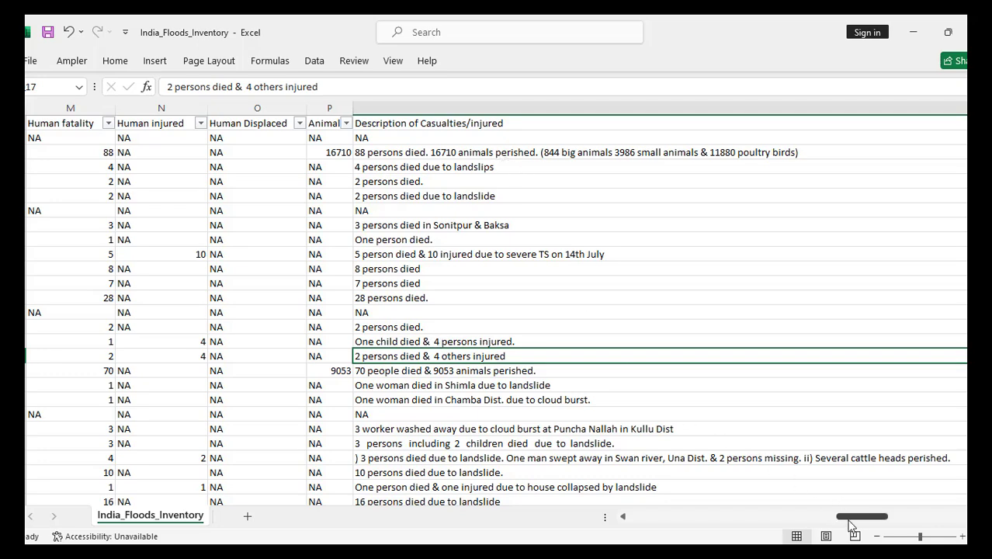
- Widen the Extent of damage column, look through its entries and highlight a run of them
left_click_drag(857, 524, 951, 518)
left_click_drag(74, 109, 283, 115)
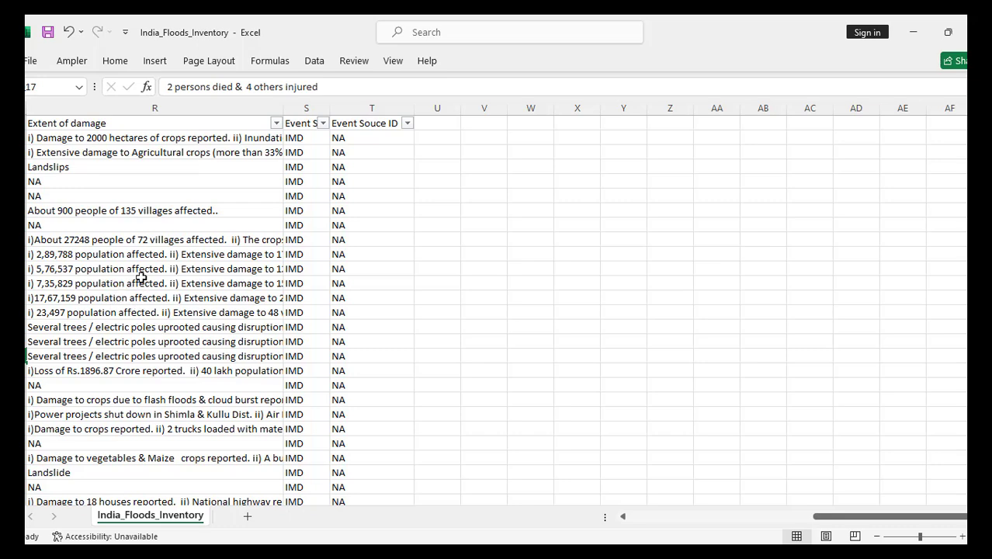
scroll(146, 355, "down", 2)
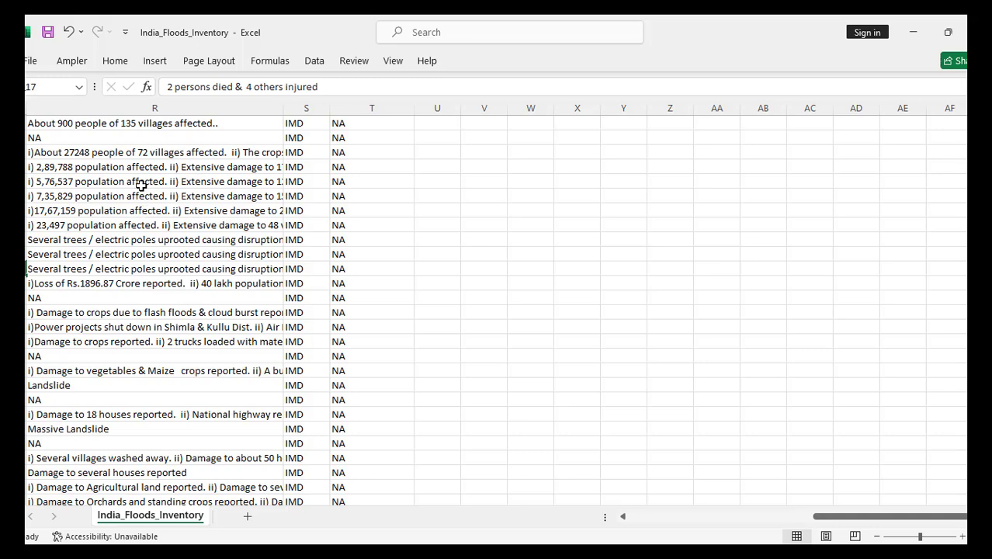
left_click_drag(141, 184, 155, 443)
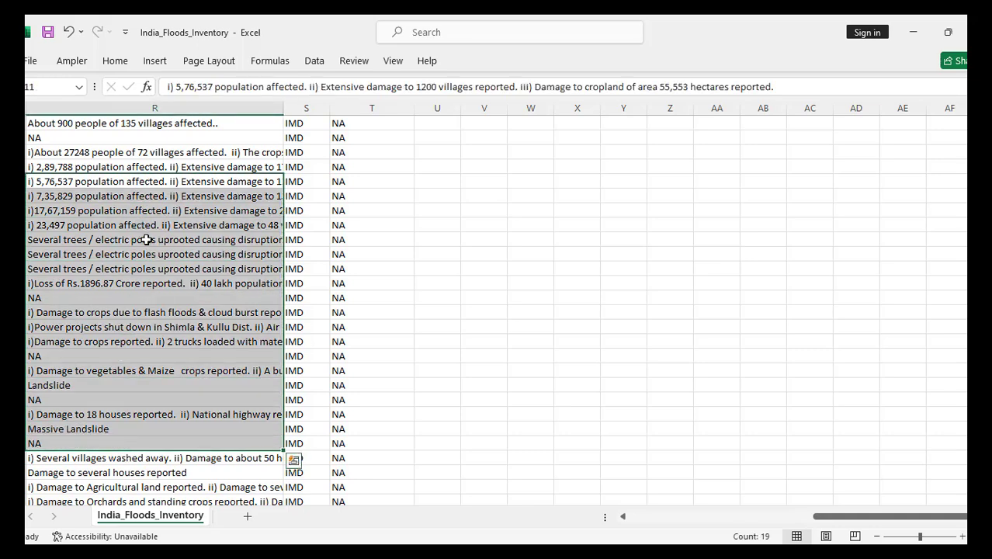
scroll(199, 245, "up", 2)
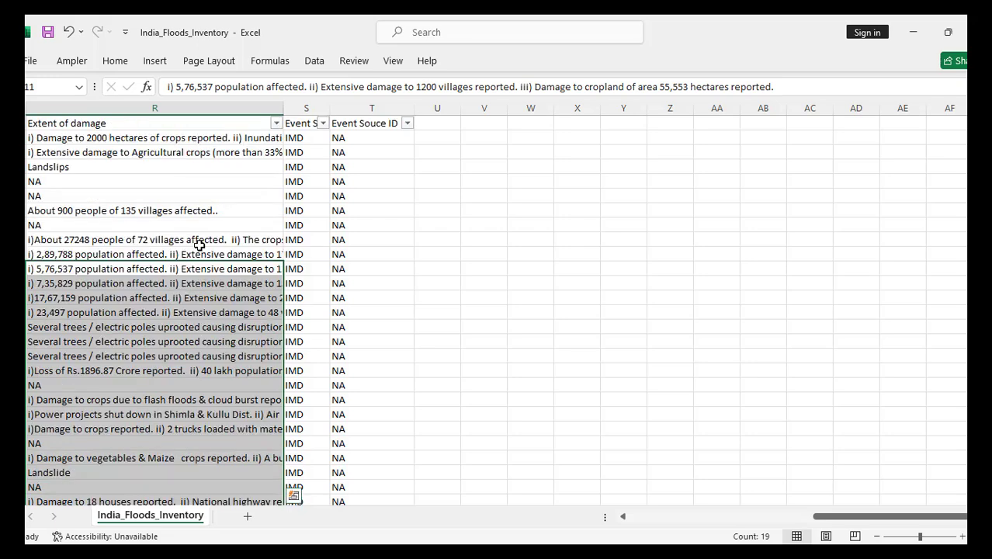
- Highlight a run of IMD cells under Event Source and check the column's distinct values without applying a filter
left_click(301, 124)
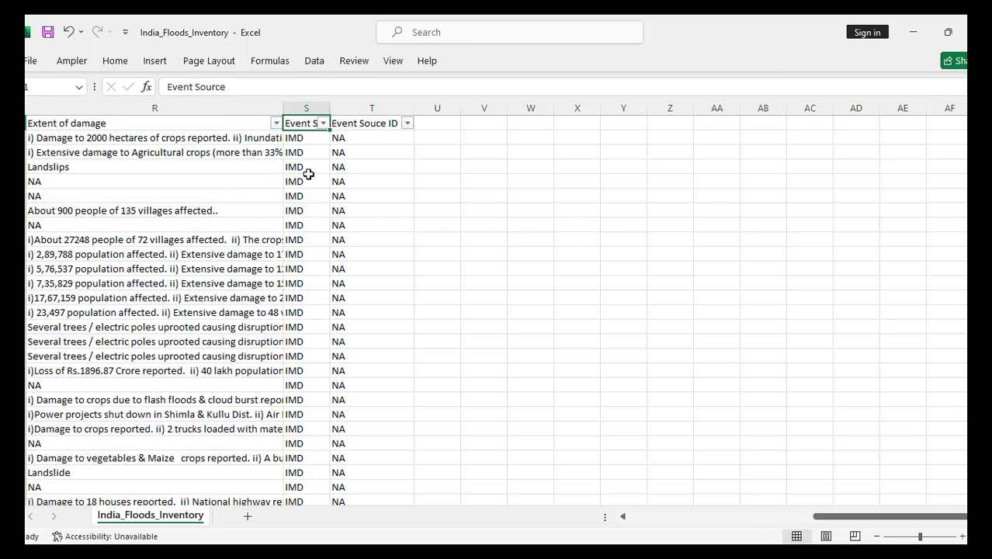
left_click_drag(308, 176, 334, 361)
left_click(323, 124)
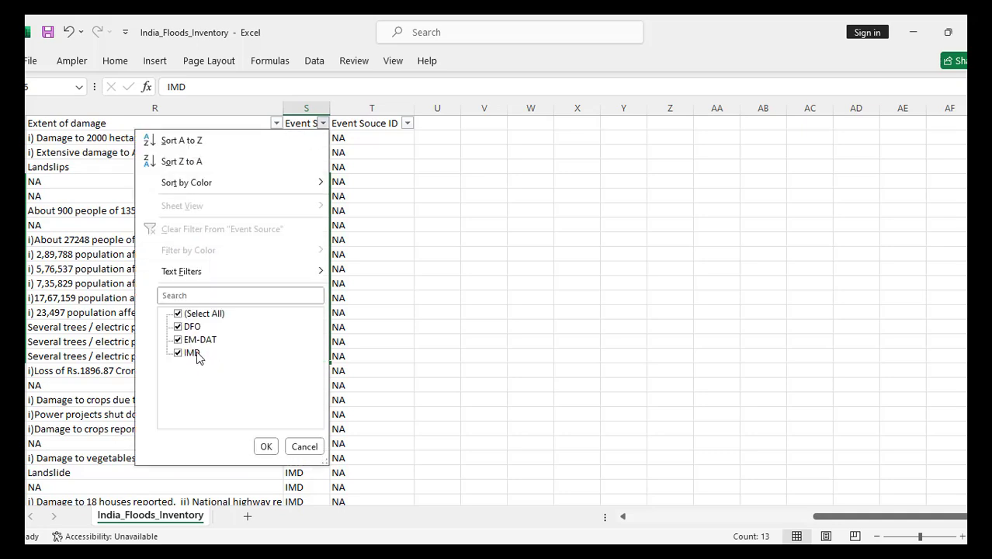
left_click(302, 449)
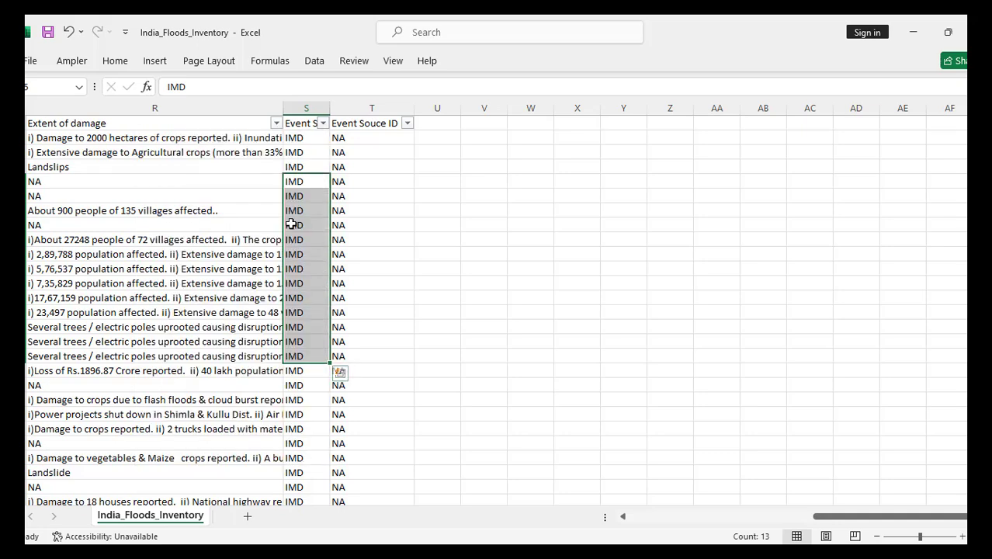
- Review the distinct Event Souce ID values in the filter list without filtering, and select an empty cell beside the data
left_click(407, 123)
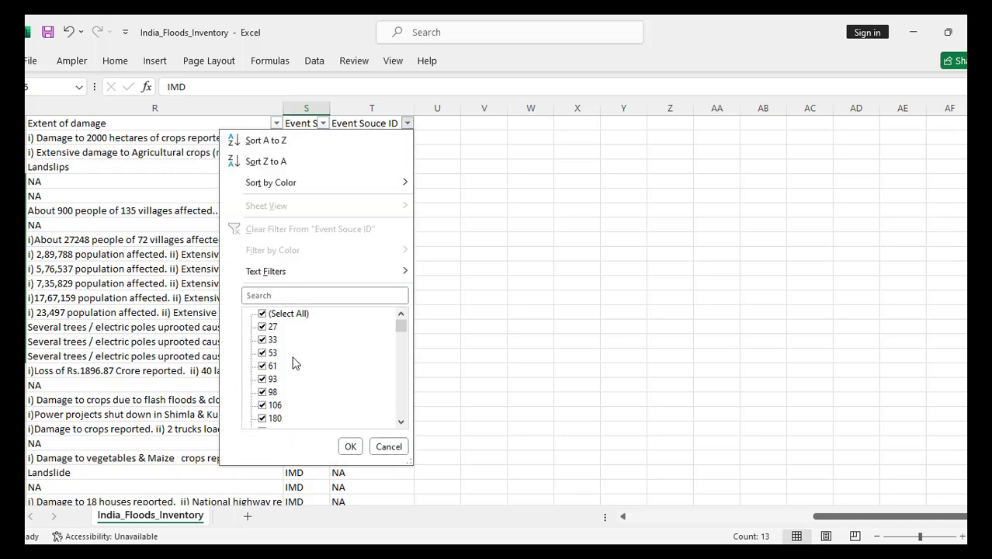
scroll(300, 394, "down", 3)
scroll(301, 394, "down", 3)
left_click(389, 446)
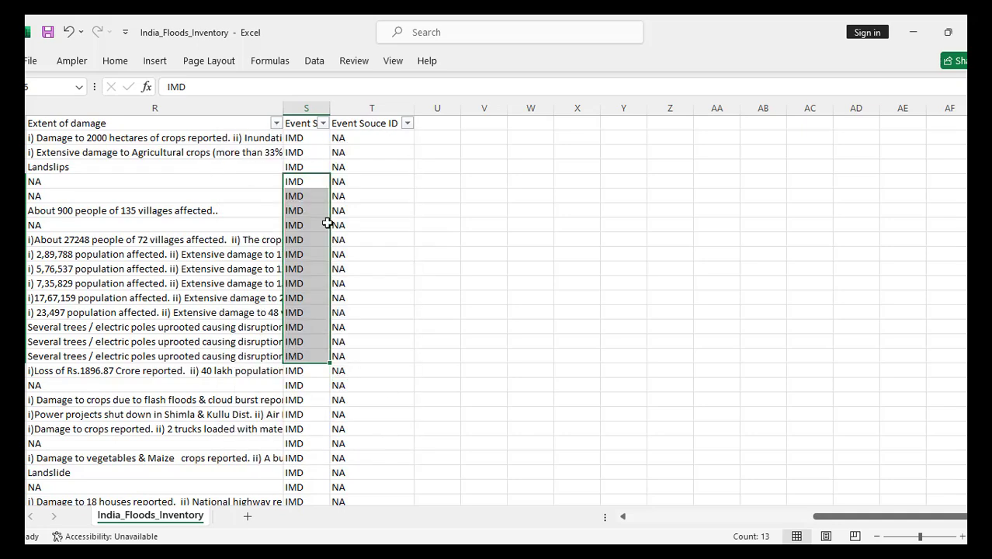
left_click(421, 323)
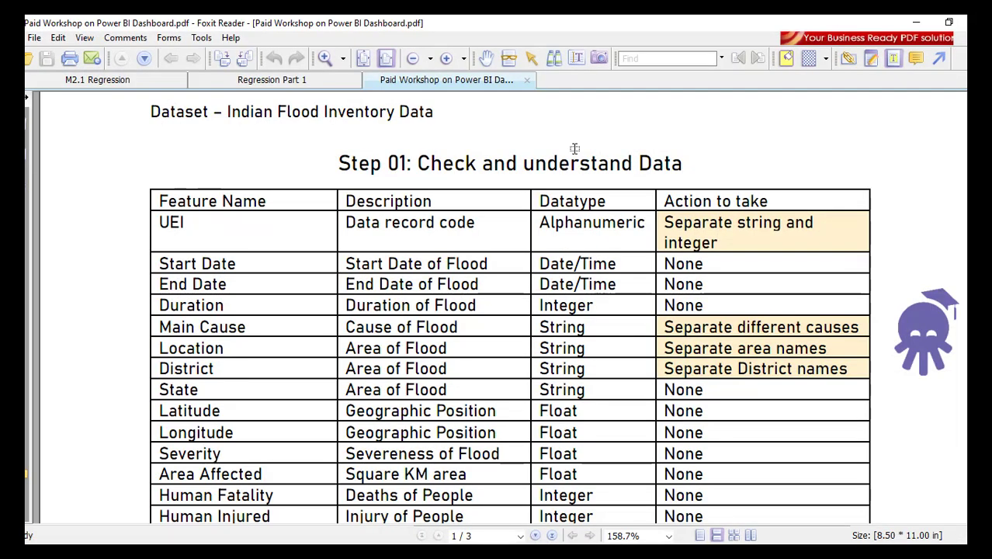
- Review the "Step 01: Check and understand Data" table in the workshop PDF in Foxit Reader, including each feature's datatype and action
scroll(436, 305, "down", 5)
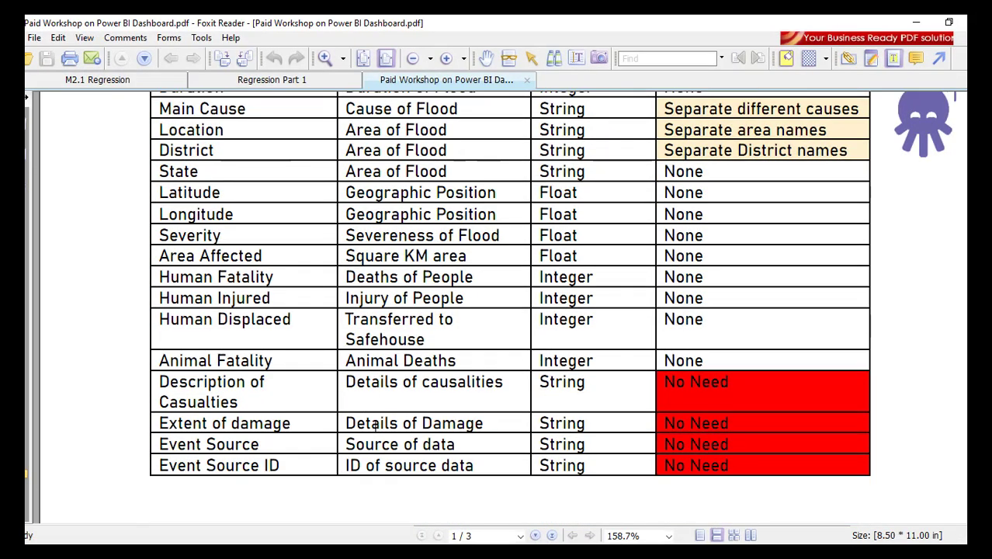
scroll(642, 394, "up", 3)
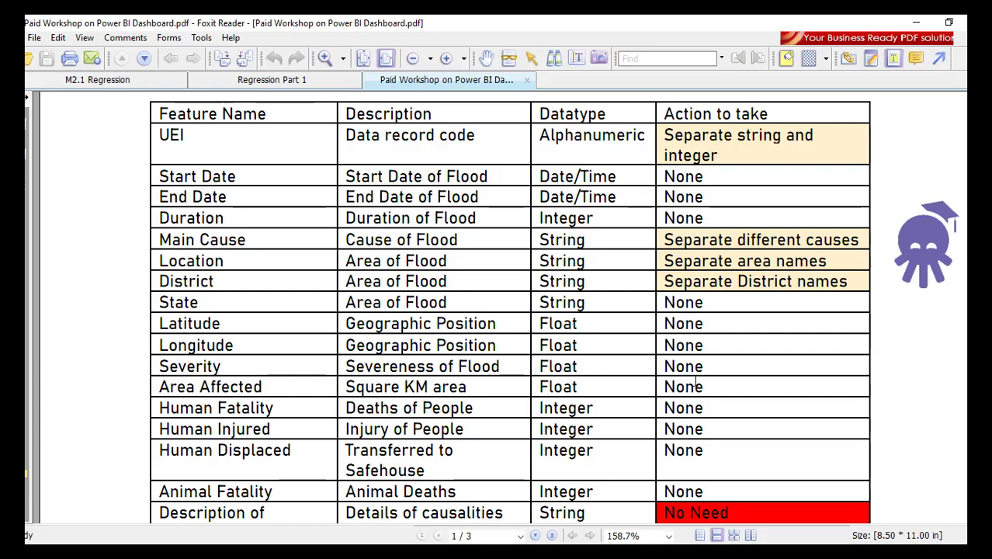
scroll(658, 382, "down", 1)
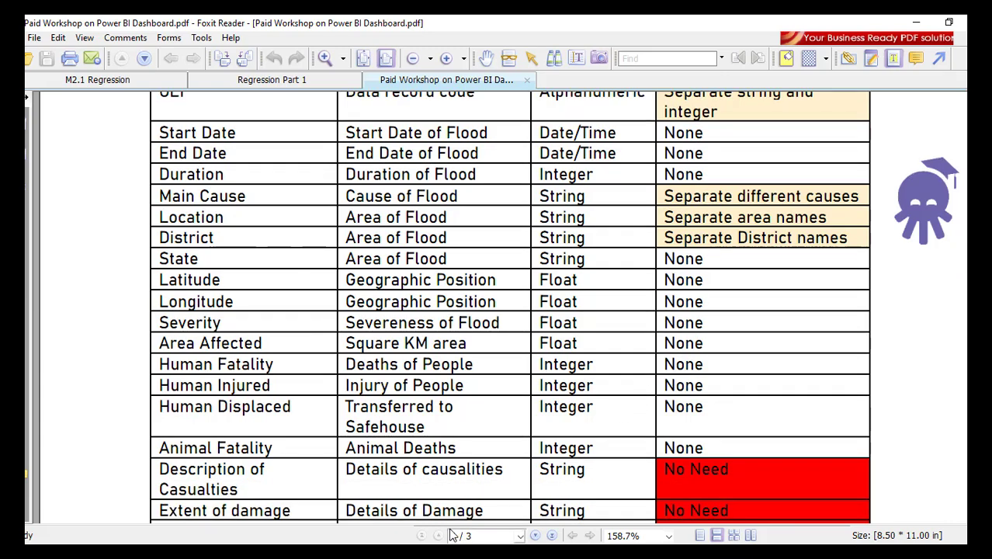
- Switch back to the India_Floods_Inventory workbook in Excel and look over its columns back to UEI
left_click(442, 553)
left_click(310, 512)
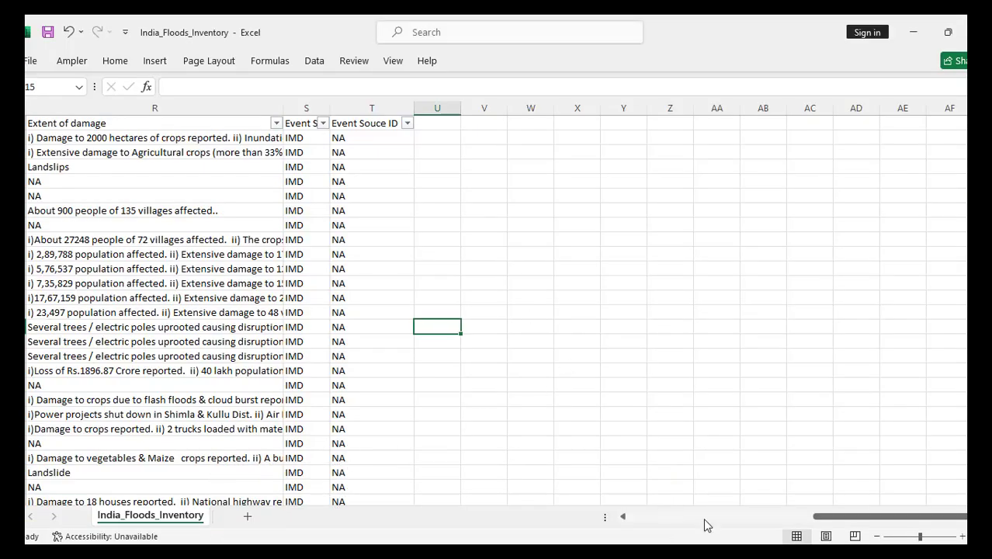
left_click(770, 520)
left_click(770, 517)
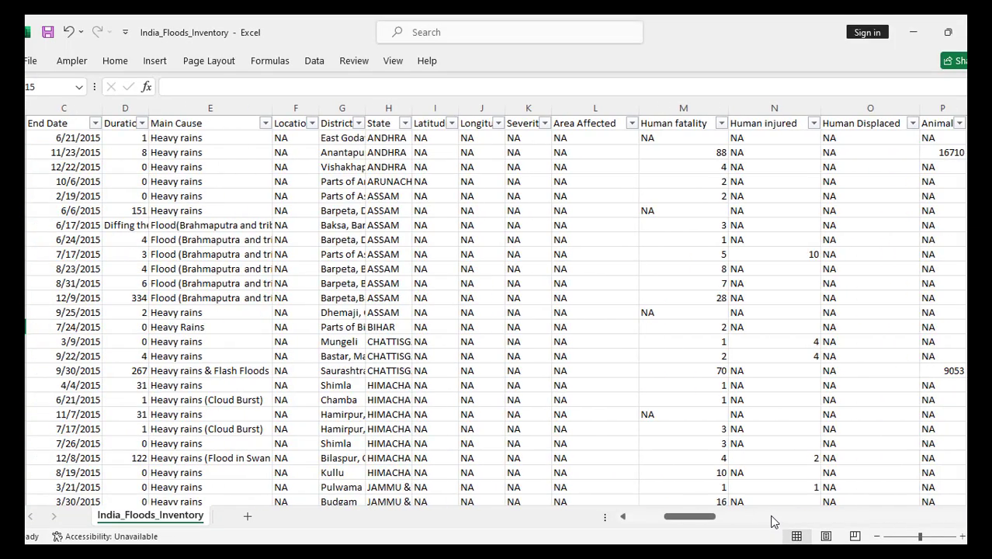
left_click_drag(711, 518, 545, 349)
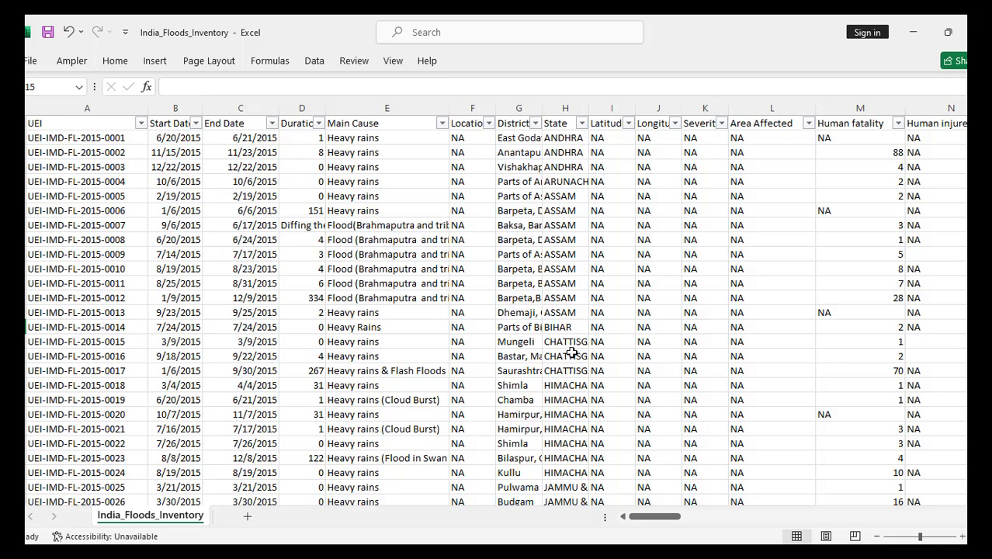
- Switch to the Google Meet call in Opera, check the in-call messages and close them
left_click(373, 556)
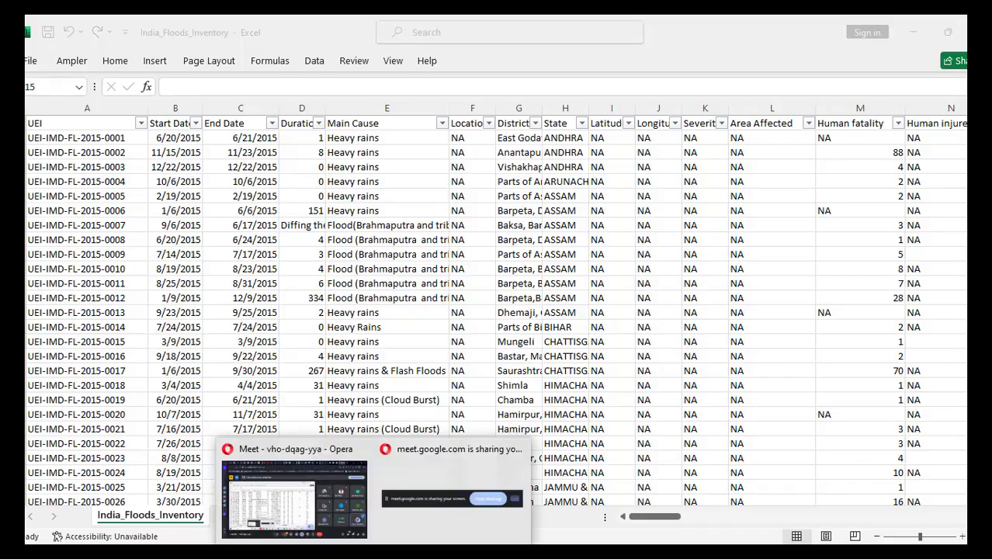
left_click(345, 510)
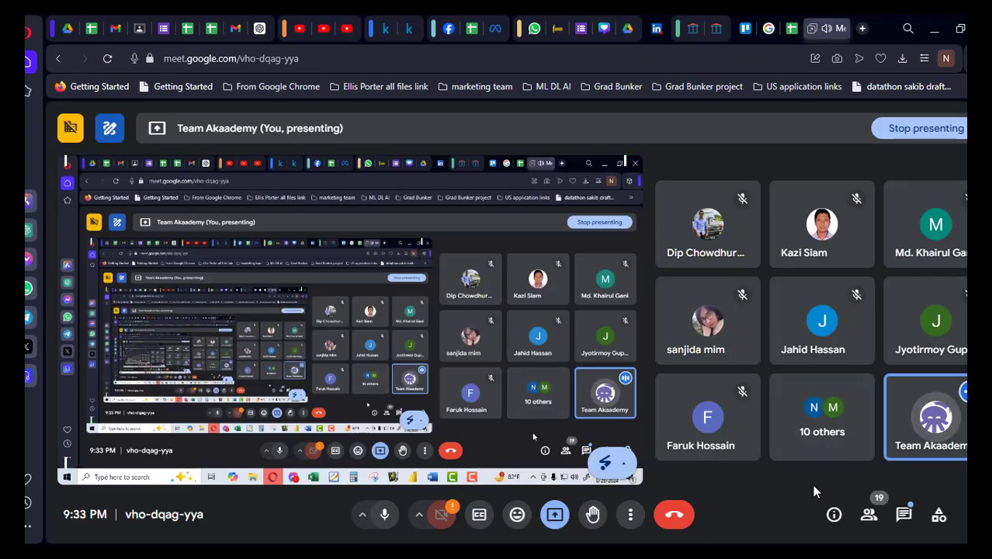
left_click(903, 514)
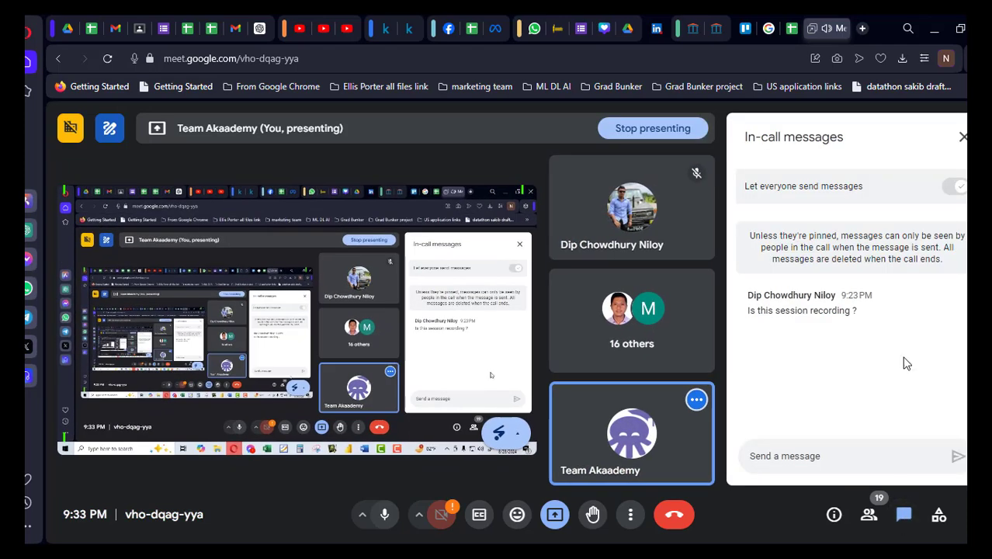
left_click(963, 137)
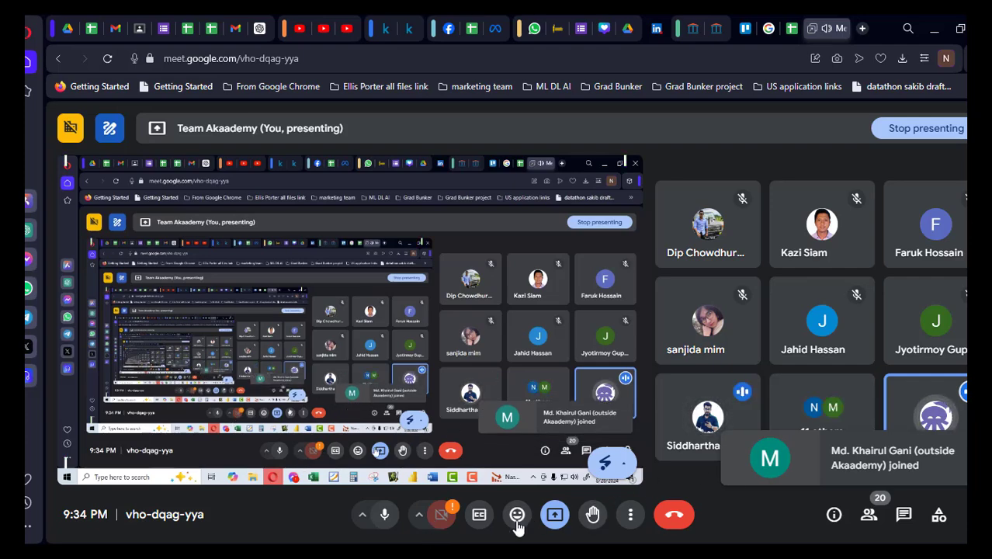
- Switch to the untitled Power BI Desktop window
mouse_move(441, 557)
mouse_move(598, 556)
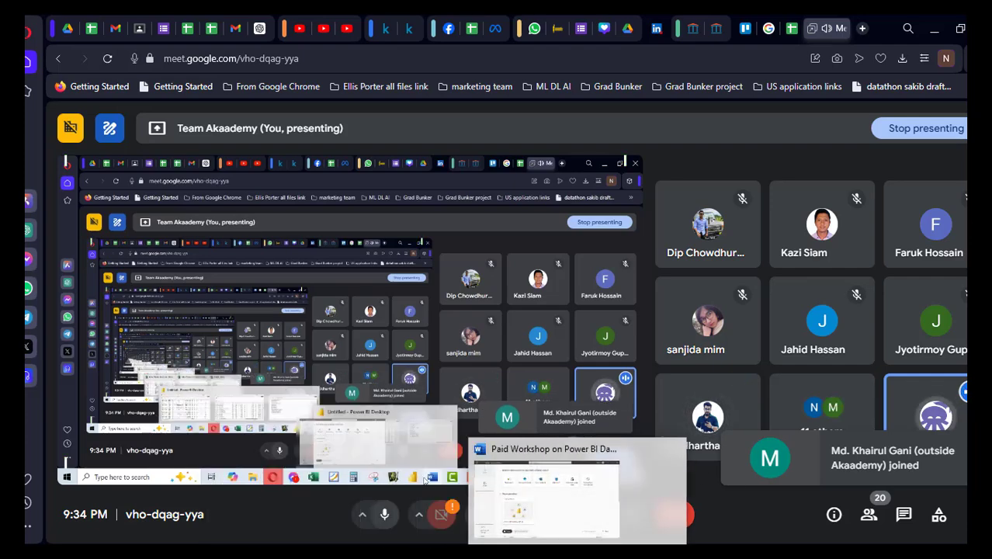
left_click(617, 517)
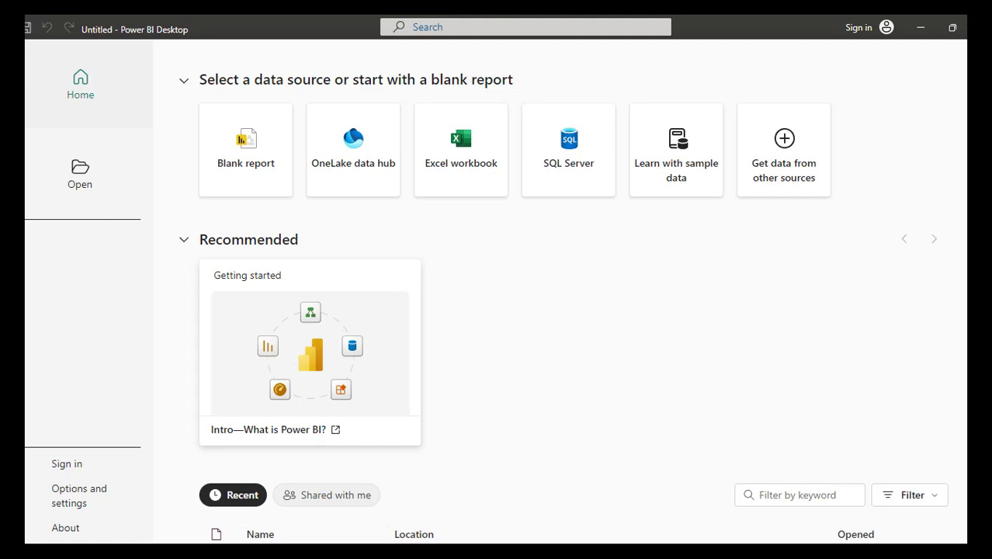
- Check the Google Meet call, switch to the ArtRage notes dd - Copy (6)-imageonline.co-merged and go to the blank area below the heading
mouse_move(377, 556)
left_click(347, 528)
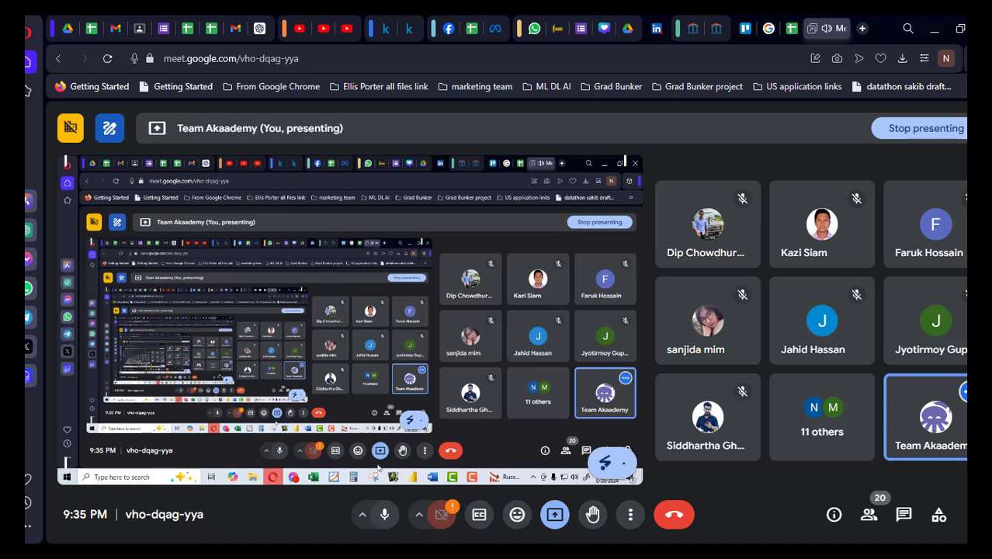
mouse_move(559, 553)
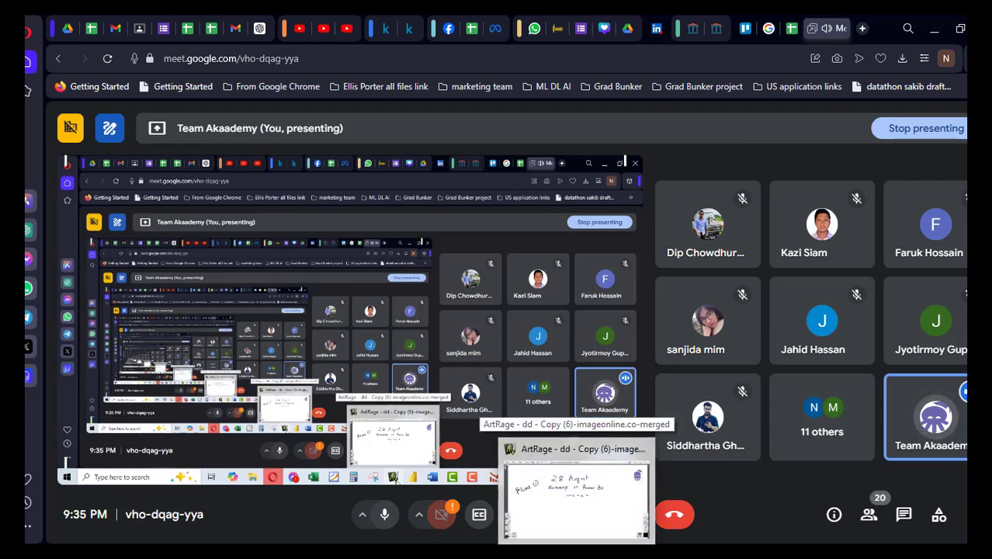
left_click(537, 465)
scroll(534, 222, "down", 5)
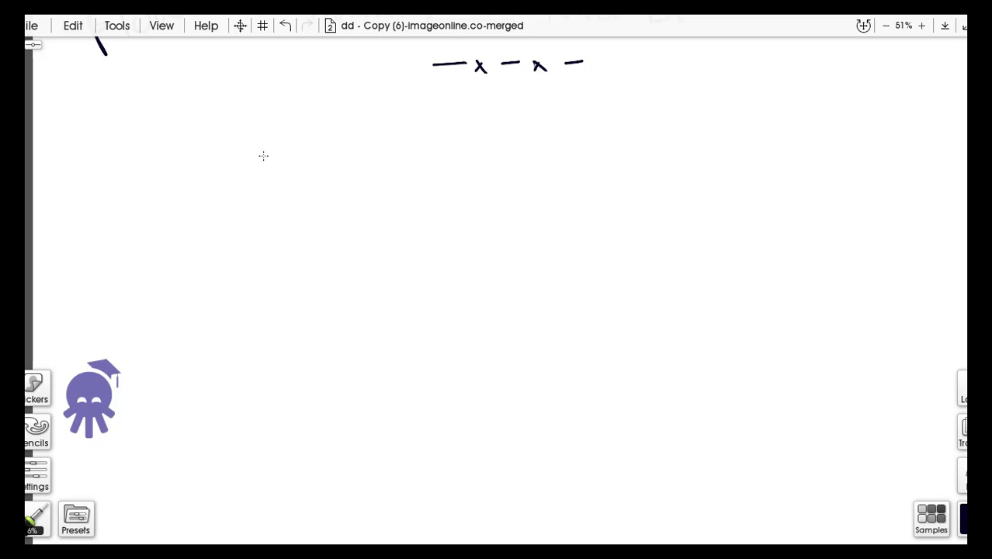
- Handwrite the circled numbered list 1 "Data Processing", 2 "Visualize" and 3 "Report" below the dashed divider
mouse_move(265, 136)
left_mouse_down()
mouse_move(263, 160)
mouse_move(272, 127)
mouse_move(323, 128)
mouse_move(335, 155)
mouse_move(426, 151)
mouse_move(434, 139)
mouse_move(452, 156)
mouse_move(524, 160)
mouse_move(574, 178)
mouse_move(562, 194)
left_mouse_up()
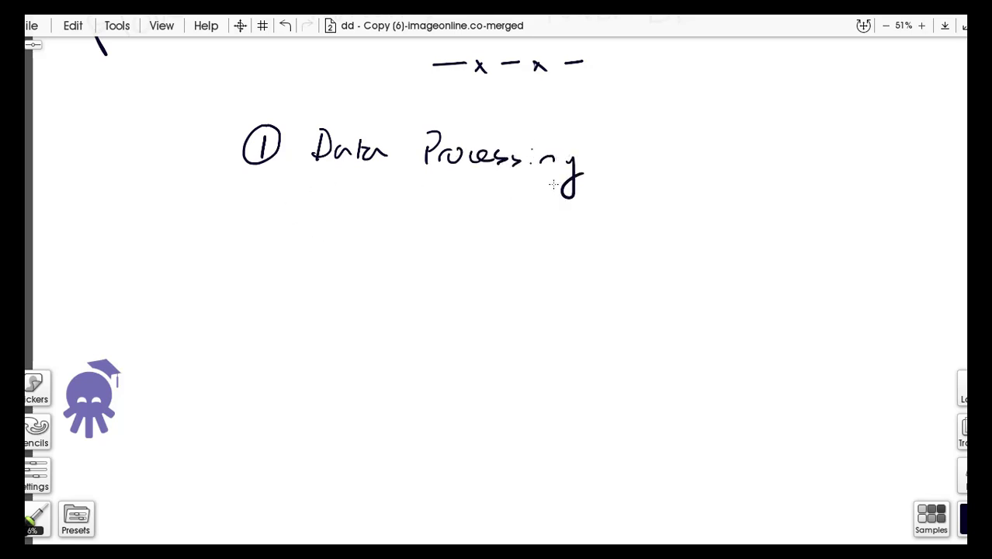
left_click_drag(569, 158, 576, 162)
mouse_move(252, 208)
left_mouse_down()
mouse_move(245, 230)
mouse_move(268, 193)
mouse_move(334, 195)
mouse_move(339, 224)
mouse_move(391, 211)
mouse_move(464, 225)
left_mouse_up()
mouse_move(258, 271)
left_mouse_down()
mouse_move(225, 295)
mouse_move(277, 258)
mouse_move(311, 301)
left_mouse_up()
mouse_move(310, 272)
left_mouse_down()
mouse_move(326, 289)
mouse_move(411, 279)
left_mouse_up()
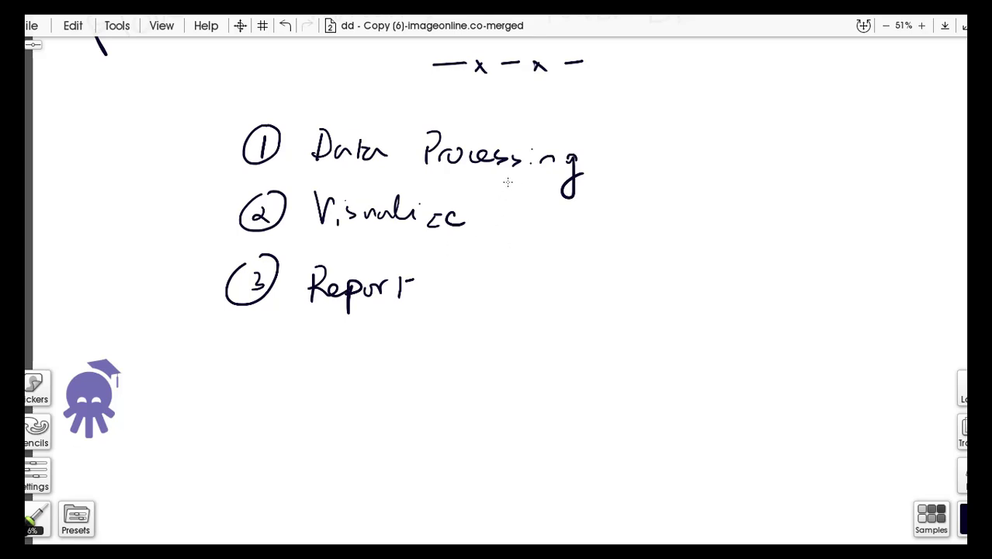
- Handwrite a dash and the share beside each list item: 50% for Data Processing, 30% for Visualize and 20% for Report
mouse_move(602, 156)
left_mouse_down()
mouse_move(648, 152)
mouse_move(651, 172)
left_mouse_up()
mouse_move(664, 143)
left_mouse_down()
mouse_move(684, 140)
mouse_move(711, 164)
left_mouse_up()
left_click_drag(716, 138, 727, 160)
mouse_move(505, 229)
left_mouse_down()
mouse_move(599, 233)
mouse_move(588, 248)
left_mouse_up()
mouse_move(612, 225)
left_mouse_down()
mouse_move(607, 247)
mouse_move(615, 227)
mouse_move(641, 244)
left_mouse_up()
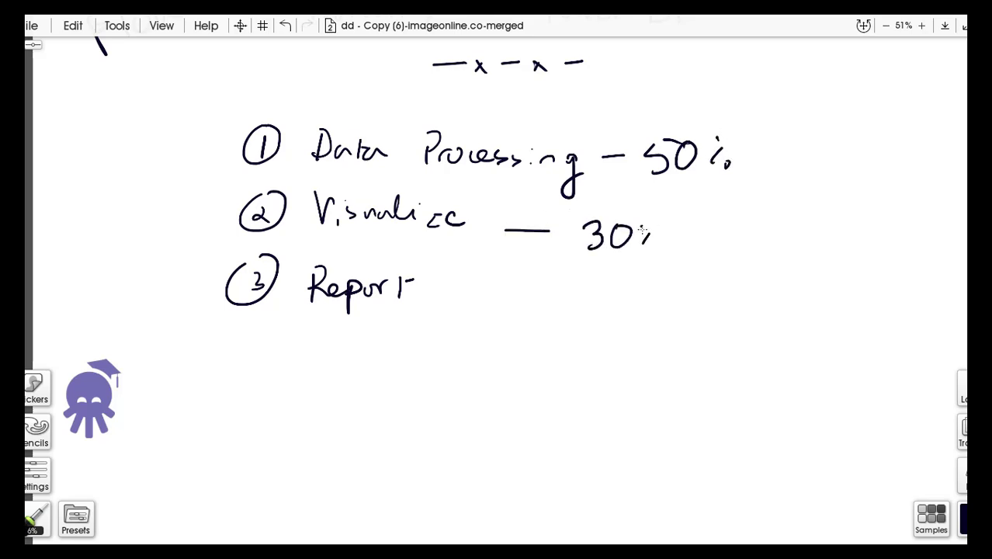
mouse_move(447, 289)
left_mouse_down()
mouse_move(512, 290)
mouse_move(565, 307)
mouse_move(582, 289)
mouse_move(596, 309)
left_mouse_up()
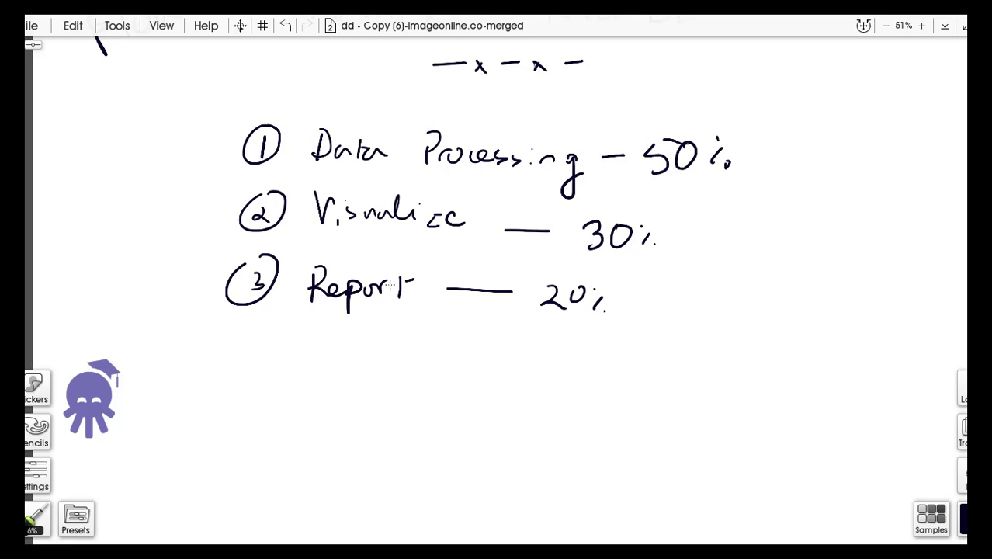
- Underline the word "Data" twice and handwrite "100" to the upper right of the list
left_click(365, 516)
left_click_drag(337, 167, 394, 177)
left_click_drag(859, 109, 860, 143)
mouse_move(885, 113)
left_mouse_down()
mouse_move(876, 137)
mouse_move(885, 113)
left_mouse_up()
mouse_move(912, 113)
left_mouse_down()
mouse_move(900, 133)
mouse_move(911, 113)
left_mouse_up()
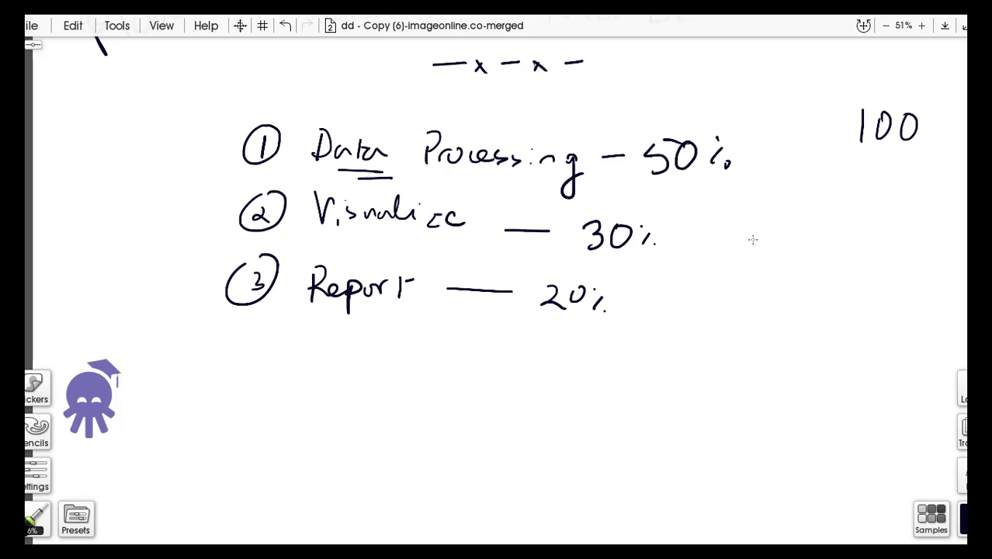
- Handwrite the marks "- 50", "- 30" and "- 20" after the 50%, 30% and 20% shares
left_click_drag(754, 163, 775, 183)
left_click_drag(776, 165, 790, 161)
left_click_drag(805, 159, 805, 160)
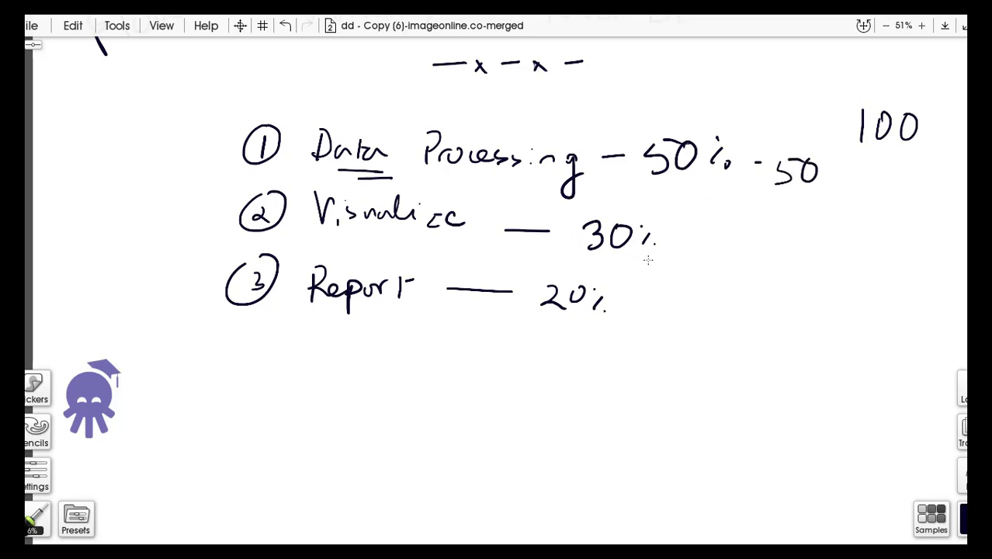
mouse_move(703, 239)
left_mouse_down()
mouse_move(742, 247)
mouse_move(776, 232)
left_mouse_up()
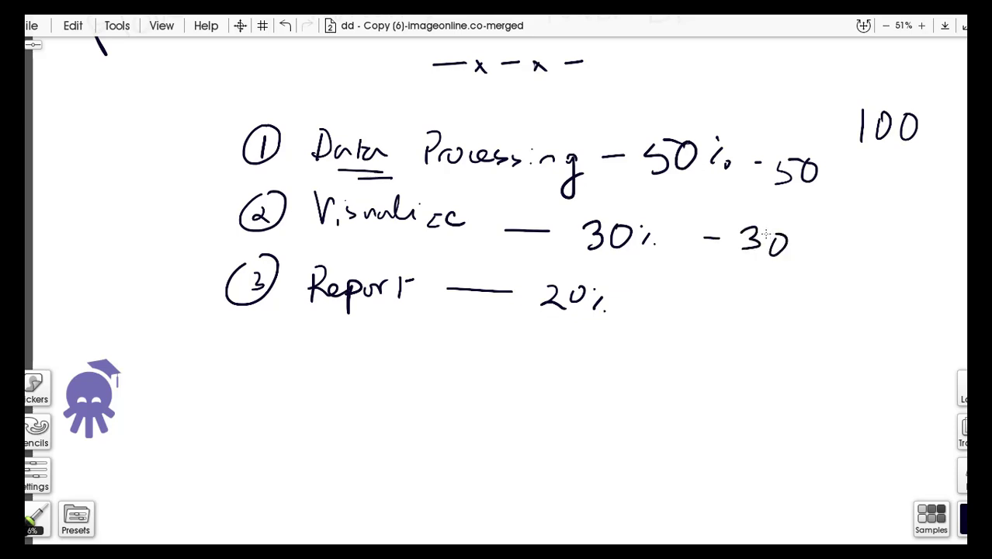
left_click_drag(652, 299, 717, 316)
mouse_move(734, 295)
left_mouse_down()
mouse_move(745, 304)
mouse_move(726, 304)
left_mouse_up()
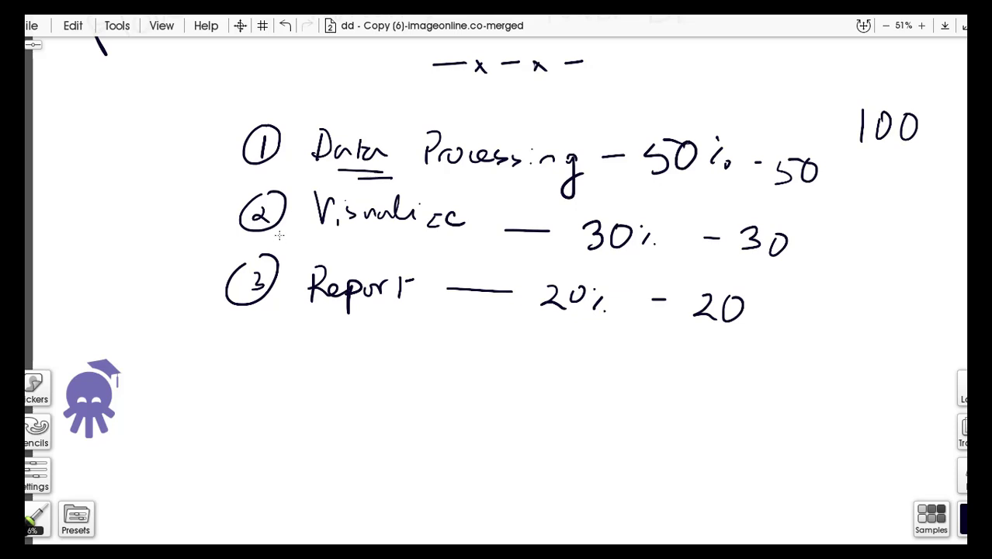
- Draw an arrow pointing to list item 1, Data Processing, and handwrite "messy" below the list
mouse_move(142, 153)
left_mouse_down()
mouse_move(224, 141)
mouse_move(204, 157)
left_mouse_up()
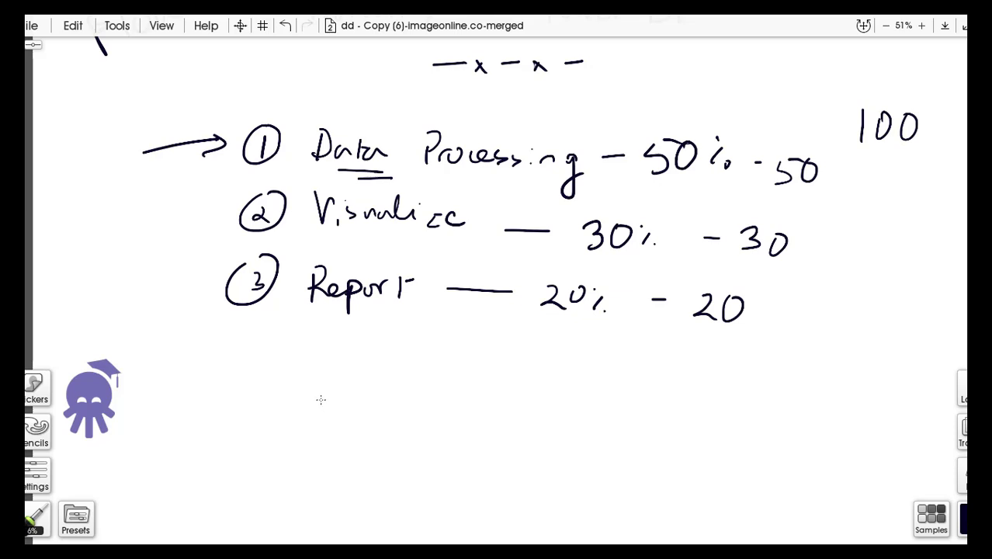
mouse_move(321, 401)
left_mouse_down()
mouse_move(357, 411)
mouse_move(403, 406)
left_mouse_up()
left_click_drag(417, 394, 403, 433)
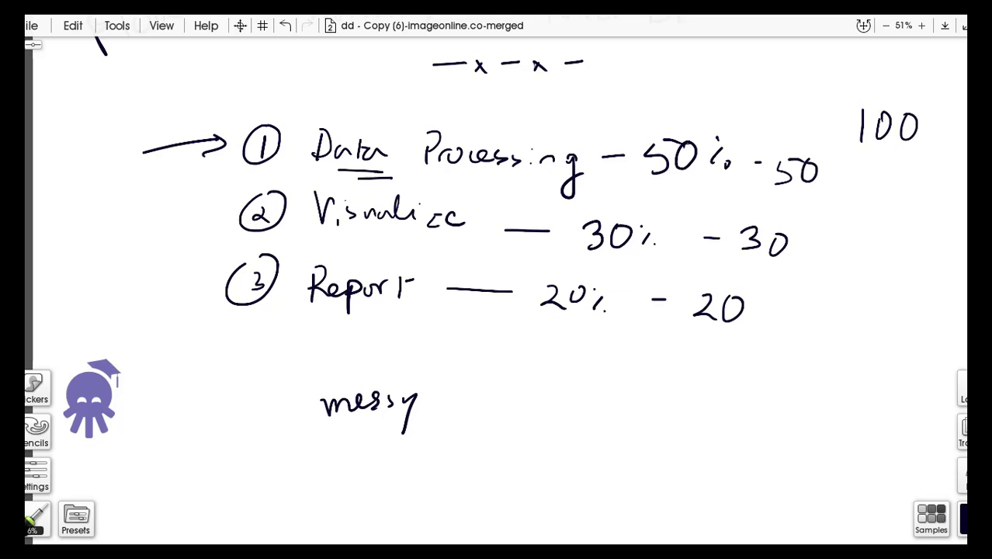
- Switch to Excel and compare the rows of India_Floods_Inventory with those of India_Floods_Inventory_cleaned
left_click(335, 504)
scroll(458, 335, "down", 1)
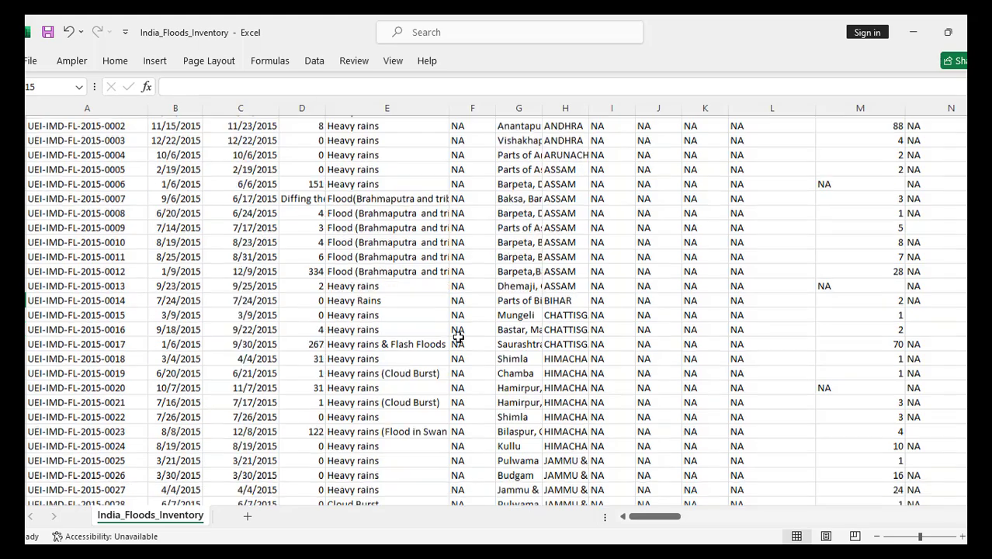
scroll(458, 336, "down", 7)
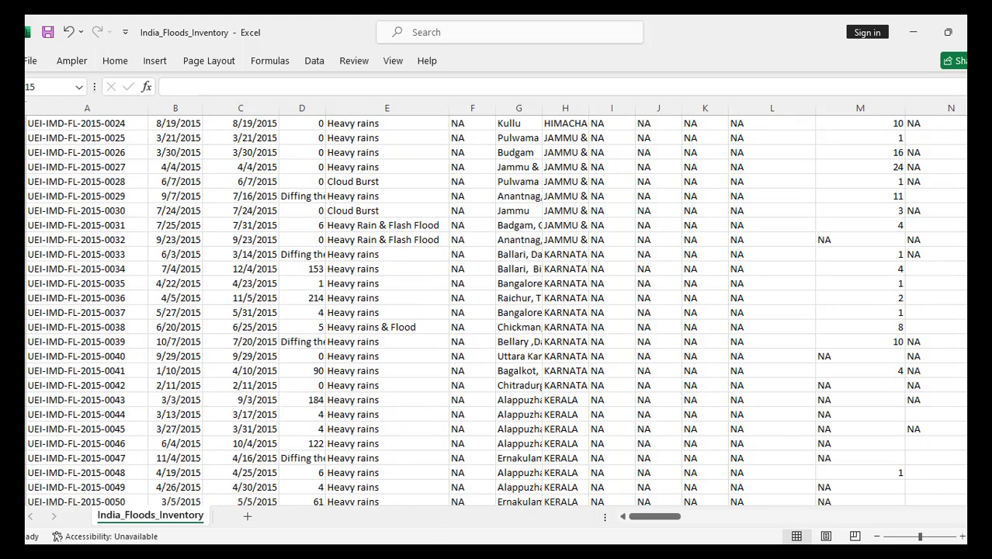
left_click(453, 497)
scroll(570, 367, "down", 7)
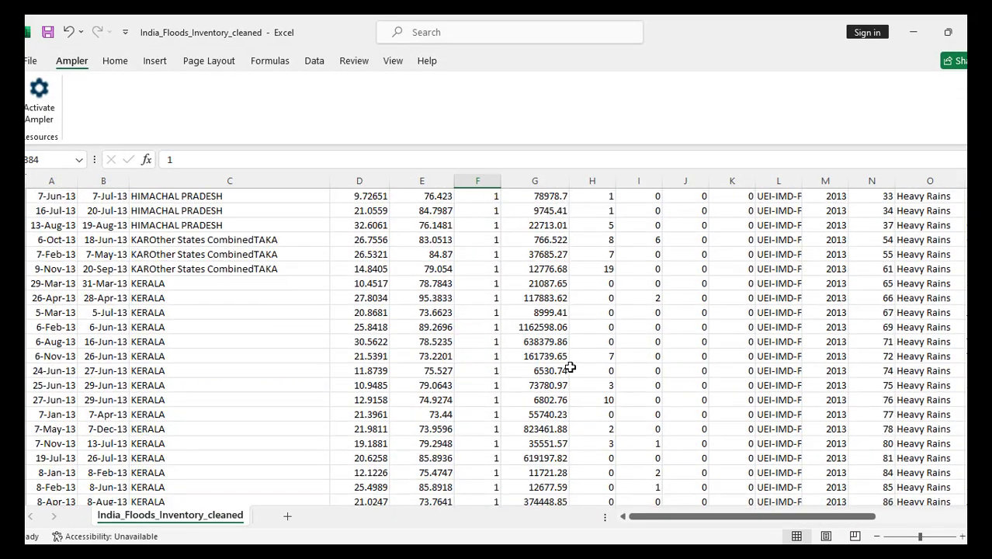
scroll(571, 368, "down", 7)
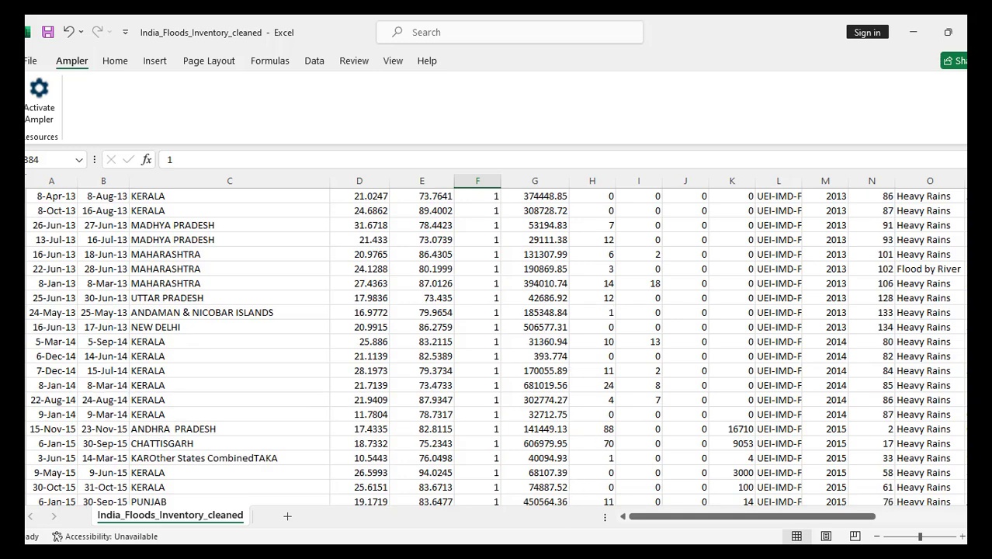
- Return to the ArtRage notes and handwrite "6 - 7" to the right of the word "messy"
key("alt+Tab")
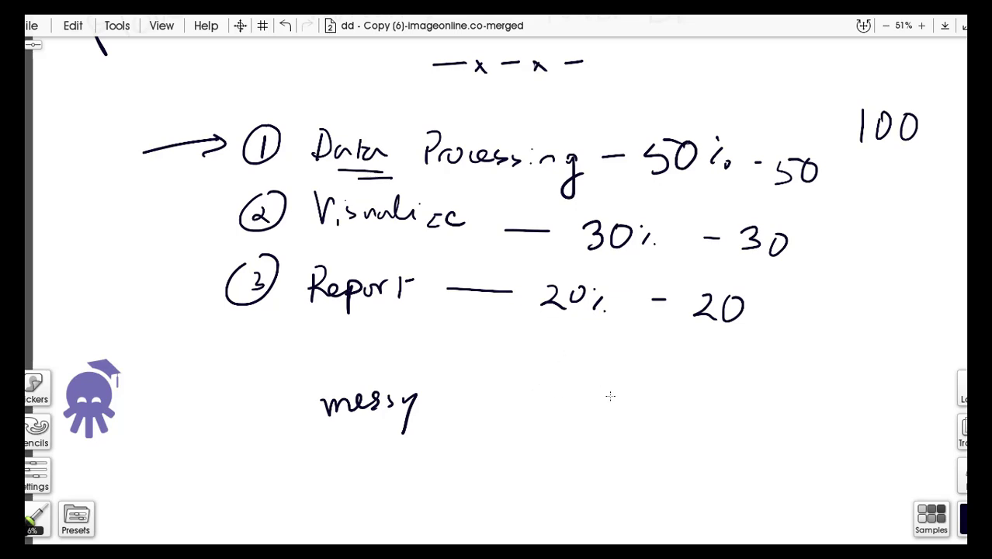
left_click_drag(610, 364, 596, 383)
mouse_move(635, 383)
left_mouse_down()
mouse_move(656, 402)
mouse_move(669, 388)
left_mouse_up()
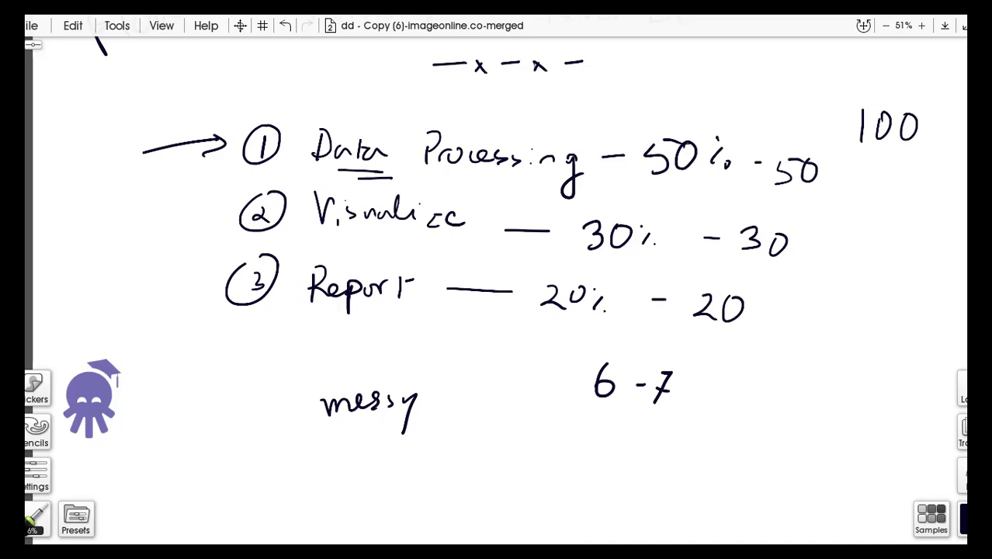
- Switch to the workshop PDF in Foxit Reader and review Step 02 on importing, transforming and cleaning the data, including steps 02.1 to 02.4
left_click(505, 551)
scroll(496, 274, "down", 6)
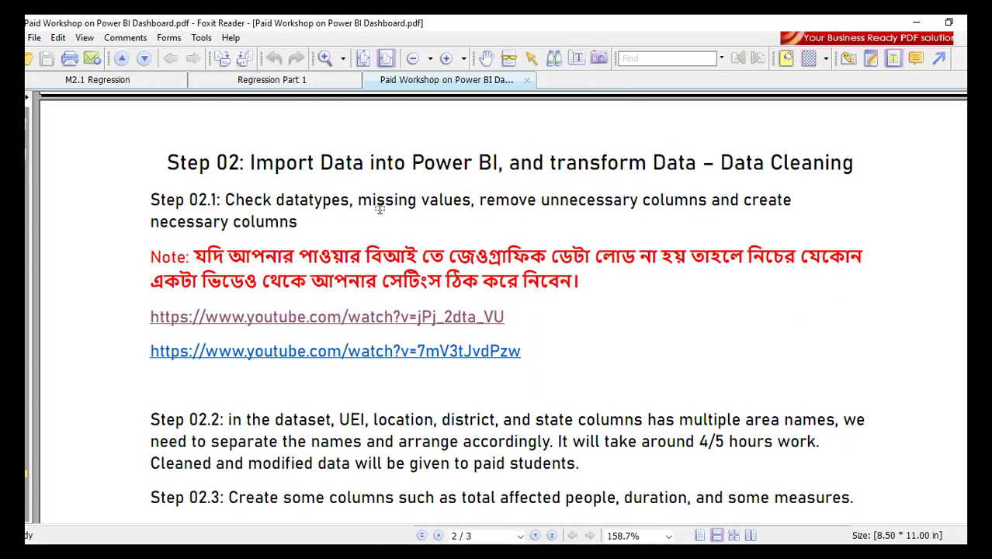
scroll(503, 217, "down", 1)
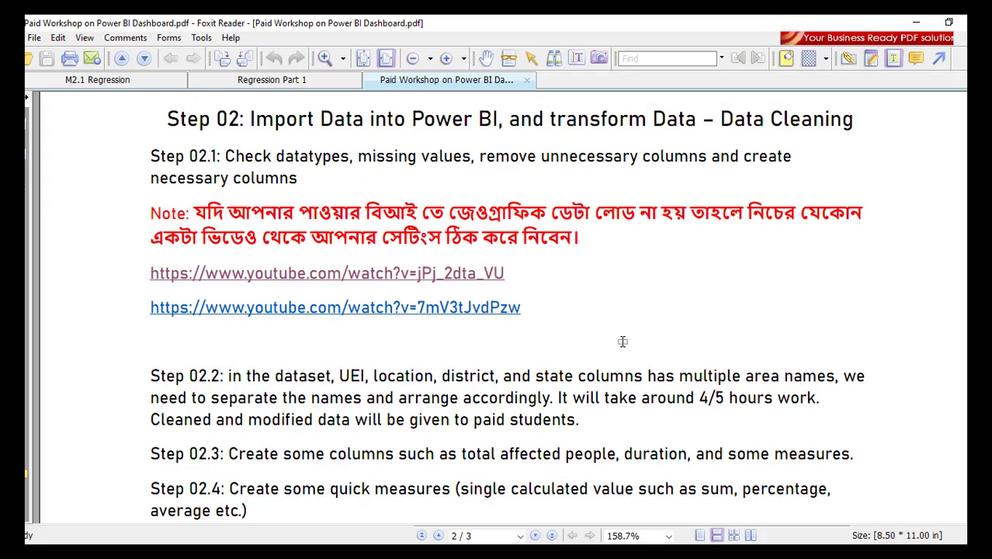
scroll(508, 414, "down", 2)
scroll(395, 324, "up", 2)
scroll(466, 405, "down", 2)
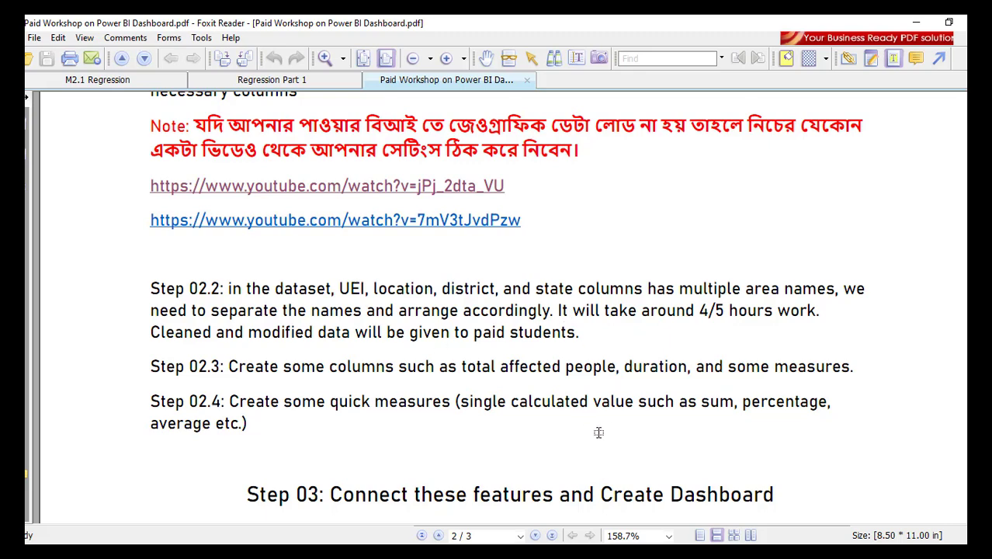
scroll(586, 391, "down", 1)
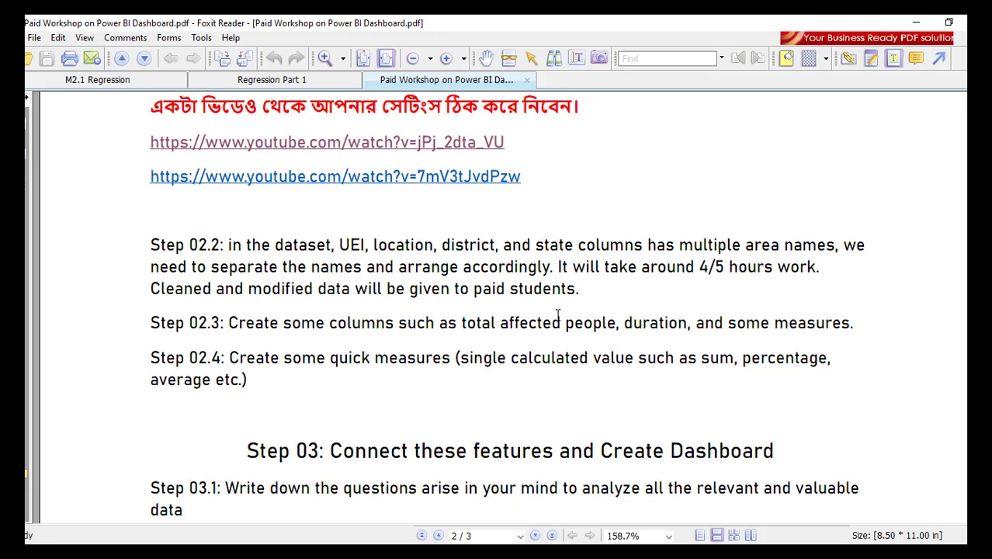
scroll(557, 314, "up", 4)
scroll(557, 315, "down", 1)
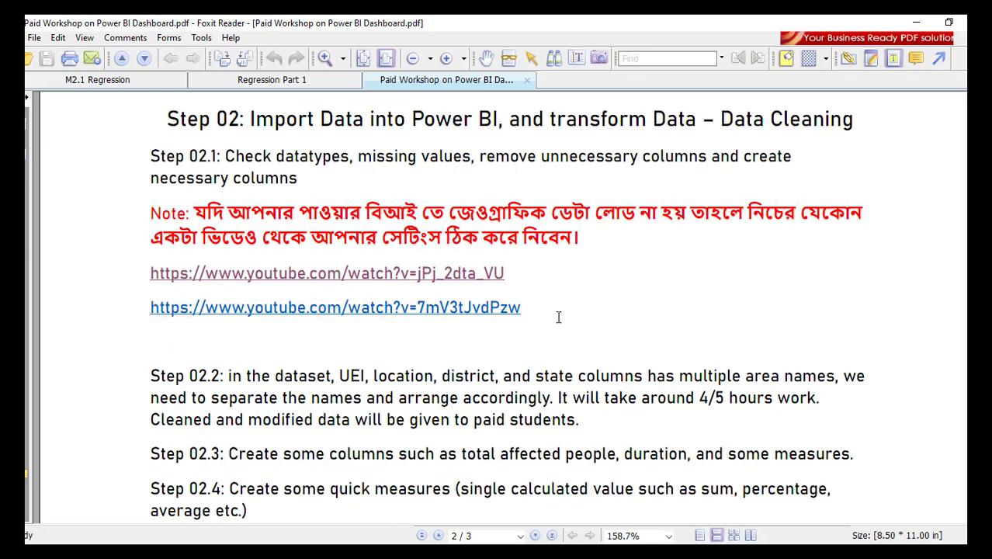
- Read Step 03, "Connect these features and Create Dashboard", including the full list of analysis questions under Step 03.2
scroll(558, 317, "down", 9)
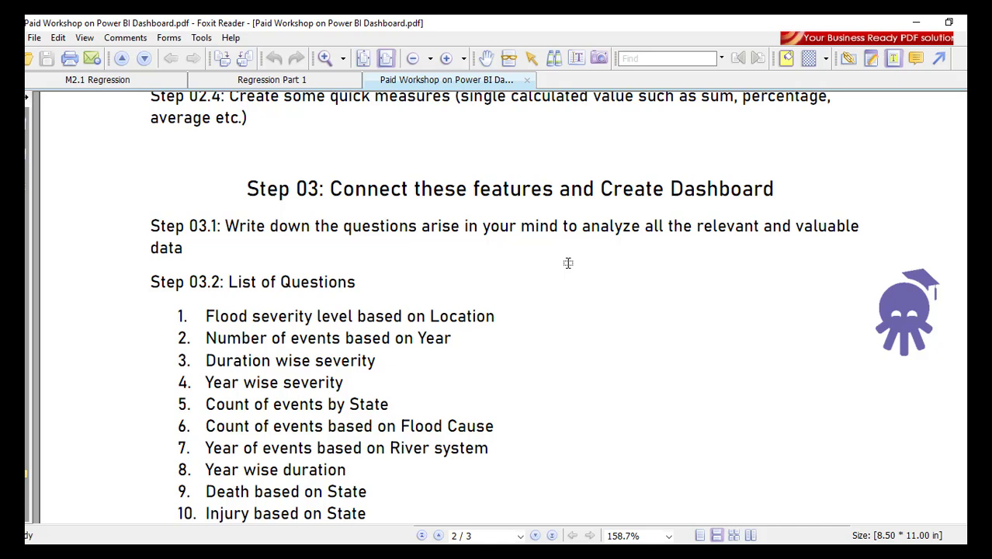
scroll(568, 262, "down", 1)
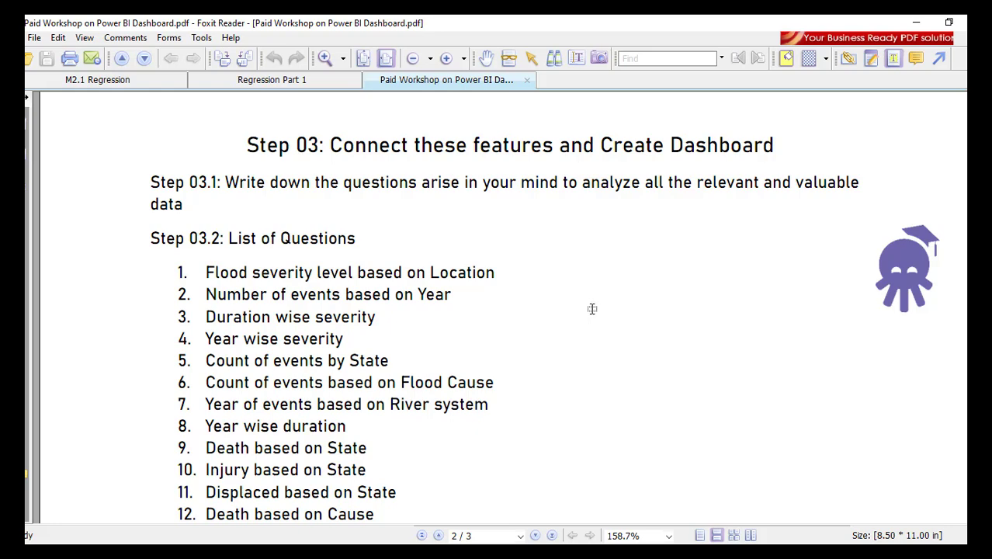
scroll(574, 291, "down", 2)
scroll(432, 315, "up", 1)
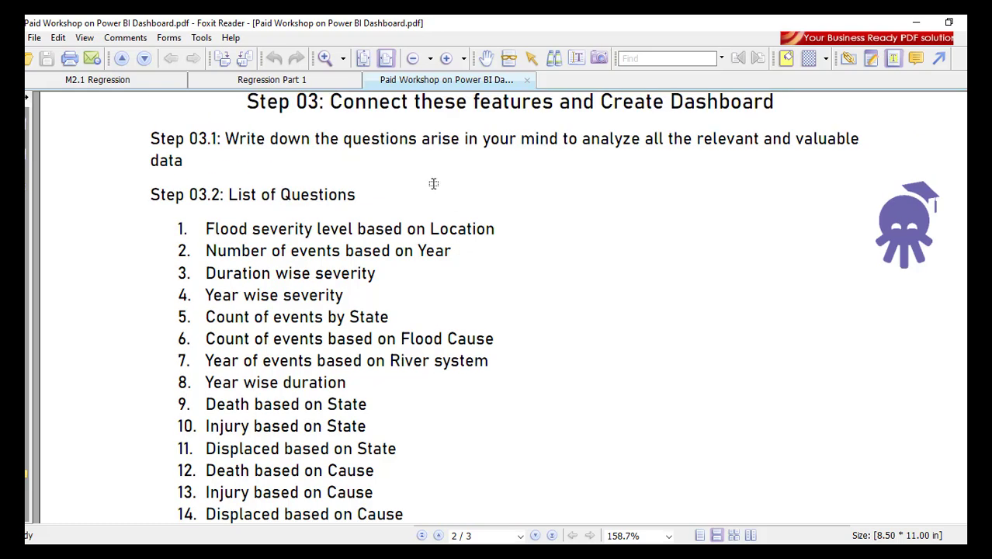
scroll(343, 314, "down", 2)
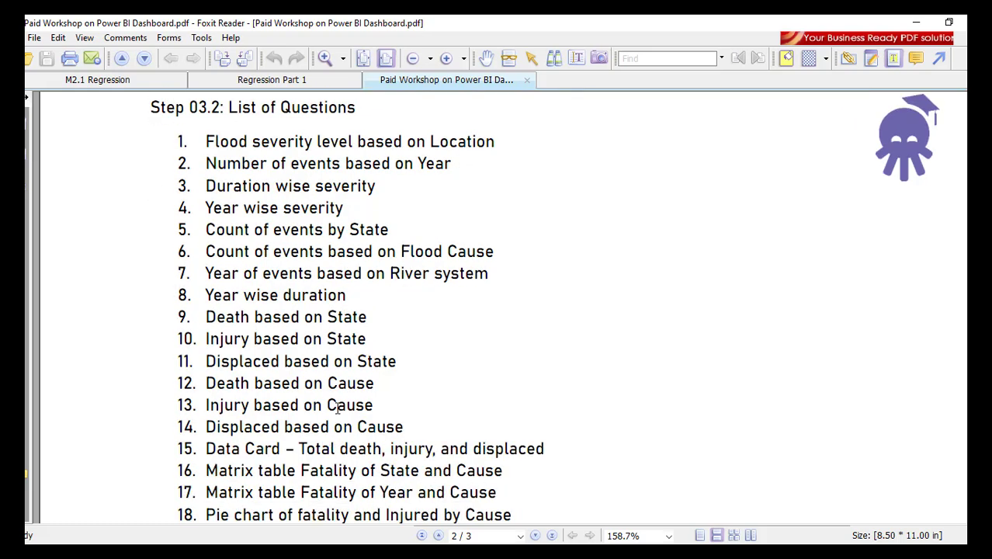
scroll(337, 403, "down", 2)
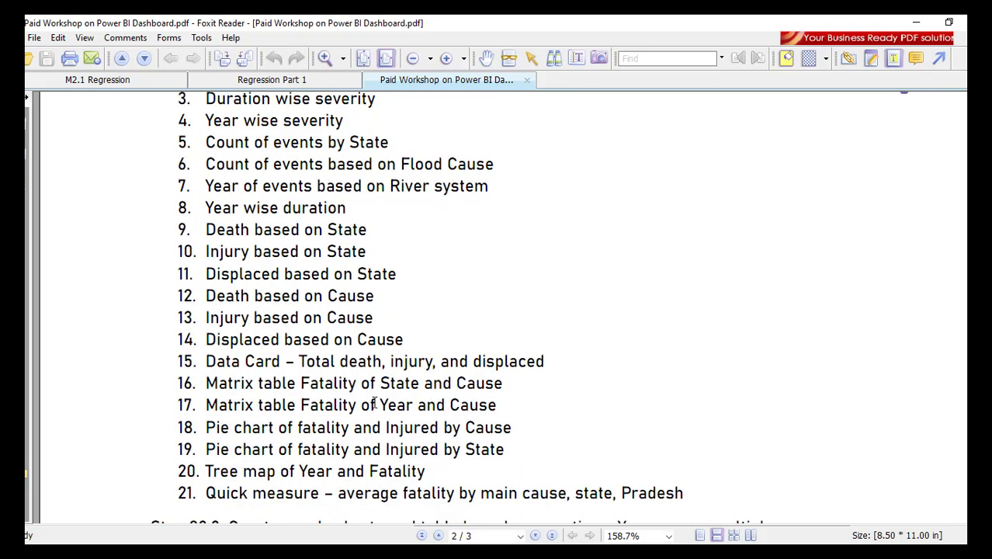
scroll(374, 403, "up", 3)
scroll(318, 281, "up", 1)
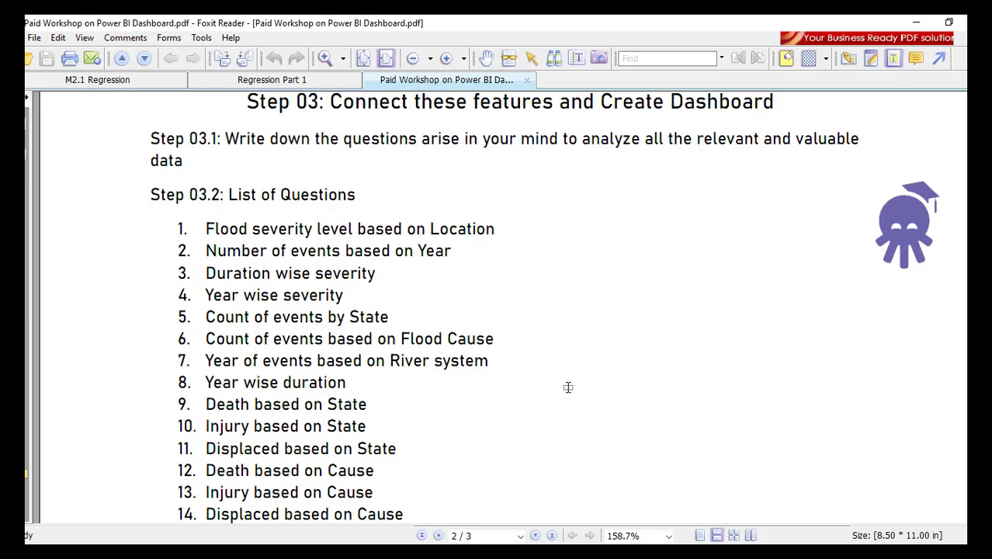
- Return to the ArtRage notes and handwrite a line beginning with "1-5" directly below "6 - 7"
key("alt+Tab")
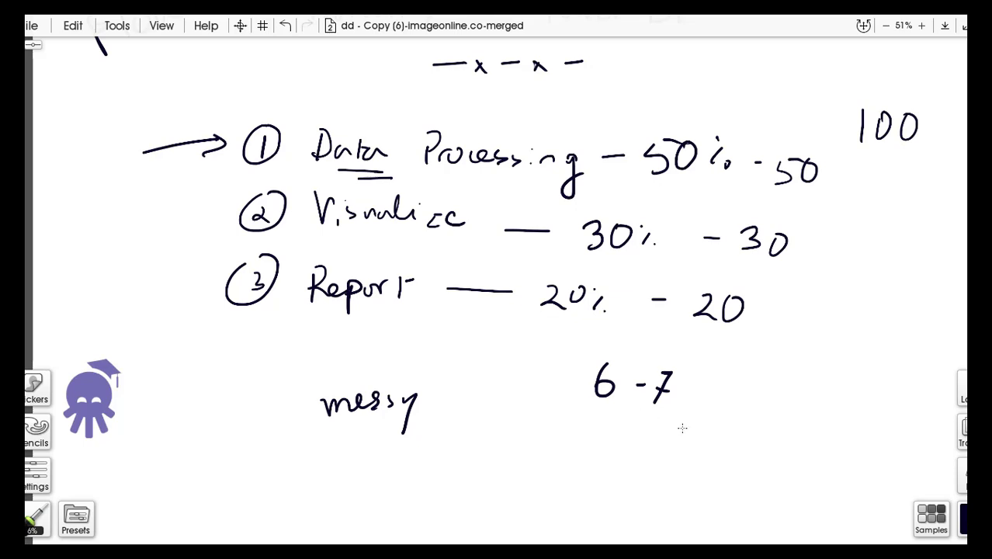
mouse_move(610, 437)
left_mouse_down()
mouse_move(606, 461)
mouse_move(630, 451)
mouse_move(636, 465)
left_mouse_up()
left_click_drag(647, 442, 669, 454)
mouse_move(687, 443)
left_mouse_down()
mouse_move(685, 459)
mouse_move(644, 443)
mouse_move(654, 442)
left_mouse_up()
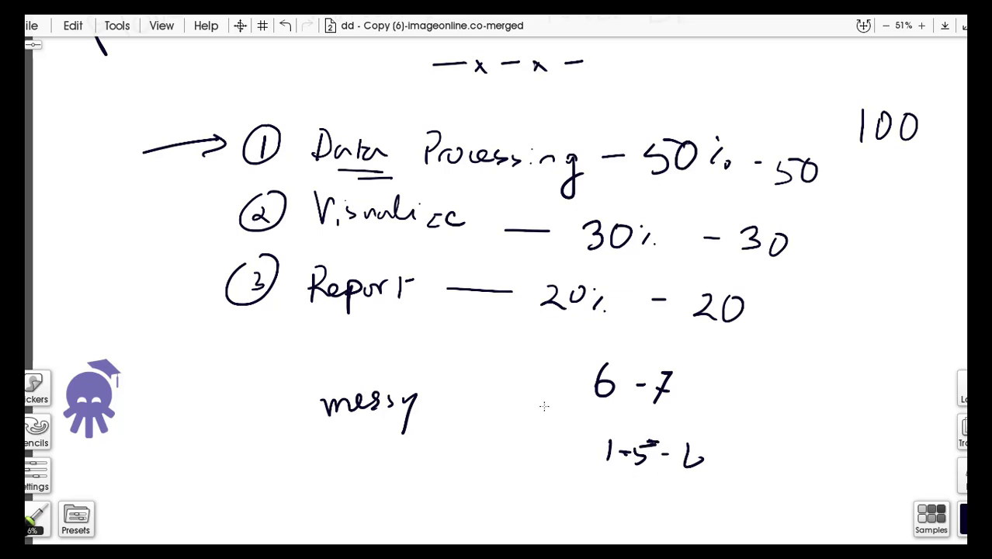
- Handwrite "2 + 1" beneath the two number lines on the canvas
scroll(543, 404, "down", 1)
scroll(541, 399, "down", 2)
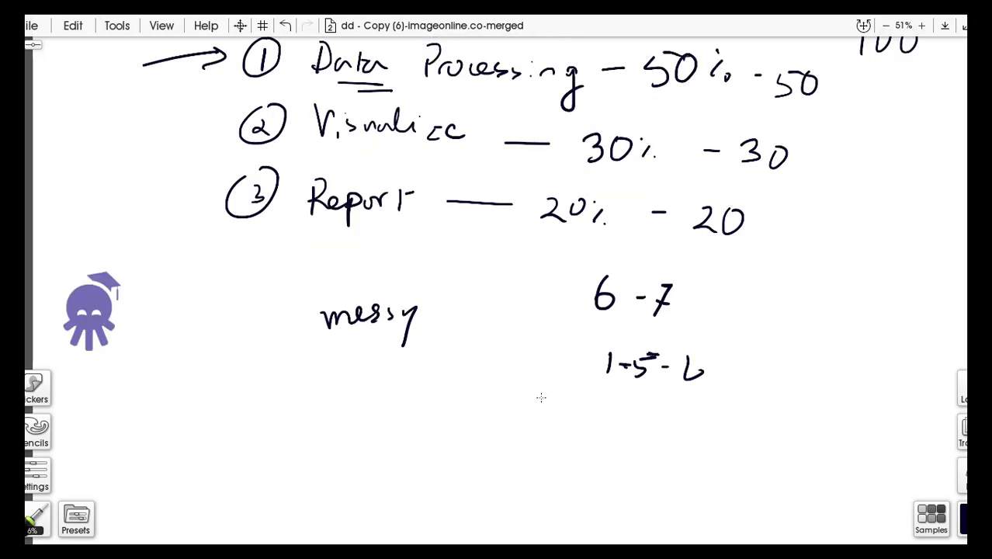
left_click_drag(618, 412, 649, 435)
mouse_move(660, 424)
left_mouse_down()
mouse_move(680, 424)
mouse_move(669, 433)
left_mouse_up()
left_click_drag(688, 416, 688, 432)
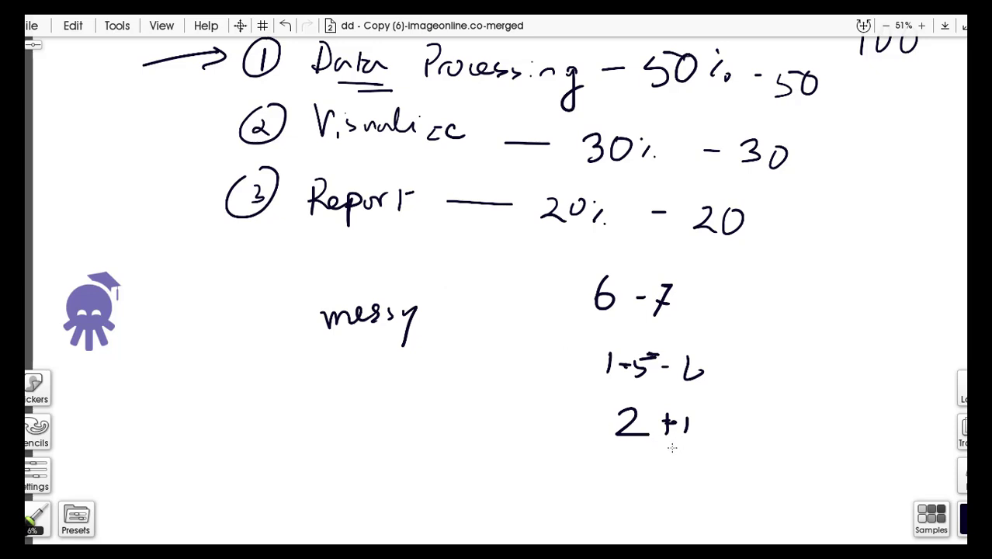
left_click_drag(652, 454, 652, 475)
mouse_move(664, 262)
left_mouse_down()
mouse_move(567, 284)
mouse_move(629, 268)
left_mouse_up()
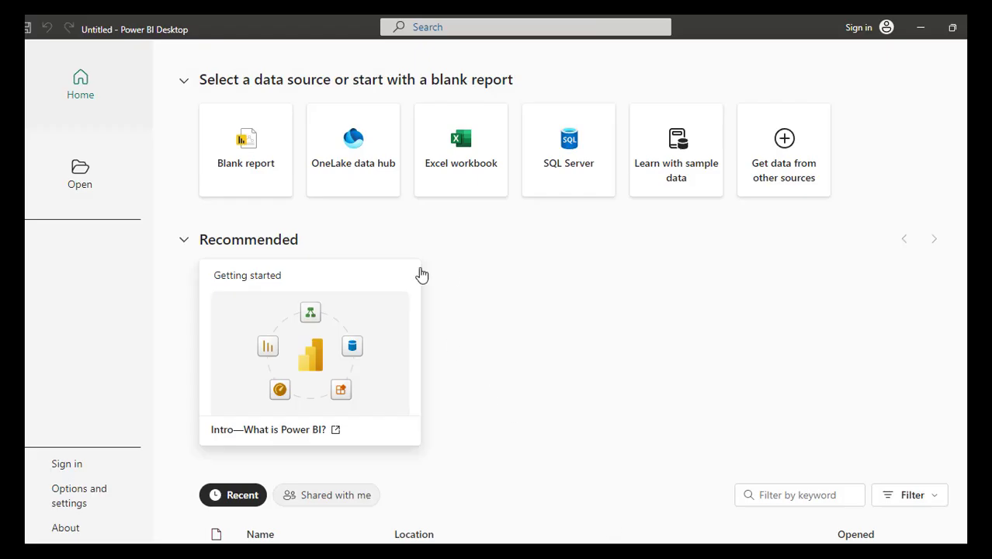
- Start a blank report and look over the available file commands before returning to the report canvas
left_click(248, 177)
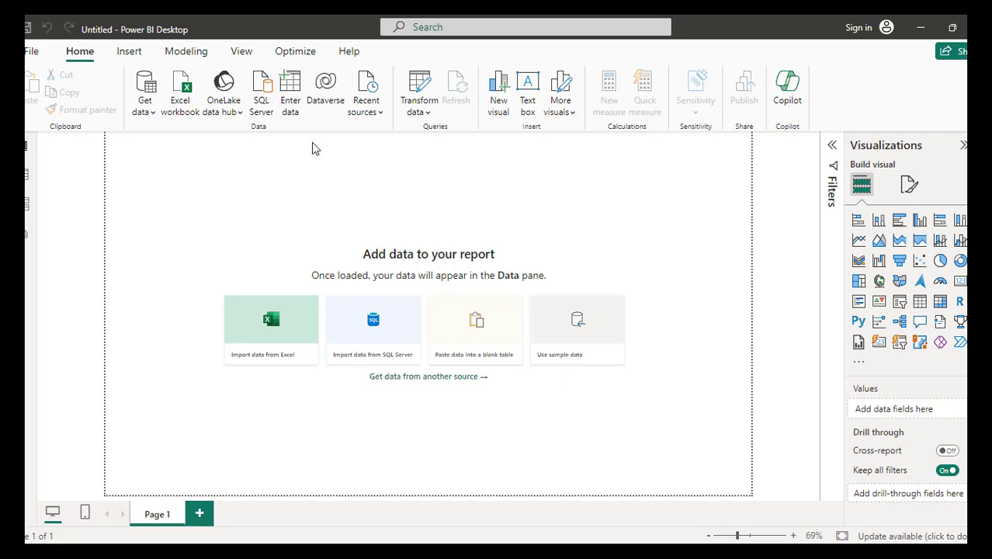
left_click(31, 53)
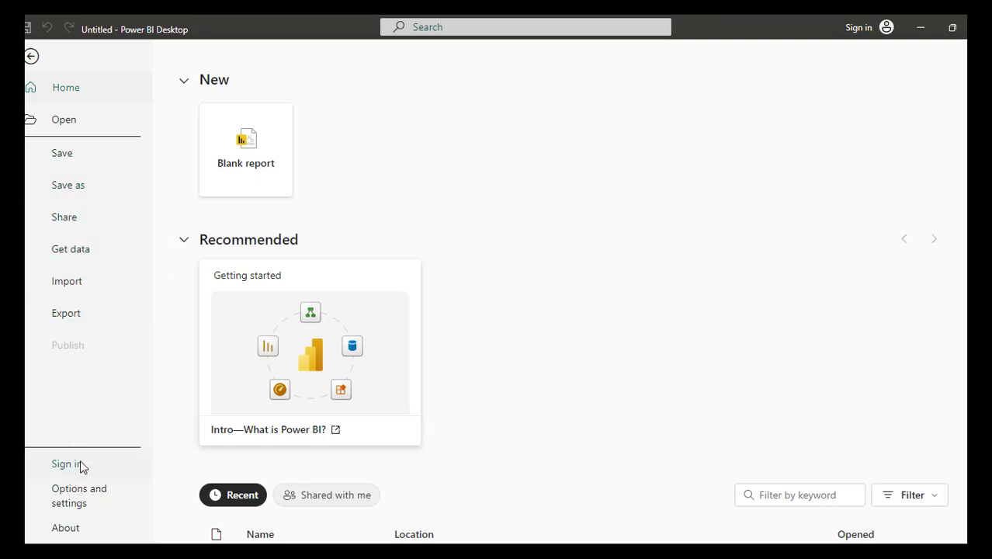
left_click(31, 58)
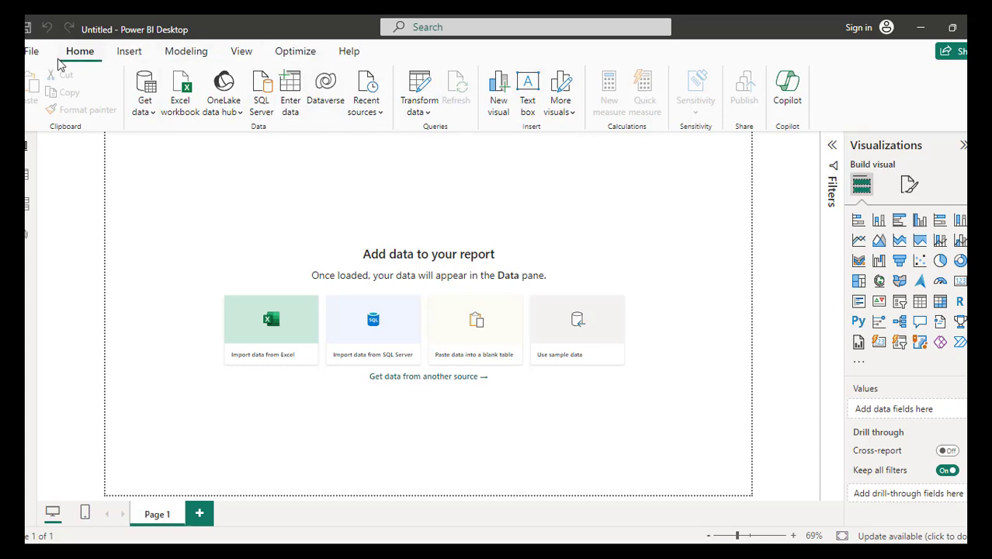
- Survey the insert, modeling, view, optimization and help commands and the list of common data sources
left_click(129, 53)
left_click(183, 56)
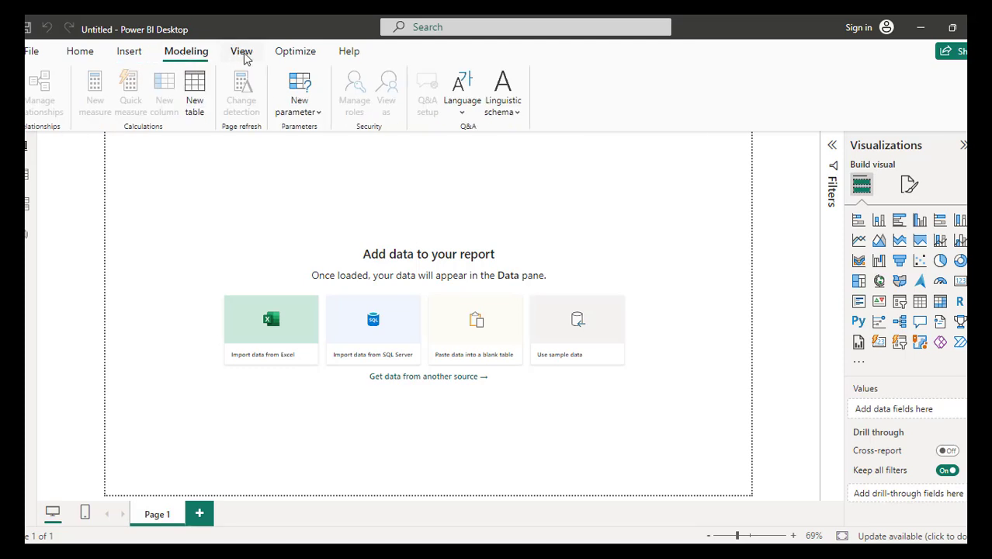
left_click(242, 56)
left_click(301, 56)
left_click(349, 51)
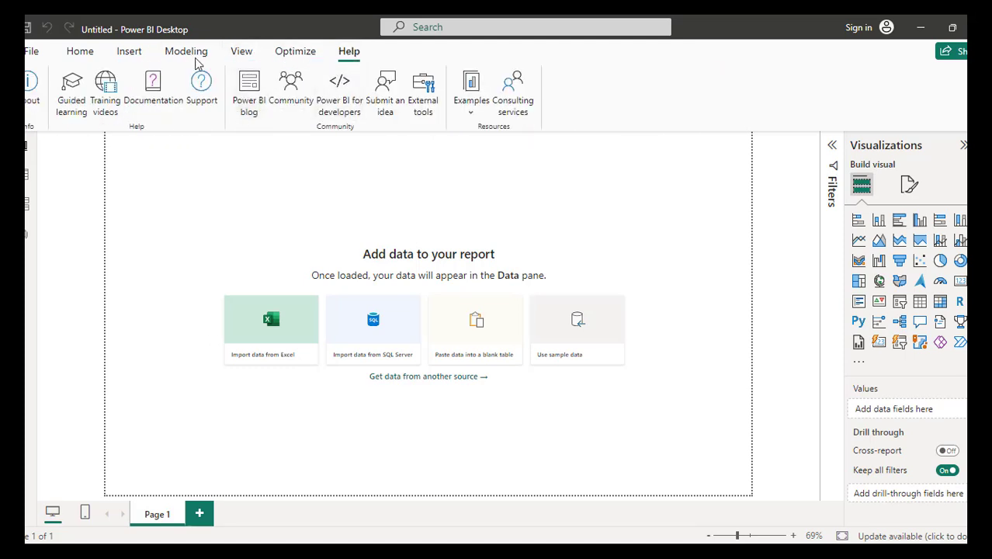
left_click(83, 51)
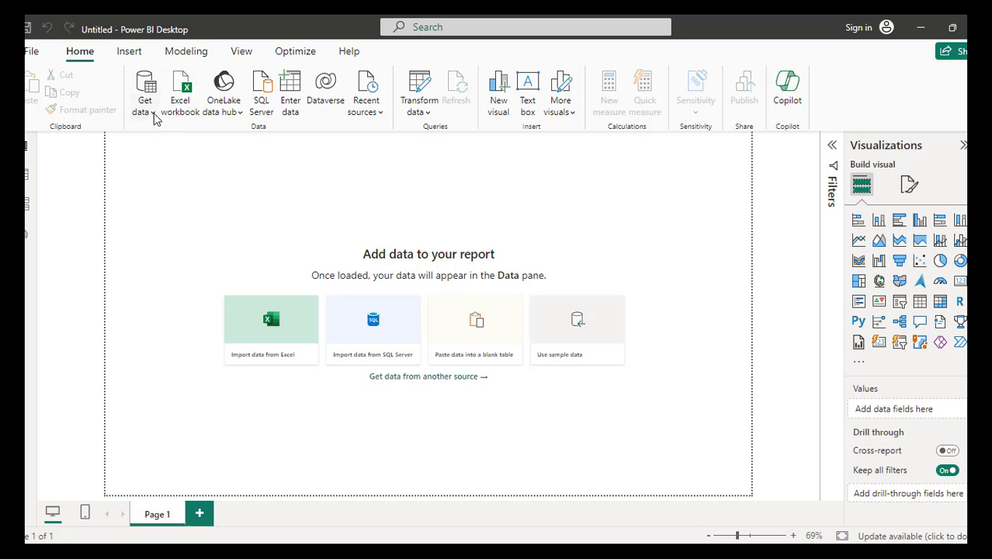
left_click(148, 113)
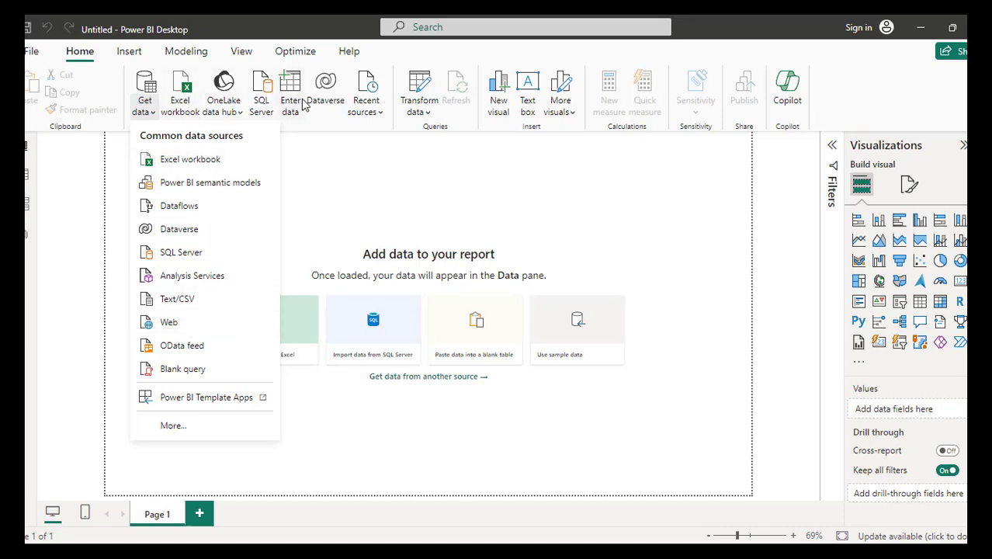
left_click(267, 17)
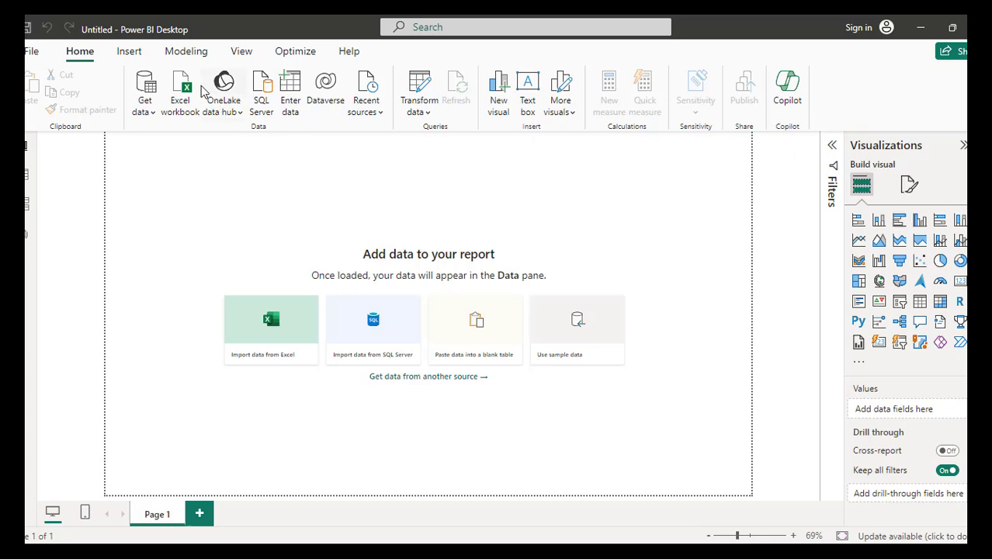
left_click(128, 53)
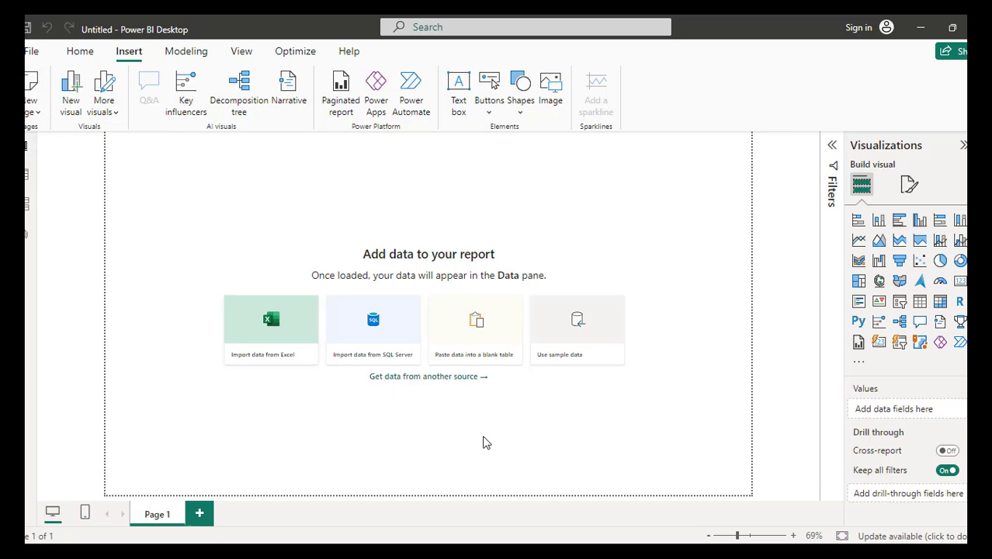
- Switch to the India_Floods_Inventory_cleaned workbook in Excel, add two blank sheets and delete both again
left_click(425, 496)
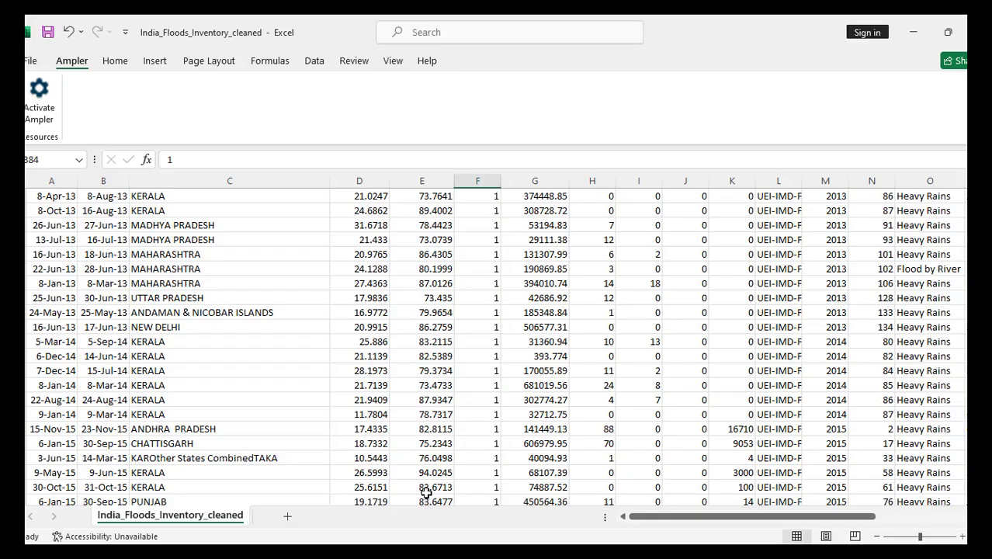
left_click(286, 521)
left_click(339, 520)
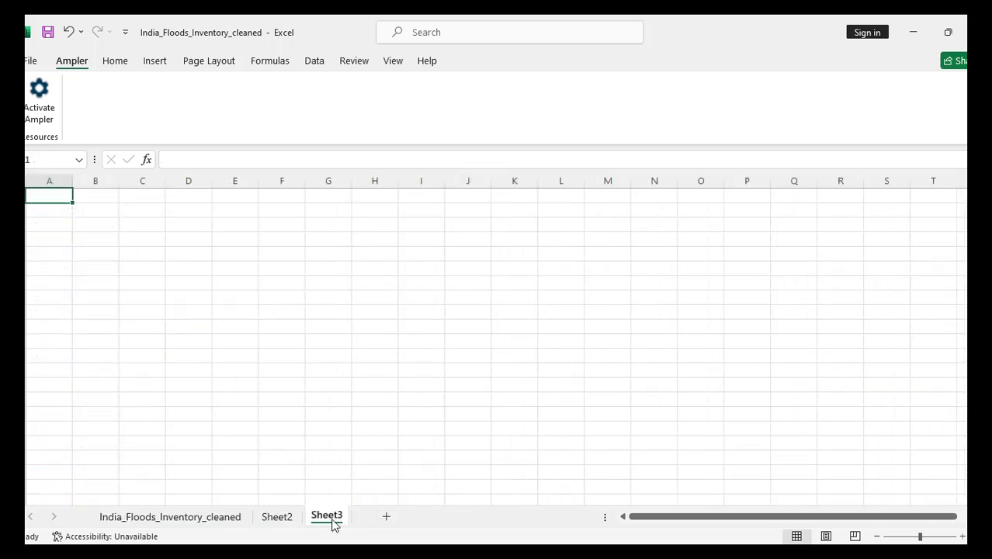
right_click(334, 524)
left_click(385, 347)
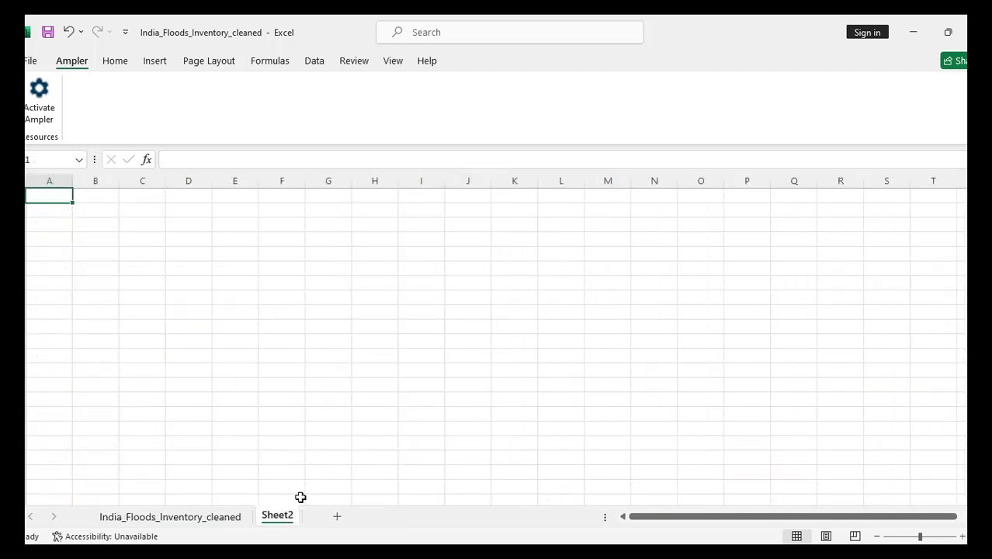
right_click(287, 516)
left_click(333, 346)
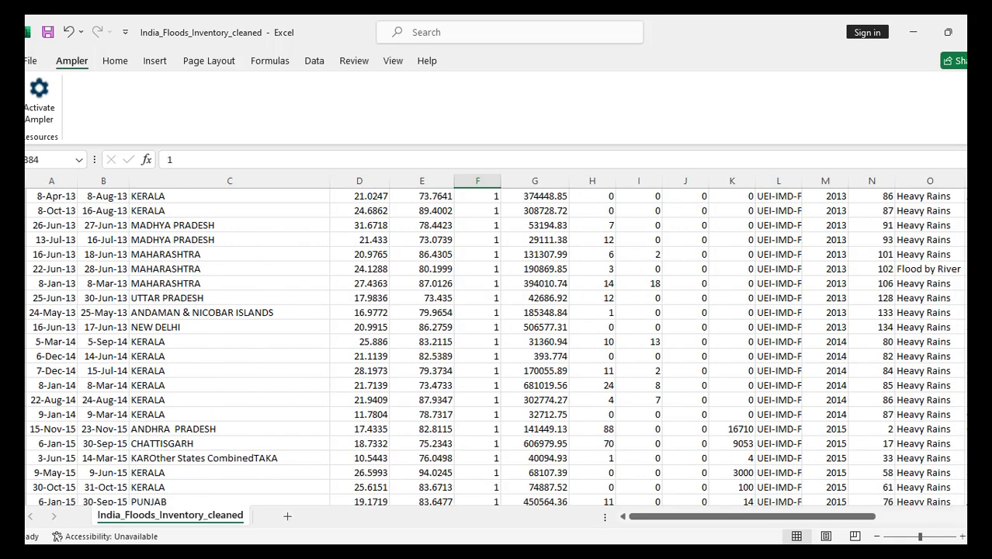
- Return to Power BI Desktop and add two blank pages after Page 1 of the report
left_click(512, 554)
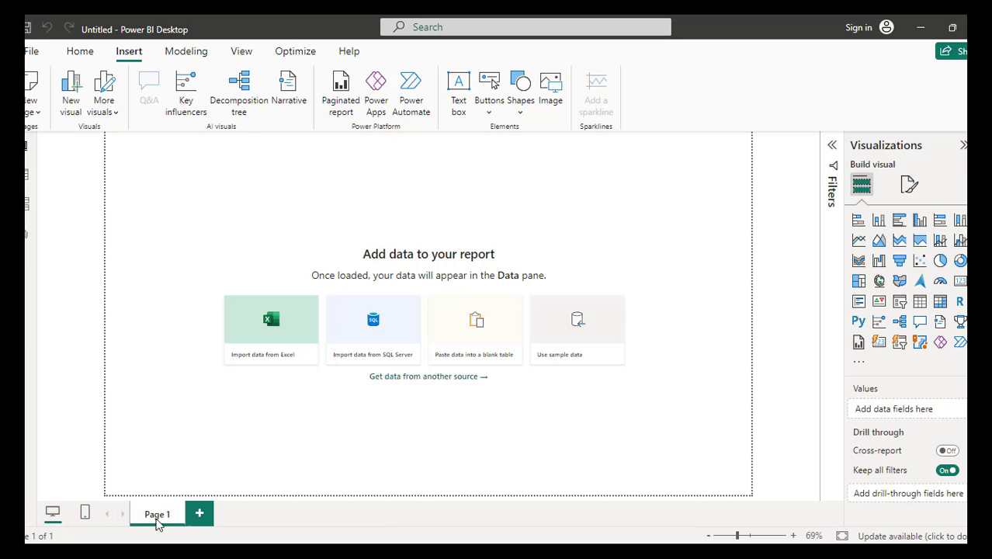
left_click(199, 515)
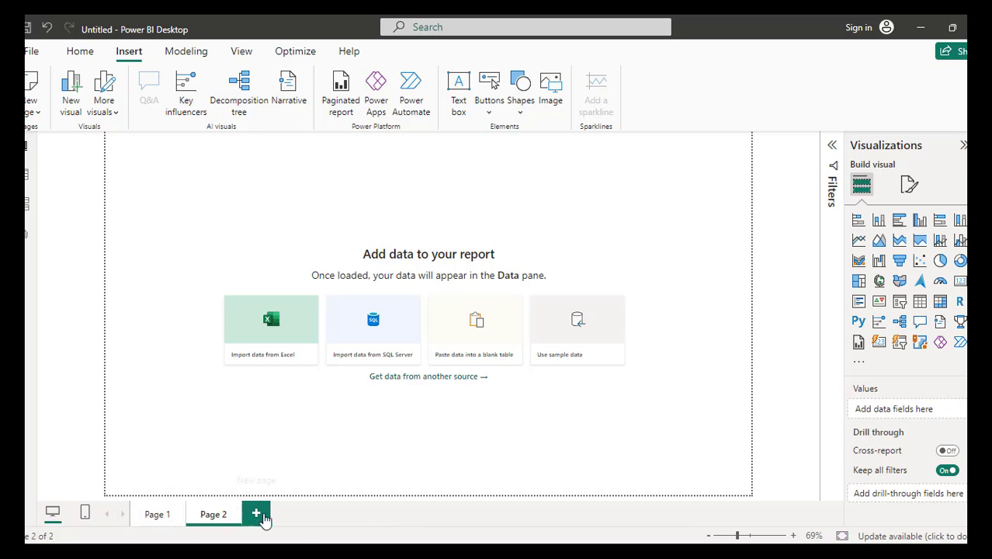
left_click(255, 515)
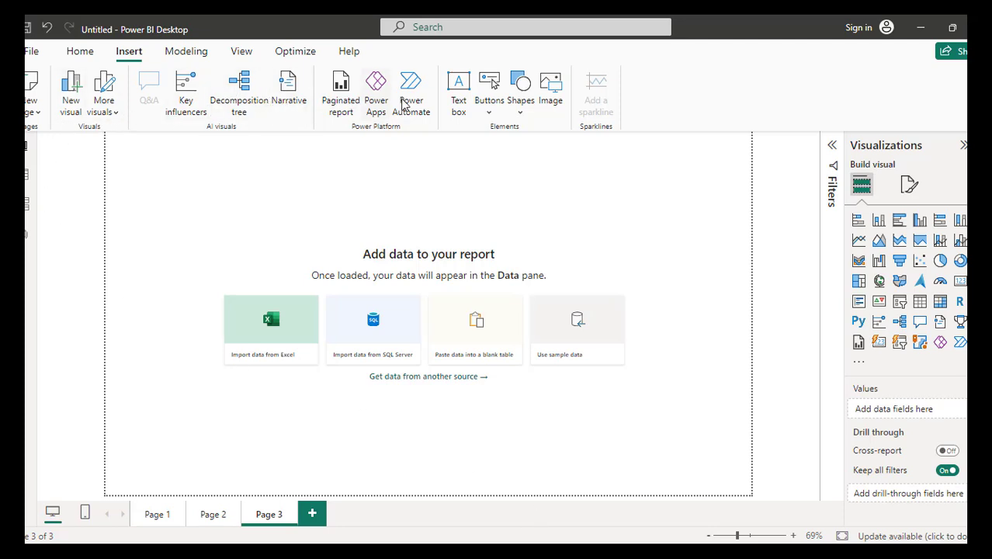
- Review the modeling, view, optimization and help commands, turning off the report page gridlines along the way
left_click(183, 57)
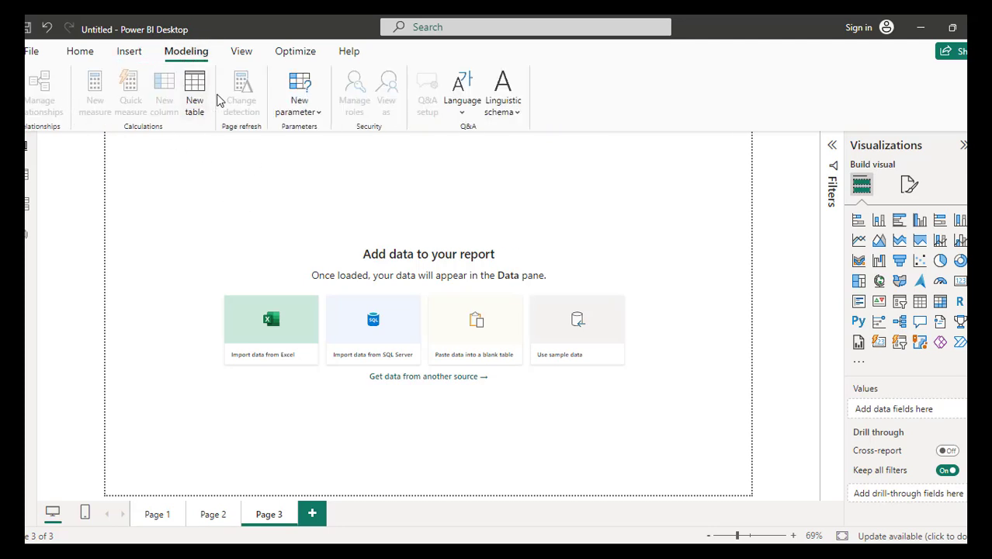
left_click(242, 52)
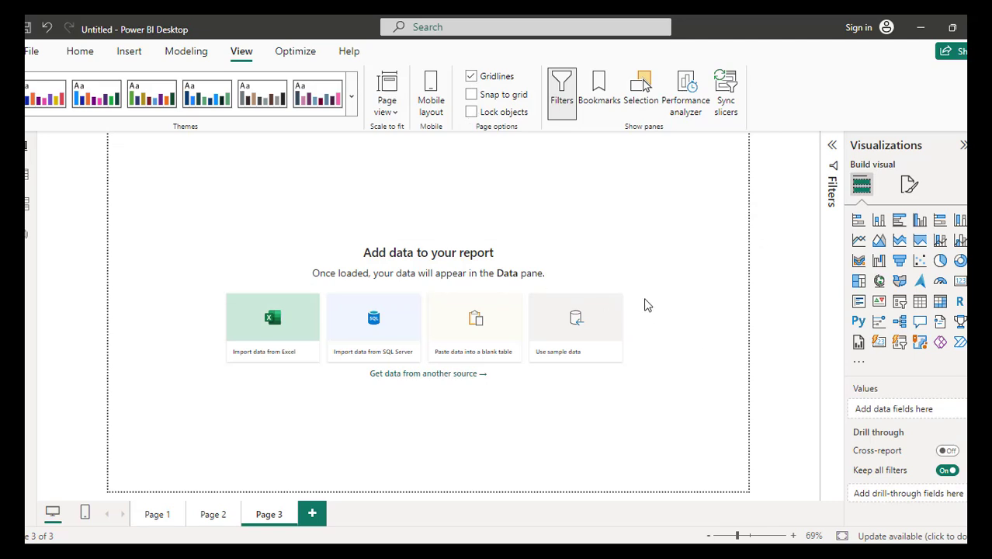
left_click(471, 76)
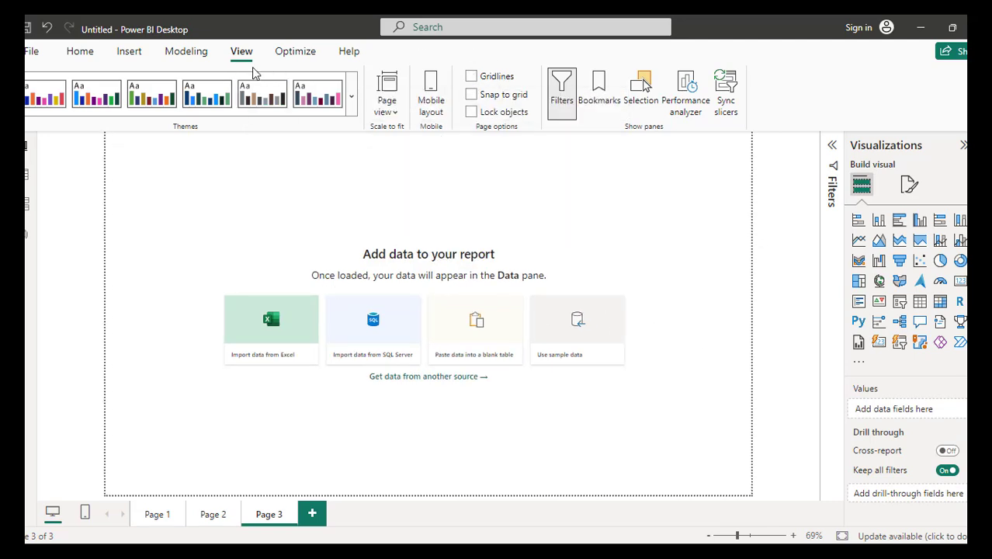
left_click(295, 51)
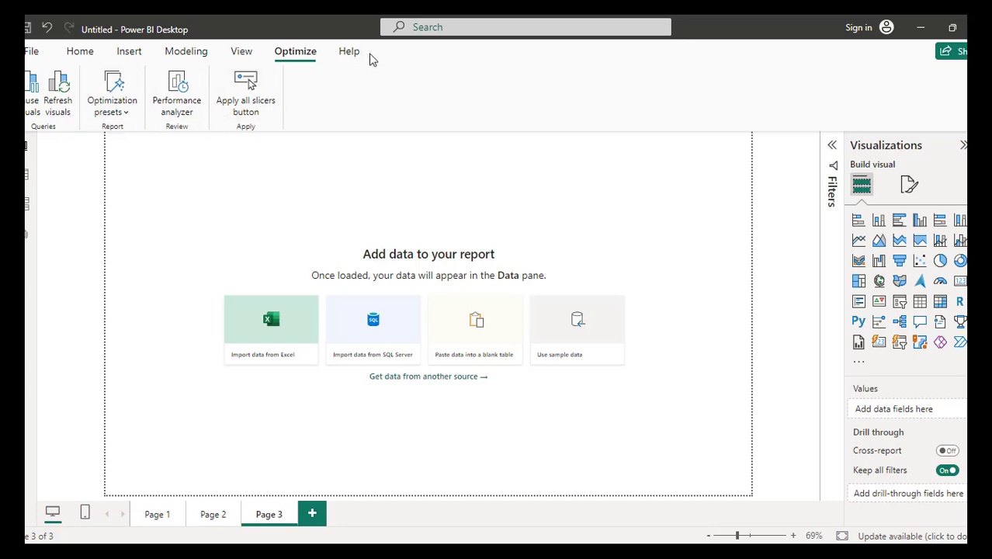
left_click(349, 52)
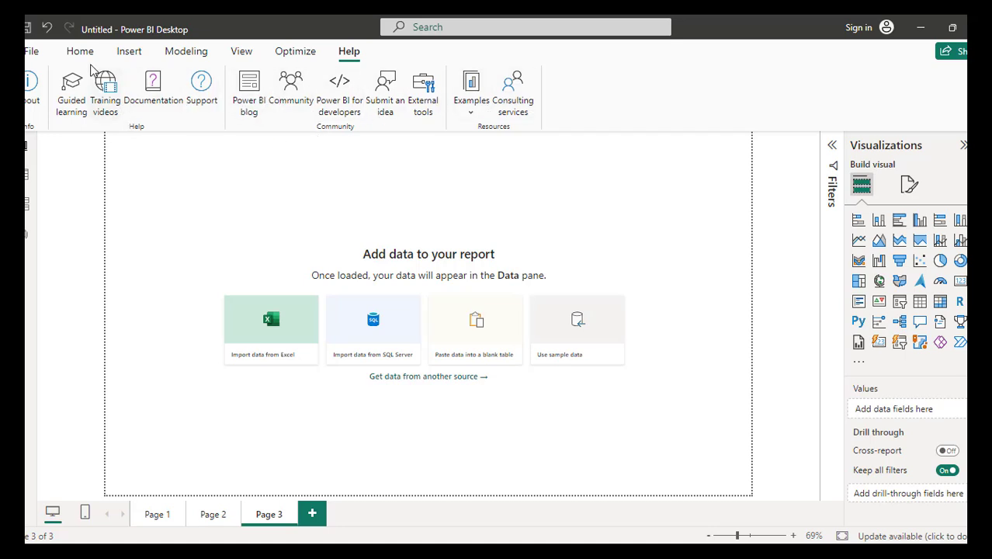
left_click(82, 52)
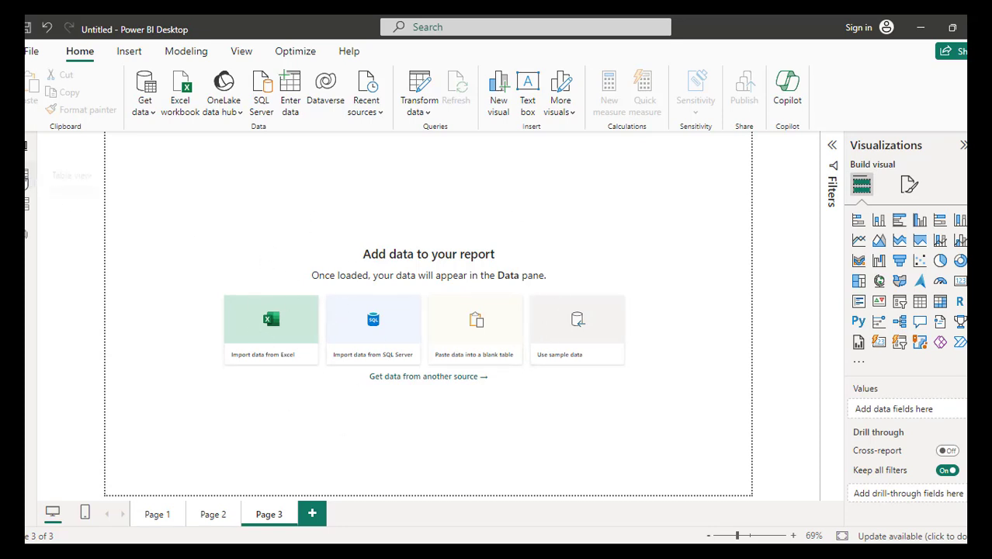
- Show the empty Table view, compare it with the floods workbook in Excel, and open Model view
left_click(27, 176)
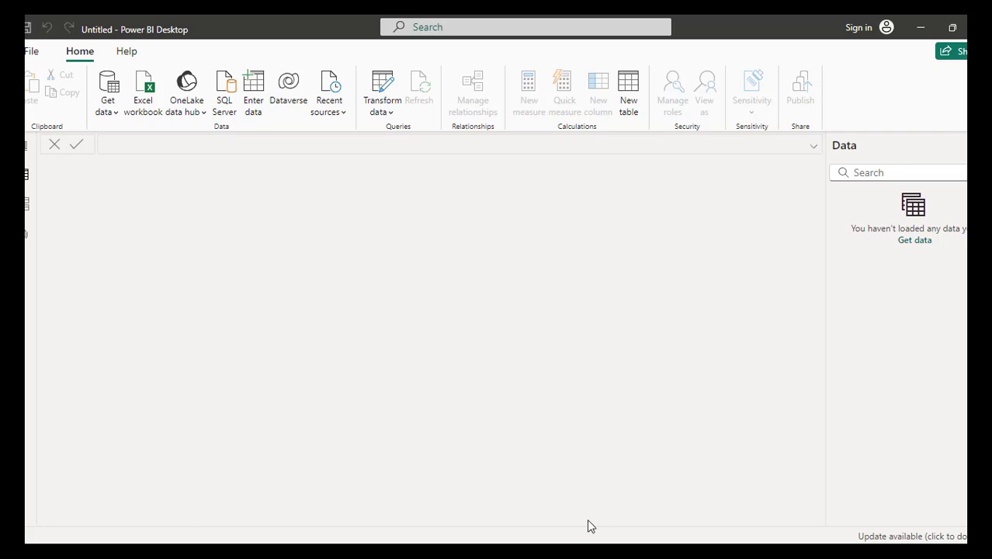
mouse_move(442, 551)
left_click(441, 481)
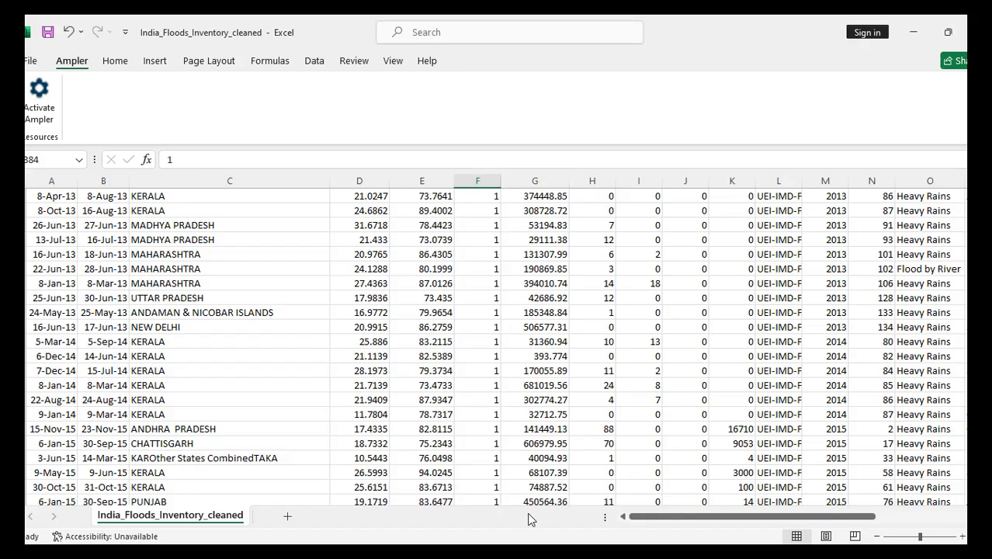
key("alt+Tab")
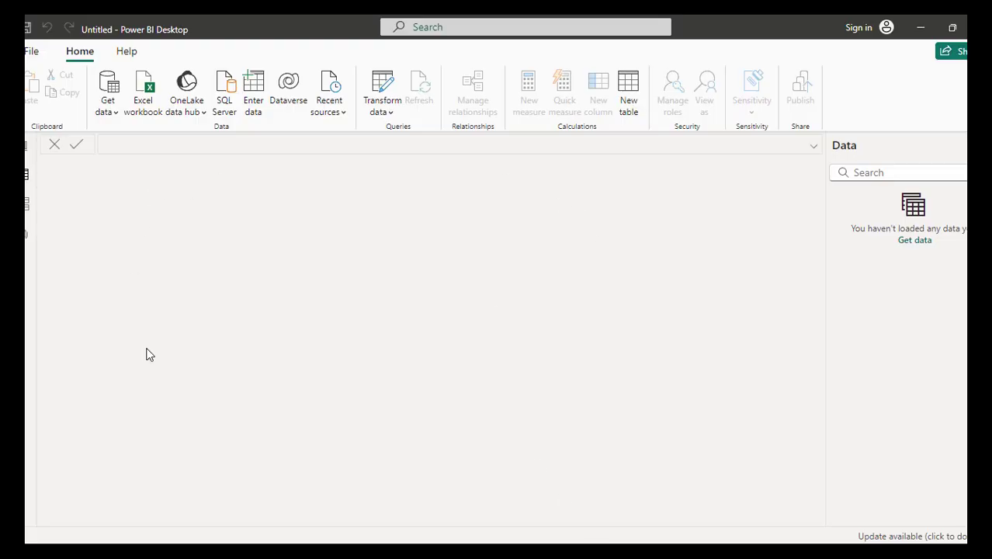
left_click(26, 213)
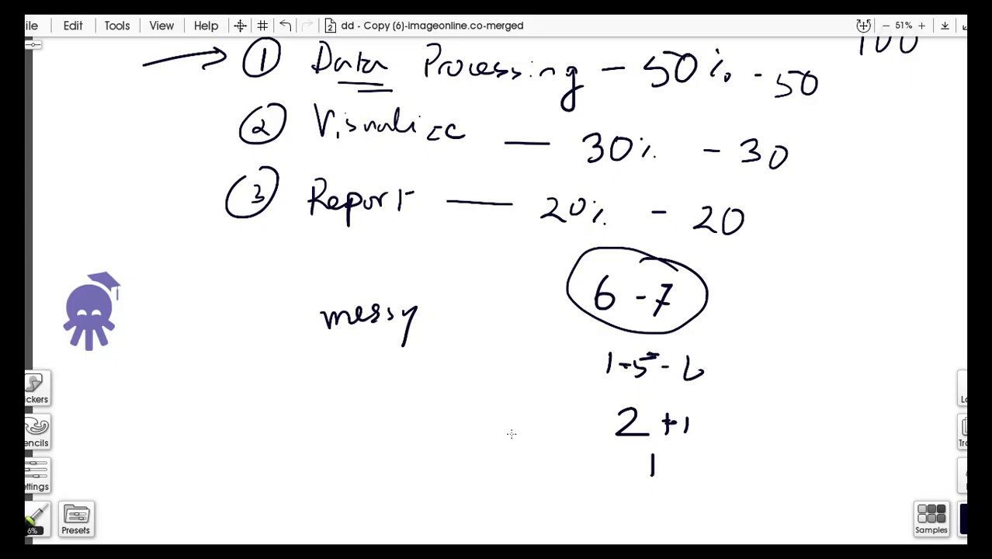
- In the ArtRage notes, draw three table boxes side by side below the existing writing, labelled "Product", "Customer" and "Finance"
scroll(511, 432, "down", 10)
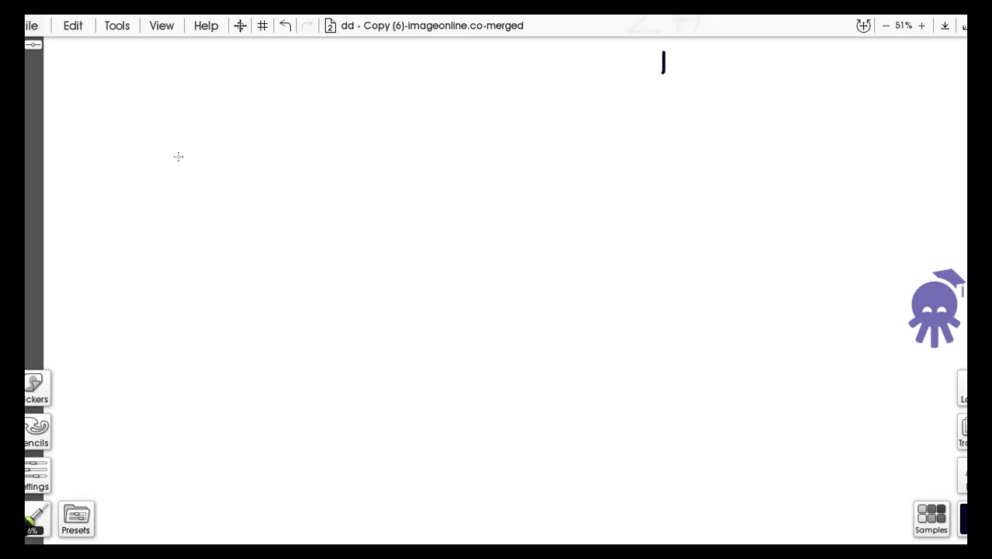
mouse_move(180, 159)
left_mouse_down()
mouse_move(164, 303)
mouse_move(262, 159)
mouse_move(195, 295)
mouse_move(155, 298)
left_mouse_up()
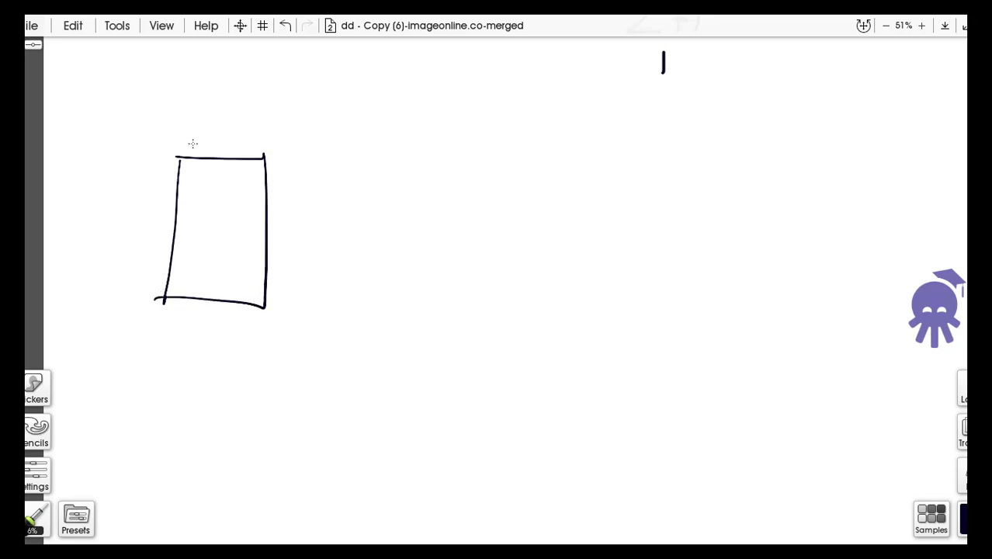
mouse_move(195, 153)
left_mouse_down()
mouse_move(228, 124)
mouse_move(280, 114)
left_mouse_up()
mouse_move(365, 163)
left_mouse_down()
mouse_move(364, 304)
mouse_move(423, 165)
mouse_move(368, 288)
left_mouse_up()
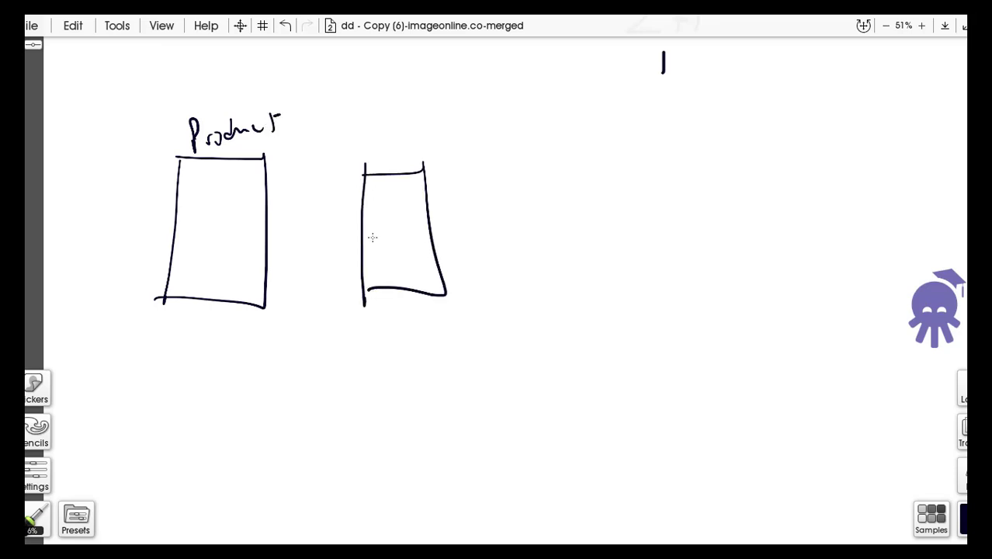
mouse_move(355, 134)
left_mouse_down()
mouse_move(387, 142)
mouse_move(412, 122)
mouse_move(401, 133)
mouse_move(479, 103)
left_mouse_up()
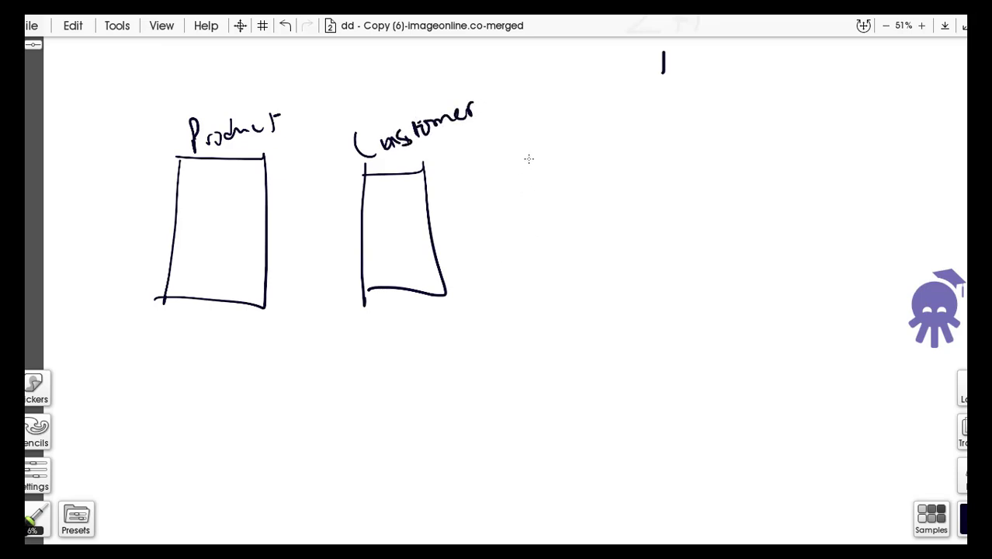
mouse_move(528, 158)
left_mouse_down()
mouse_move(531, 301)
mouse_move(592, 180)
mouse_move(528, 312)
left_mouse_up()
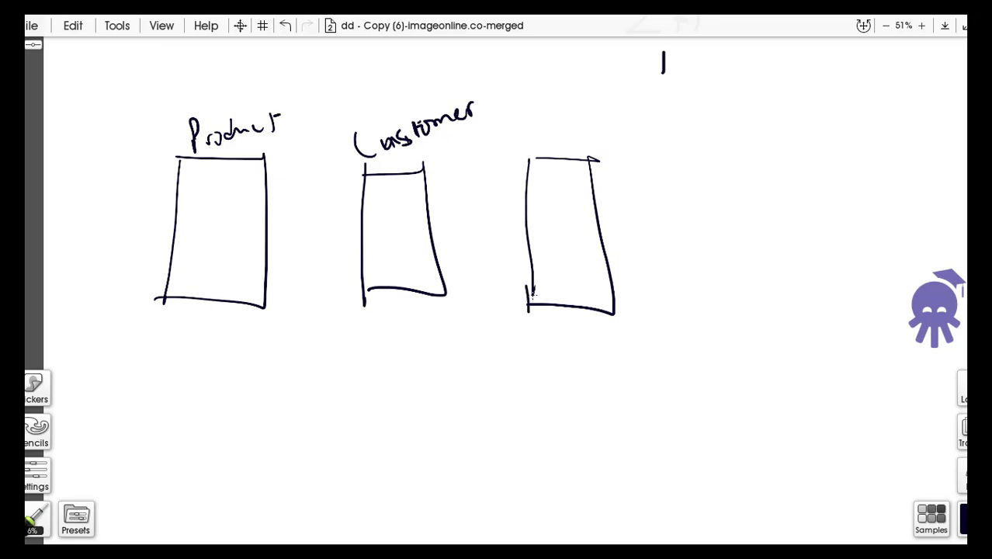
mouse_move(553, 141)
left_mouse_down()
mouse_move(551, 155)
mouse_move(608, 122)
mouse_move(649, 116)
left_mouse_up()
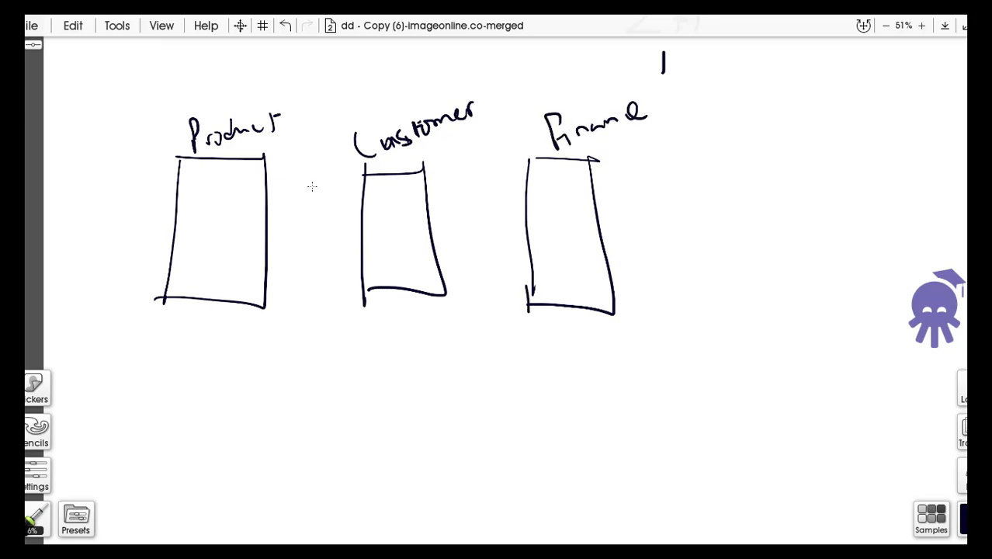
- Draw vertical column lines inside the Product and Customer boxes
mouse_move(194, 163)
left_mouse_down()
mouse_move(180, 253)
mouse_move(202, 250)
left_mouse_up()
left_click_drag(230, 171, 222, 250)
left_click_drag(242, 170, 238, 235)
left_click_drag(254, 163, 256, 219)
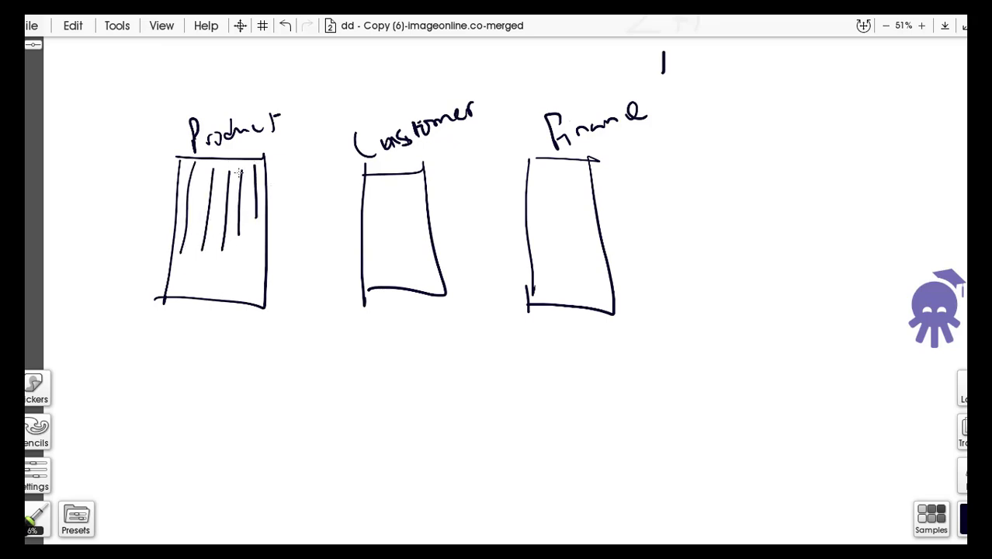
mouse_move(372, 172)
left_mouse_down()
mouse_move(370, 236)
mouse_move(383, 233)
left_mouse_up()
left_click_drag(401, 172, 398, 219)
left_click_drag(412, 175, 410, 213)
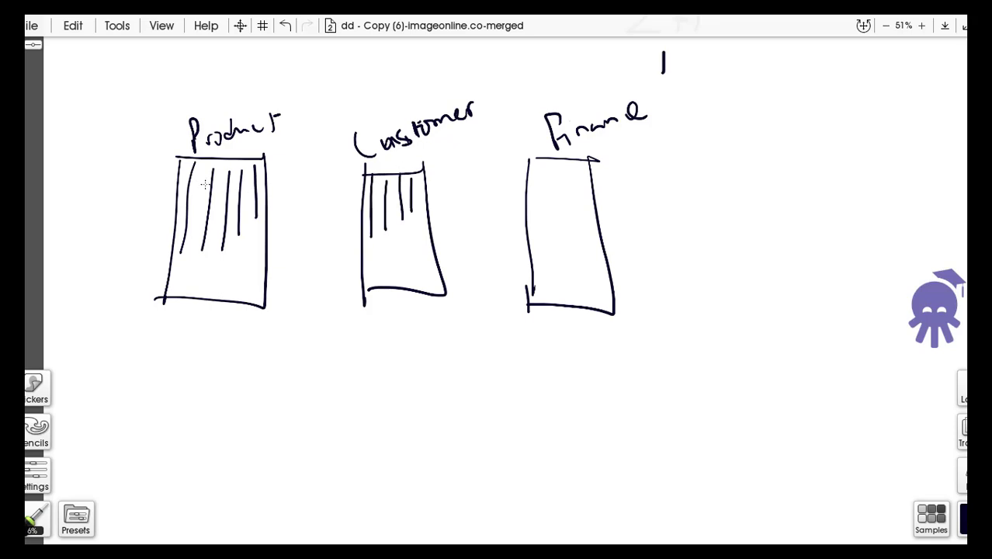
- Write "ID" in a column of both the Product and Customer boxes and draw a connecting line between the two tables
left_click_drag(194, 184, 198, 197)
left_click_drag(203, 178, 207, 190)
left_click_drag(204, 176, 205, 189)
left_click_drag(373, 190, 379, 199)
left_click_drag(273, 233, 368, 239)
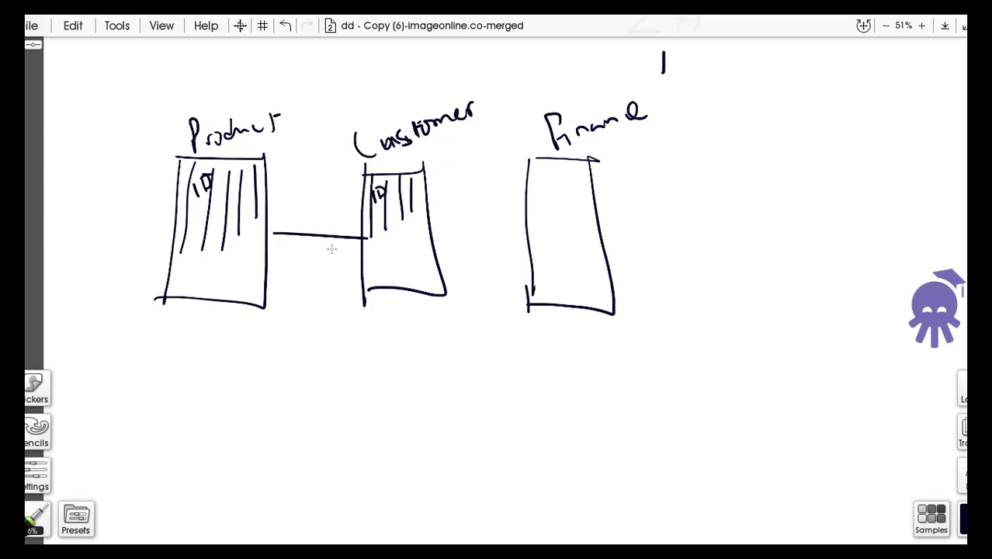
- Add arrowheads and an "ID" label to the line connecting the Product and Customer tables, and circle the Product heading
left_click_drag(282, 221, 289, 243)
mouse_move(348, 230)
left_mouse_down()
mouse_move(349, 247)
mouse_move(302, 275)
mouse_move(315, 272)
left_mouse_up()
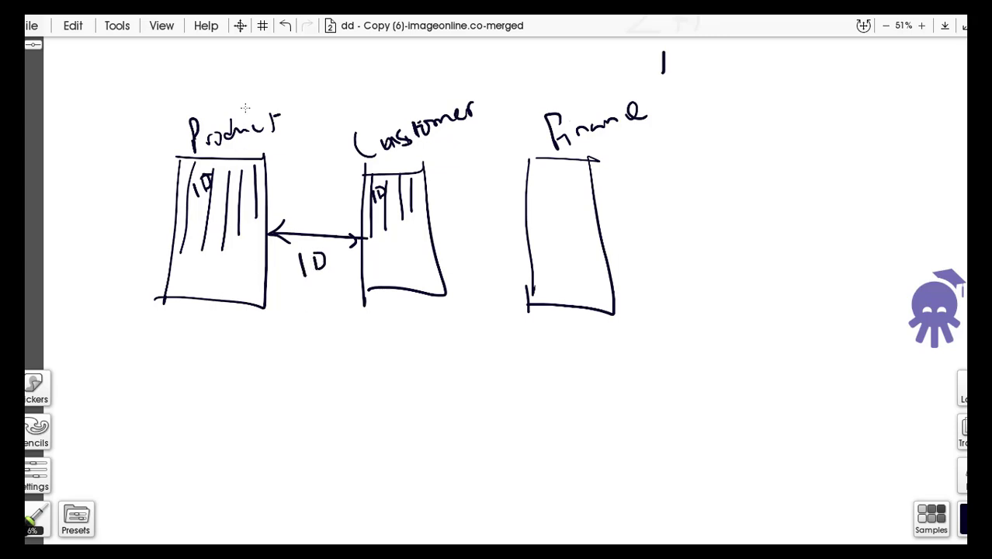
mouse_move(221, 101)
left_mouse_down()
mouse_move(244, 155)
mouse_move(222, 105)
left_mouse_up()
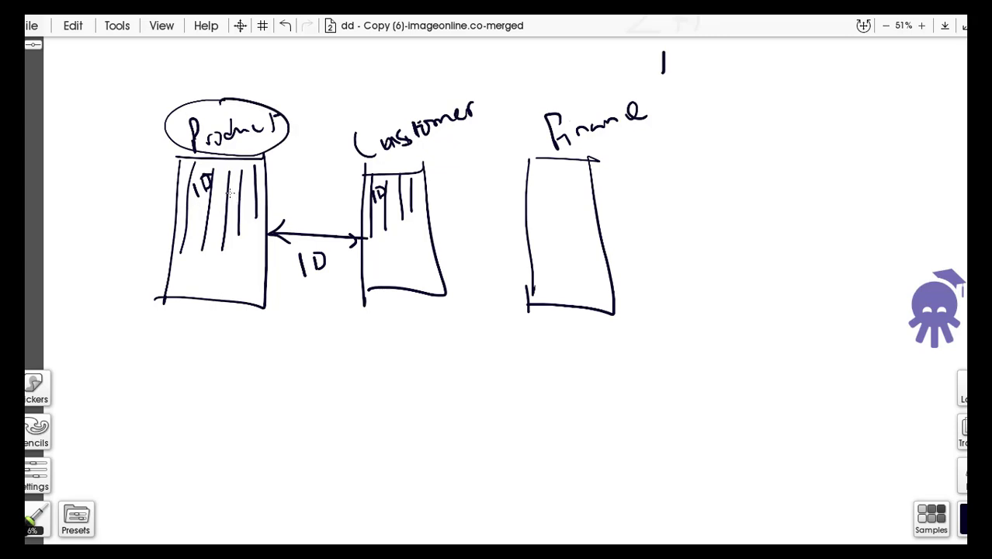
- Mark and outline one data column and the ID column in both the Product and Customer boxes
left_click(234, 203)
left_click_drag(231, 193, 238, 182)
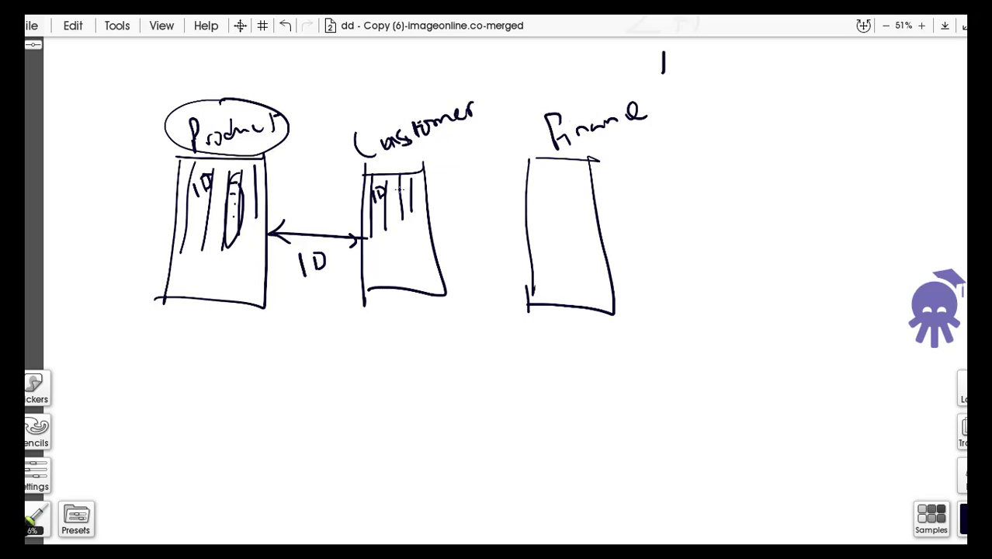
mouse_move(398, 188)
left_mouse_down()
mouse_move(416, 252)
mouse_move(405, 187)
left_mouse_up()
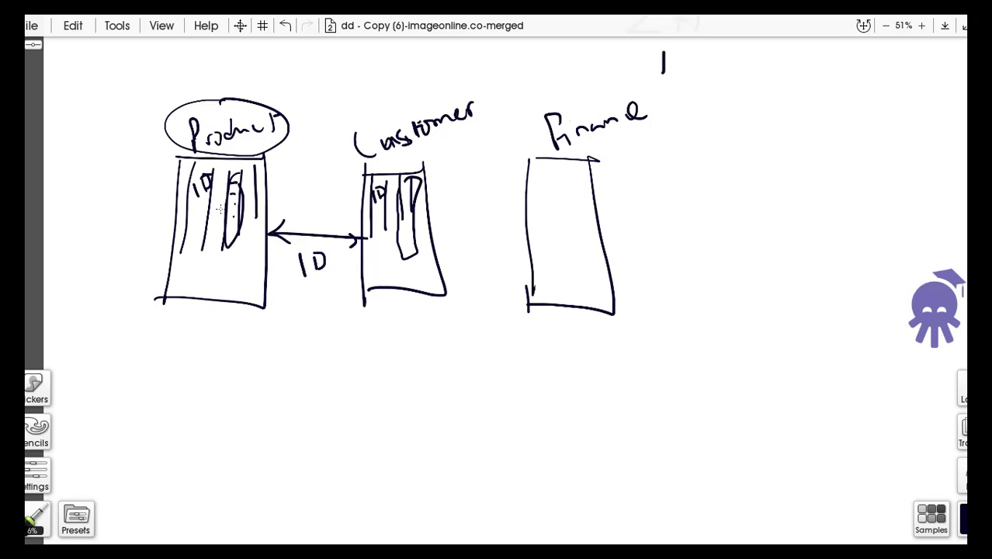
mouse_move(206, 165)
left_mouse_down()
mouse_move(196, 162)
mouse_move(201, 237)
mouse_move(218, 167)
left_mouse_up()
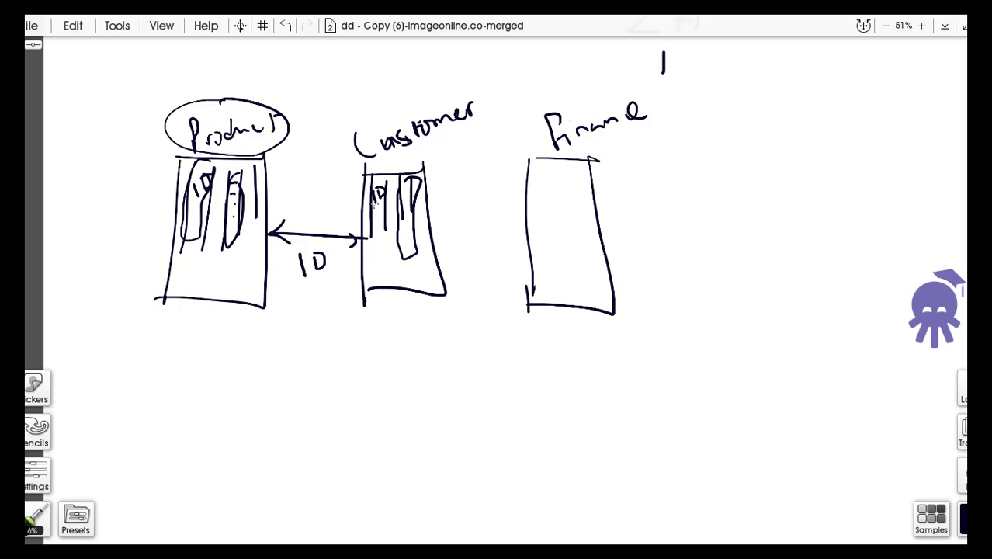
mouse_move(369, 187)
left_mouse_down()
mouse_move(364, 231)
mouse_move(378, 237)
left_mouse_up()
- Extend the Customer box with extra narrow columns on its outer edge, and draw vertical column lines inside the Finance box
mouse_move(426, 169)
left_mouse_down()
mouse_move(437, 173)
mouse_move(439, 288)
left_mouse_up()
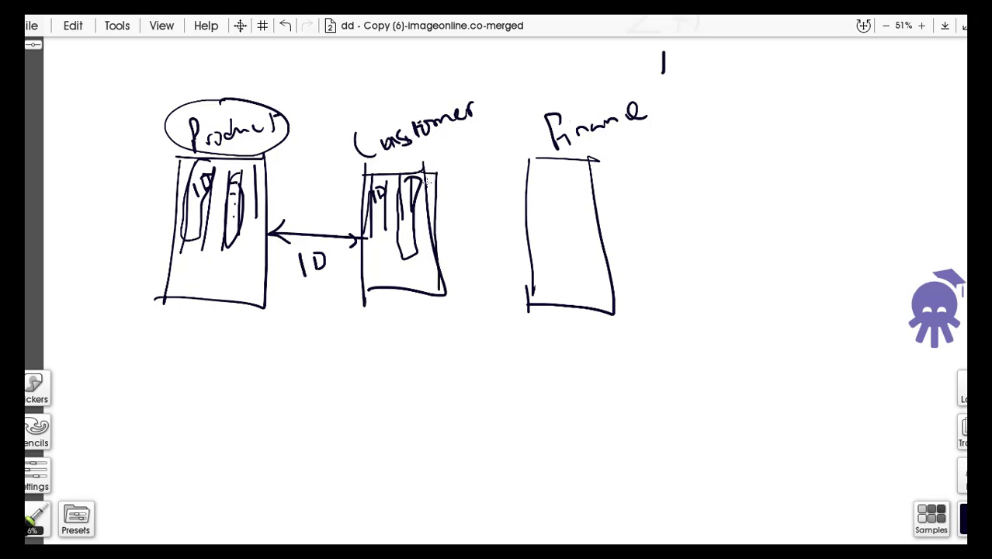
left_click_drag(423, 170, 420, 284)
mouse_move(435, 175)
left_mouse_down()
mouse_move(455, 286)
mouse_move(435, 290)
left_mouse_up()
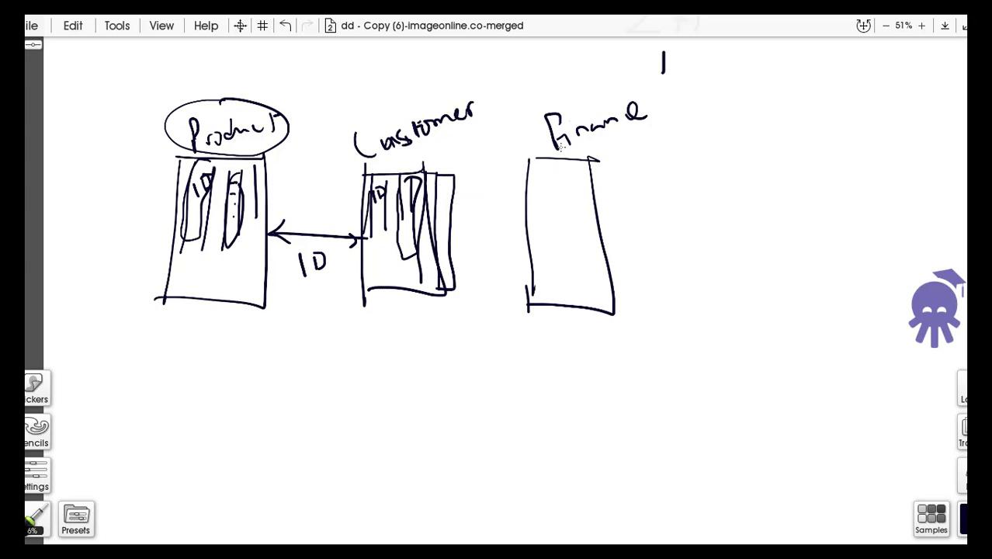
mouse_move(542, 164)
left_mouse_down()
mouse_move(534, 256)
mouse_move(551, 239)
left_mouse_up()
left_click_drag(572, 175, 572, 233)
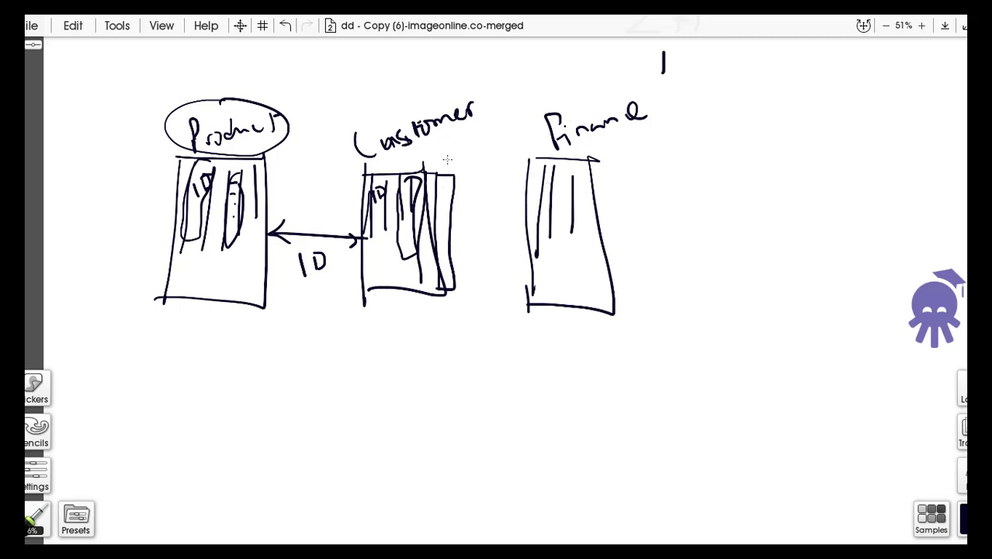
- Link Customer to Finance with a curved arrow, mark a matching column in each, and add a double-headed arrow between them
mouse_move(446, 163)
left_mouse_down()
mouse_move(481, 142)
mouse_move(526, 159)
mouse_move(529, 149)
left_mouse_up()
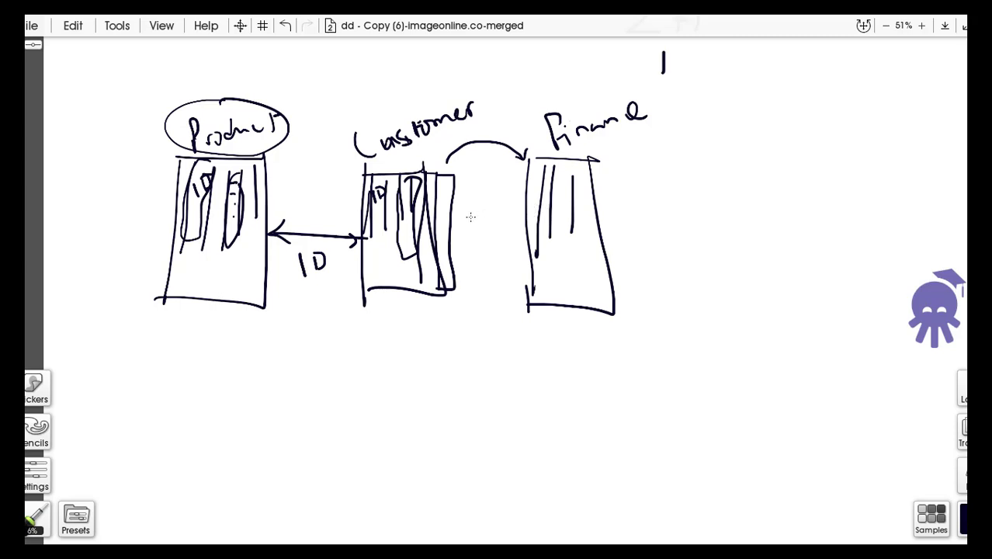
left_click_drag(445, 191, 449, 191)
left_click_drag(537, 173, 536, 176)
mouse_move(460, 200)
left_mouse_down()
mouse_move(528, 194)
mouse_move(481, 202)
mouse_move(517, 203)
left_mouse_up()
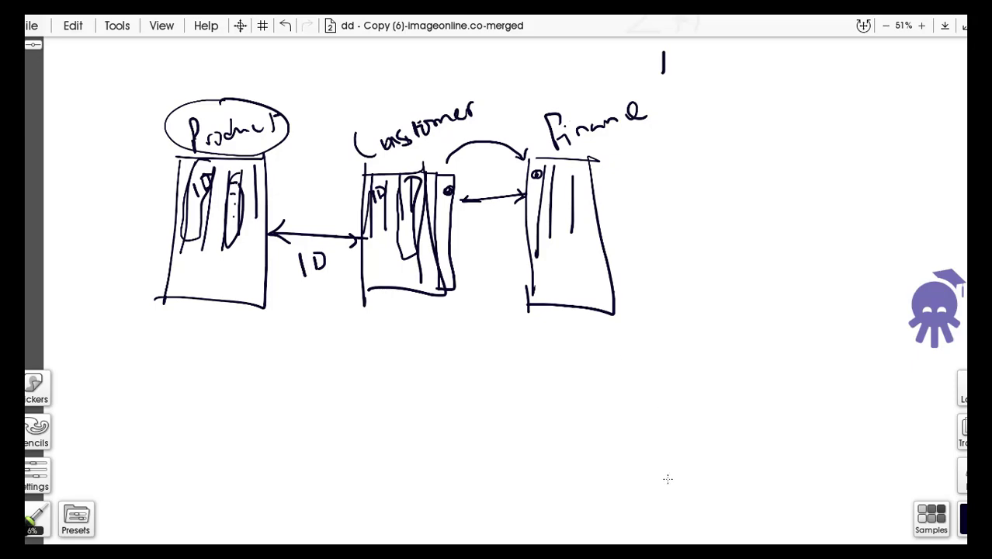
- Switch to Power BI Desktop, show the empty DAX query view, and return to Report view
left_click(612, 552)
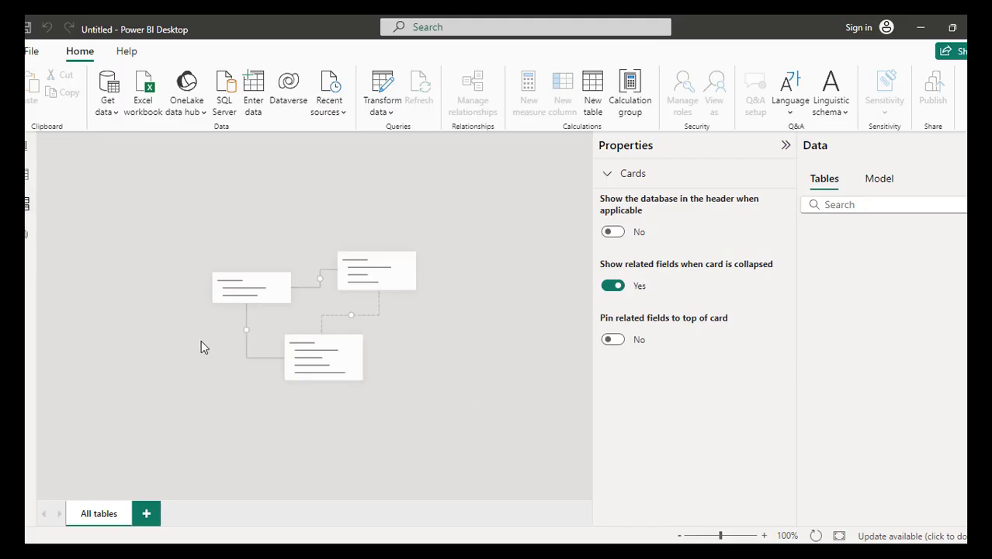
left_click(26, 240)
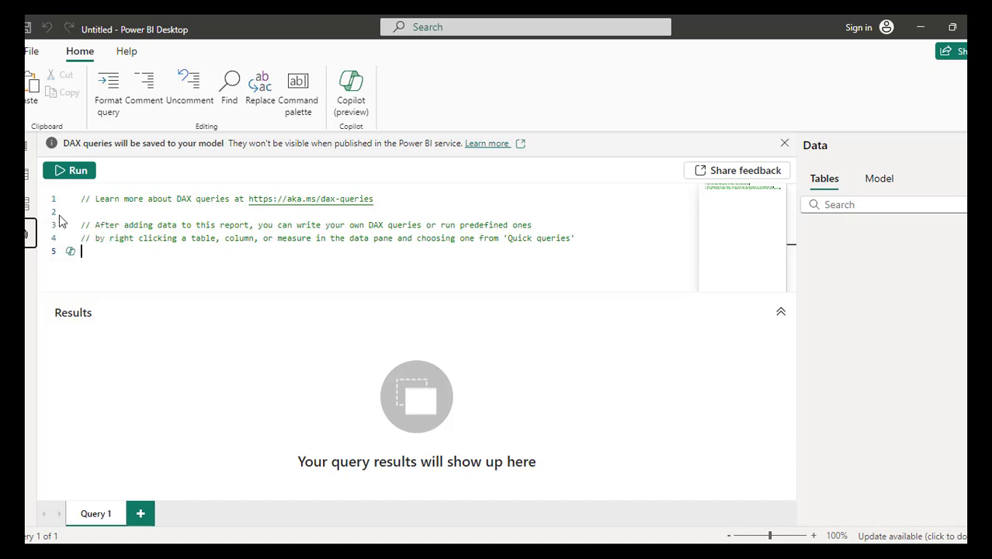
left_click(28, 149)
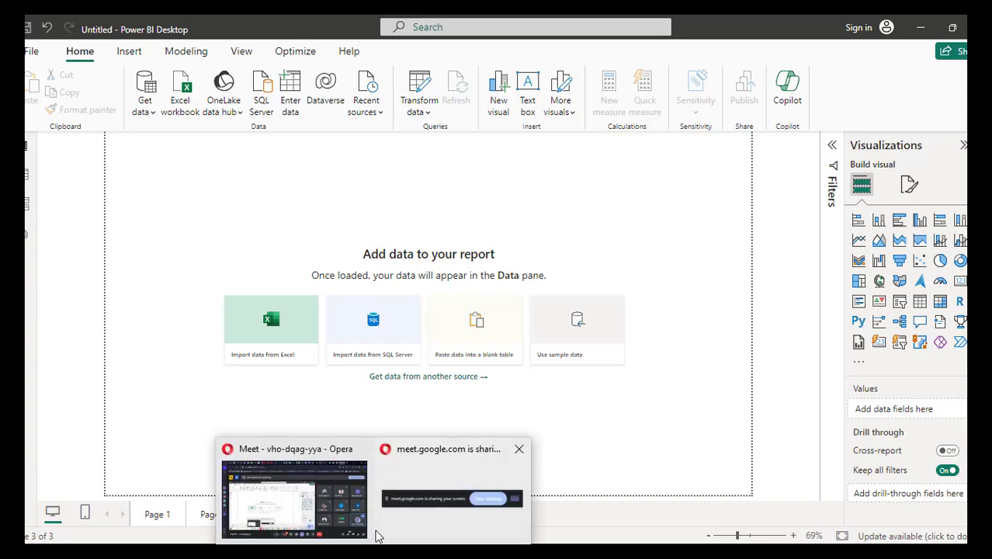
- Switch to the Google Meet call, review the full participant list, close it, and return to Power BI Desktop
left_click(361, 492)
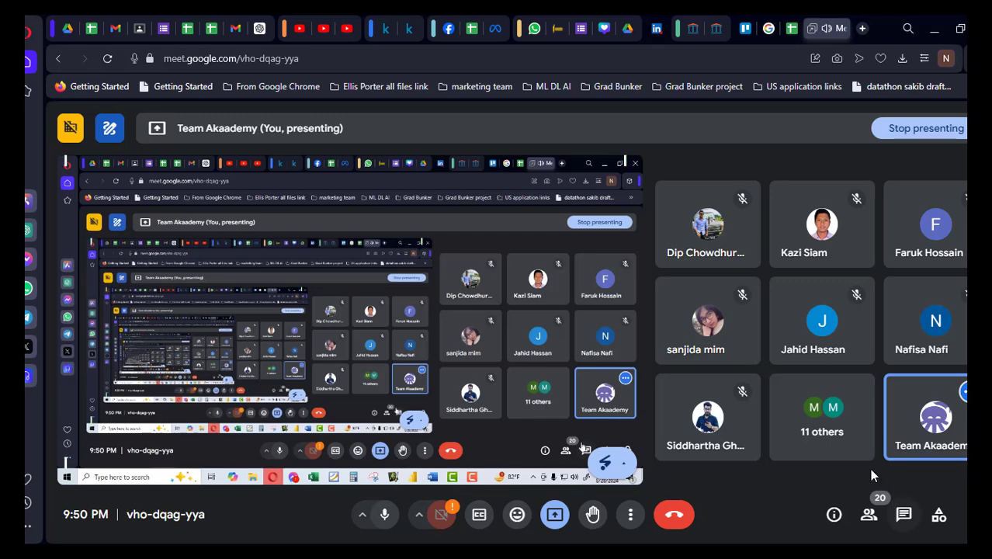
left_click(871, 517)
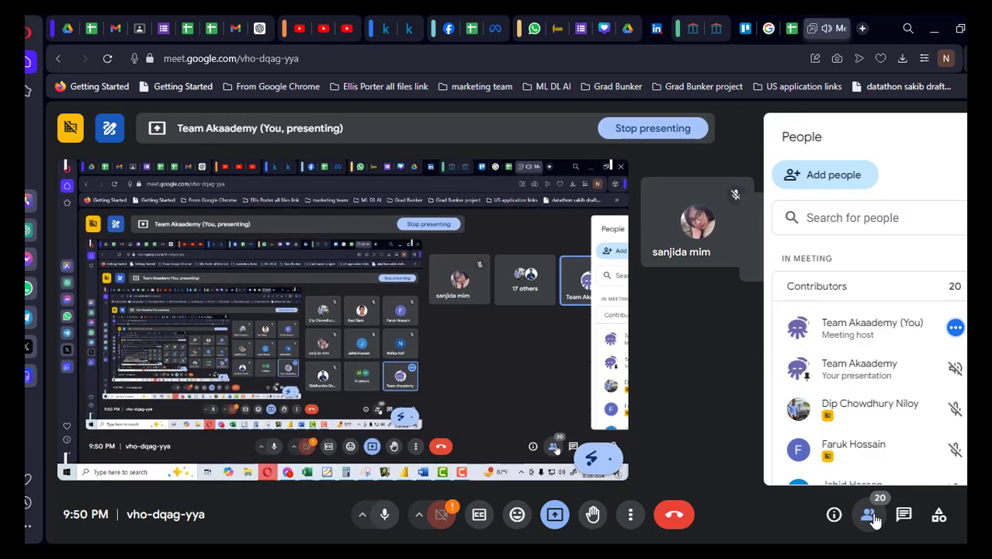
scroll(857, 380, "down", 6)
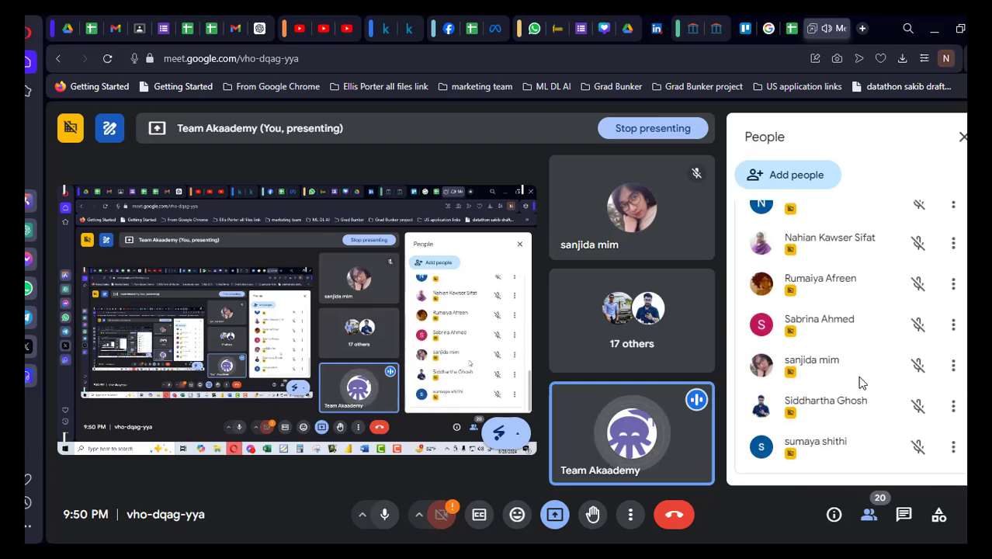
scroll(860, 382, "up", 6)
scroll(860, 382, "down", 6)
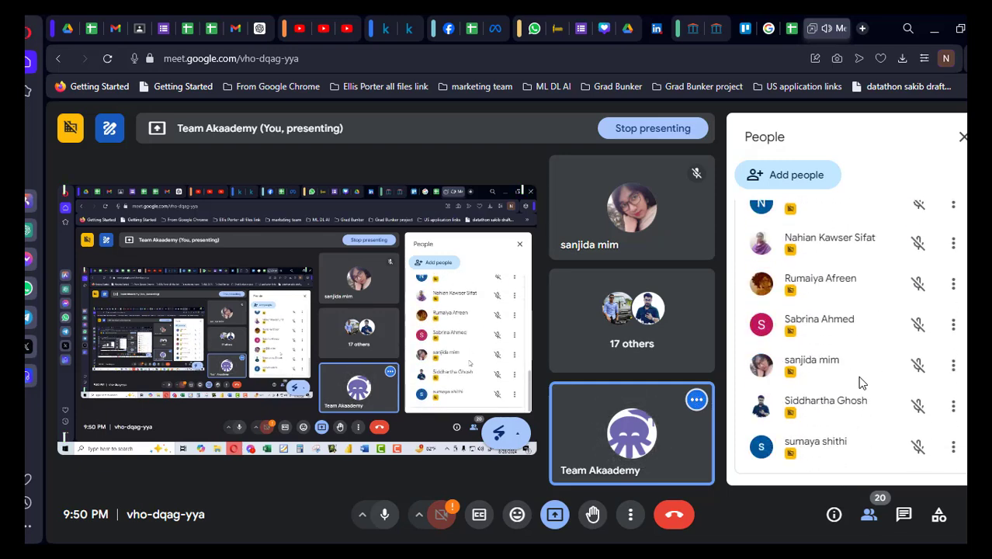
scroll(860, 382, "up", 6)
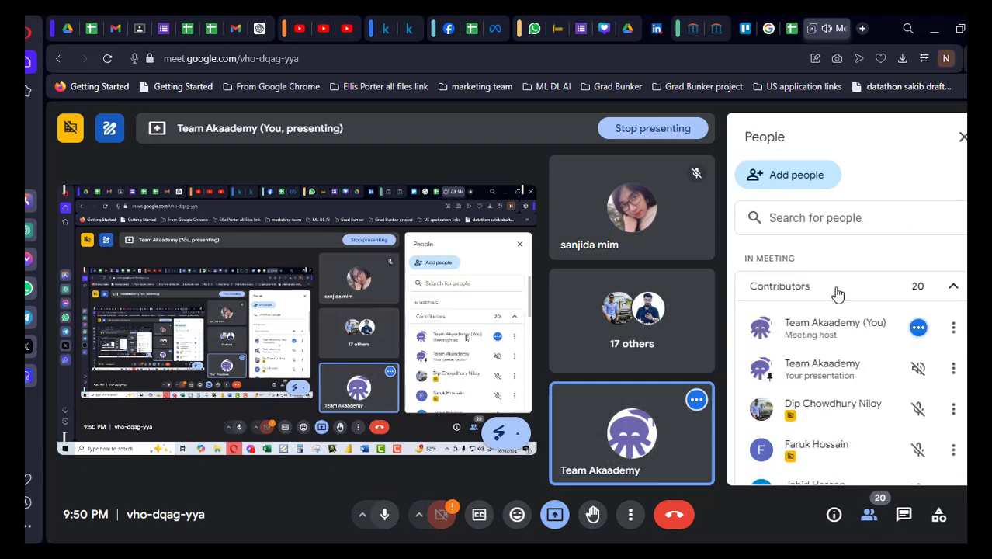
left_click(963, 137)
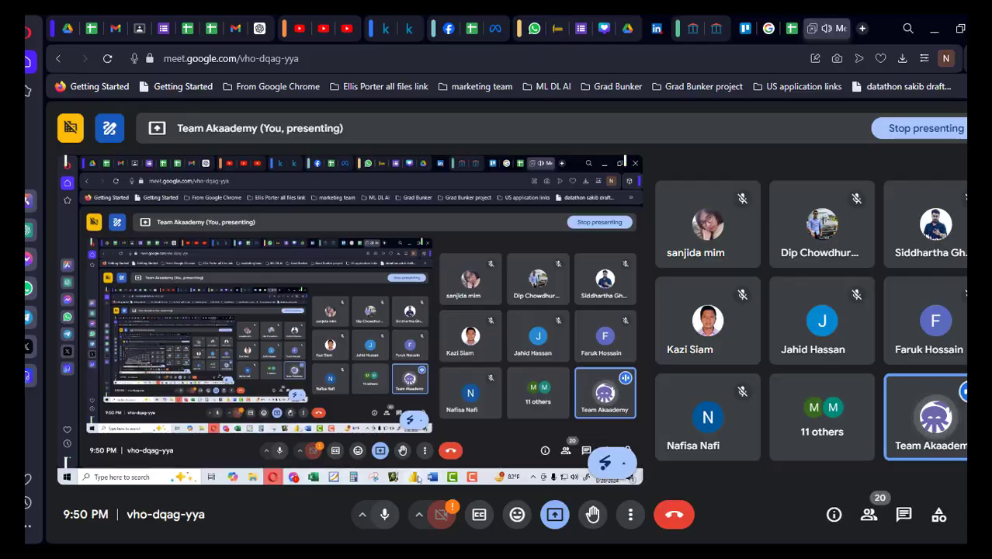
left_click(617, 558)
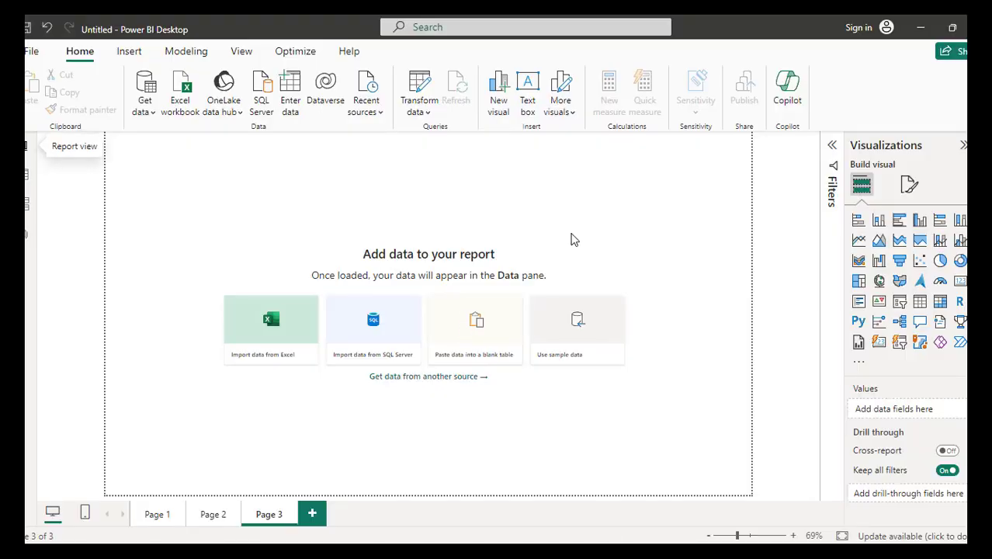
- Import the text/CSV file India_Floods_Inventory from the Flood data folder and open it for transformation in Power Query Editor
left_click(151, 116)
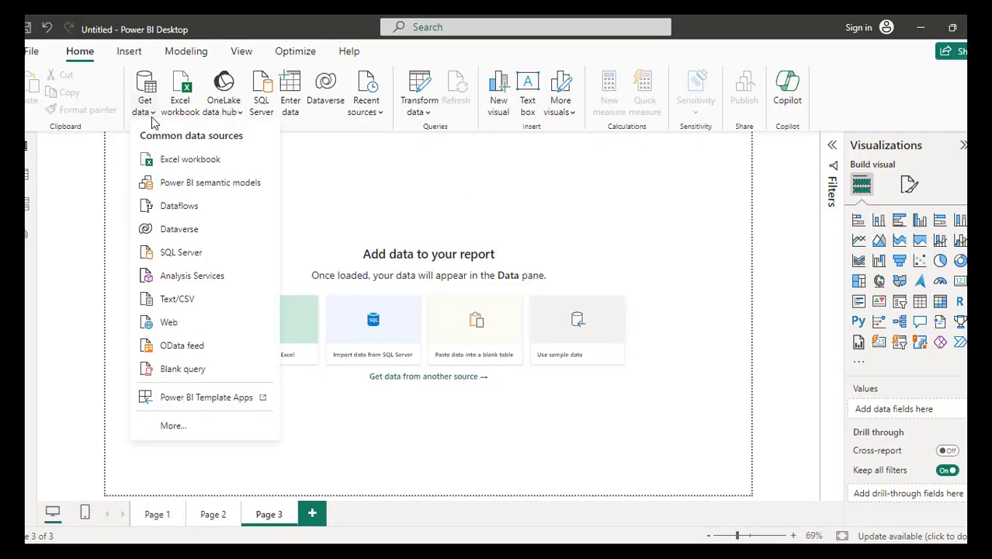
left_click(196, 305)
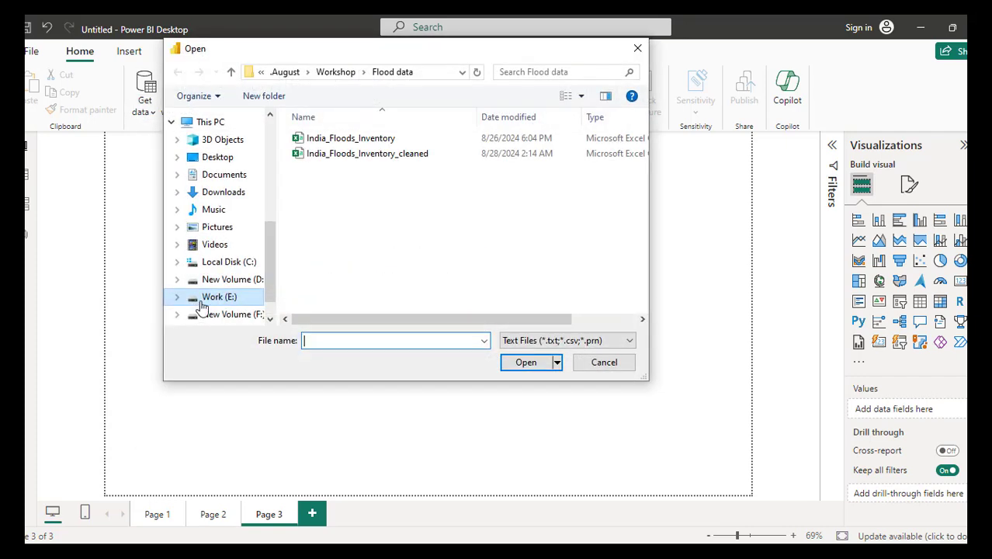
left_click(353, 141)
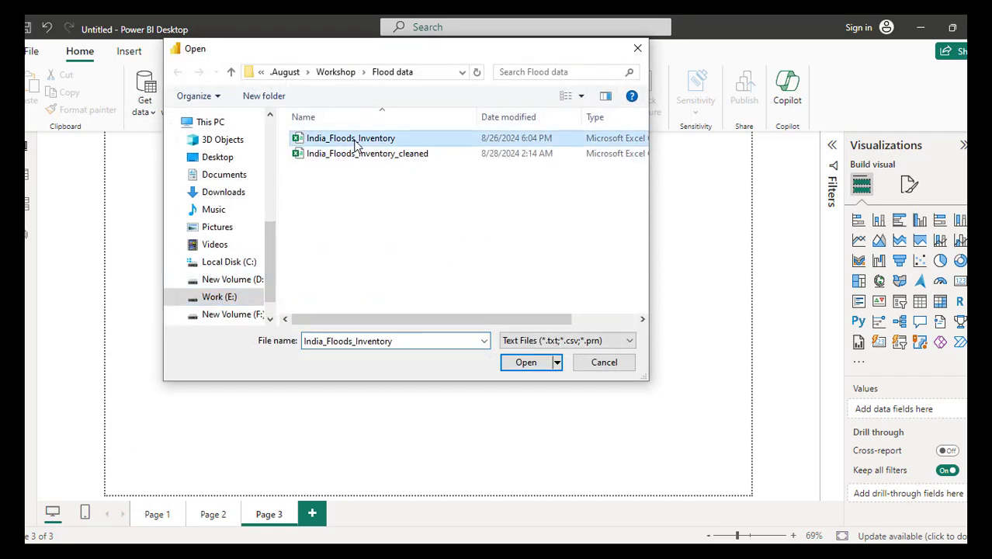
left_click(526, 363)
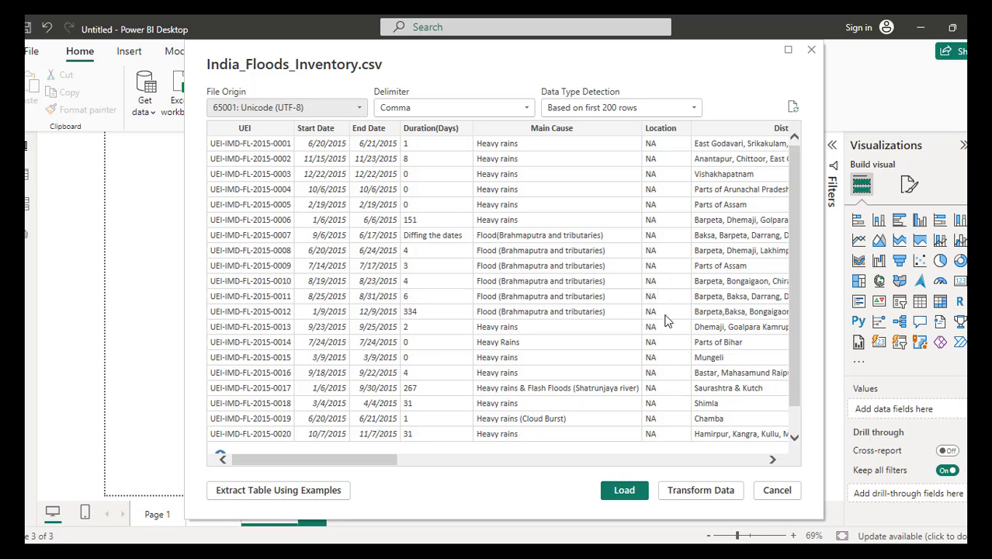
left_click(695, 497)
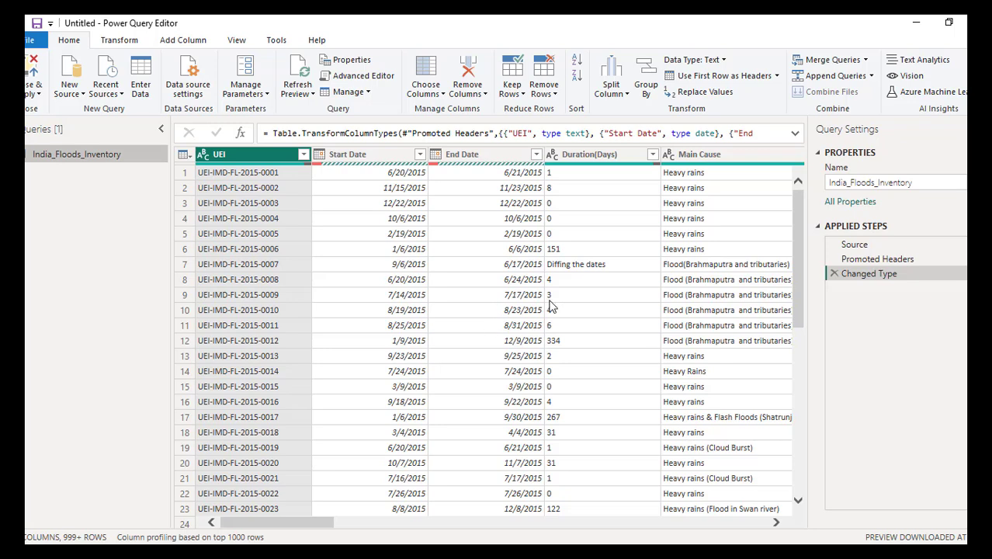
- Show the Power BI Desktop report window and the Power Query Editor window as two separate windows
mouse_move(611, 556)
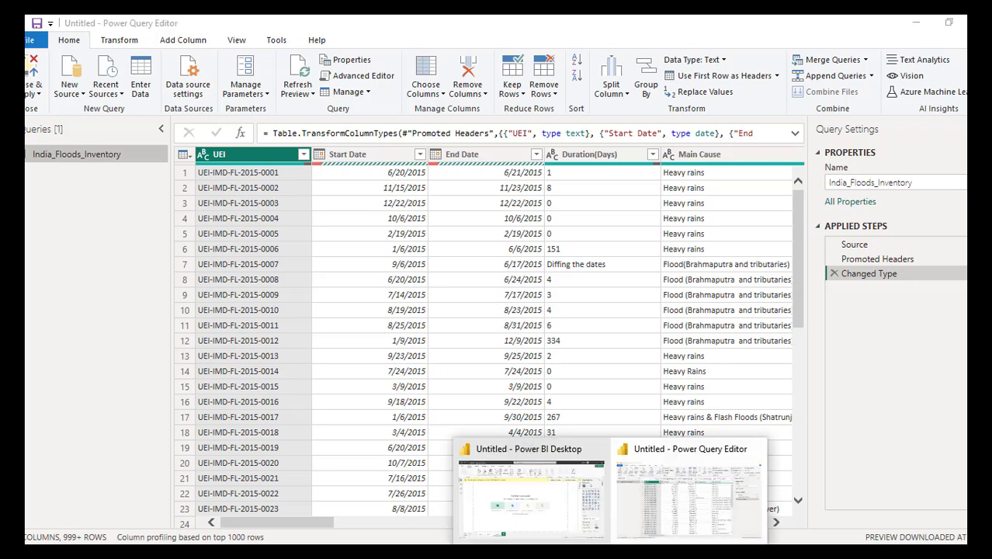
left_click(547, 513)
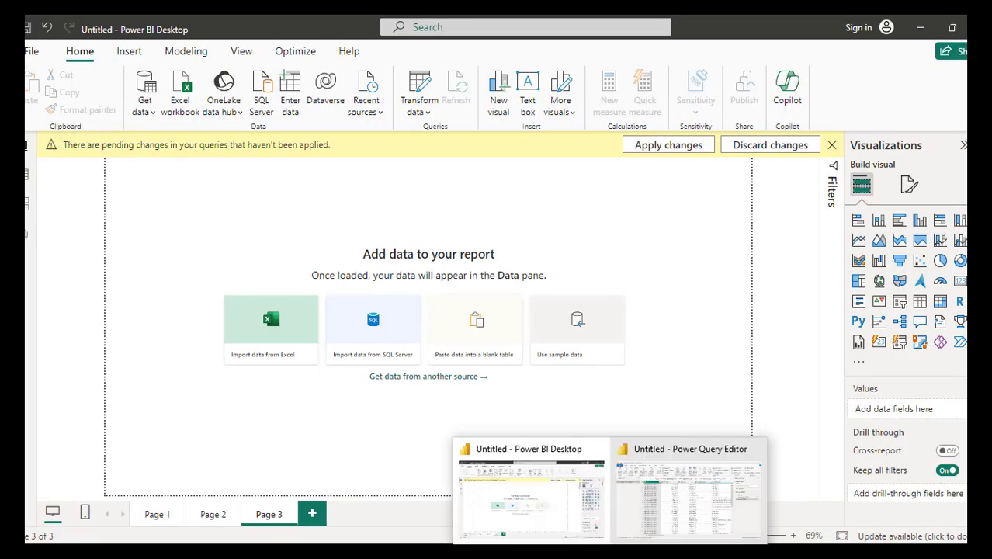
left_click(683, 497)
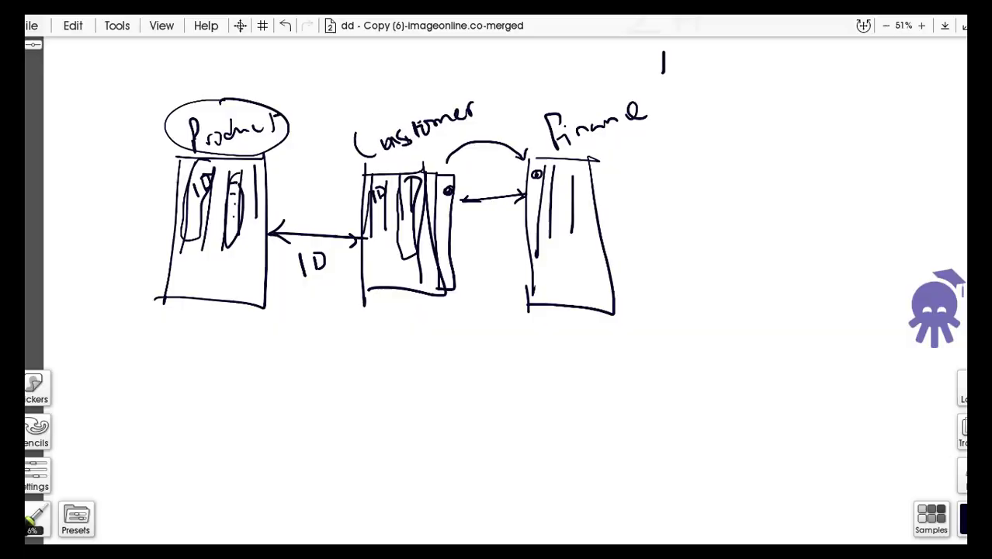
- In the ArtRage notes, draw a box around the "Data Processing – 50%" line, and return to Power Query Editor
scroll(665, 231, "up", 6)
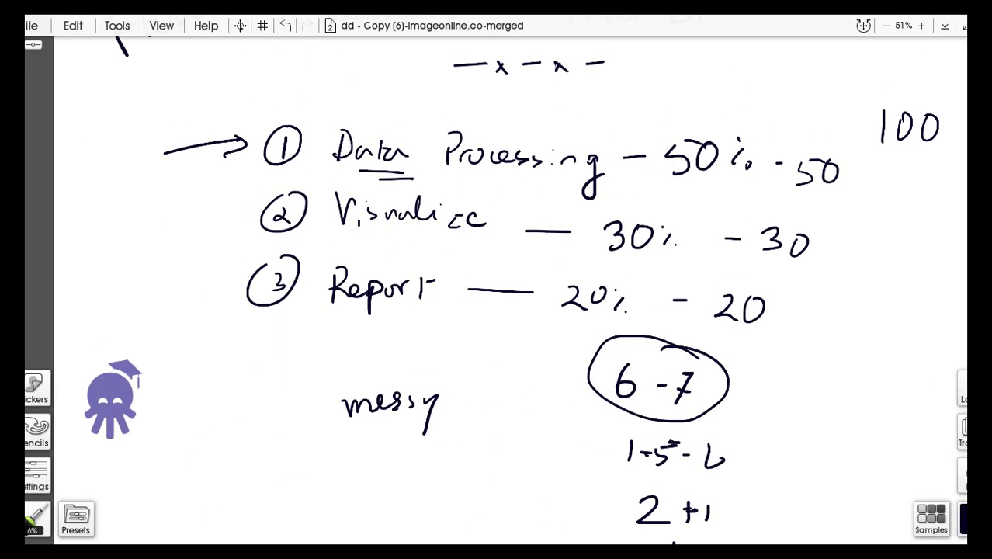
mouse_move(268, 177)
left_mouse_down()
mouse_move(854, 185)
mouse_move(719, 128)
mouse_move(315, 121)
mouse_move(248, 165)
mouse_move(287, 178)
left_mouse_up()
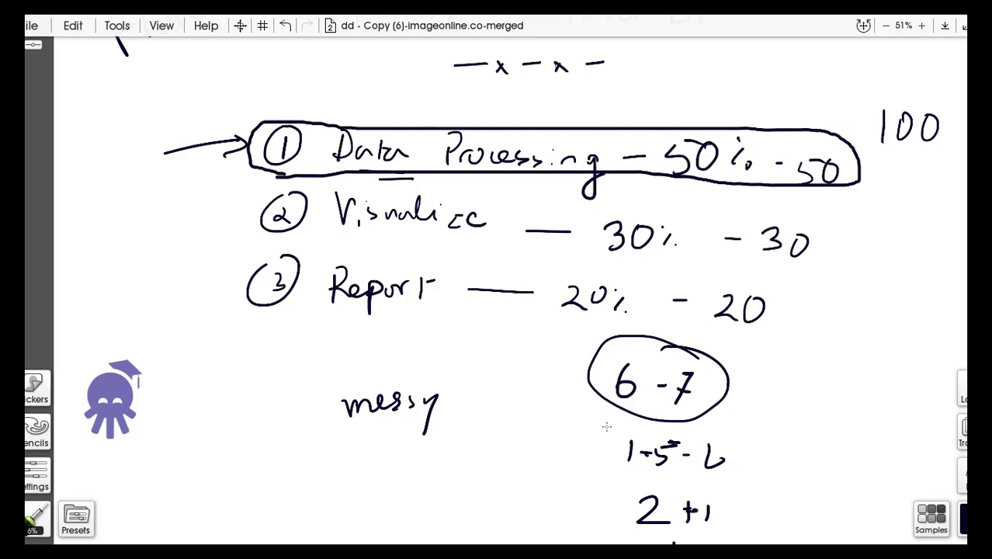
mouse_move(643, 539)
left_click(668, 513)
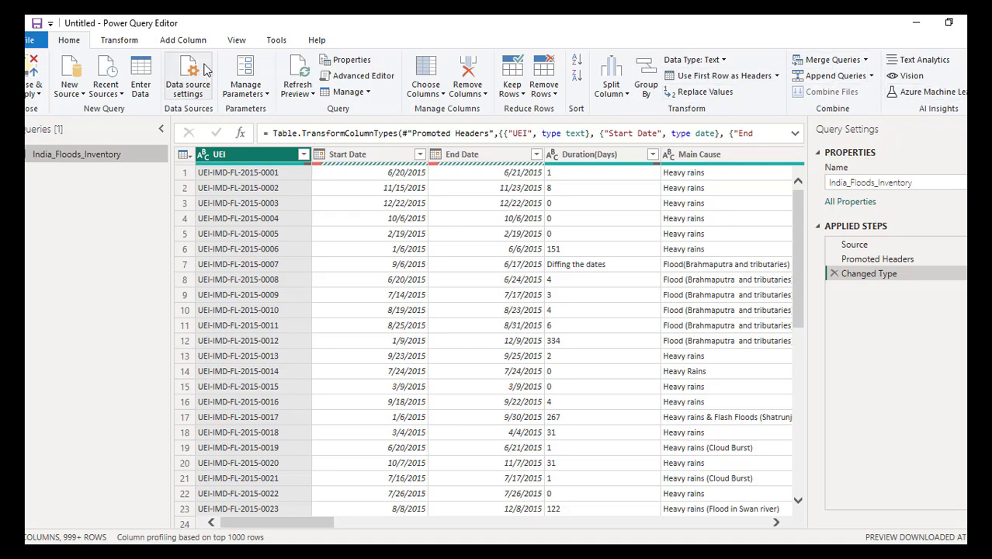
- Look through the Transform, Add Column, View and Tools command groups of Power Query Editor
left_click(116, 40)
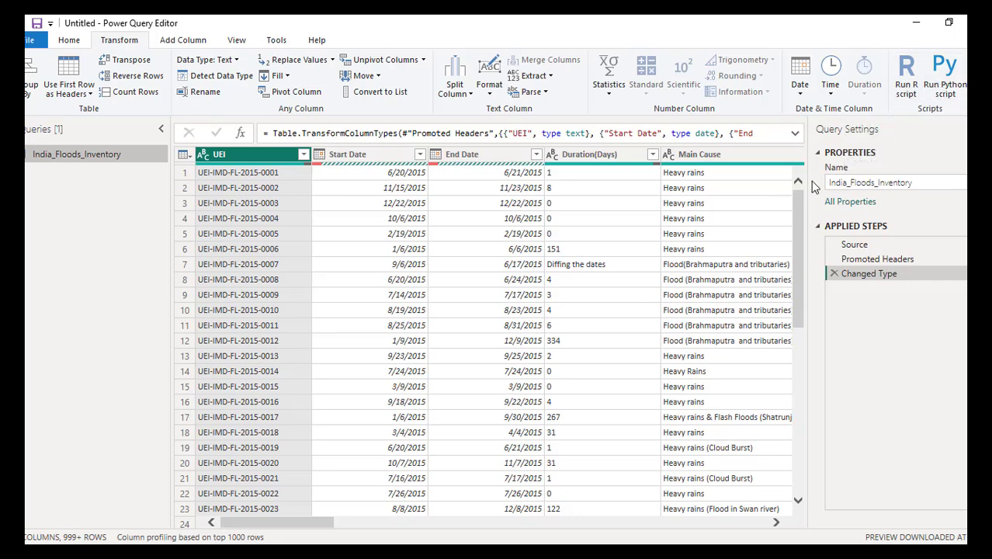
left_click(181, 41)
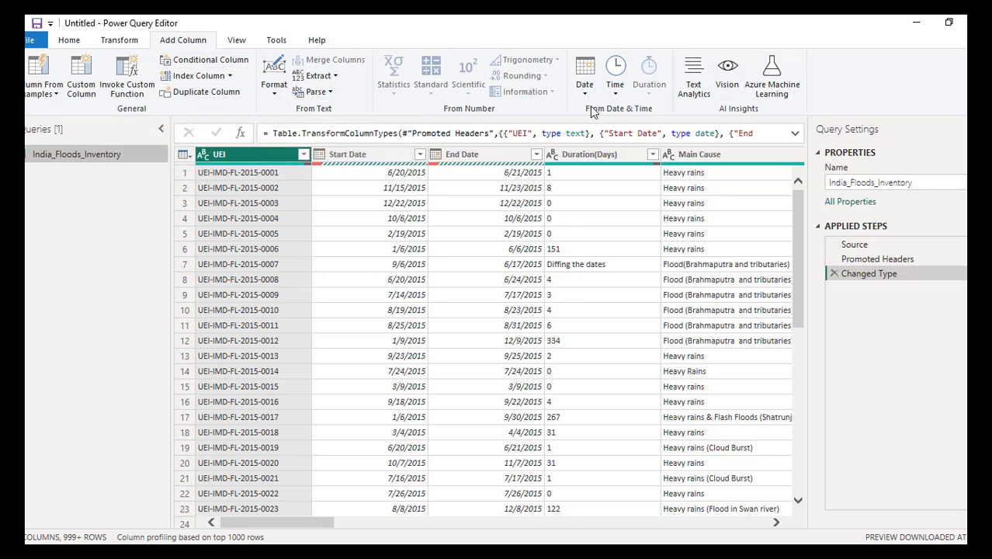
left_click(237, 40)
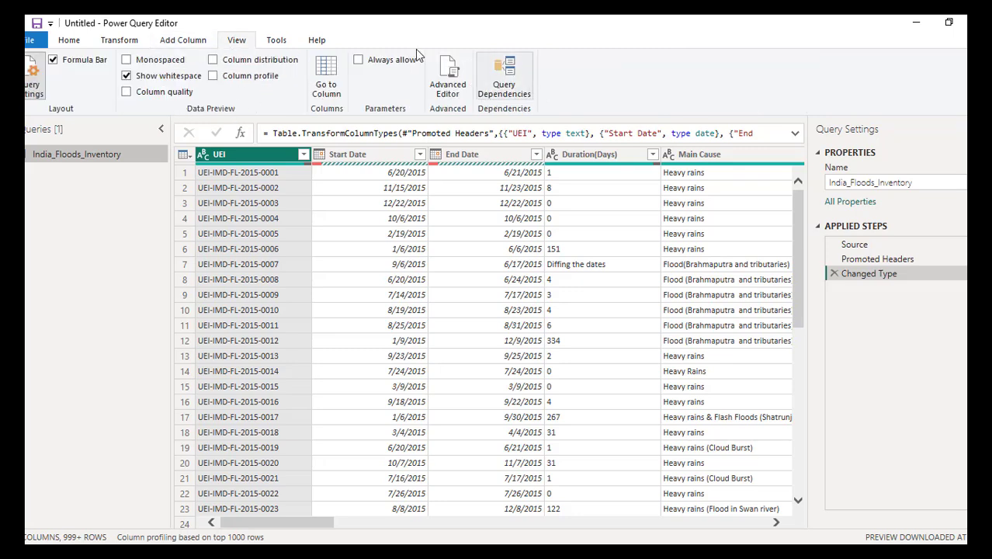
left_click(266, 43)
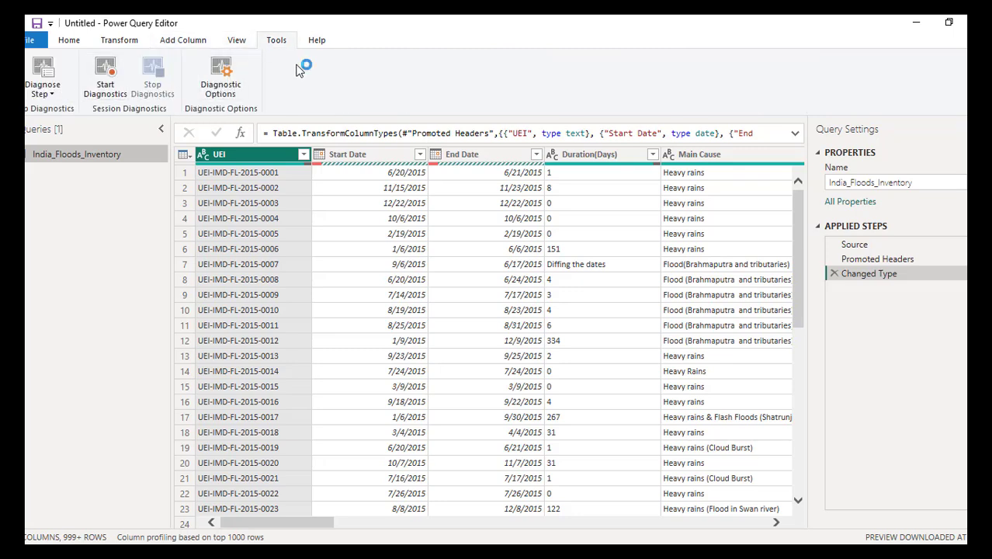
left_click(237, 42)
left_click(173, 43)
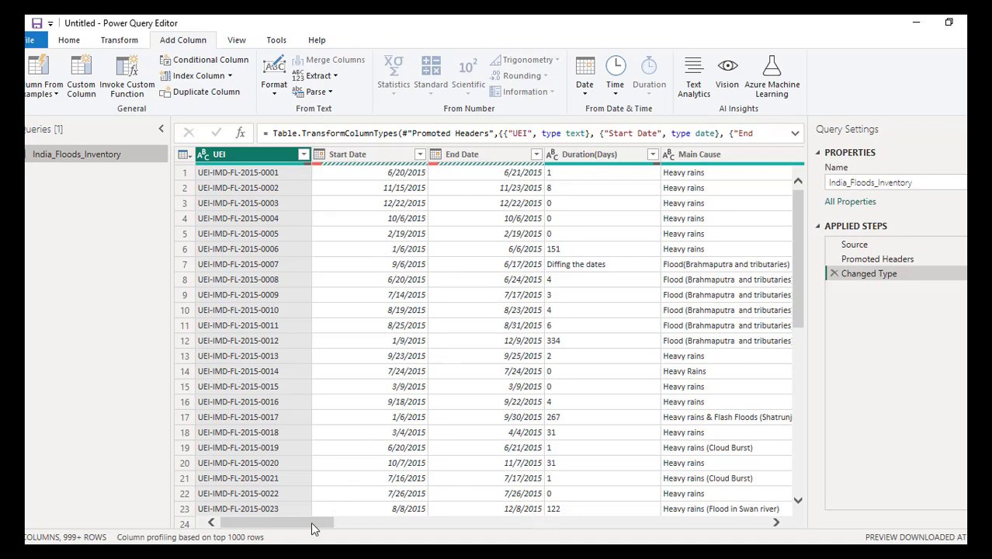
- Remove the "Description of Casualties/injured" and "Extent of damage" columns from the India_Floods_Inventory query
left_click_drag(301, 525, 688, 525)
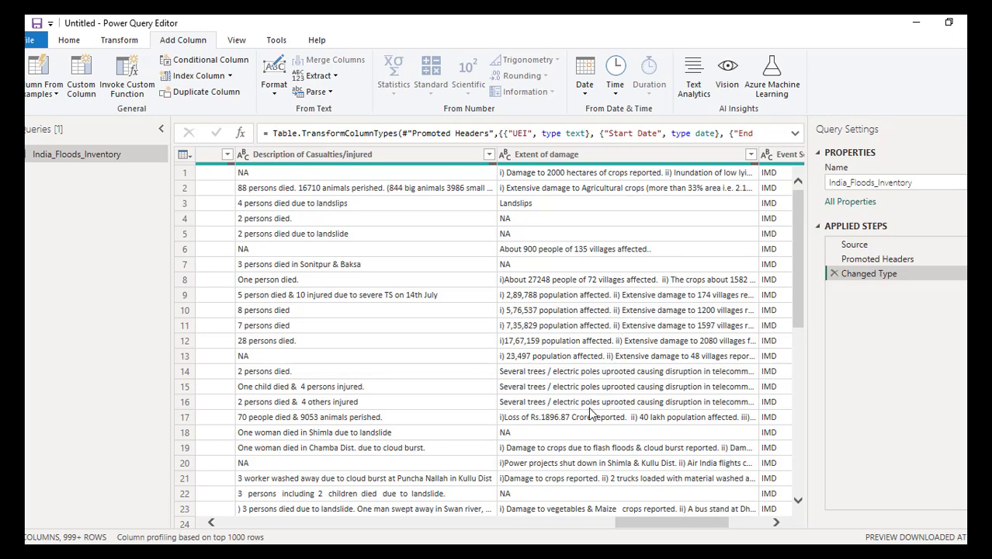
left_click(321, 158)
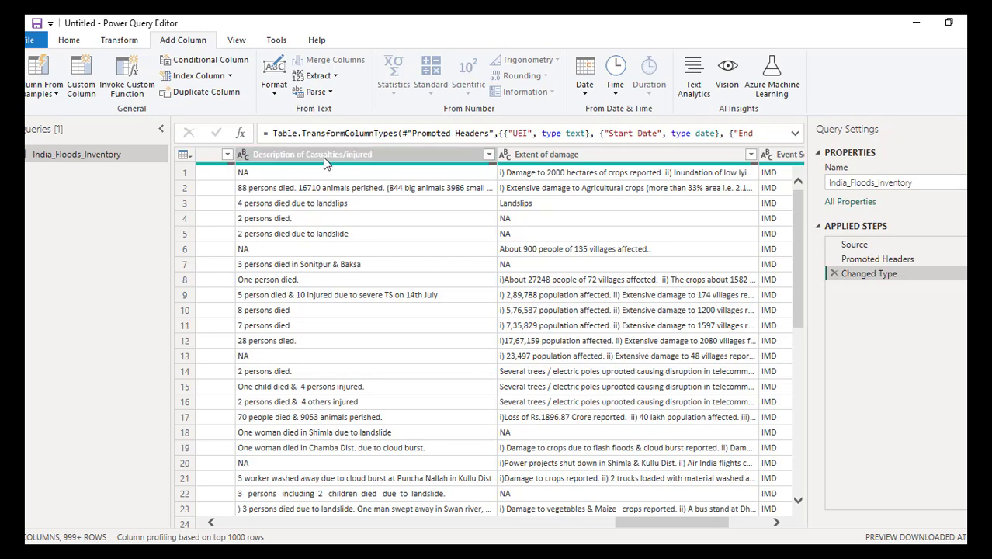
right_click(325, 158)
left_click(369, 187)
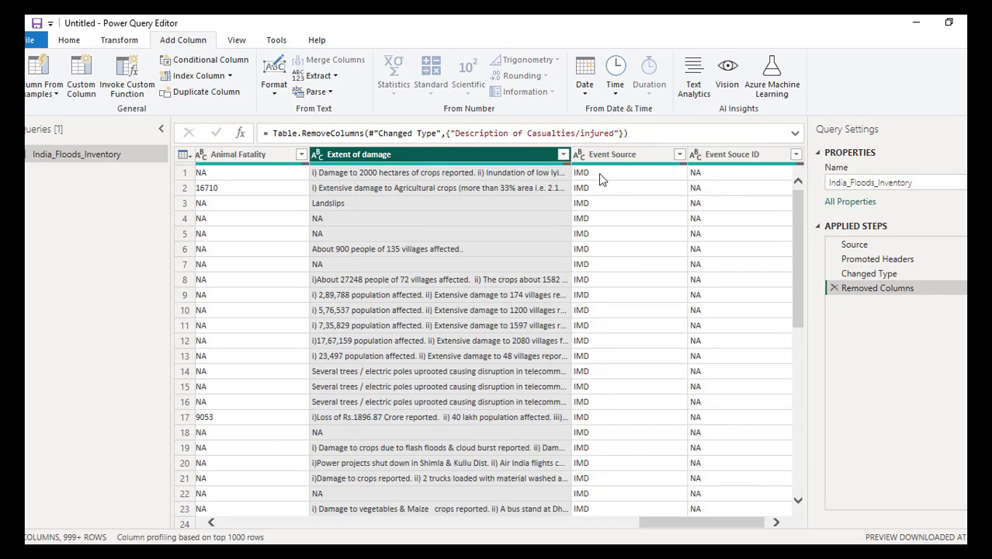
right_click(411, 163)
left_click(454, 187)
- Split the UEI column by the custom delimiter "-" at each occurrence of the delimiter
left_click_drag(574, 523, 261, 530)
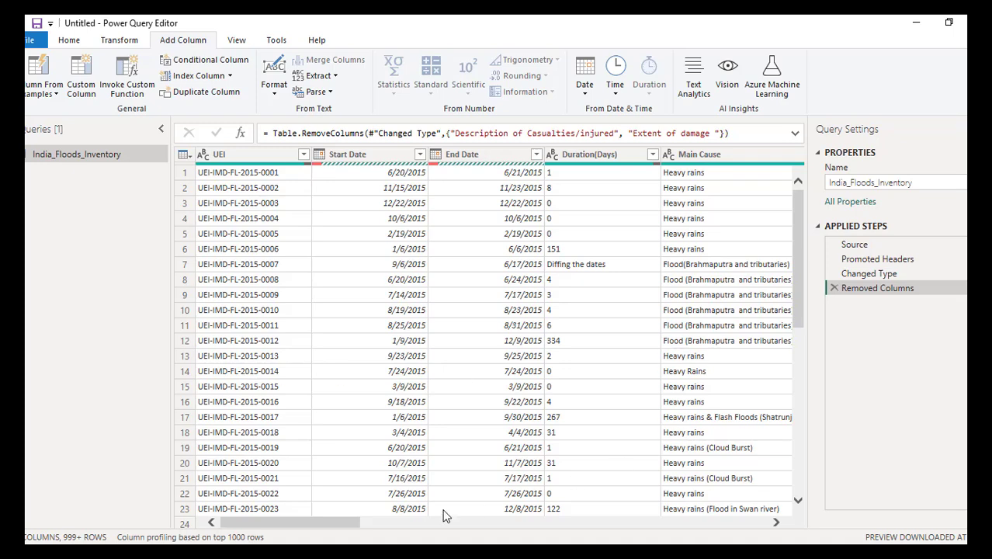
mouse_move(342, 523)
left_mouse_down()
mouse_move(576, 523)
mouse_move(321, 524)
mouse_move(334, 524)
left_mouse_up()
left_click(242, 155)
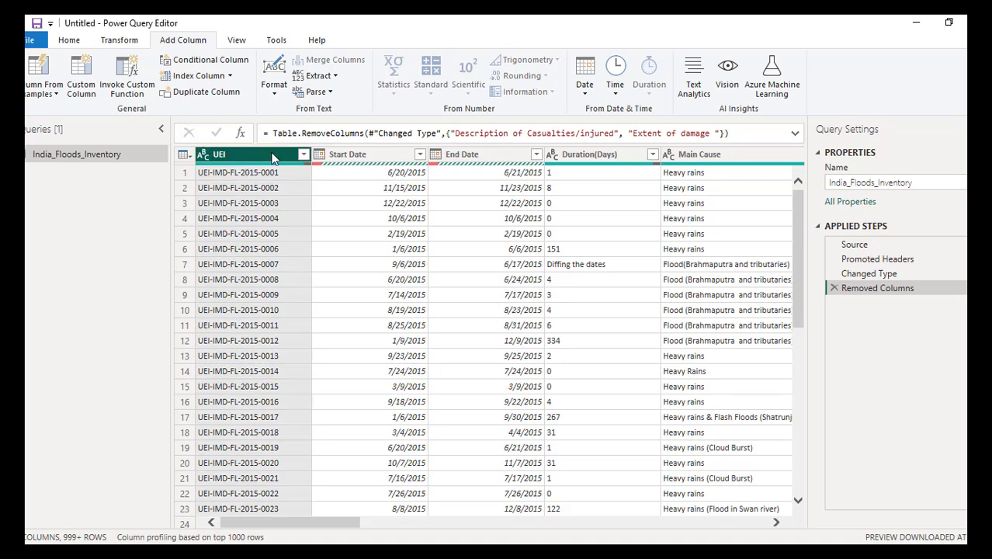
left_click(119, 41)
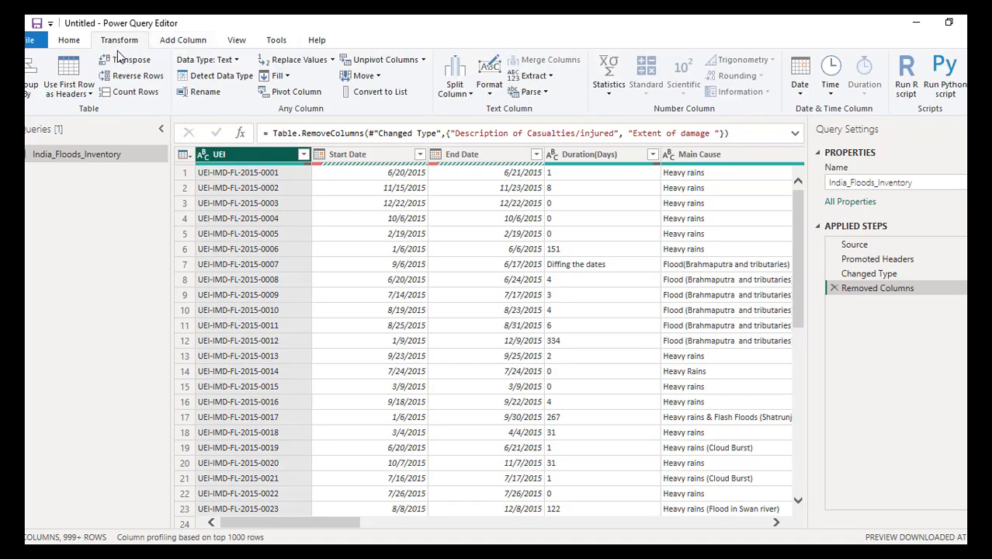
left_click(457, 91)
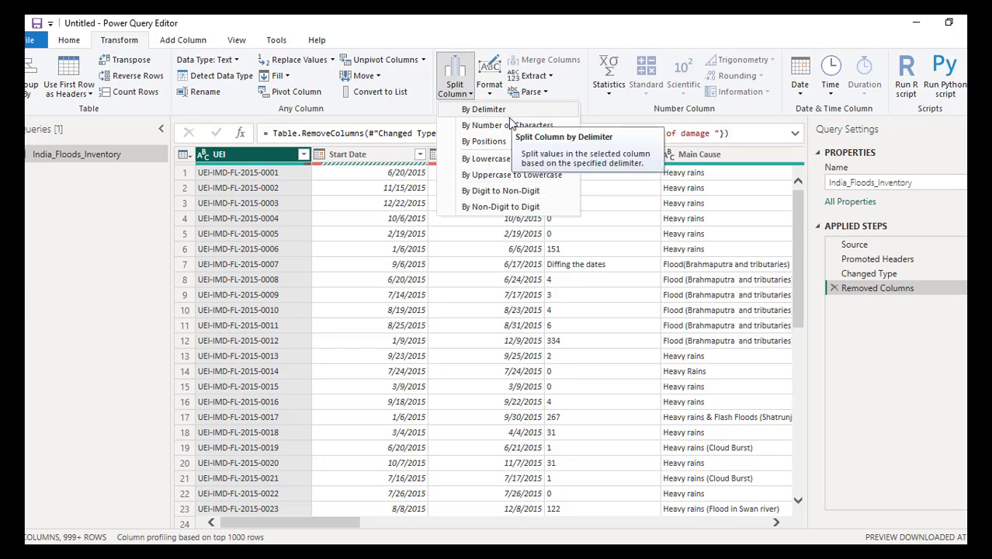
left_click(471, 109)
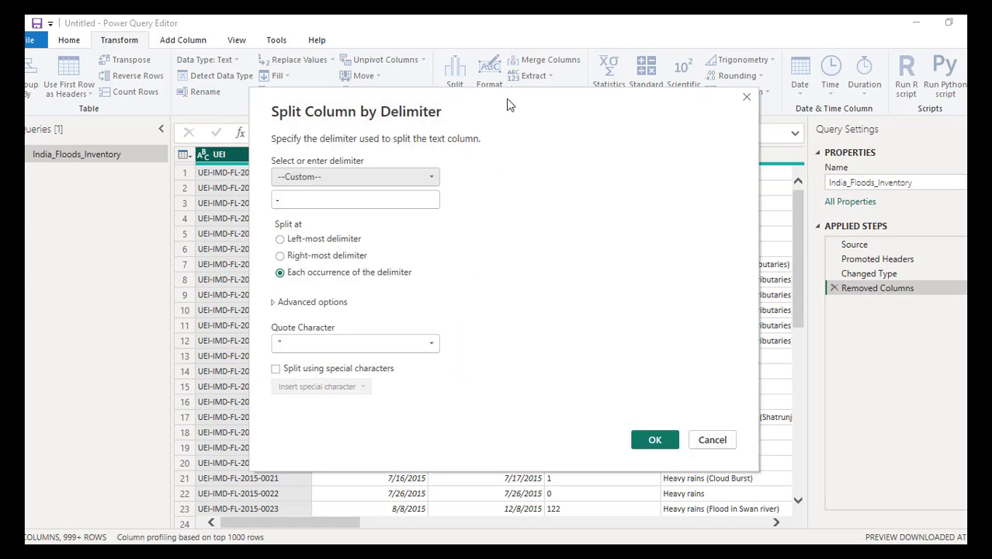
left_click_drag(508, 104, 609, 120)
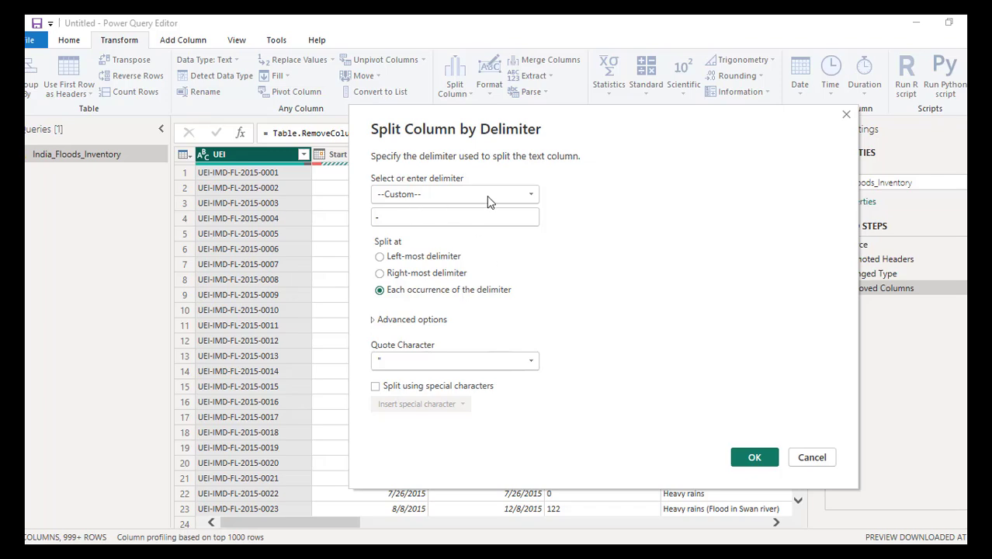
left_click(748, 457)
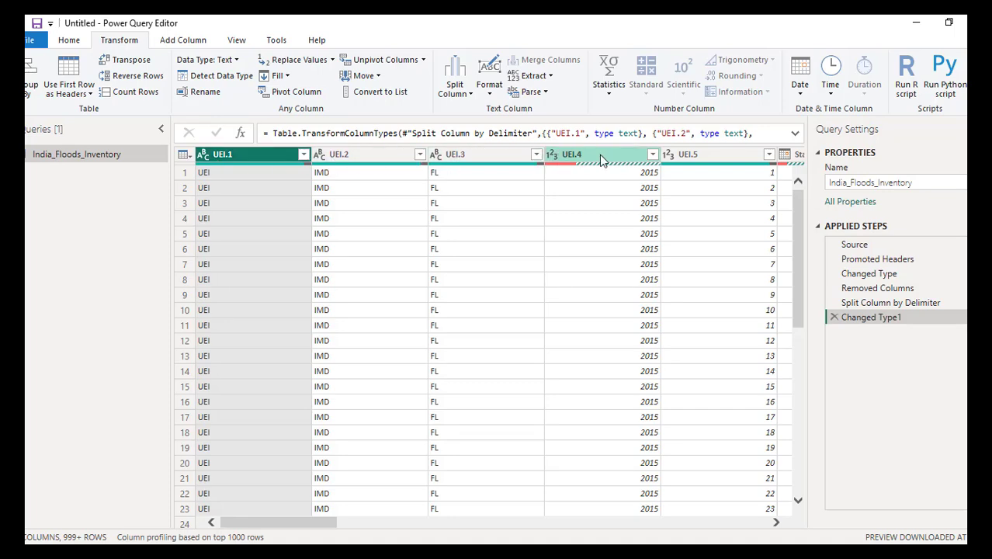
- Rename the UEI.4 column as Year
left_click_drag(299, 525, 246, 525)
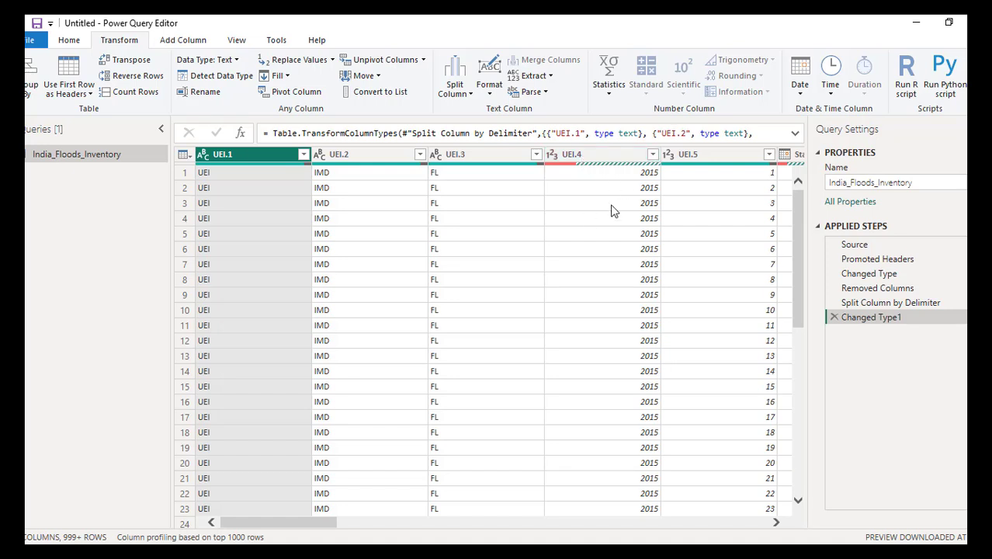
left_click(576, 158)
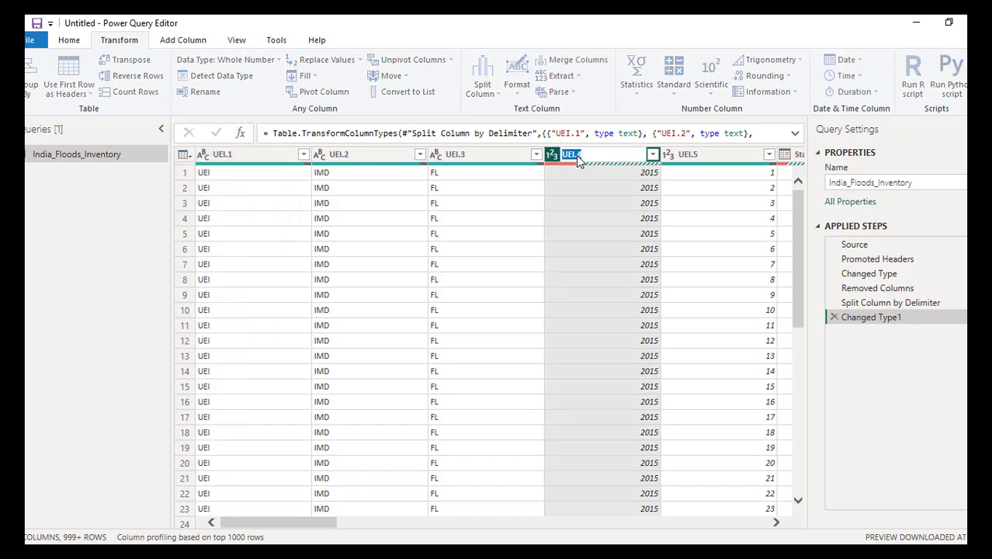
type("Year")
key("Return")
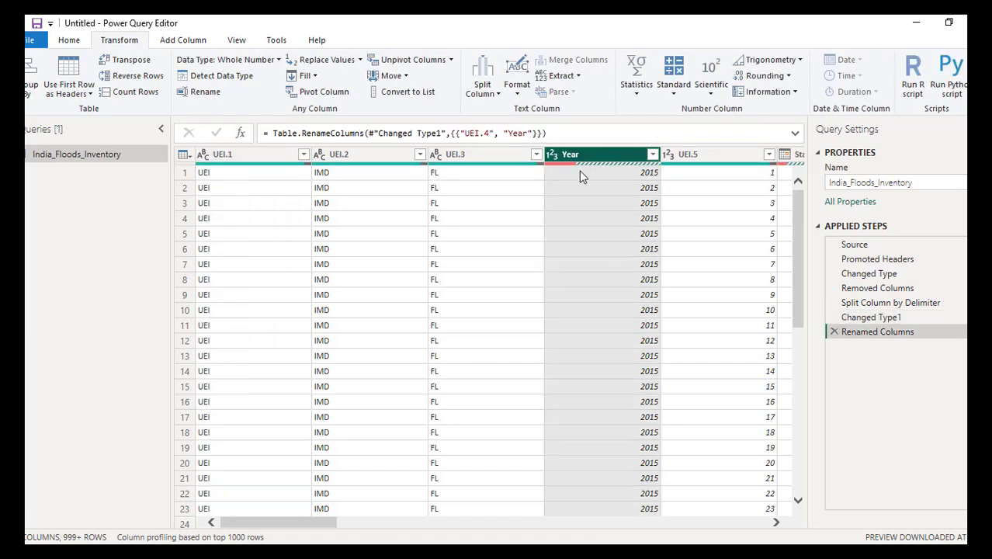
- Check the values in the UEI.5 column and rename the column as Events
left_click(703, 158)
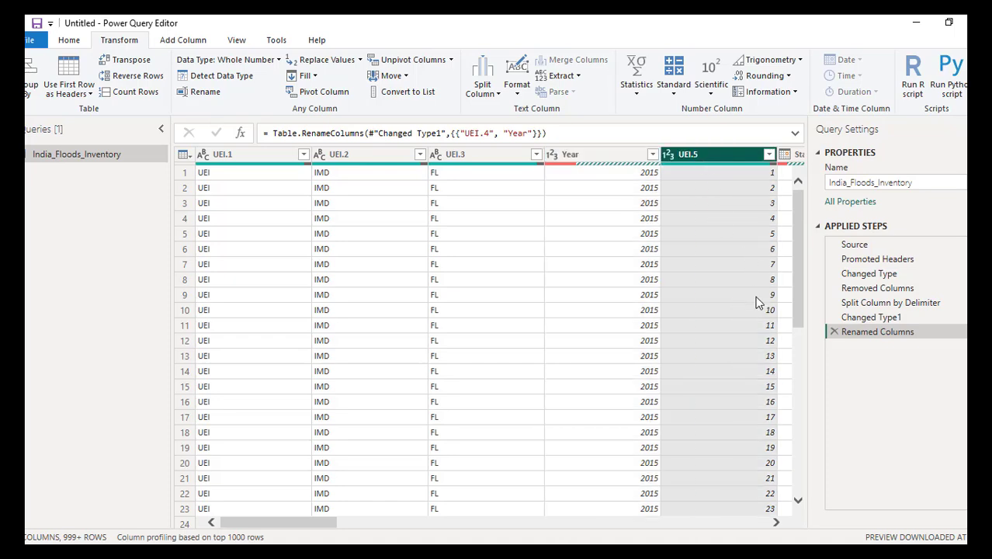
scroll(752, 280, "down", 1)
scroll(749, 326, "down", 8)
scroll(748, 385, "up", 9)
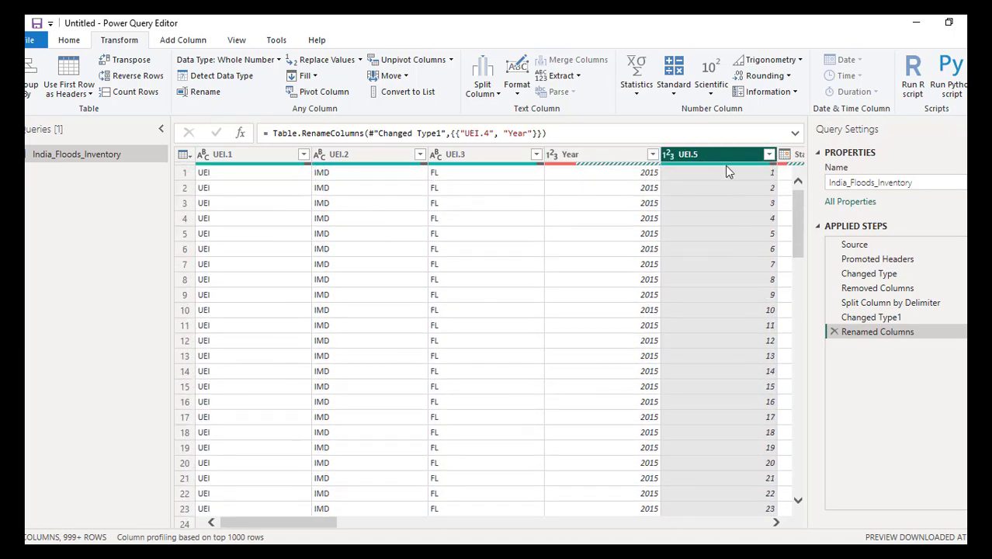
double_click(720, 158)
type("E")
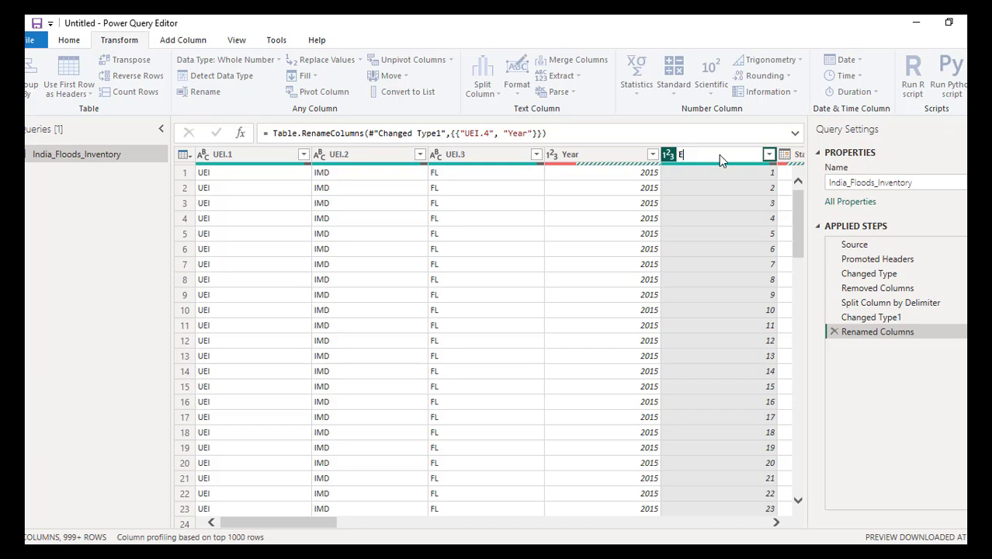
type("vents")
key("Return")
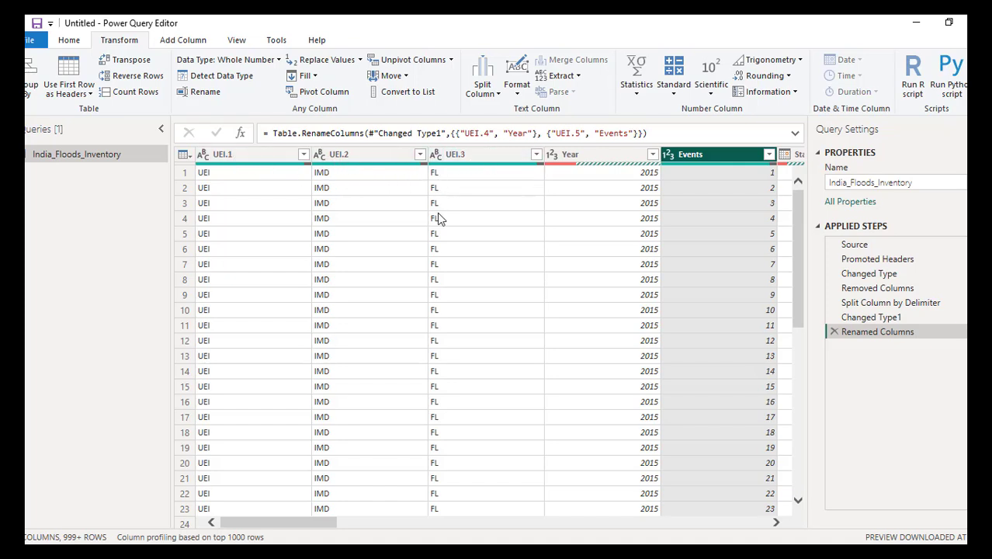
left_click(230, 193)
left_click(260, 331)
left_click(333, 252)
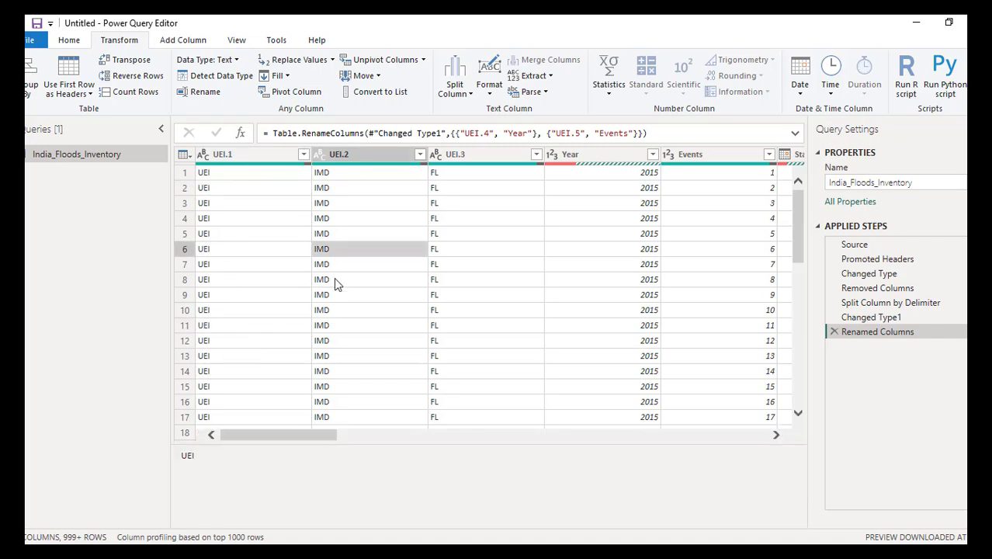
left_click(342, 341)
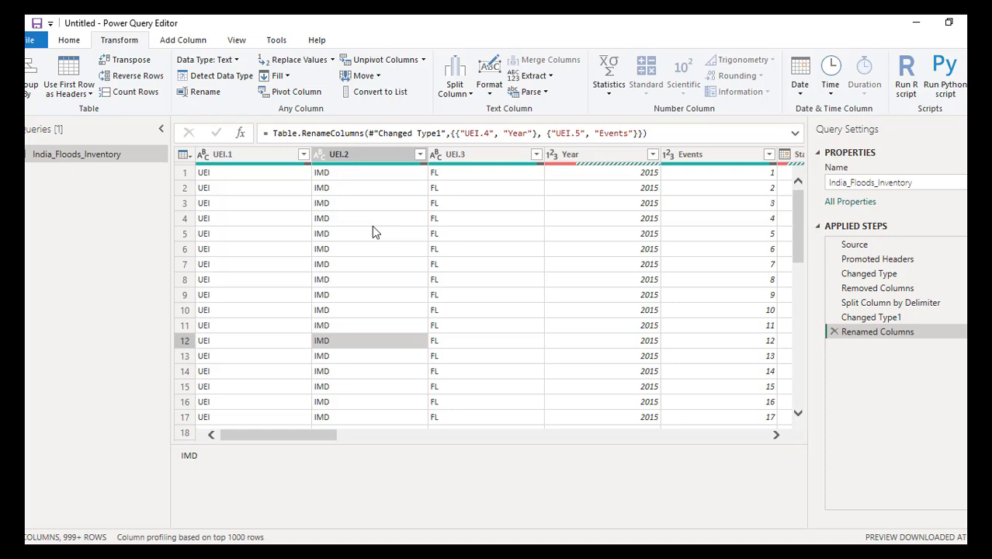
- Merge the UEI.1 and UEI.2 columns with the custom separator "-" into a new column named Merged1
left_click(246, 157)
left_click(353, 159, "ctrl")
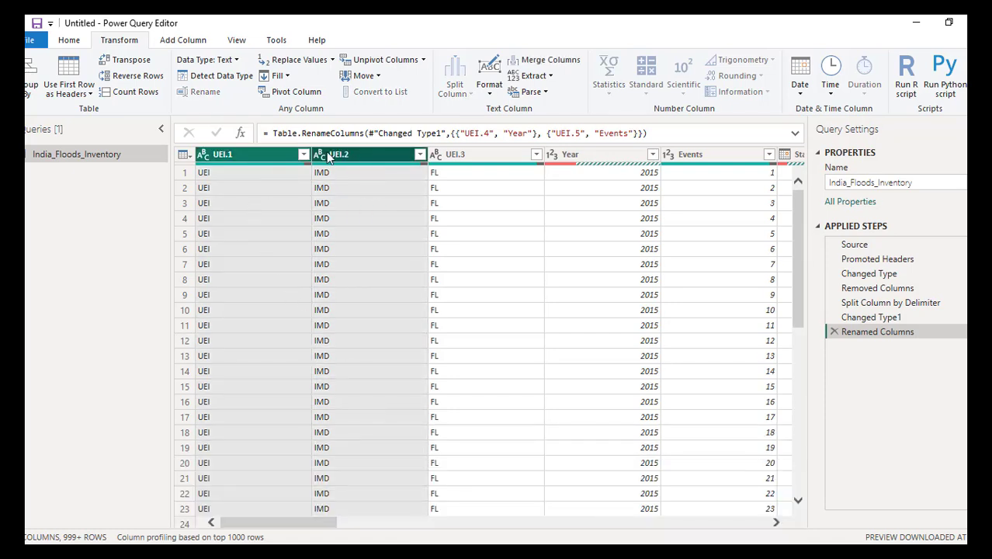
left_click(543, 60)
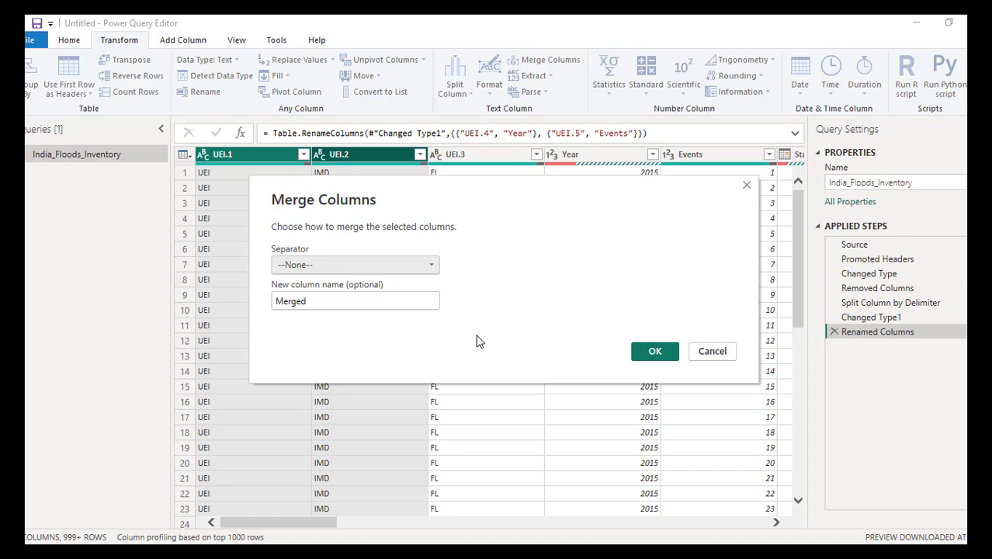
left_click(429, 265)
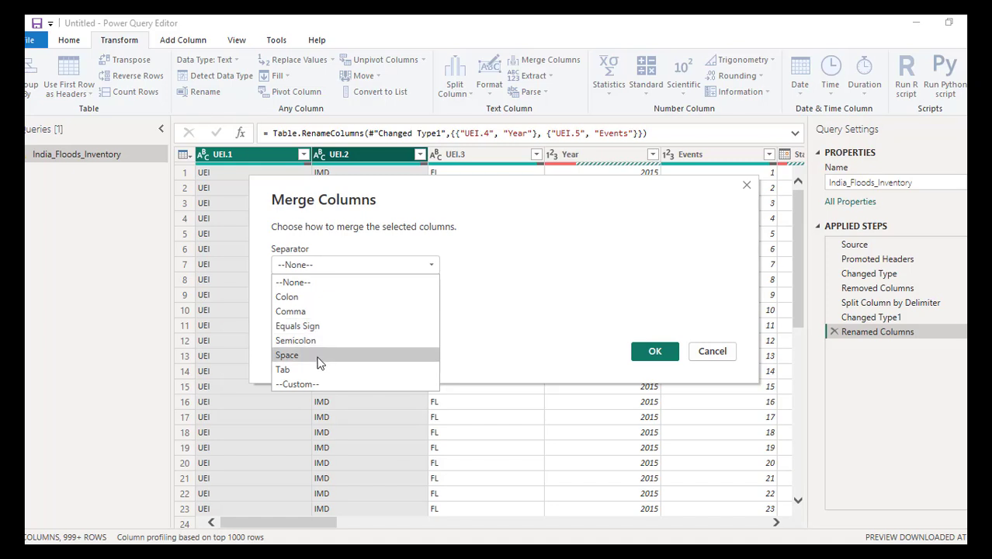
left_click(314, 382)
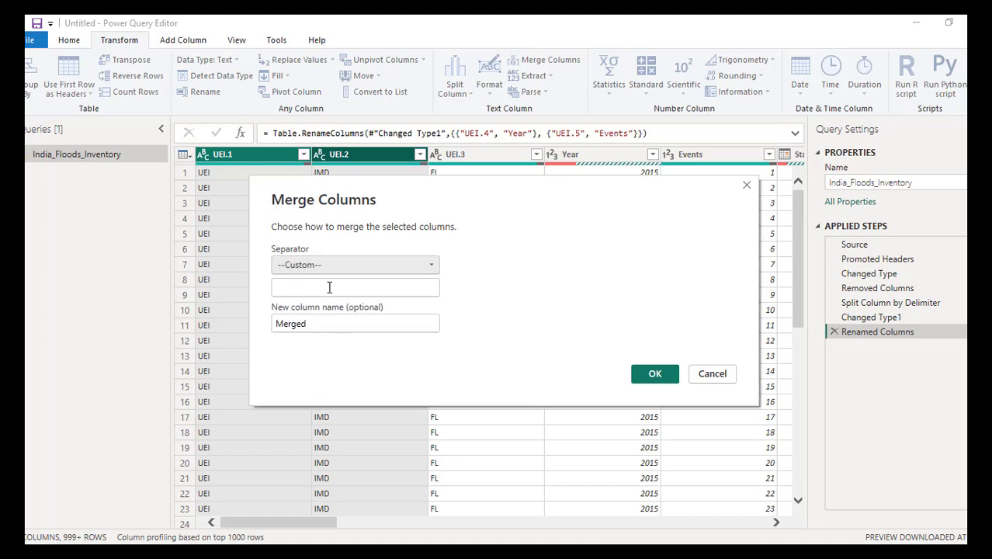
left_click(329, 287)
type("-")
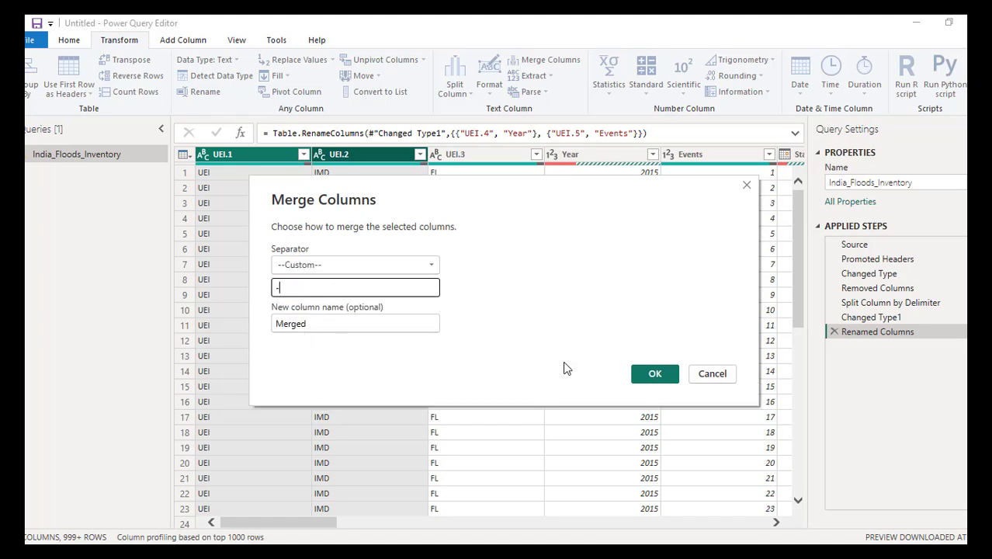
left_click(316, 326)
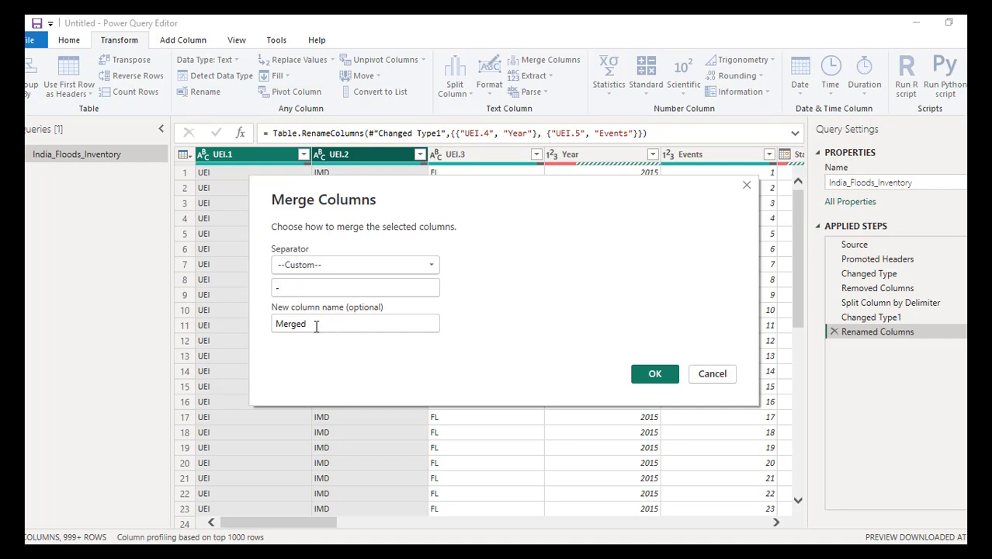
type("1")
left_click(649, 373)
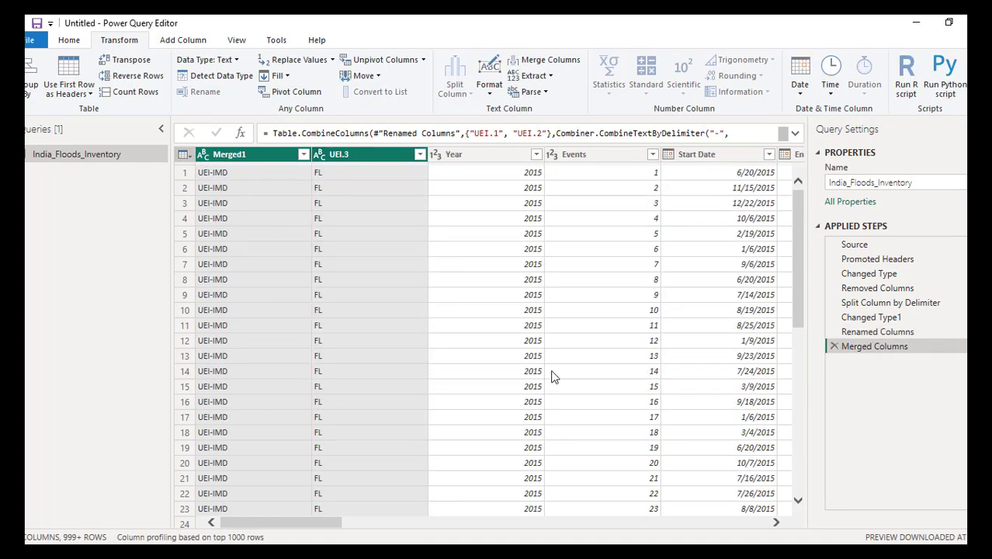
- Examine the values in the Merged1 column and the error summary of the Year column
left_click(222, 190)
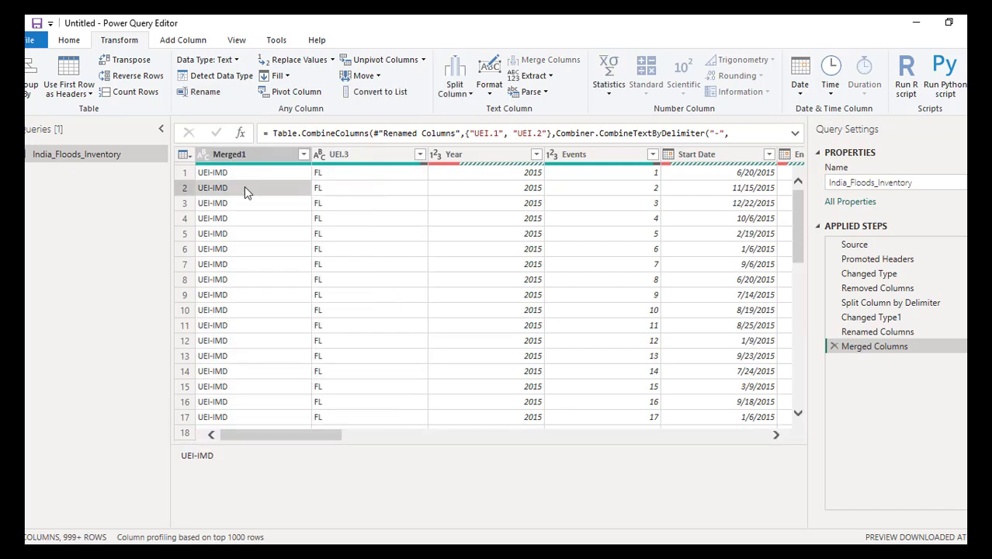
left_click(238, 363)
left_click(239, 254)
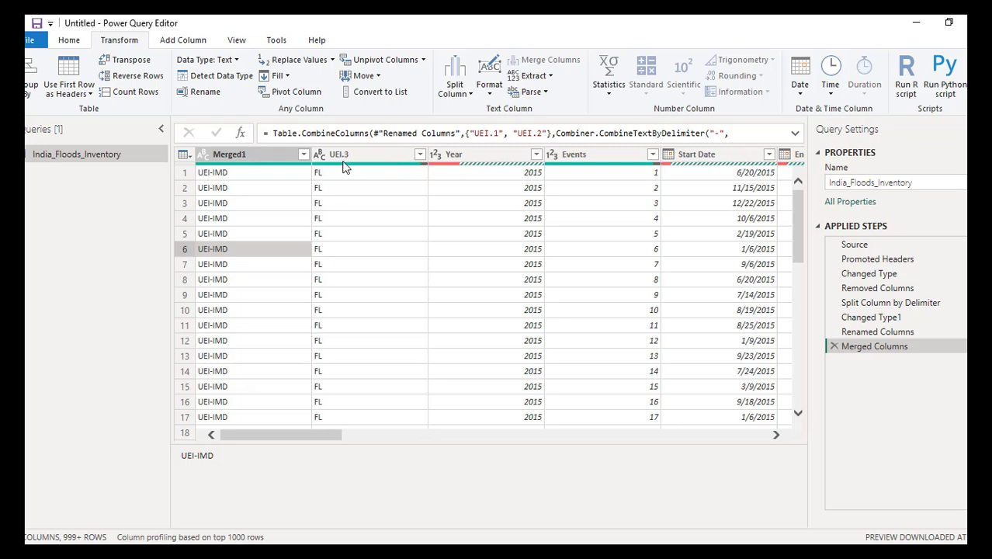
mouse_move(472, 169)
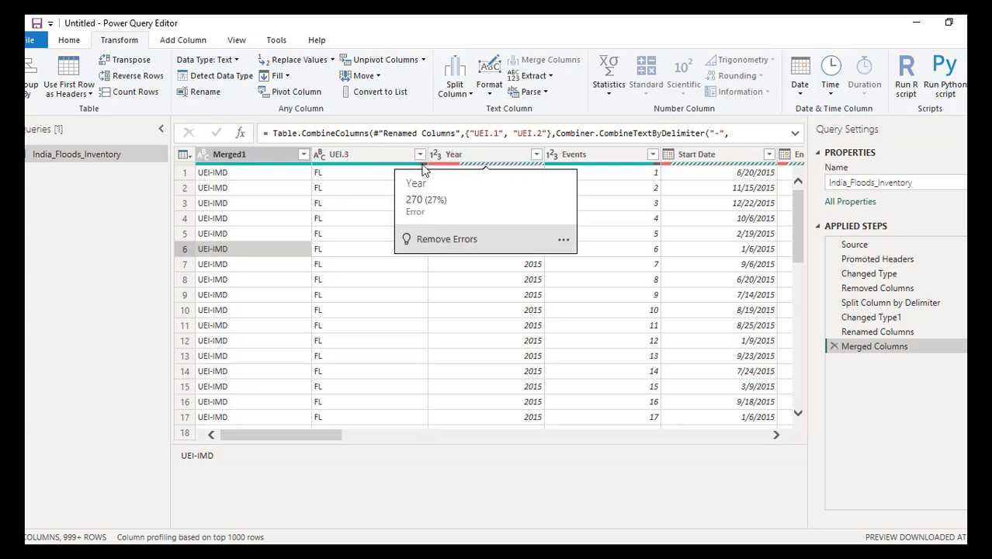
mouse_move(405, 165)
left_click(479, 297)
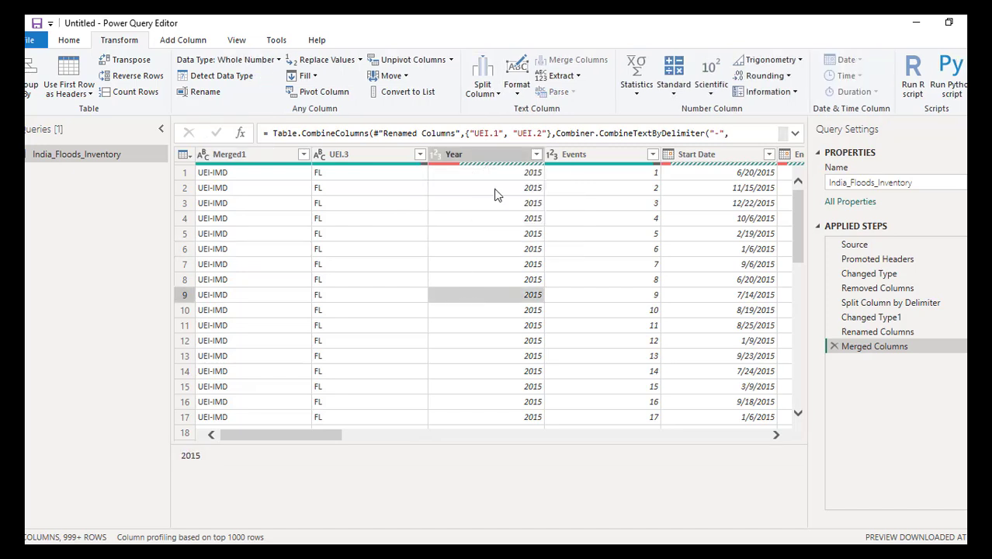
- Filter the Year column to exclude null values while keeping all the years
left_click(536, 153)
scroll(394, 399, "down", 8)
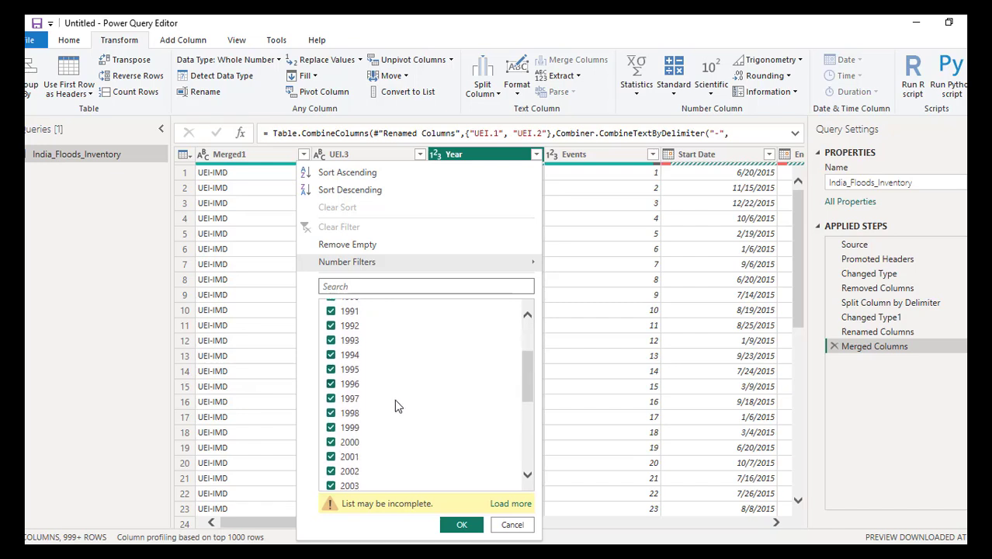
scroll(404, 419, "up", 8)
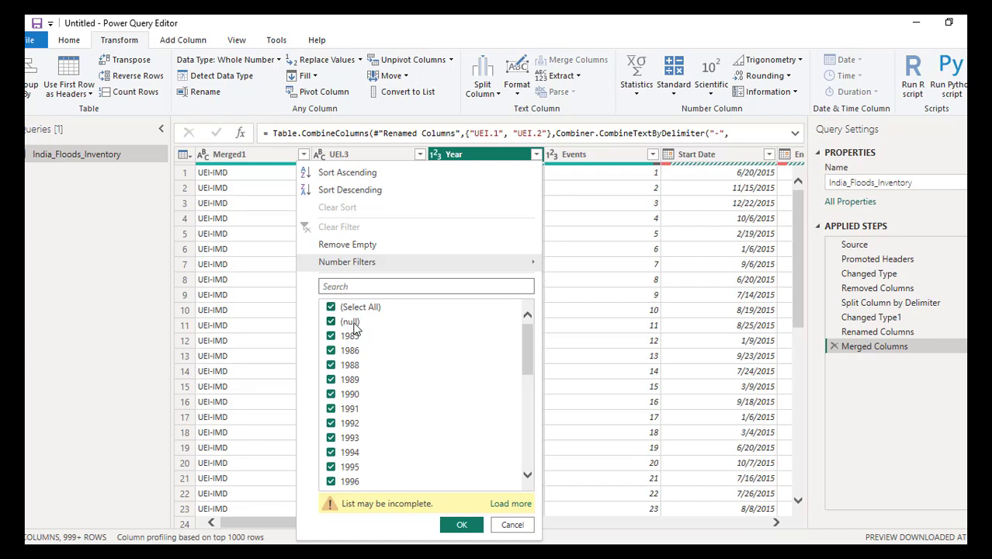
left_click(332, 307)
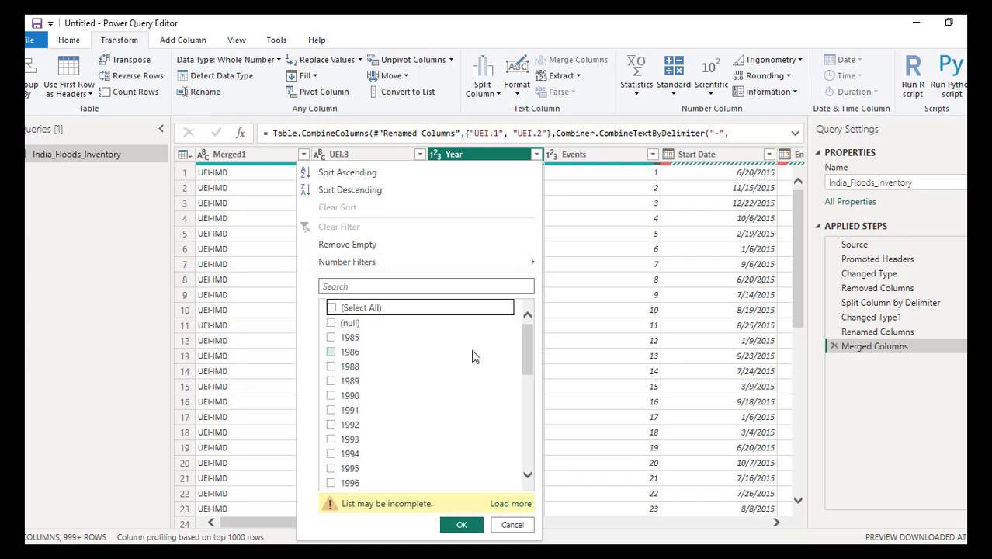
left_click(332, 308)
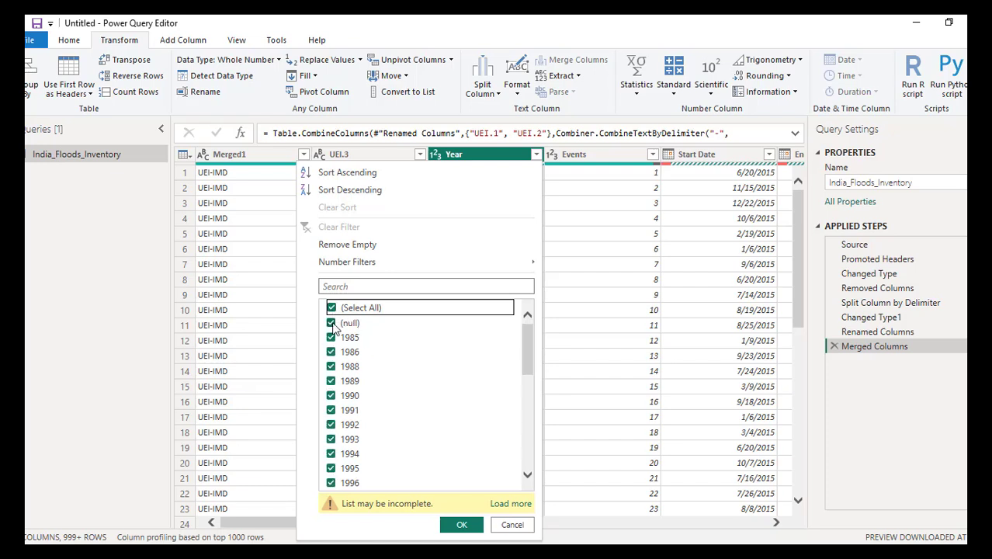
left_click(332, 322)
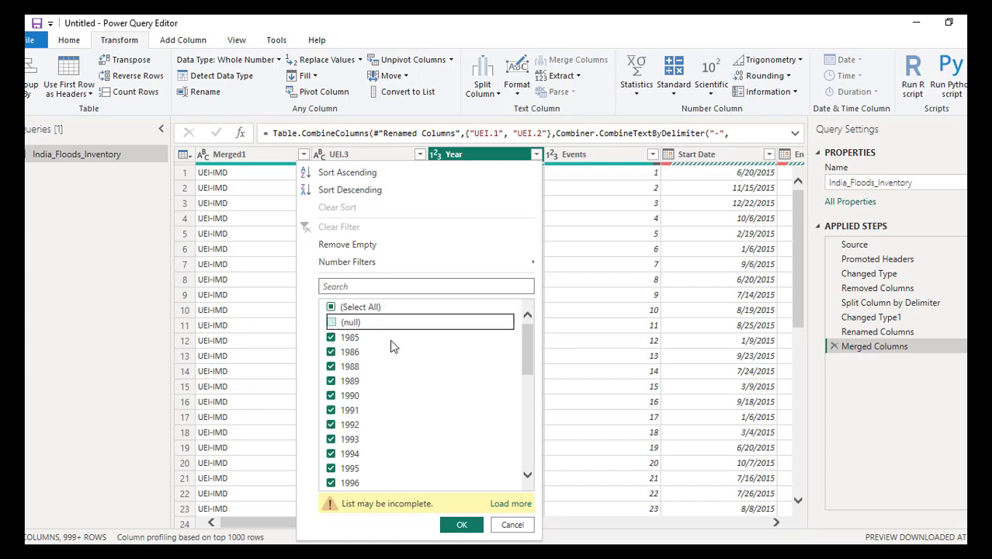
left_click(461, 525)
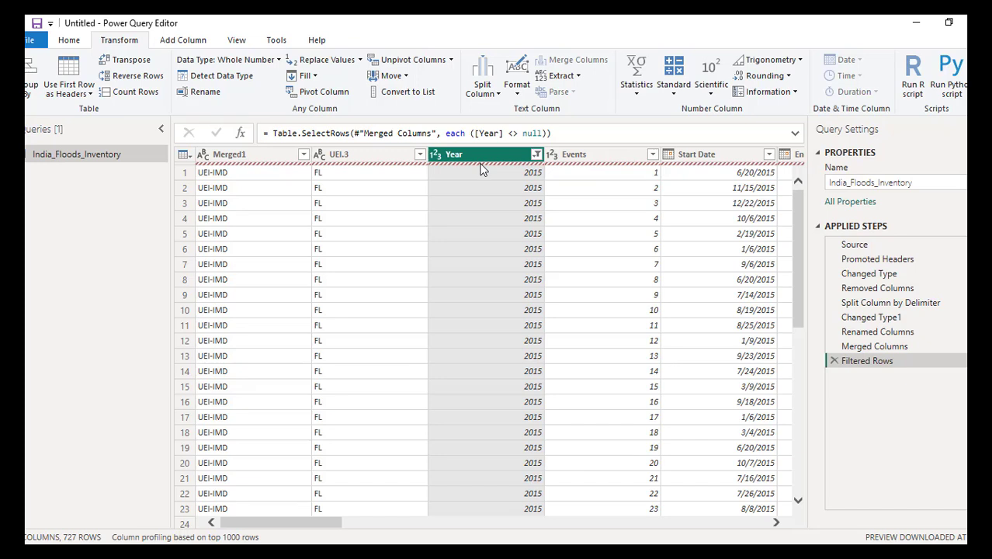
- Examine the rows of the filtered Year column
left_click(512, 356)
left_click(594, 281)
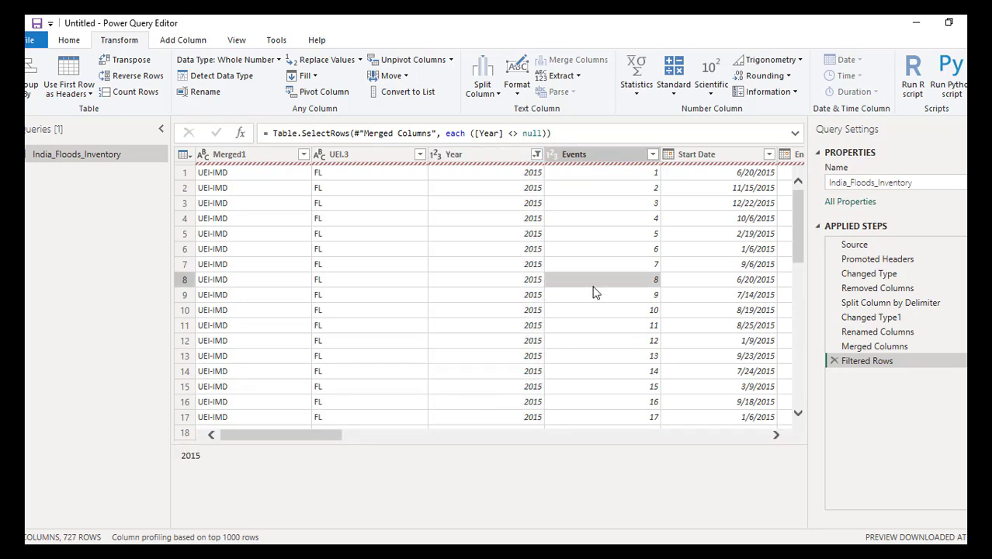
left_click(481, 159)
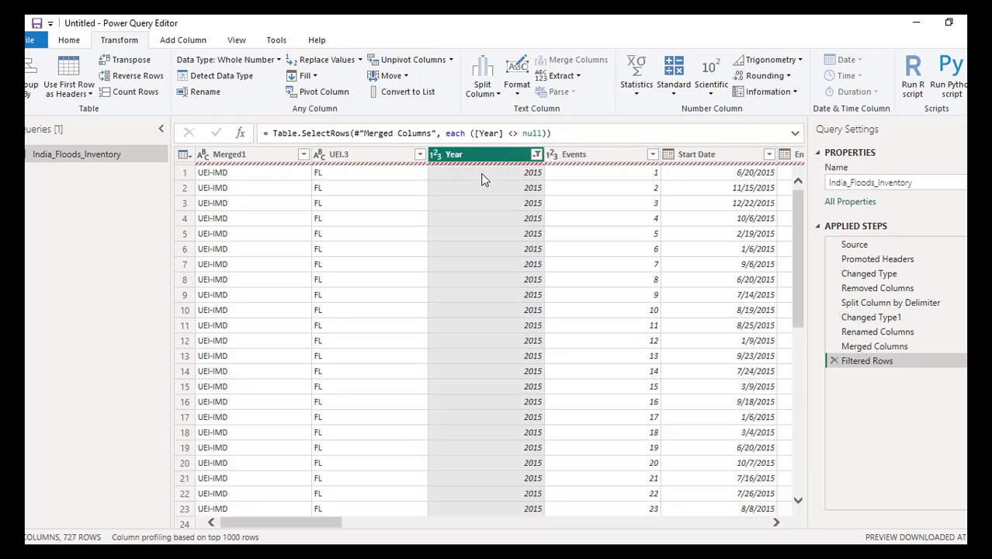
scroll(506, 326, "down", 3)
scroll(506, 366, "down", 12)
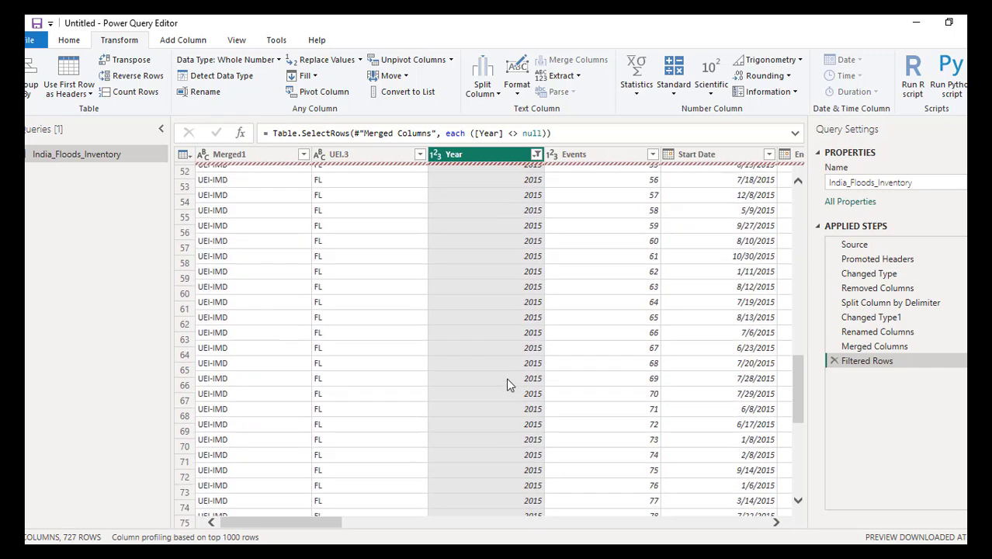
scroll(508, 378, "up", 14)
scroll(507, 371, "up", 1)
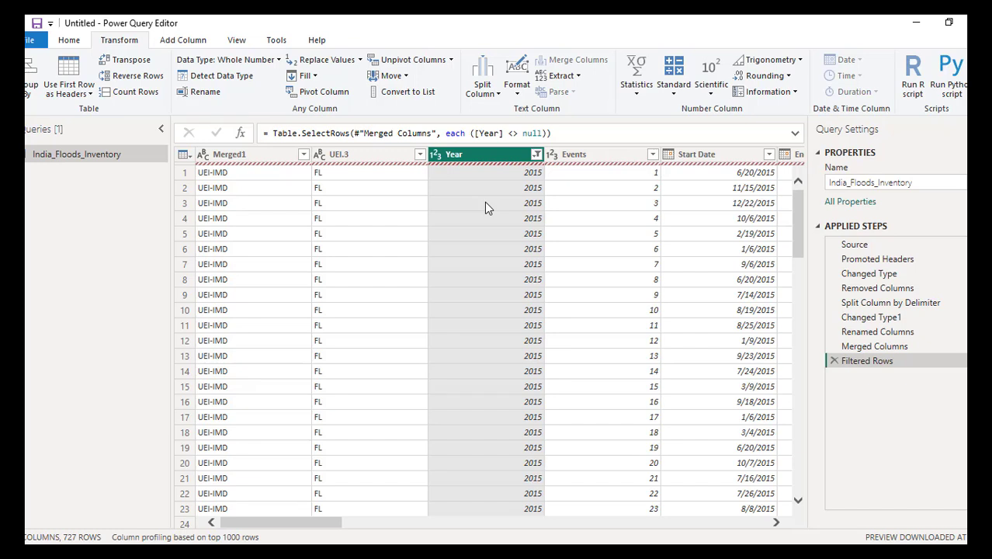
- Reselect all values in the Year column's filter, including null
left_click(536, 154)
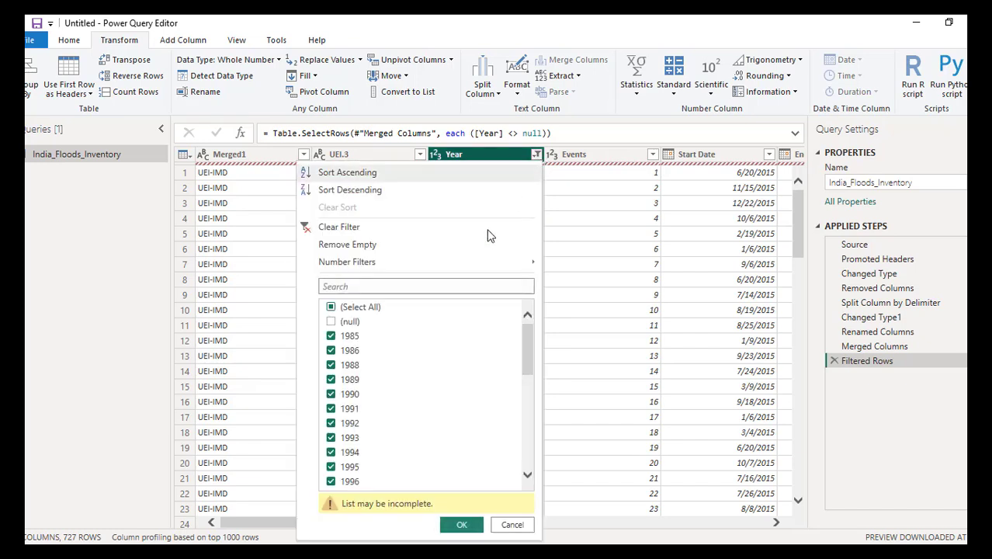
left_click(331, 307)
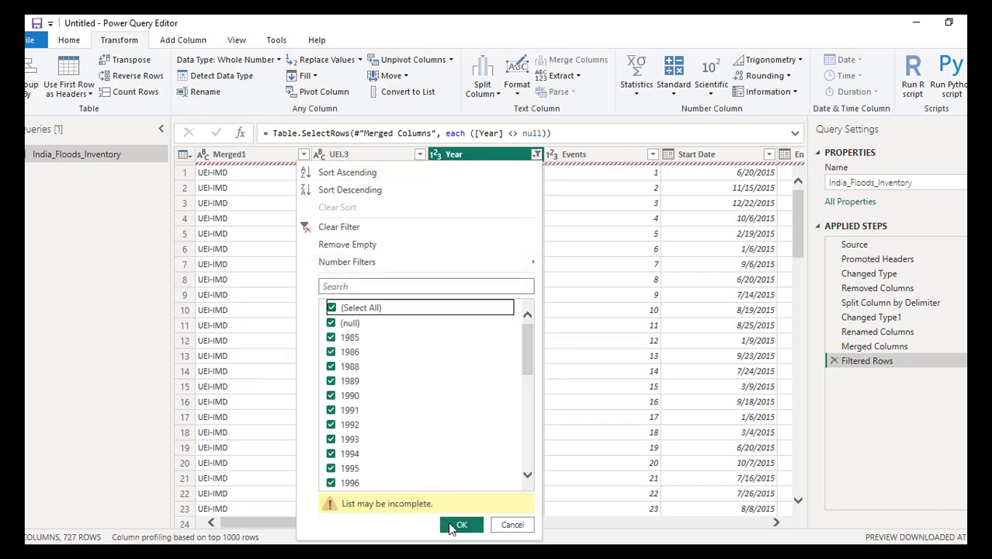
key("Return")
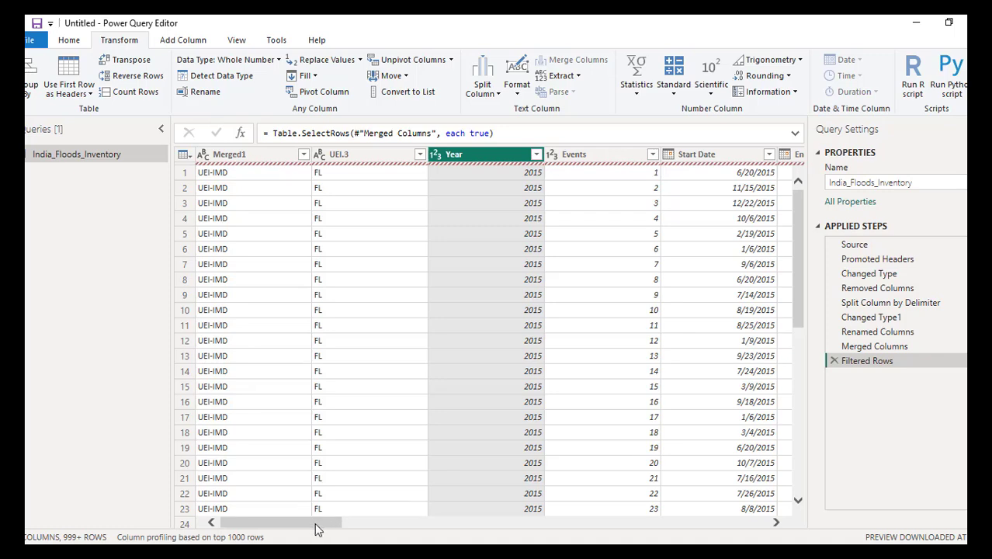
- Examine the Duration(Days) column for rows holding the text "Diffing the dates" instead of a number
left_click_drag(317, 524, 424, 526)
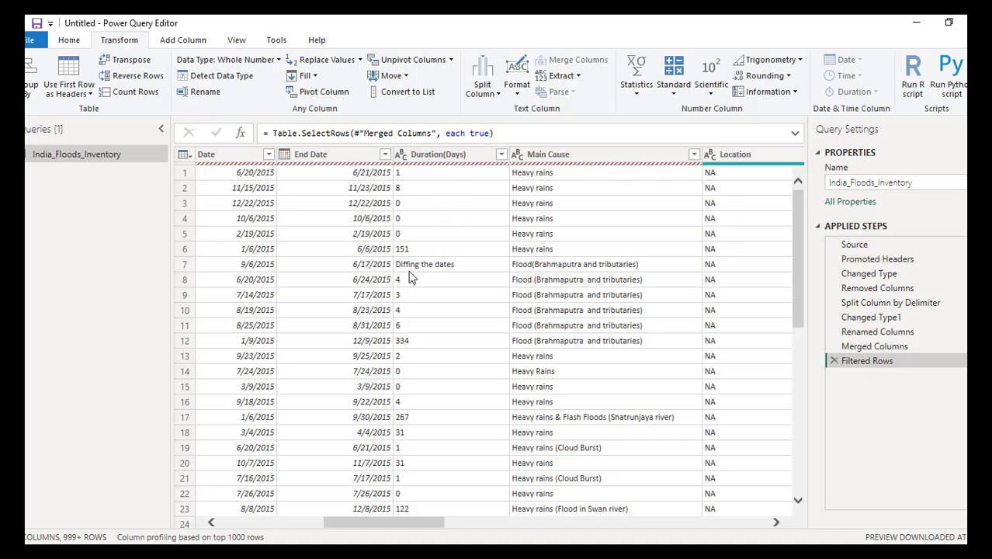
left_click(411, 233)
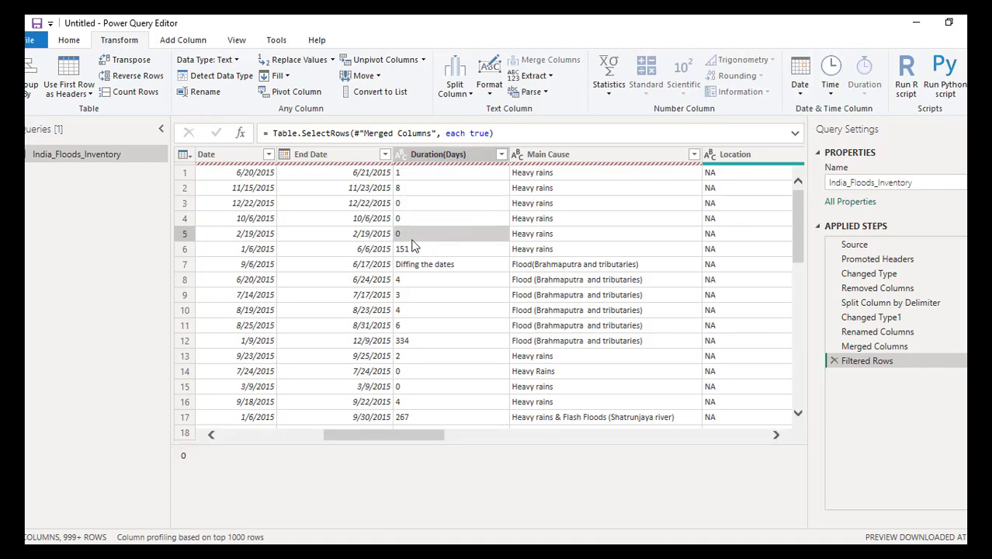
left_click(465, 265)
scroll(461, 326, "down", 1)
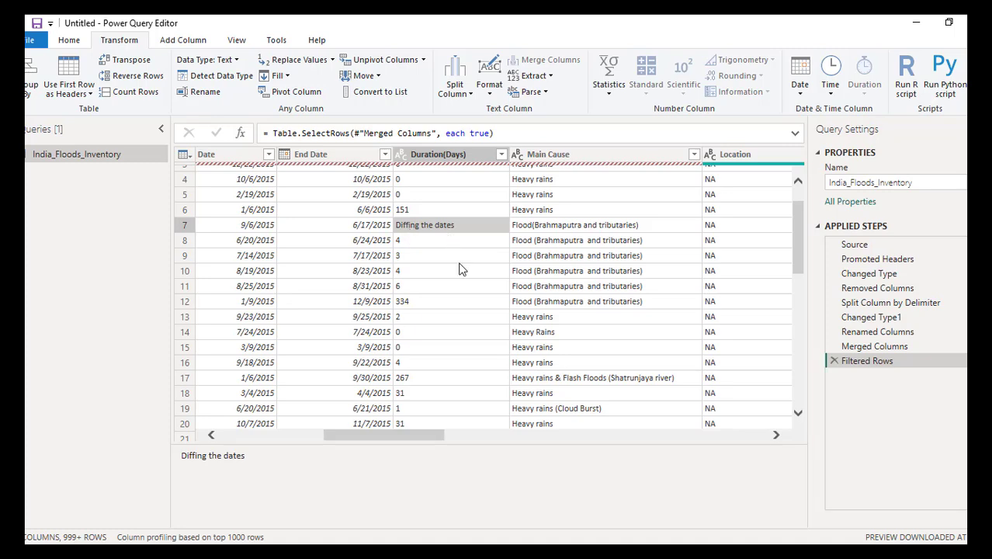
scroll(461, 280, "down", 1)
scroll(462, 288, "down", 5)
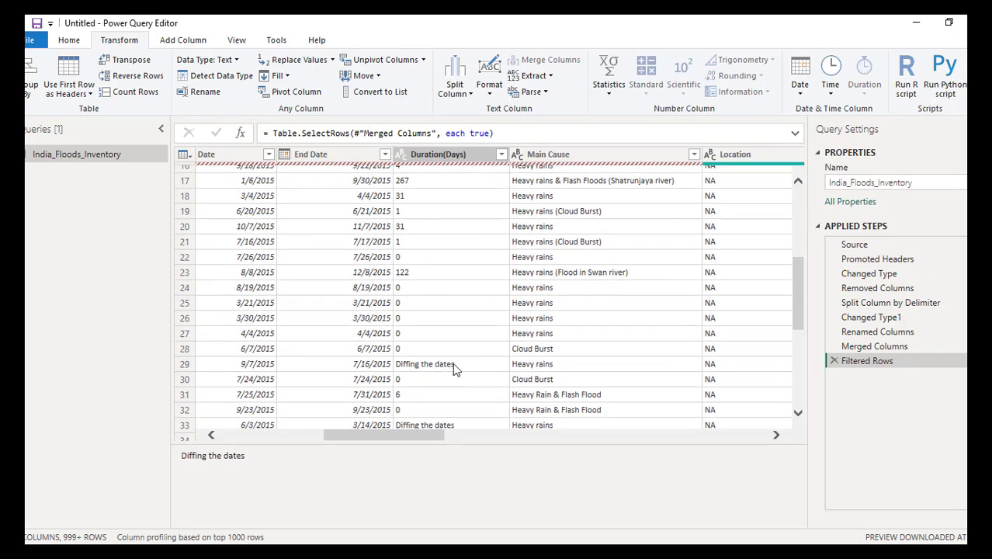
left_click(458, 364)
scroll(479, 365, "down", 1)
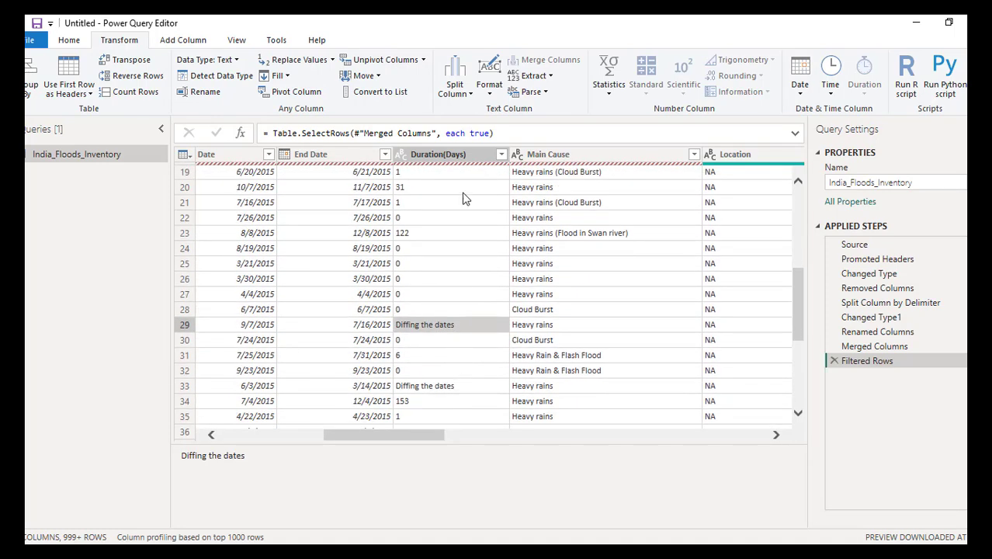
- Filter the Duration(Days) column to only the blank and "Diffing the dates" values
left_click(501, 155)
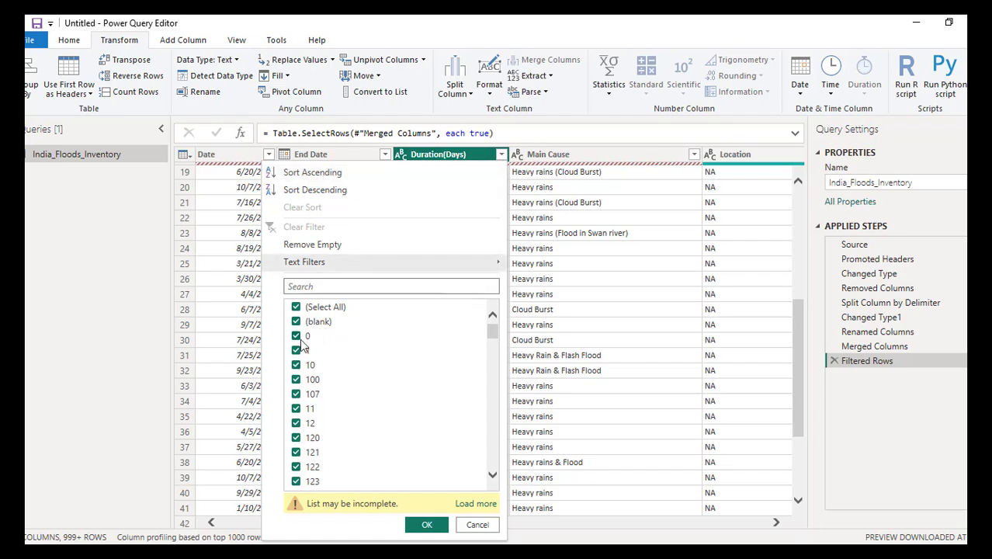
left_click_drag(497, 339, 443, 482)
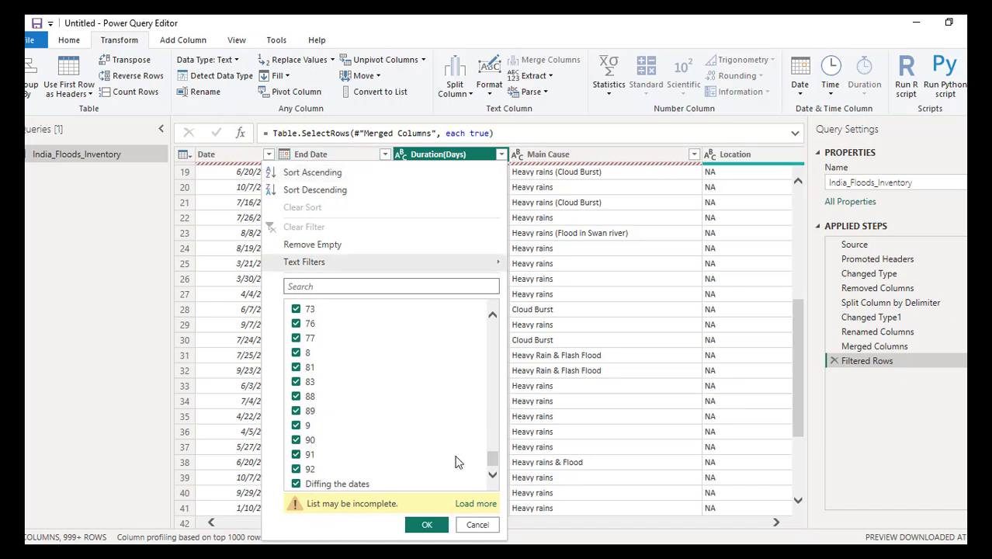
left_click_drag(493, 460, 493, 322)
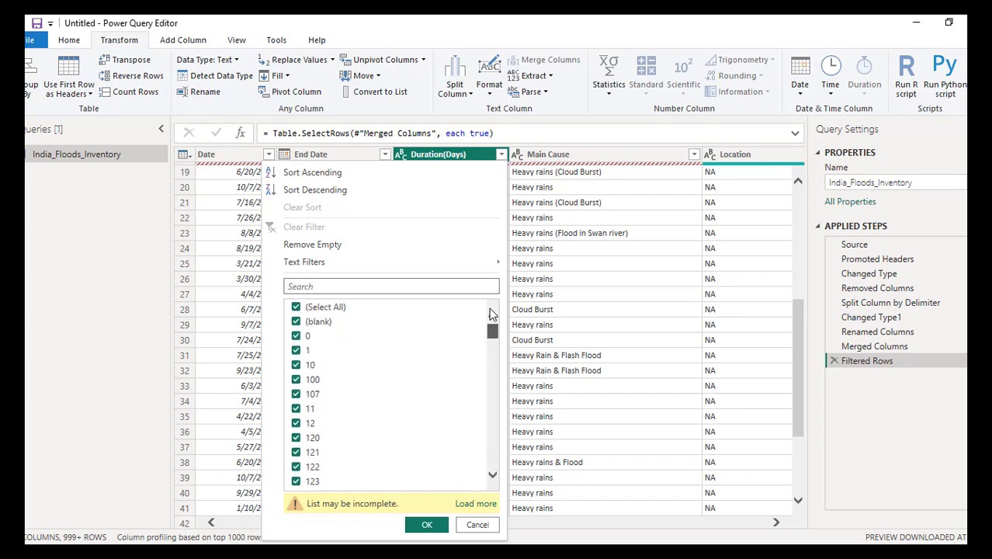
left_click(297, 309)
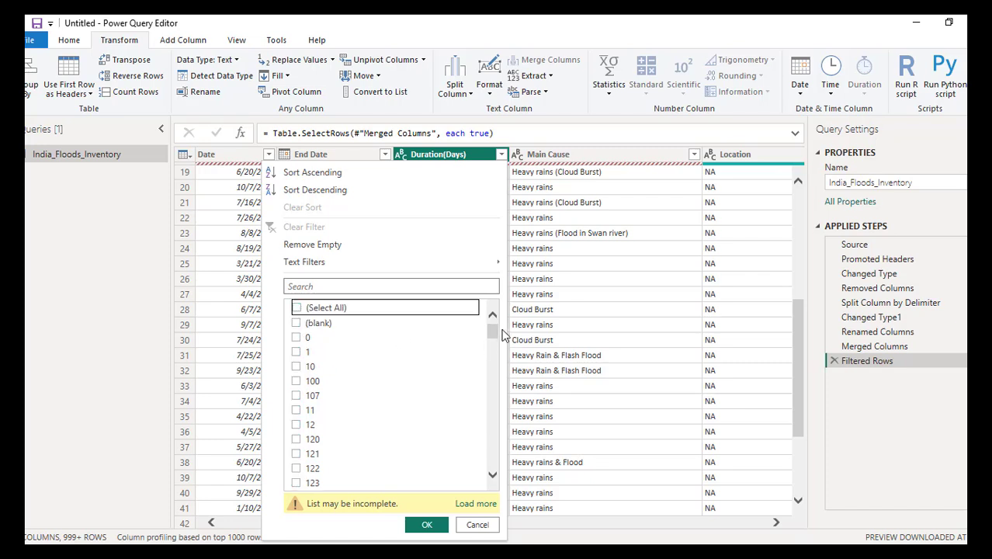
left_click(297, 324)
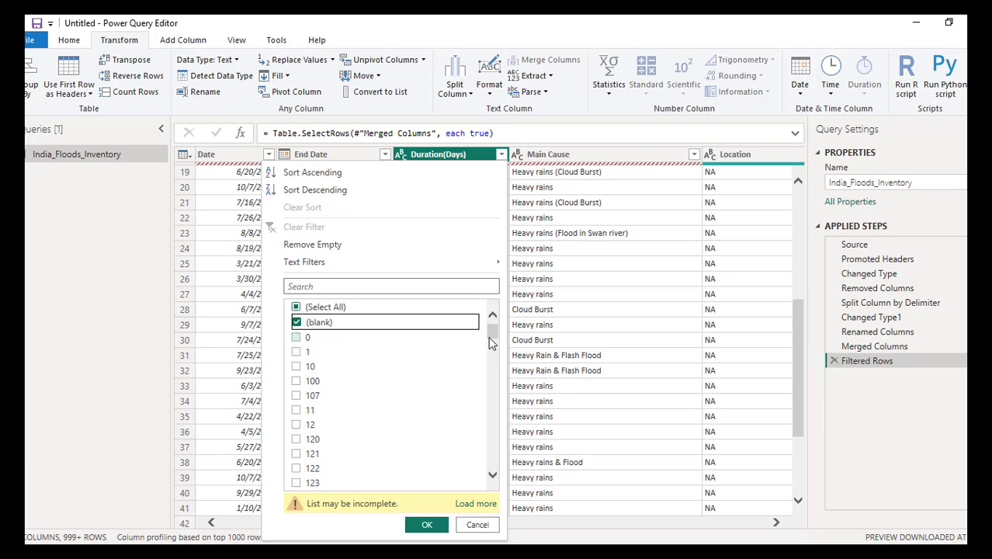
left_click_drag(493, 334, 487, 472)
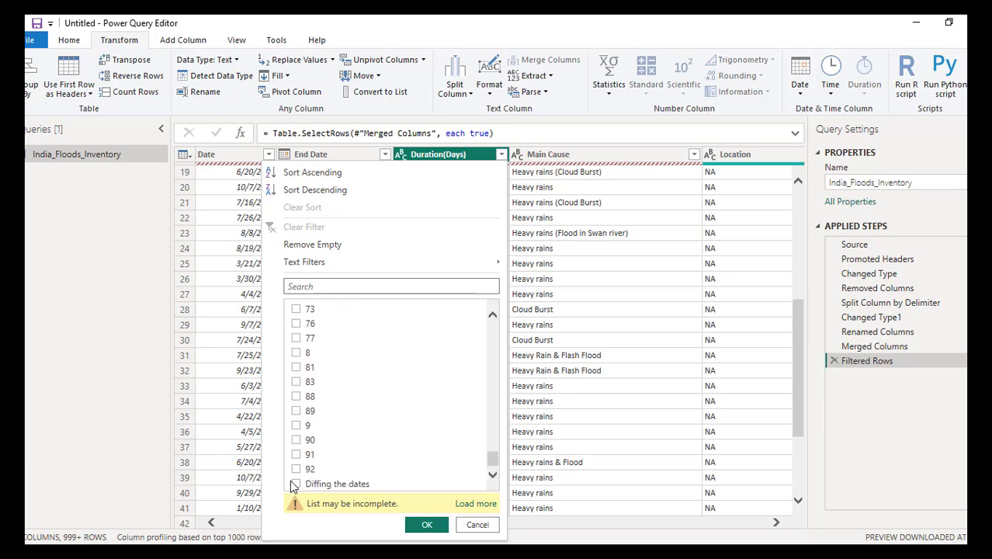
left_click(297, 484)
left_click(426, 527)
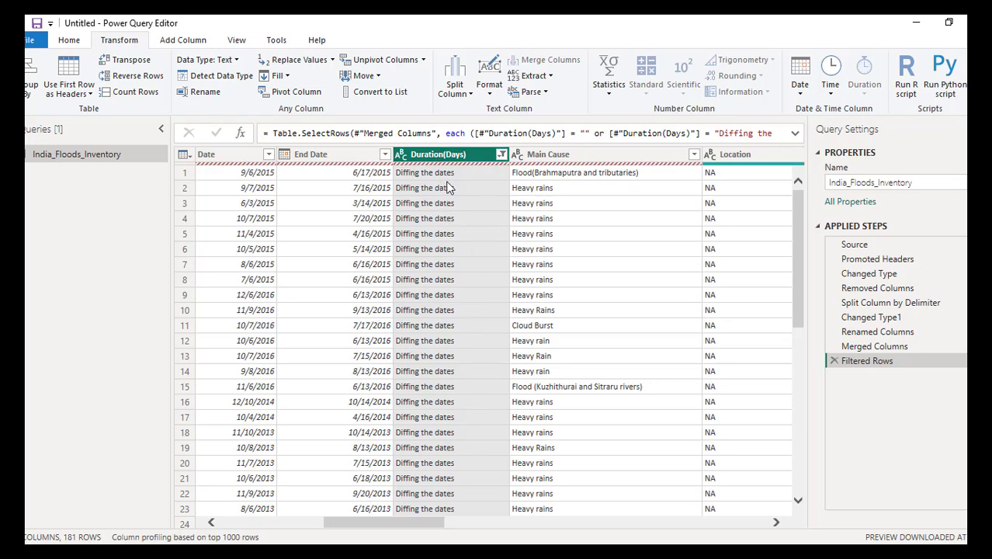
- Review the filtered Duration(Days) rows and reselect all values in that column's filter
scroll(477, 233, "down", 20)
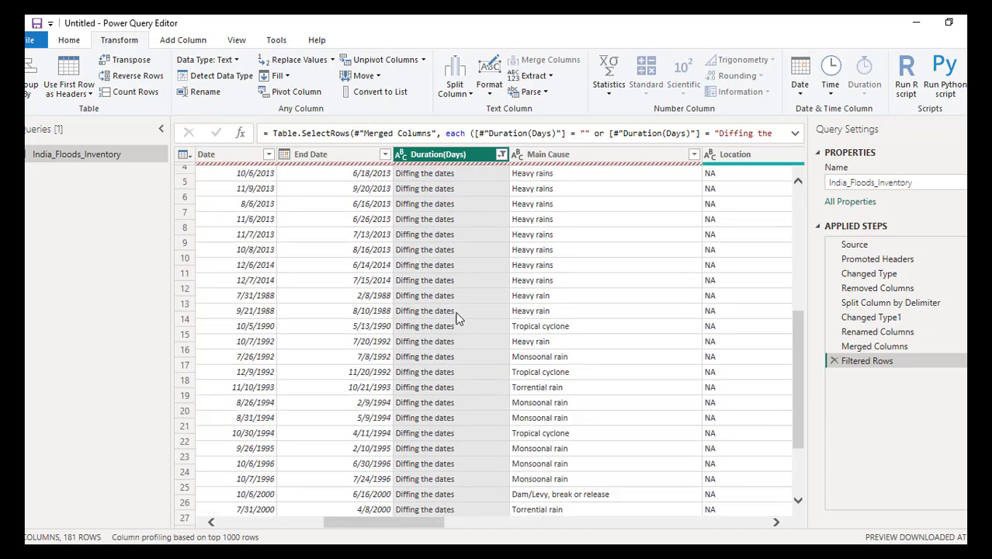
scroll(451, 337, "down", 14)
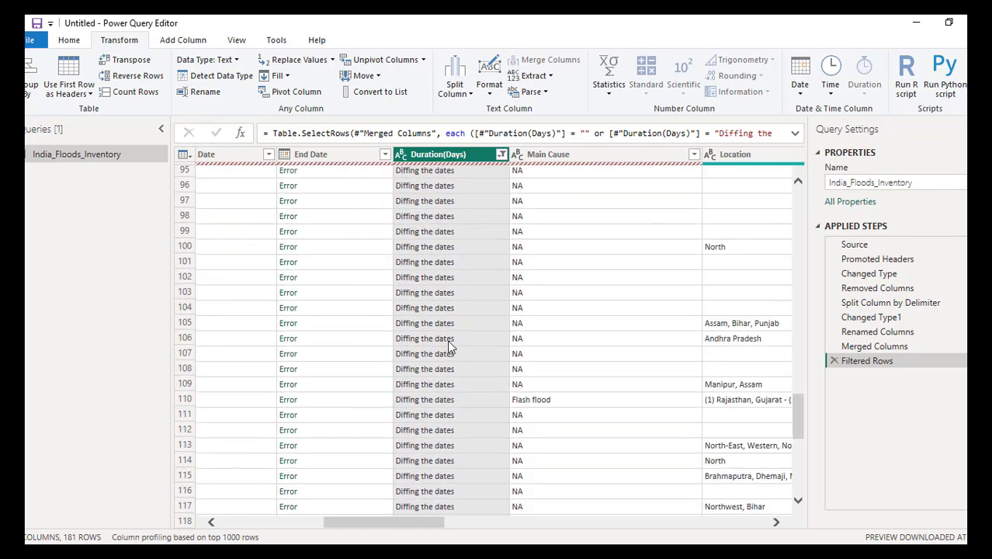
scroll(451, 349, "up", 13)
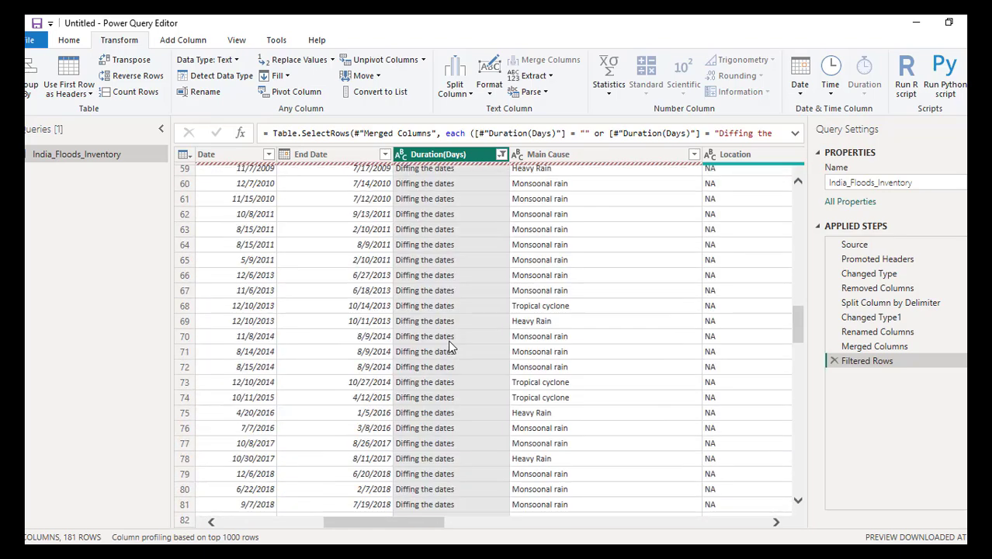
scroll(433, 381, "up", 20)
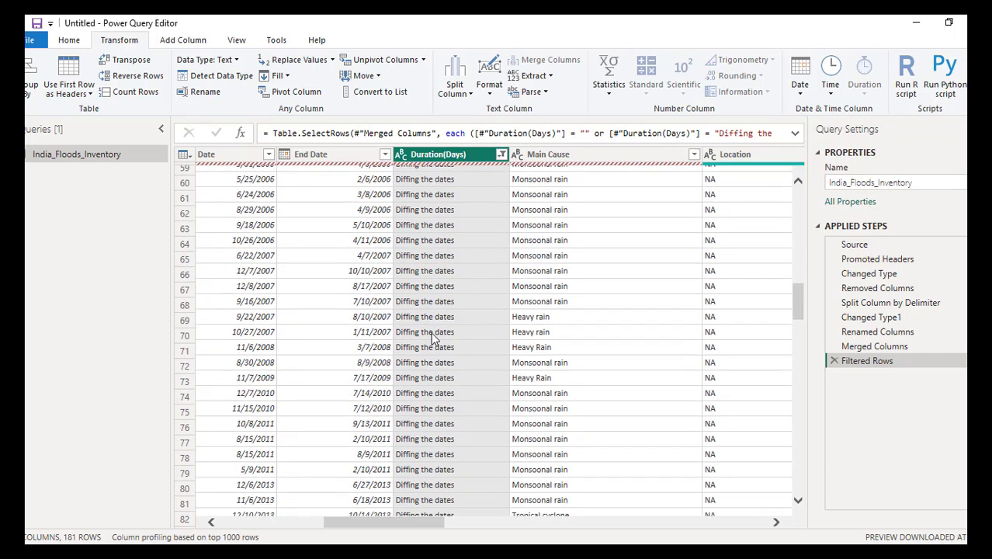
left_click(501, 155)
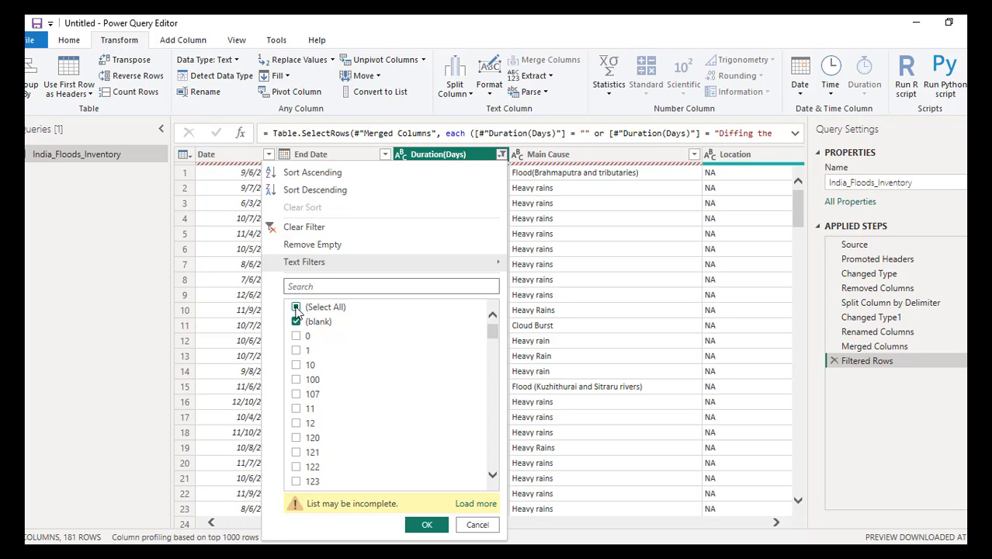
left_click(296, 307)
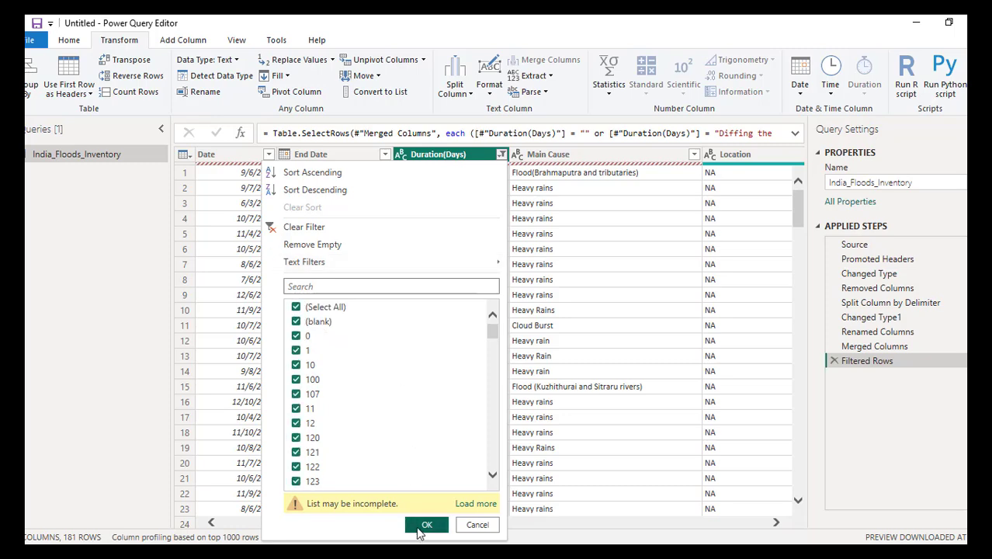
left_click(421, 524)
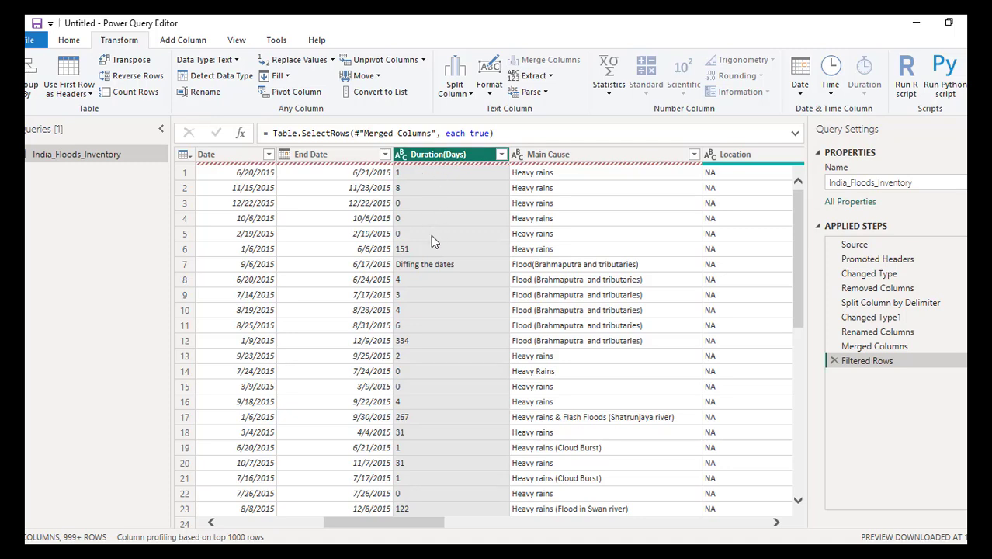
- Start a custom column and name it Duration_New
left_click(178, 42)
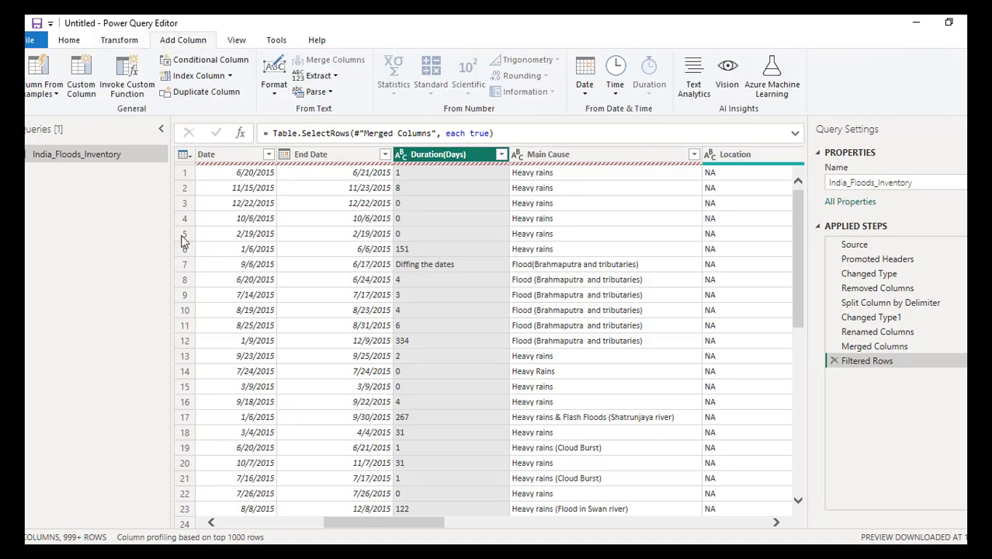
left_click(81, 84)
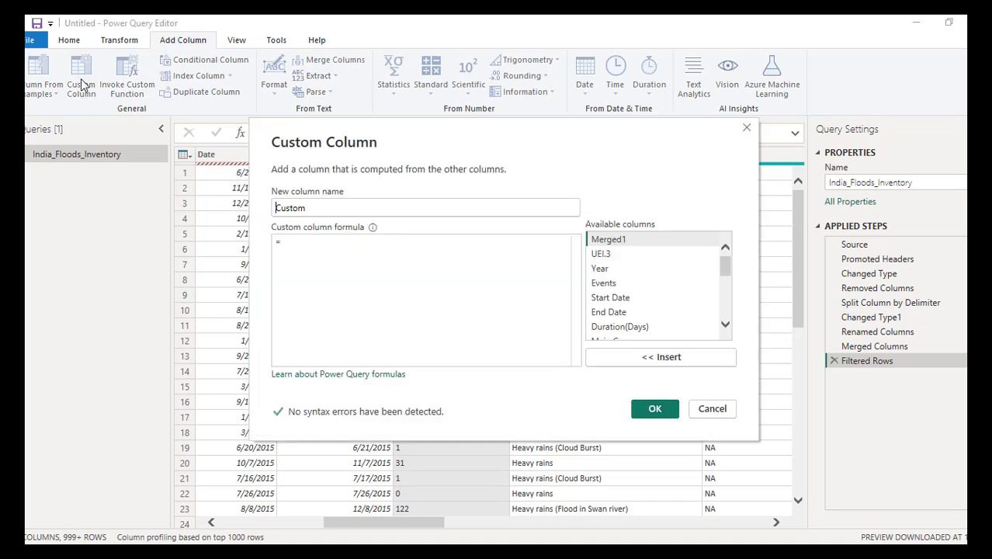
left_click_drag(509, 136, 613, 140)
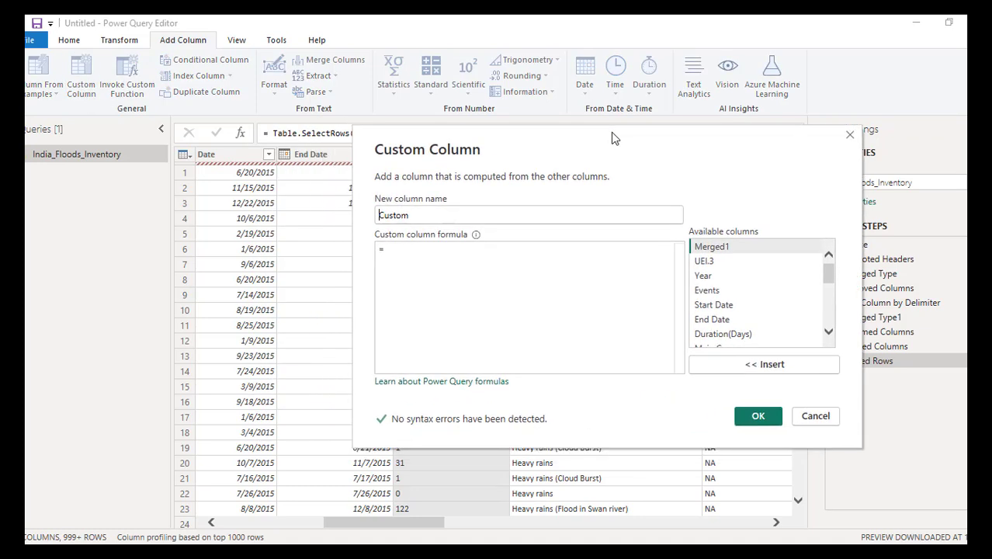
left_click_drag(410, 216, 379, 216)
type("Duration")
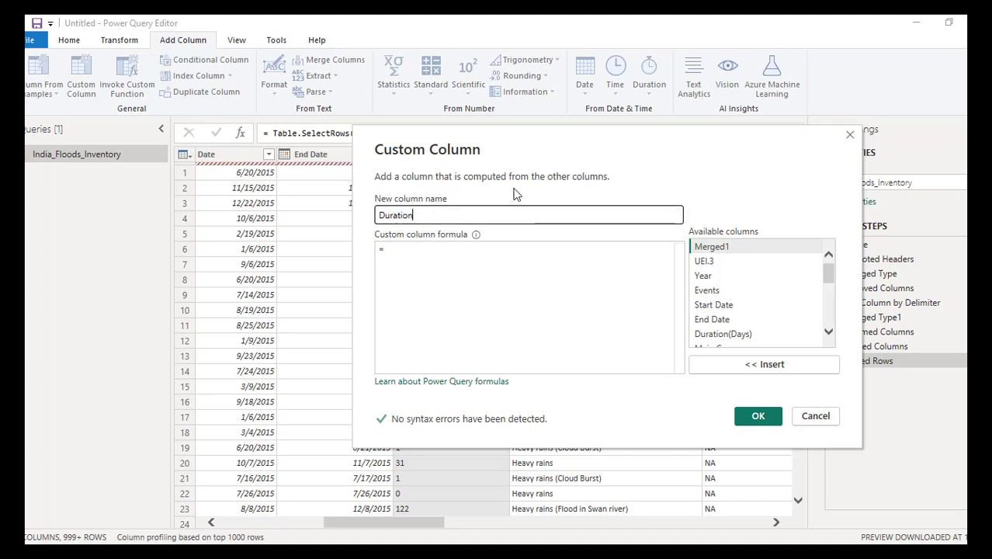
type("_New")
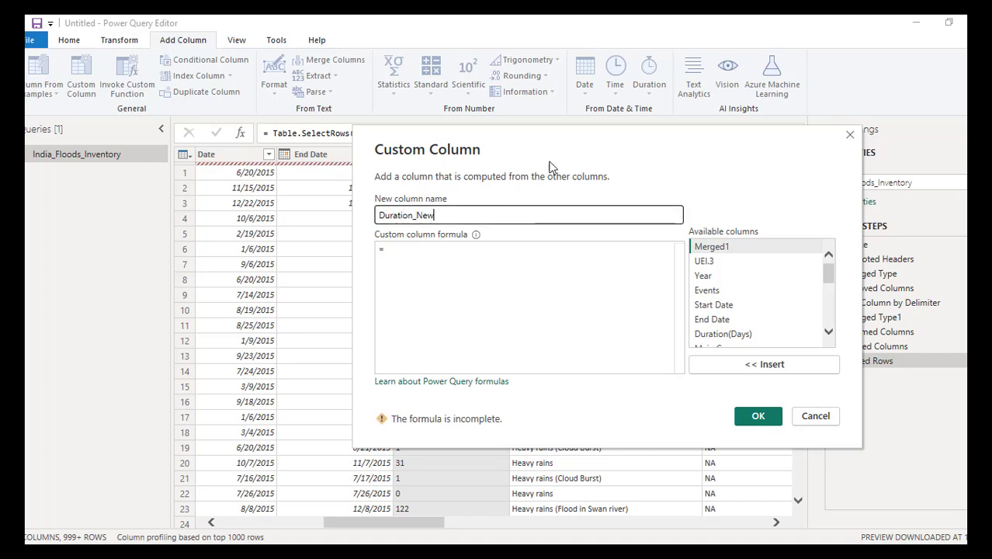
- Give the custom column the formula [End Date] - [Start Date] and add it to the table
left_click(436, 249)
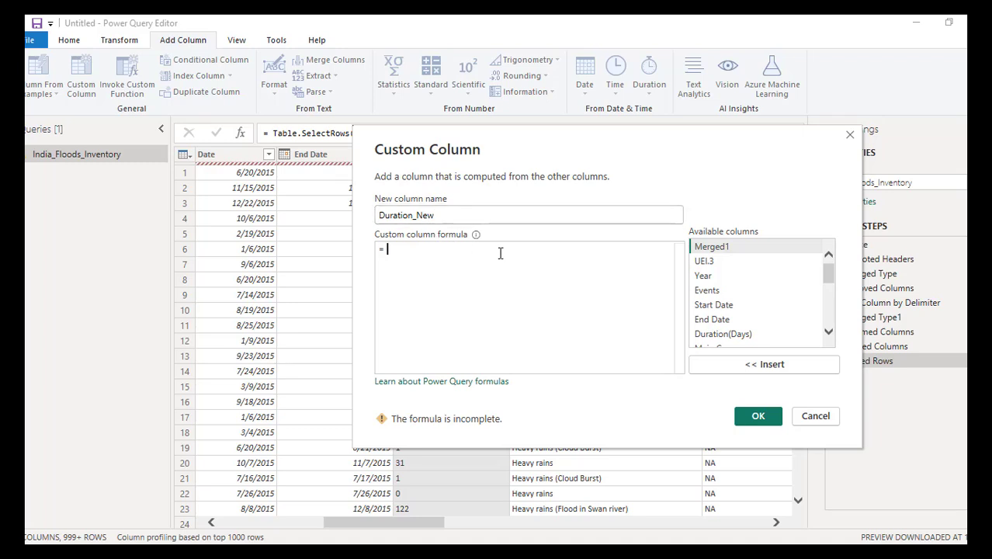
left_click(716, 320)
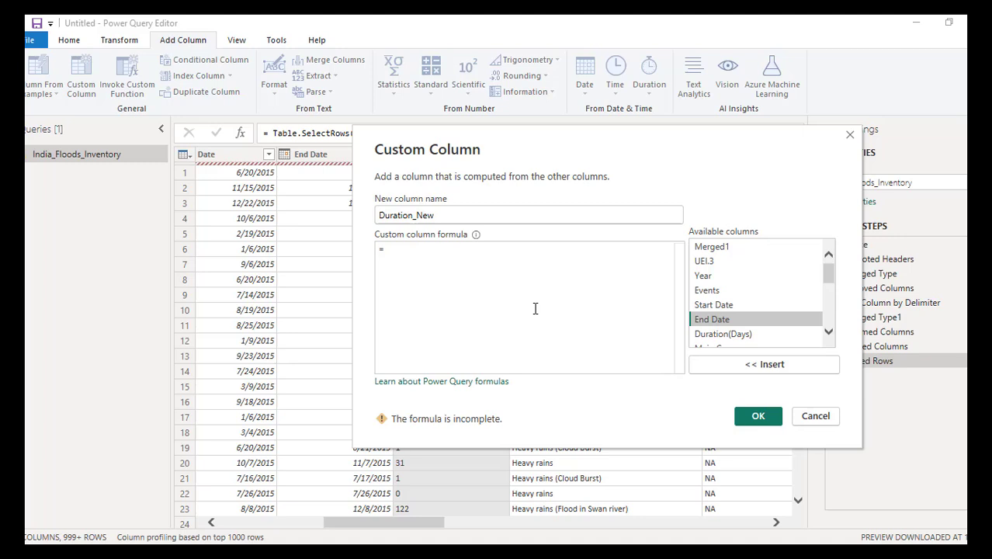
double_click(708, 320)
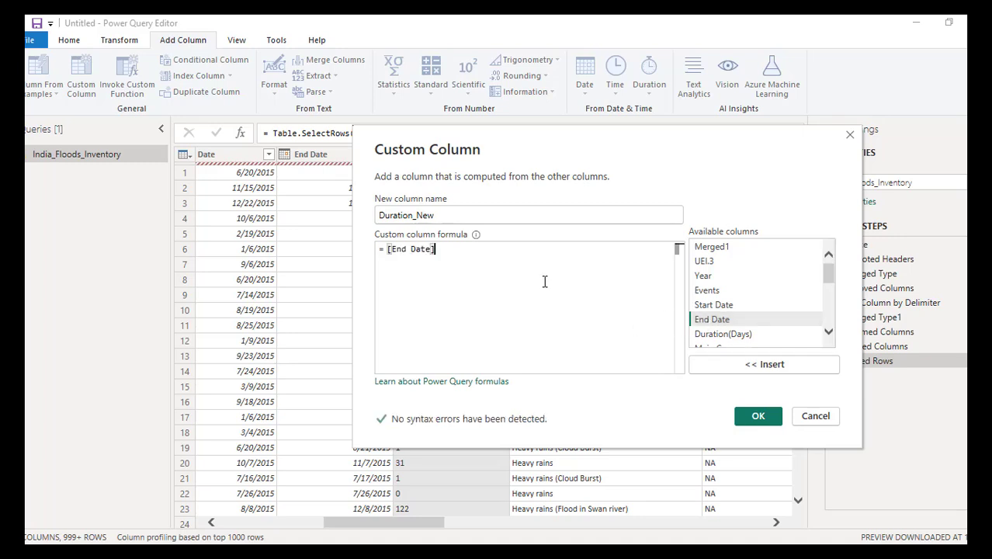
type("-")
left_click(708, 309)
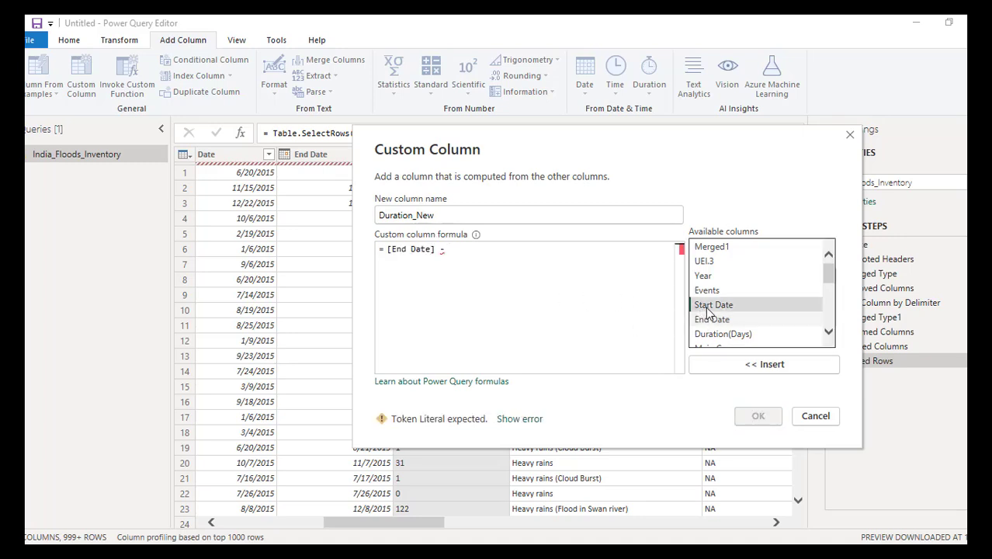
double_click(708, 306)
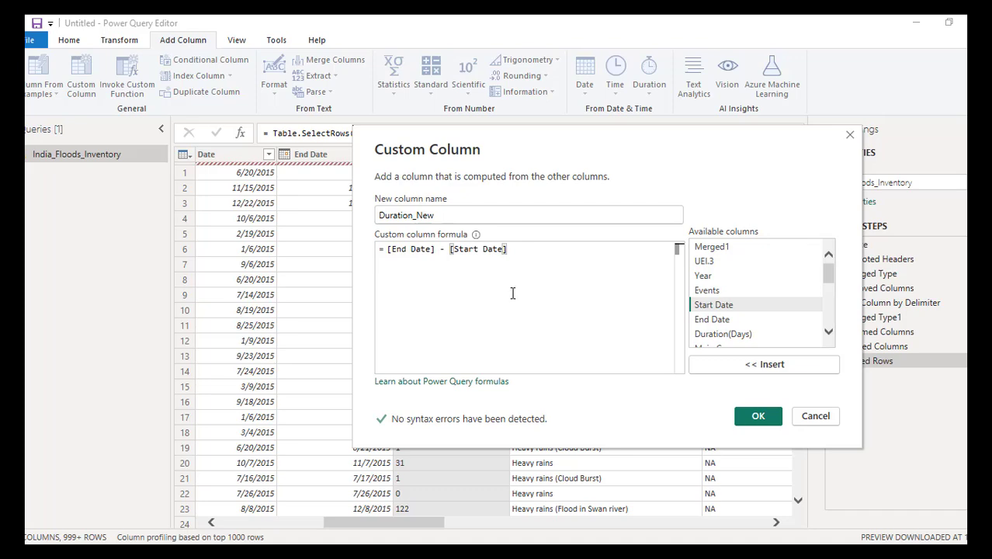
left_click(745, 417)
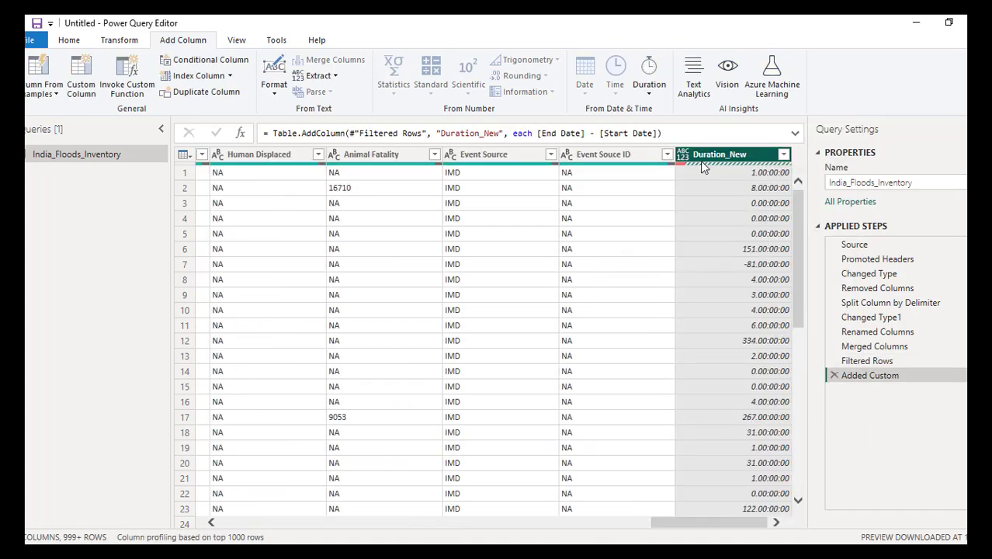
- Look over the Duration_New values and change the column's data type to Whole Number
scroll(741, 373, "down", 3)
scroll(741, 377, "down", 8)
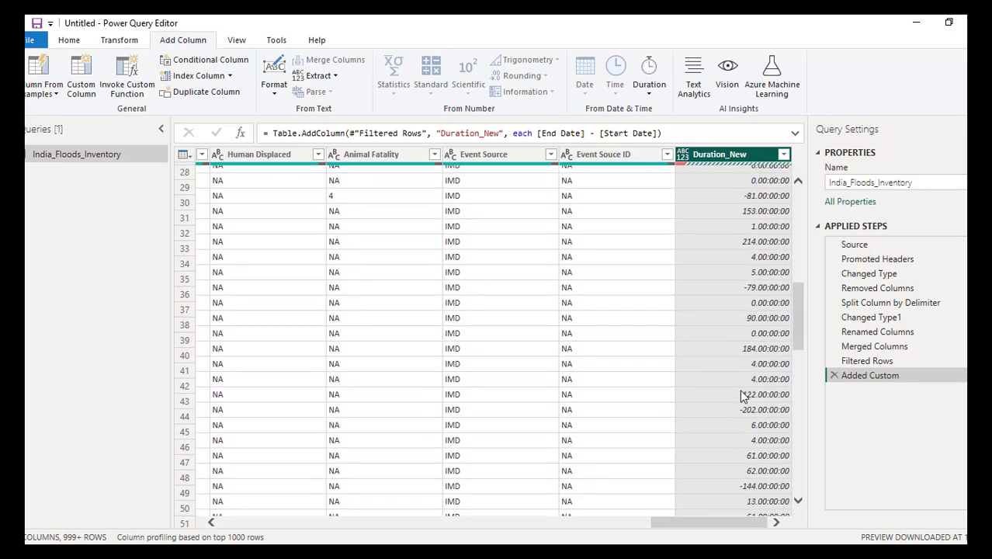
scroll(739, 366, "up", 10)
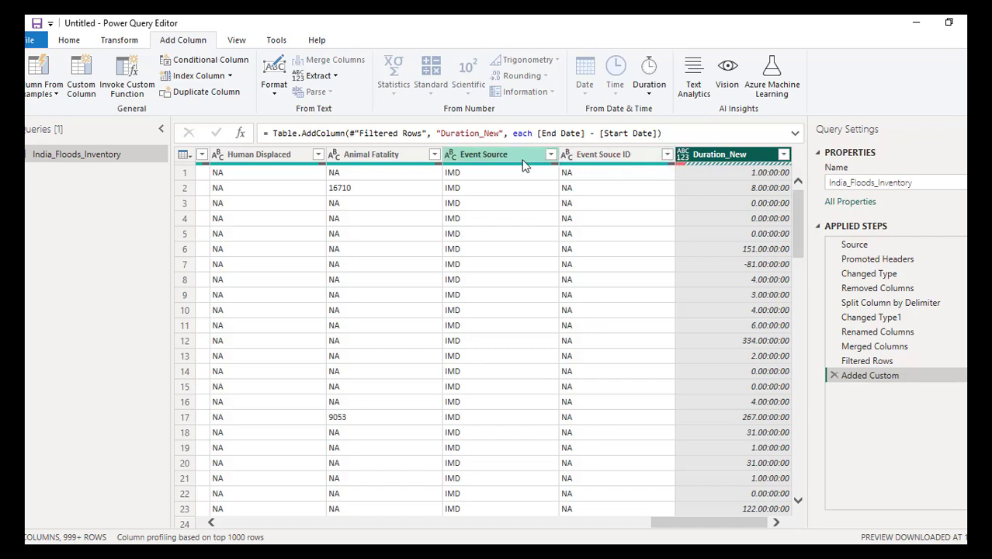
left_click(681, 155)
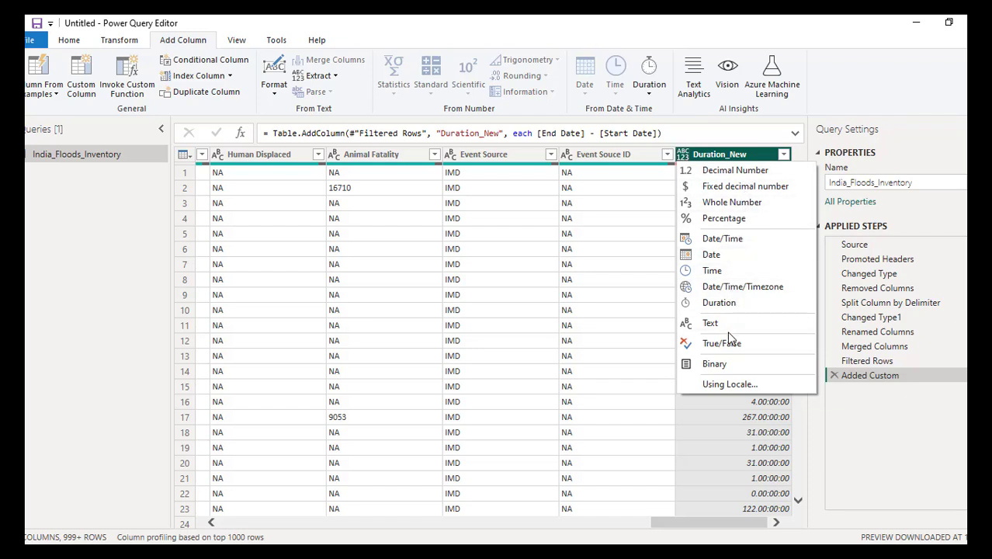
left_click(733, 203)
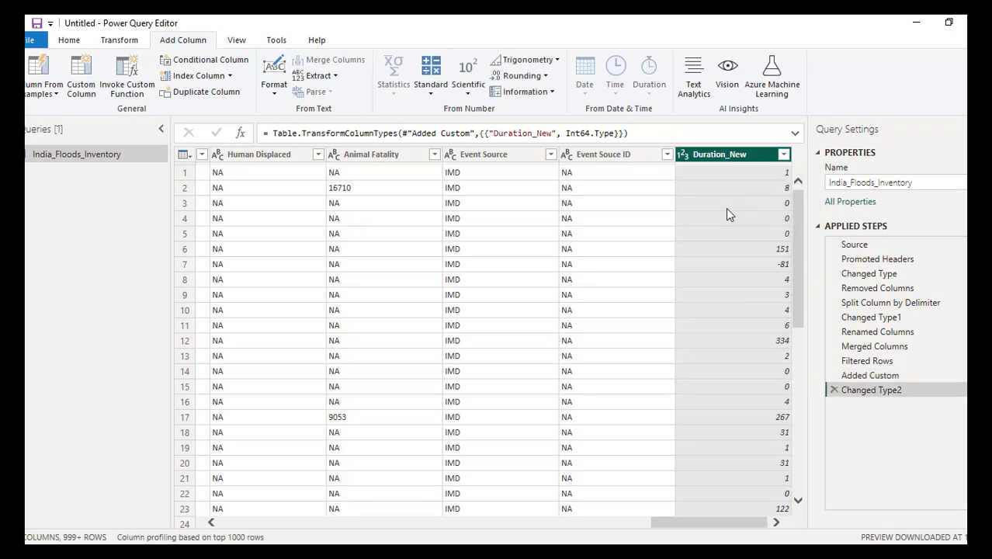
- Examine the Duration_New column for rows with negative durations
scroll(752, 373, "down", 5)
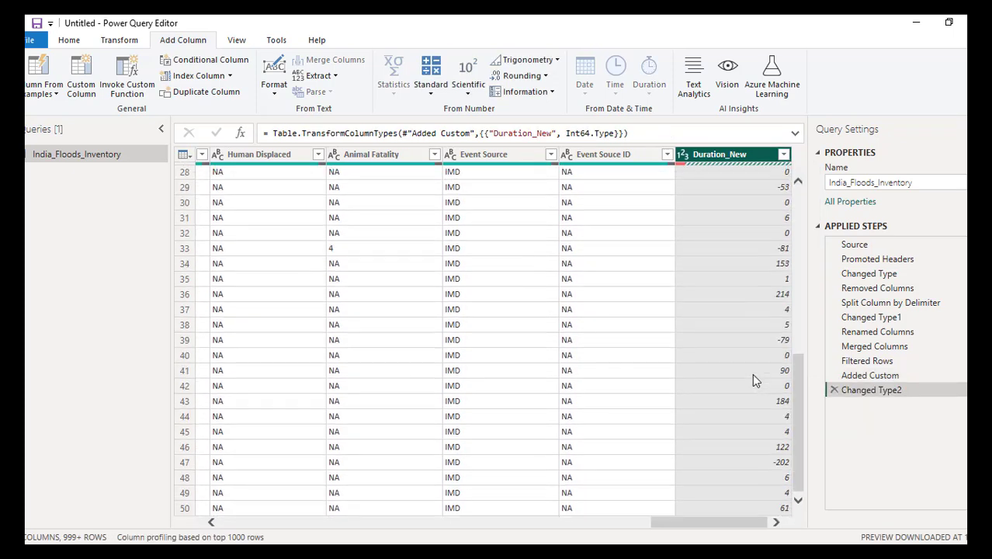
scroll(750, 365, "up", 5)
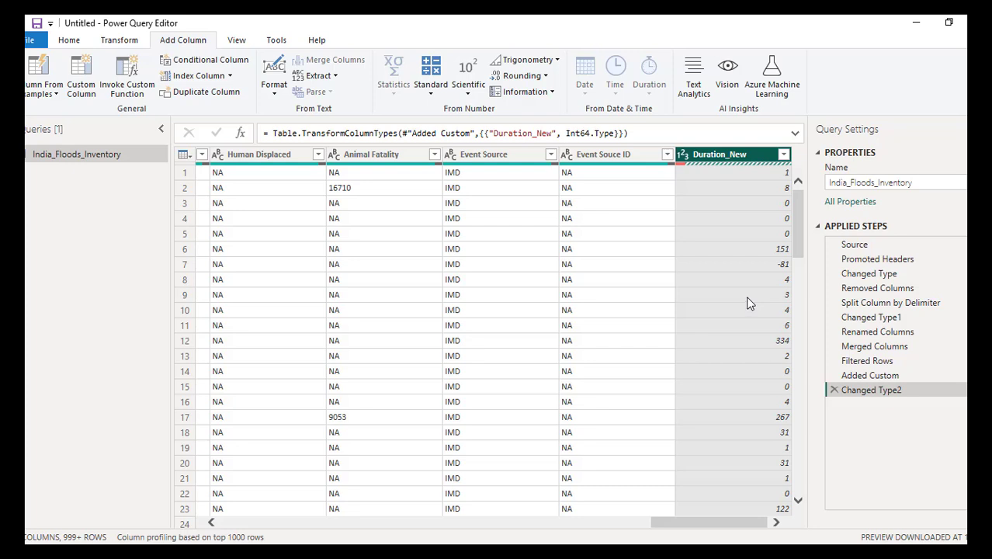
left_click(749, 303)
left_click(750, 264)
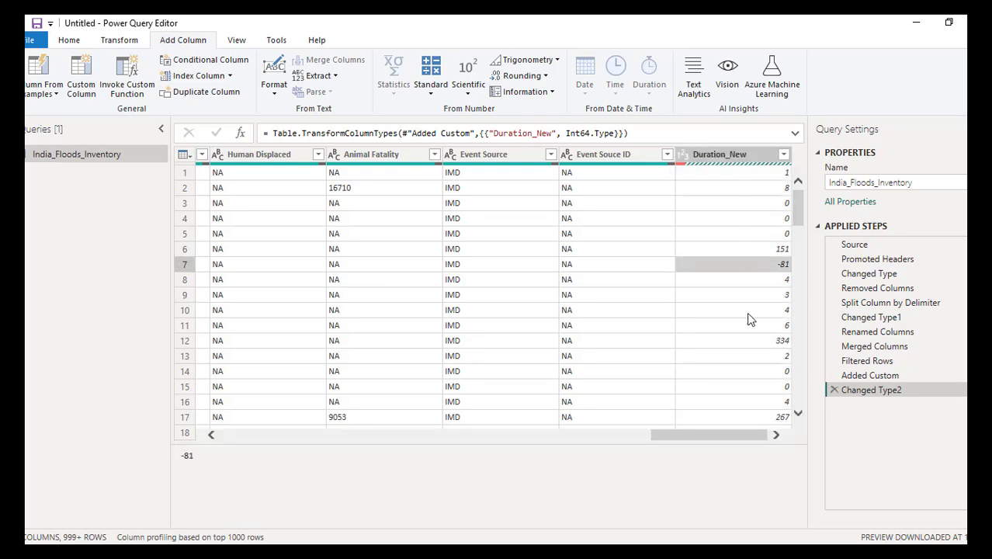
scroll(749, 341, "down", 5)
scroll(747, 342, "down", 3)
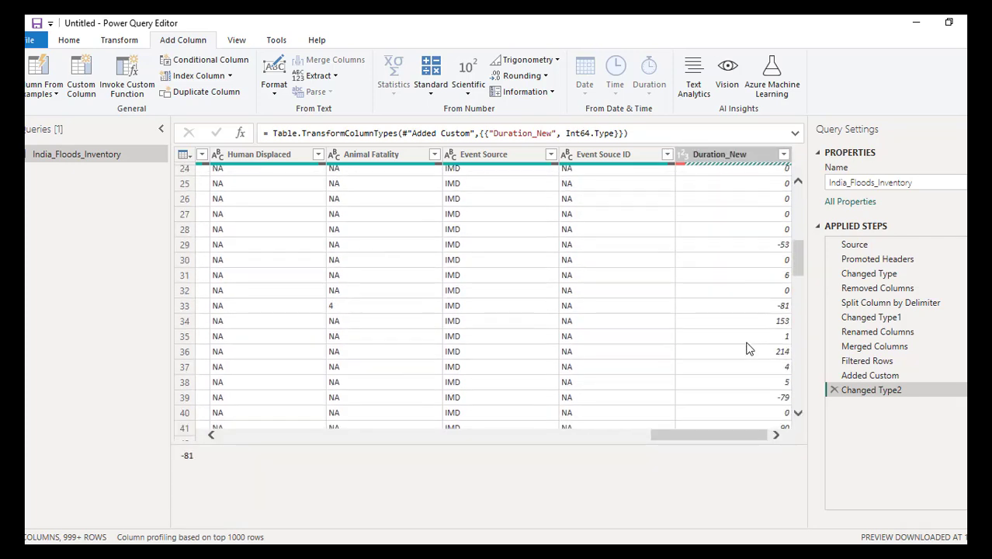
left_click(742, 248)
left_click(744, 310)
scroll(746, 319, "down", 4)
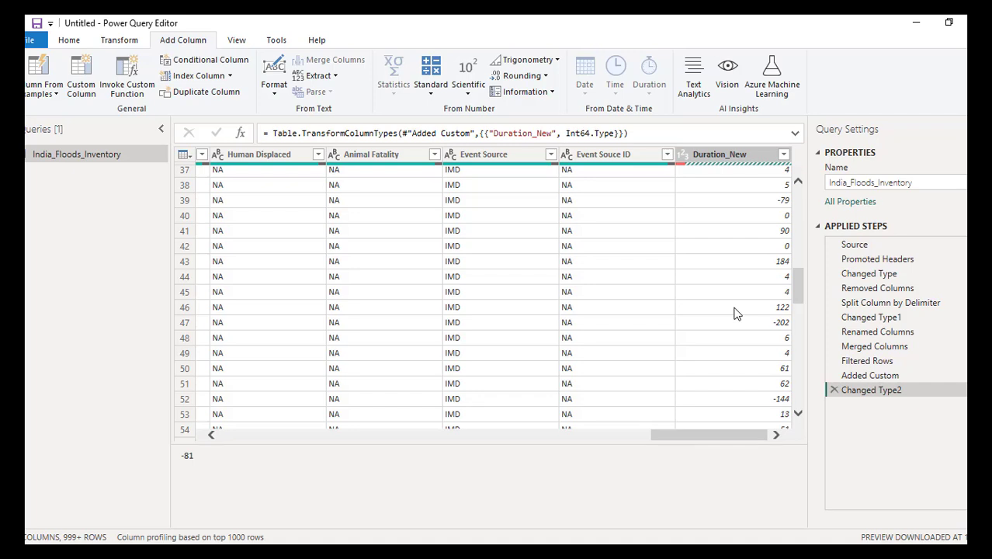
left_click(751, 325)
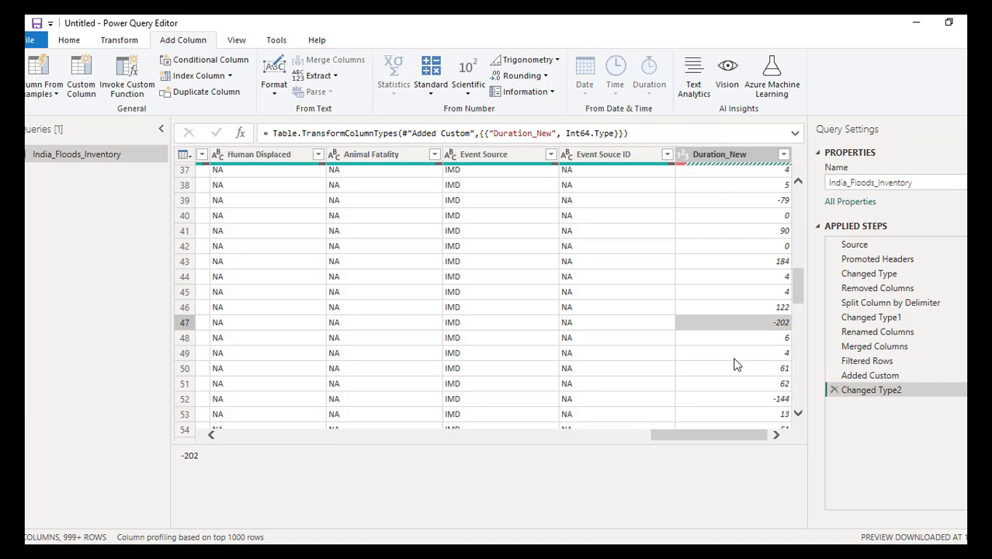
- Transform the Duration_New column's numbers to their absolute values
left_click(711, 158)
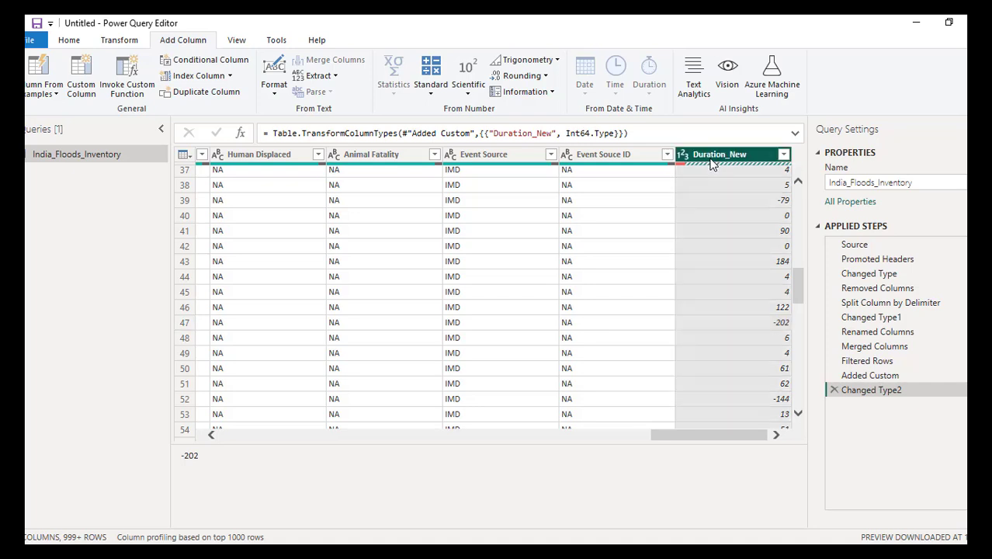
left_click(274, 93)
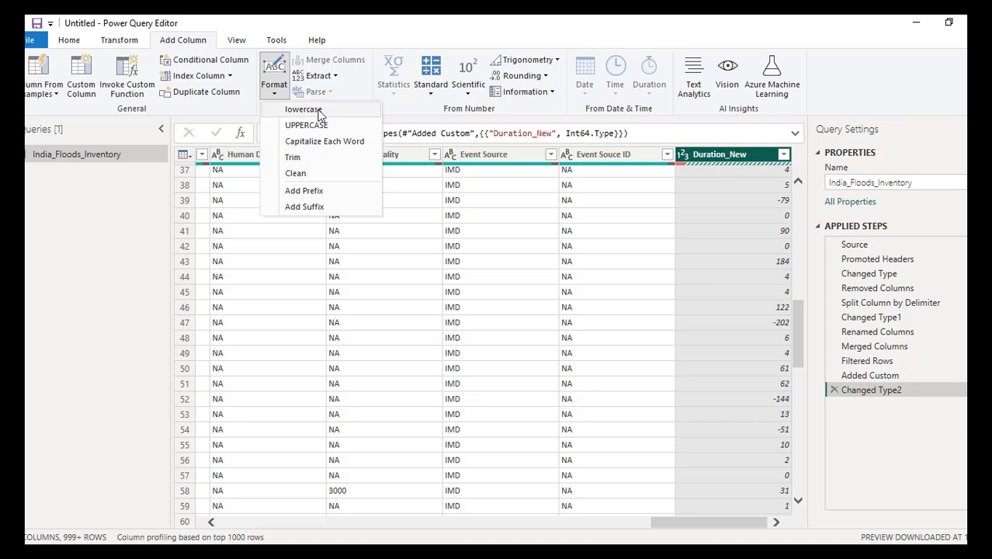
left_click(458, 24)
right_click(706, 159)
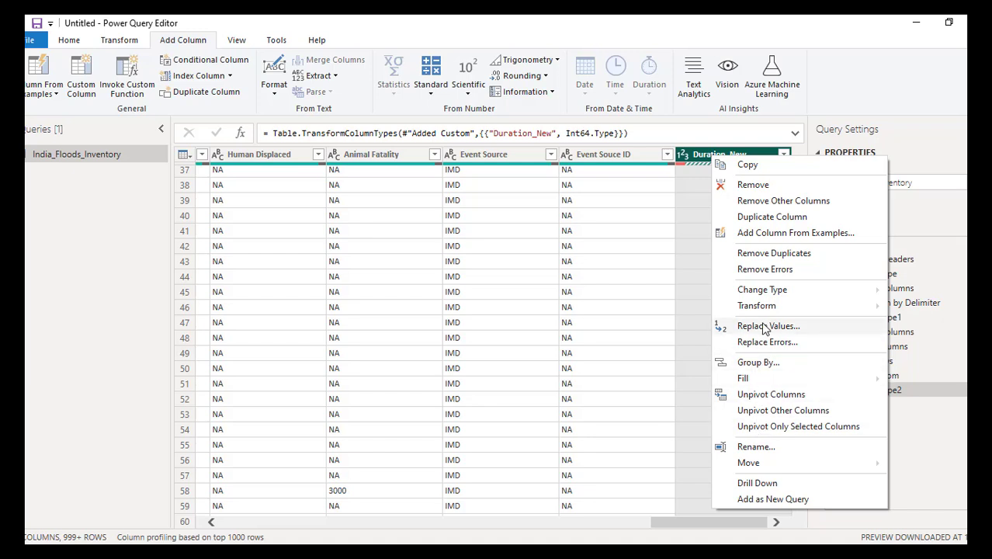
mouse_move(768, 296)
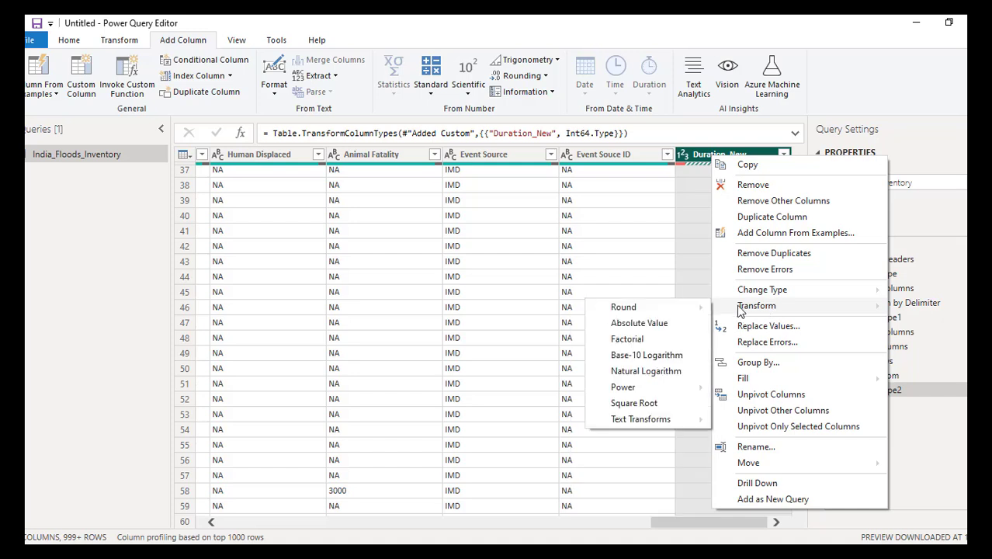
mouse_move(657, 313)
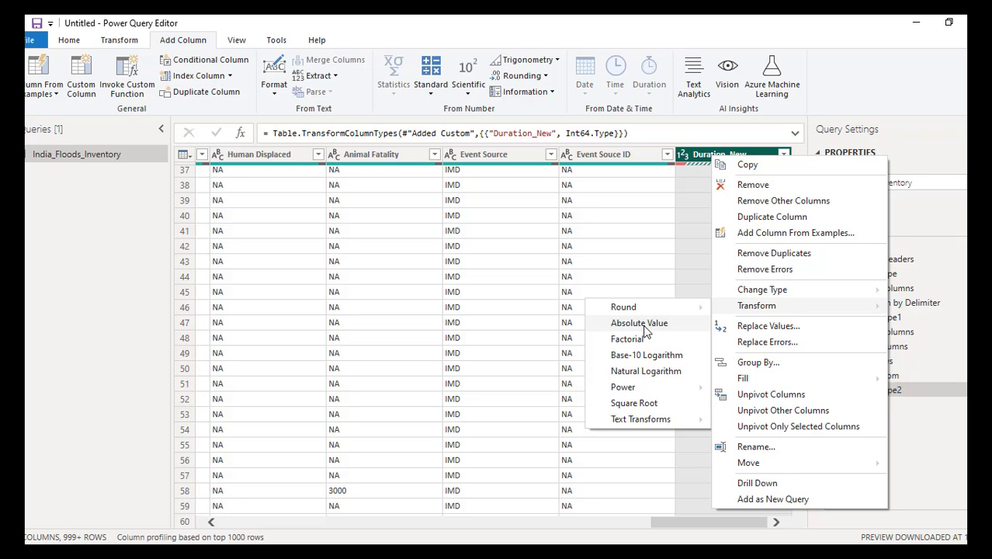
left_click(644, 326)
mouse_move(800, 262)
left_mouse_down()
mouse_move(805, 438)
mouse_move(800, 260)
left_mouse_up()
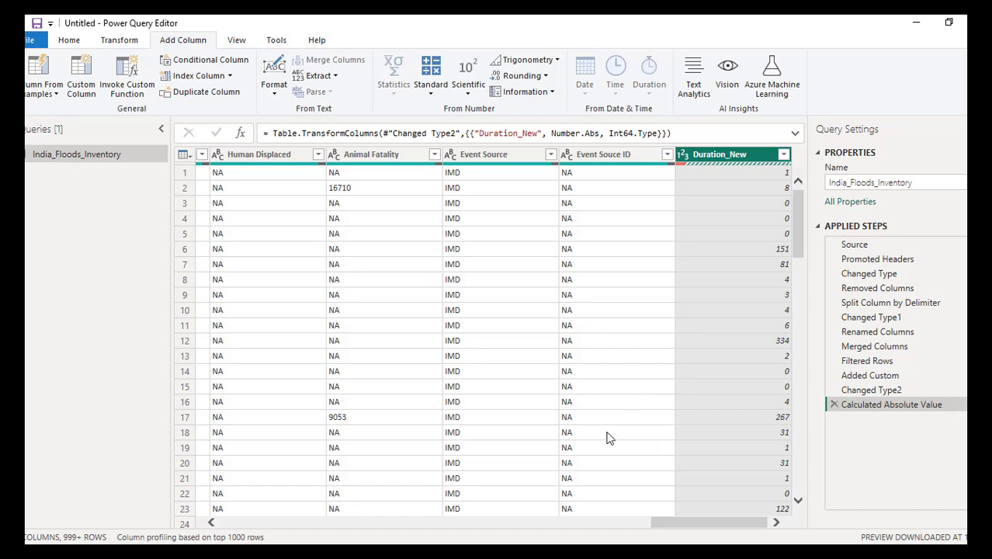
left_click(682, 158)
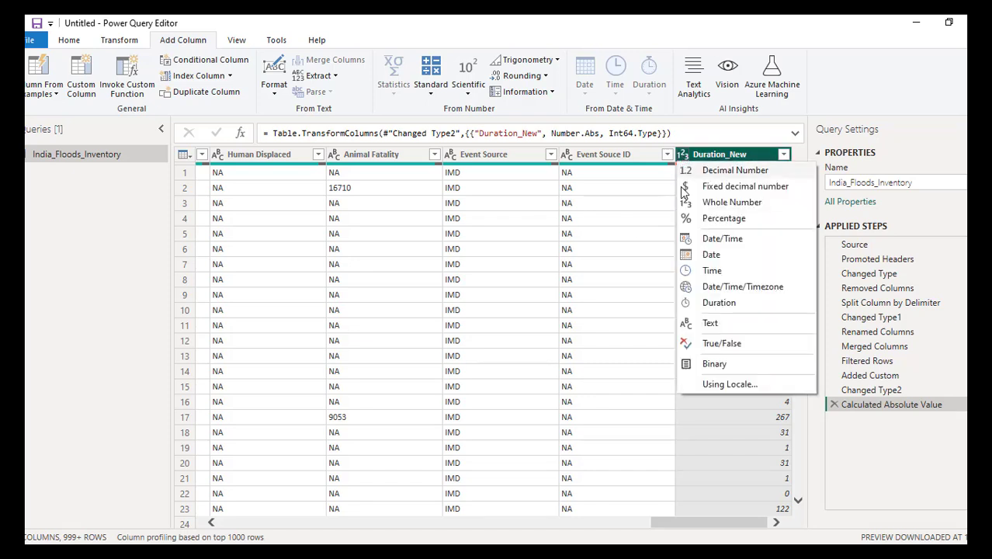
left_click(614, 250)
- Inspect the Latitude column's quality, its cells and the distinct values listed in its filter, leaving the filter unchanged
left_click(620, 437)
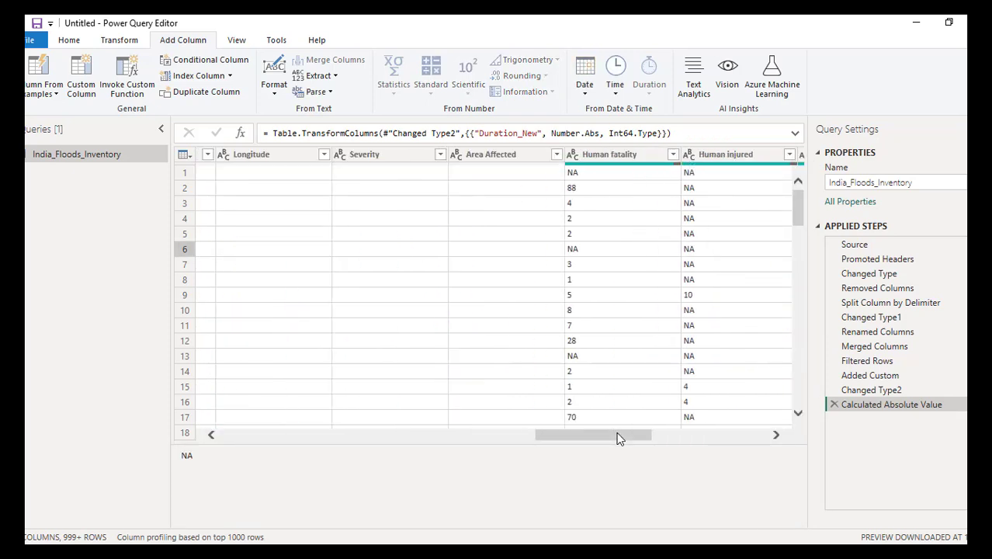
left_click_drag(620, 436, 556, 434)
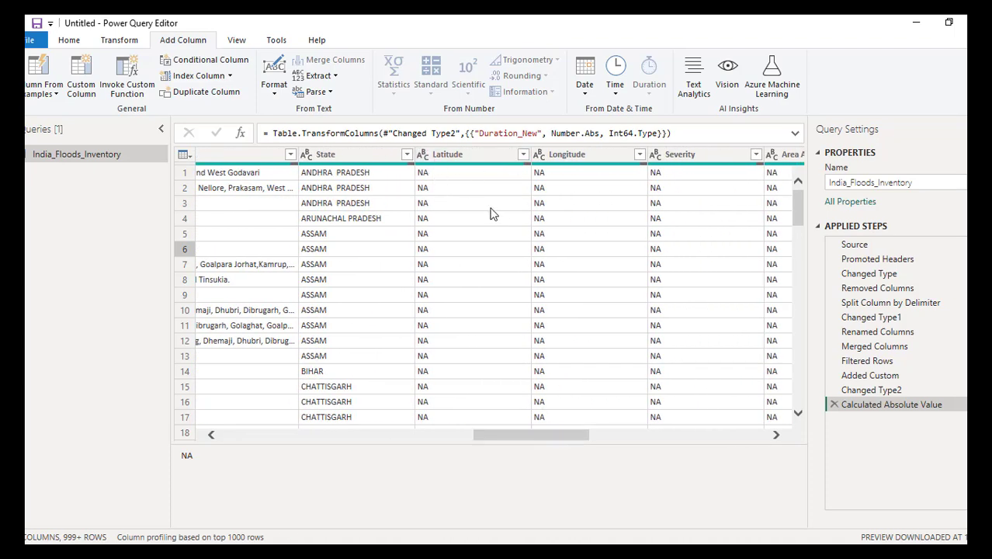
left_click(452, 204)
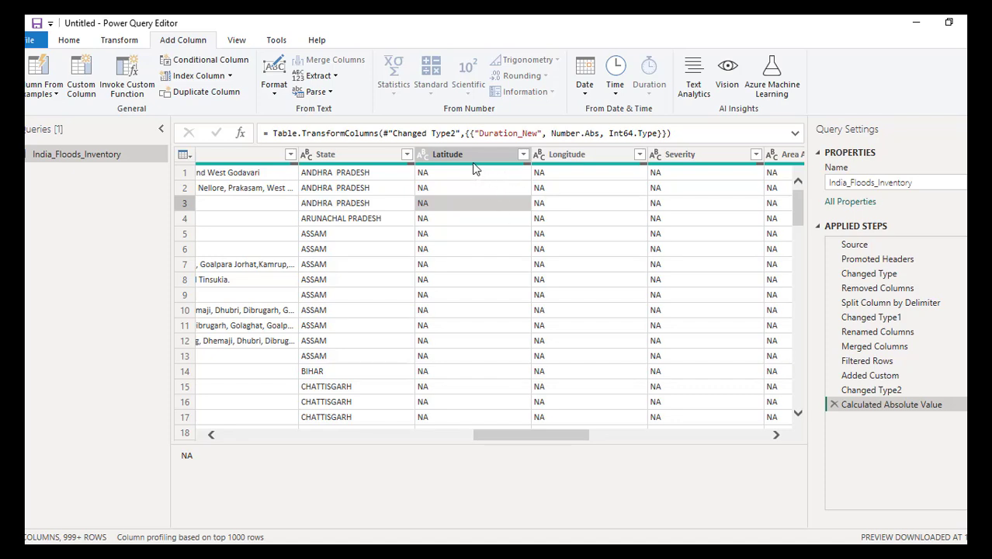
mouse_move(512, 165)
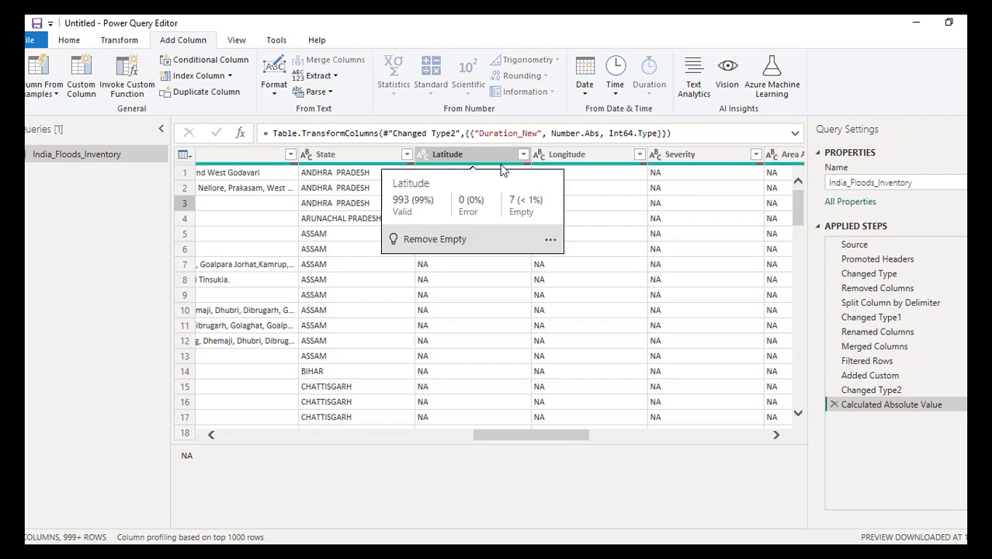
left_click(490, 295)
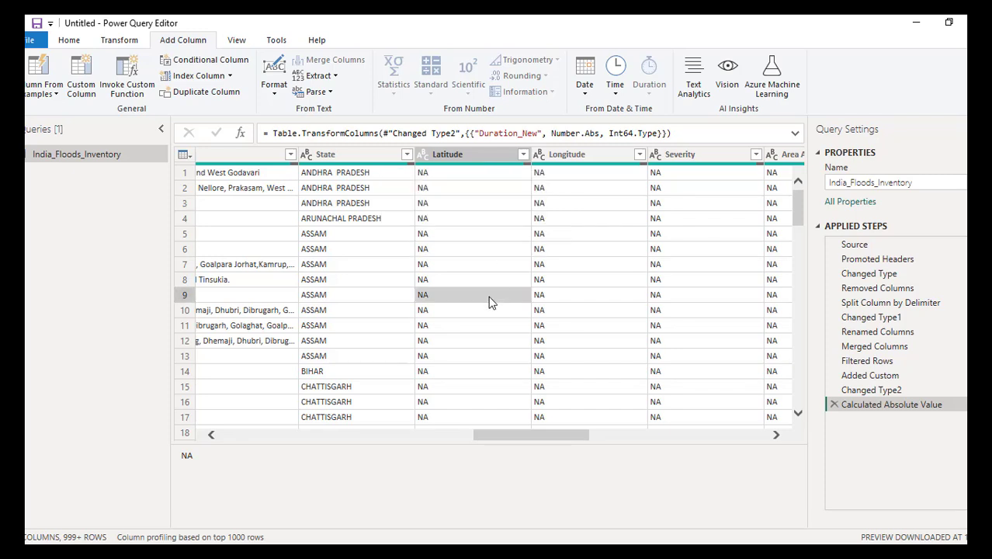
left_click(473, 342)
left_click(521, 154)
left_click(523, 154)
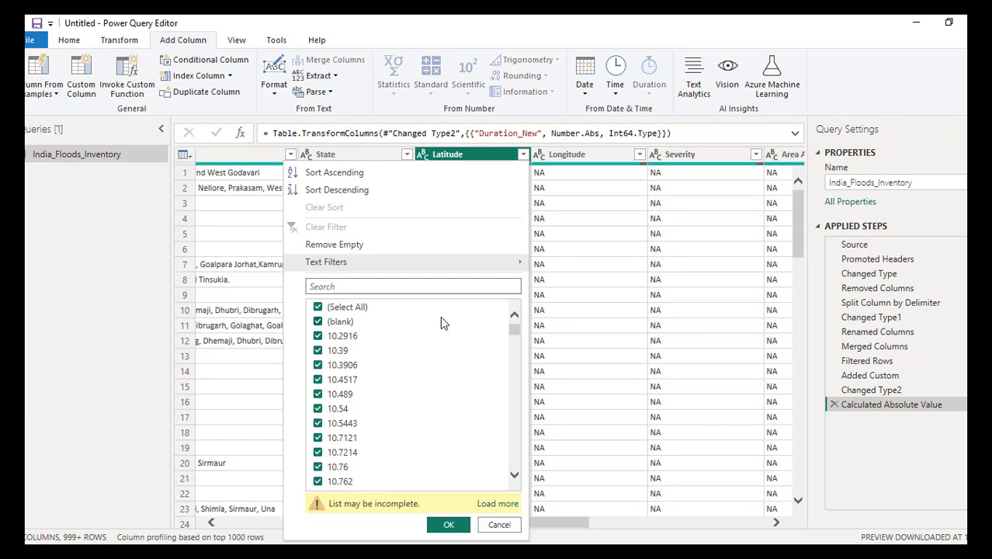
left_click_drag(515, 329, 511, 397)
left_click(497, 525)
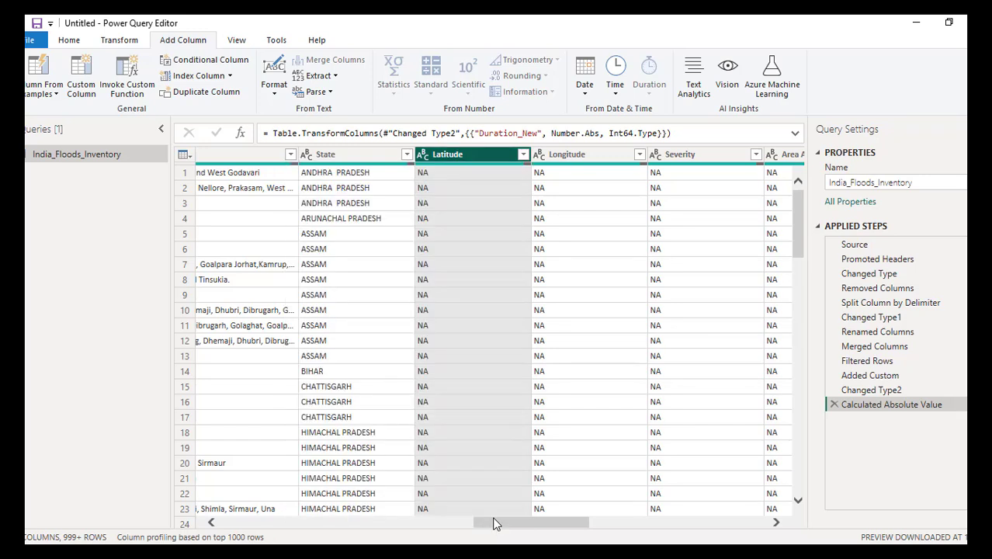
- Change the data type of the Latitude and Longitude columns to Decimal Number
left_click(462, 237)
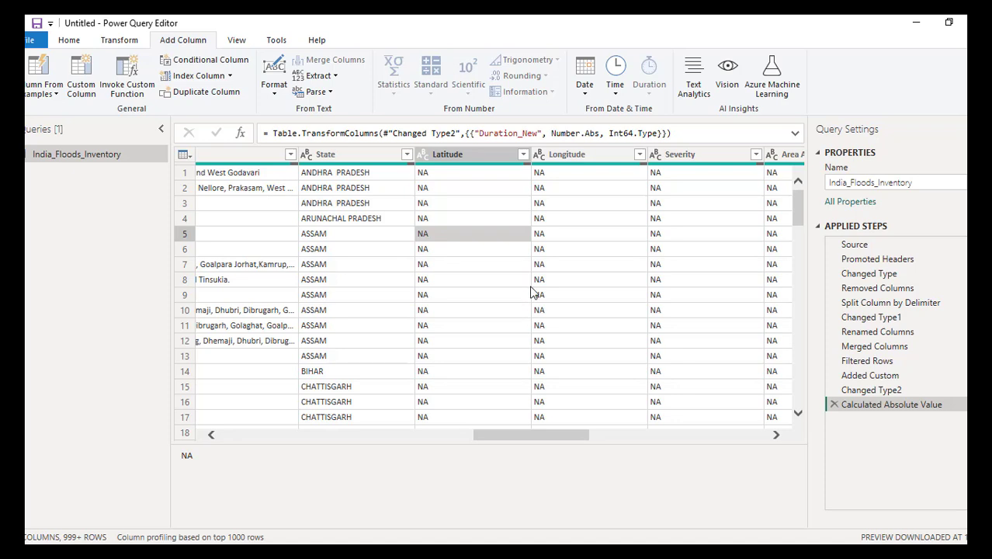
left_click(422, 156)
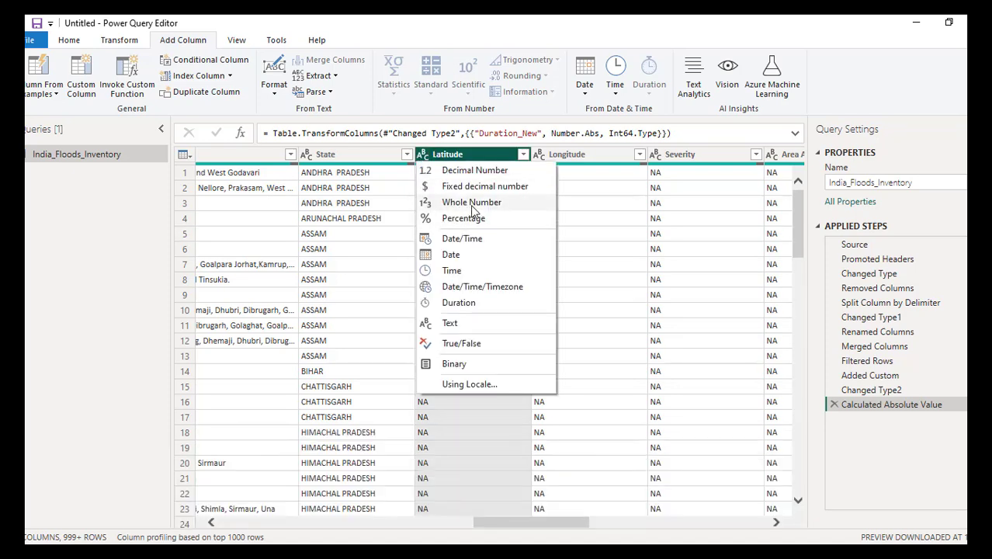
left_click(477, 172)
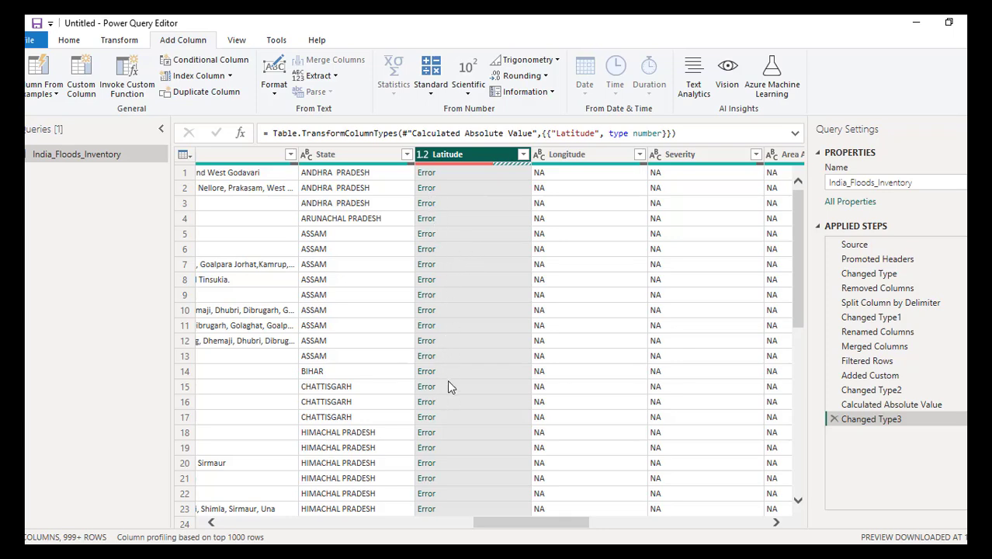
scroll(447, 386, "down", 3)
scroll(447, 386, "up", 3)
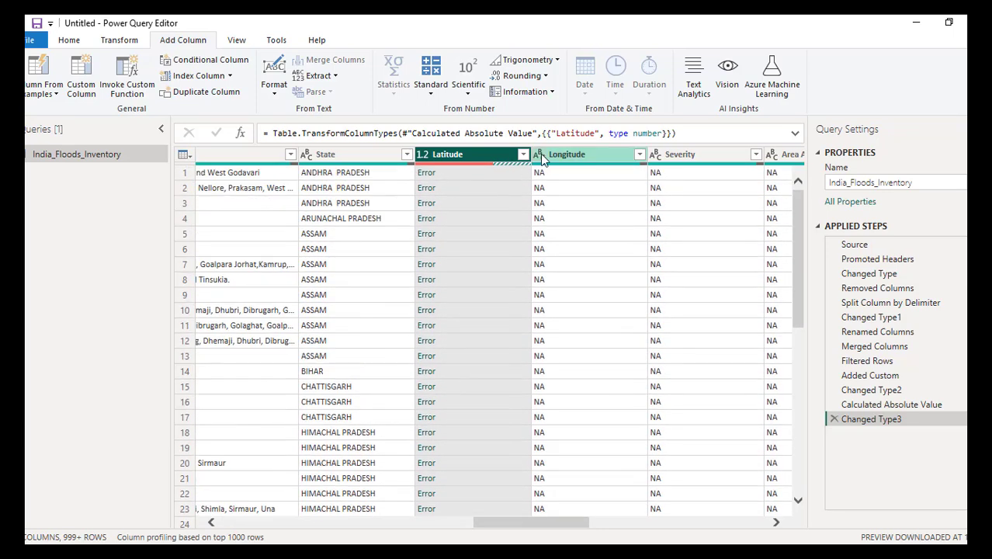
left_click(540, 154)
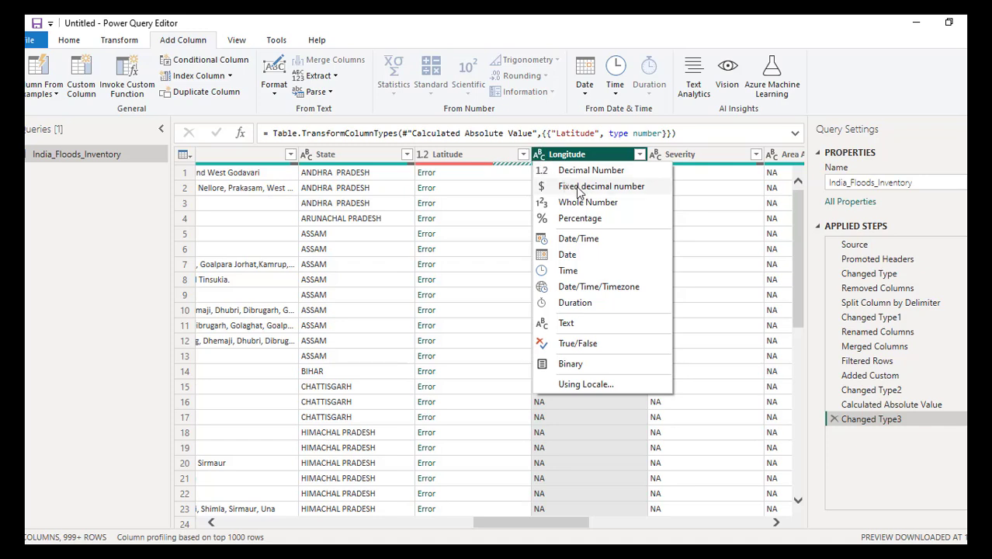
left_click(578, 170)
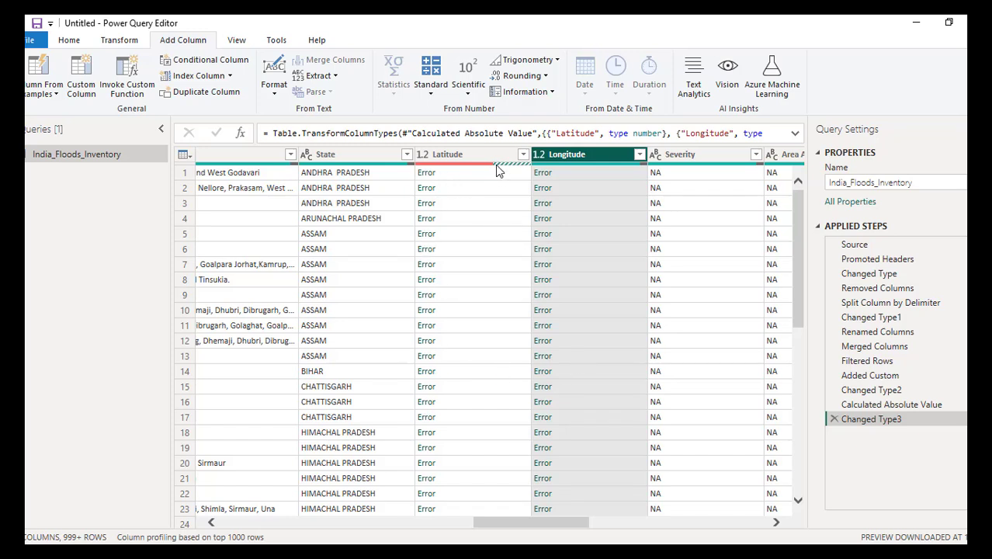
mouse_move(497, 167)
left_click_drag(510, 519, 336, 518)
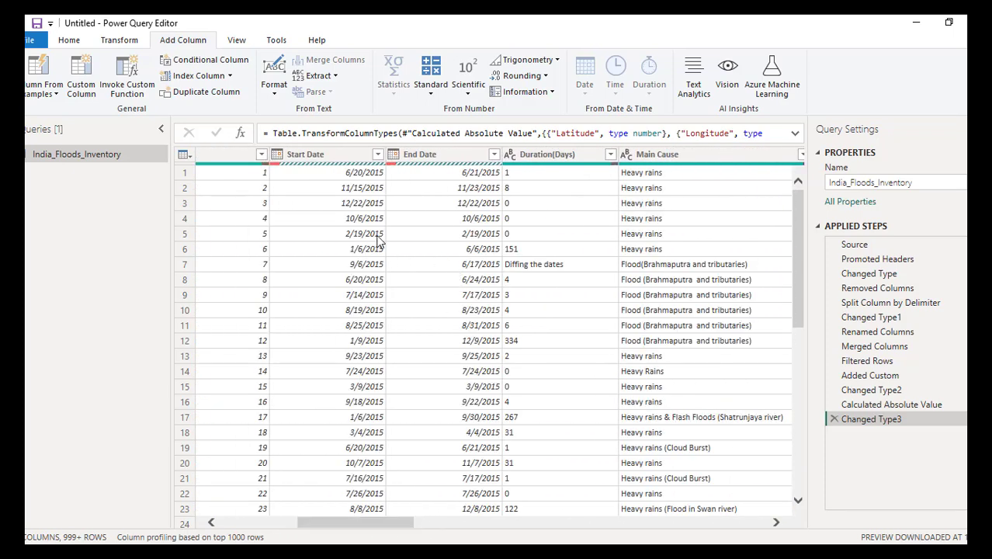
left_click(510, 154)
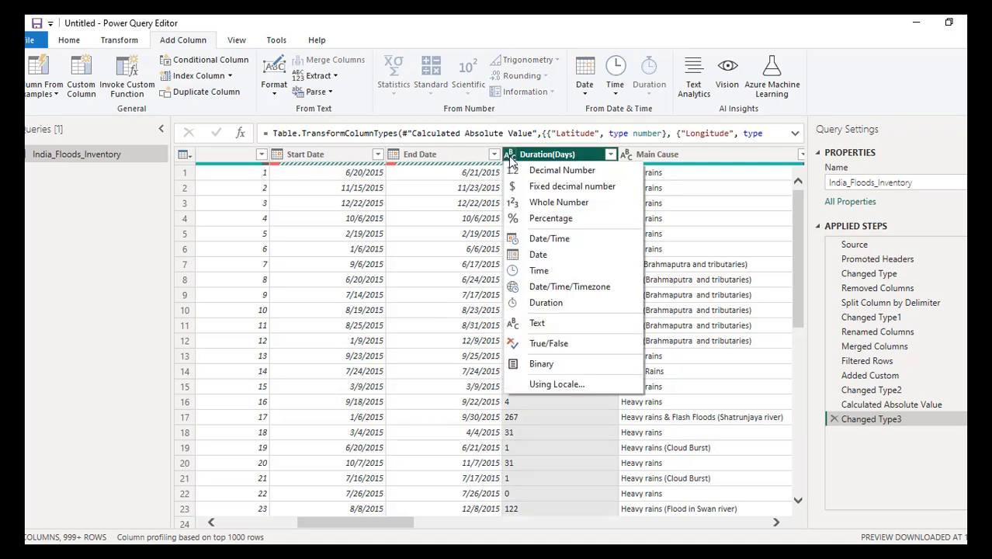
left_click(566, 44)
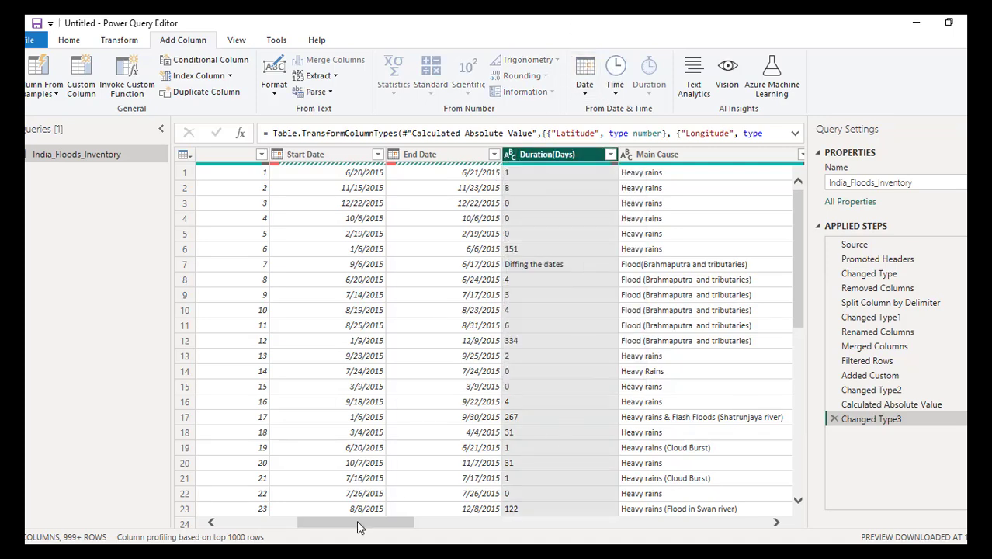
- Compare the Duration_New values with the original duration values and remove the Duration(Days) column
left_click_drag(359, 525, 771, 524)
left_click(760, 247)
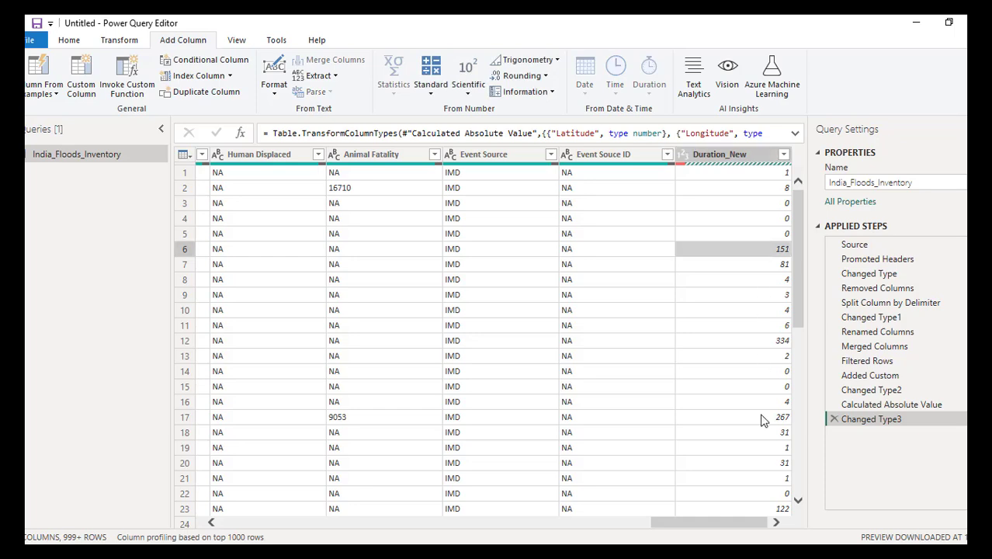
left_click(762, 432)
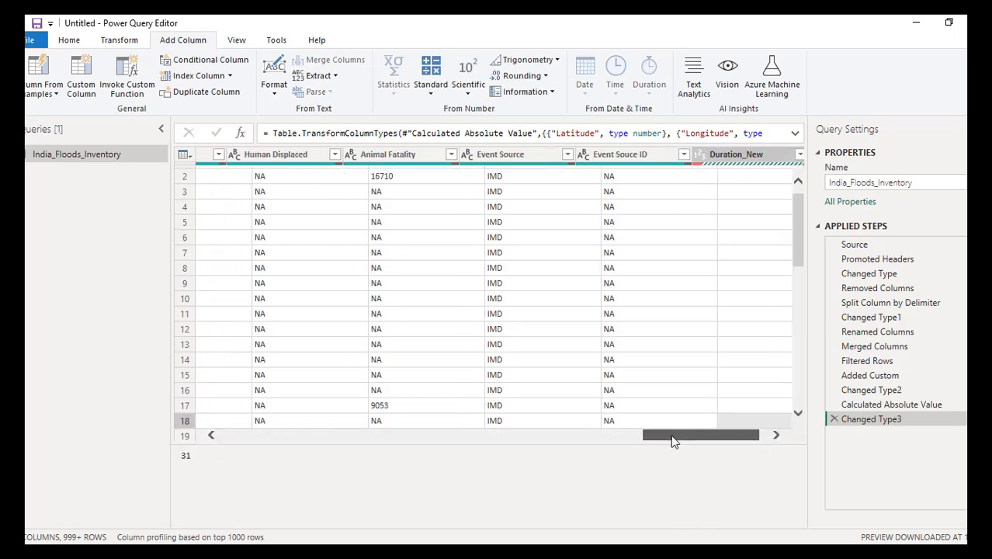
left_click_drag(673, 436, 405, 437)
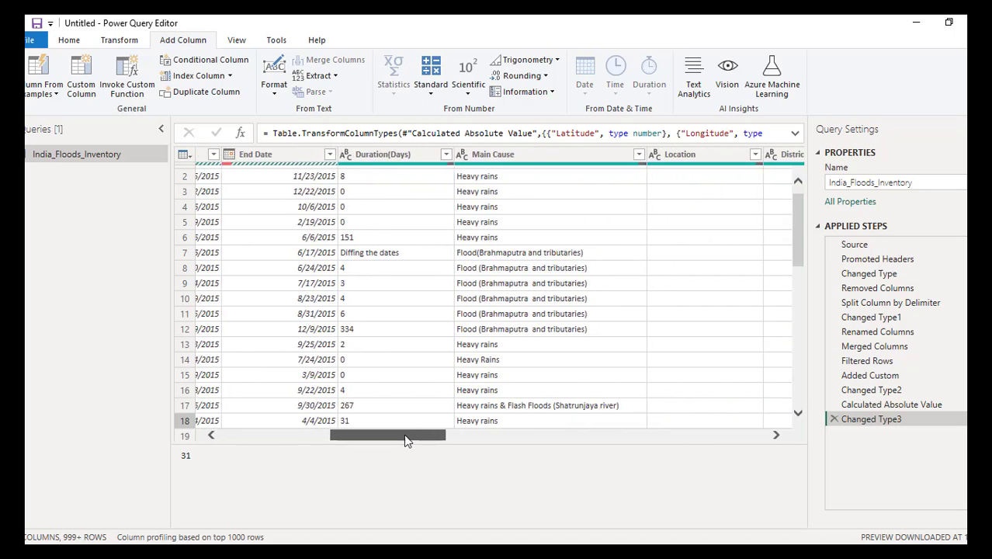
right_click(382, 153)
left_click(415, 180)
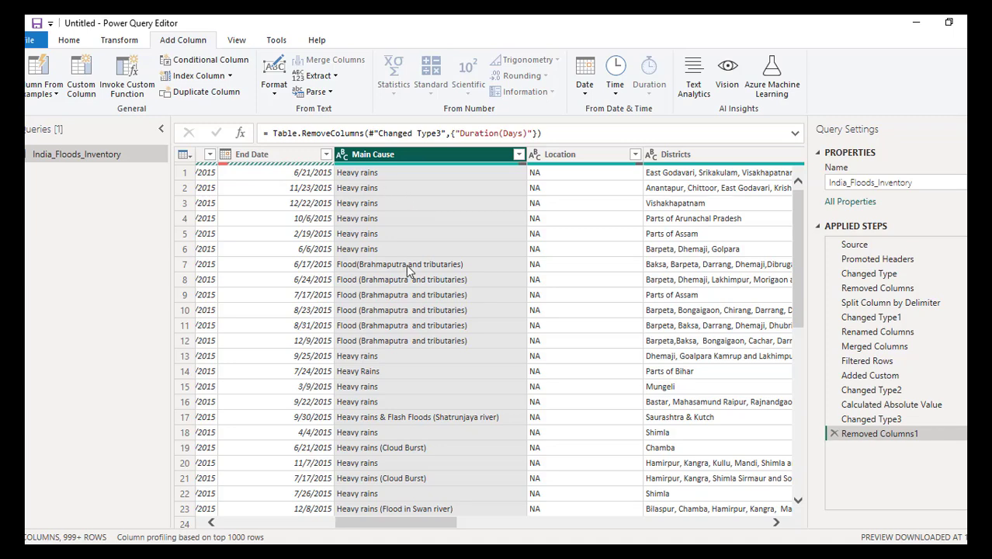
- Look through the Main Cause entries down the table to see how differently the flood causes are worded
left_click(402, 307)
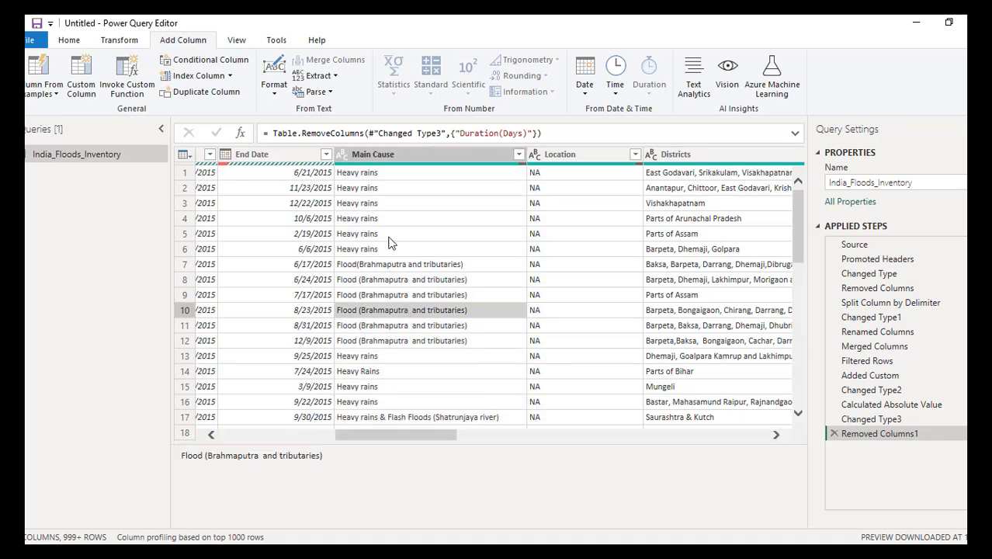
left_click(376, 204)
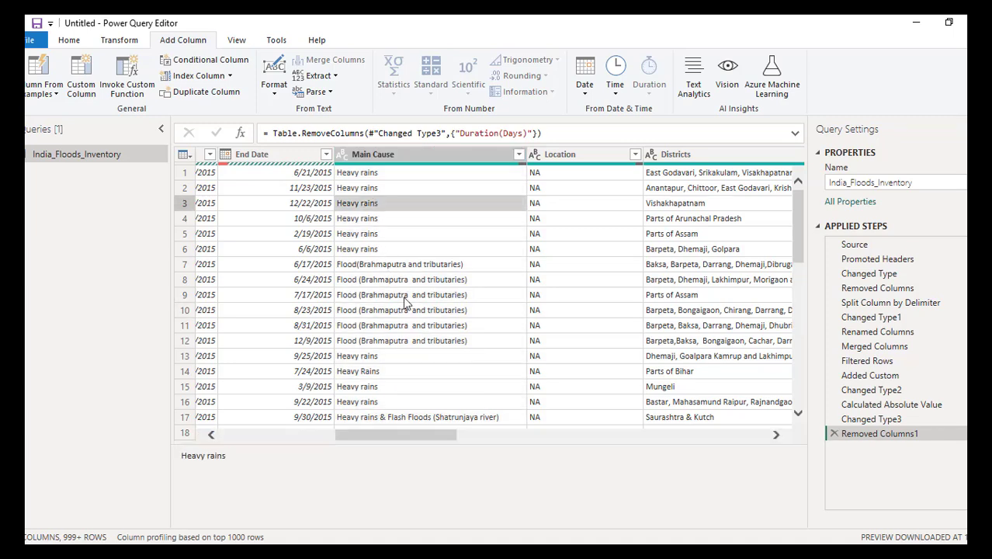
scroll(405, 302, "down", 5)
left_click(357, 243)
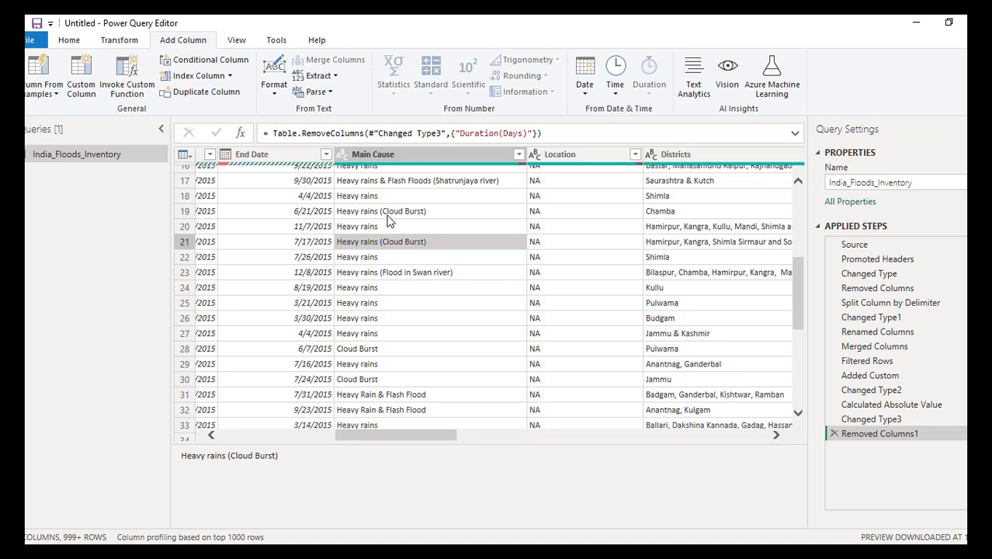
scroll(420, 321, "down", 6)
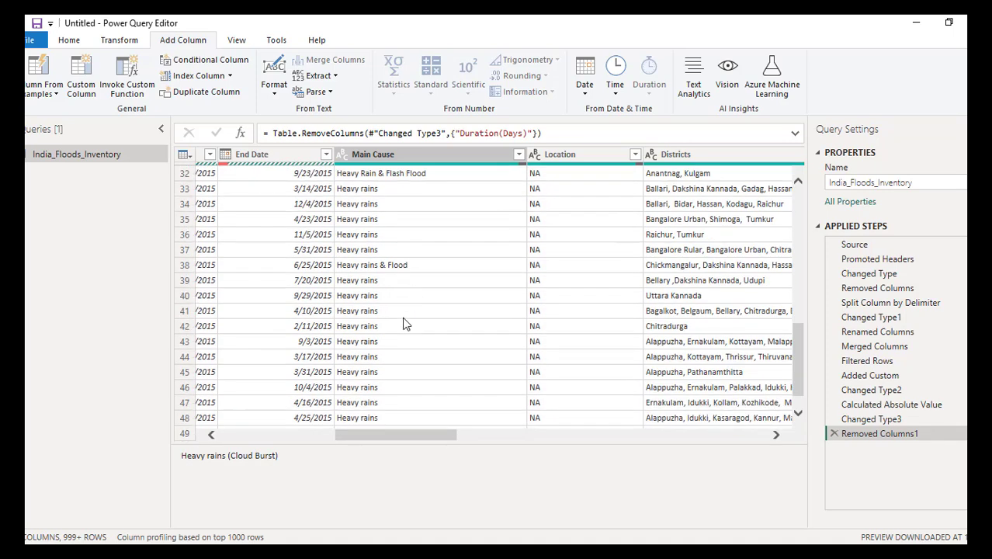
scroll(420, 342, "down", 9)
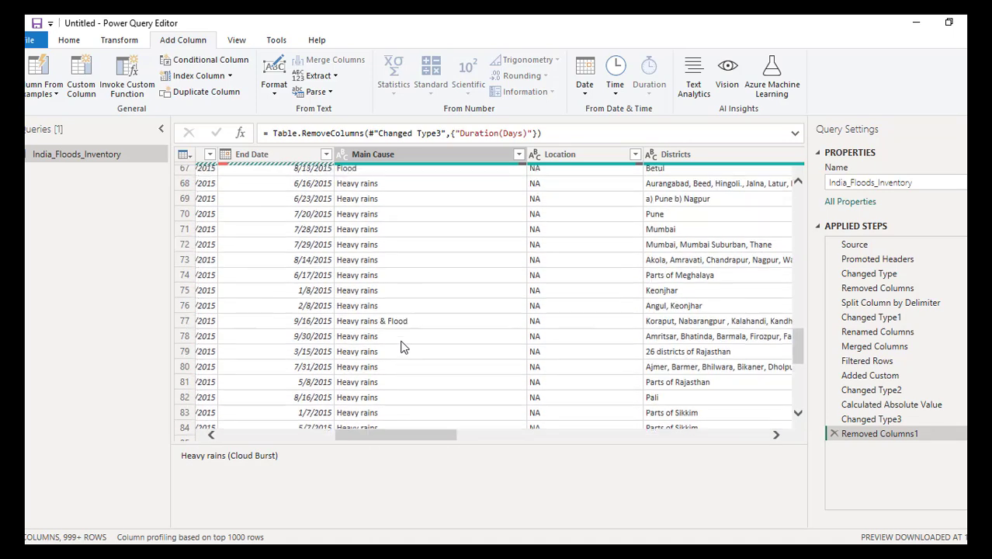
left_click(380, 203)
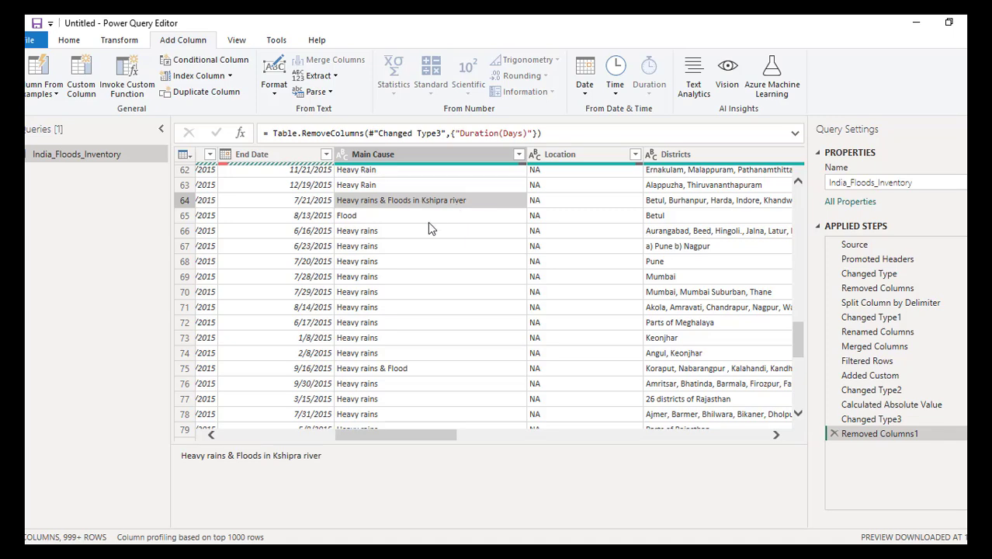
scroll(457, 378, "down", 6)
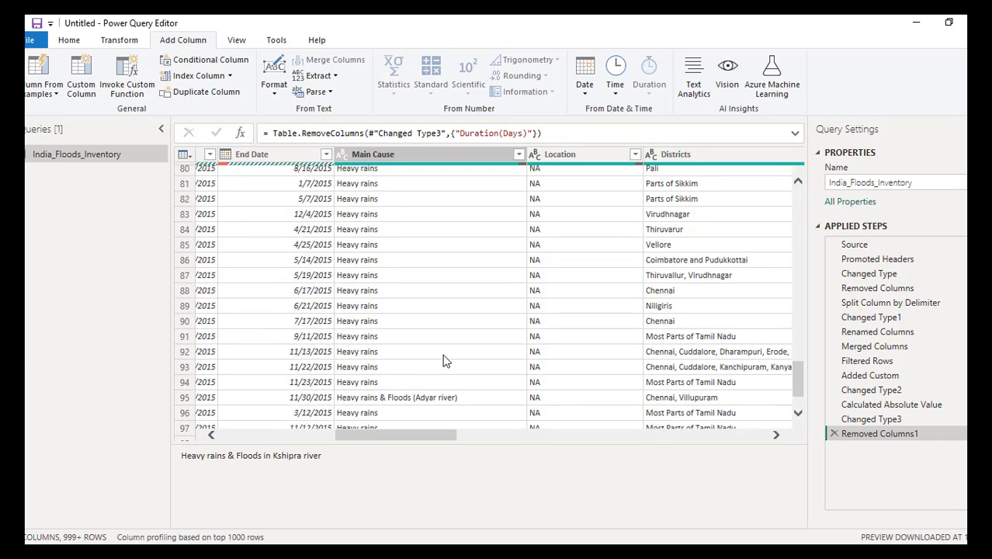
scroll(426, 356, "up", 10)
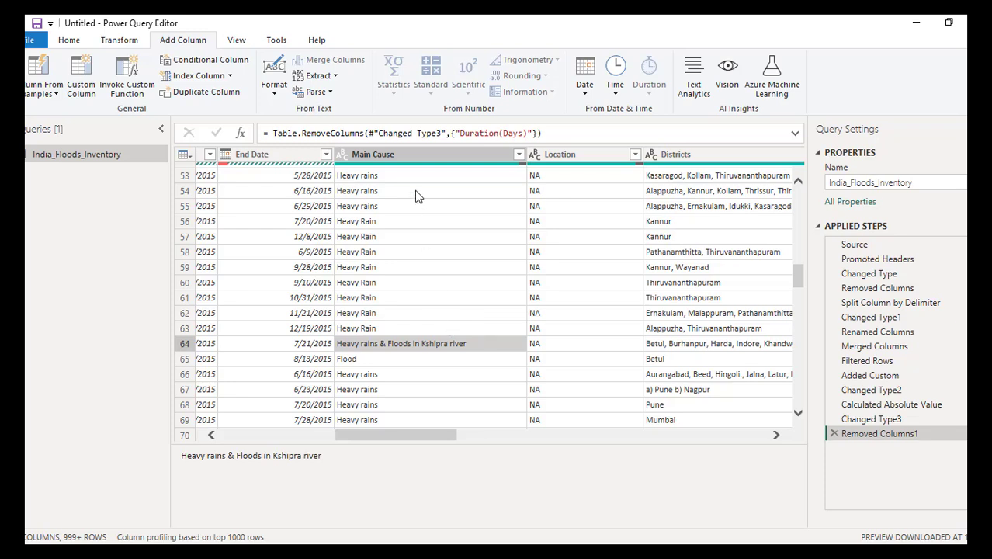
scroll(441, 289, "down", 2)
scroll(441, 289, "down", 4)
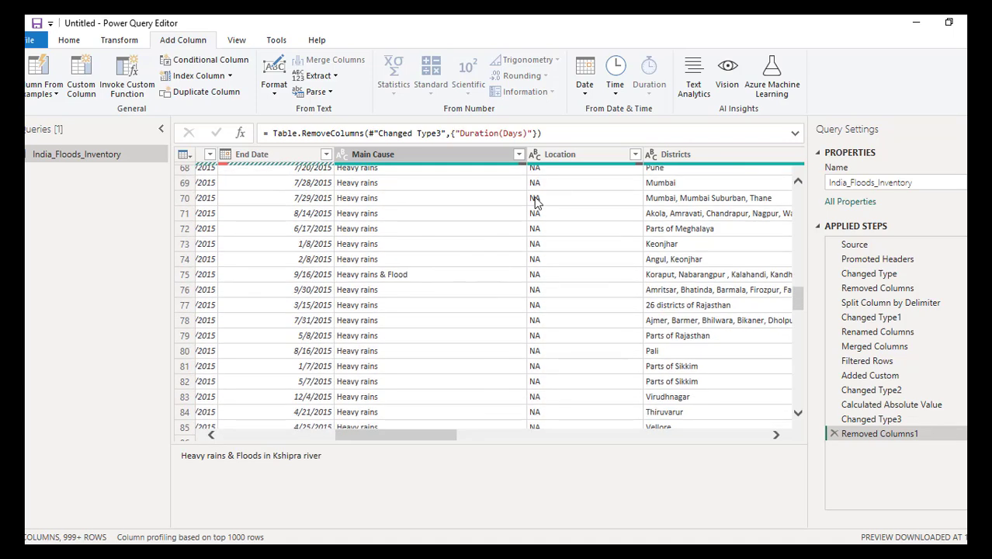
- Review the distinct values in the Main Cause column's filter list, leaving the filter unapplied
left_click(517, 154)
scroll(403, 373, "down", 4)
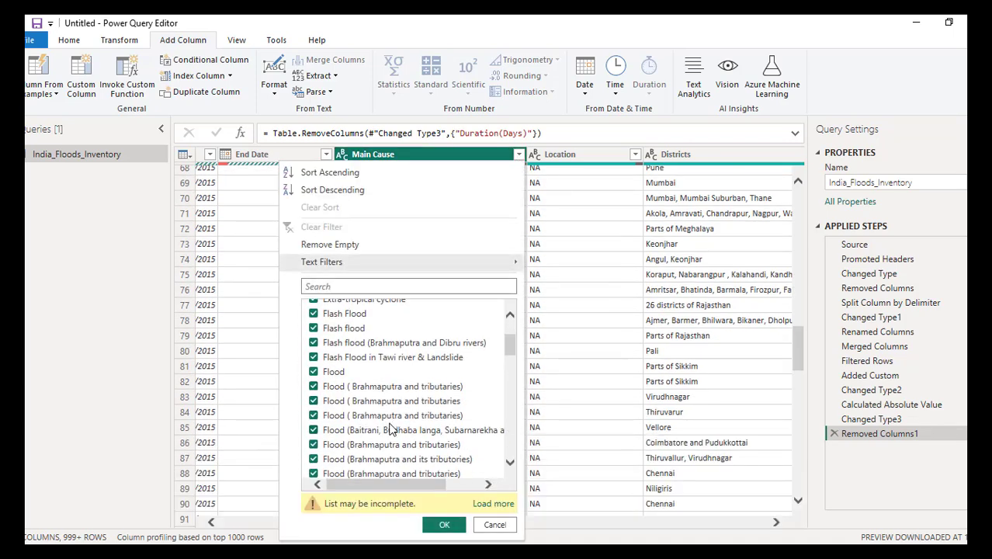
scroll(375, 384, "down", 1)
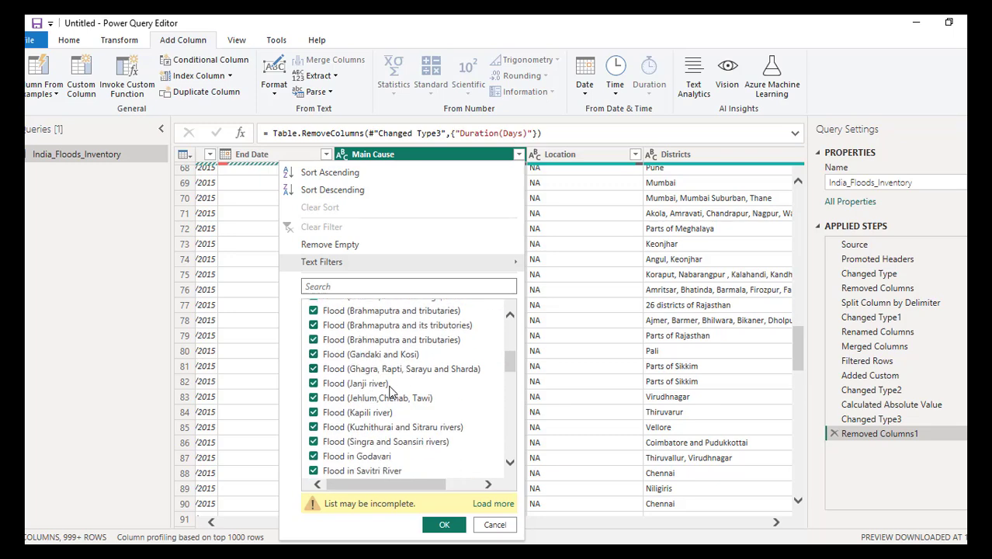
scroll(371, 408, "down", 2)
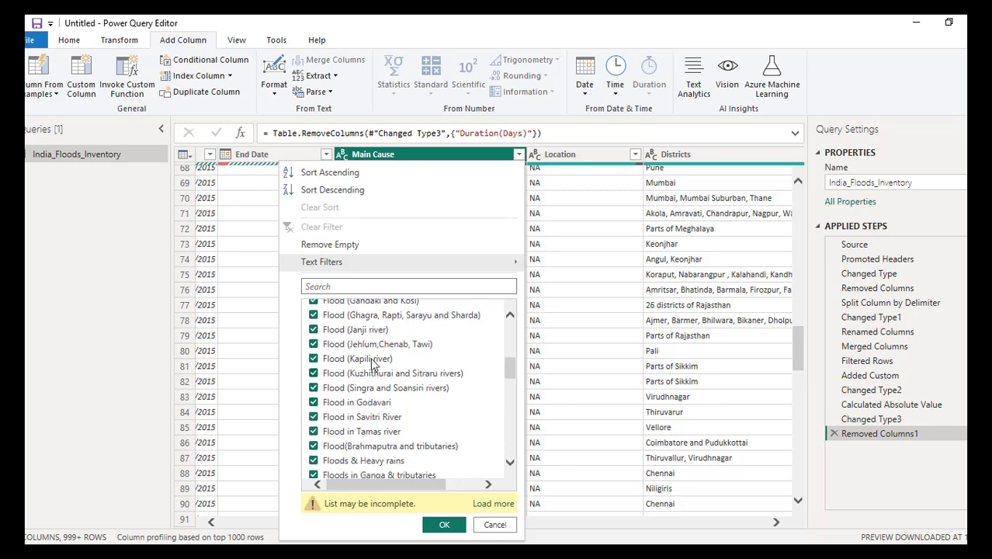
scroll(372, 427, "down", 3)
scroll(380, 416, "down", 3)
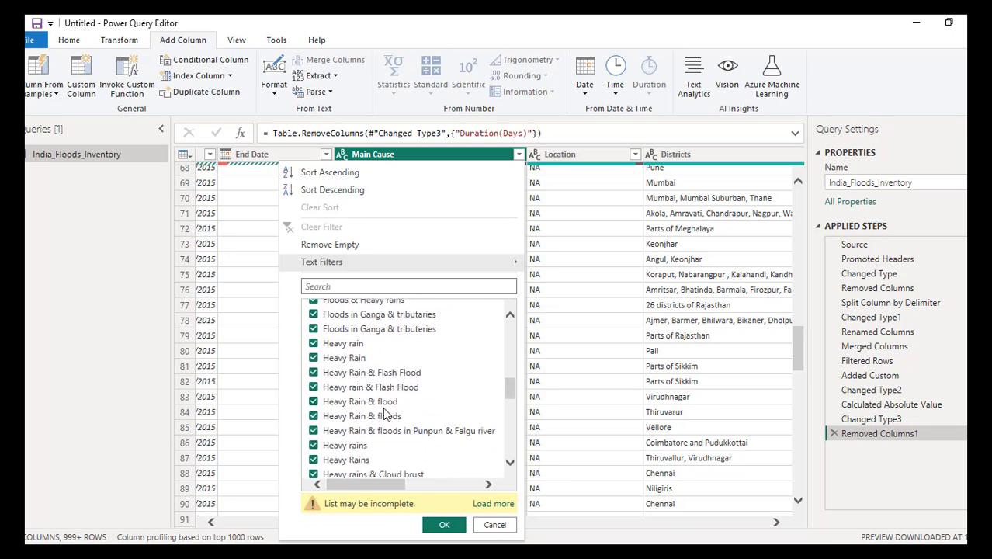
left_click(496, 524)
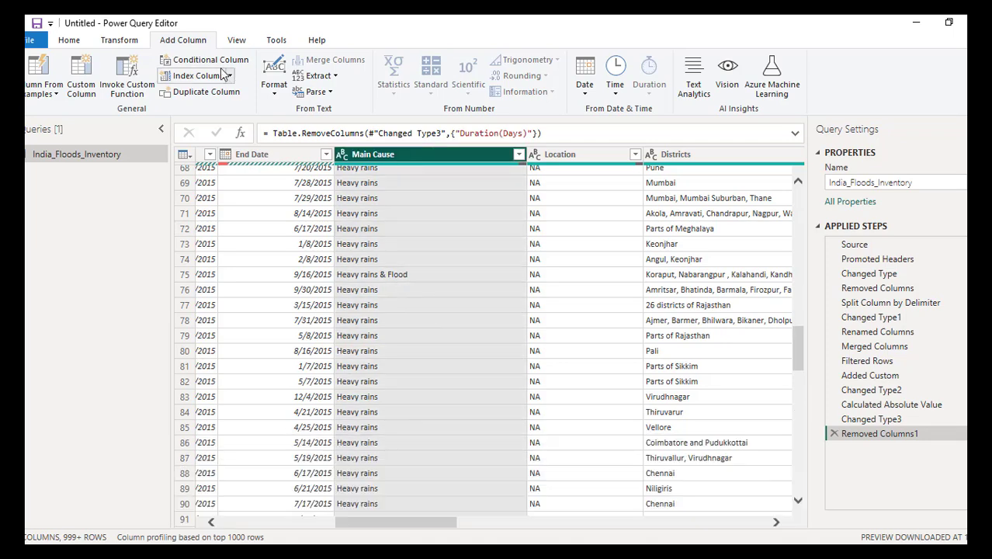
- Split the Main Cause column by the space delimiter at each occurrence
left_click(117, 40)
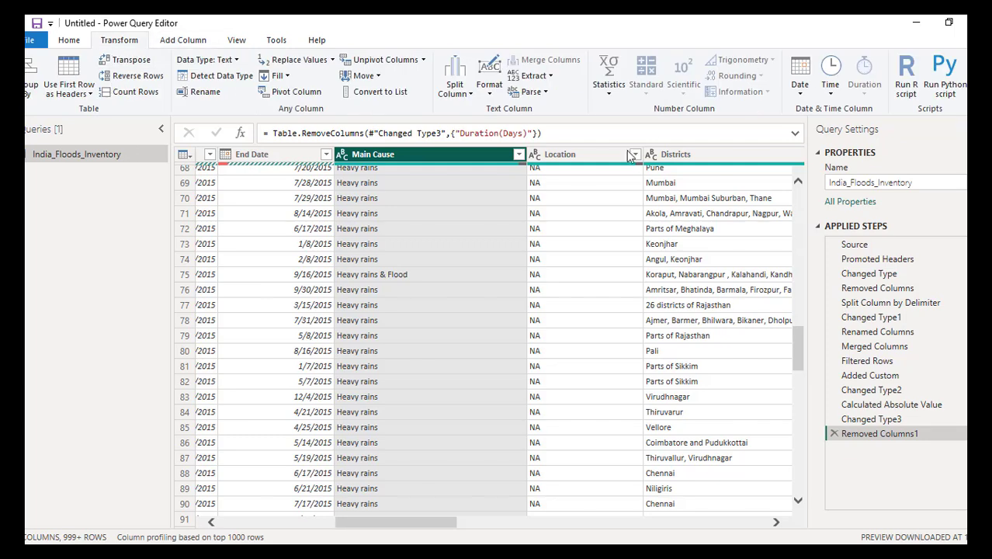
left_click(463, 98)
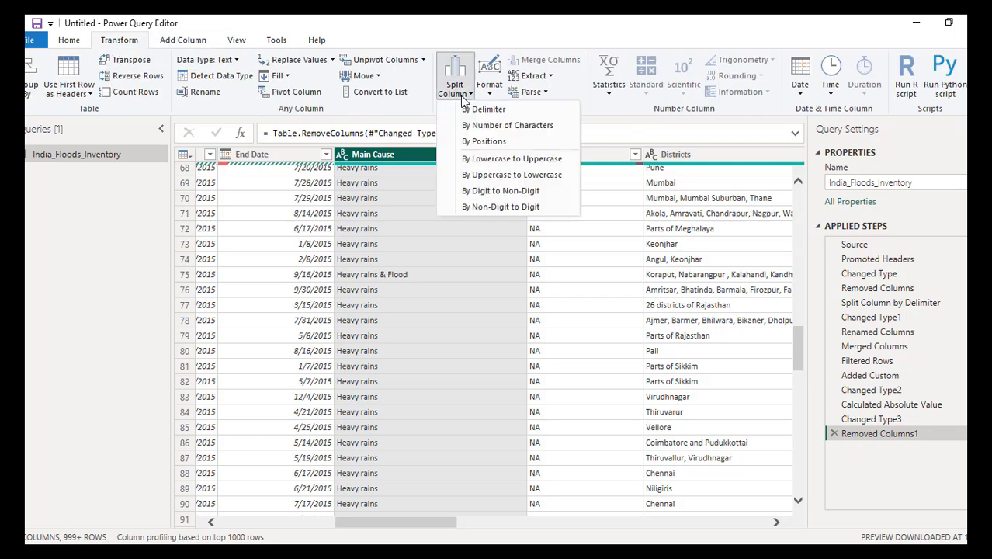
left_click(510, 115)
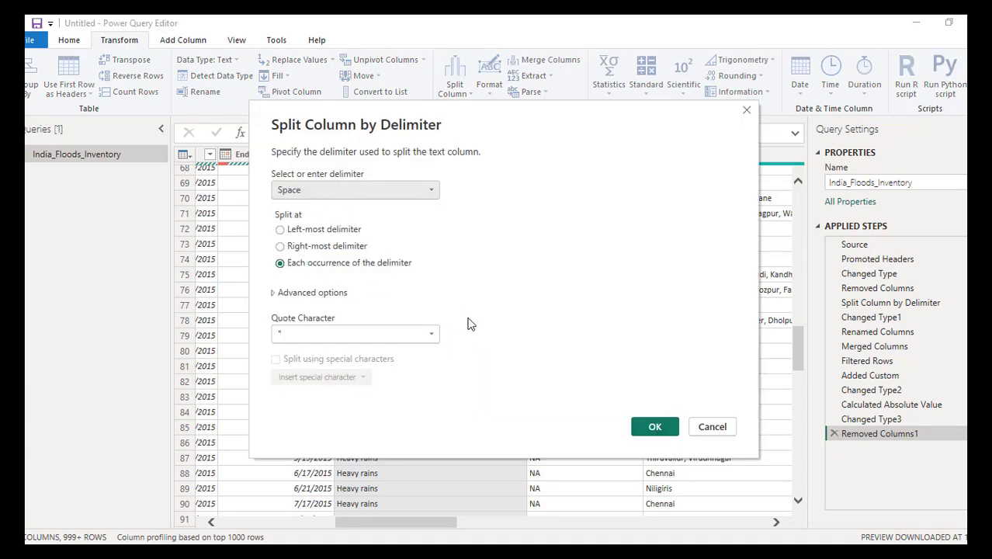
left_click(641, 427)
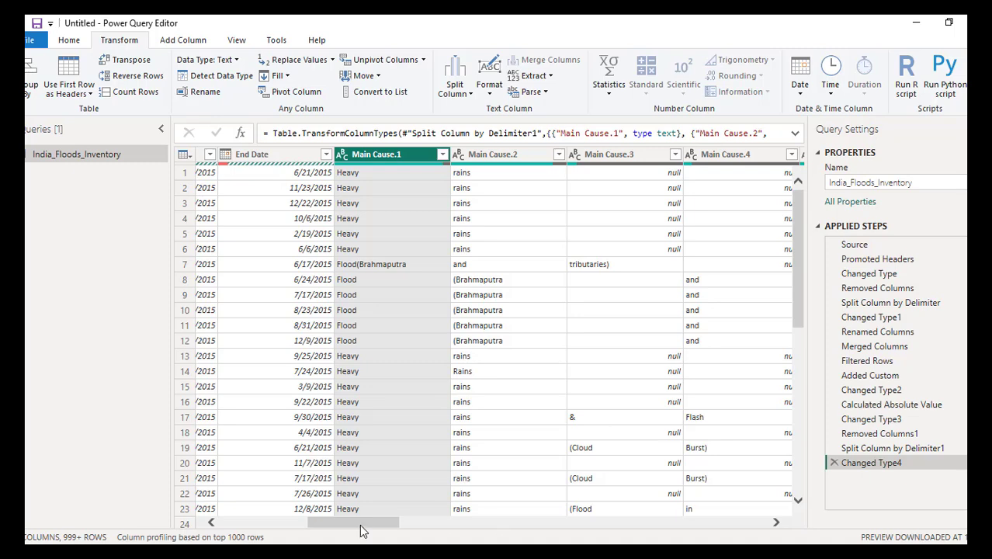
- Examine how the cause text is distributed across the split Main Cause columns, comparing Main Cause.1 with Main Cause.2
left_click_drag(361, 527, 390, 527)
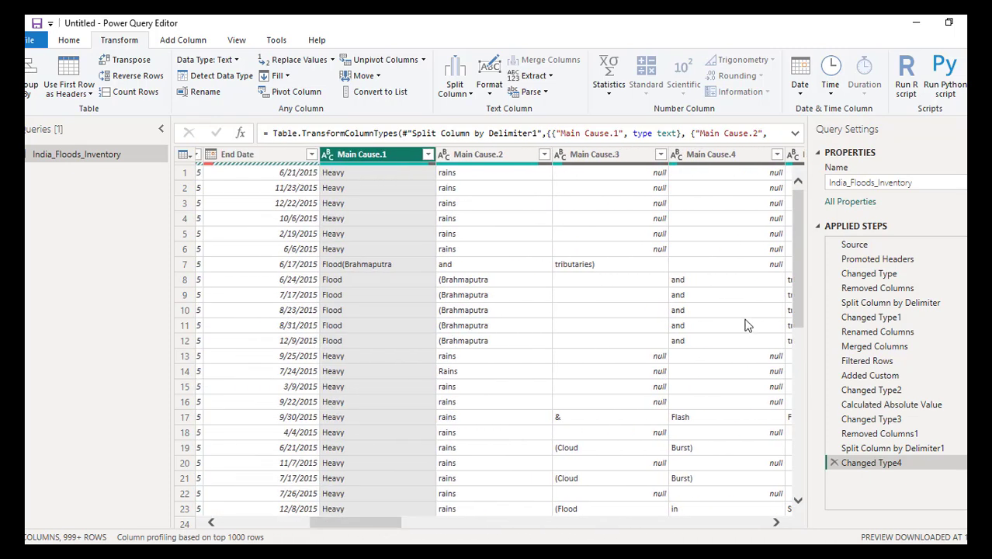
scroll(599, 368, "down", 2)
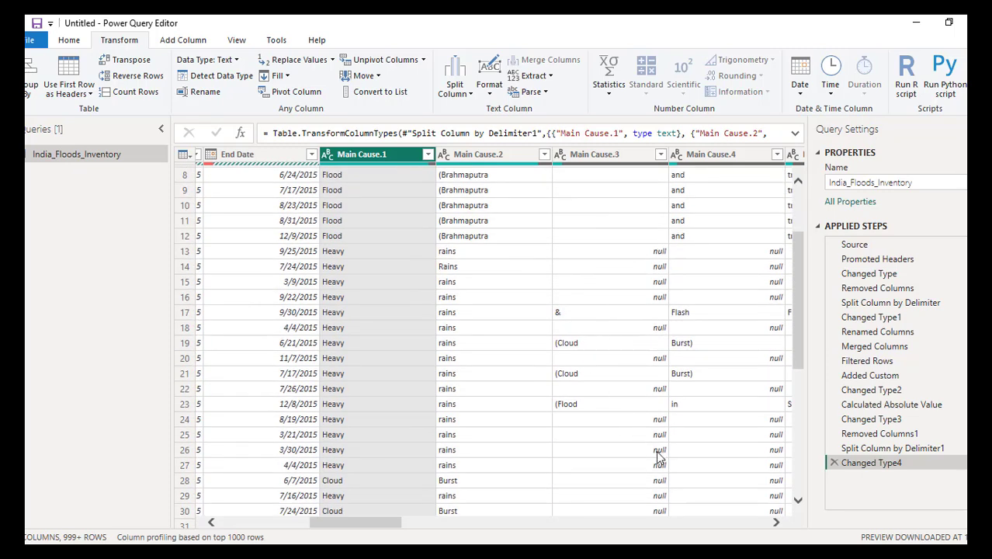
scroll(458, 364, "up", 2)
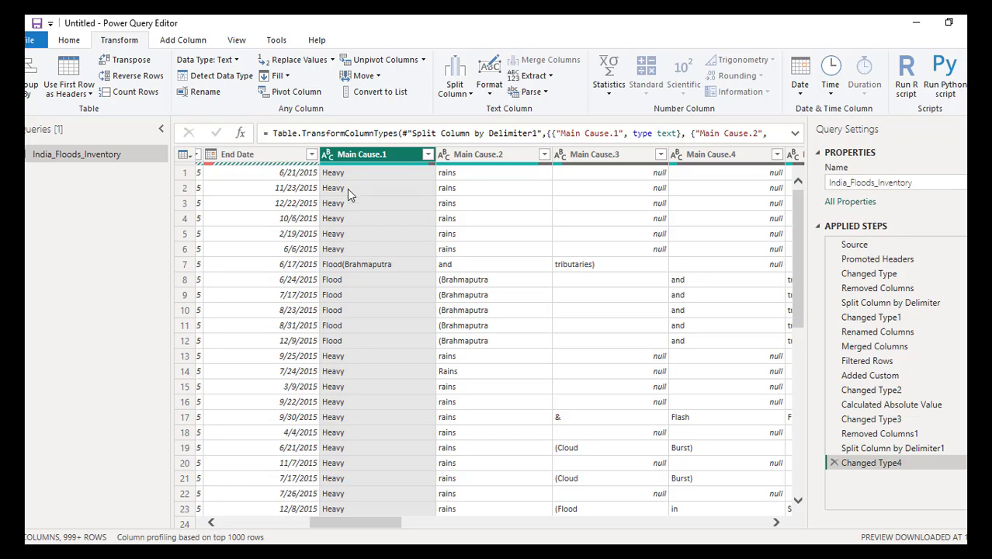
left_click(387, 191)
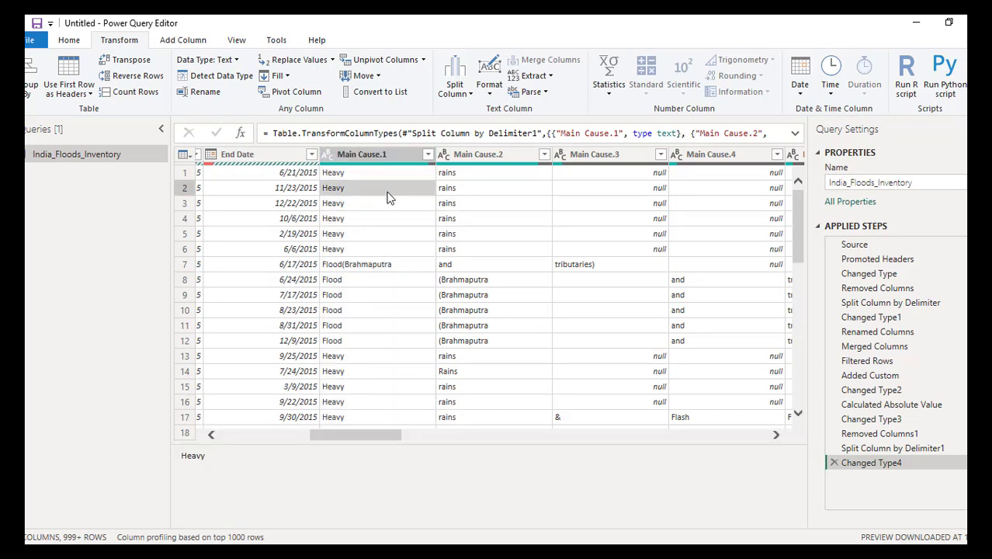
left_click(461, 188)
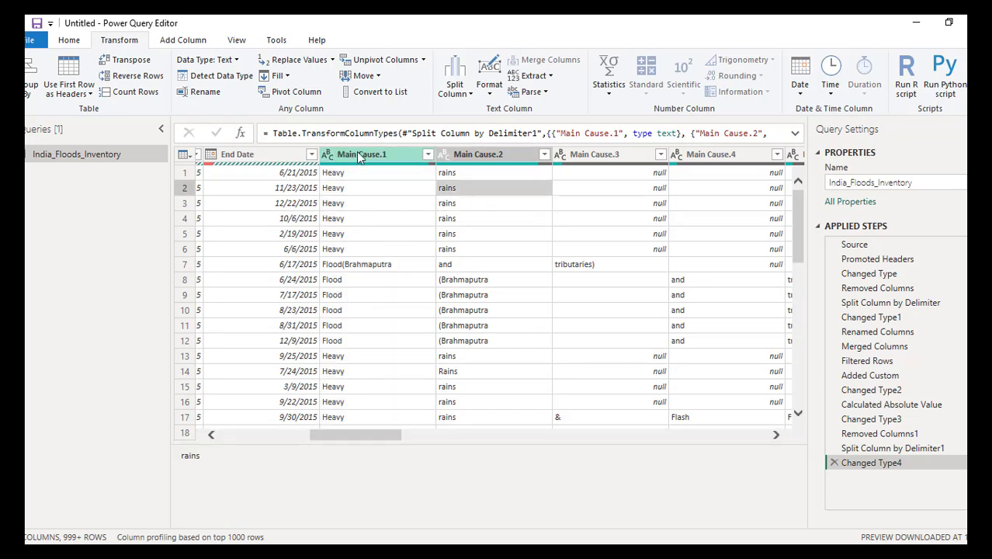
left_click(345, 298)
left_click(466, 297)
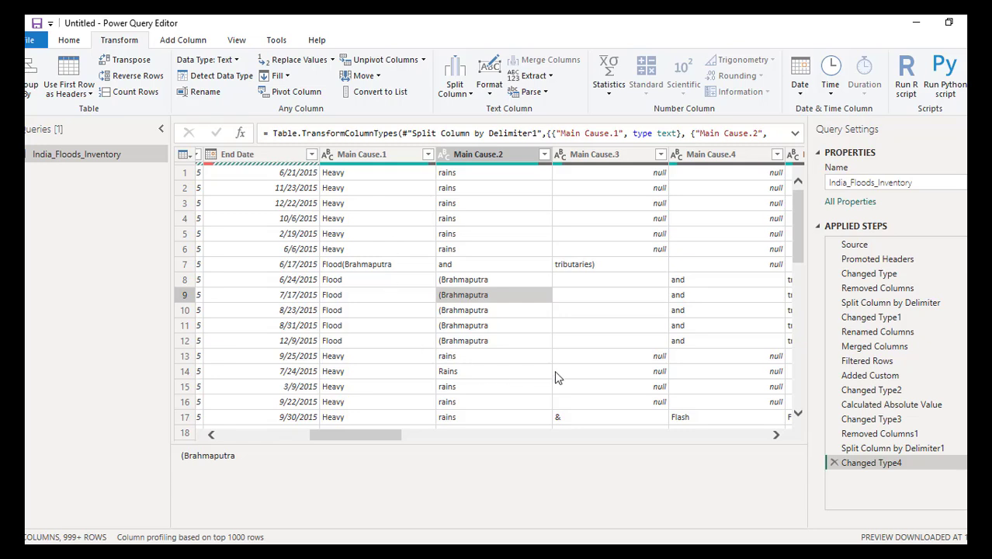
left_click(358, 172)
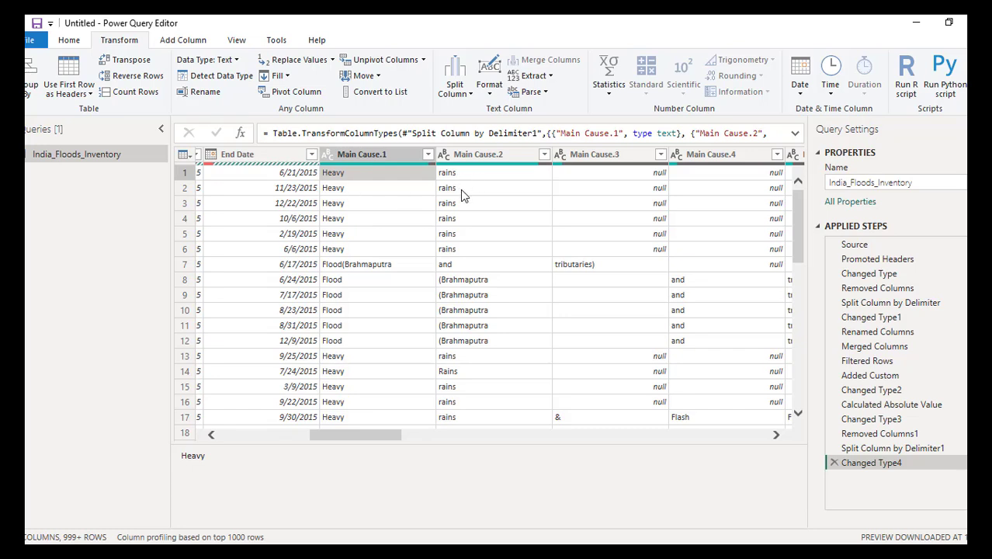
left_click(359, 204)
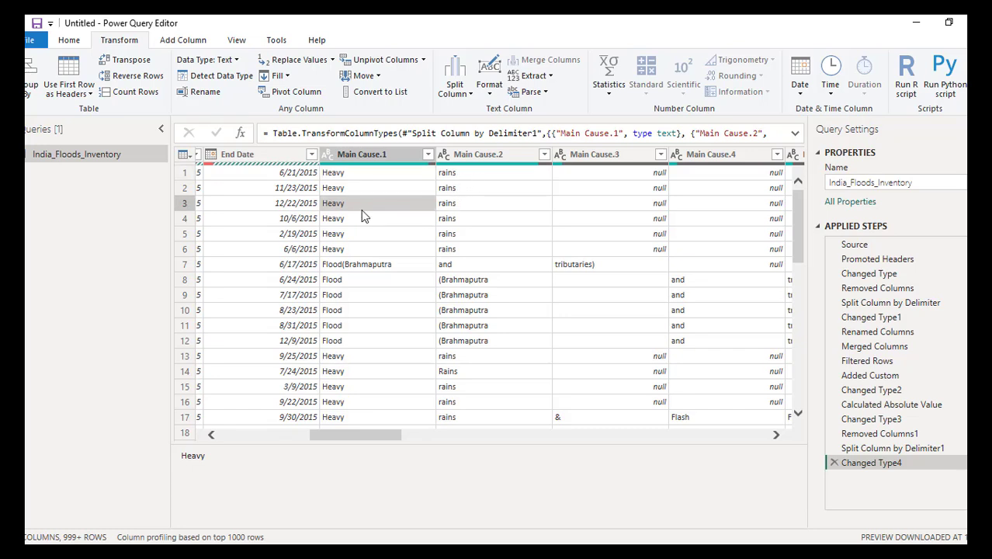
- Replace the value "Heavy" with "Heavy Rains" in the Main Cause.1 column
left_click(364, 157)
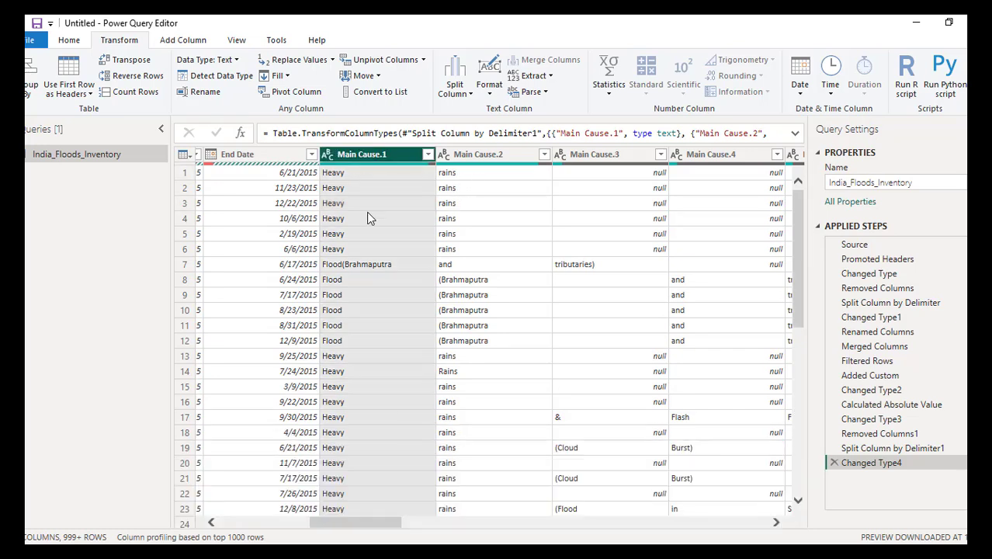
left_click(298, 60)
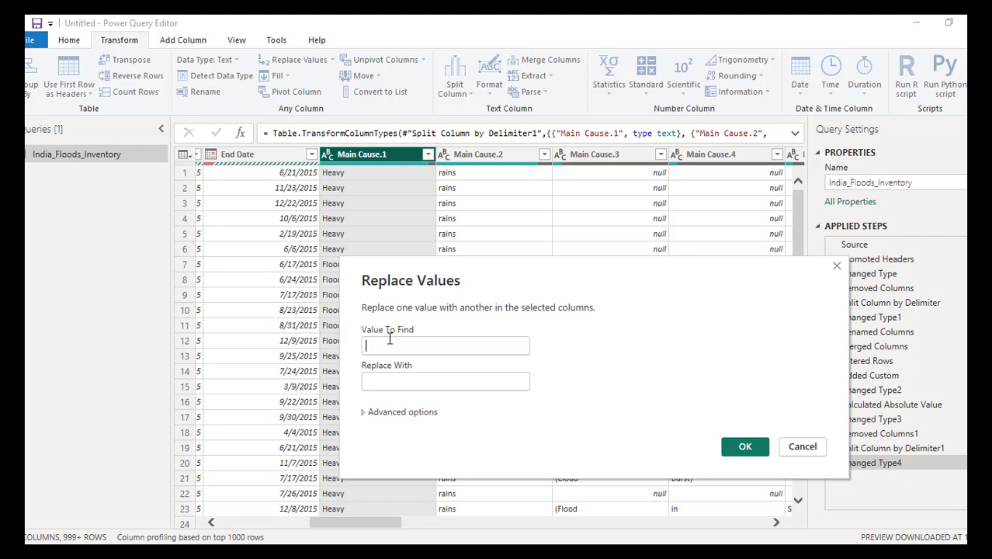
type("Heavy")
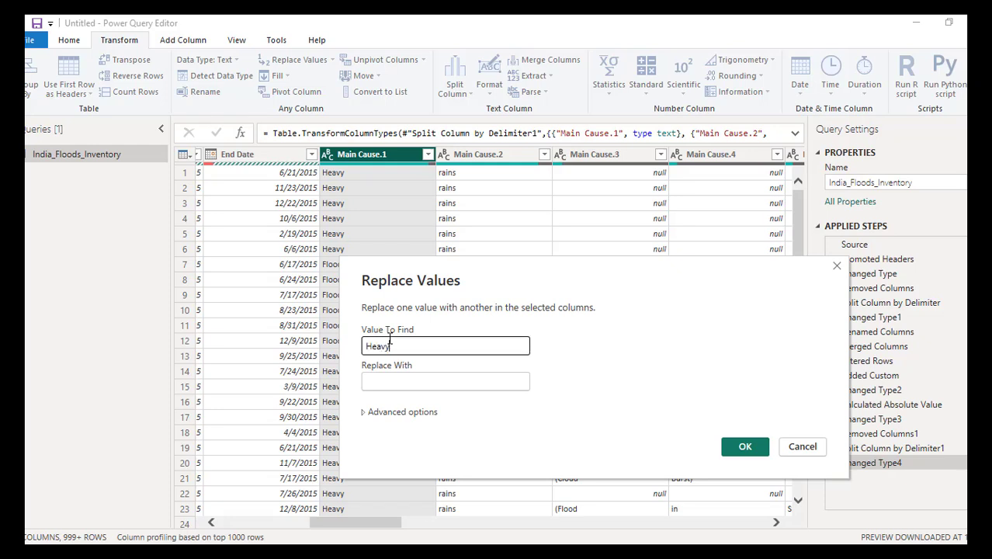
left_click(393, 381)
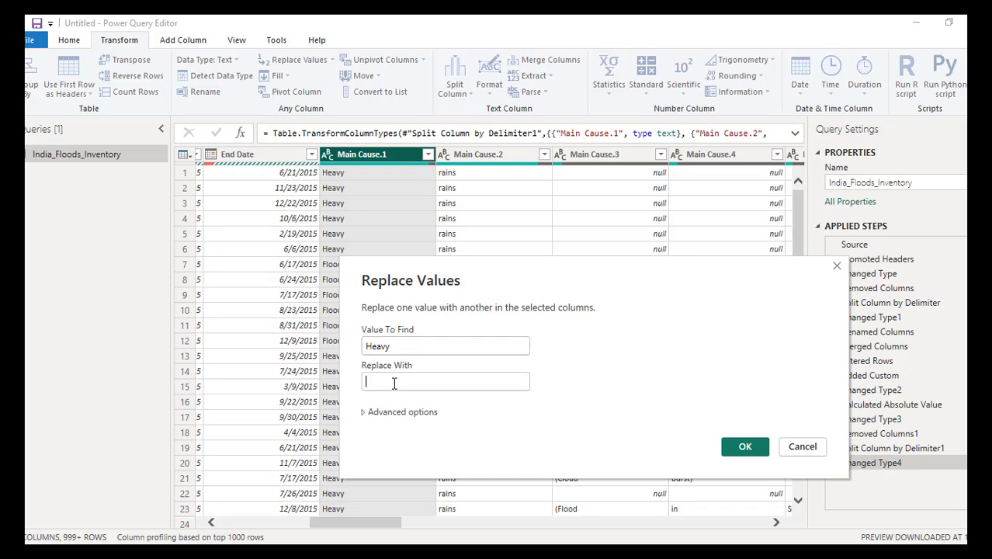
type("Heavy Rains")
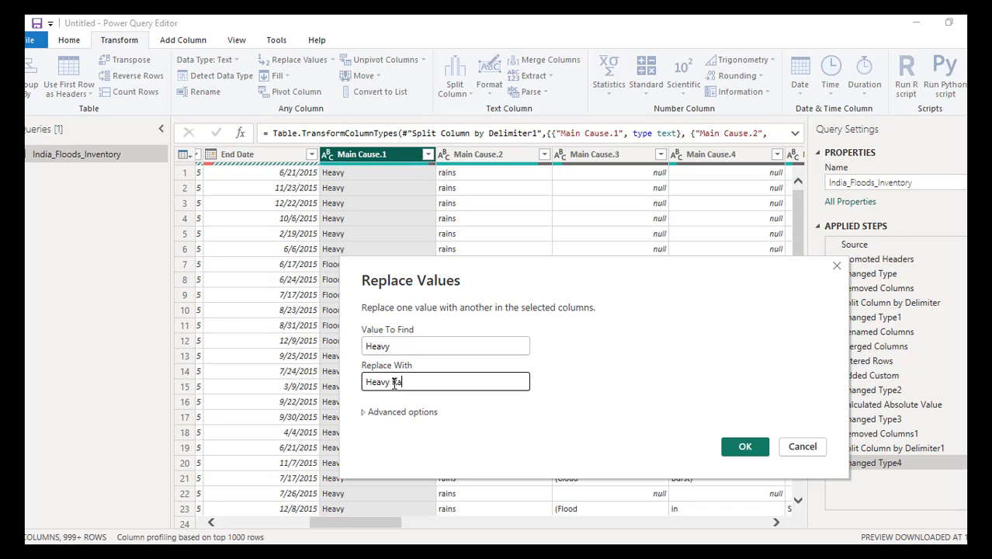
left_click(733, 446)
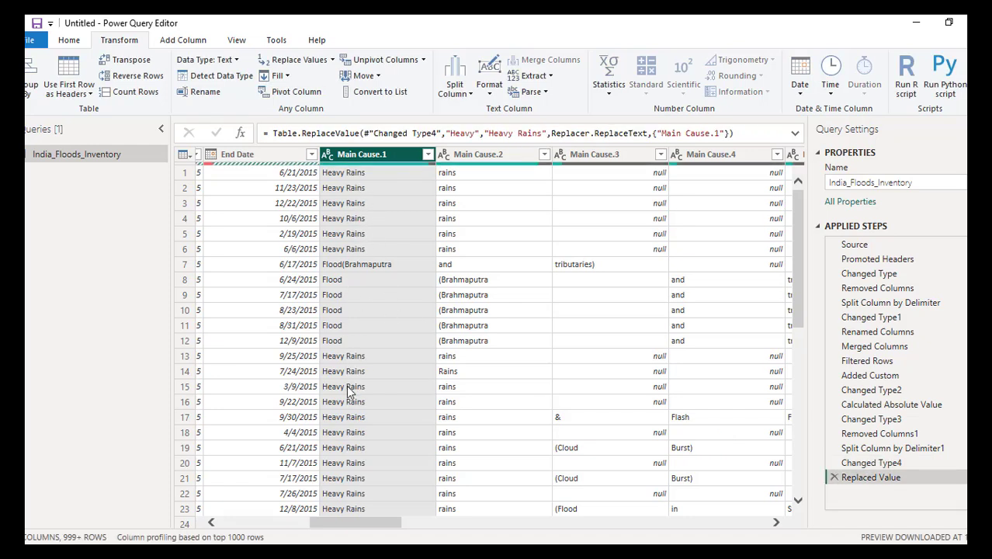
- Clear the text "rains" from the Main Cause.2 column by replacing it with an empty value
left_click(472, 179)
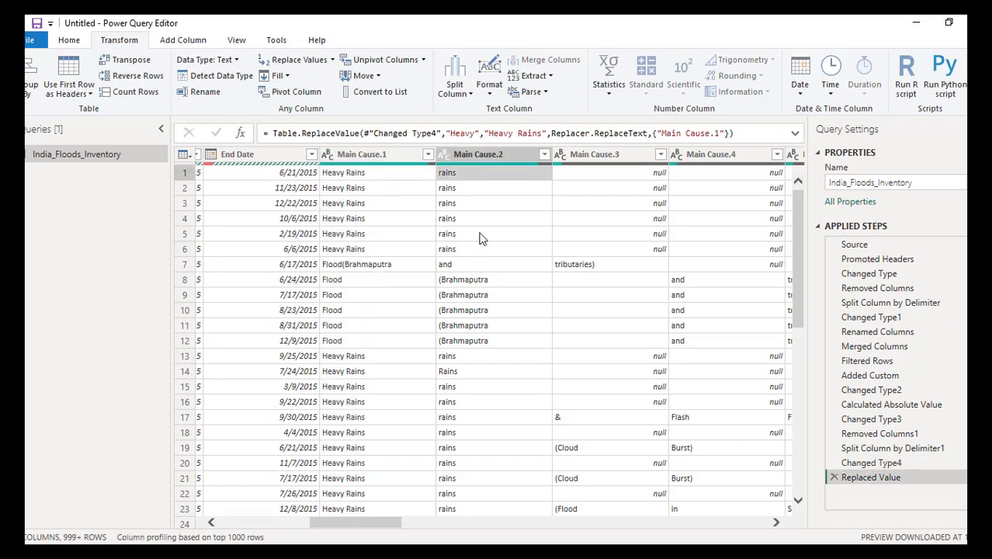
left_click(479, 237)
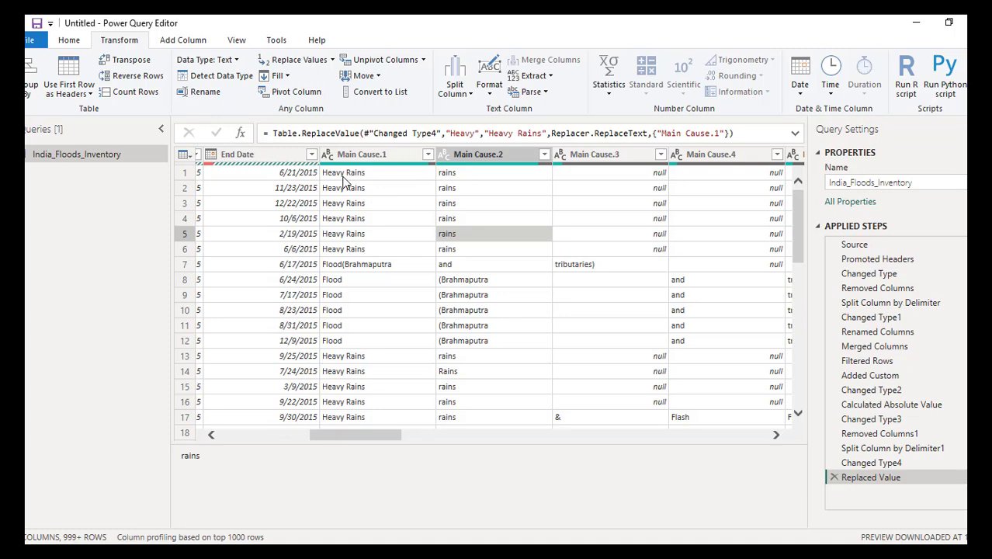
left_click(490, 158)
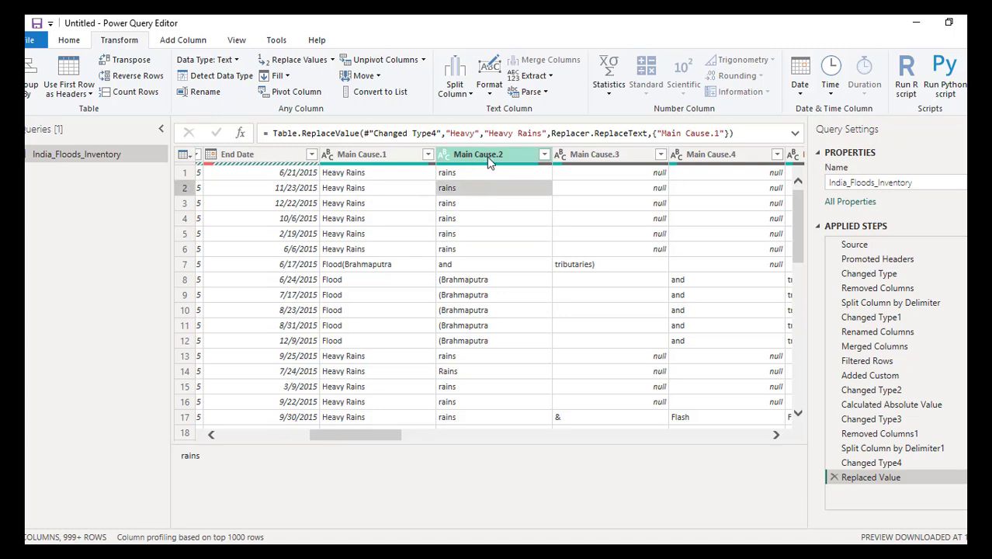
left_click(297, 60)
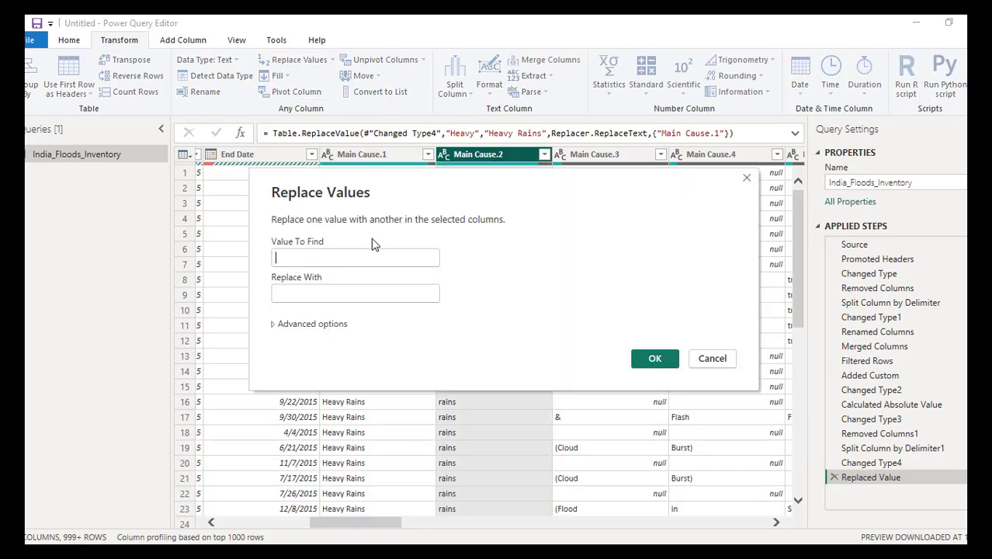
type("rains")
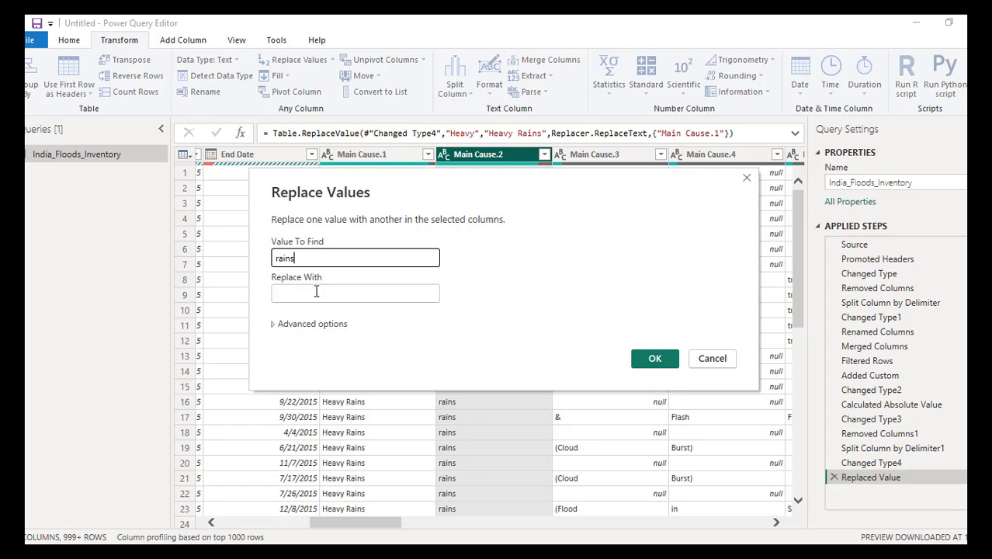
left_click(652, 358)
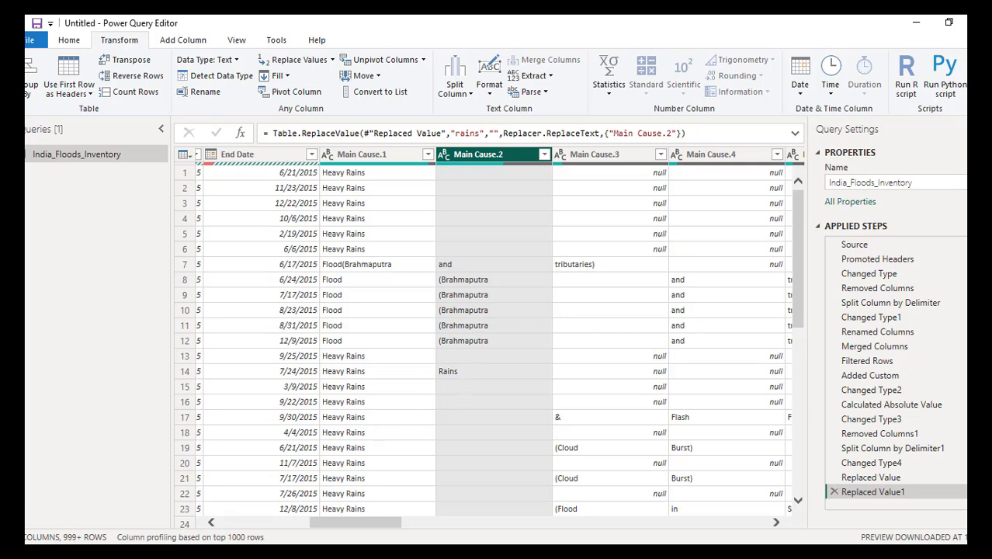
- Split the Districts column by the comma delimiter at each occurrence
left_click_drag(353, 526, 398, 525)
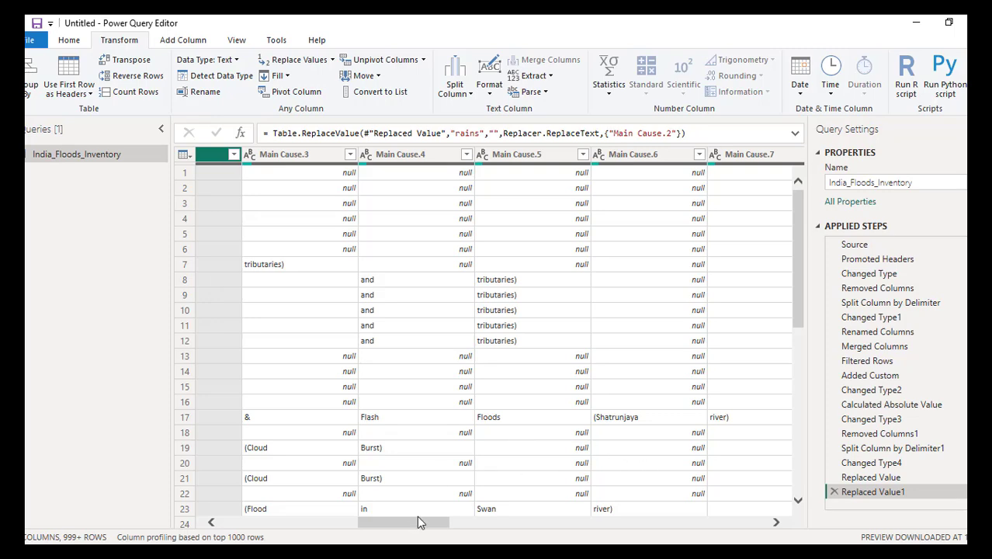
scroll(423, 422, "down", 1)
scroll(423, 421, "down", 5)
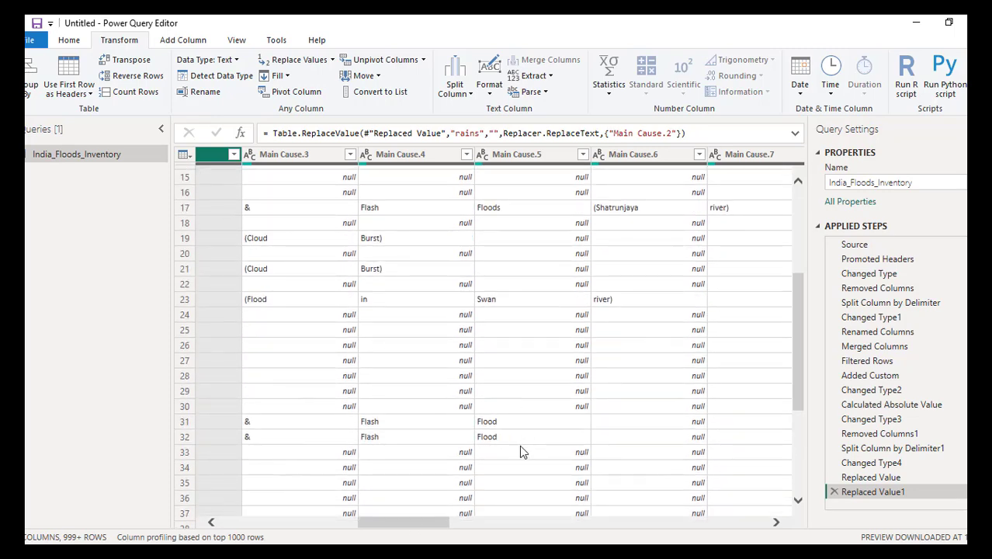
left_click_drag(393, 524, 508, 518)
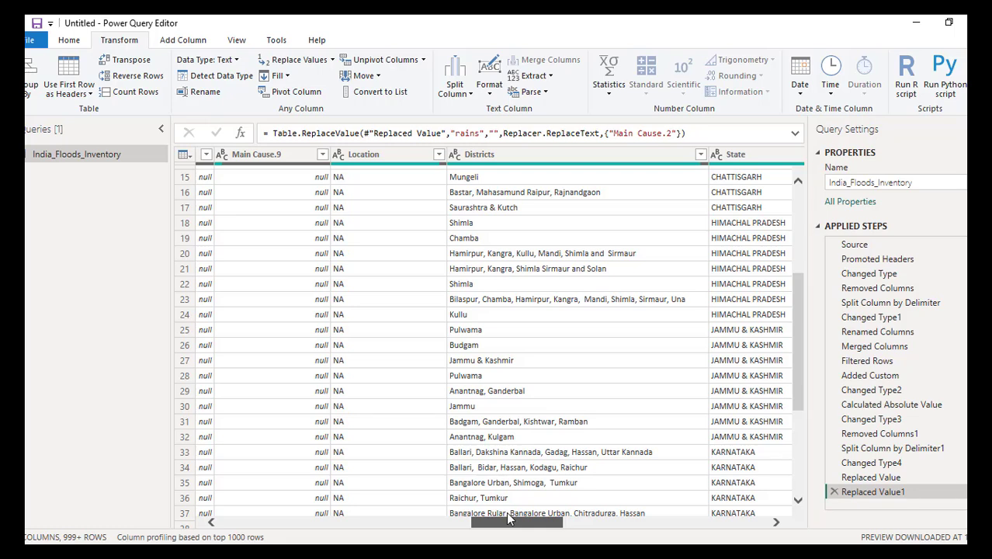
mouse_move(508, 514)
left_mouse_down()
mouse_move(556, 512)
mouse_move(496, 518)
left_mouse_up()
left_click(501, 155)
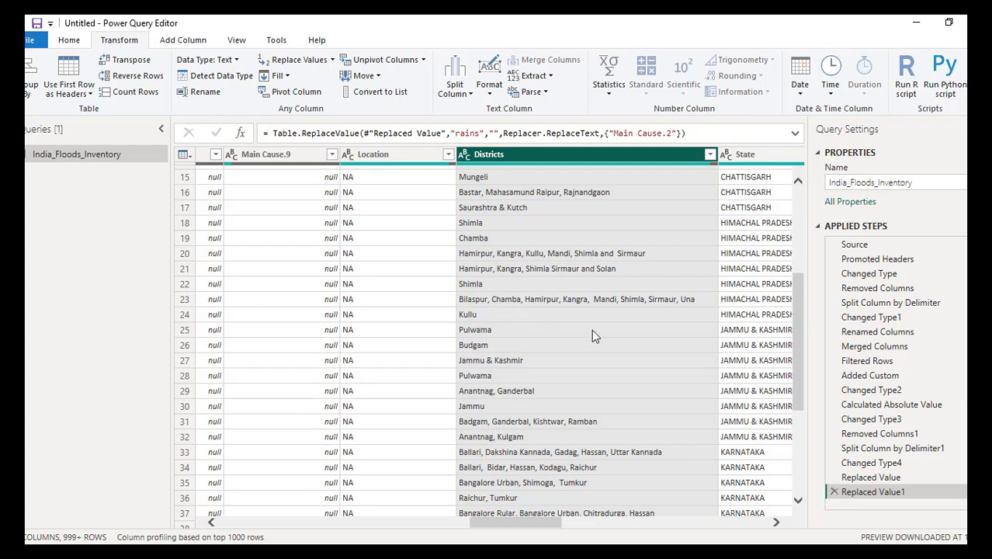
left_click(469, 93)
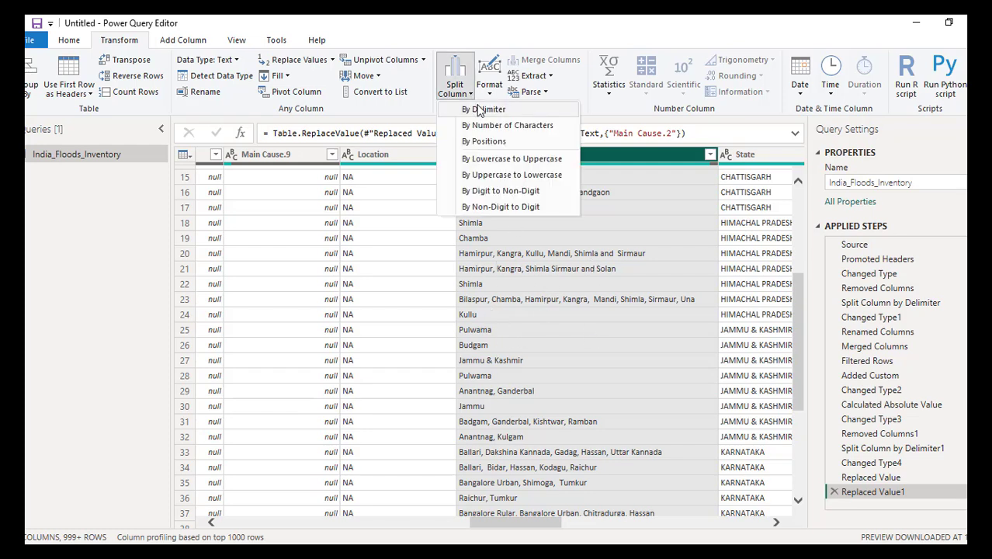
left_click(483, 110)
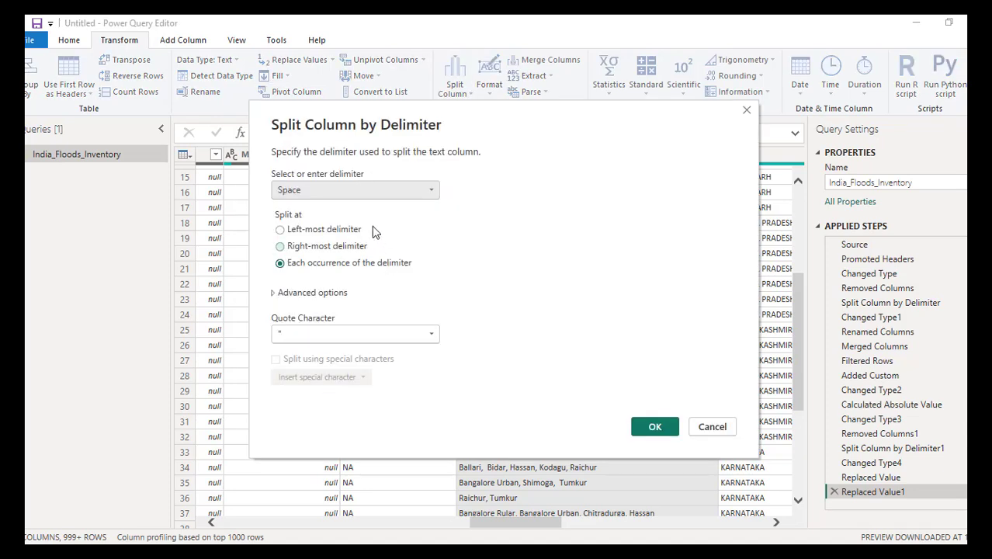
left_click(432, 190)
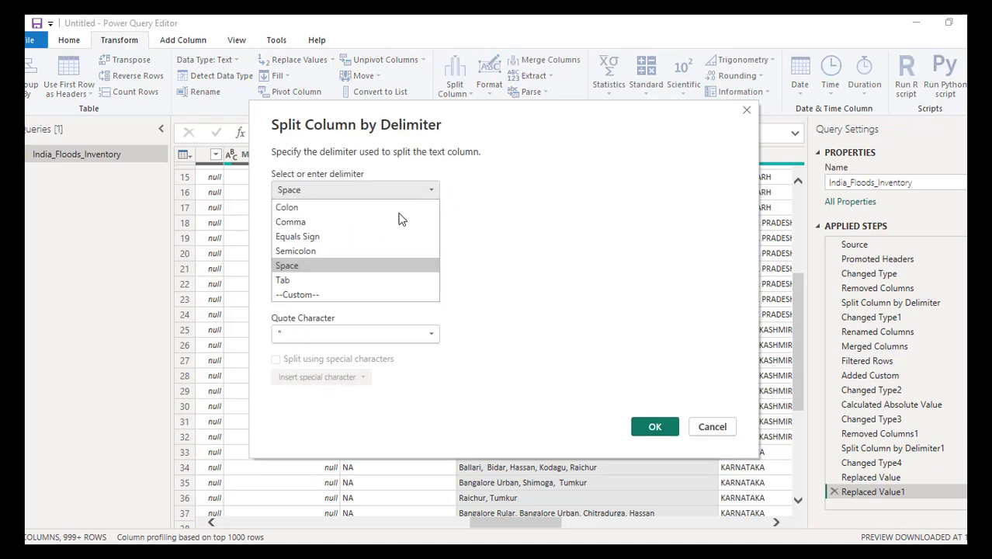
left_click(359, 222)
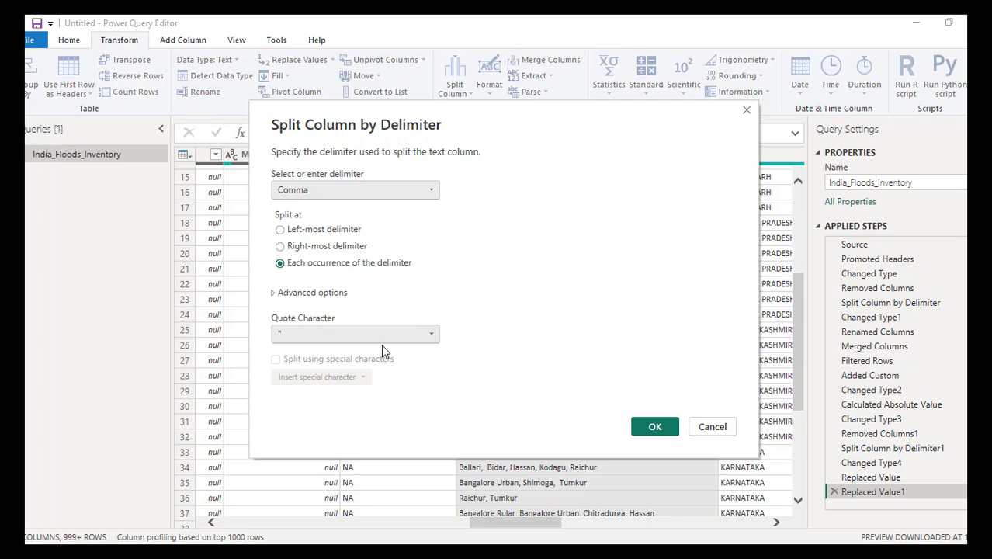
left_click(649, 429)
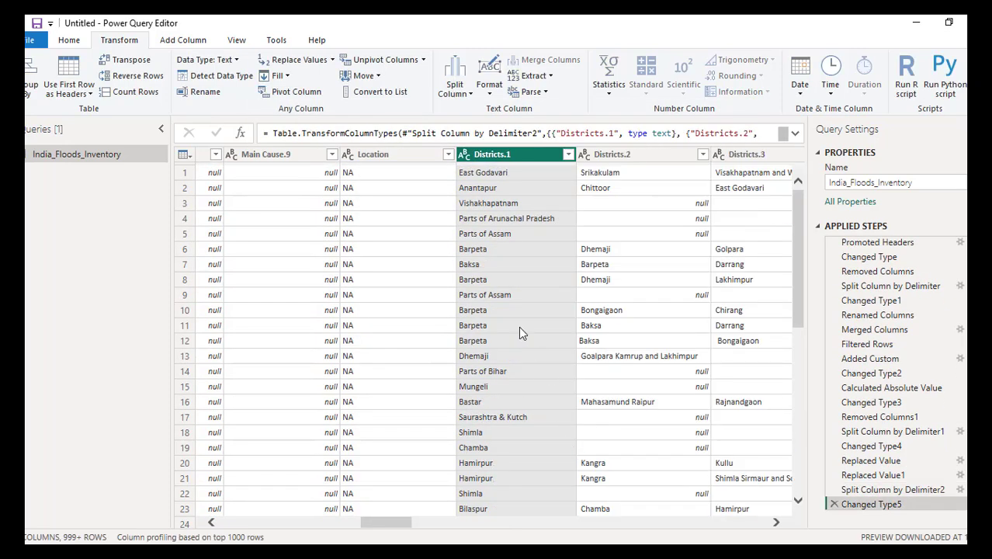
- Examine the split Districts columns and review the distinct values in the Location column's filter list, leaving the filter unapplied
left_click(519, 254)
scroll(621, 269, "down", 9)
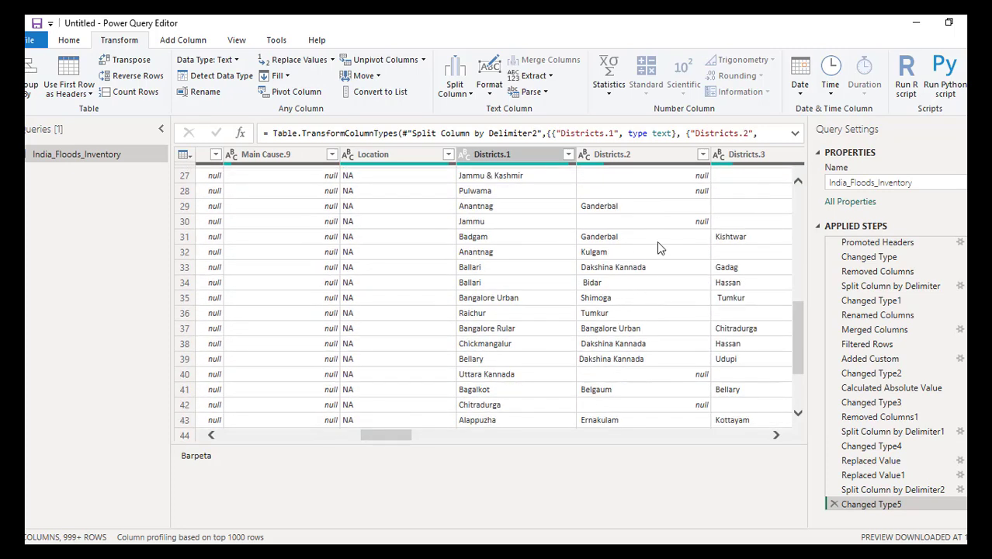
scroll(693, 255, "up", 3)
scroll(680, 326, "down", 5)
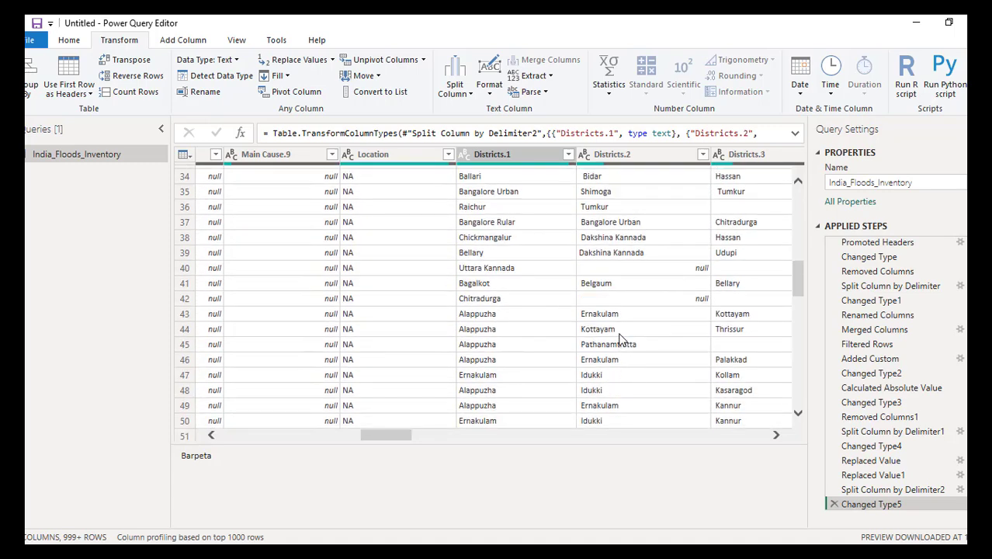
left_click(448, 154)
scroll(441, 476, "down", 3)
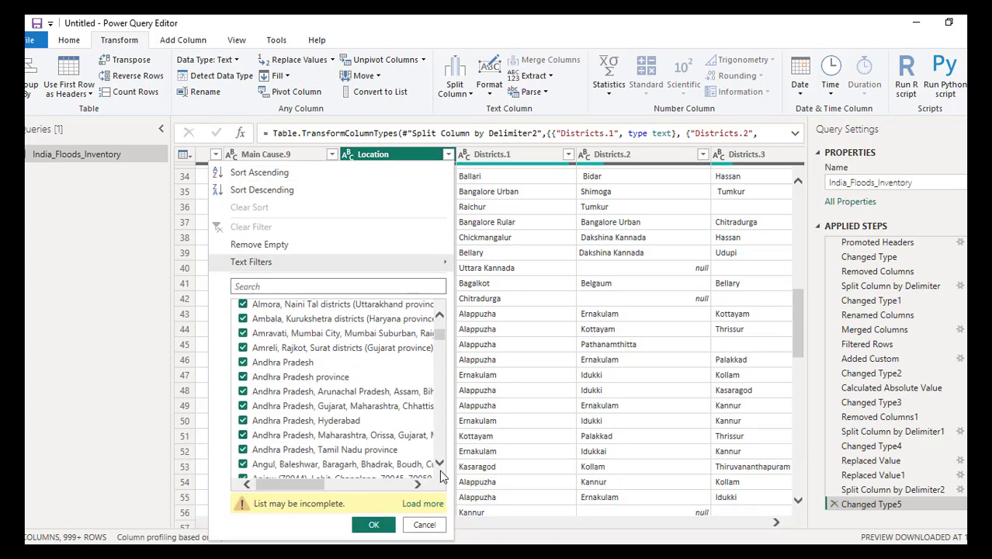
left_click(438, 524)
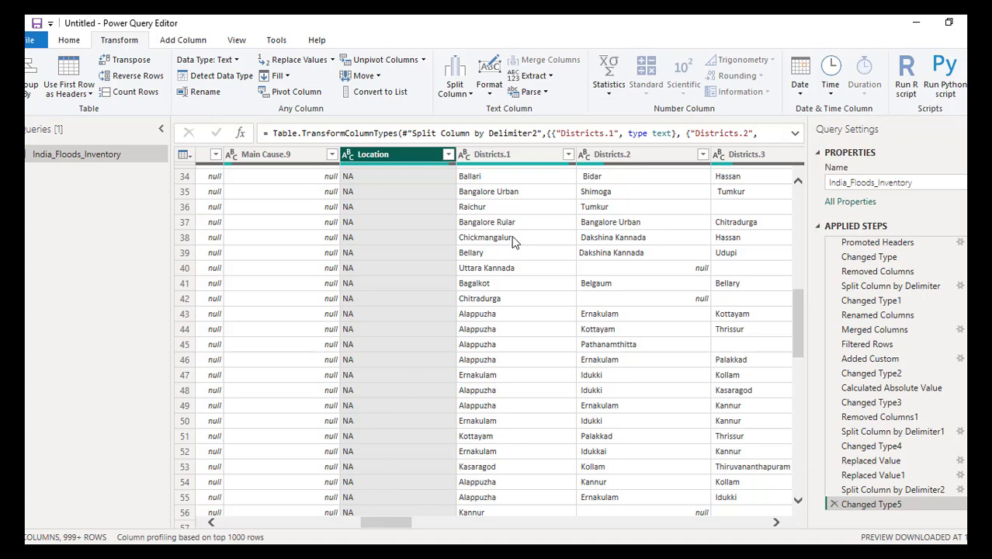
- Look over the remaining columns from Latitude to Animal Fatality and review the list of applied transformation steps
left_click_drag(379, 527, 707, 501)
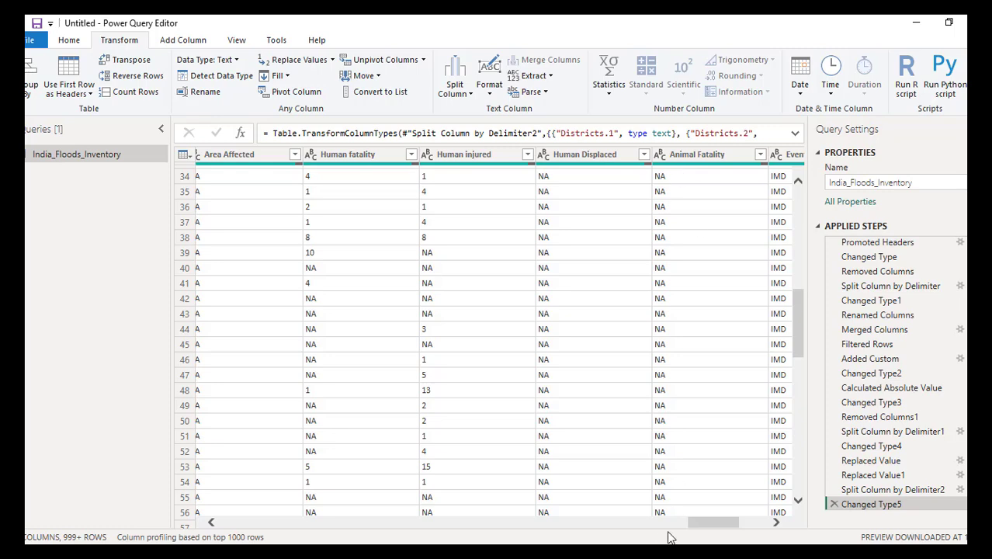
left_click_drag(704, 525, 666, 526)
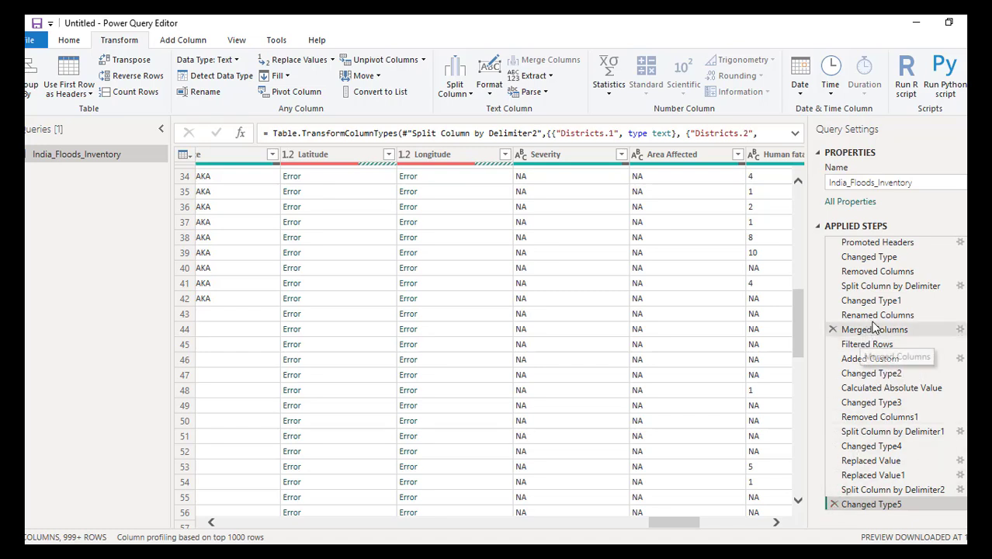
scroll(869, 326, "up", 1)
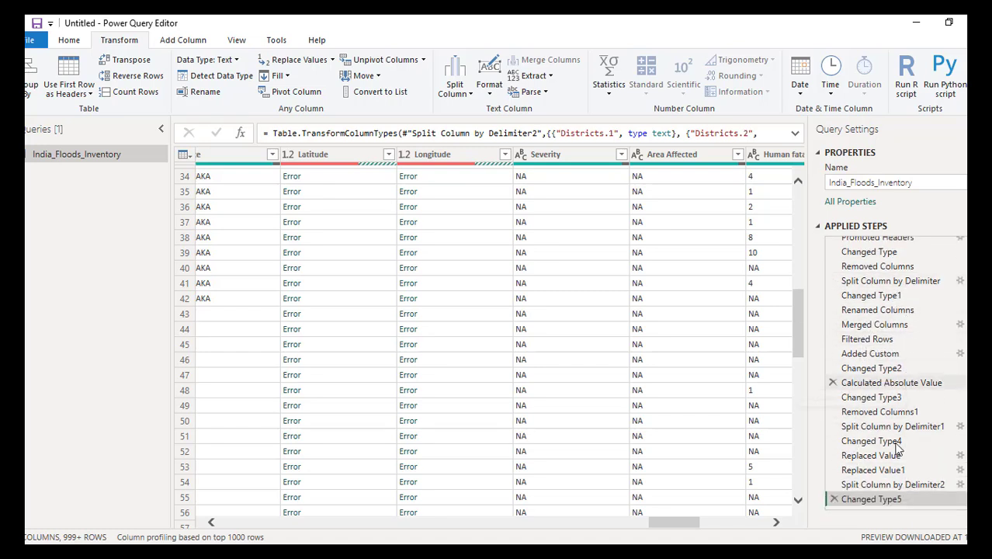
scroll(900, 388, "down", 1)
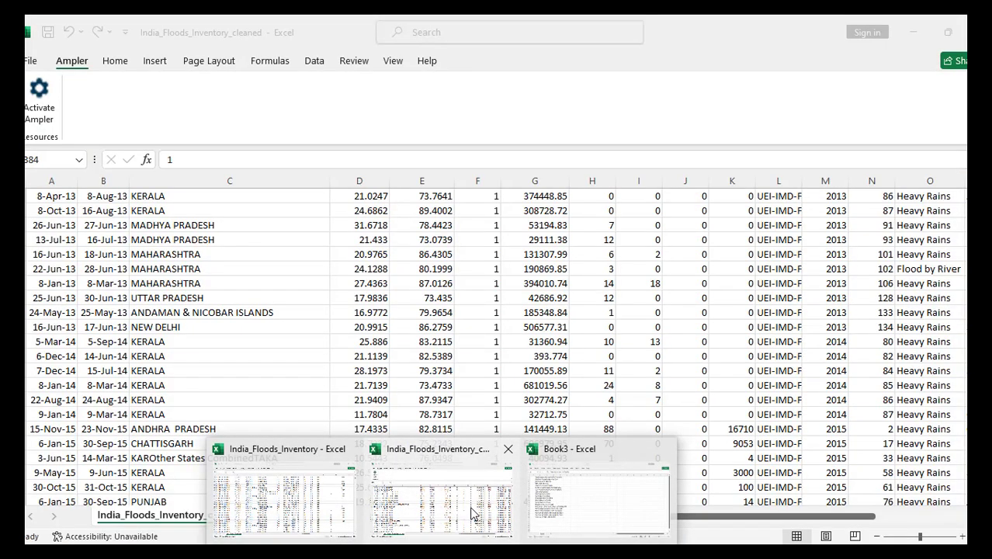
- Switch to Excel and compare the India_Floods_Inventory_cleaned workbook with the original India_Floods_Inventory workbook
left_click(473, 517)
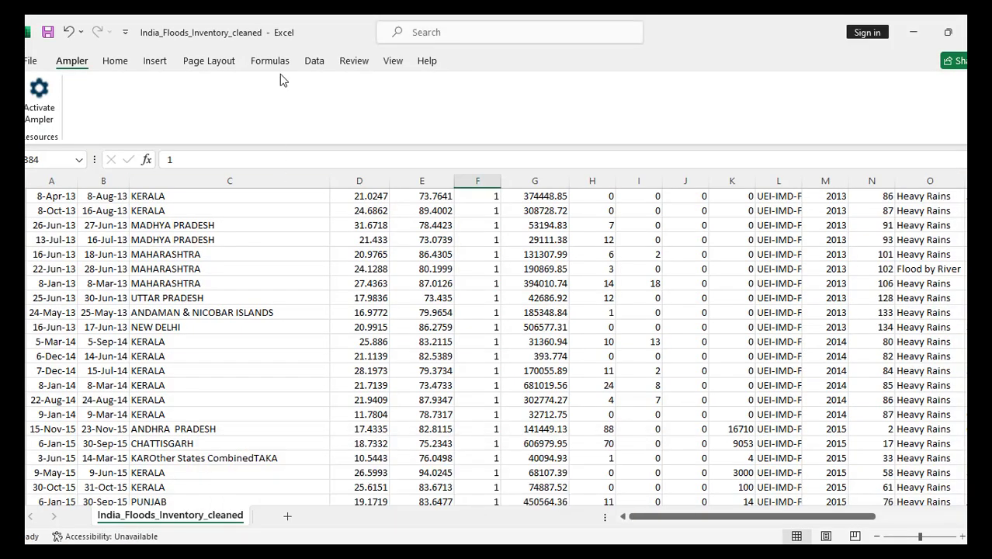
scroll(668, 429, "down", 4)
scroll(674, 412, "up", 20)
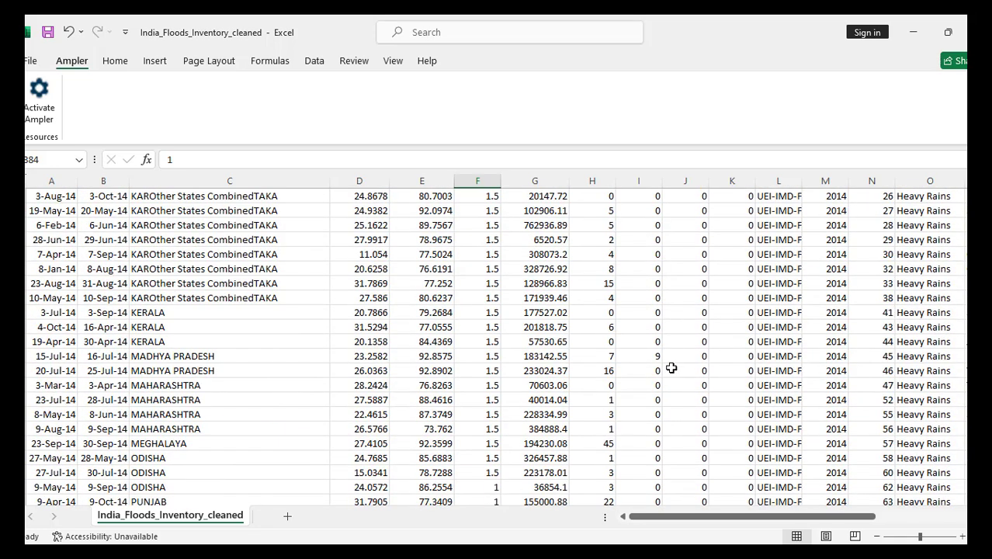
left_click(442, 553)
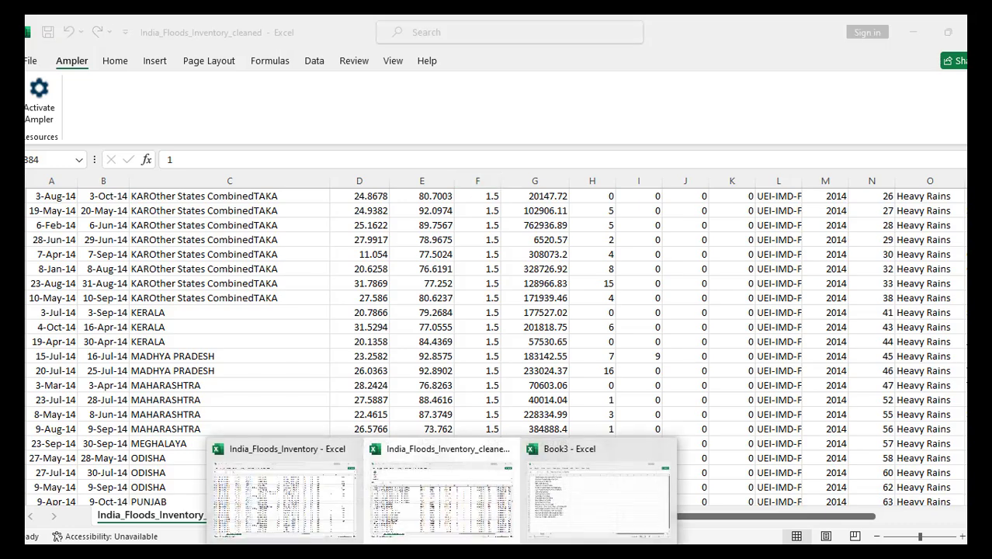
left_click(319, 515)
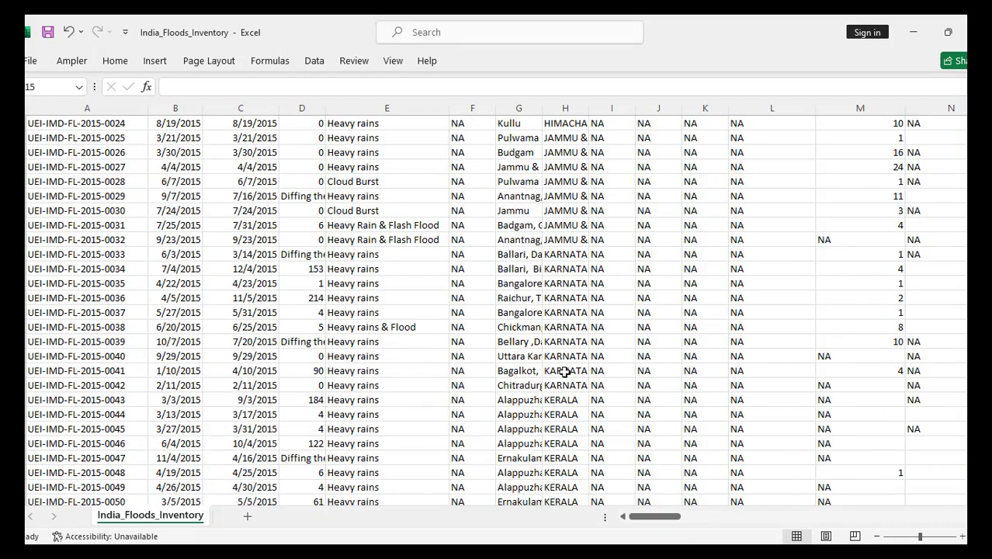
scroll(597, 385, "up", 3)
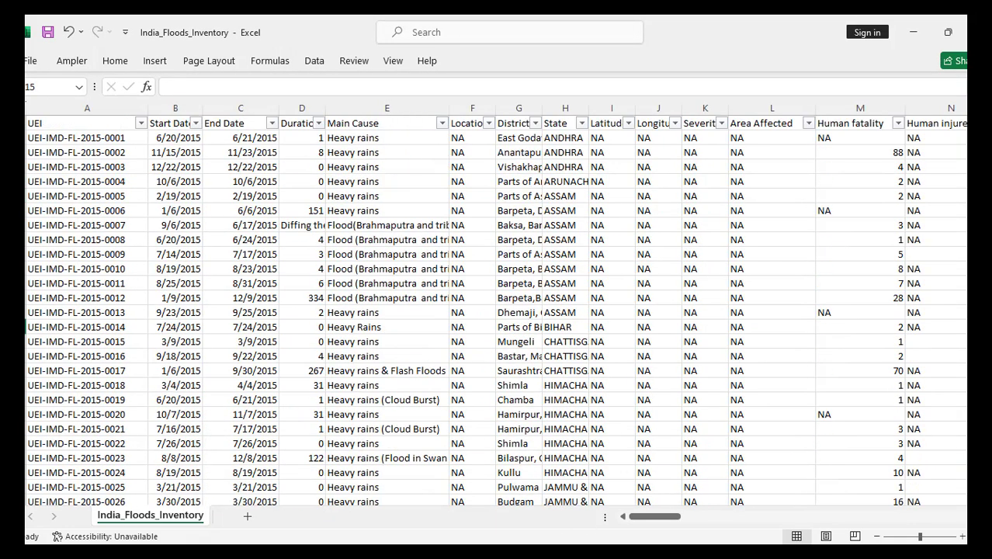
left_click(605, 552)
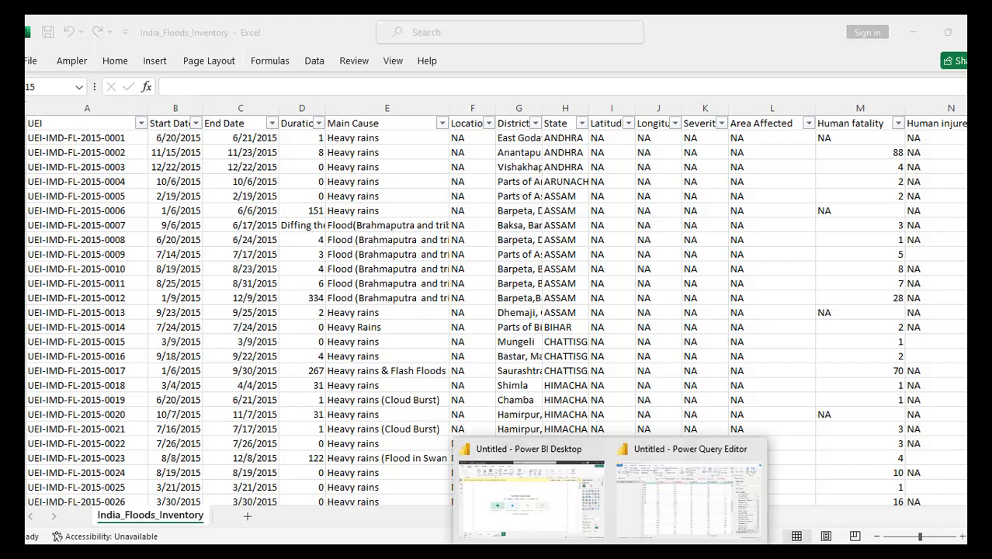
- Switch to the Power Query Editor and change the Severity column's data type to Decimal Number
left_click(660, 502)
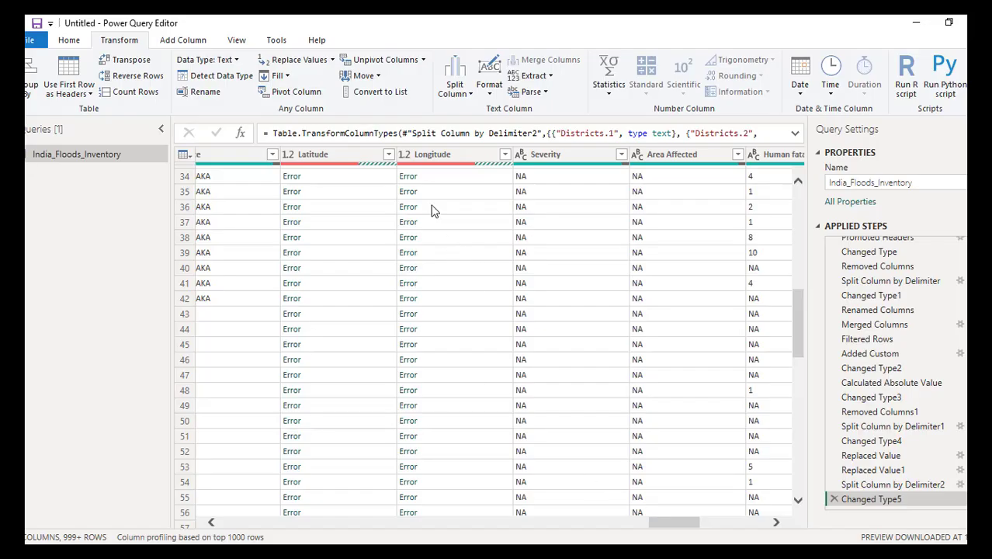
left_click(521, 157)
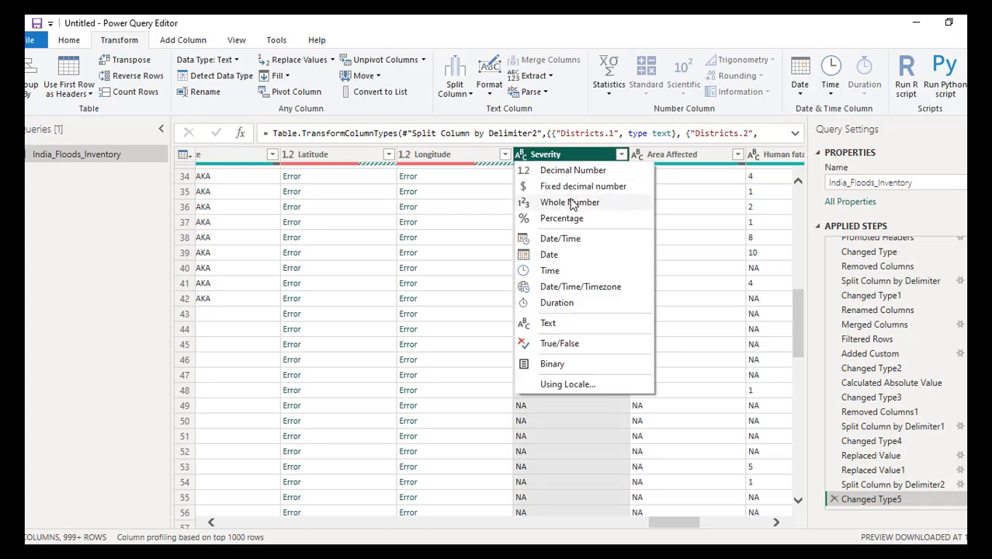
left_click(575, 171)
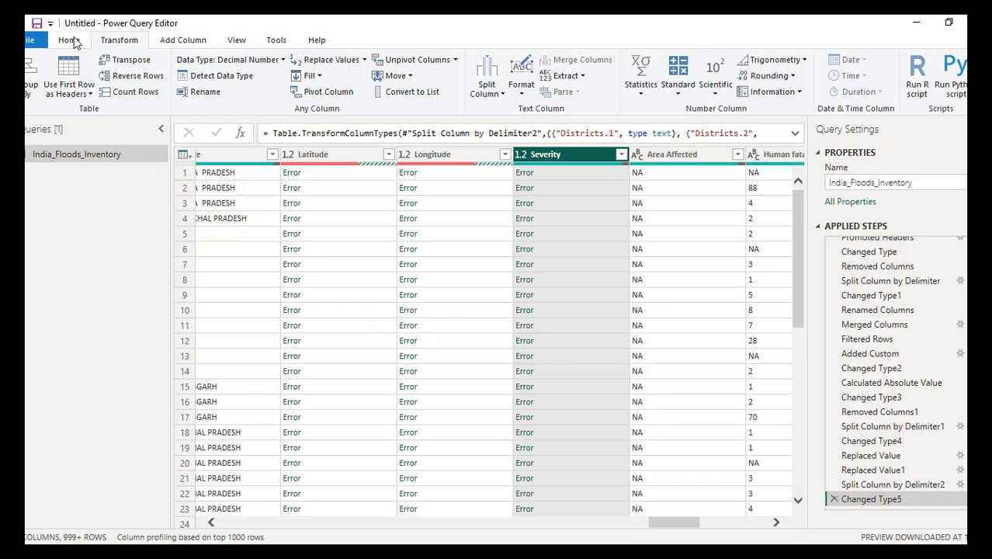
- Close the Power Query Editor and apply the India_Floods_Inventory query changes to load the table into the Power BI report
left_click_drag(687, 524, 545, 523)
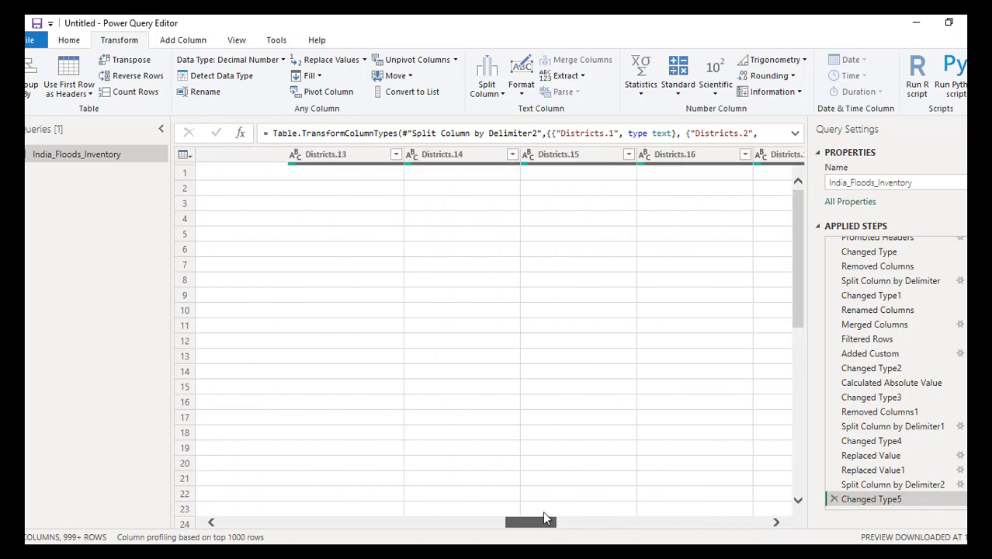
left_click(57, 40)
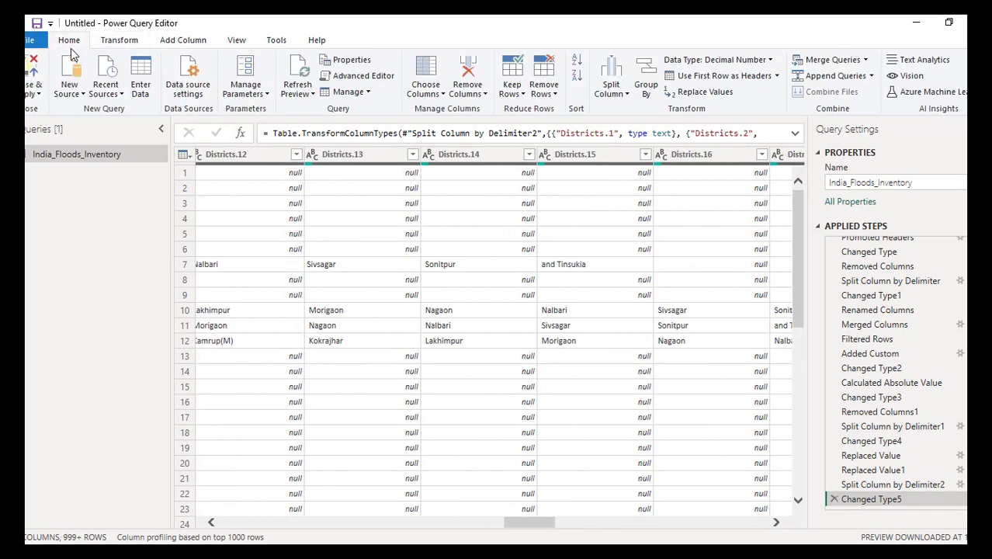
left_click(29, 95)
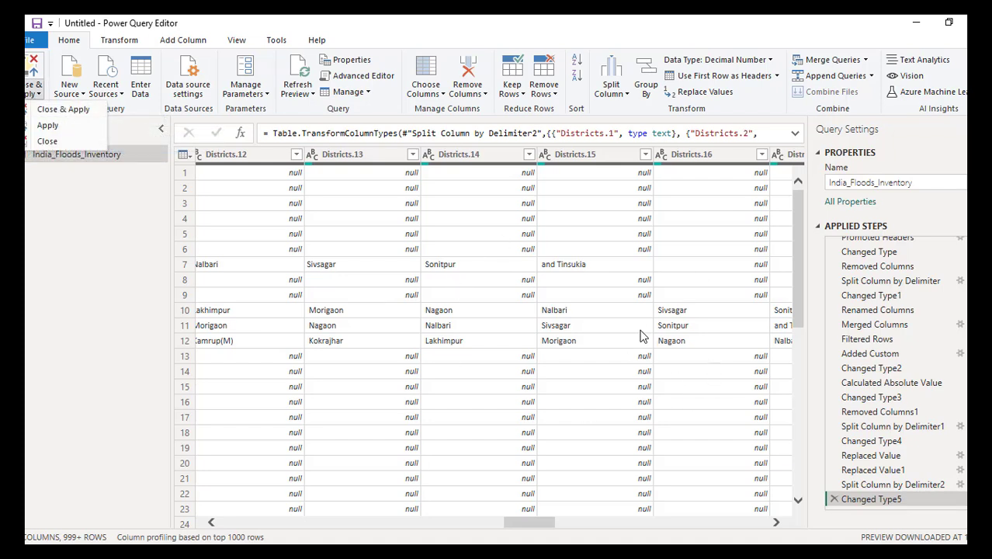
left_click(87, 114)
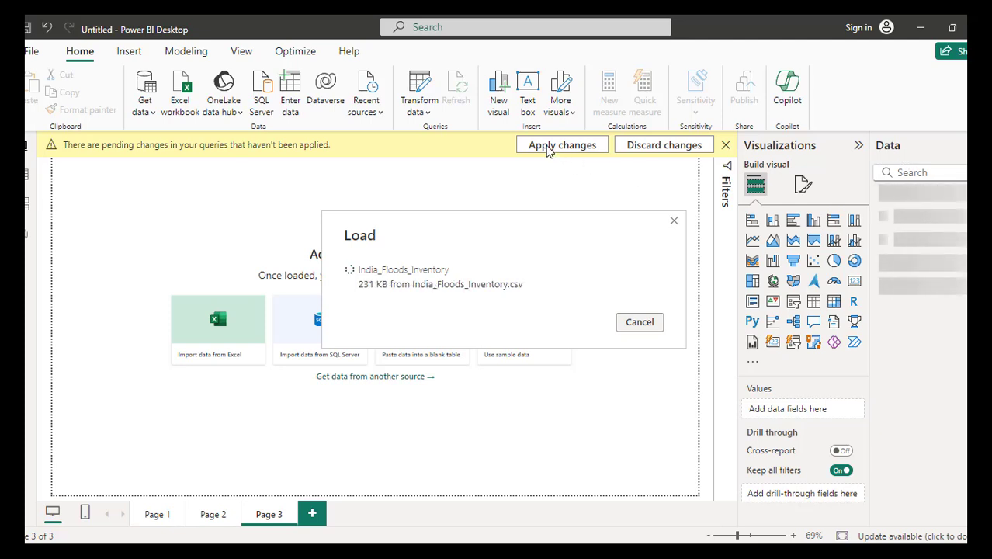
left_click(638, 361)
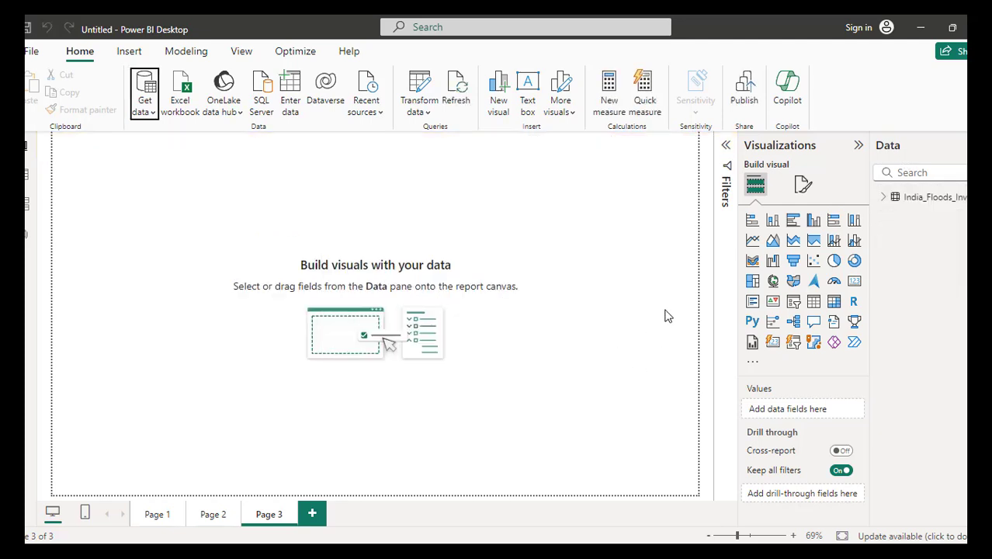
- Expand the India_Floods_Inventory table and look over its loaded fields, from Animal Fatality and Districts to Main Cause and State
left_click(884, 197)
scroll(943, 312, "down", 10)
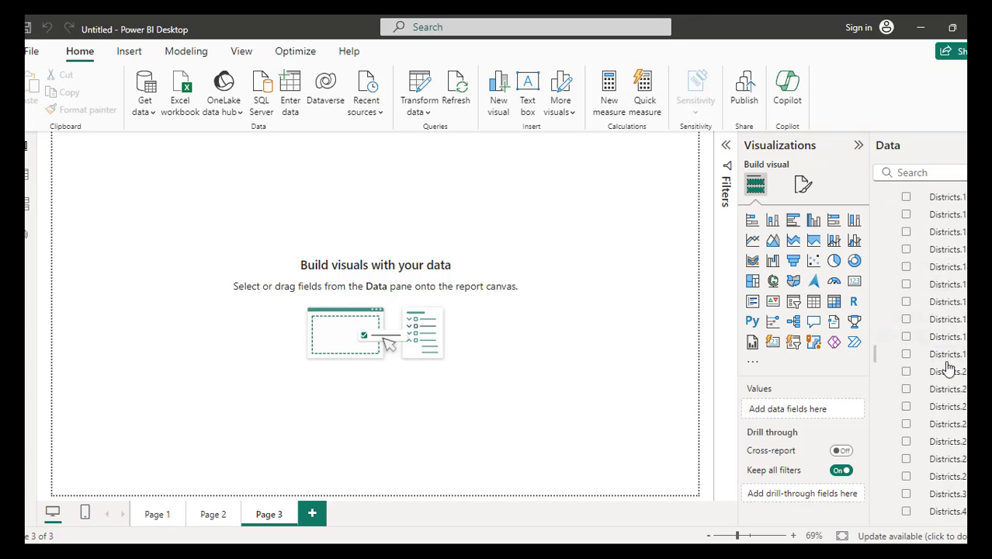
scroll(950, 344, "up", 8)
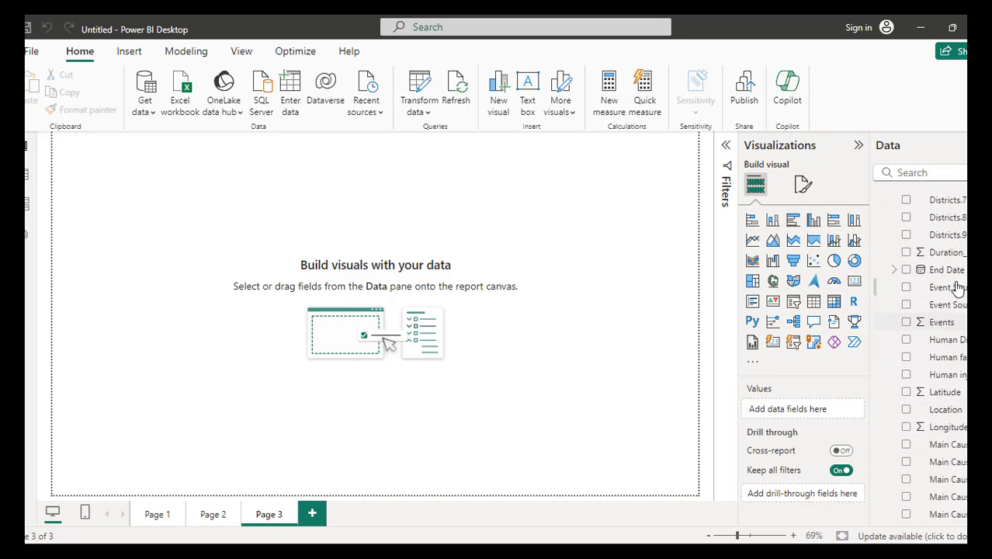
scroll(957, 349, "down", 8)
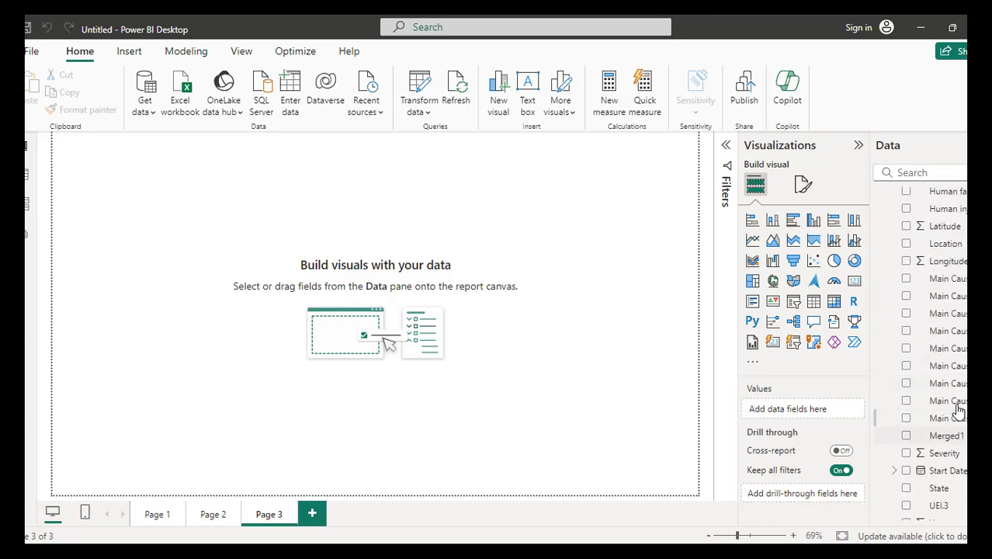
scroll(958, 372, "up", 10)
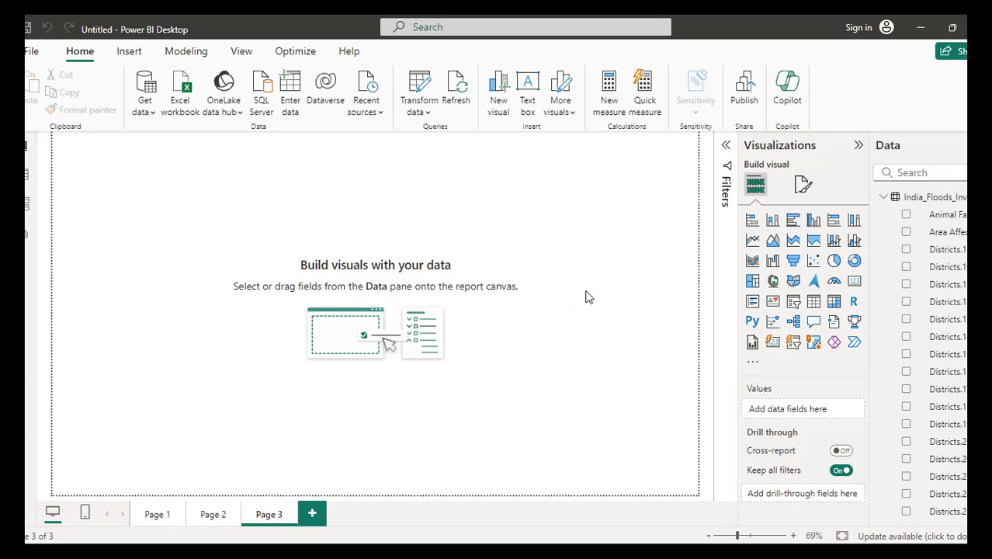
scroll(956, 406, "down", 10)
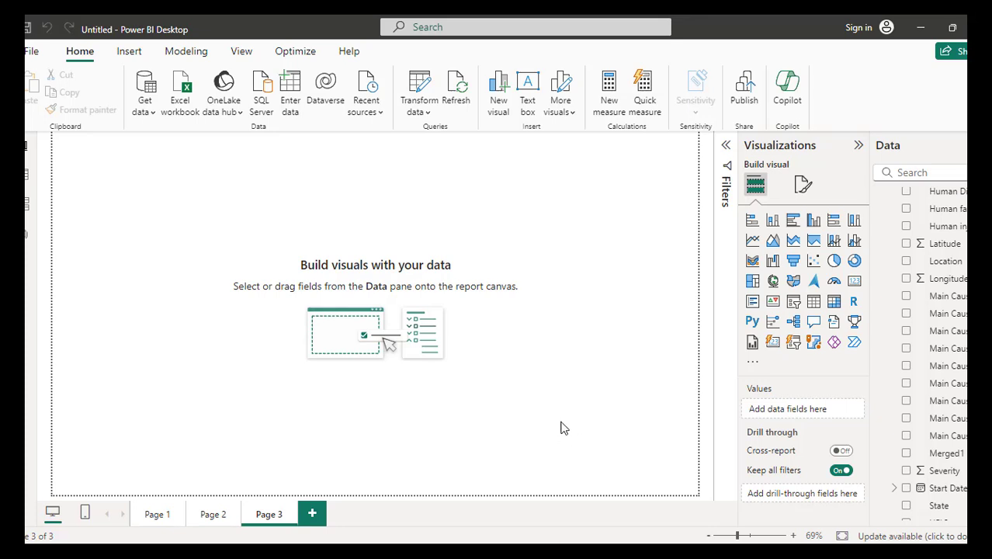
scroll(953, 428, "down", 1)
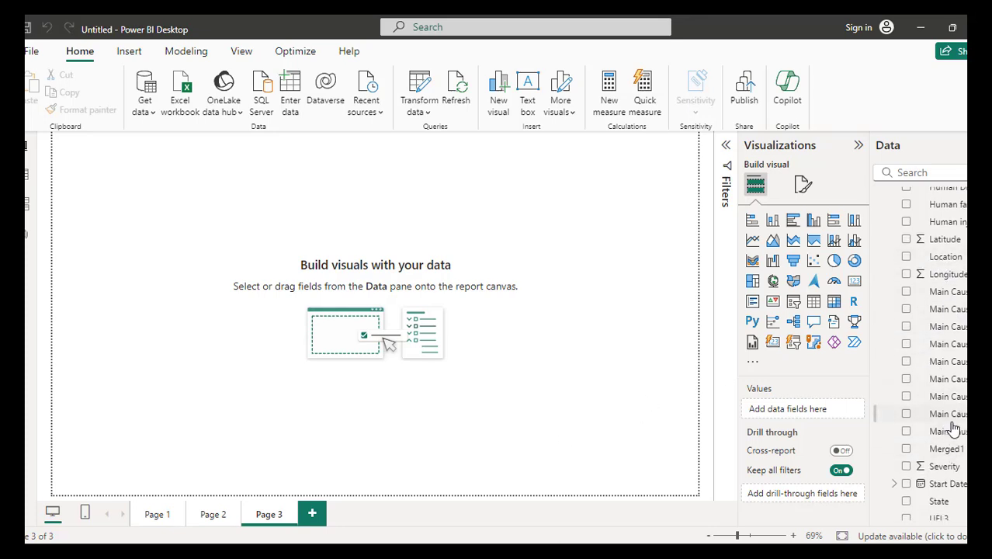
scroll(953, 428, "up", 5)
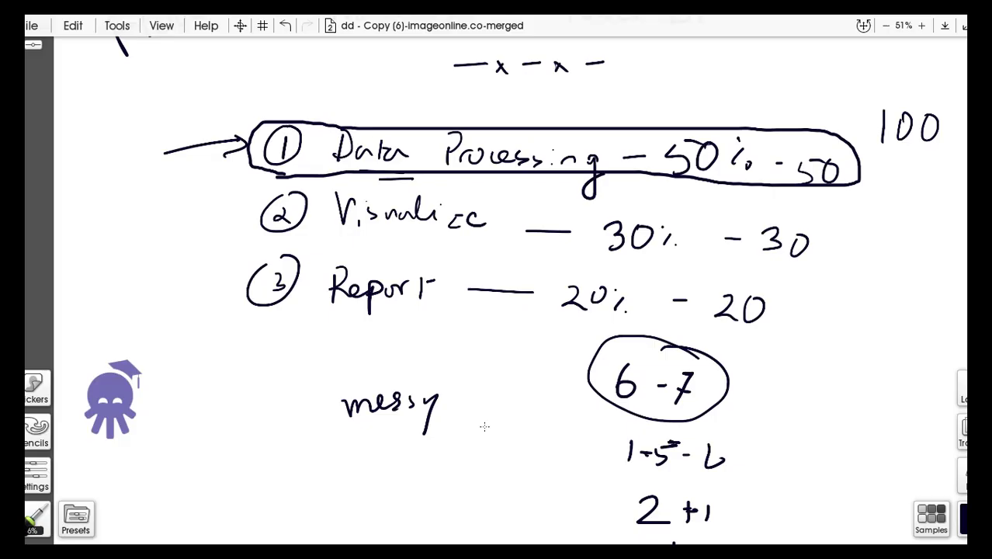
- Switch to the whiteboard and handwrite "Raw Data" in a blank area, with an arrow to "Transform" and another arrow leading onward
scroll(404, 289, "down", 10)
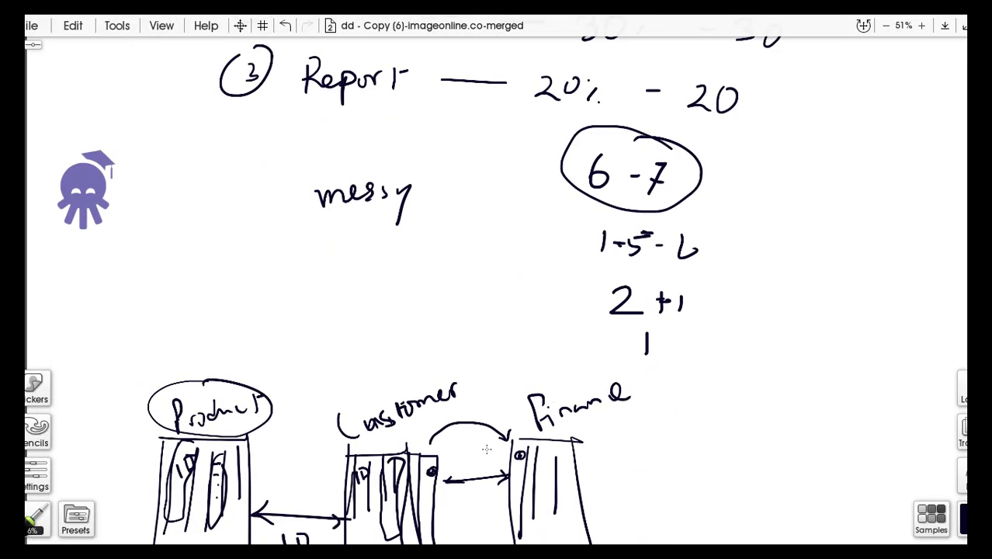
scroll(513, 138, "down", 2)
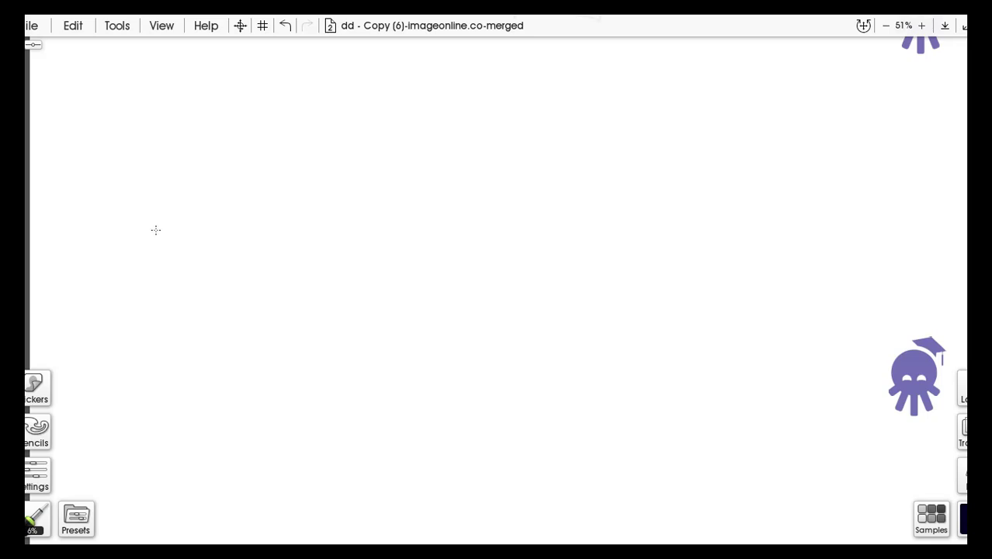
mouse_move(145, 192)
left_mouse_down()
mouse_move(140, 236)
mouse_move(215, 216)
left_mouse_up()
left_click_drag(142, 249, 143, 276)
mouse_move(139, 247)
left_mouse_down()
mouse_move(147, 273)
mouse_move(155, 268)
left_mouse_up()
left_click_drag(174, 259, 204, 259)
left_click_drag(214, 264, 218, 275)
left_click_drag(246, 228, 363, 225)
mouse_move(389, 227)
left_mouse_down()
mouse_move(499, 223)
mouse_move(490, 234)
left_mouse_up()
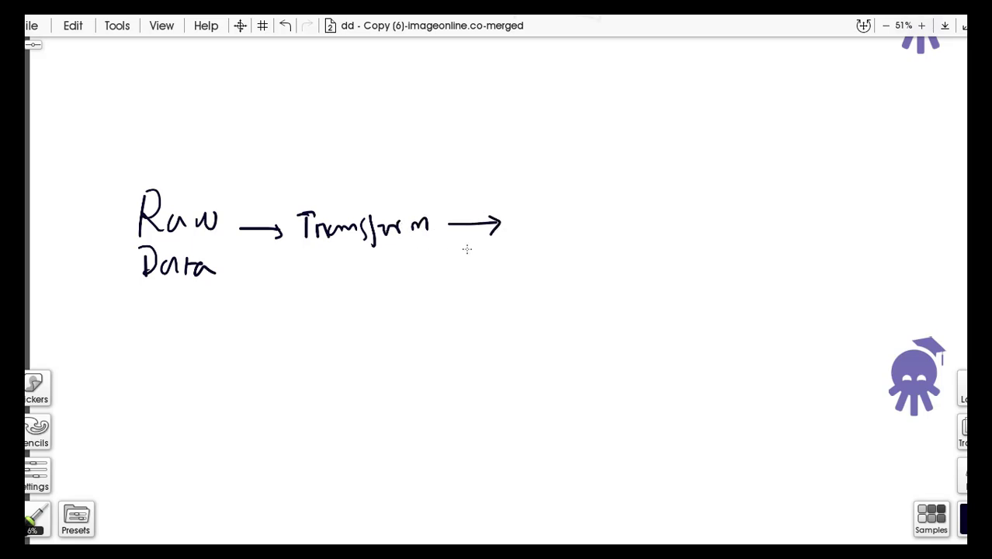
- Branch the arrow after Transform into three handwritten items: "Added Col", "Remove" and "Missing/Error"
mouse_move(512, 184)
left_mouse_down()
mouse_move(514, 264)
mouse_move(542, 189)
mouse_move(535, 194)
mouse_move(580, 199)
mouse_move(602, 186)
mouse_move(680, 181)
mouse_move(689, 196)
left_mouse_up()
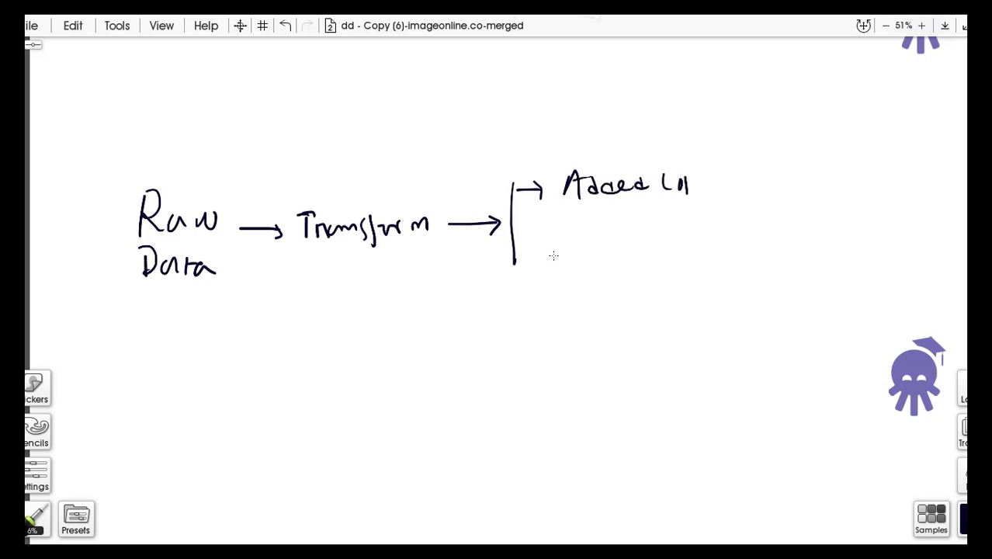
left_click_drag(512, 261, 550, 261)
mouse_move(571, 273)
left_mouse_down()
mouse_move(573, 248)
mouse_move(598, 264)
mouse_move(683, 265)
left_mouse_up()
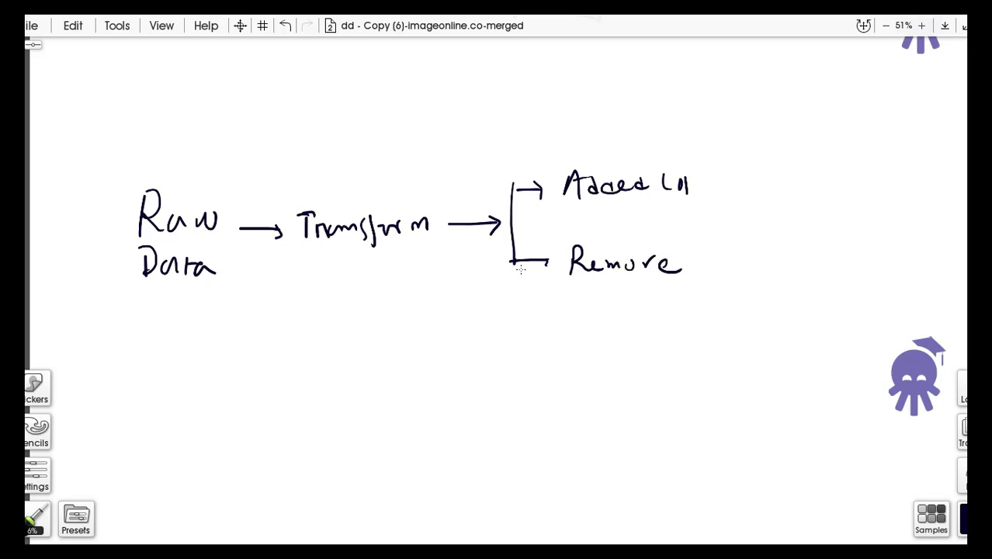
mouse_move(519, 268)
left_mouse_down()
mouse_move(517, 315)
mouse_move(550, 324)
mouse_move(599, 308)
mouse_move(621, 318)
mouse_move(646, 312)
mouse_move(688, 340)
mouse_move(777, 323)
left_mouse_up()
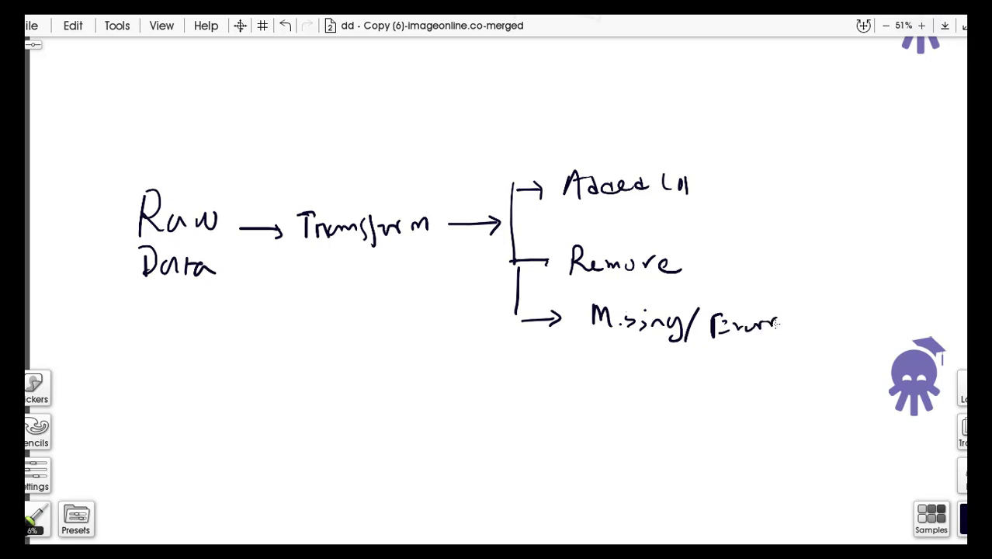
- Frame the three branch items with an arrow to "Modified", and circle Raw Data with a curved arrow to Transform
mouse_move(576, 142)
left_mouse_down()
mouse_move(662, 144)
mouse_move(786, 354)
mouse_move(537, 322)
mouse_move(551, 160)
left_mouse_up()
mouse_move(757, 246)
left_mouse_down()
mouse_move(807, 246)
mouse_move(863, 223)
mouse_move(962, 233)
left_mouse_up()
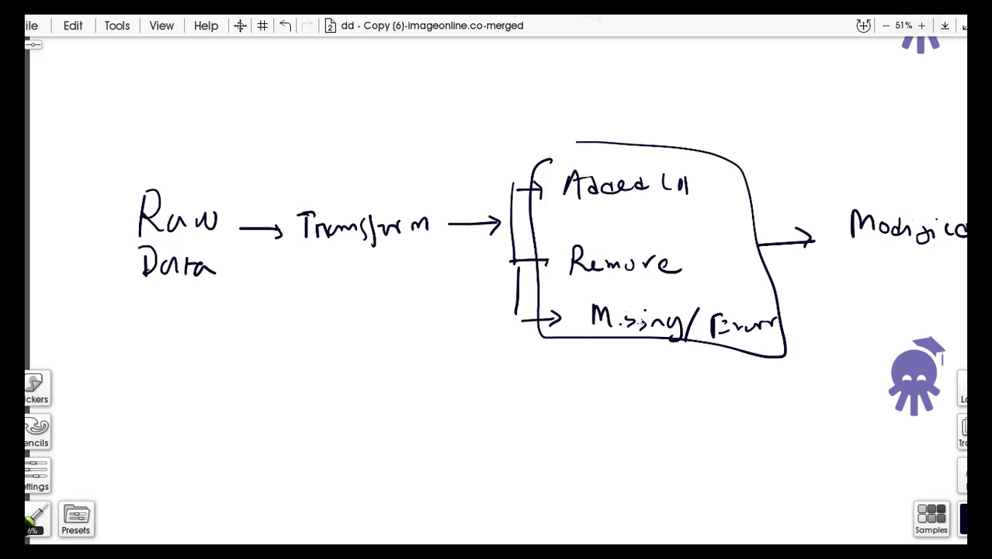
mouse_move(164, 168)
left_mouse_down()
mouse_move(105, 202)
mouse_move(247, 250)
mouse_move(169, 165)
left_mouse_up()
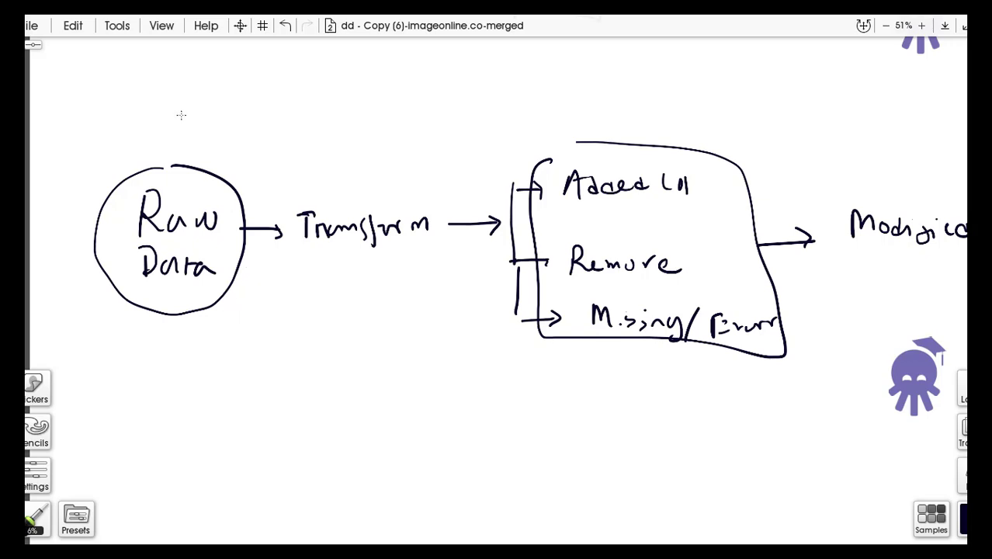
mouse_move(178, 165)
left_mouse_down()
mouse_move(180, 155)
mouse_move(310, 144)
mouse_move(332, 200)
mouse_move(351, 180)
left_mouse_up()
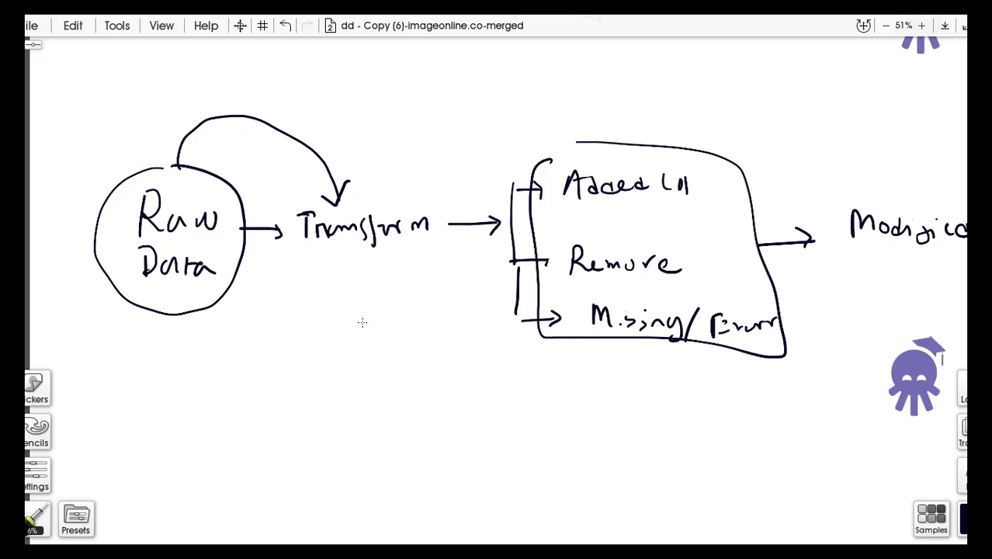
- Underline Transform and draw a check mark beside each of the three branch items
left_click_drag(333, 258, 420, 253)
left_click_drag(523, 141, 551, 134)
left_click_drag(538, 224, 555, 219)
left_click_drag(554, 290, 579, 274)
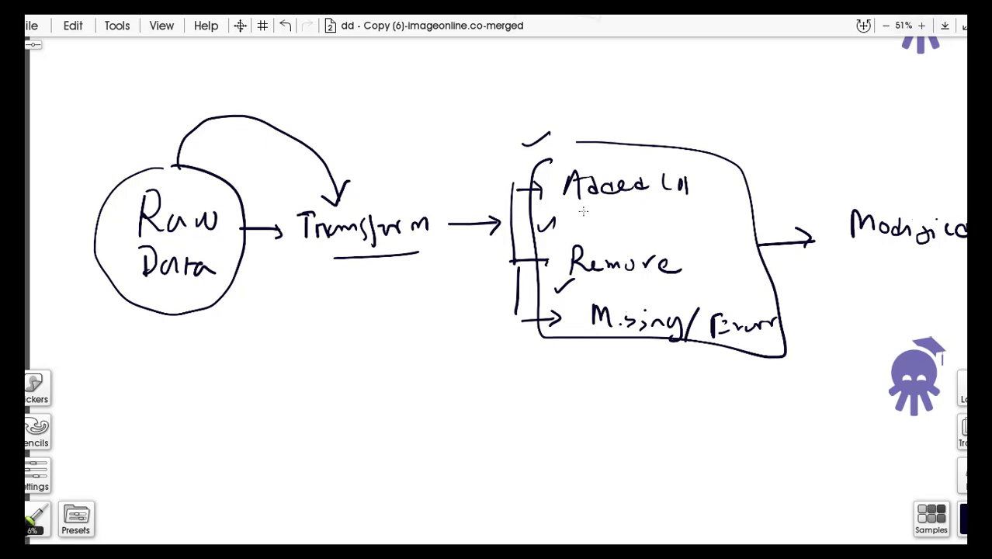
- Underline Added Col, Raw Data, Remove and Modified, and draw a curved arrow from the framed items to Modified
left_click_drag(577, 209, 711, 206)
left_click_drag(162, 333, 226, 315)
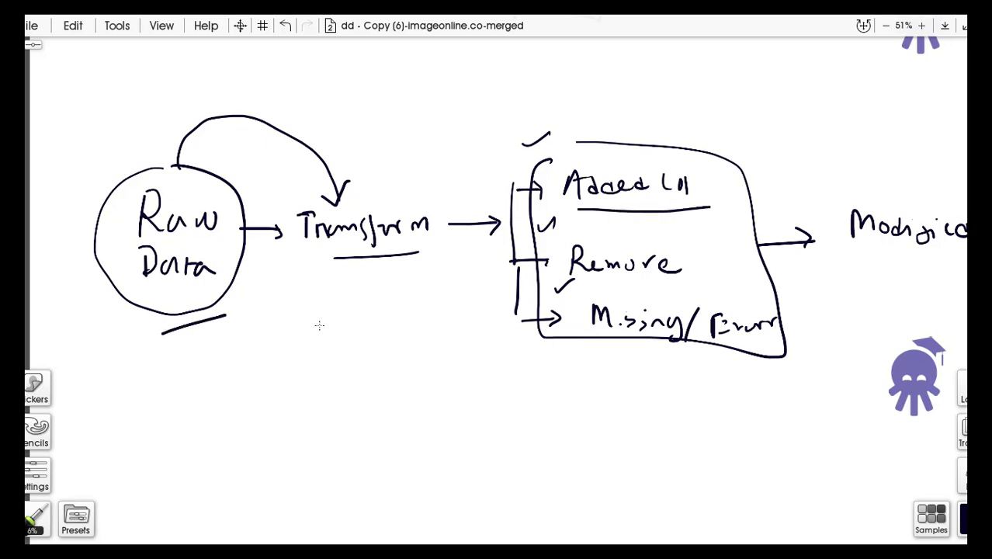
left_click_drag(621, 293, 674, 288)
mouse_move(702, 137)
left_mouse_down()
mouse_move(860, 178)
mouse_move(866, 200)
mouse_move(885, 180)
left_mouse_up()
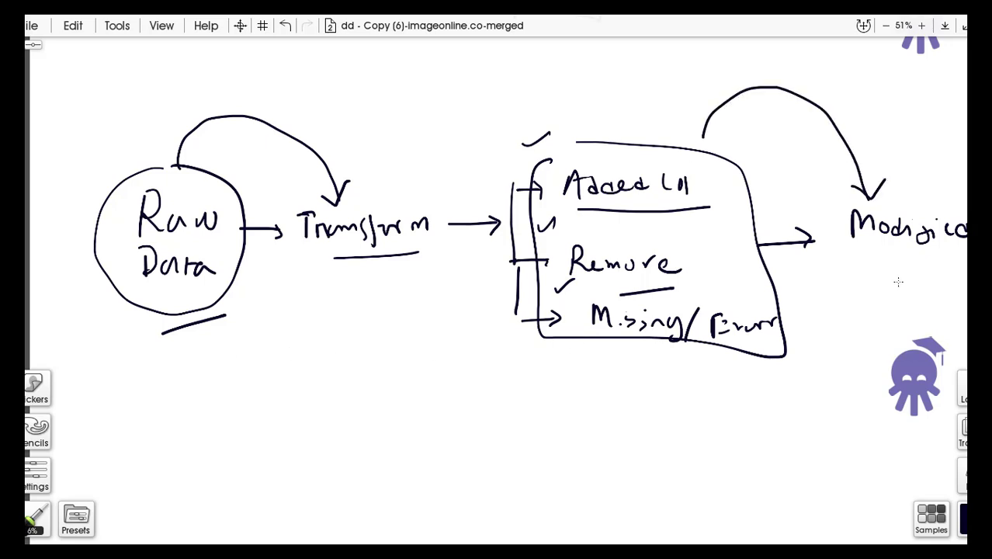
left_click_drag(857, 257, 947, 259)
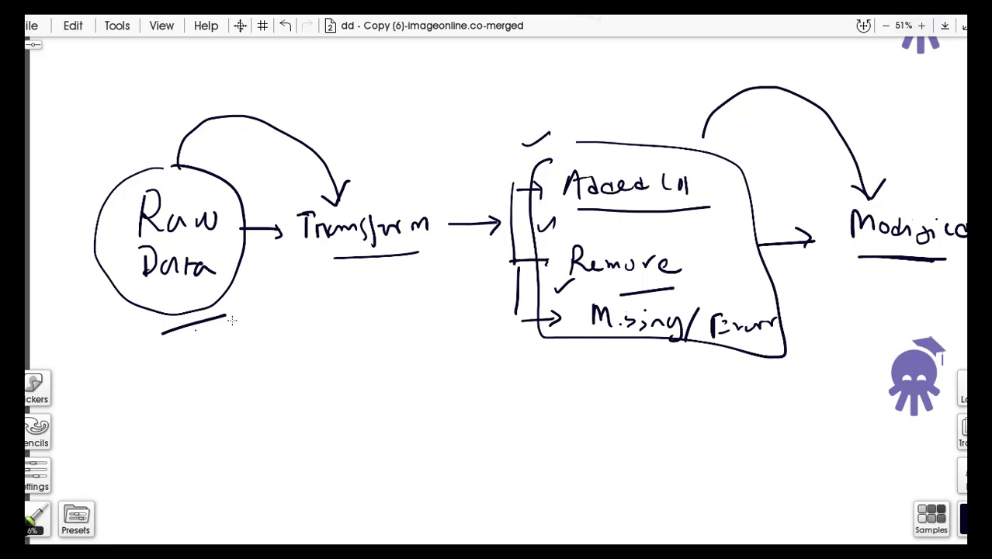
mouse_move(845, 278)
left_mouse_down()
mouse_move(905, 267)
mouse_move(918, 277)
left_mouse_up()
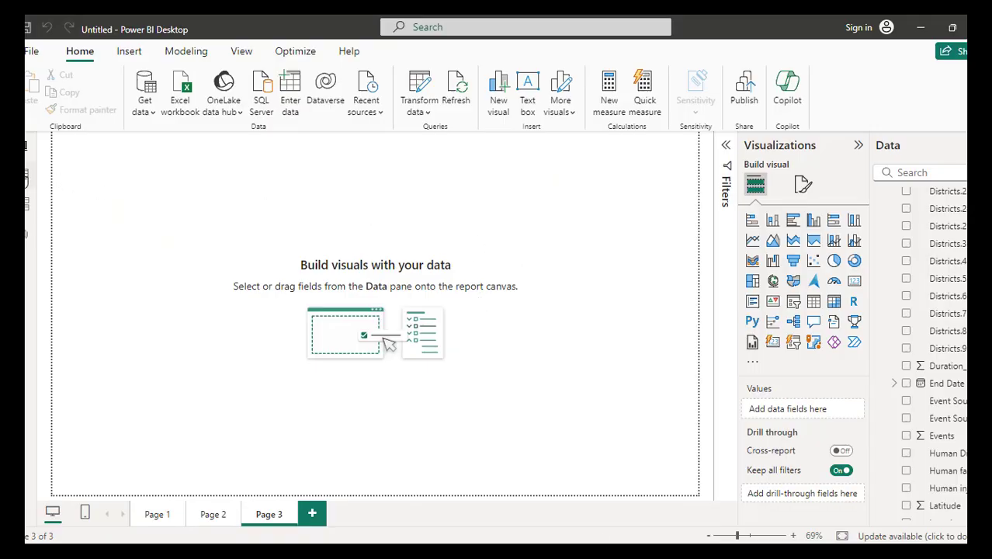
- Return to Power BI Desktop, show the India_Floods_Inventory data in Table view and copy the whole table
left_click(25, 176)
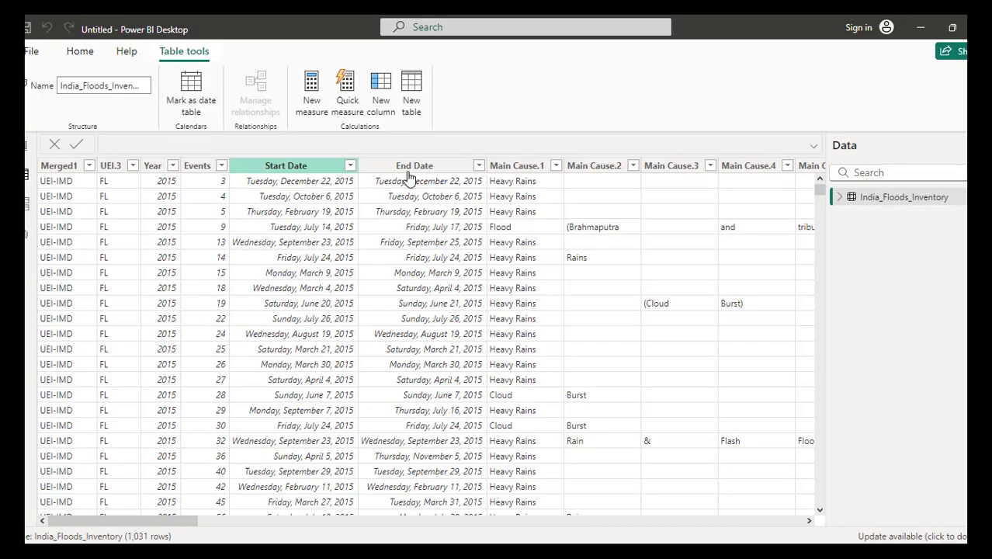
left_click_drag(190, 521, 155, 520)
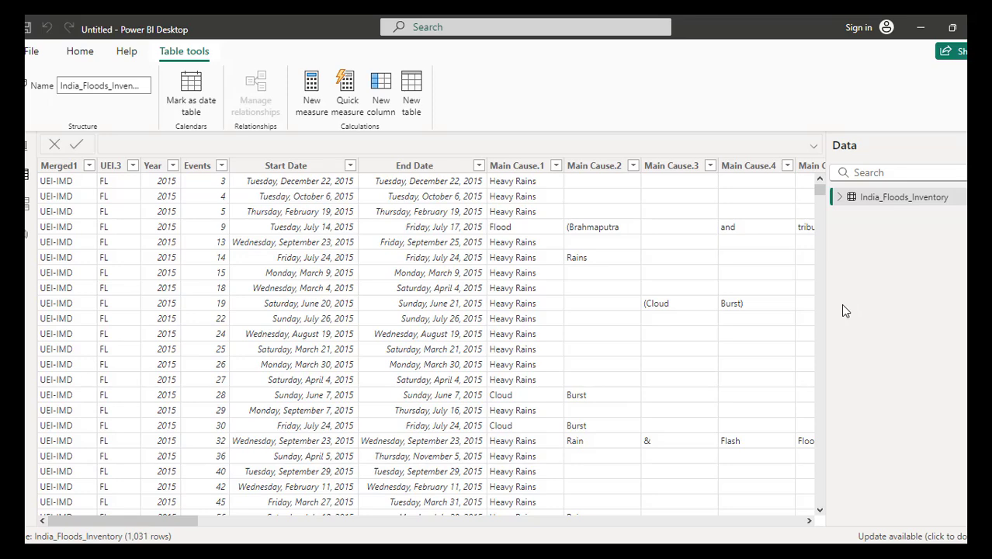
right_click(897, 203)
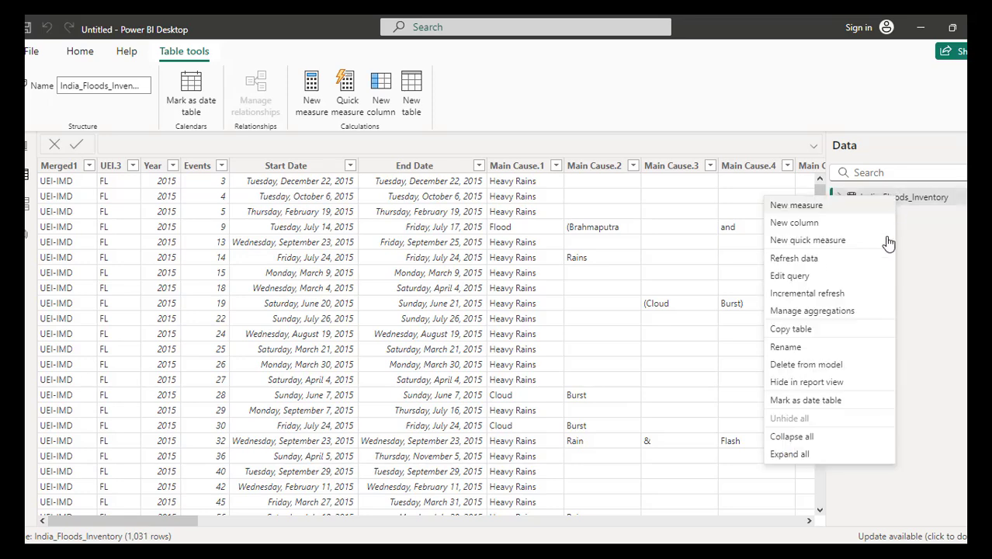
left_click(800, 336)
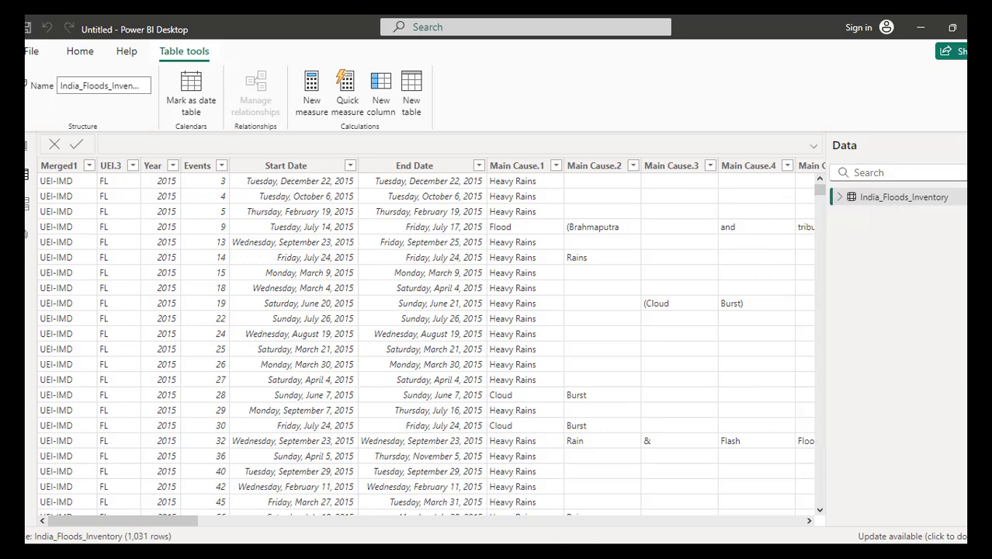
- Switch to Excel's India_Floods_Inventory_cleaned workbook and create a new blank workbook
mouse_move(443, 553)
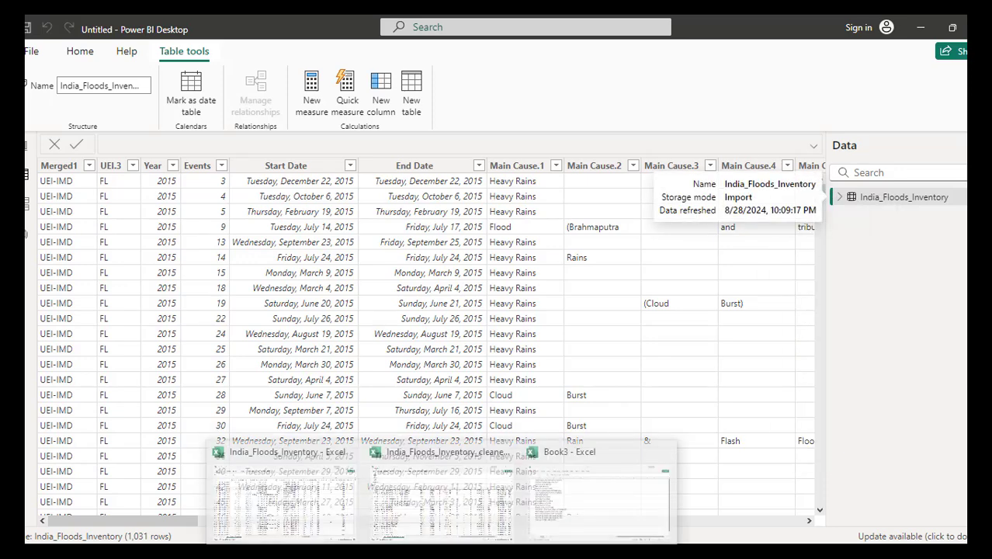
left_click(461, 514)
key("ctrl+n")
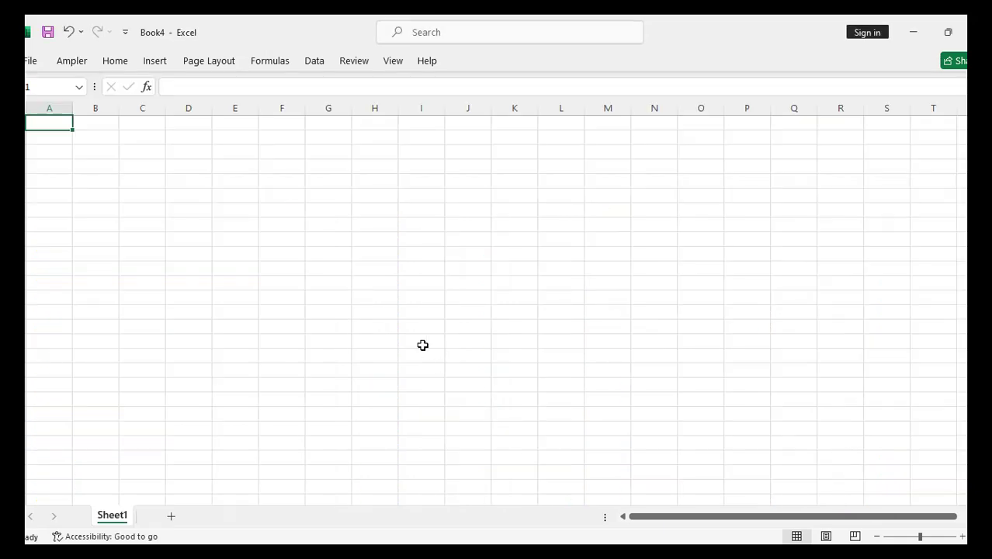
- Paste the copied India_Floods_Inventory table into the blank workbook, starting at cell A1
key("ctrl+v")
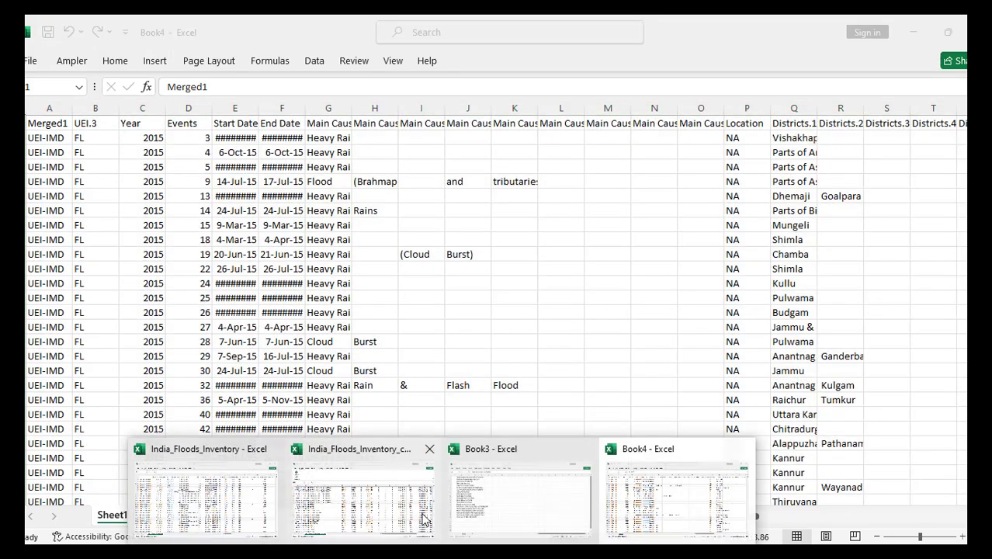
- Switch to the India_Floods_Inventory_cleaned workbook and look through its flood records
left_click(423, 516)
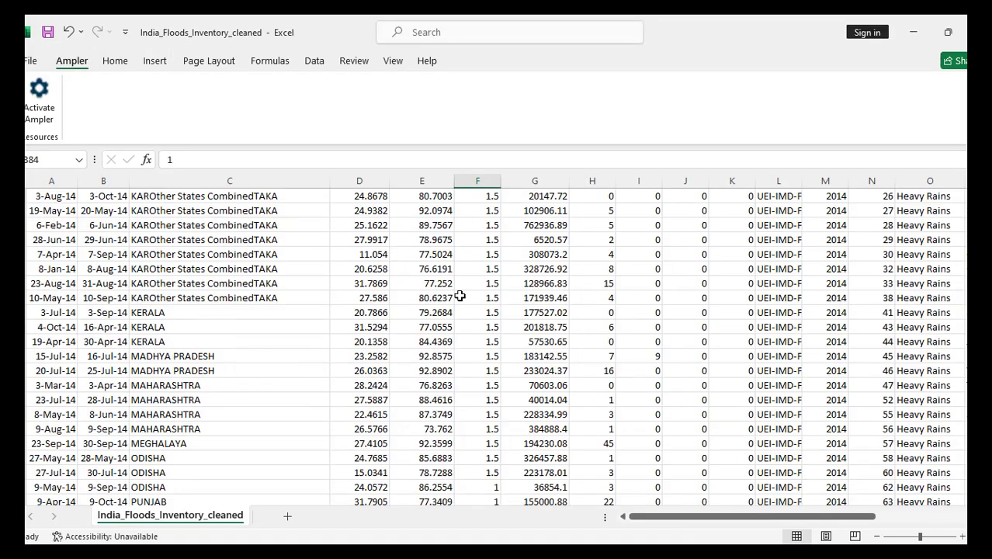
scroll(439, 362, "up", 8)
scroll(438, 362, "up", 7)
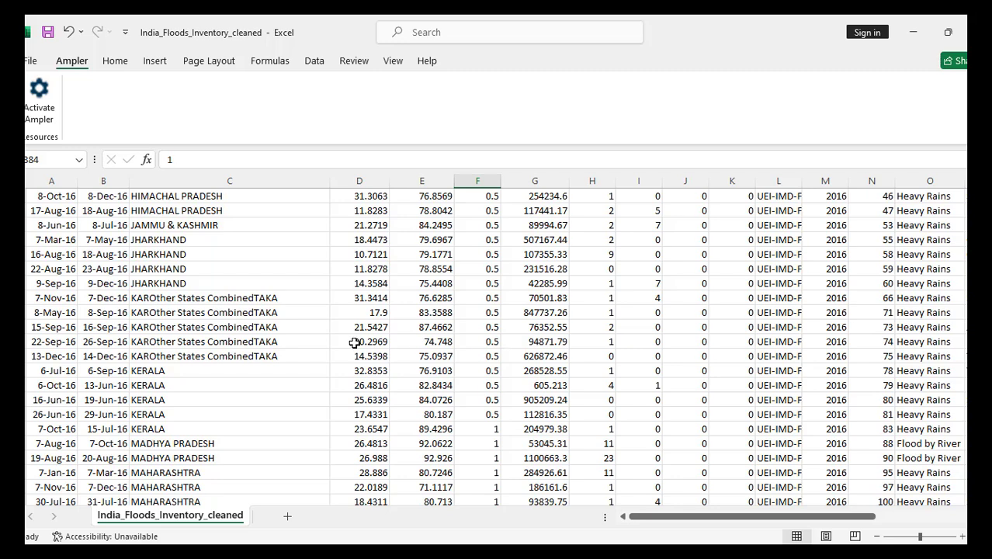
scroll(549, 325, "up", 10)
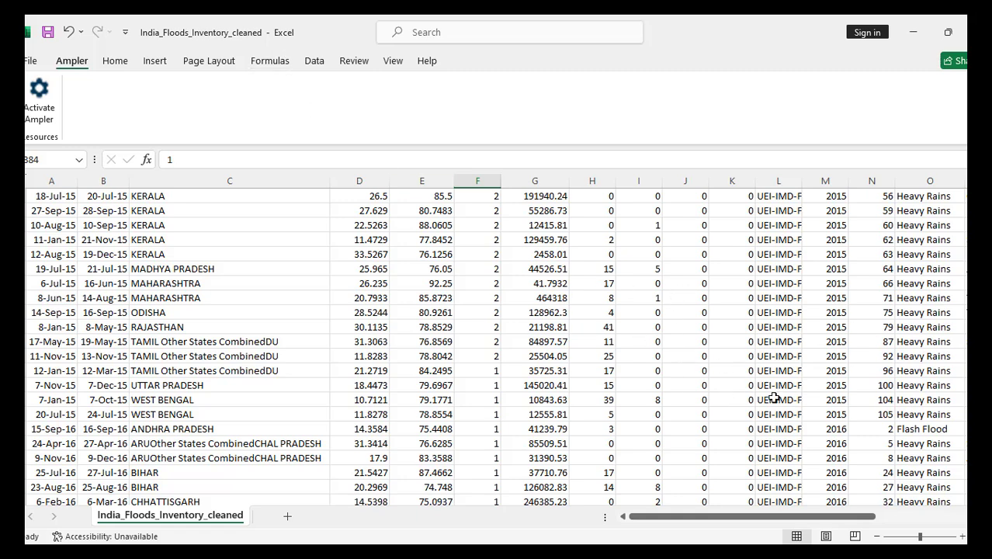
scroll(757, 381, "down", 4)
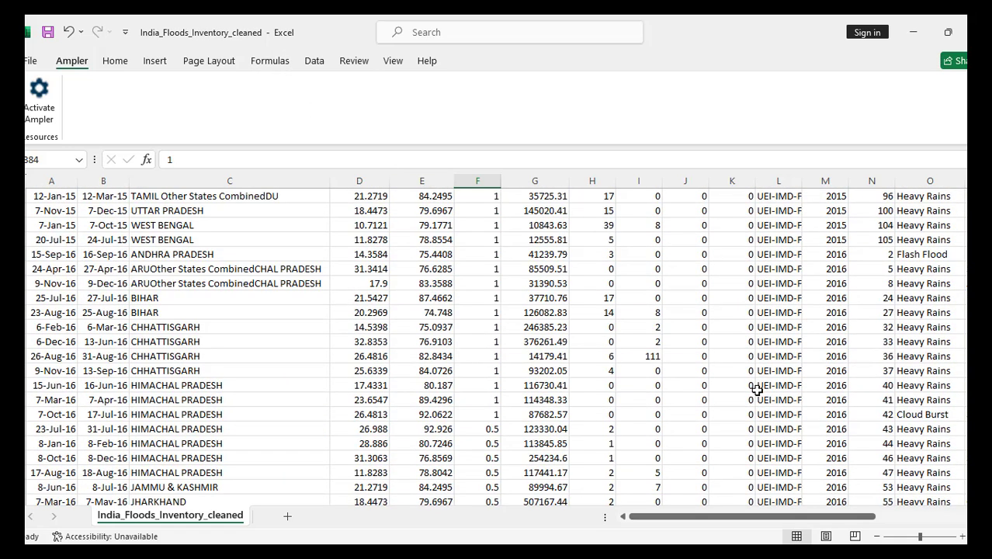
left_click(374, 556)
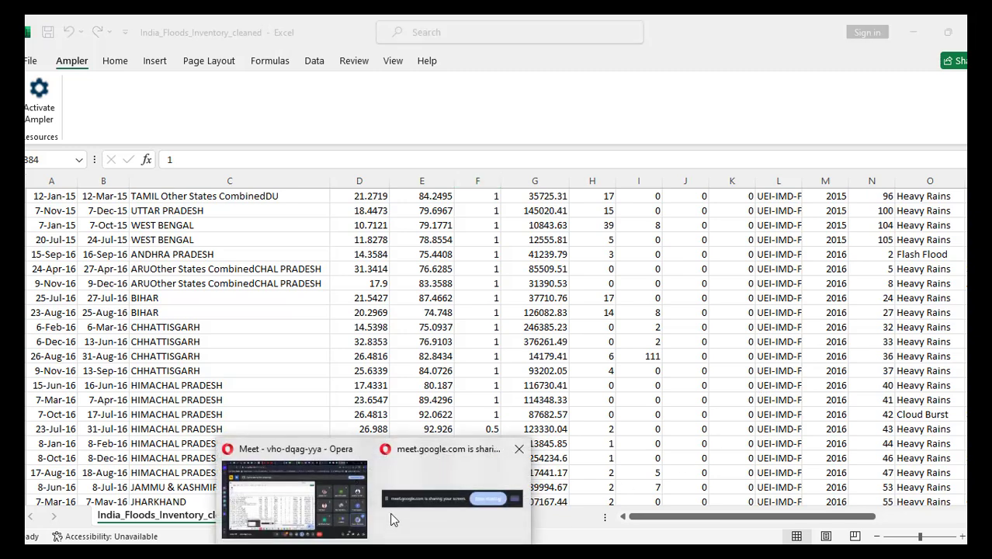
left_click(302, 508)
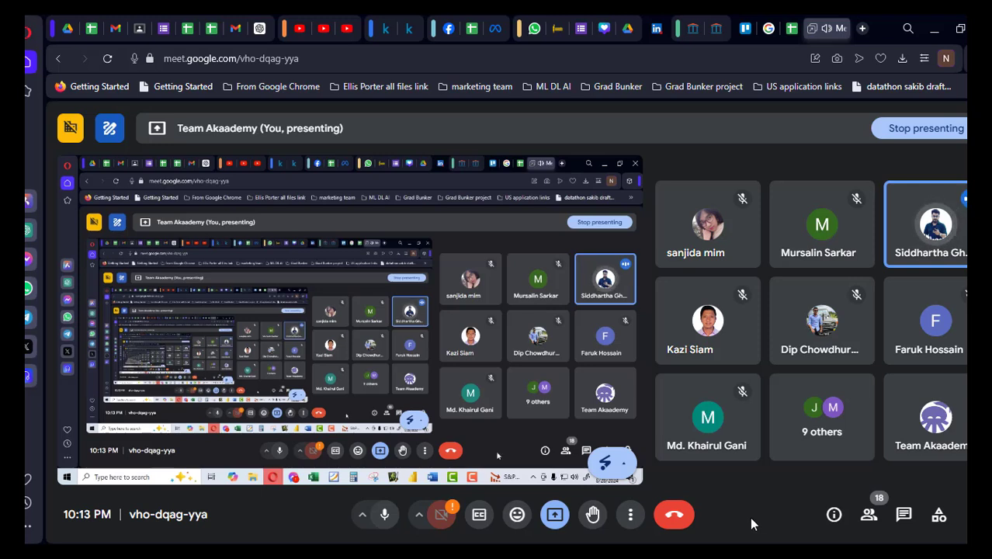
left_click(610, 558)
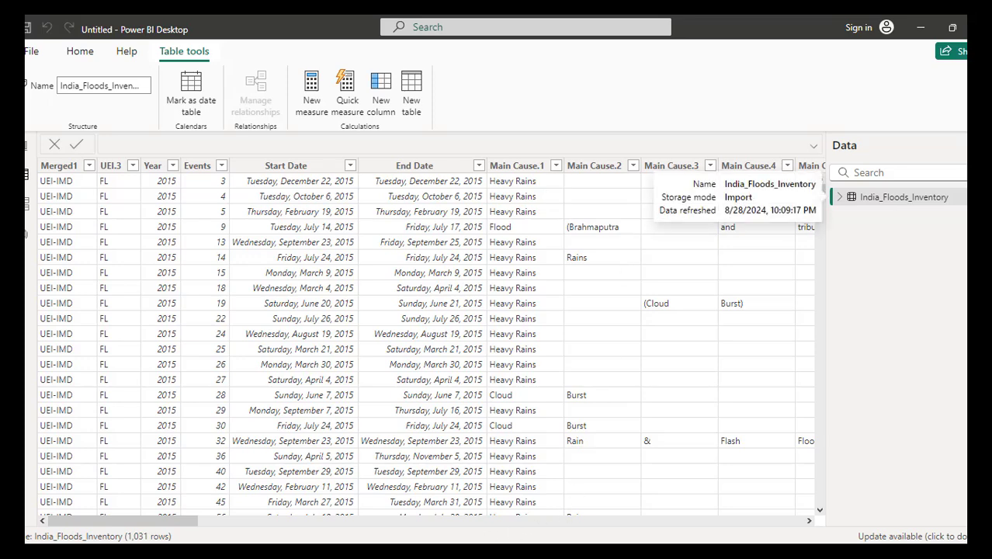
mouse_move(377, 558)
left_click(303, 497)
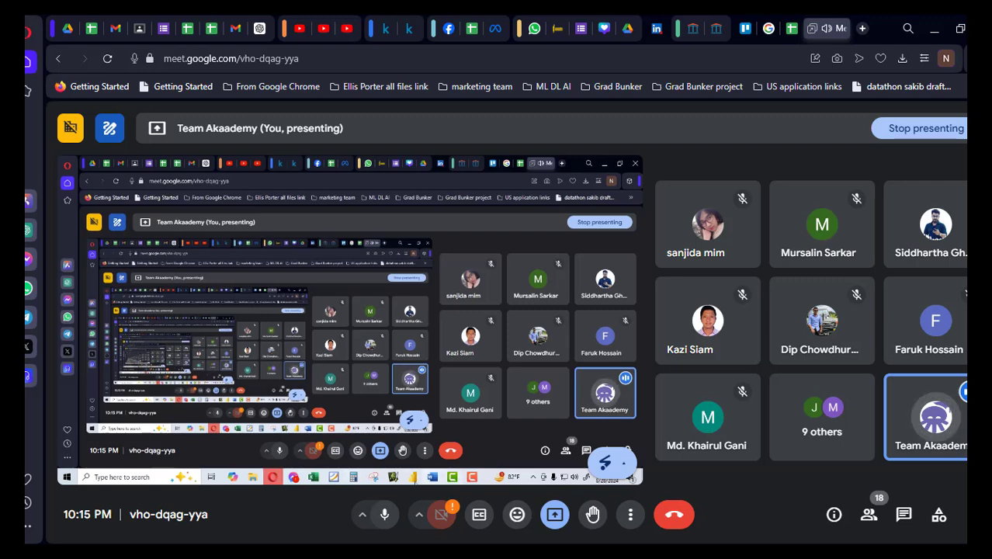
left_click(609, 557)
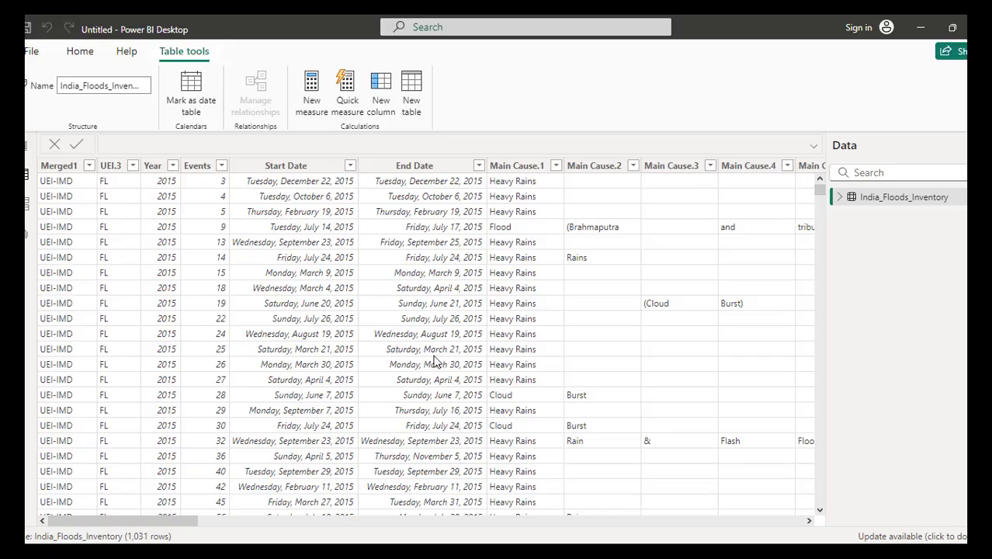
- Return to Excel's India_Floods_Inventory_cleaned workbook and examine the header row, including the Area Affected column
left_click(399, 514)
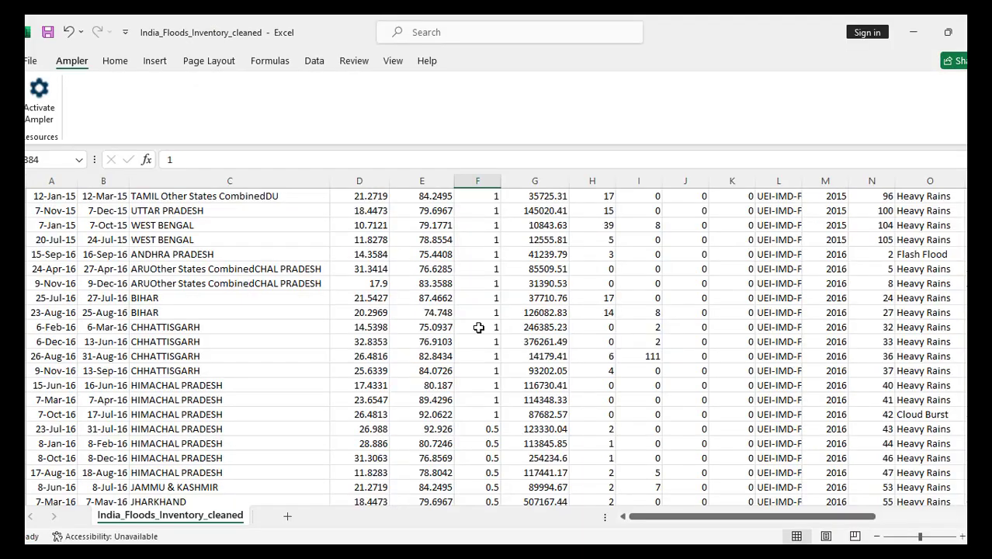
scroll(584, 376, "up", 15)
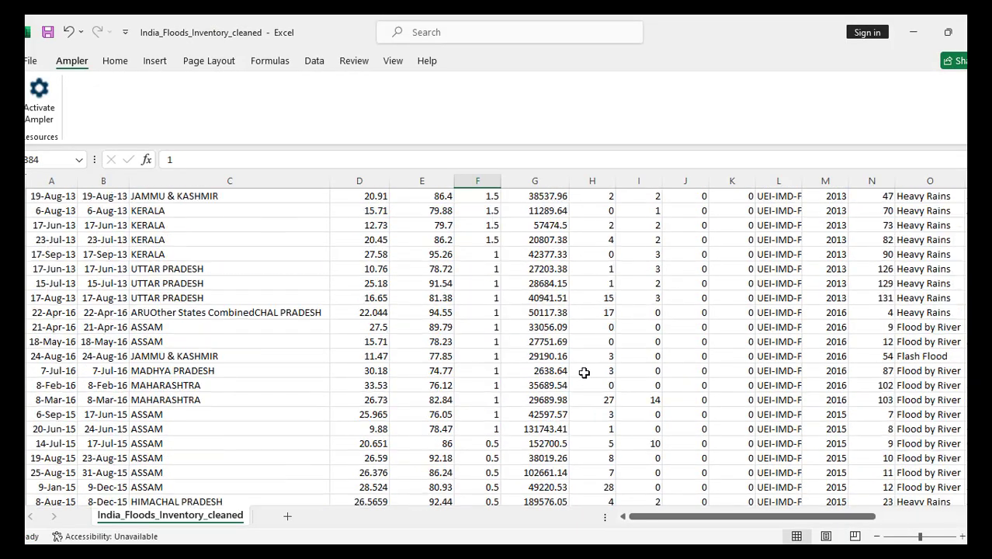
scroll(584, 370, "up", 20)
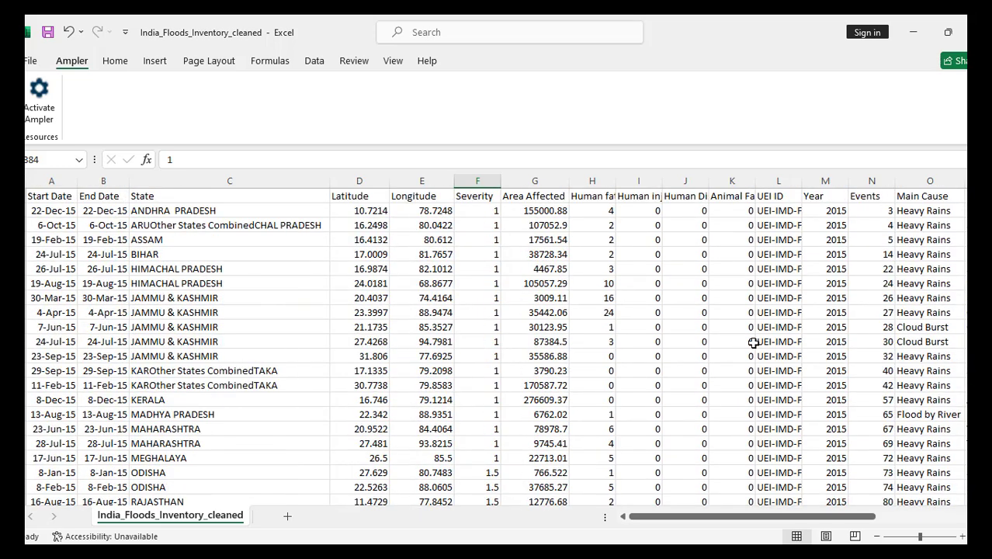
left_click(533, 195)
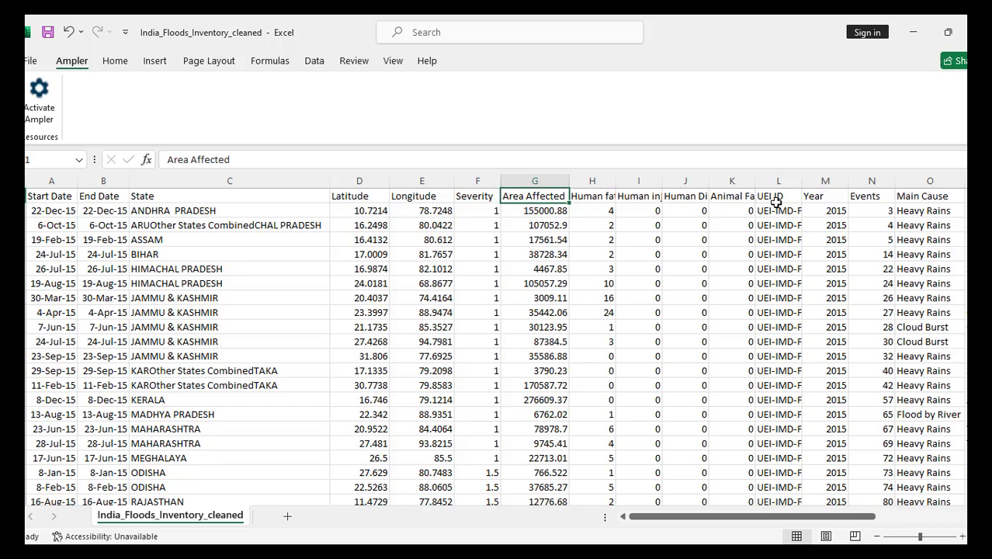
- Examine the entries in the Main Cause, River, Pradesh and Area columns of the cleaned data
left_click_drag(819, 516, 930, 518)
left_click(444, 229)
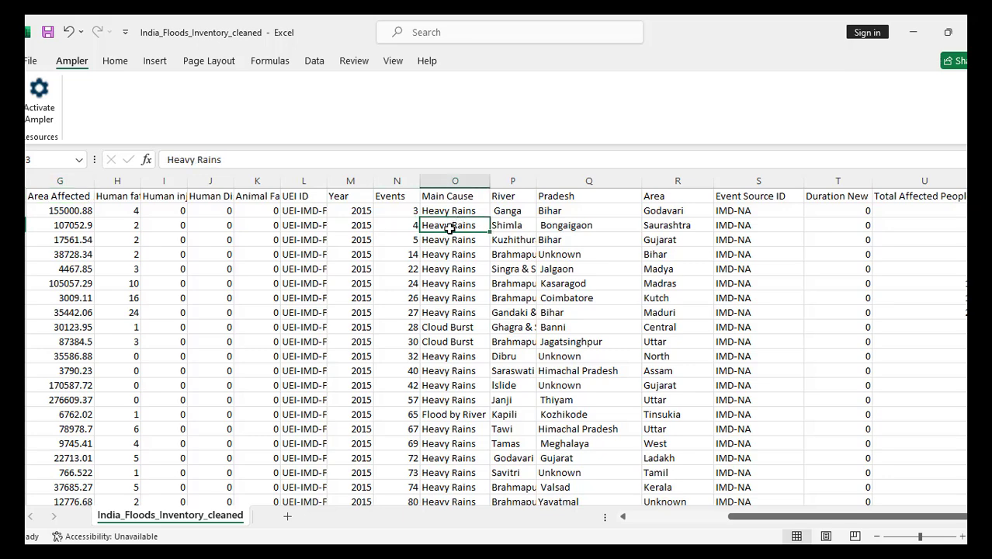
left_click(509, 224)
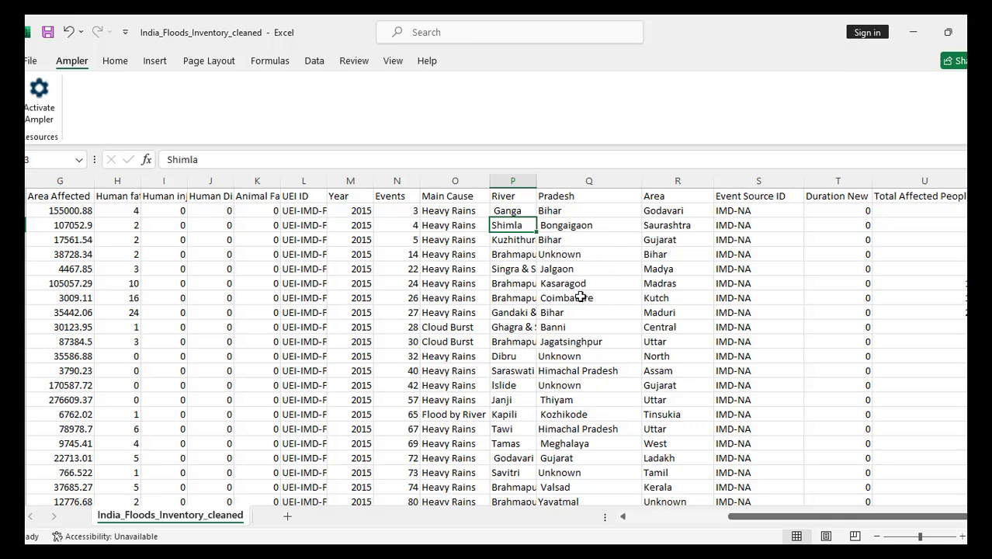
left_click_drag(569, 268, 578, 444)
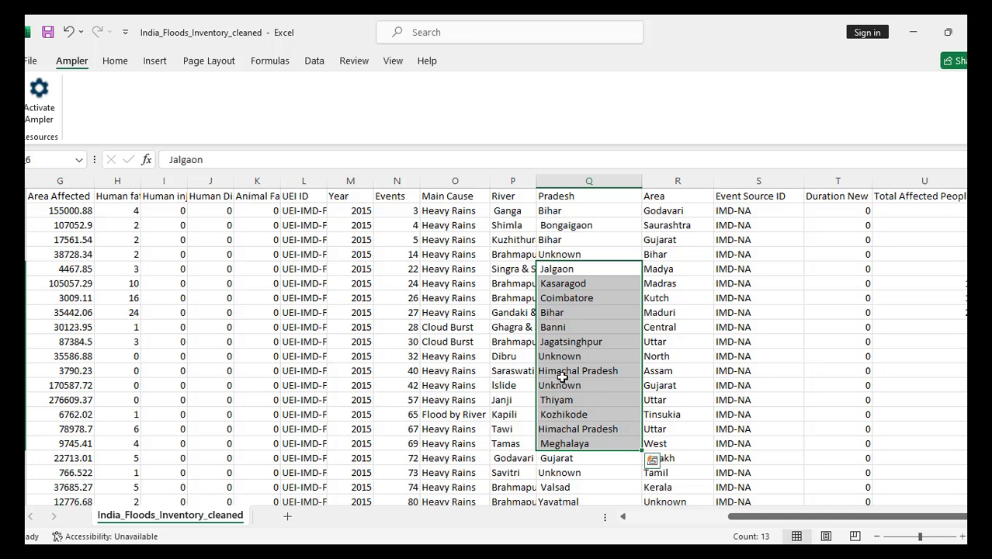
left_click_drag(669, 255, 677, 401)
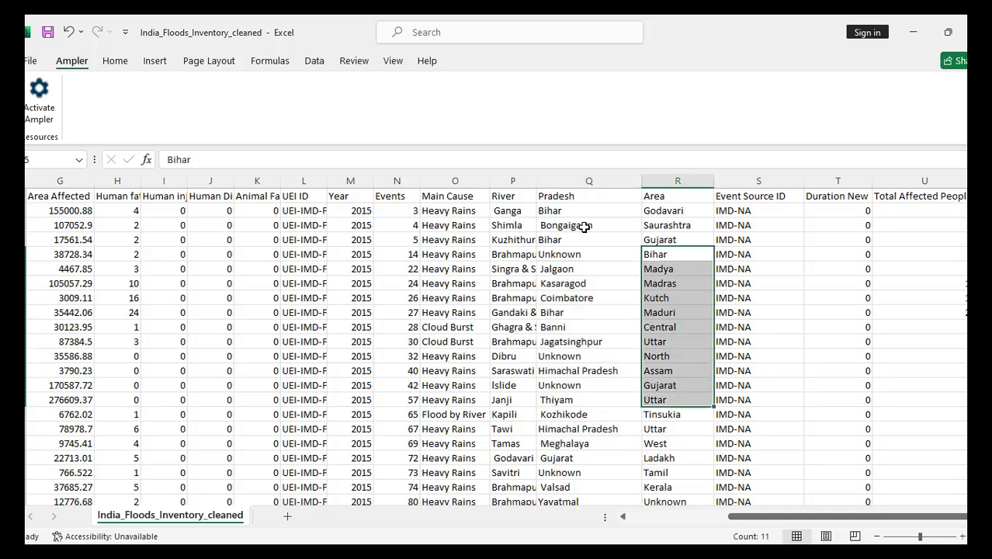
- Compare the Total Affected People column with the human fatality and human injury columns
left_click(899, 197)
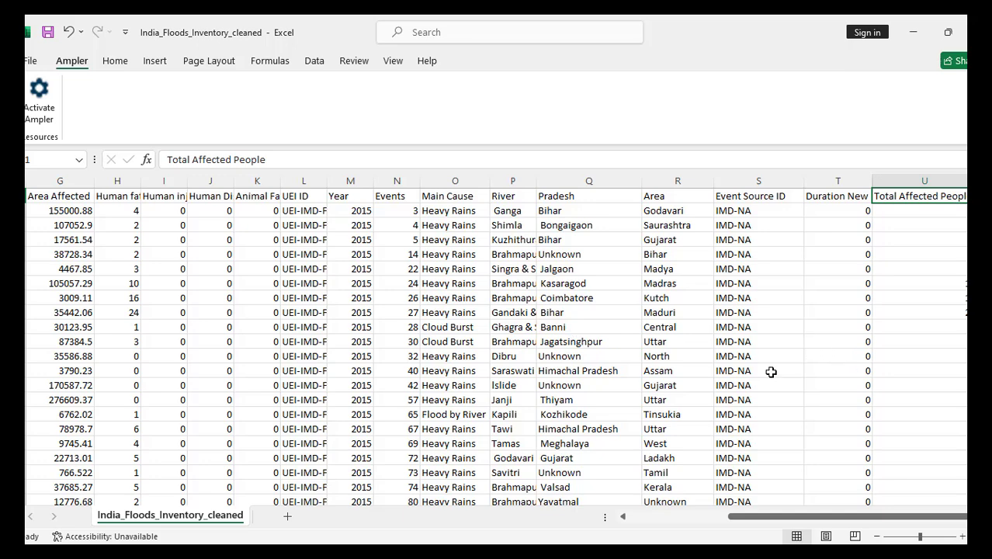
left_click_drag(952, 225, 952, 475)
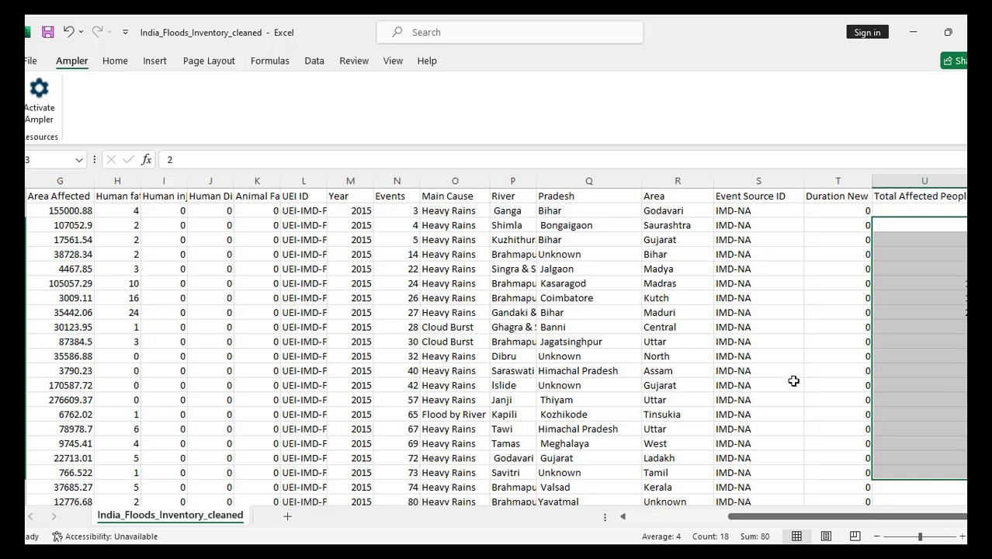
left_click_drag(122, 224, 112, 408)
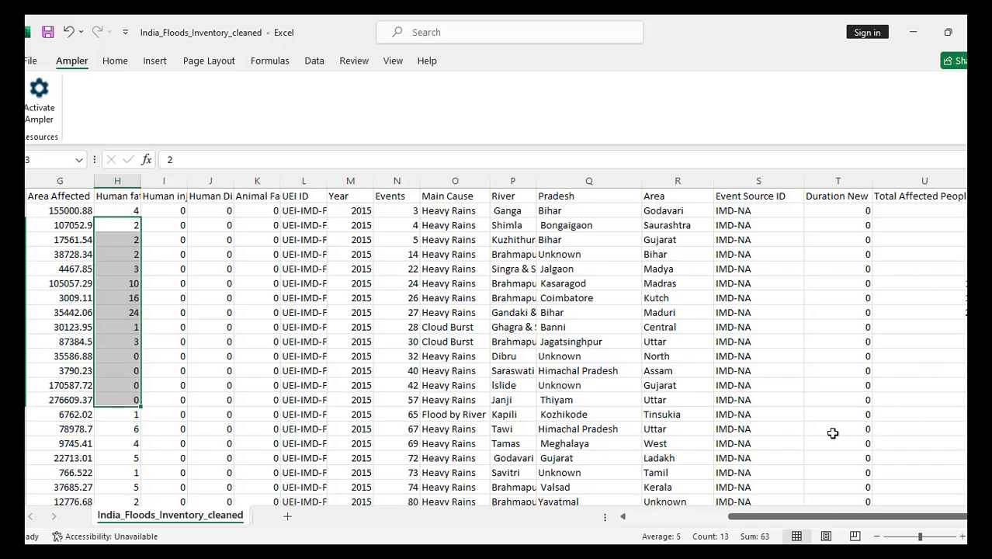
left_click_drag(928, 239, 926, 490)
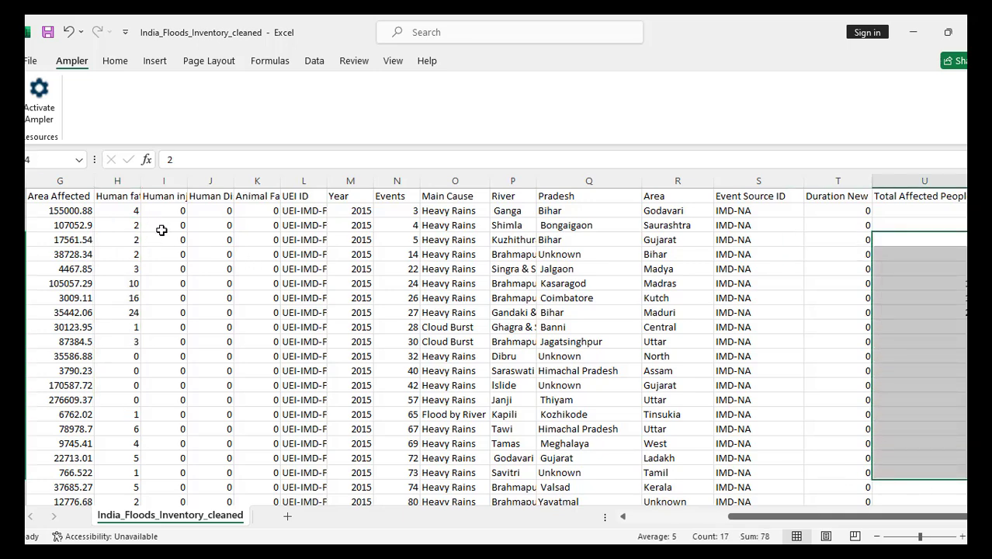
left_click_drag(162, 230, 149, 436)
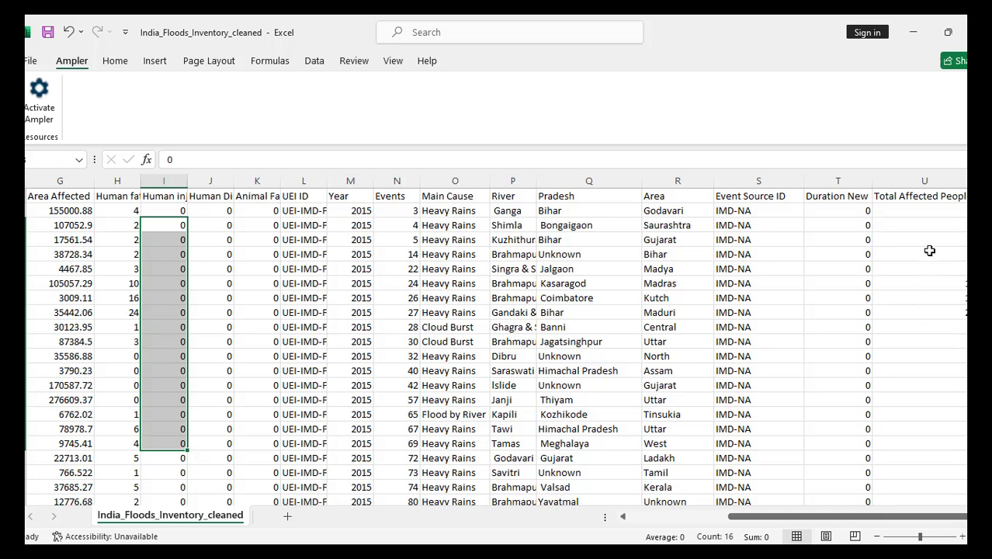
left_click_drag(929, 254, 943, 443)
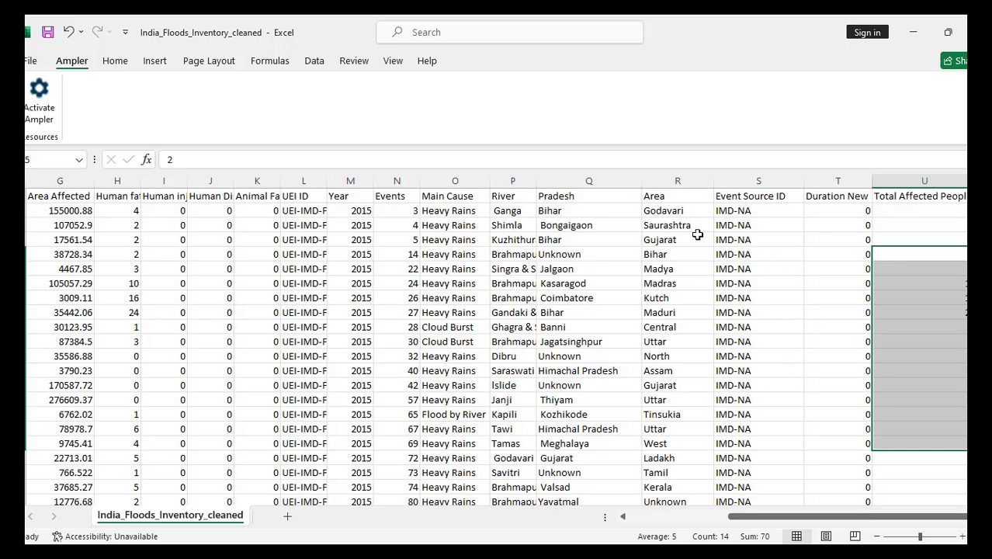
left_click(707, 518)
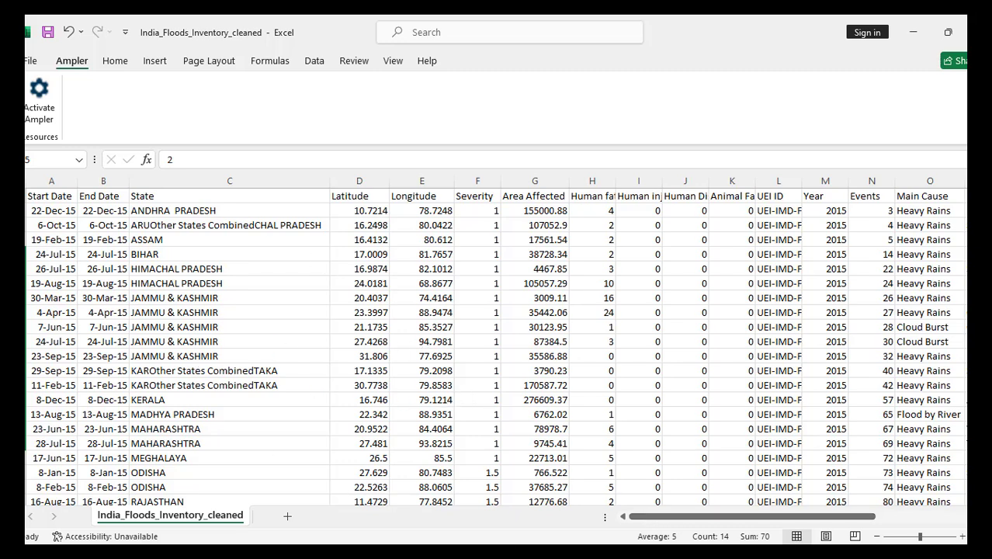
left_click(373, 556)
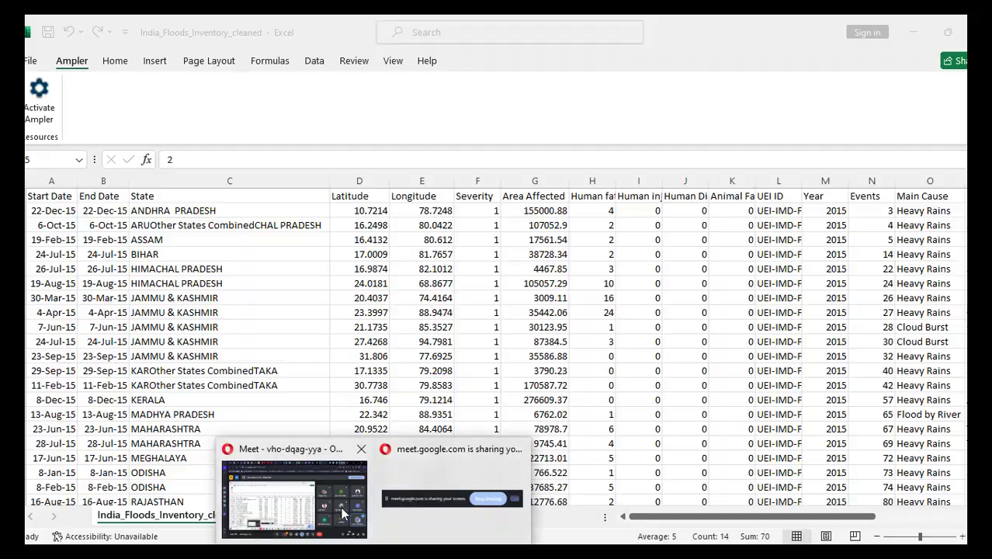
left_click(311, 498)
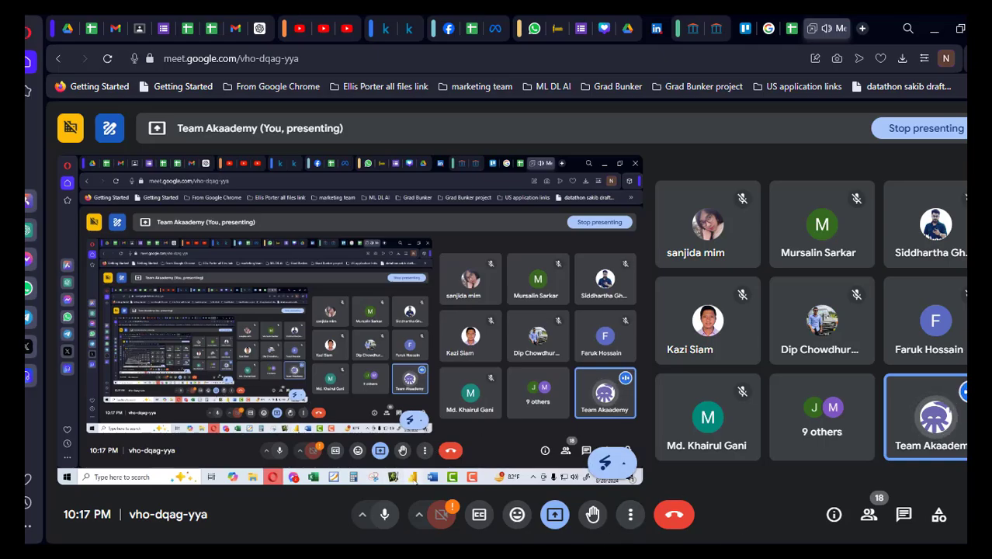
- Return to Power BI Desktop and close the untitled report without saving its changes
left_click(611, 557)
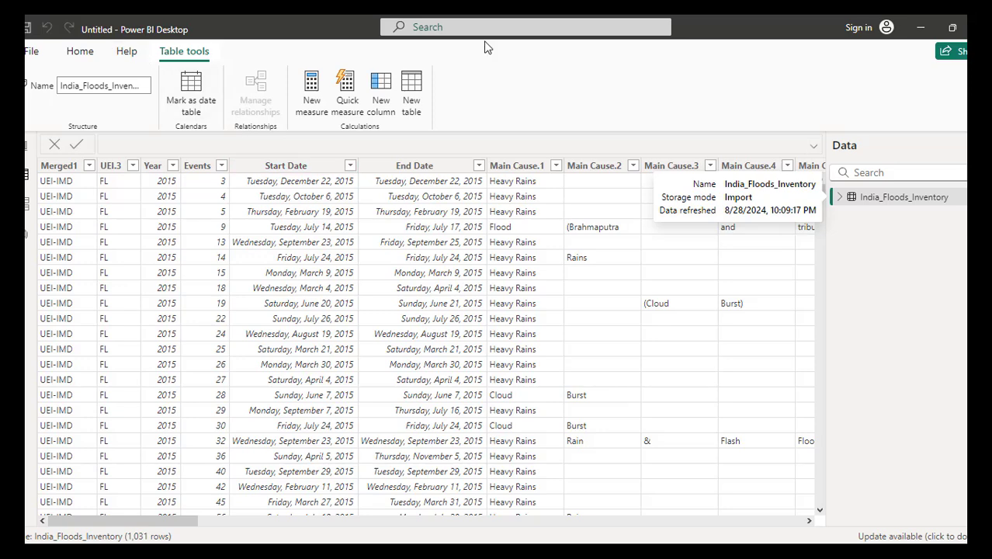
left_click(982, 28)
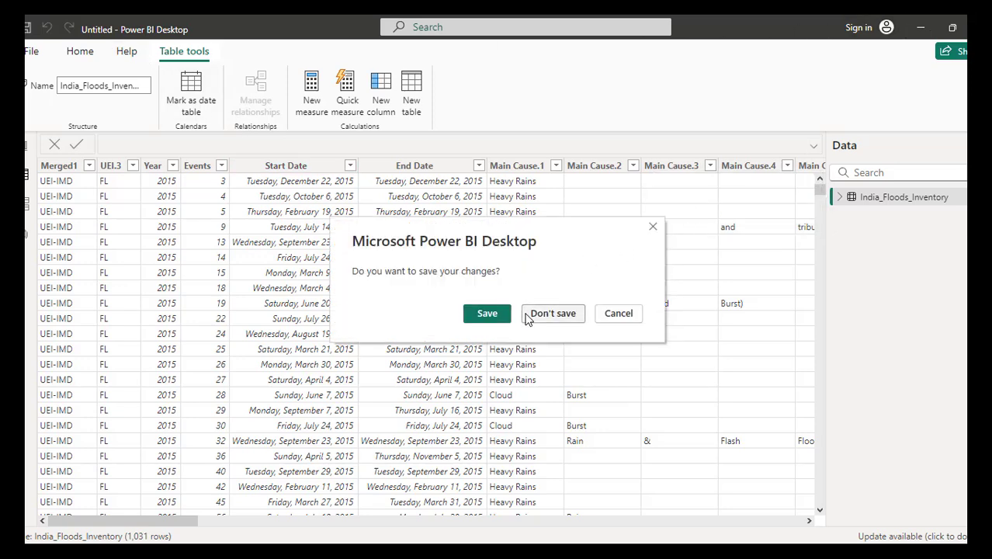
left_click(538, 260)
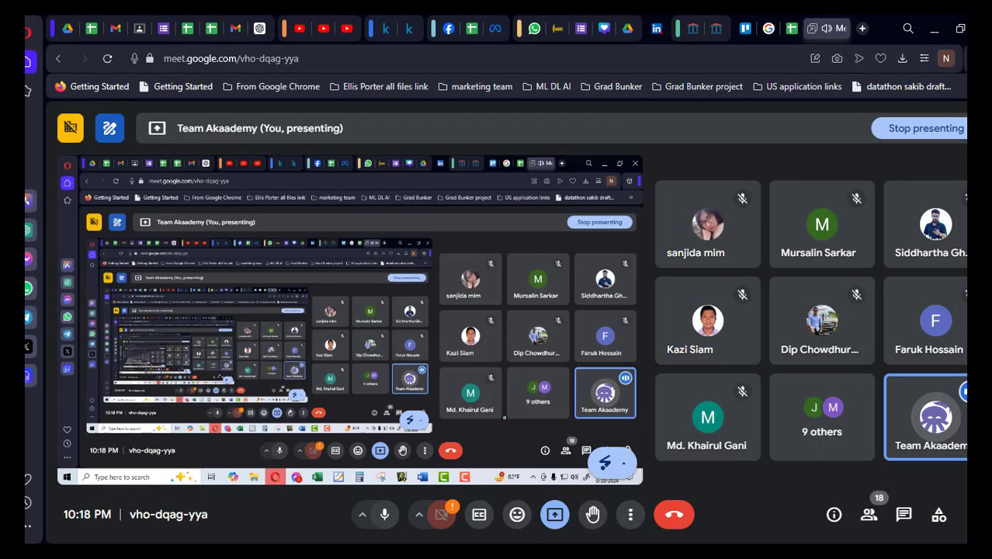
- Launch Power BI Desktop again and create a blank report
key("super+s")
type("power")
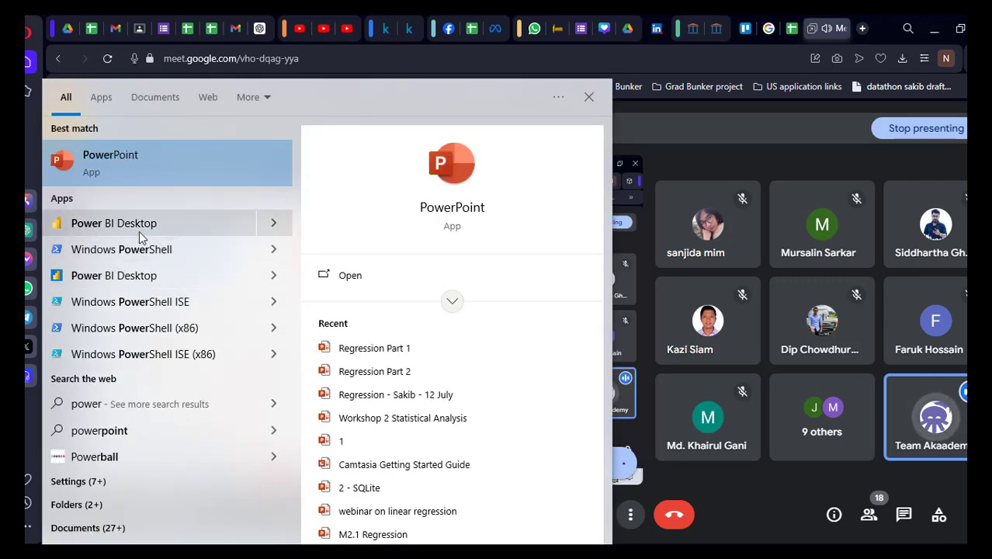
left_click(198, 224)
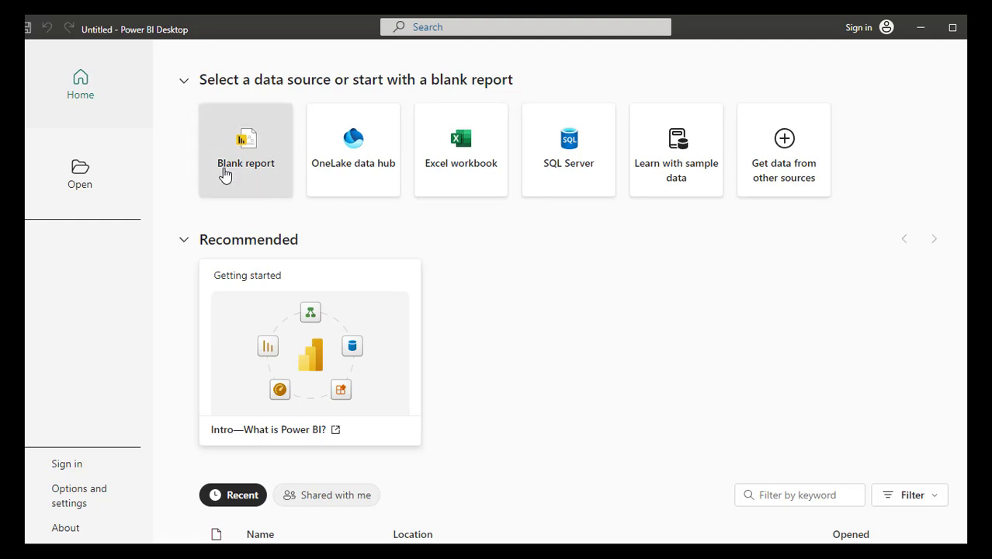
left_click(223, 173)
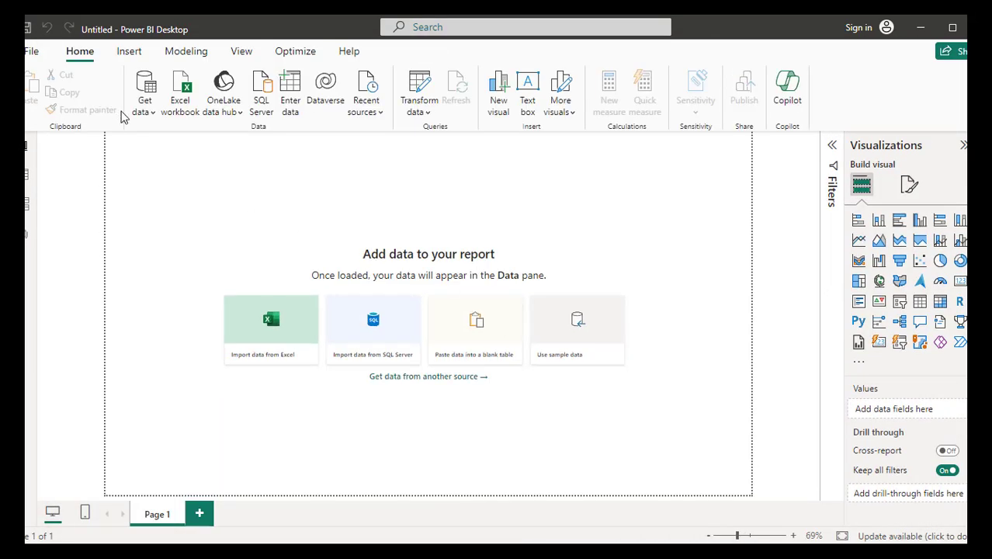
- Connect to India_Floods_Inventory_cleaned.csv as a Text/CSV source and open it for transformation in Power Query
left_click(152, 114)
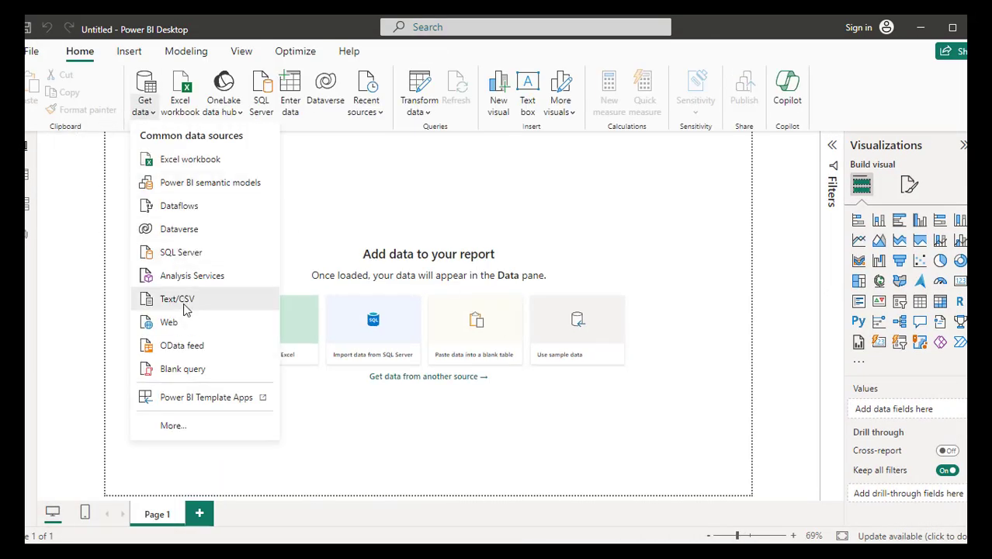
left_click(185, 302)
left_click(383, 158)
double_click(382, 158)
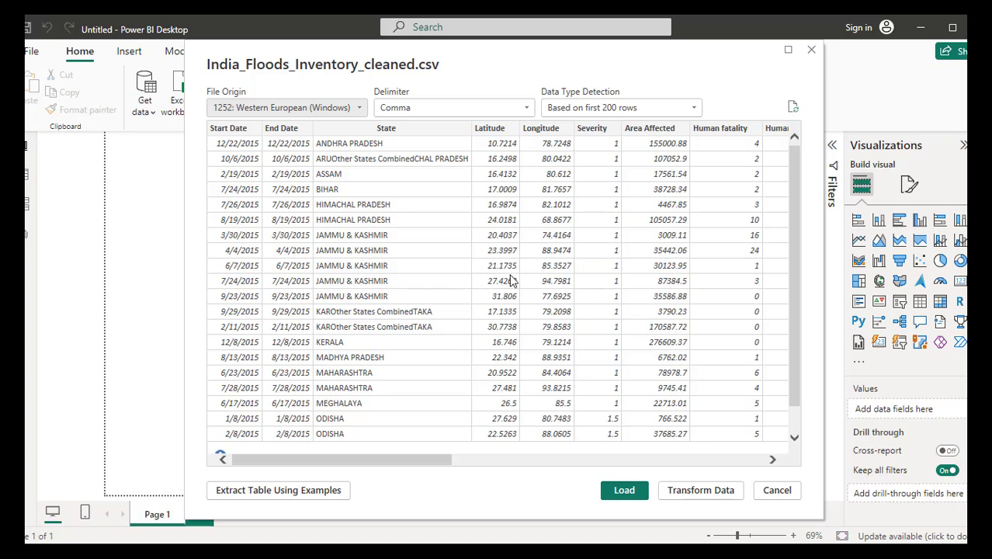
left_click_drag(420, 464, 380, 470)
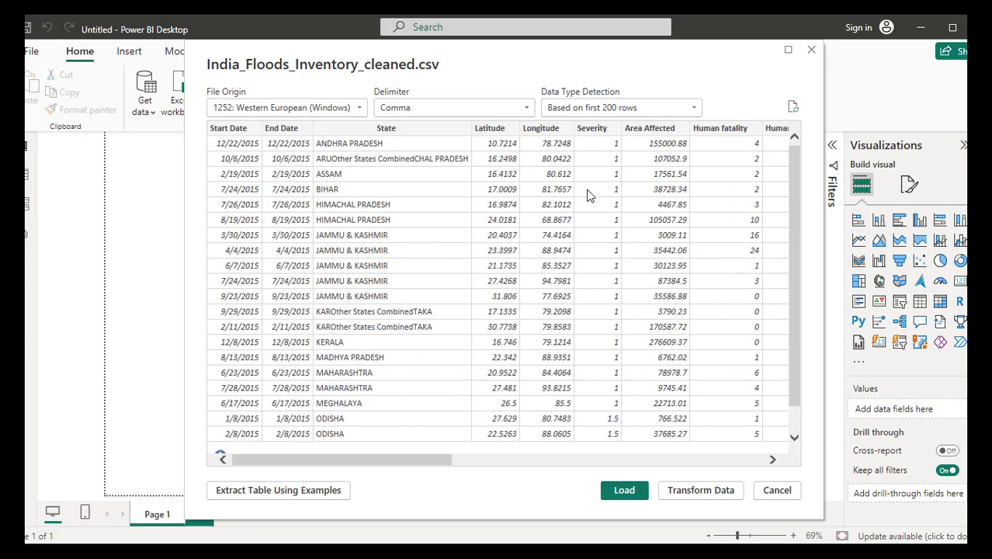
left_click(708, 494)
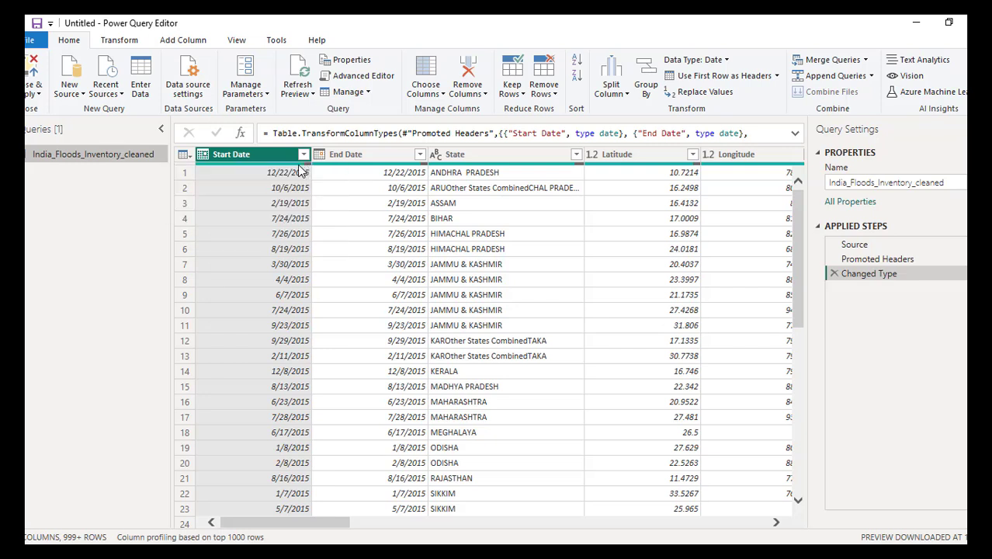
- Remove the rows with empty Latitude values from the India_Floods_Inventory_cleaned query
mouse_move(303, 166)
mouse_move(425, 171)
left_click(692, 156)
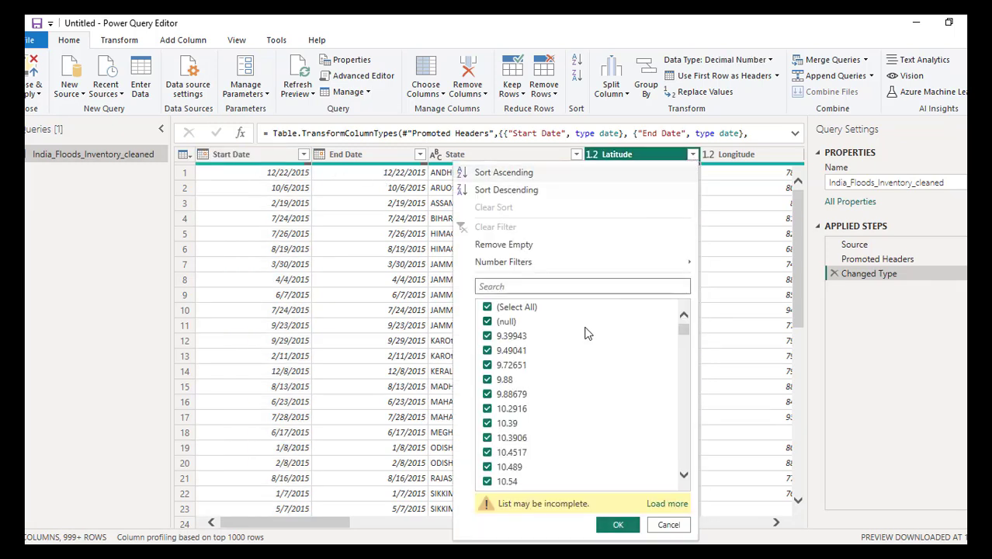
left_click(666, 526)
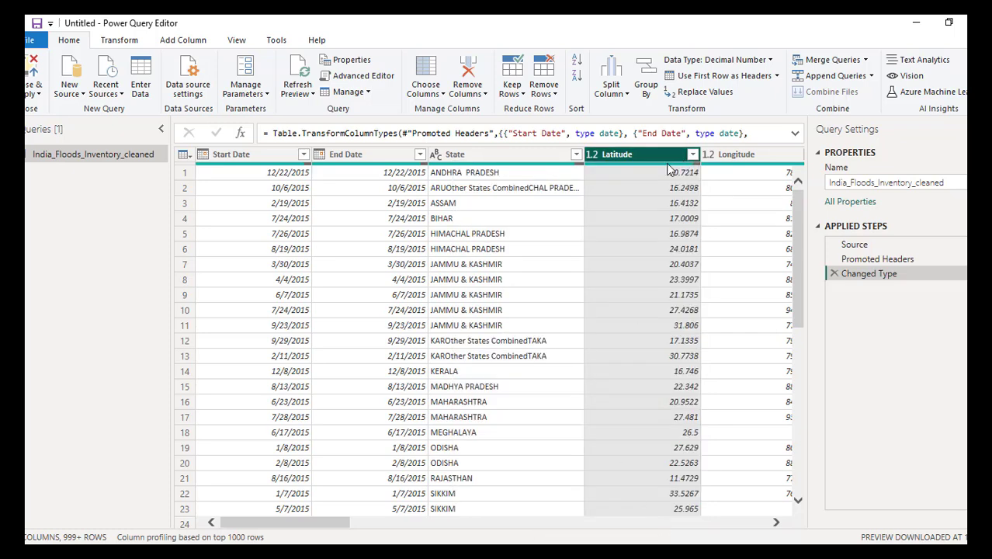
mouse_move(669, 167)
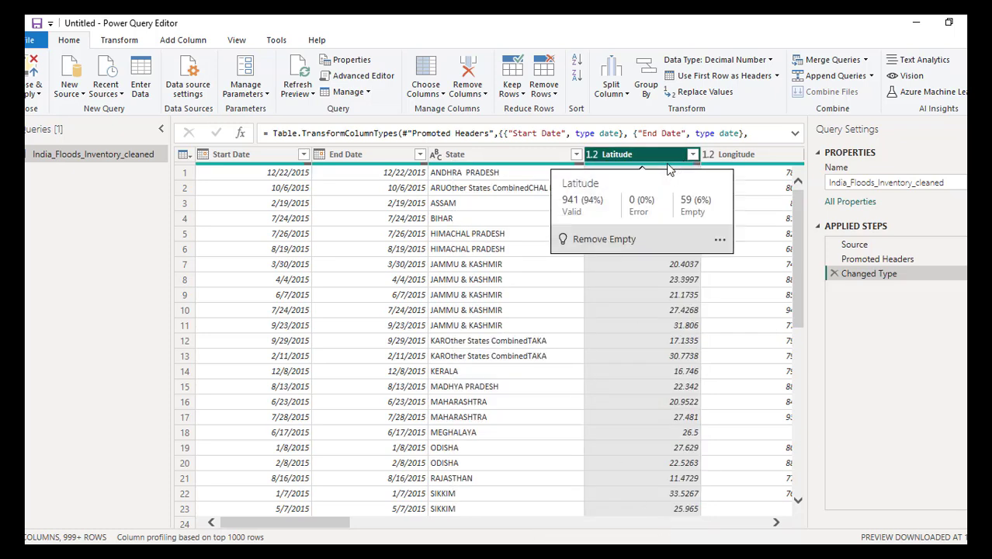
left_click(616, 238)
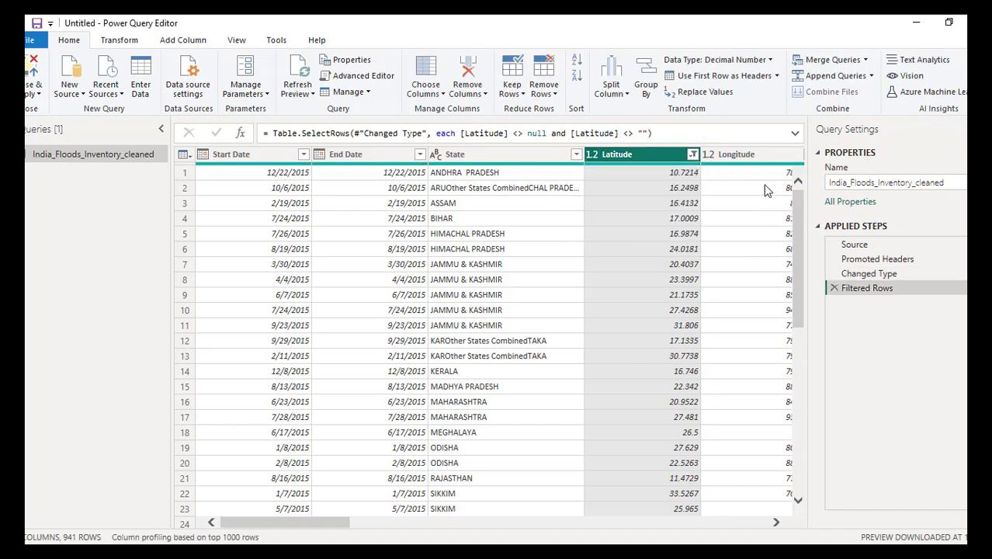
- Check the data type assigned to each column of the query, from Start Date through Total Affected People
left_click(201, 155)
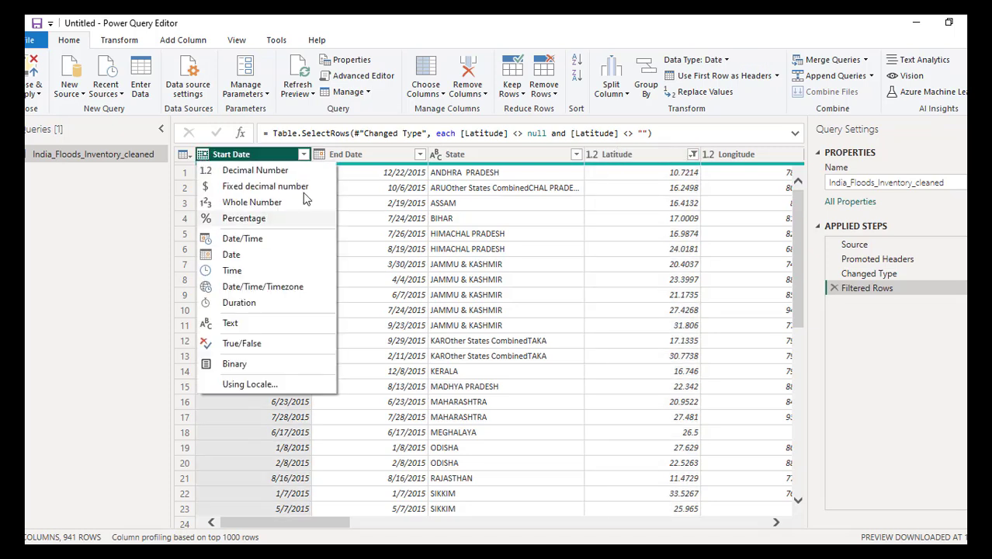
left_click(435, 156)
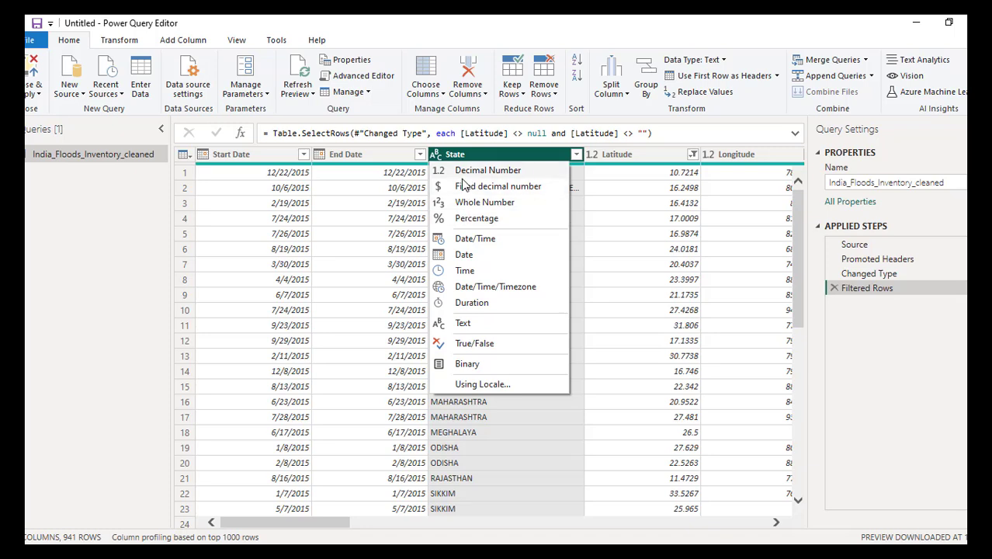
left_click(626, 221)
left_click(599, 158)
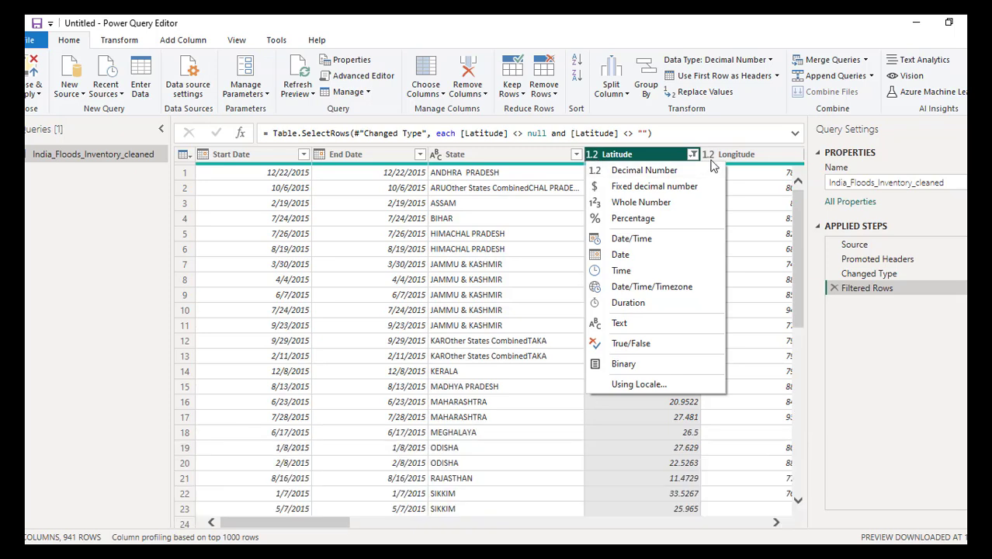
left_click(565, 415)
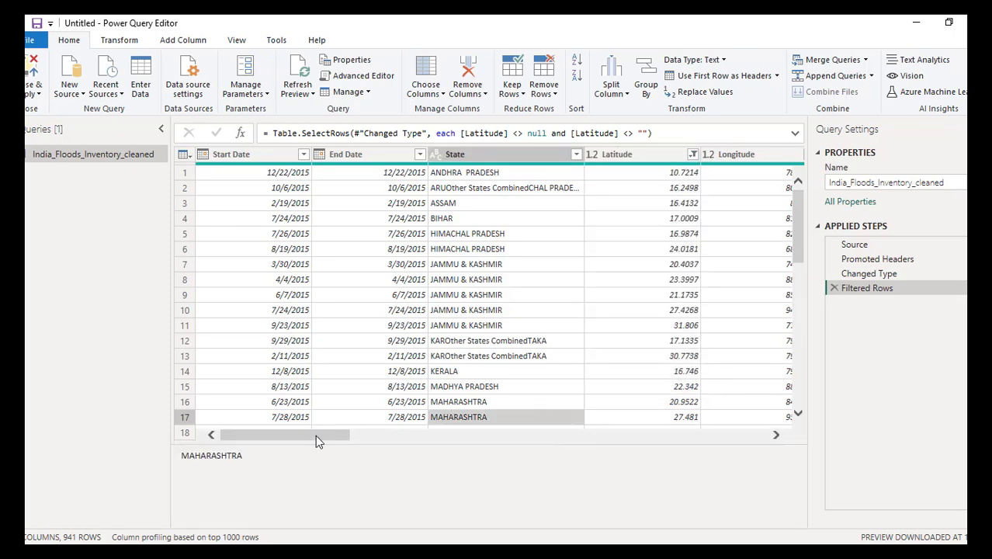
left_click_drag(315, 435, 458, 435)
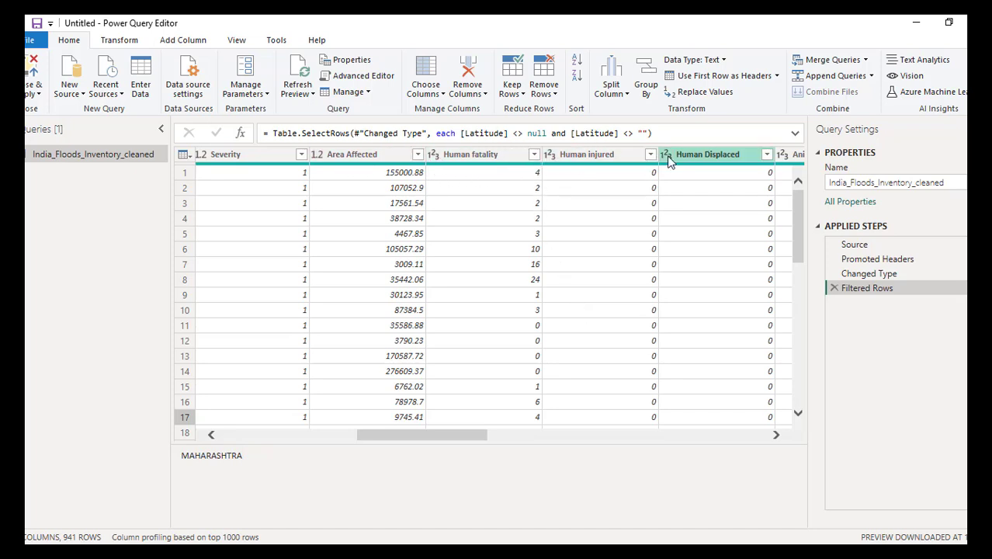
left_click_drag(450, 434, 545, 433)
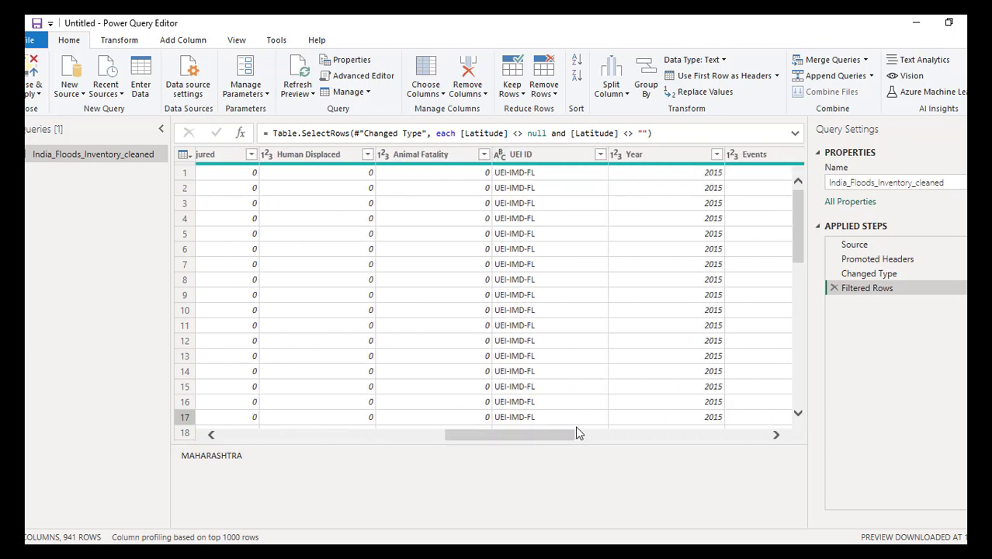
left_click_drag(562, 438, 617, 439)
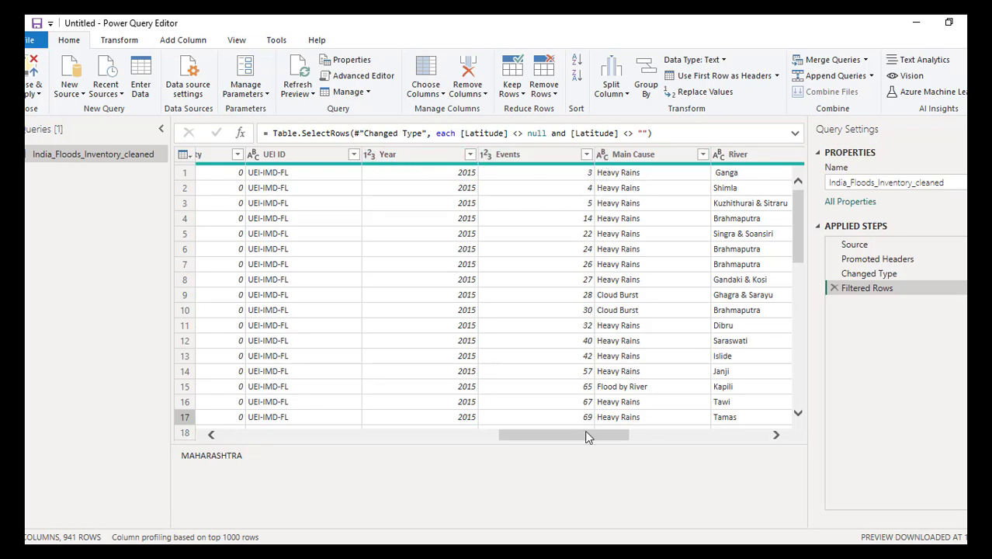
left_click_drag(588, 437, 657, 434)
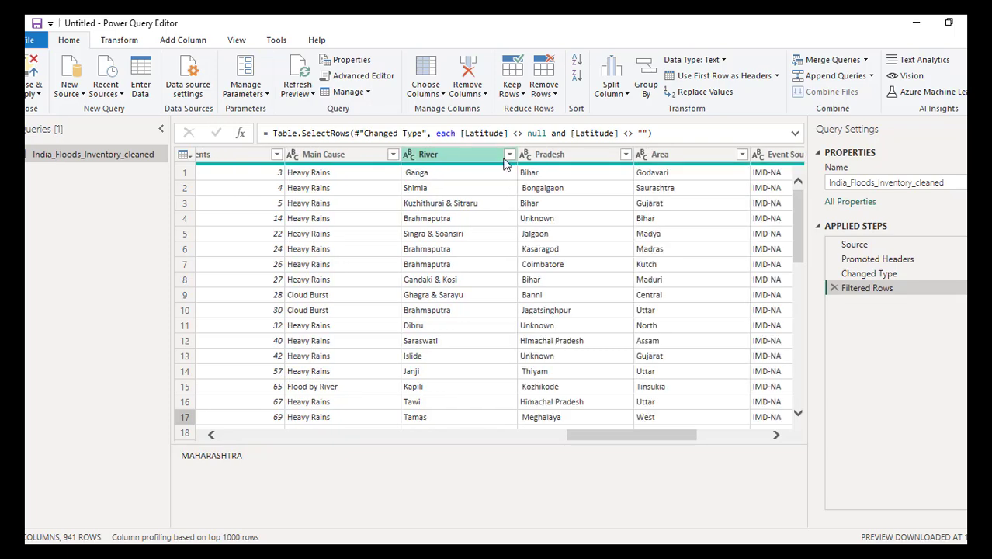
left_click_drag(660, 435, 742, 434)
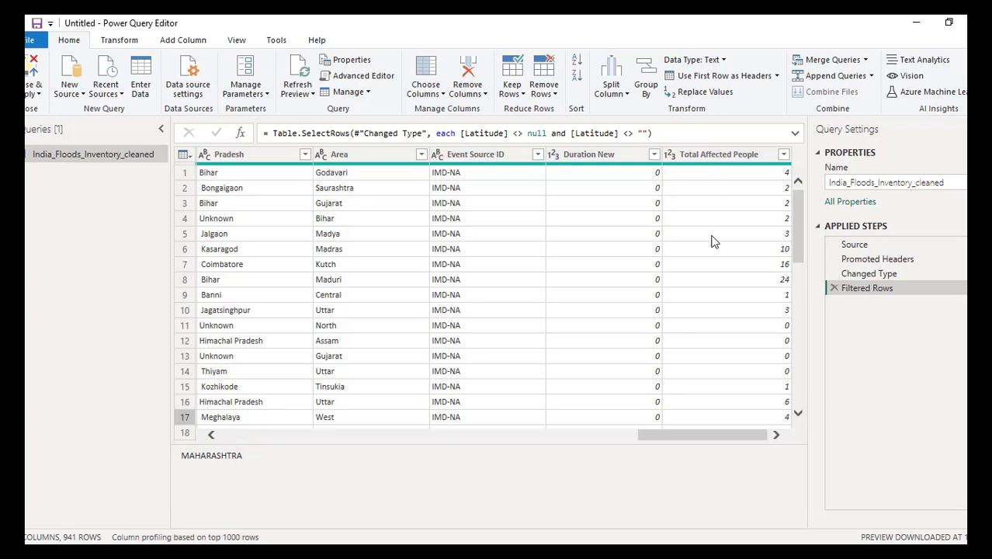
left_click_drag(657, 437, 240, 449)
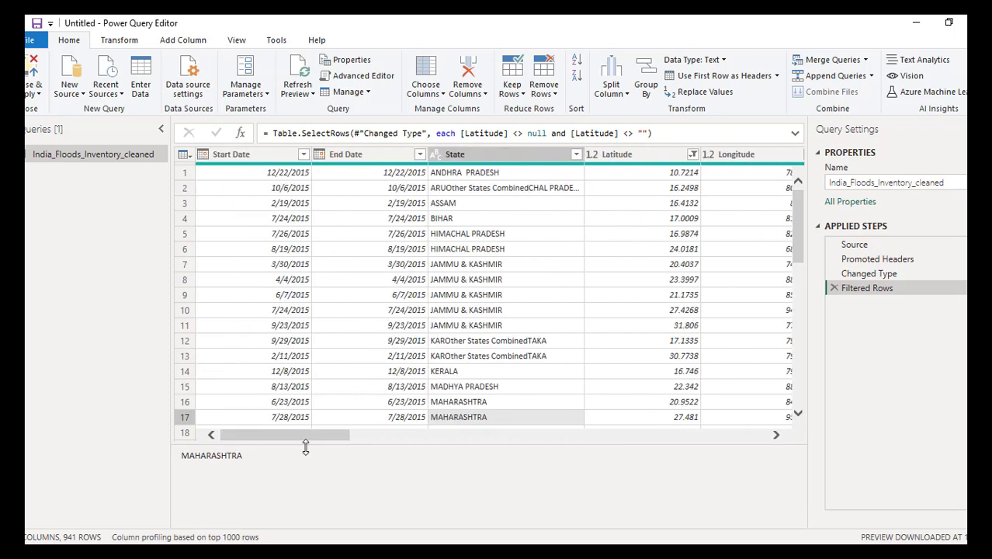
- Examine the distinct values in the River and Pradesh columns without applying any filter
left_click_drag(305, 444, 632, 443)
left_click(667, 154)
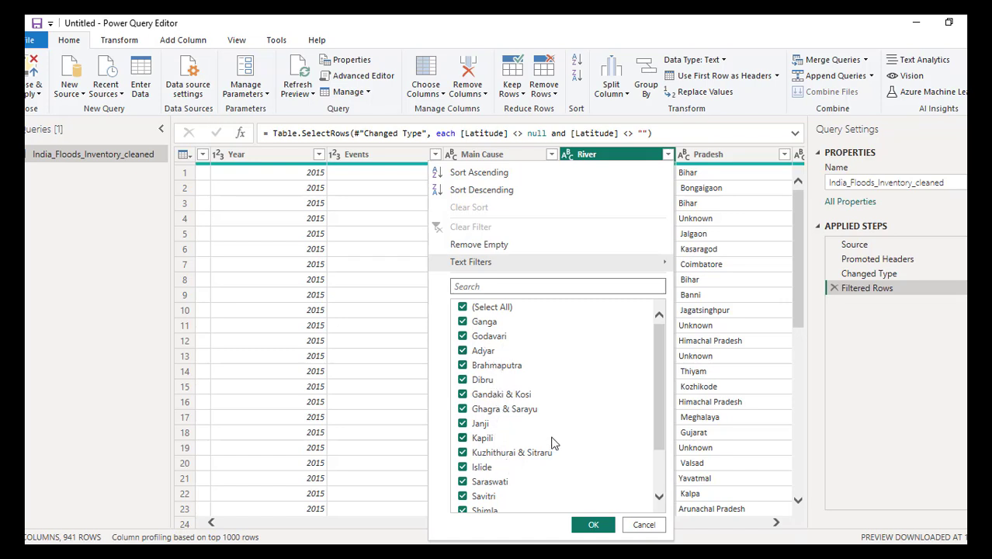
scroll(610, 430, "down", 2)
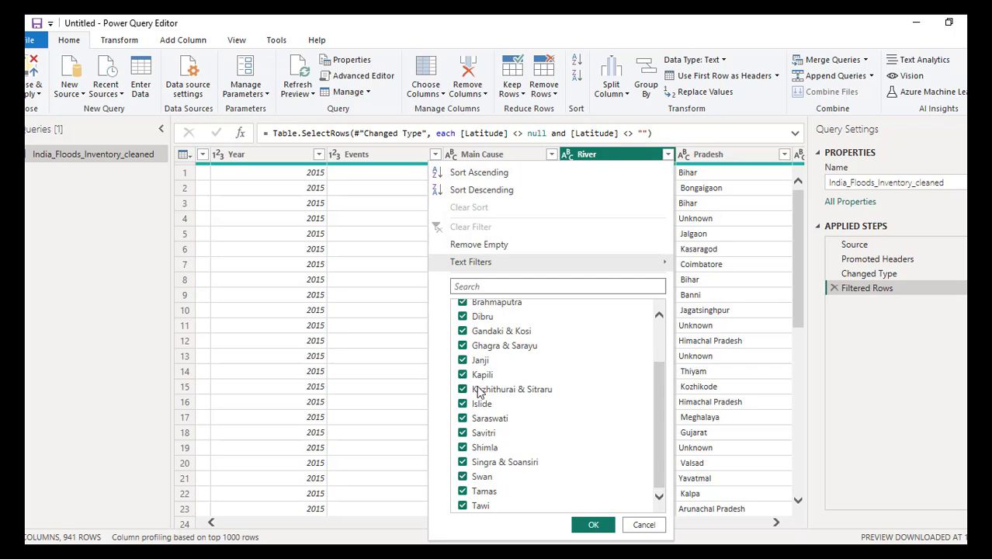
left_click_drag(659, 438, 652, 524)
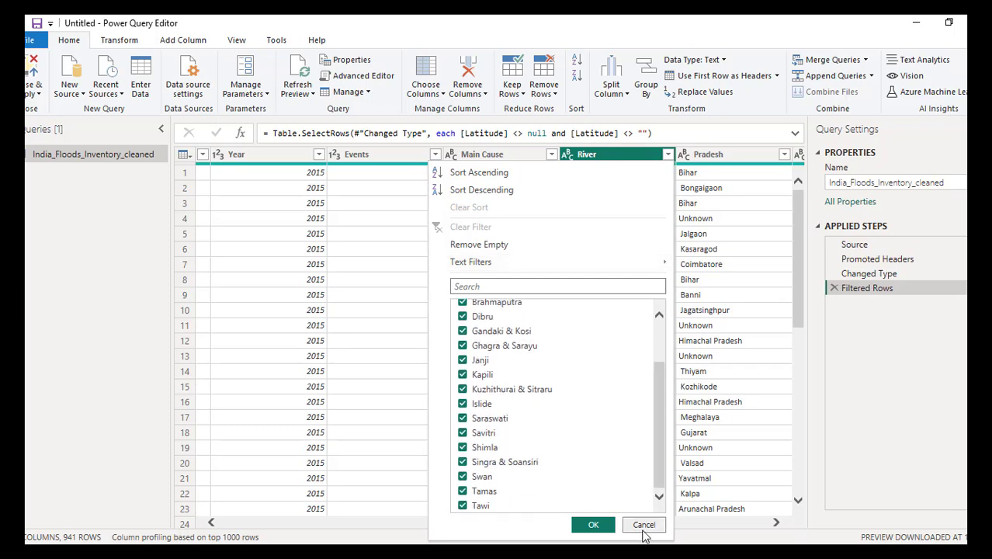
left_click(643, 526)
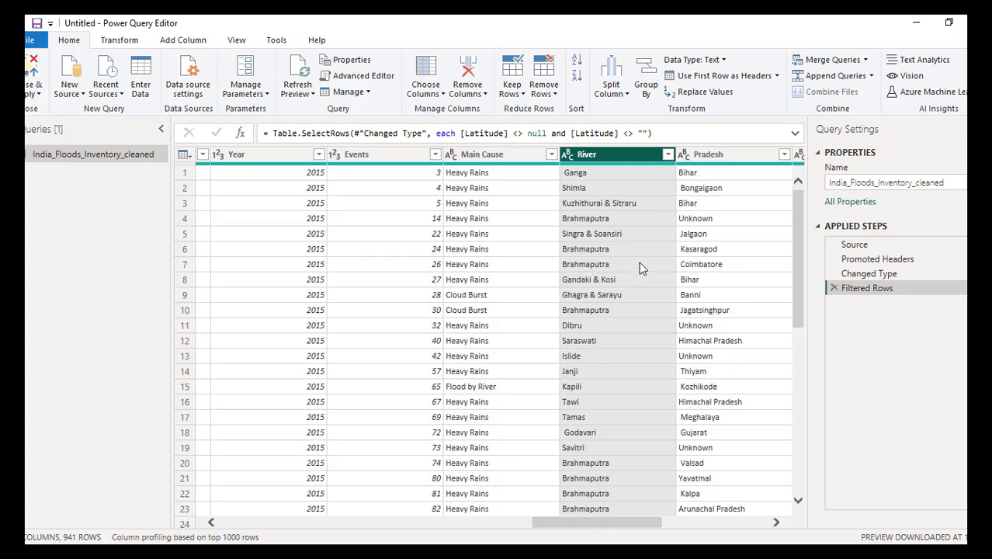
left_click(784, 154)
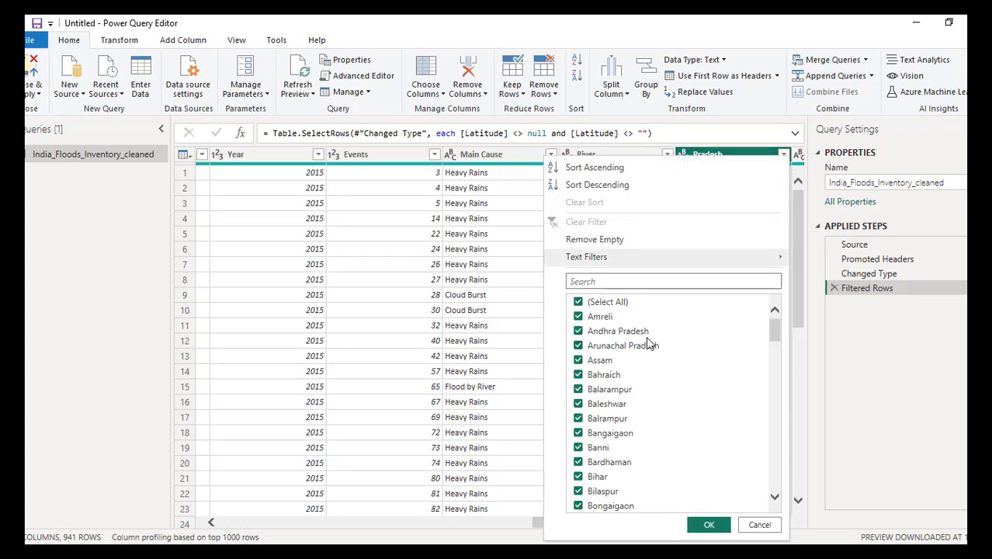
scroll(692, 445, "down", 3)
scroll(684, 444, "down", 10)
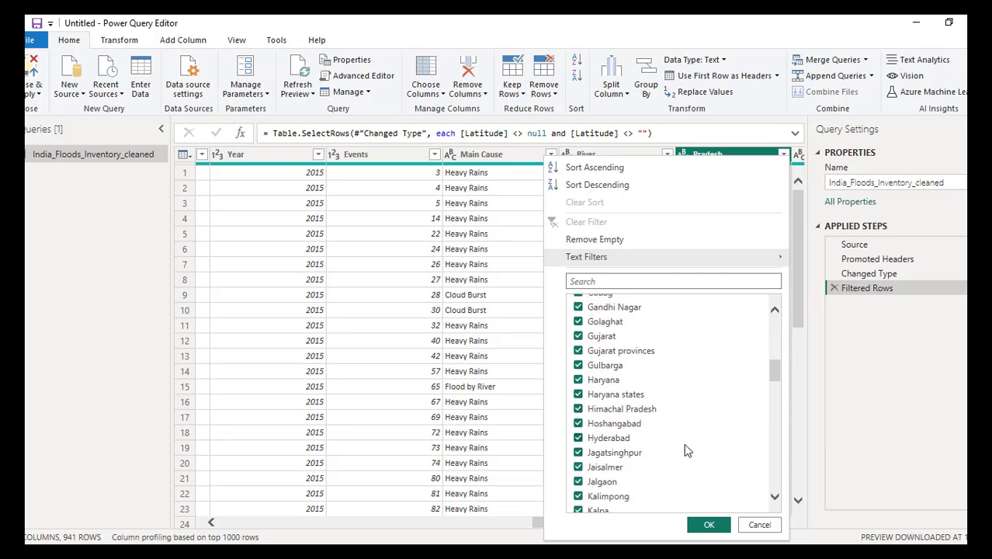
left_click(759, 524)
left_click_drag(610, 526, 472, 533)
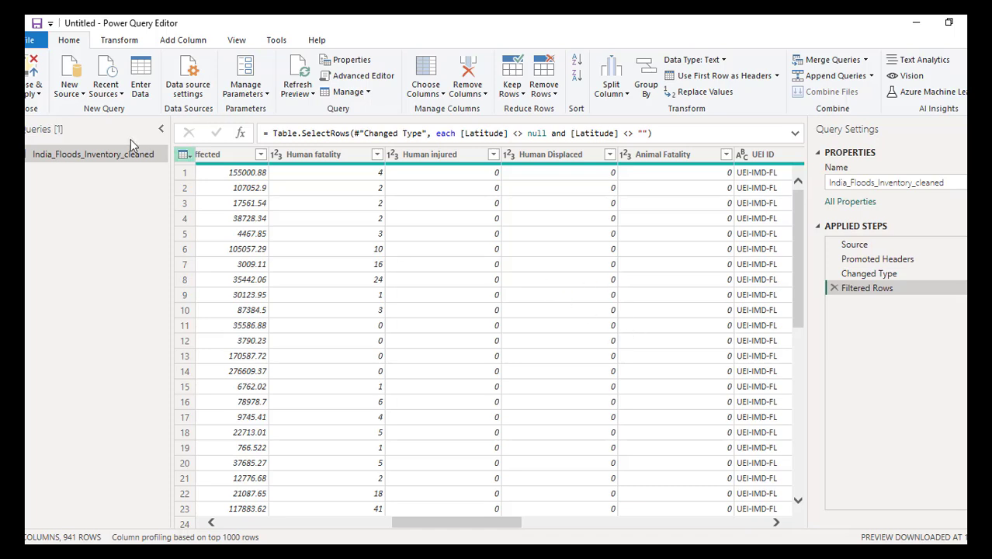
- Apply the query changes to load the cleaned floods table into the report and inspect its columns in Table view
left_click(32, 69)
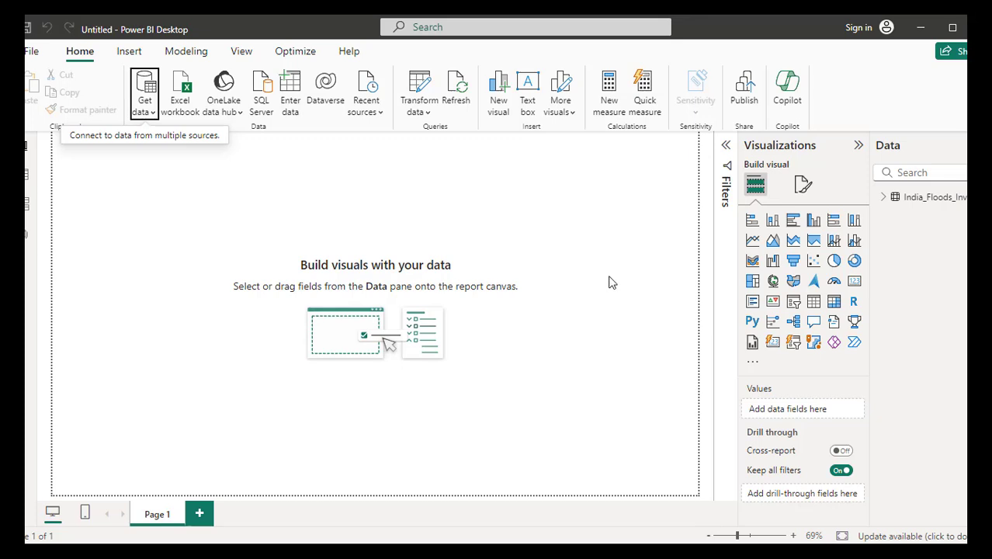
left_click(25, 173)
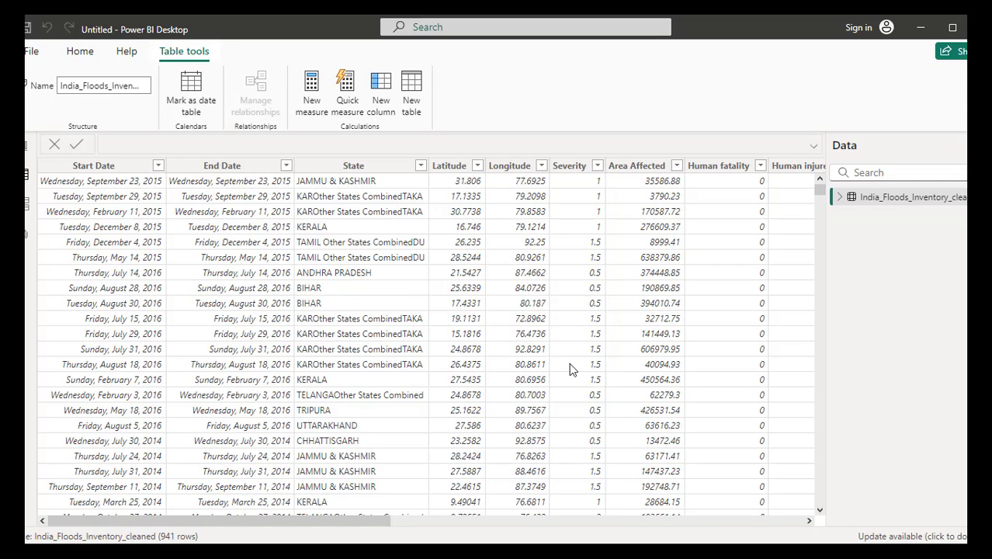
left_click_drag(369, 523, 517, 523)
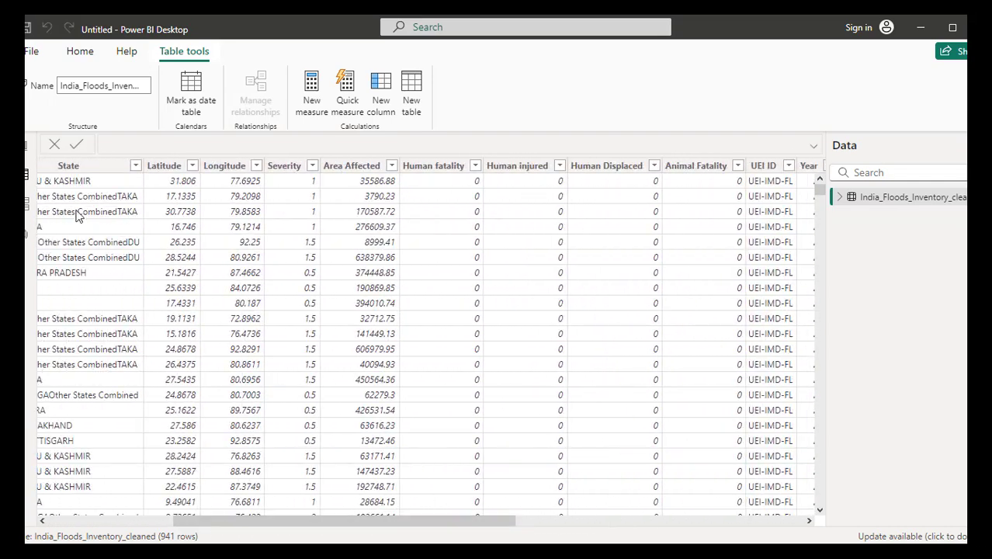
- From Report view, set the default summarization of the Animal Fatality and Area Affected fields to Don't summarize
left_click(25, 145)
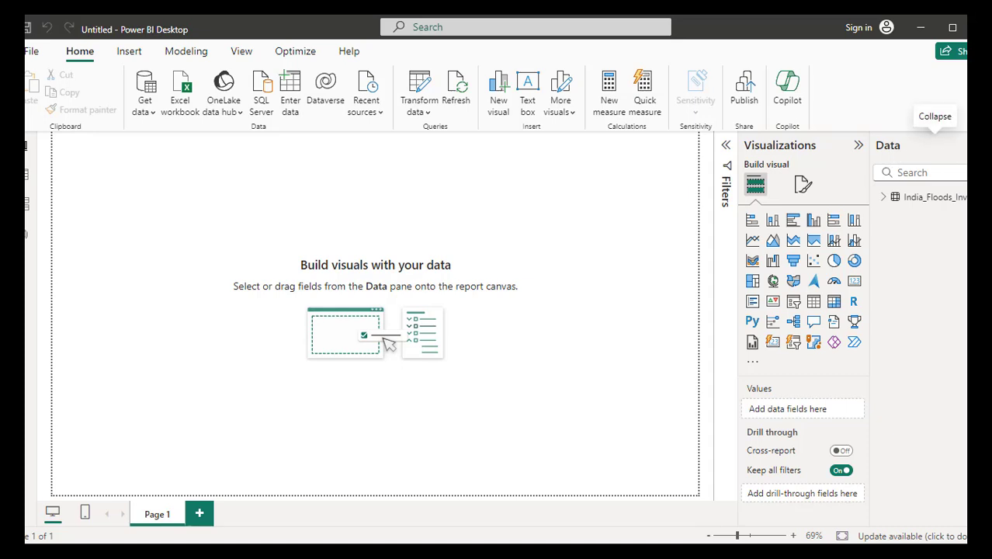
left_click(885, 198)
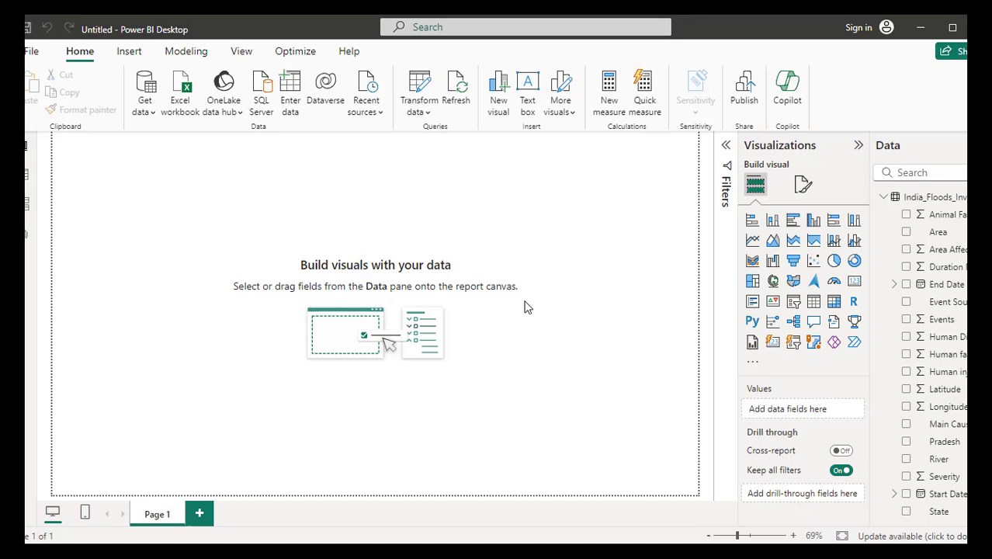
left_click(952, 218)
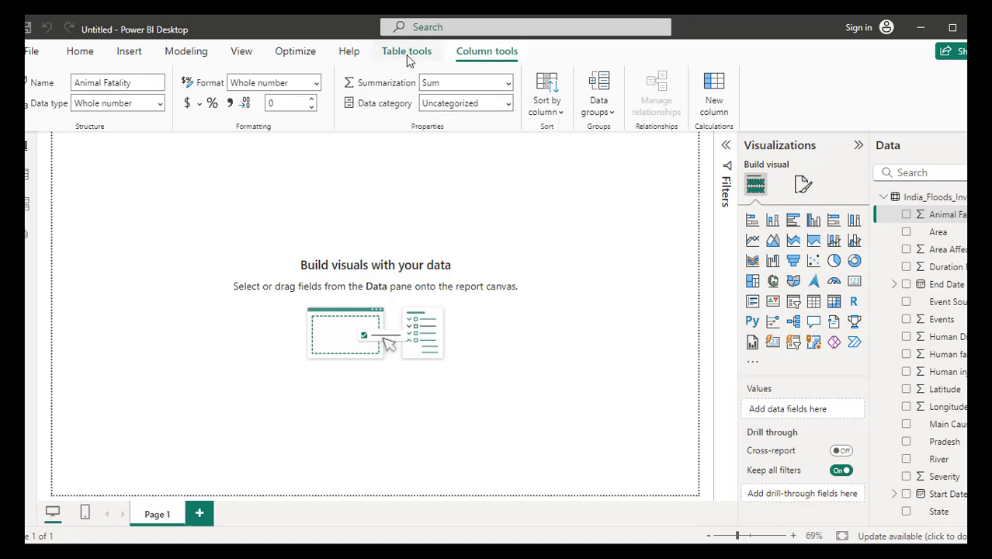
left_click(505, 83)
left_click(484, 104)
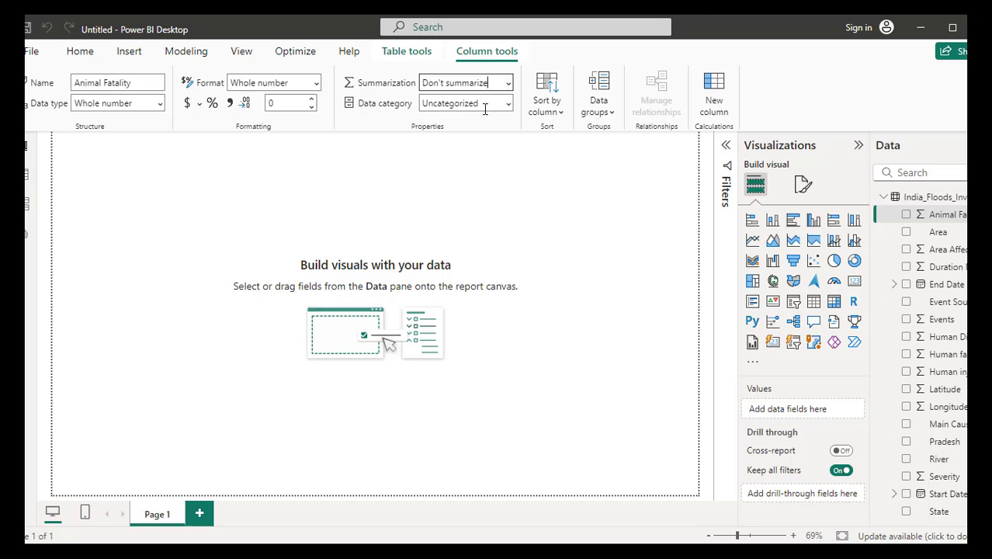
left_click(949, 249)
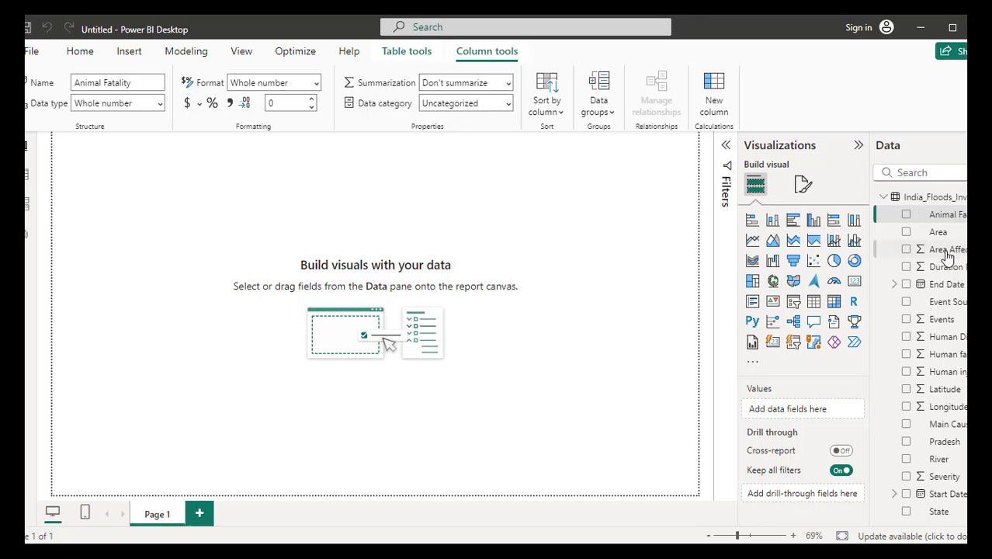
left_click(506, 90)
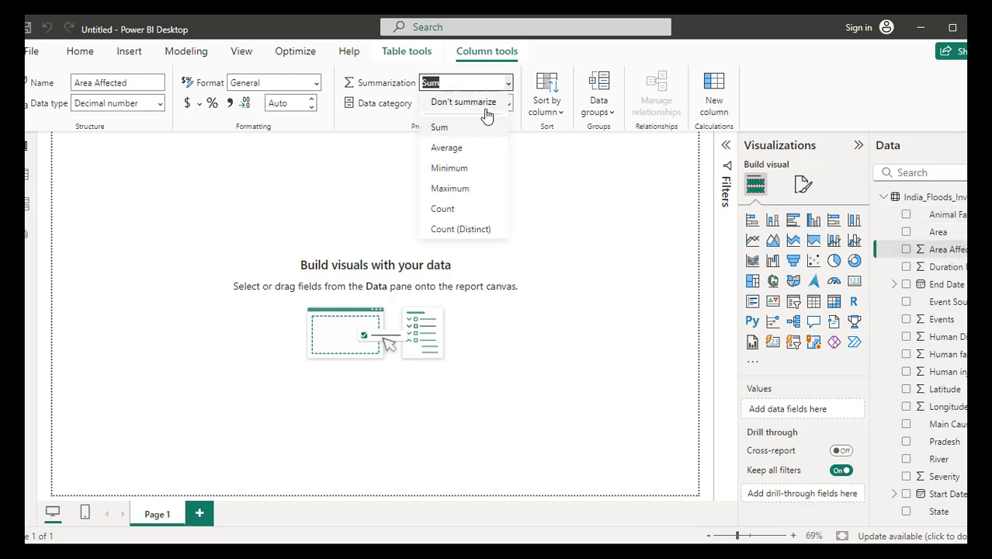
left_click(446, 100)
- Set the default summarization of the Duration New and Events fields to Don't summarize
left_click(944, 268)
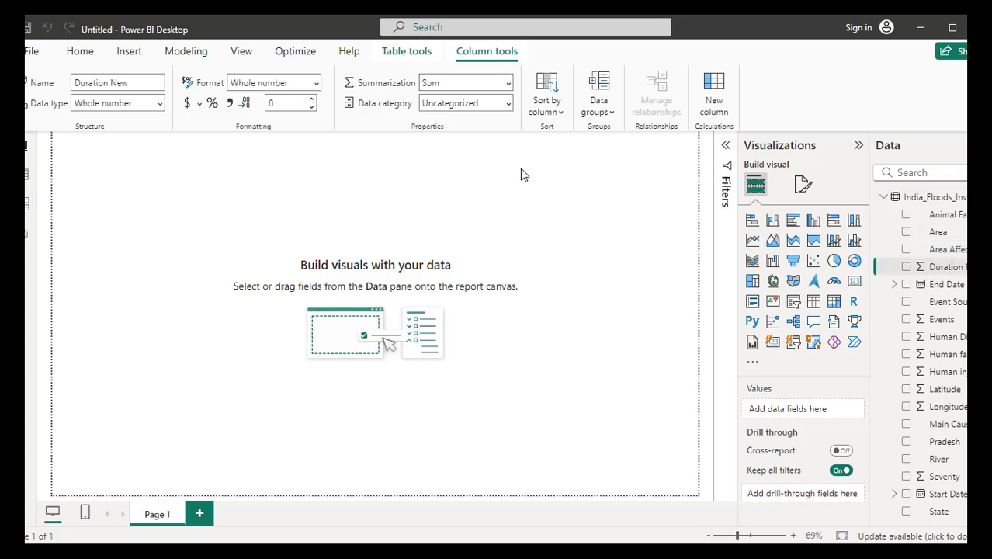
left_click(507, 91)
left_click(450, 99)
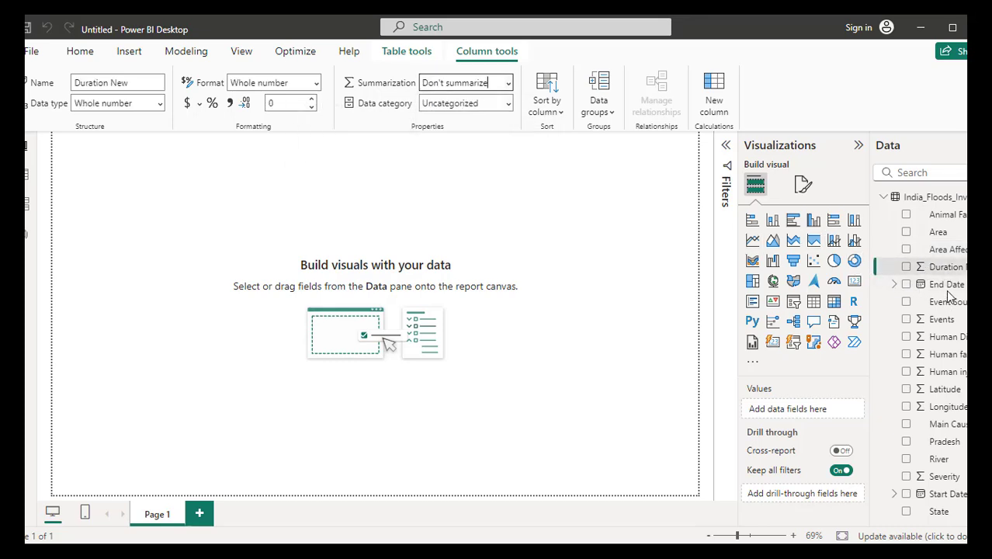
left_click(940, 319)
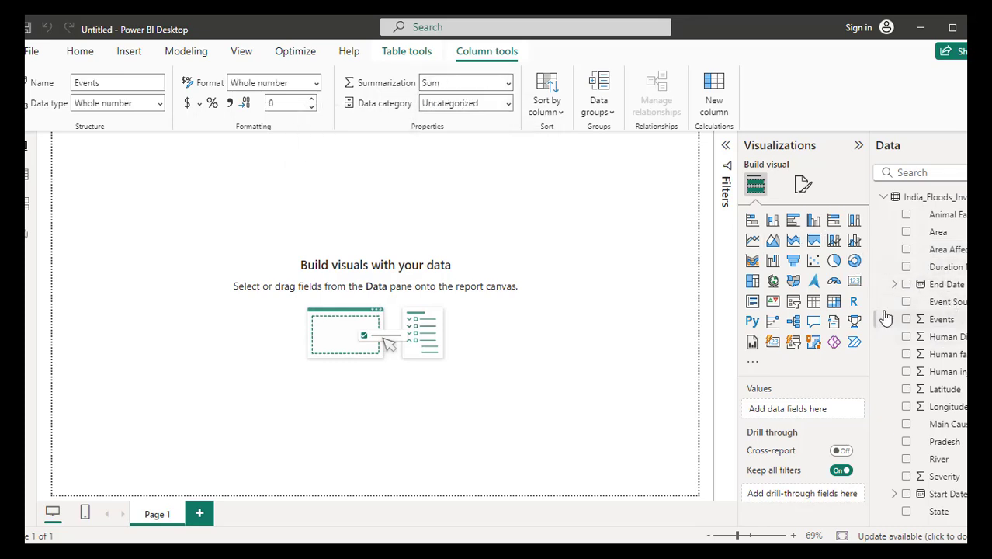
left_click(508, 91)
left_click(481, 99)
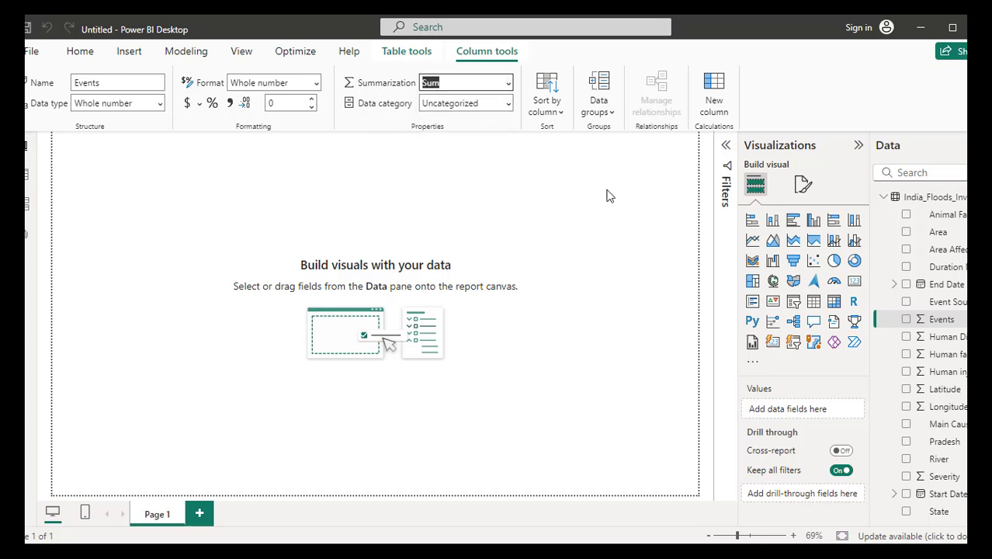
- Set the default summarization of the Human Displaced, Human fatality and Human injured fields to Don't summarize
left_click(944, 338)
left_click(508, 92)
left_click(470, 99)
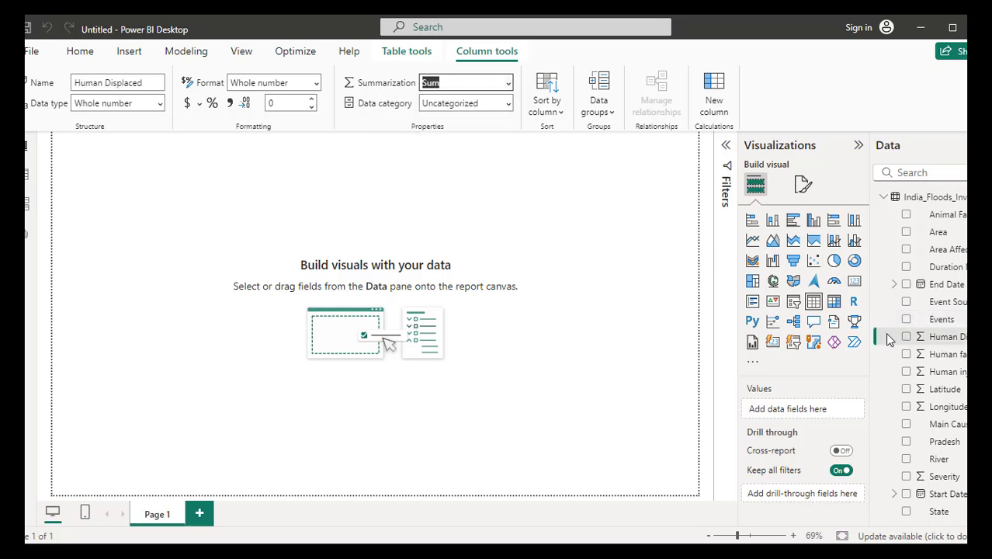
left_click(924, 354)
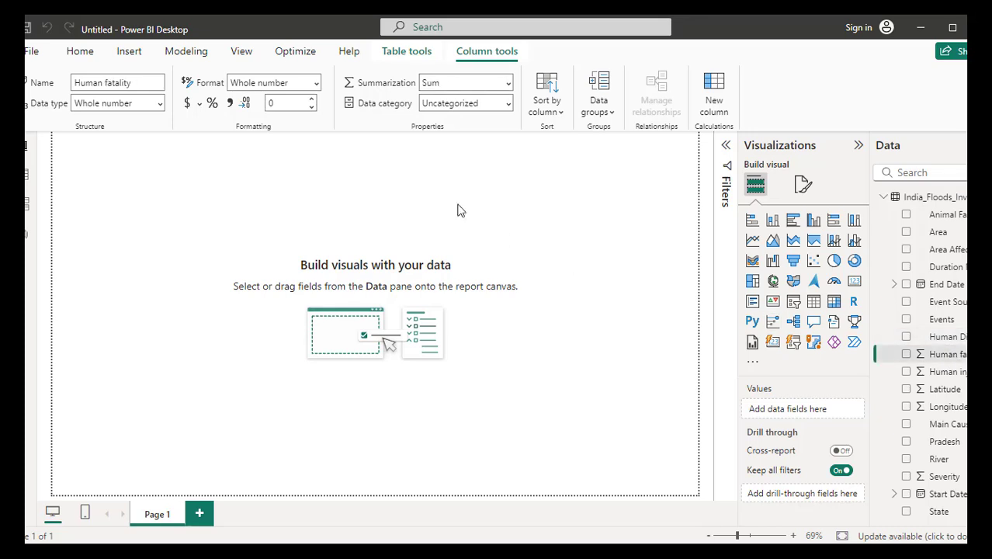
left_click(508, 92)
left_click(470, 100)
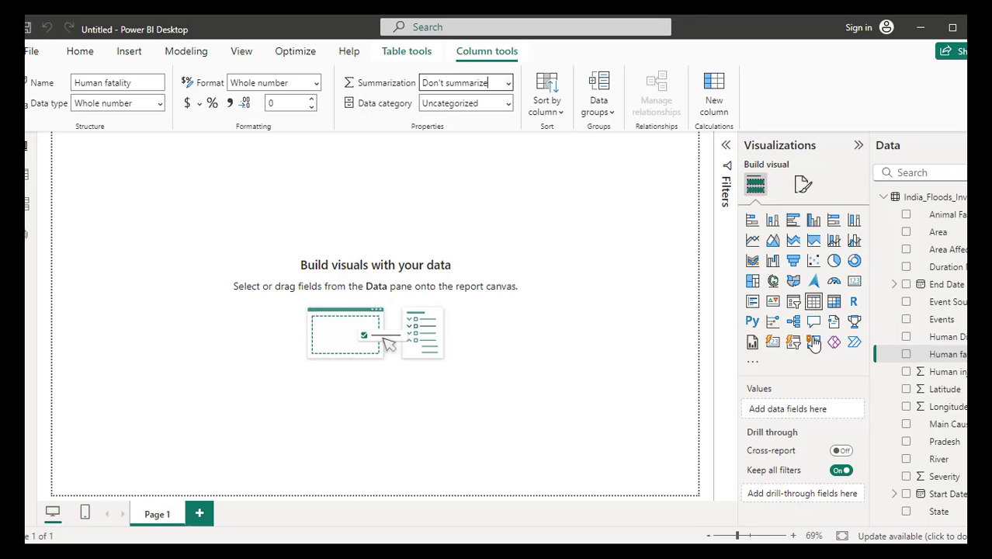
left_click(947, 372)
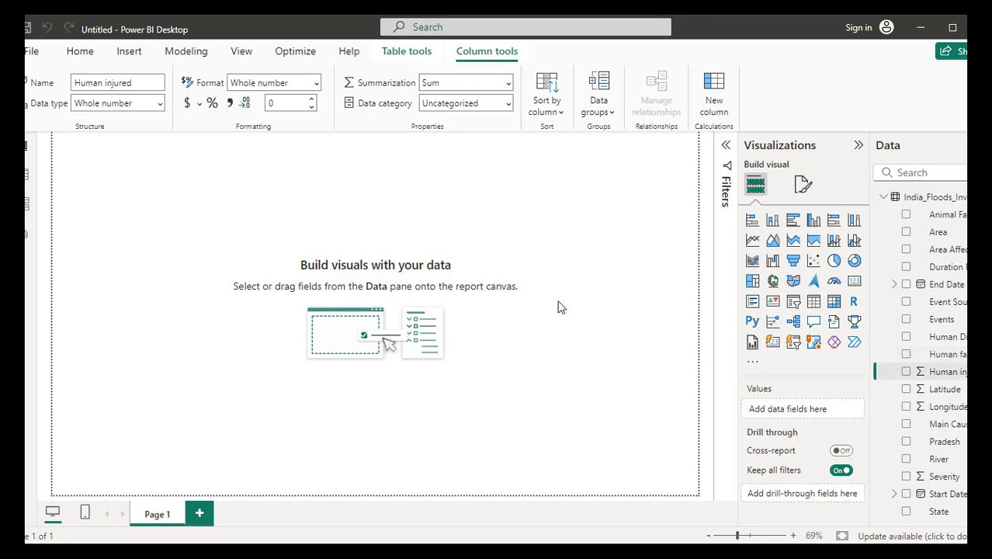
left_click(505, 83)
left_click(485, 100)
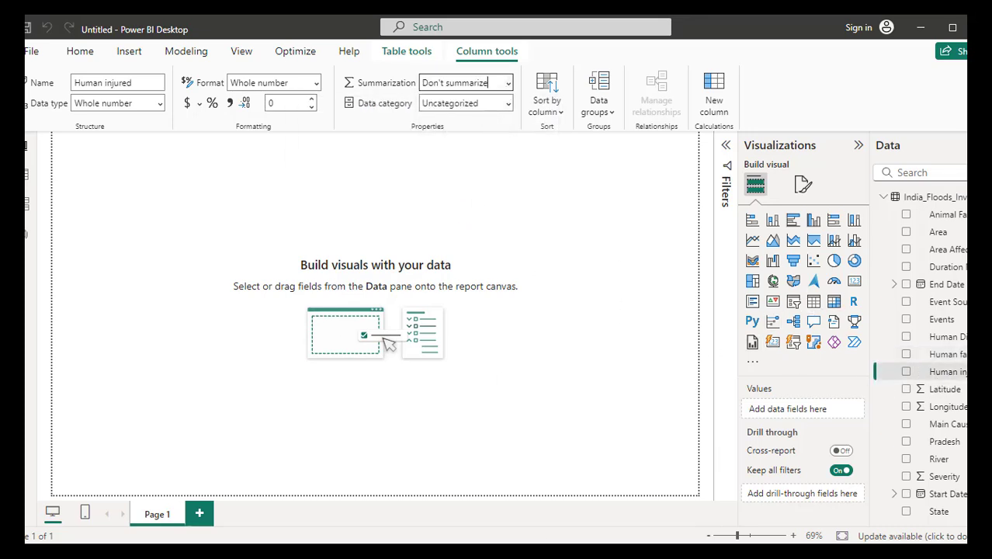
- Switch to the Google Meet call in Opera and stop presenting the screen
mouse_move(294, 519)
left_click(357, 526)
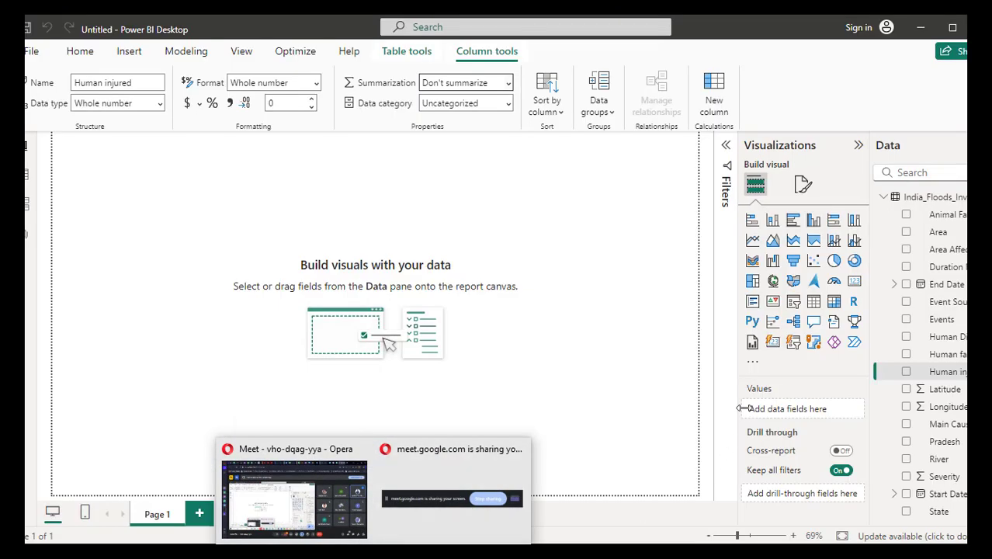
left_click(940, 392)
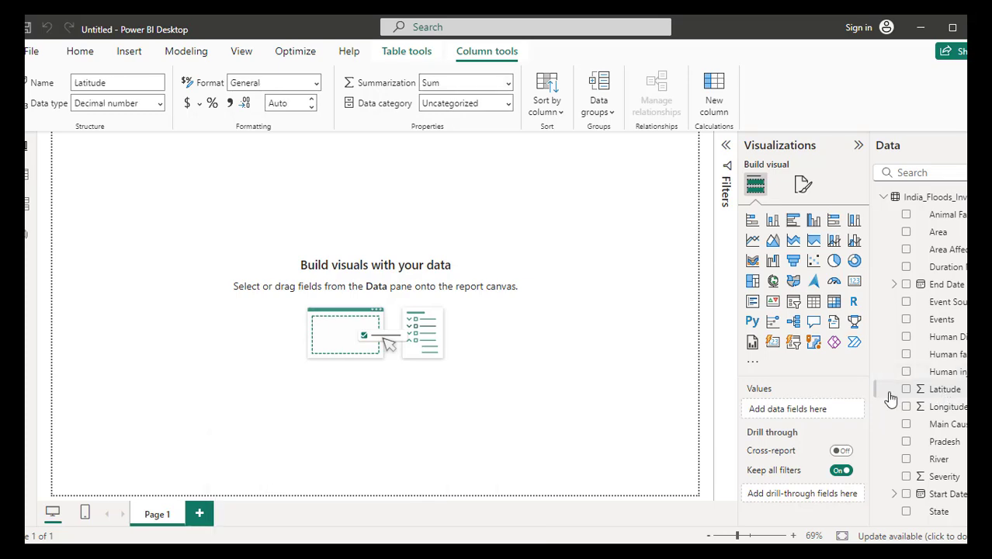
mouse_move(373, 551)
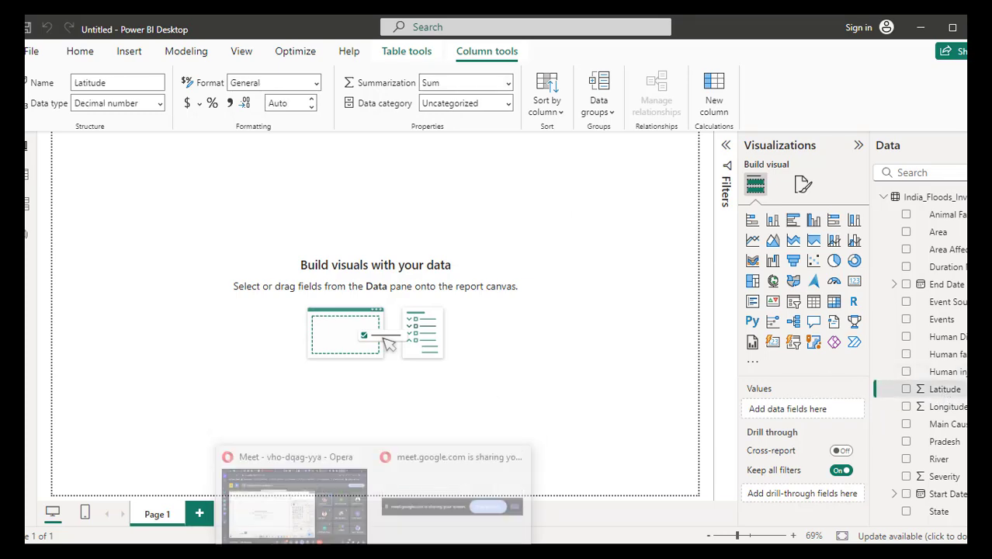
left_click(344, 508)
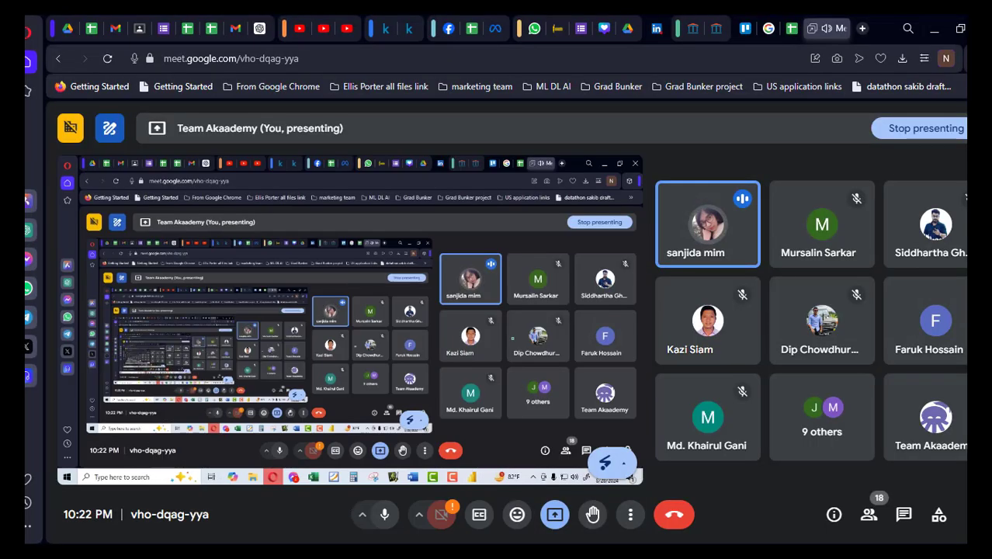
left_click(556, 516)
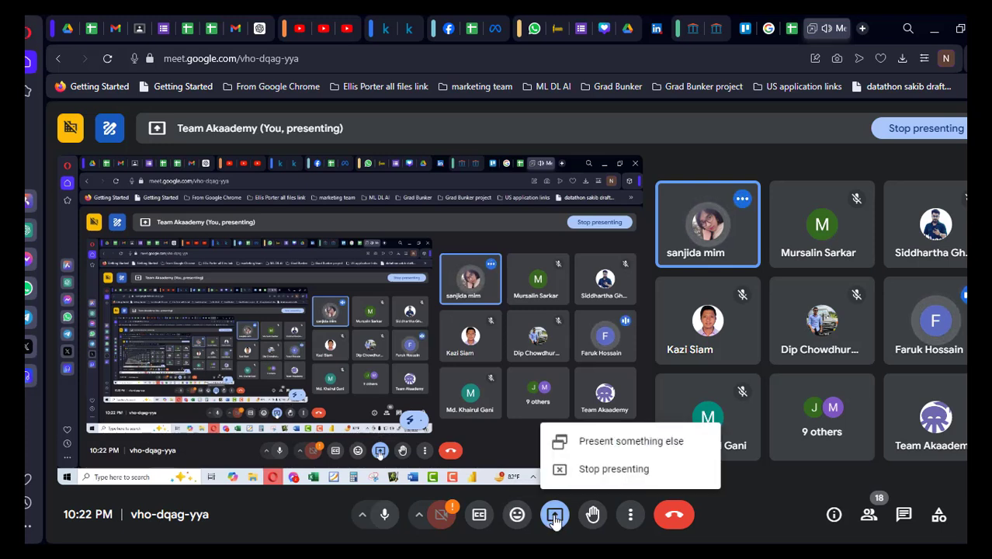
left_click(752, 507)
left_click(555, 515)
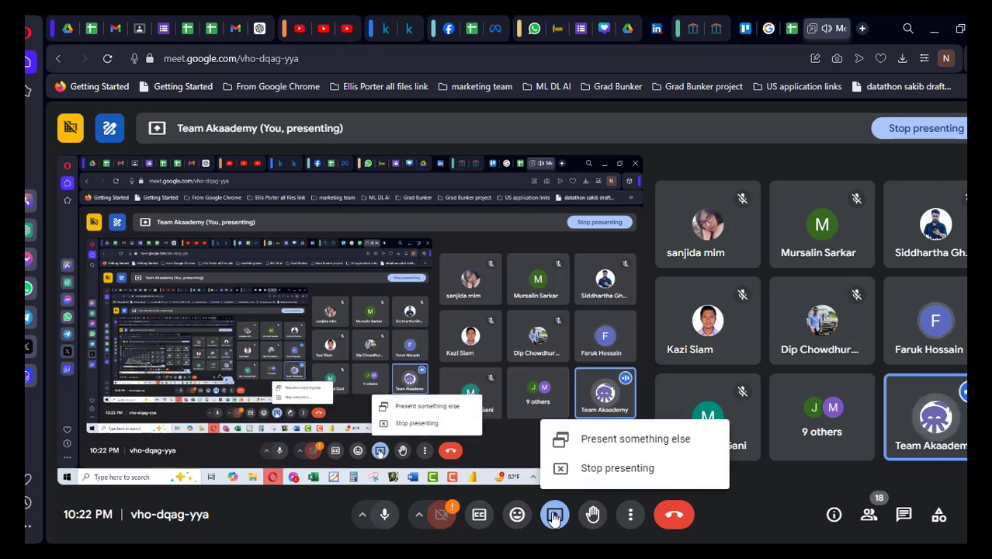
left_click(616, 468)
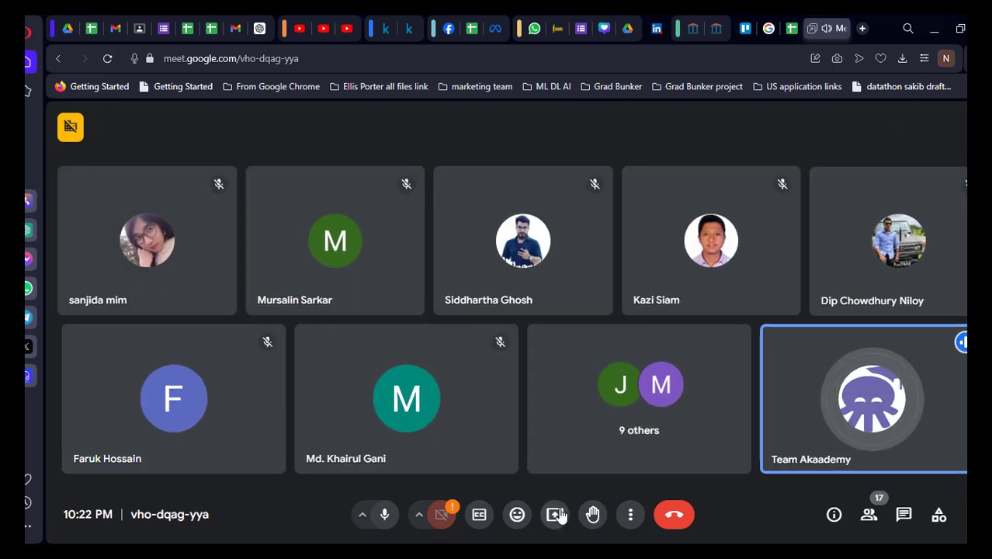
- Present the entire screen in the Google Meet call again and switch back to Power BI Desktop
left_click(555, 515)
left_click(644, 139)
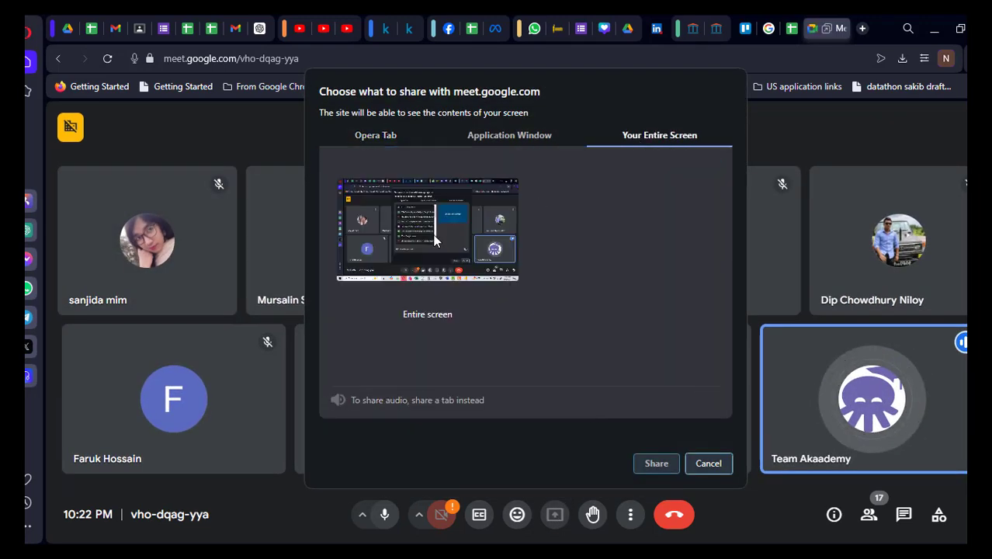
left_click(644, 463)
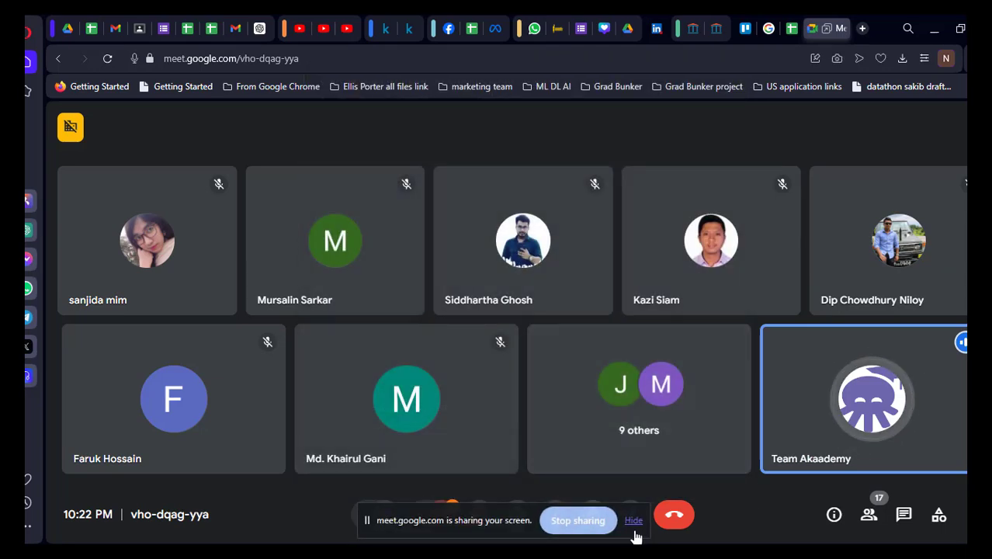
left_click(633, 522)
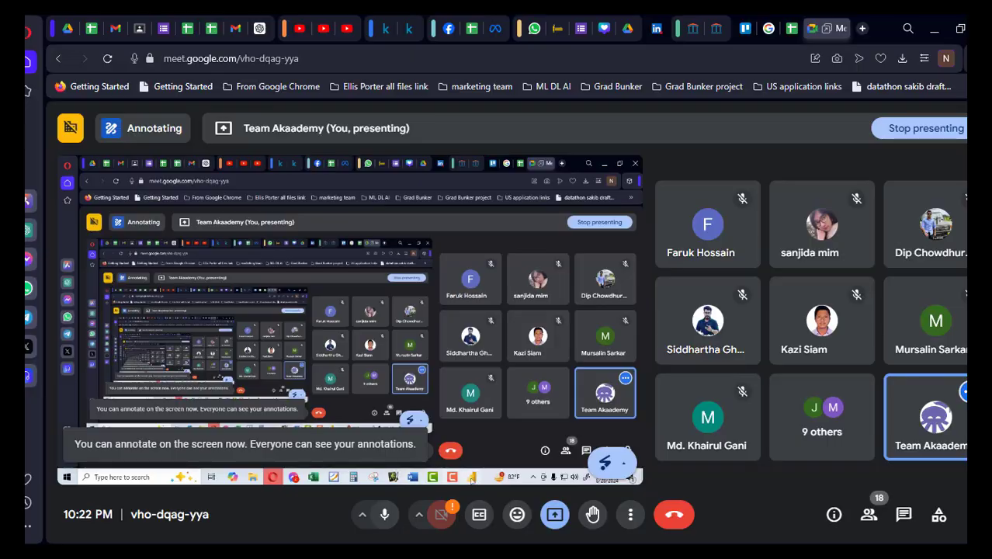
left_click(701, 558)
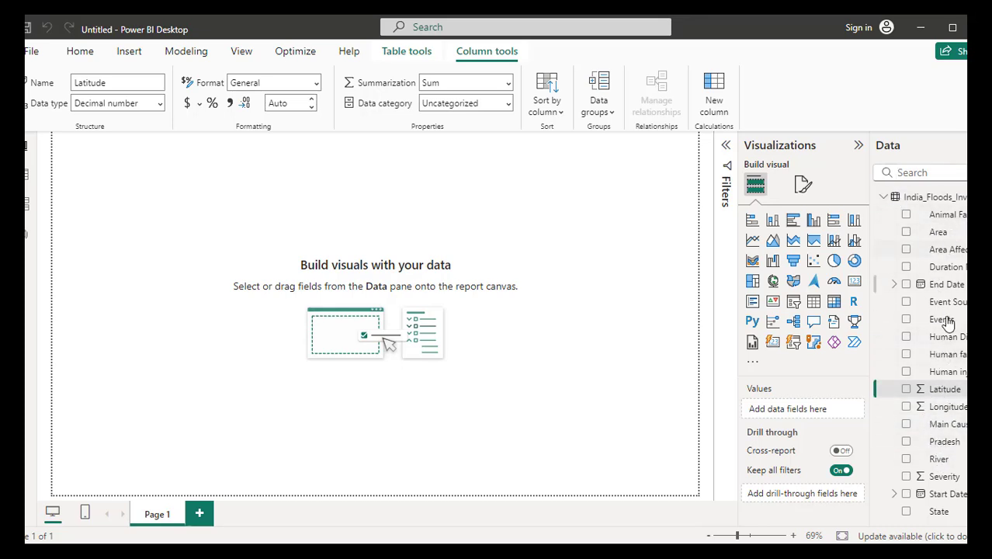
- Set the default summarization of the Latitude and Longitude fields to Don't summarize
left_click(509, 84)
left_click(485, 102)
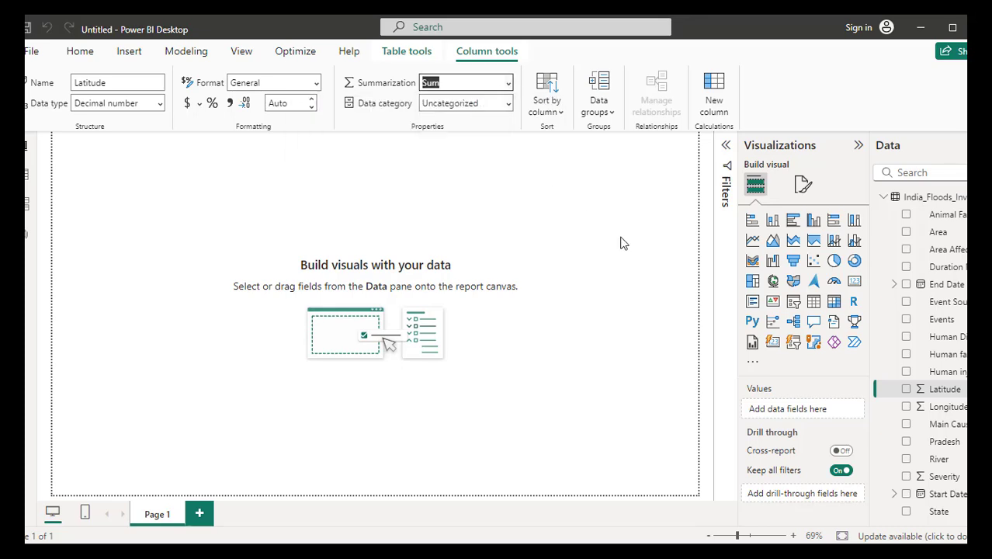
left_click(946, 407)
left_click(509, 83)
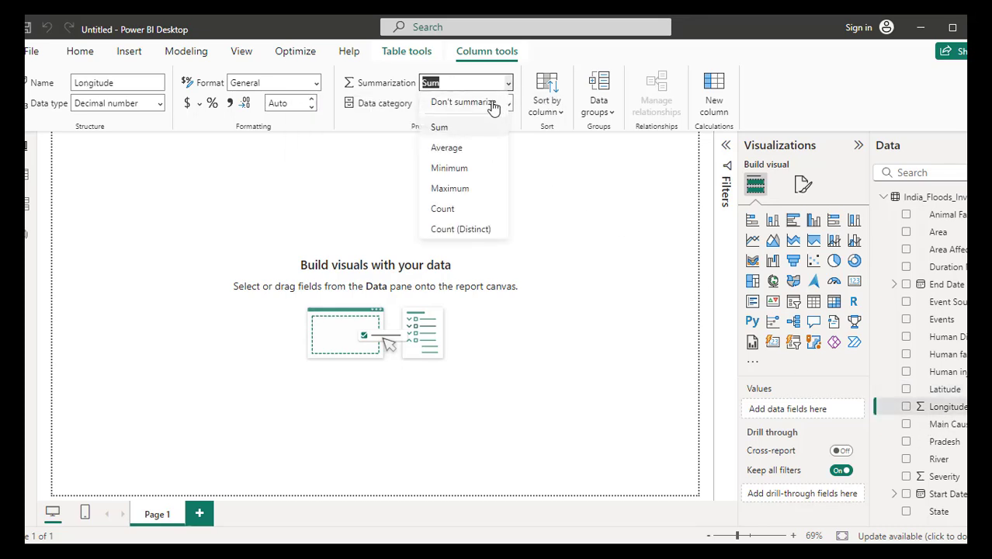
left_click(489, 101)
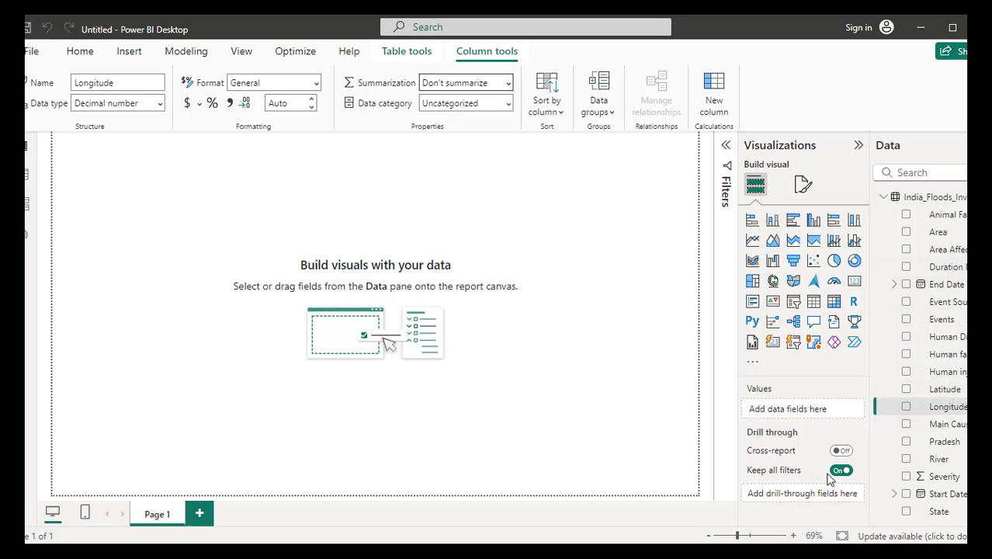
- Set the default summarization of the Severity and Total Affected People fields to Don't summarize
left_click(954, 478)
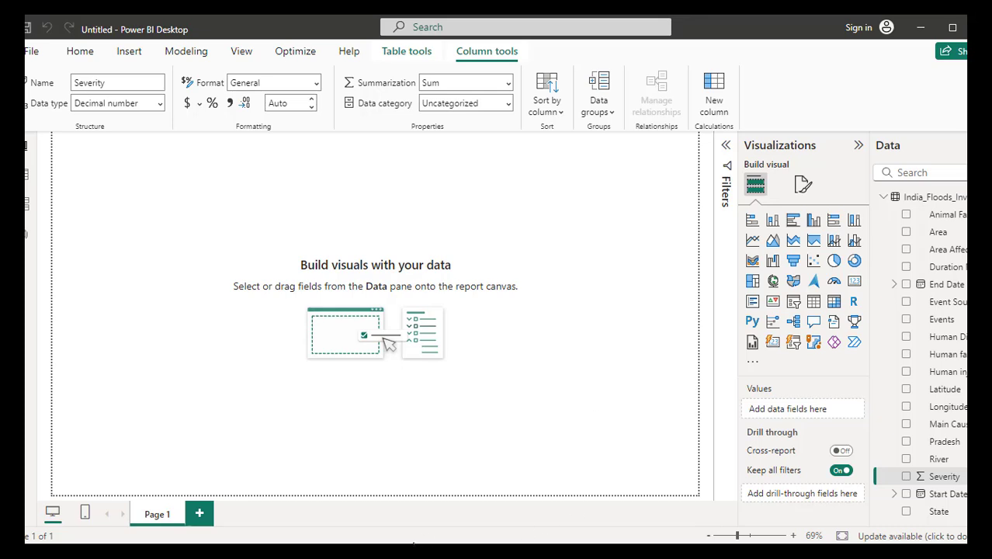
mouse_move(374, 552)
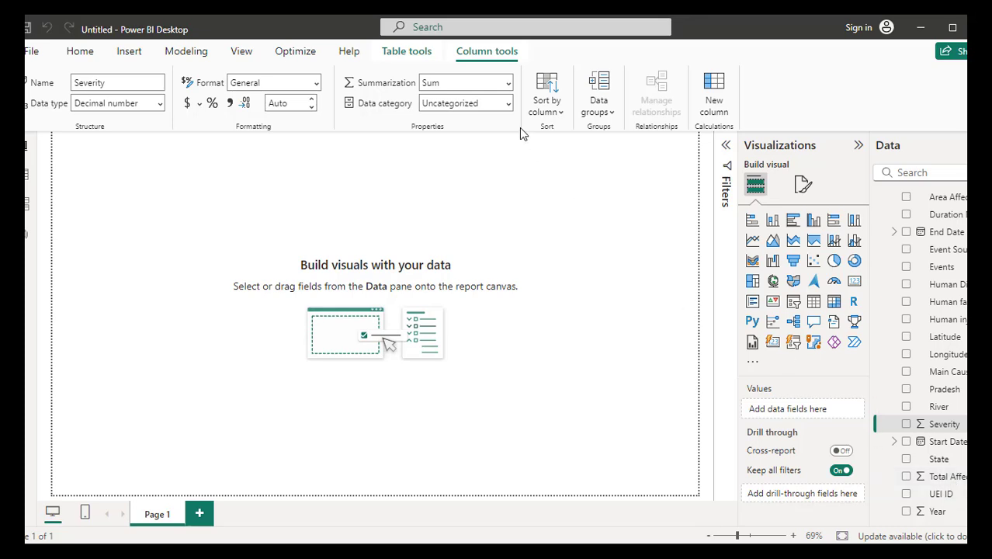
left_click(505, 84)
left_click(487, 103)
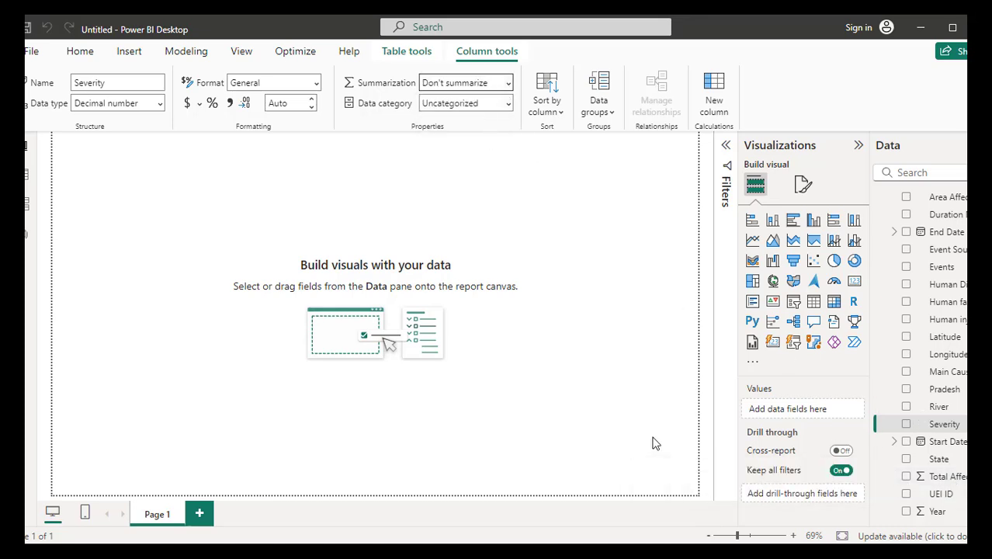
left_click(949, 444)
left_click(947, 475)
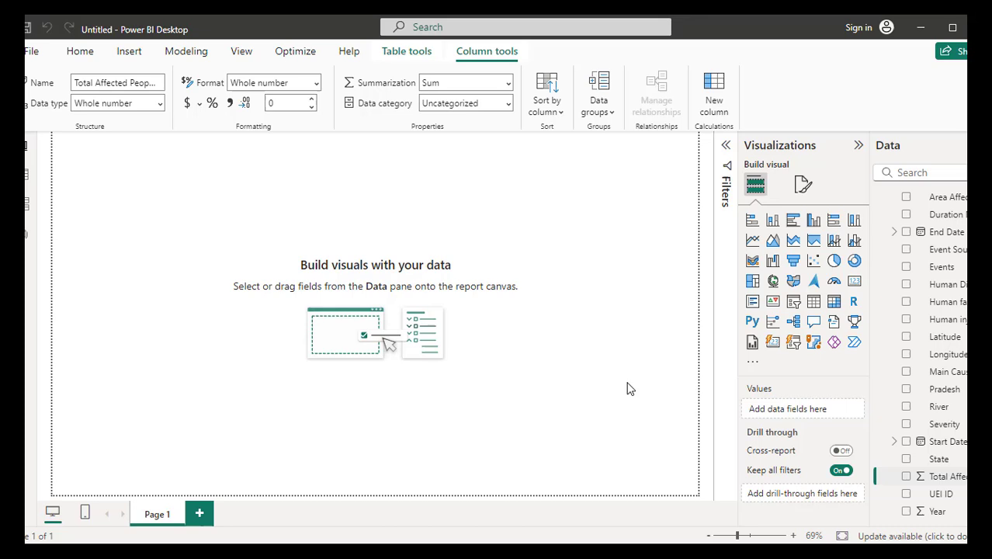
left_click(507, 86)
left_click(466, 99)
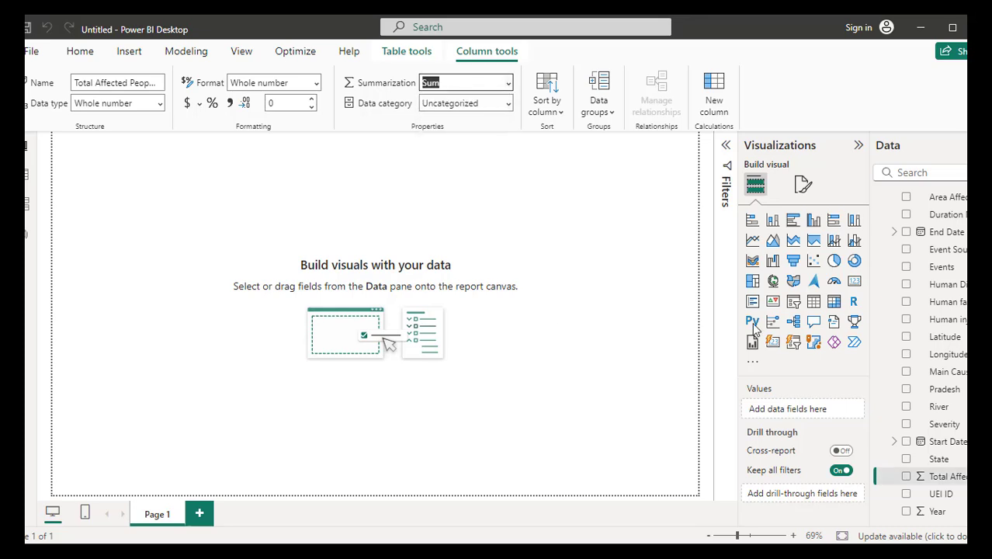
- Set the default summarization of the Year field to Don't summarize
left_click(939, 511)
left_click(507, 83)
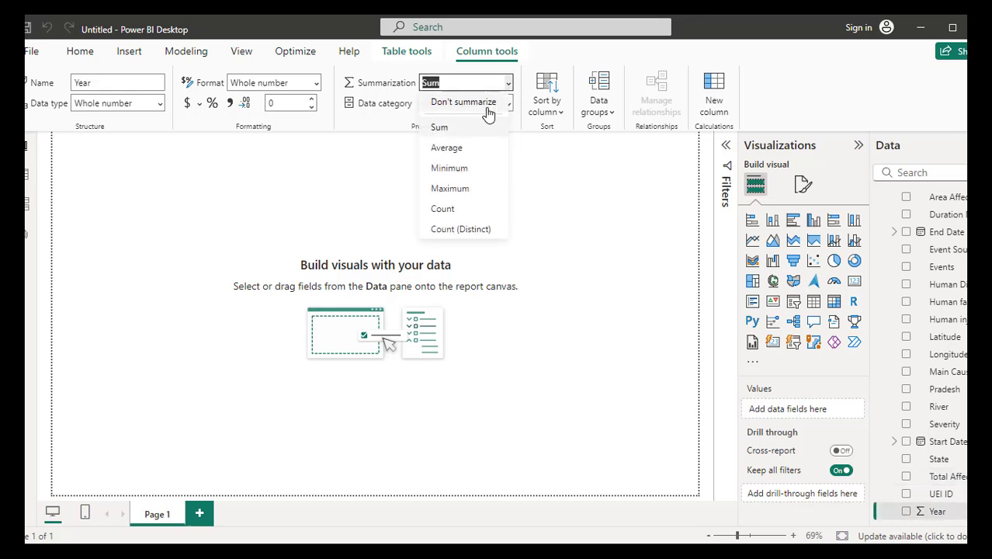
left_click(494, 128)
key("Up")
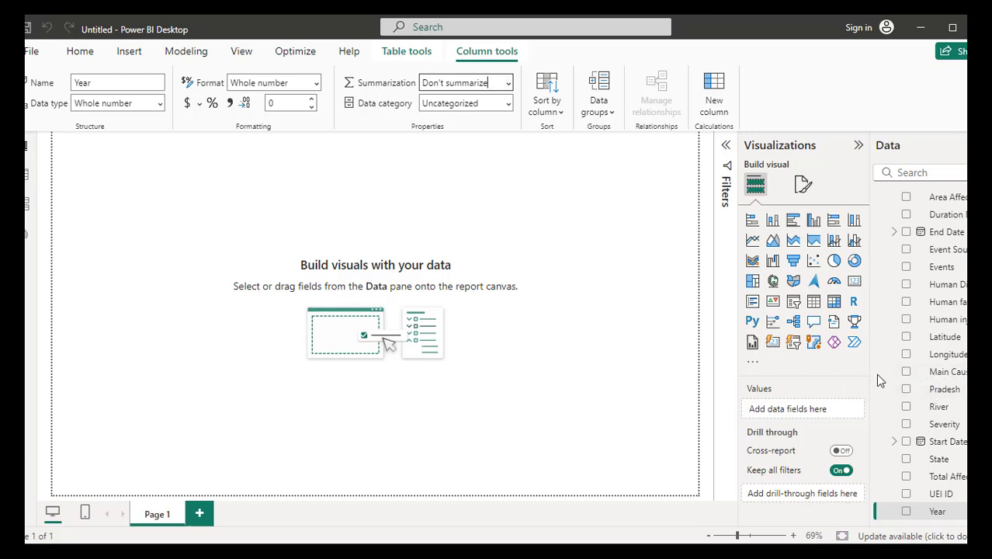
- In the workshop PDF in Foxit Reader, highlight "জেওগ্রাফিক ডেটা লোড না হয়" in the Step 02.1 note, and return to Power BI Desktop
left_click(574, 313)
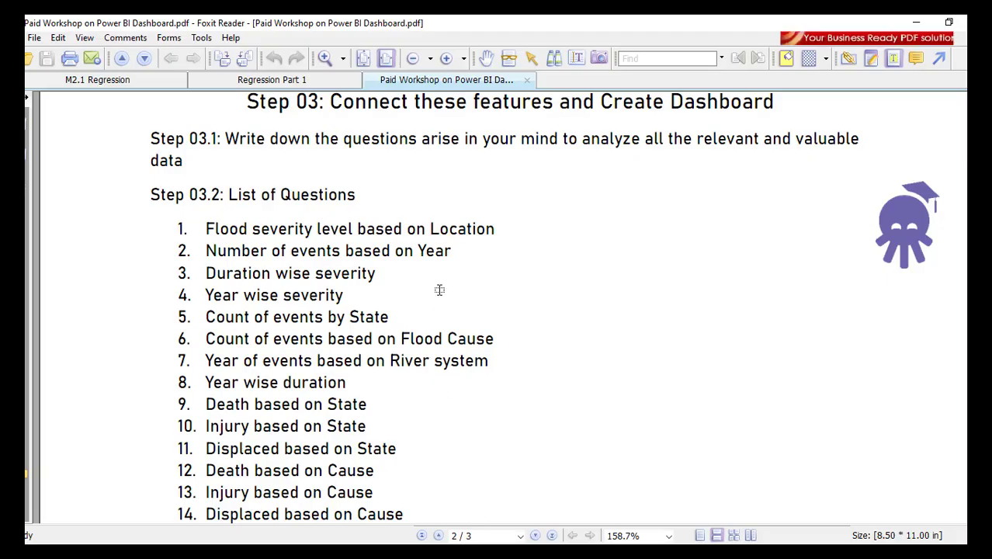
scroll(439, 283, "up", 10)
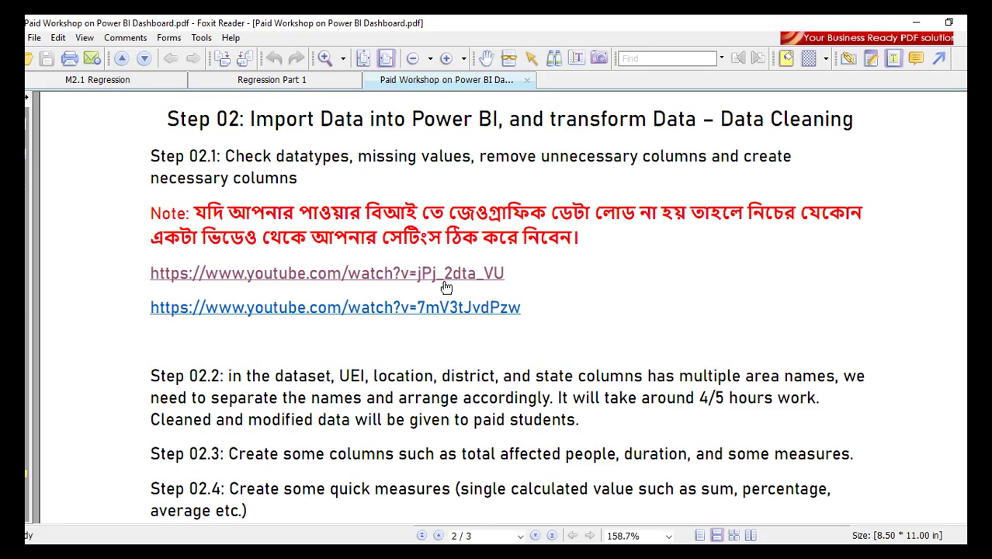
left_click_drag(453, 259, 687, 259)
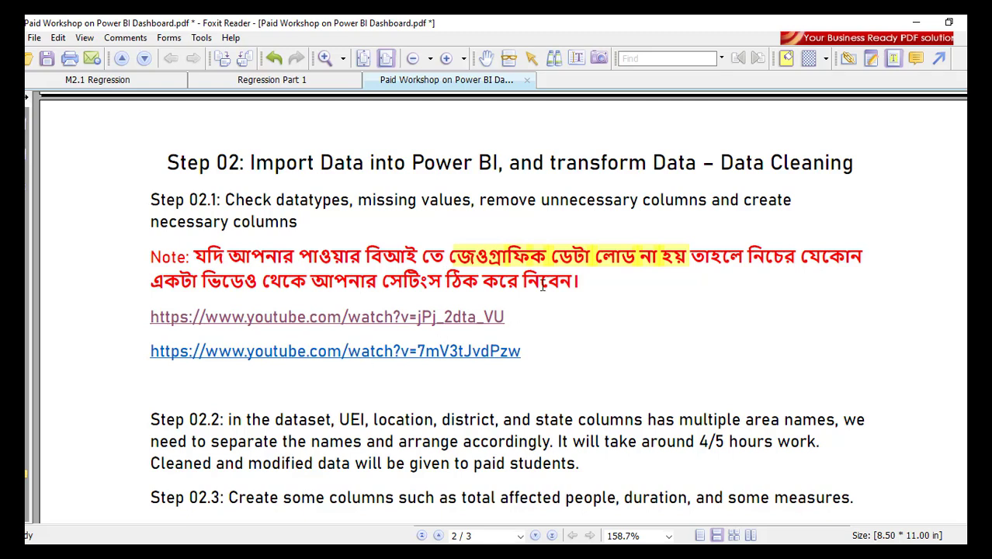
scroll(623, 323, "down", 1)
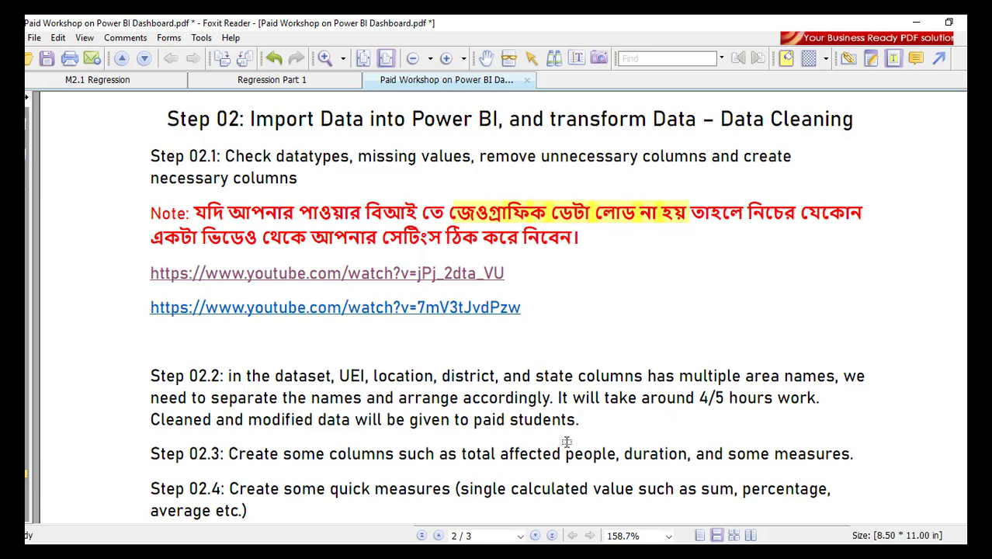
key("alt+Tab")
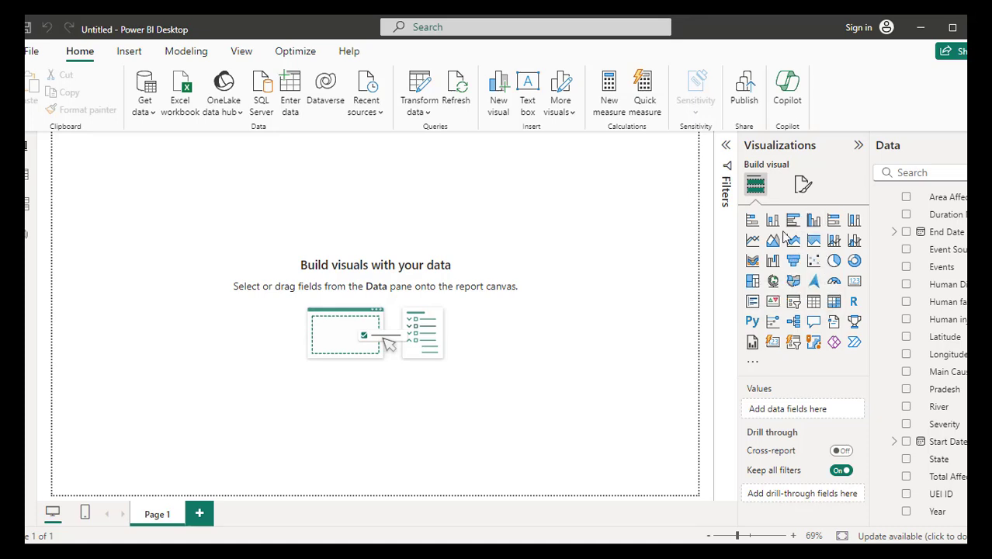
- Add a map visual to Page 1 and enlarge it to fill most of the report canvas
left_click(773, 282)
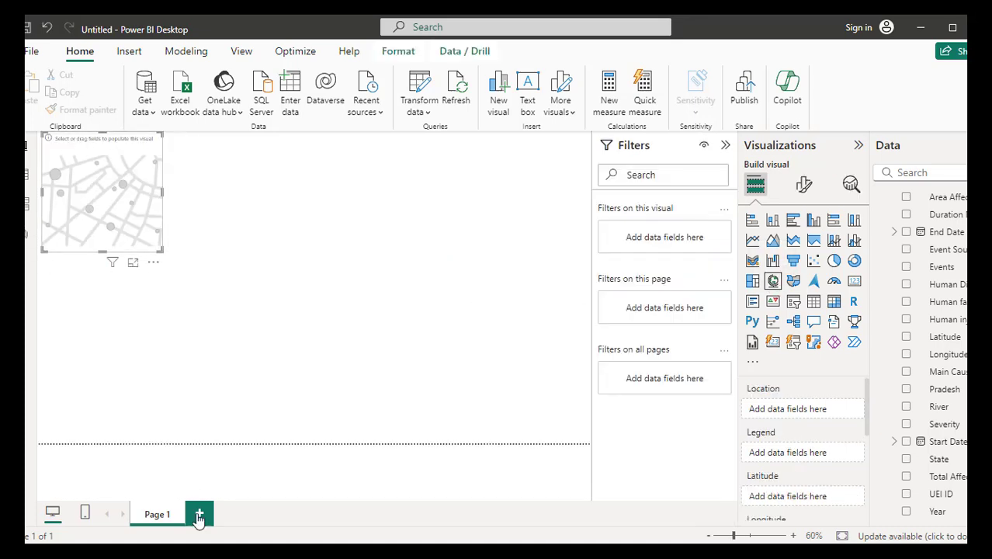
left_click_drag(162, 251, 517, 439)
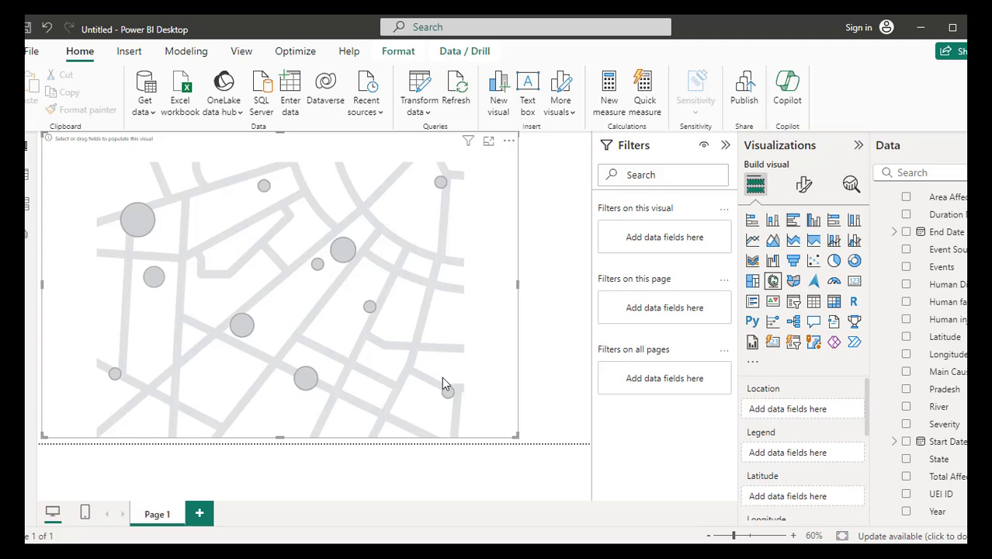
- Check the Google Meet call in Opera and return to Power BI Desktop
mouse_move(374, 553)
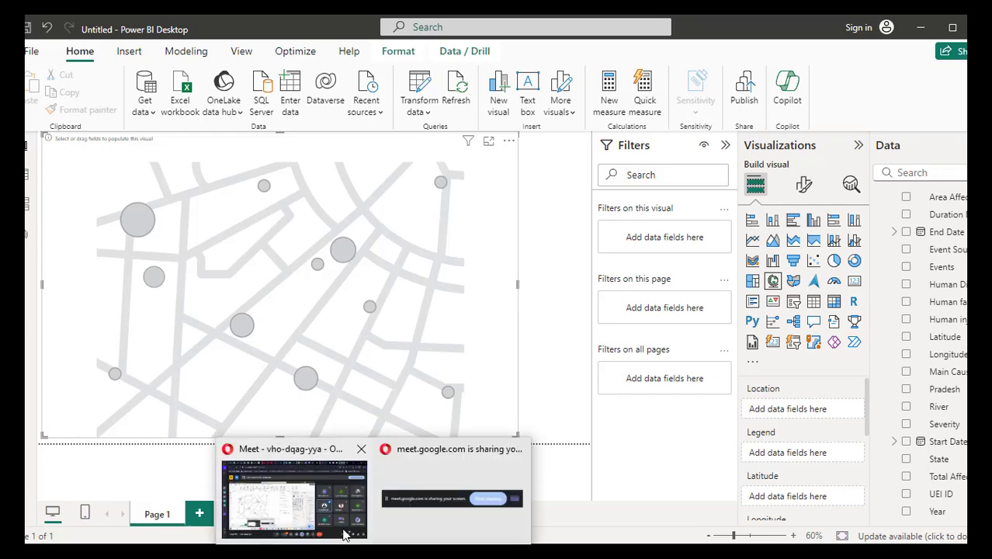
left_click(344, 533)
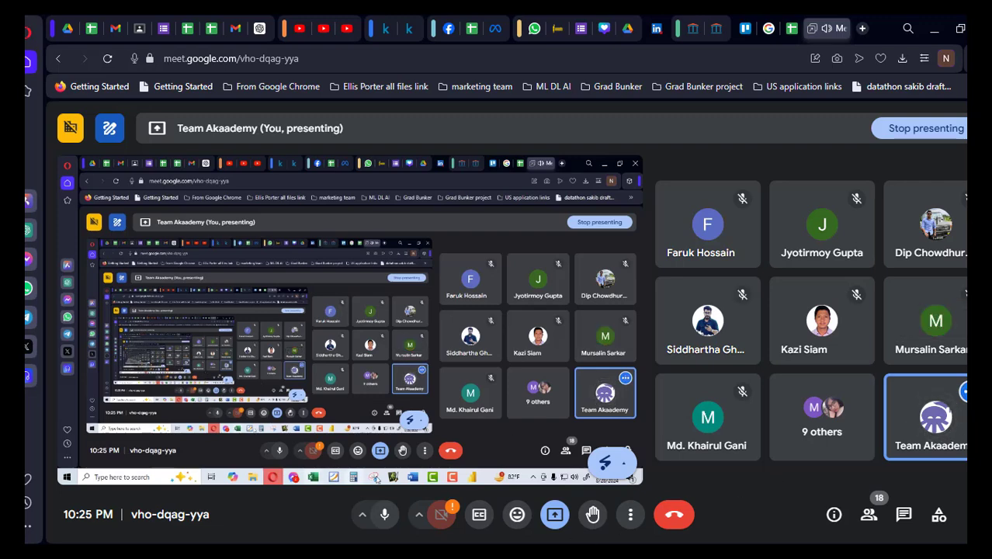
left_click(707, 557)
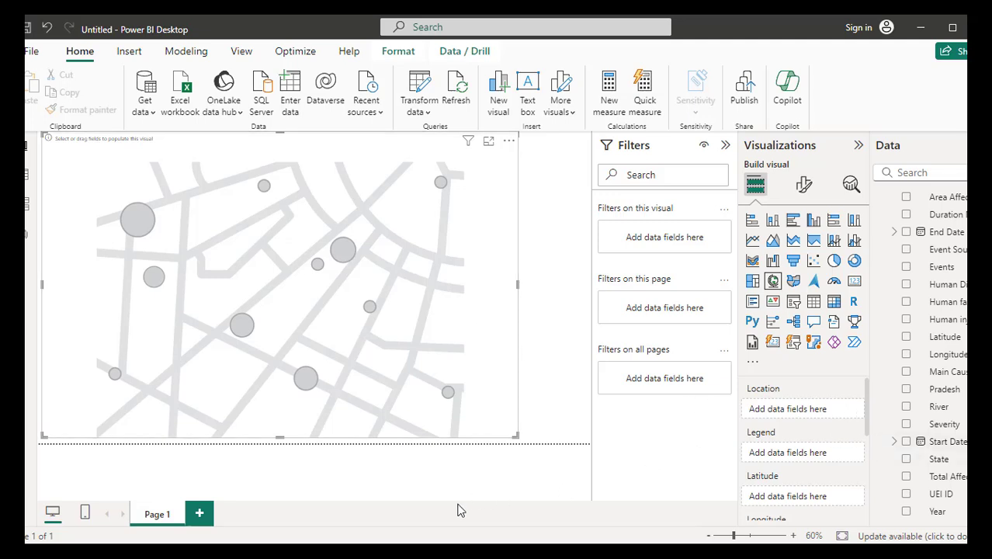
mouse_move(373, 551)
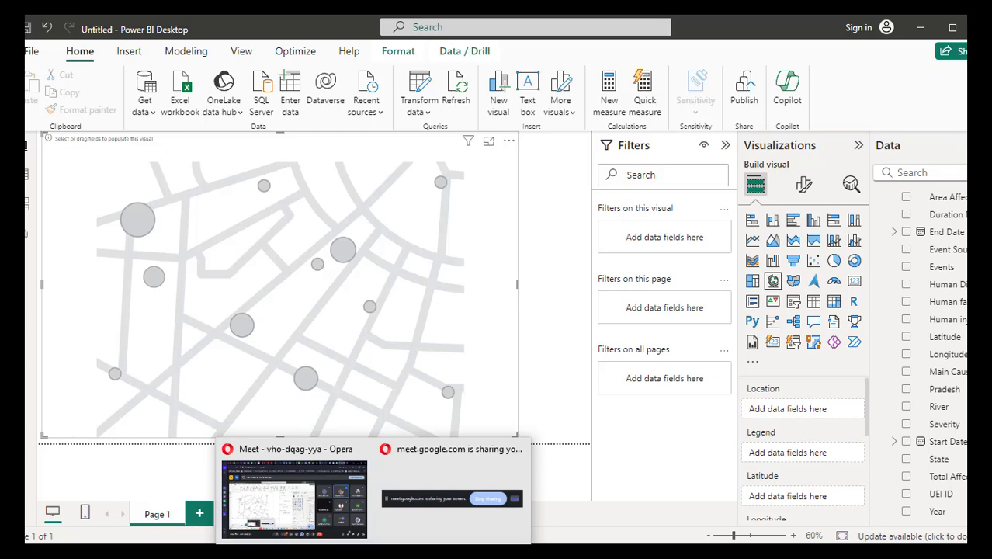
left_click(305, 514)
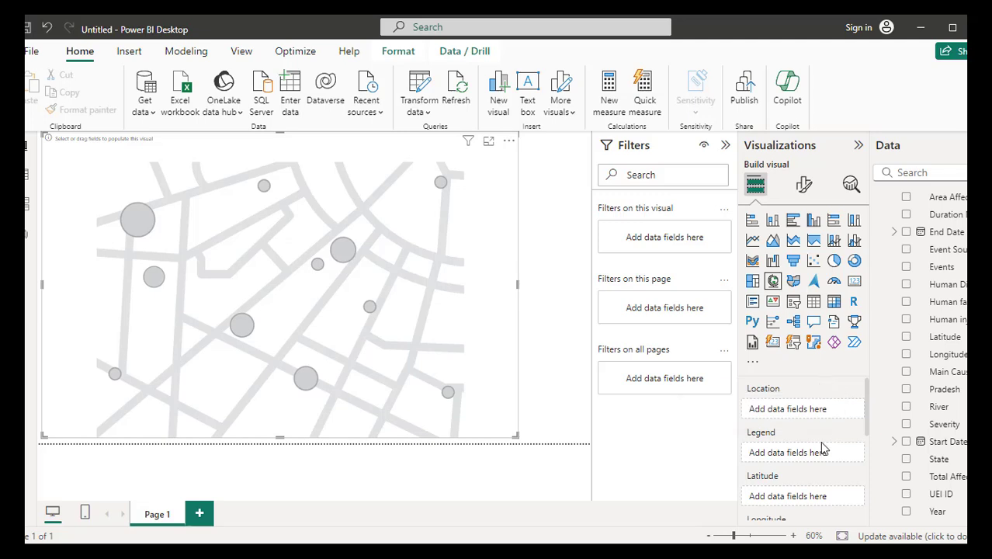
- Assign the Latitude and Longitude fields to the map's matching latitude and longitude roles
scroll(824, 445, "down", 2)
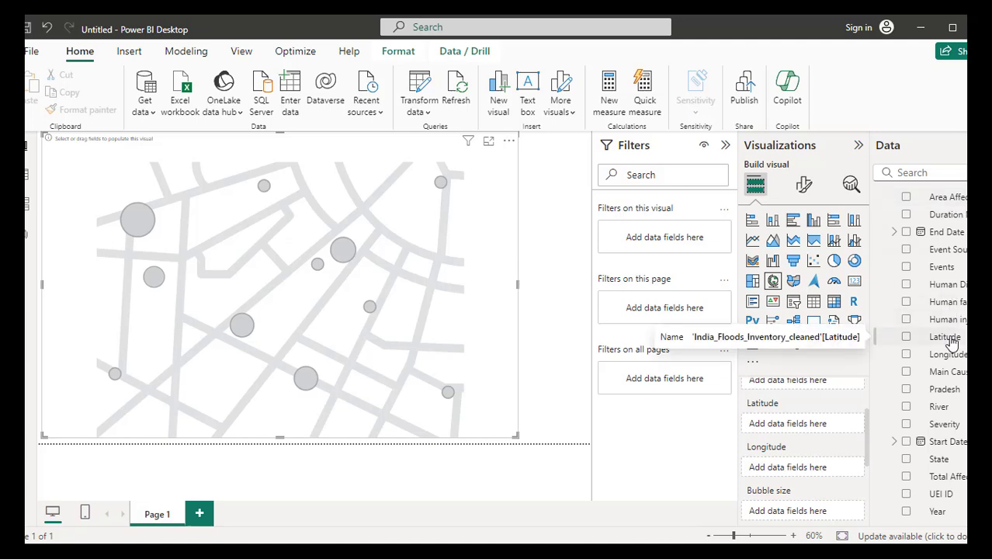
left_click_drag(952, 343, 807, 429)
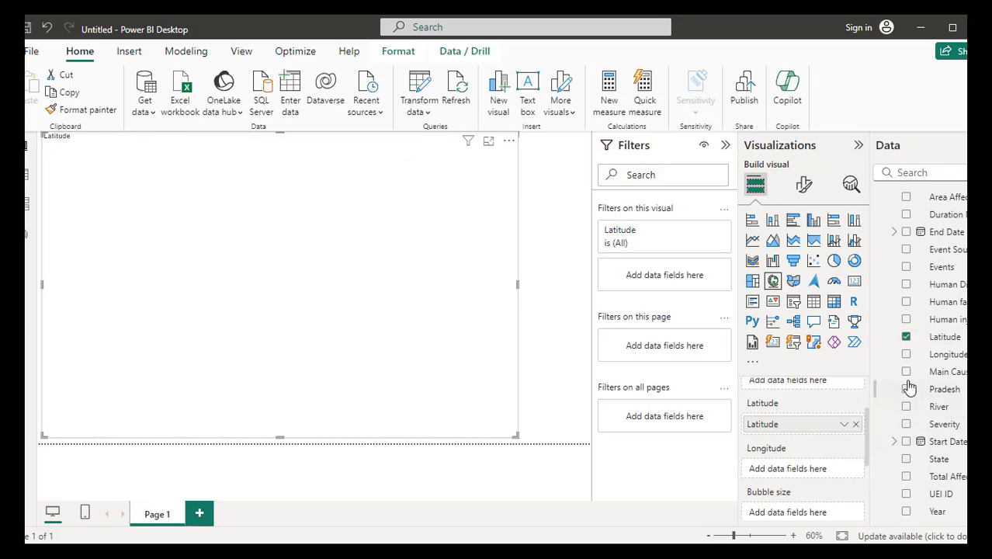
left_click_drag(948, 354, 819, 475)
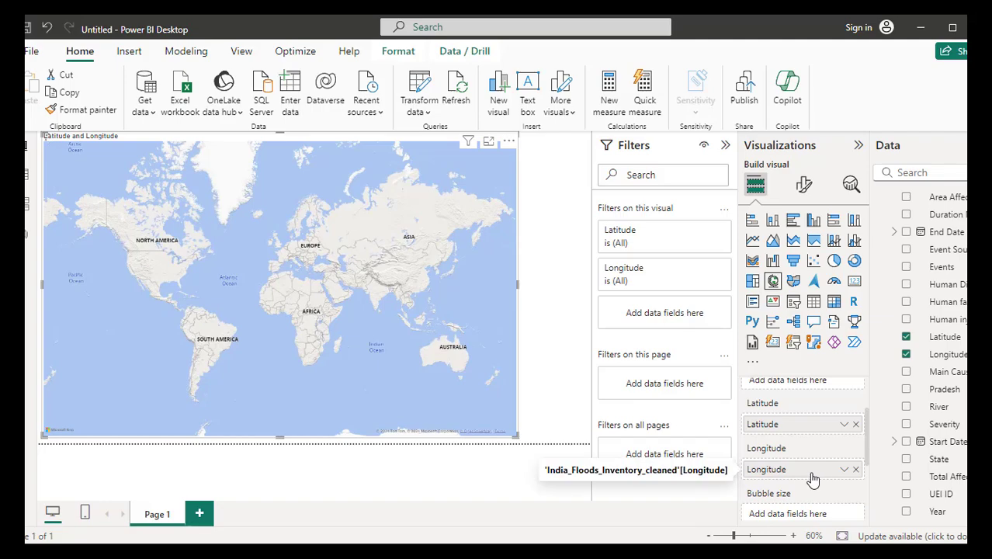
- Examine how the flood locations are distributed across India and its neighbouring regions on the map
left_click_drag(261, 360, 345, 353)
scroll(301, 323, "down", 3)
scroll(309, 363, "up", 3)
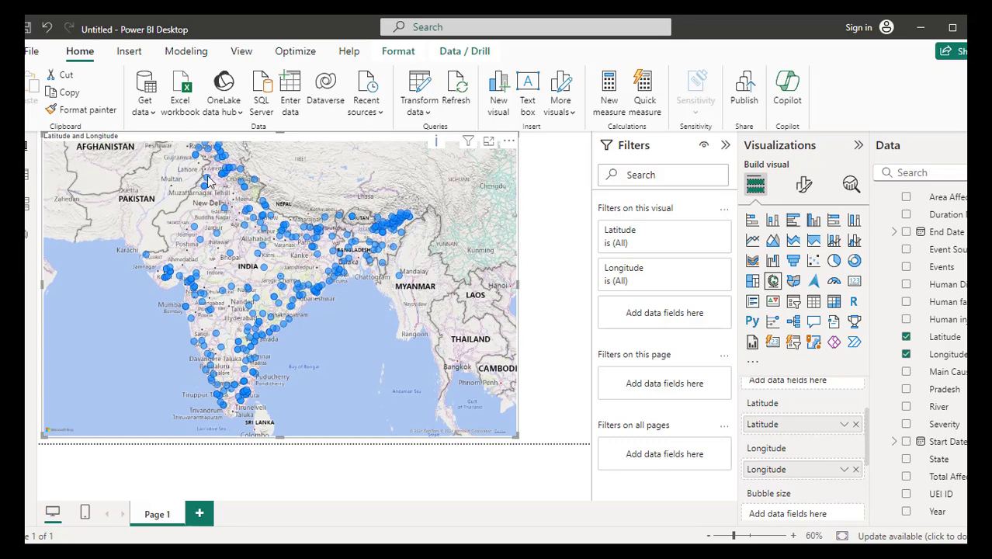
scroll(316, 323, "up", 3)
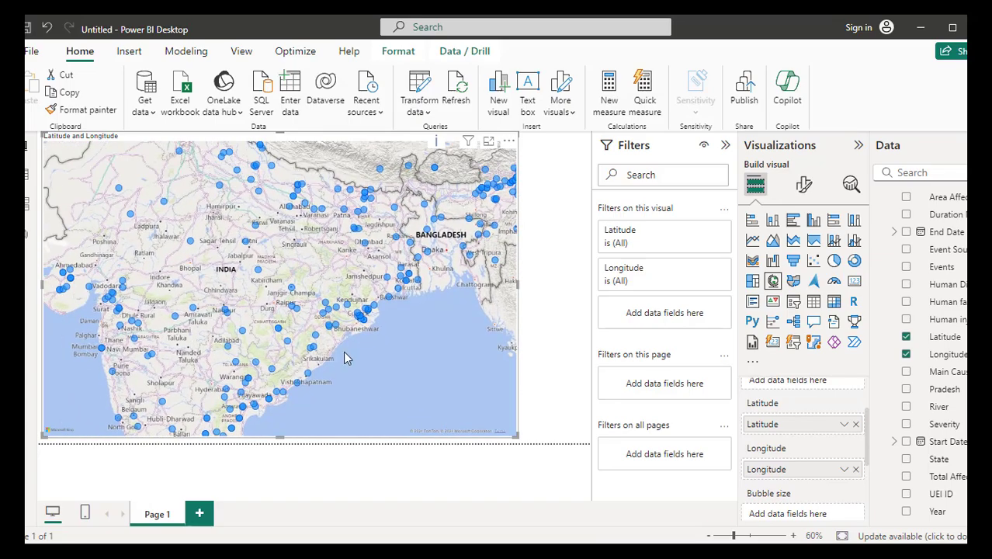
scroll(339, 334, "up", 2)
scroll(332, 312, "down", 4)
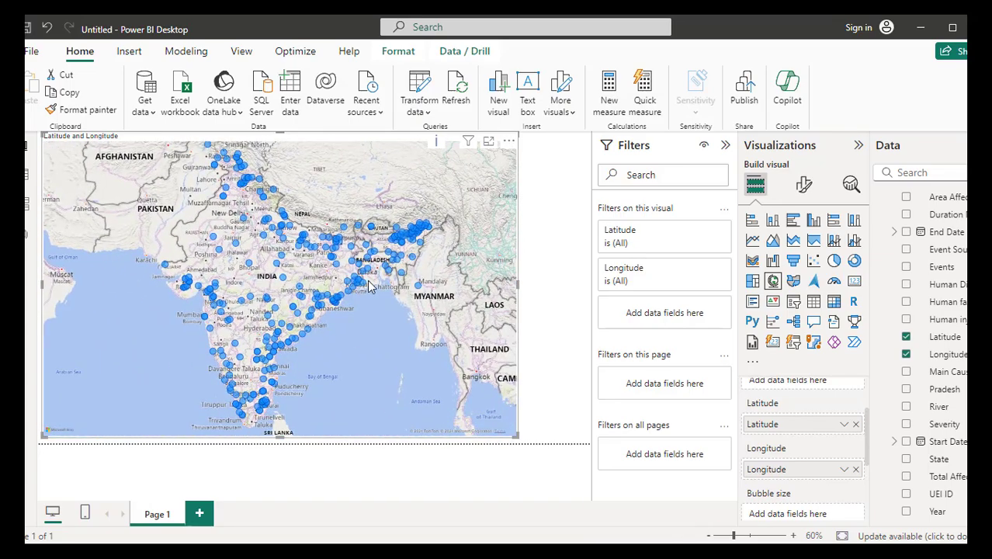
scroll(323, 347, "up", 3)
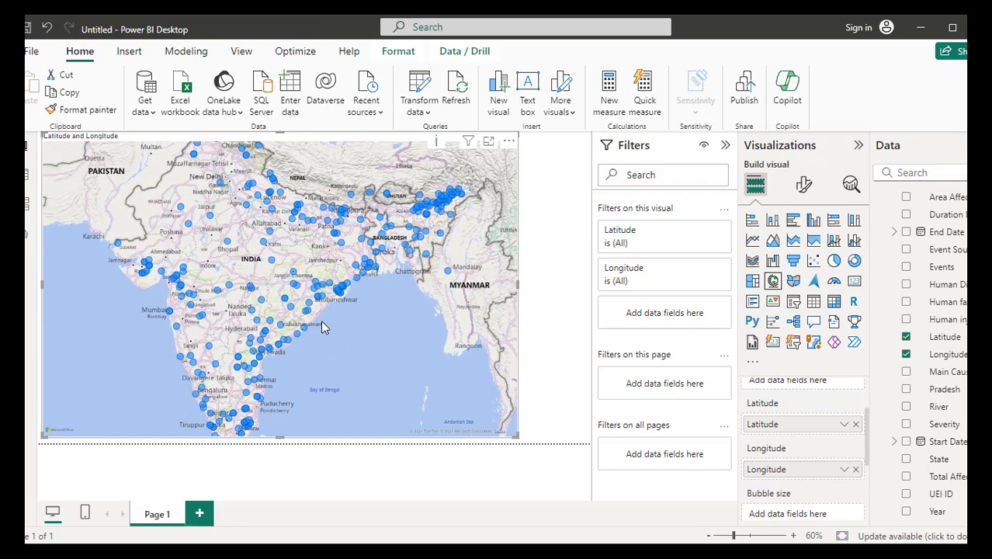
scroll(349, 315, "down", 3)
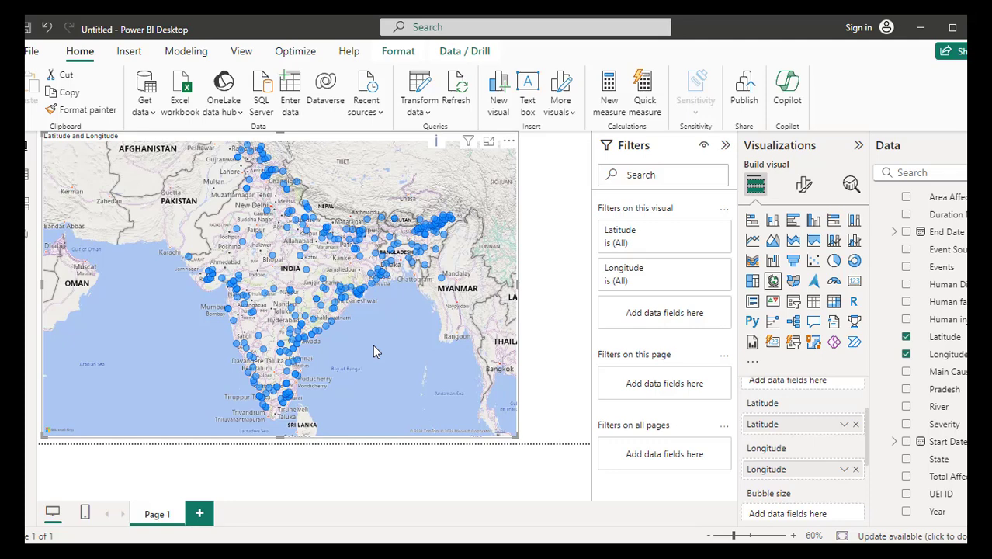
- Review the distinct Severity values in the India_Floods_Inventory_cleaned table, and return to the report page without filtering
left_click(27, 173)
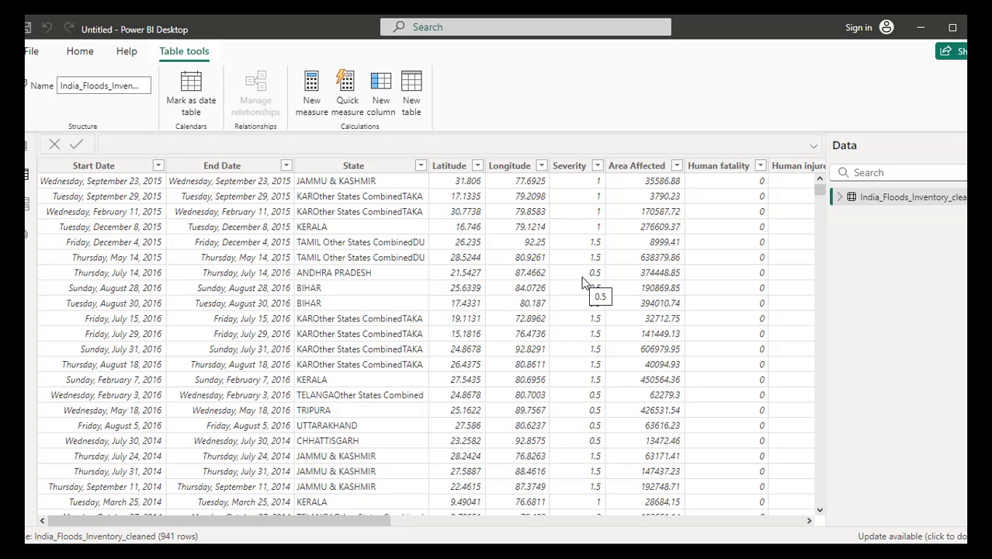
left_click(598, 166)
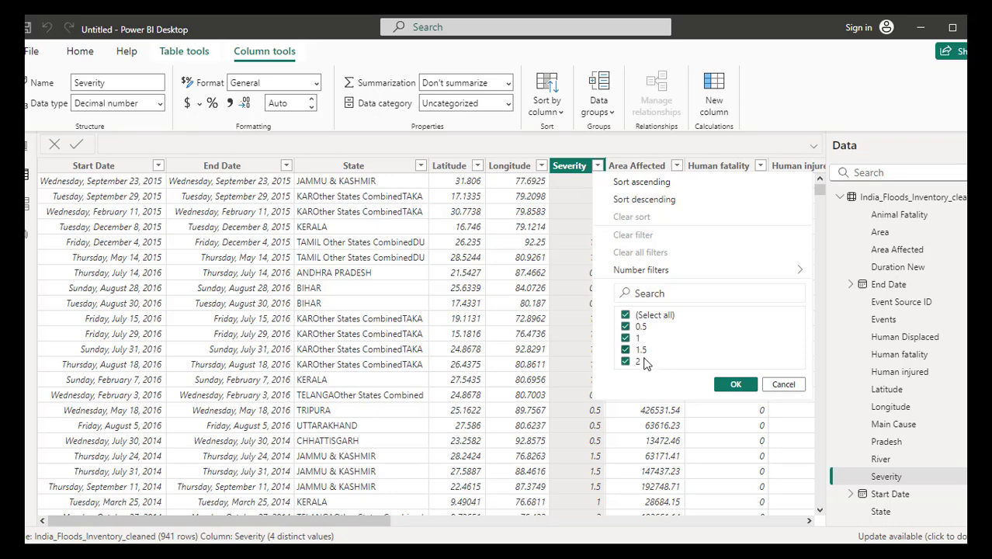
left_click(776, 385)
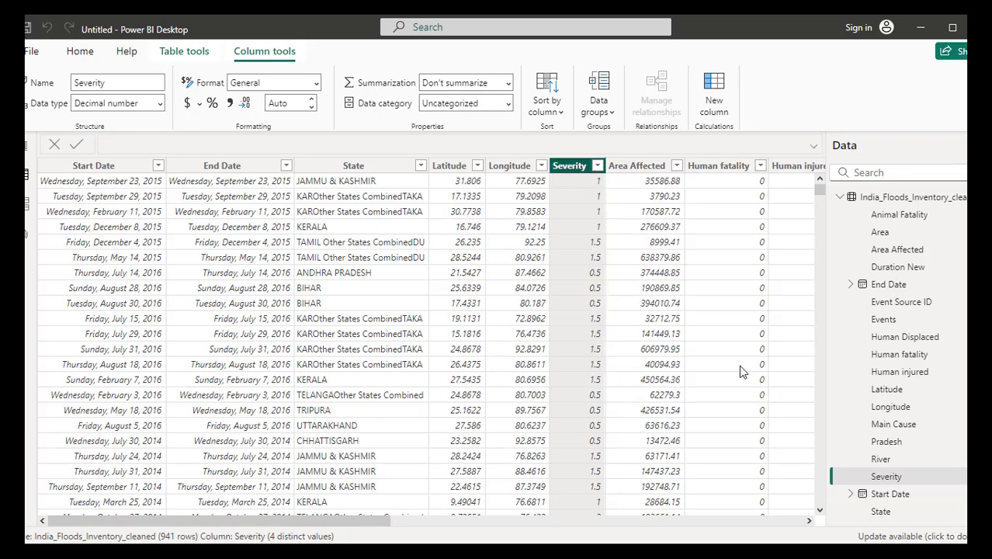
left_click(26, 147)
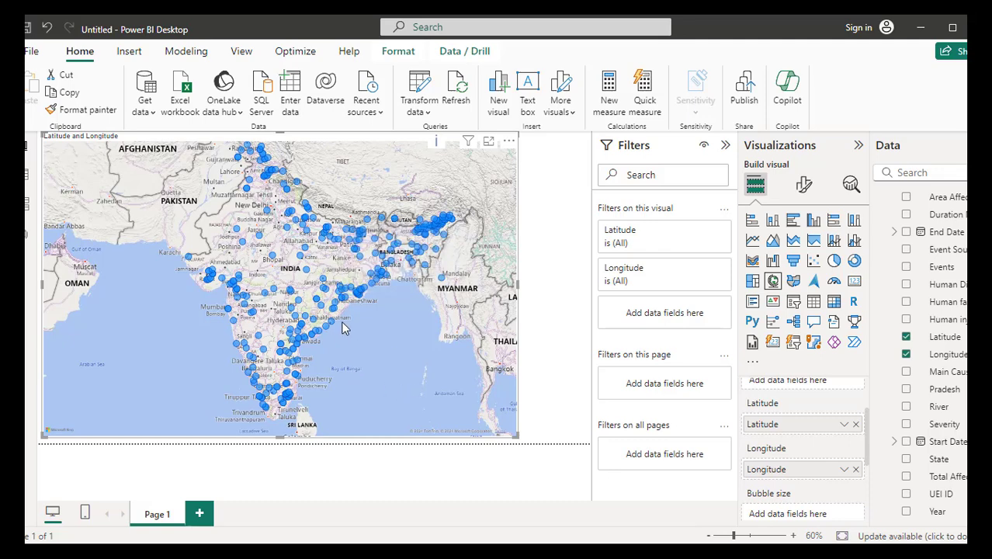
- Size the map bubbles by the Severity field and inspect them across India and Bangladesh
scroll(824, 473, "down", 3)
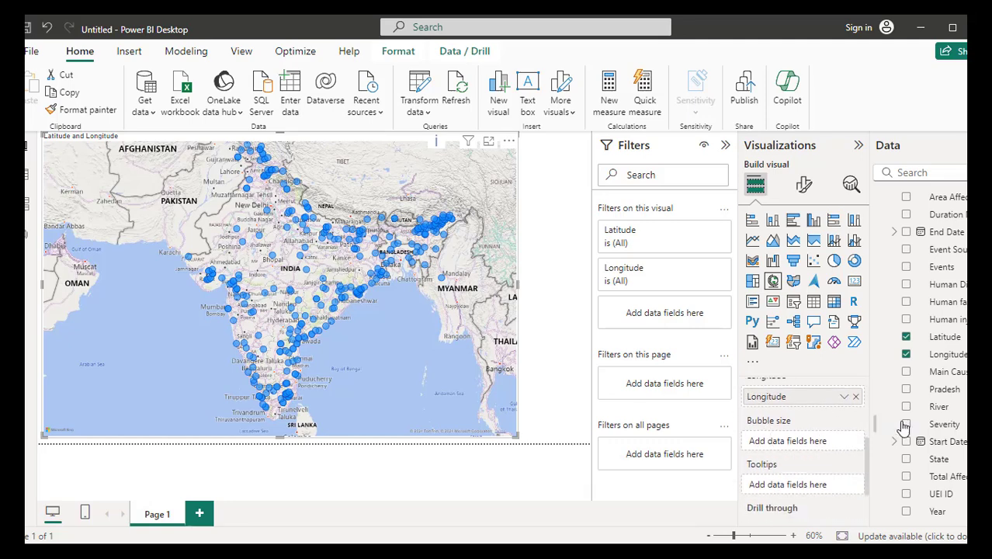
left_click_drag(946, 423, 830, 442)
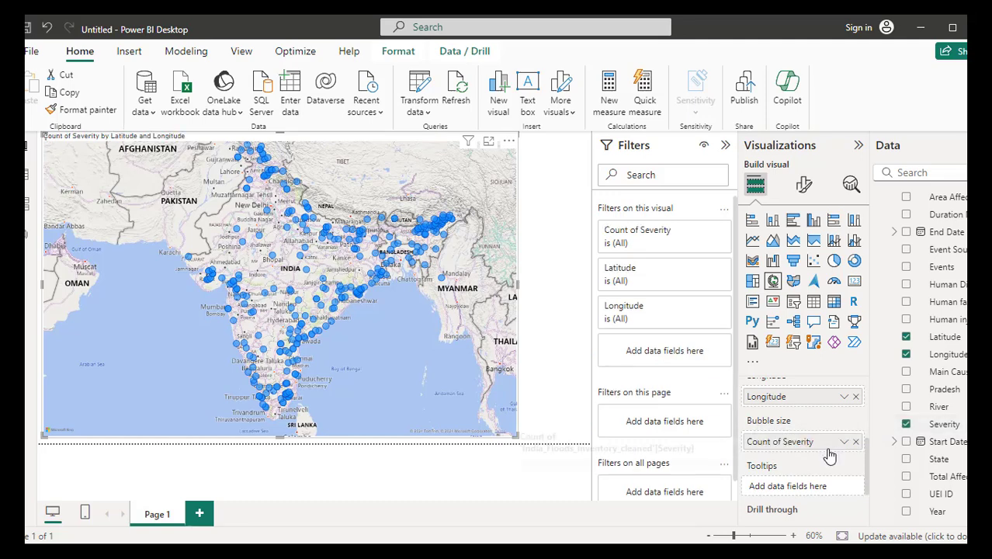
left_click_drag(266, 354, 319, 349)
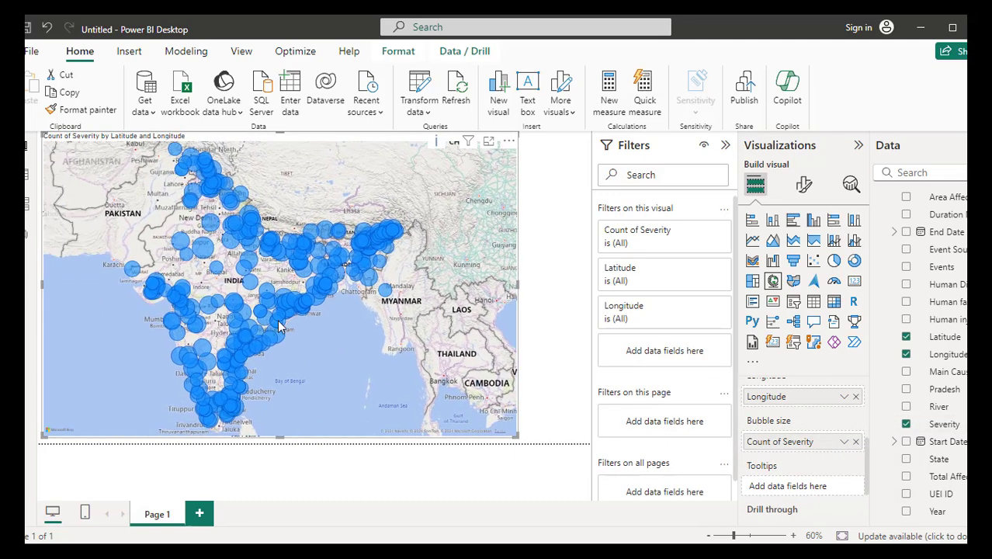
mouse_move(271, 304)
scroll(271, 308, "up", 4)
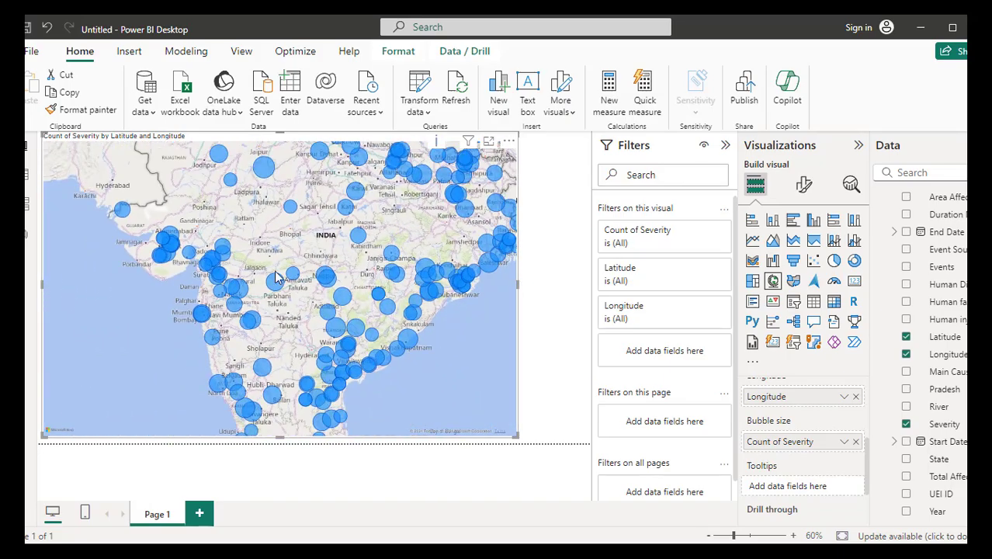
left_click_drag(336, 242, 155, 295)
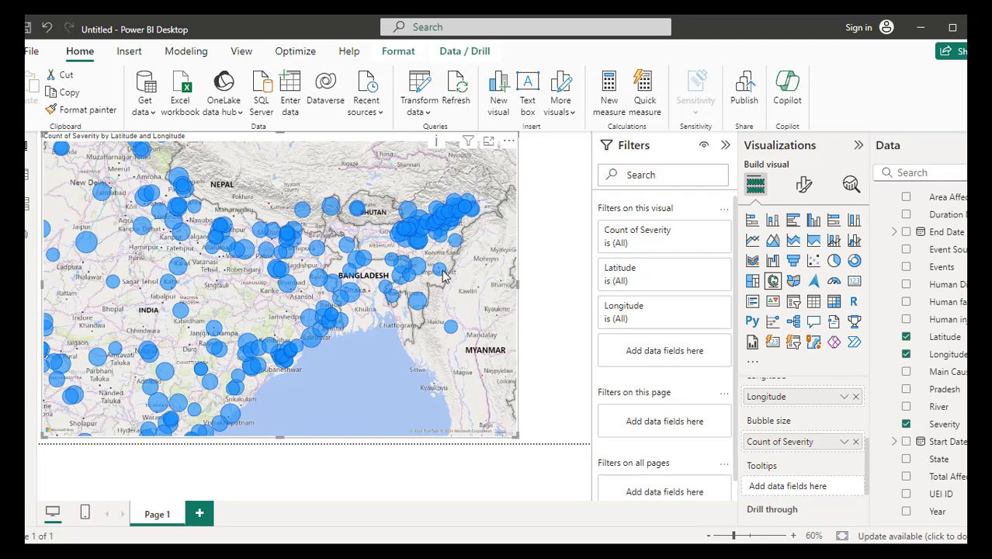
mouse_move(414, 309)
scroll(328, 353, "down", 3)
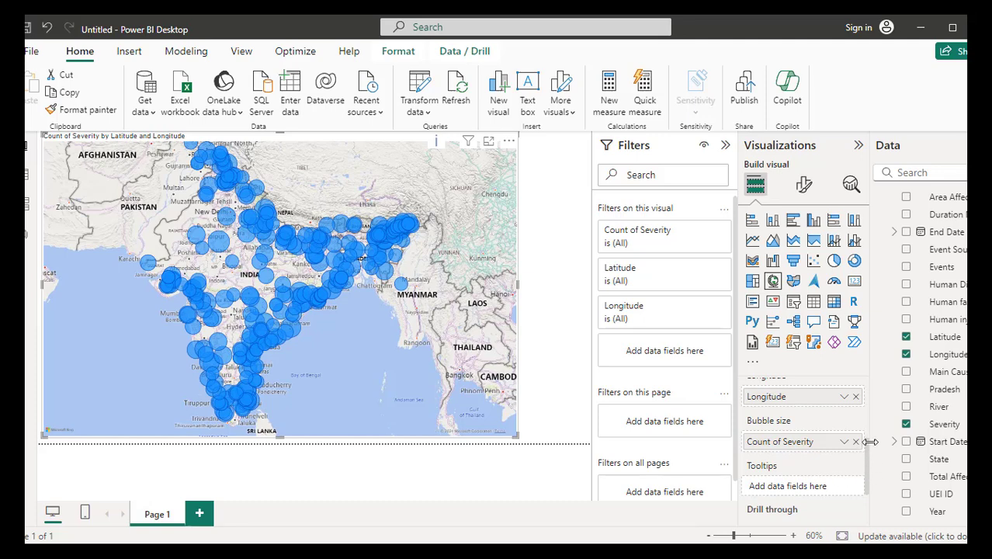
- Add the Severity field as the map's legend and inspect the coloured bubbles in central India
scroll(825, 473, "down", 1)
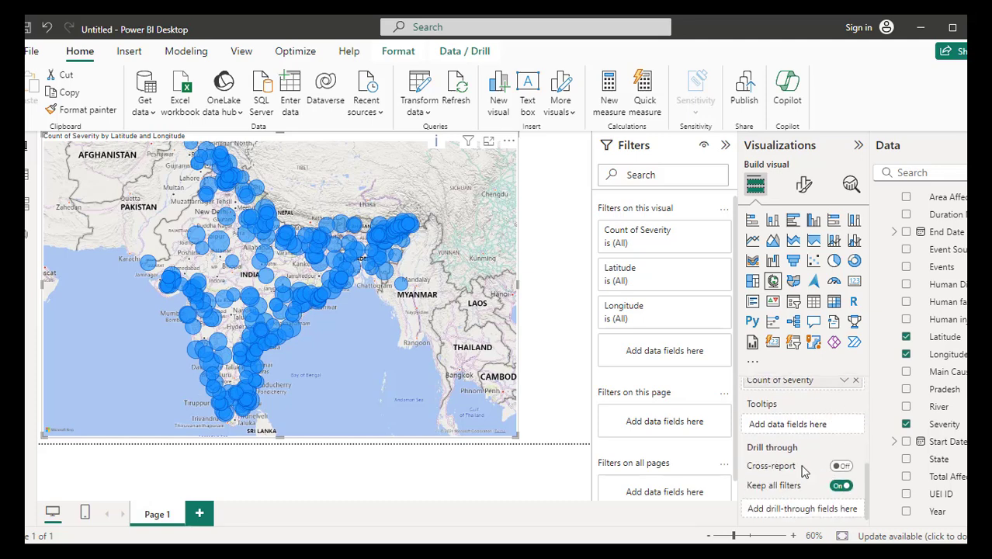
scroll(804, 471, "up", 5)
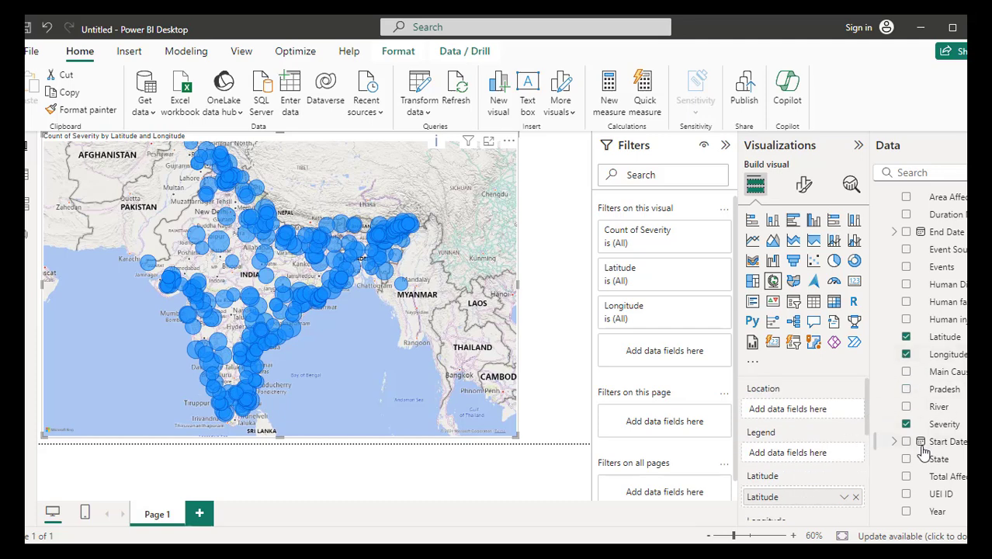
left_click_drag(944, 424, 826, 466)
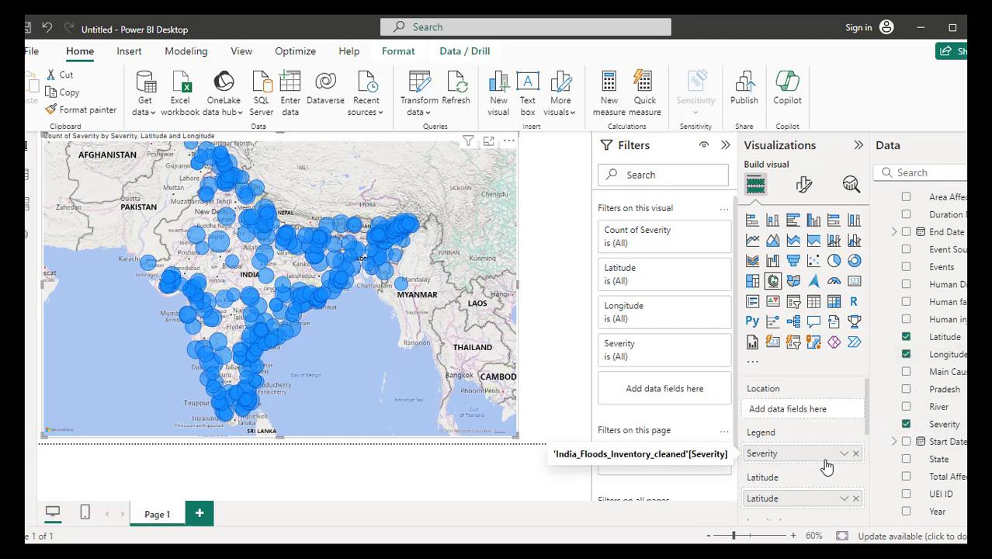
scroll(236, 314, "up", 6)
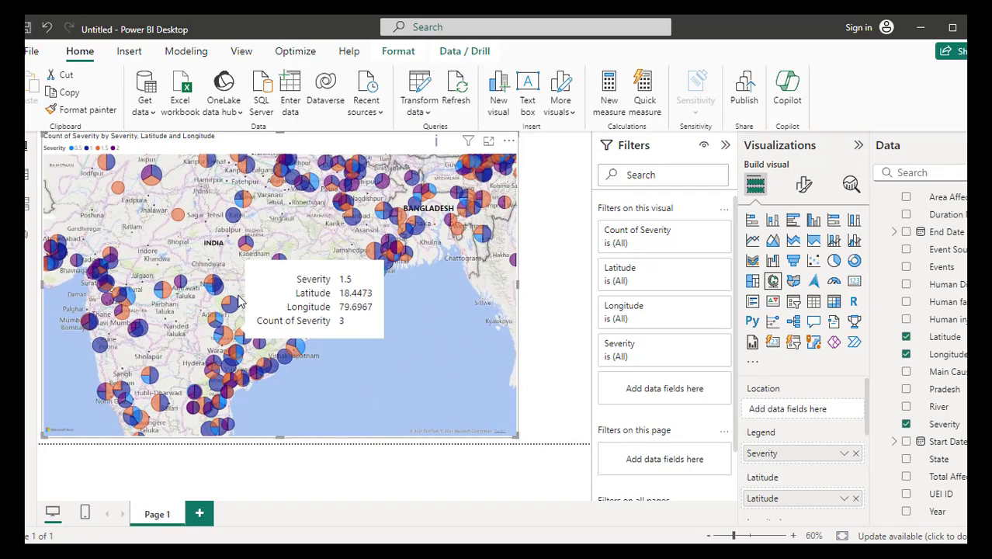
scroll(405, 338, "up", 5)
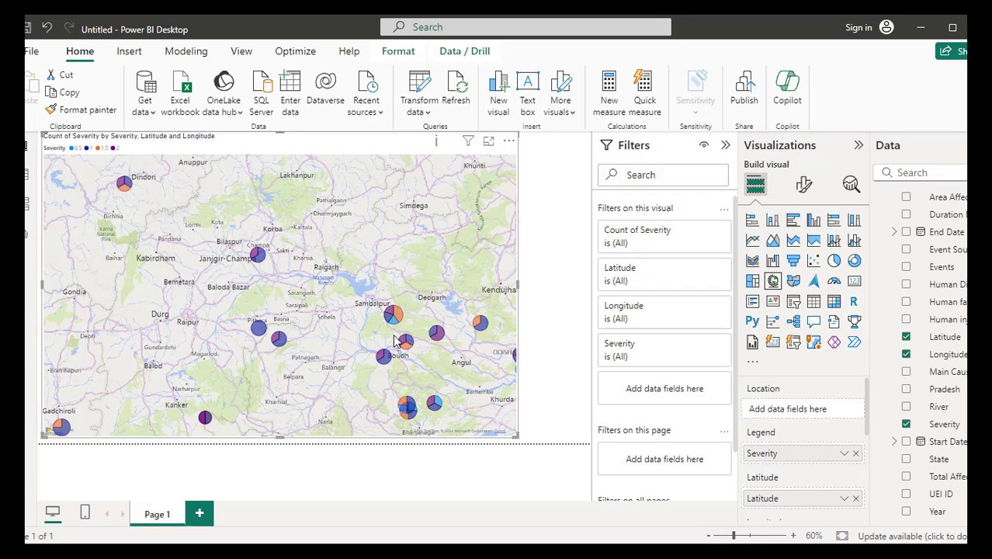
- Remove the Severity field from both the map's bubble size and its legend
left_click_drag(868, 417, 868, 470)
left_click(855, 461)
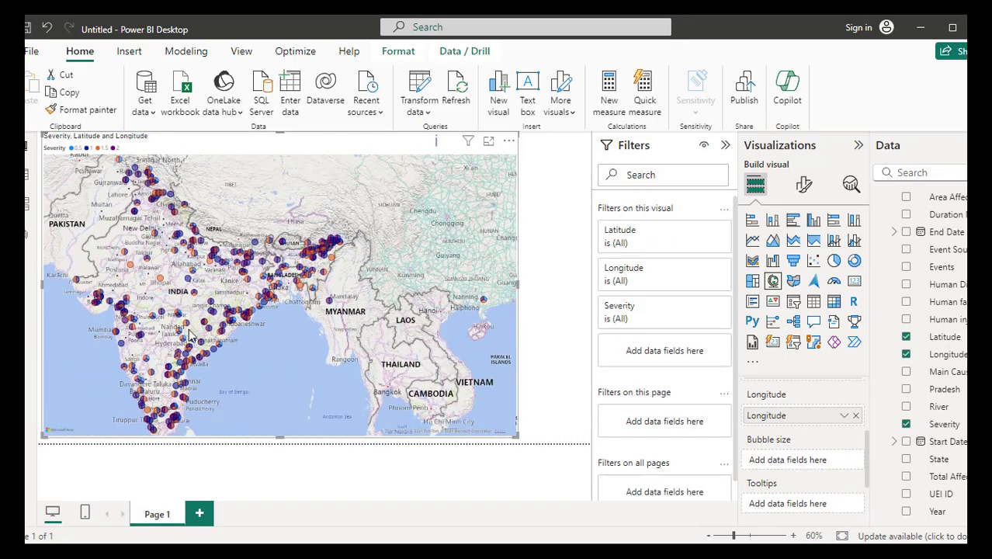
scroll(173, 343, "up", 5)
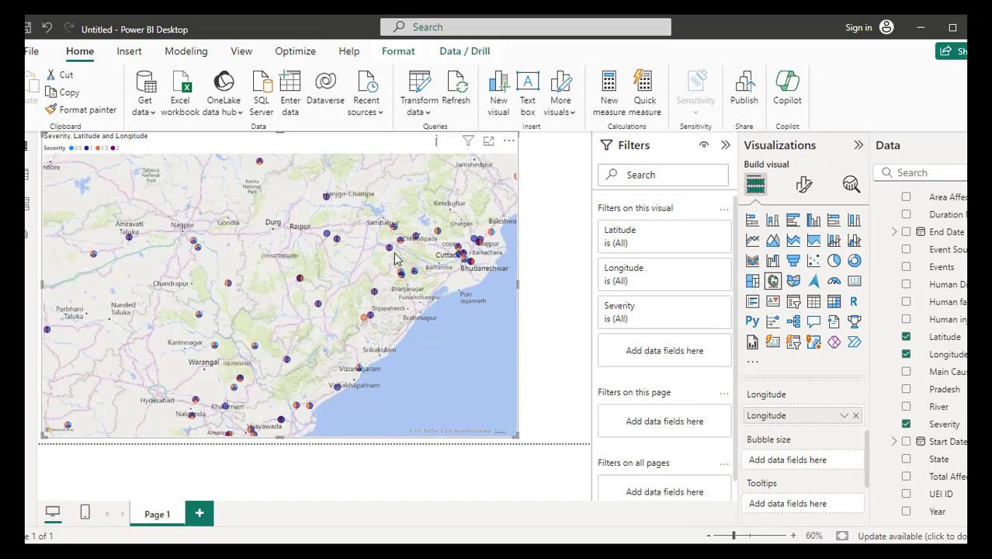
scroll(422, 309, "up", 2)
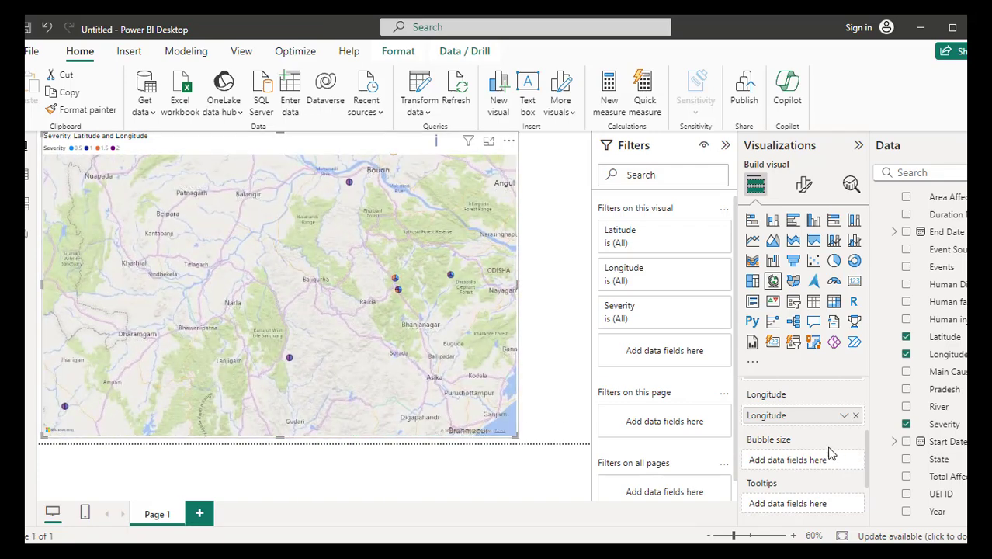
scroll(784, 450, "up", 3)
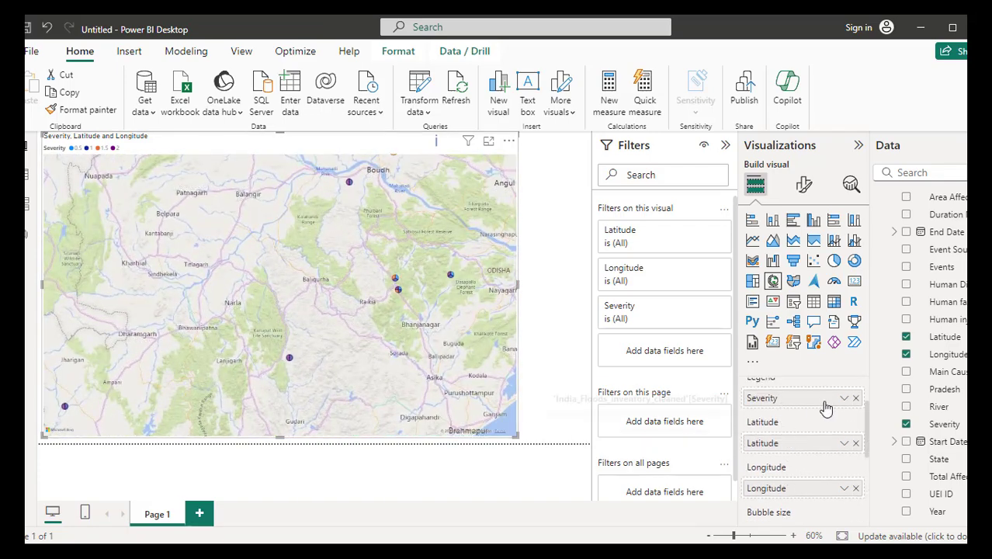
left_click(856, 398)
scroll(811, 465, "down", 2)
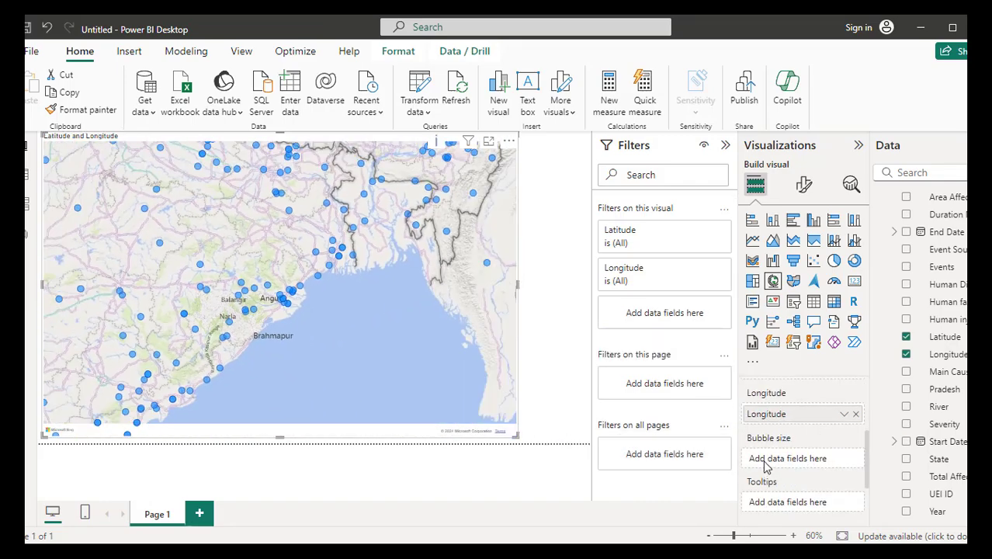
- Size the map bubbles by the count of Severity and inspect them across India
left_click_drag(943, 425, 813, 466)
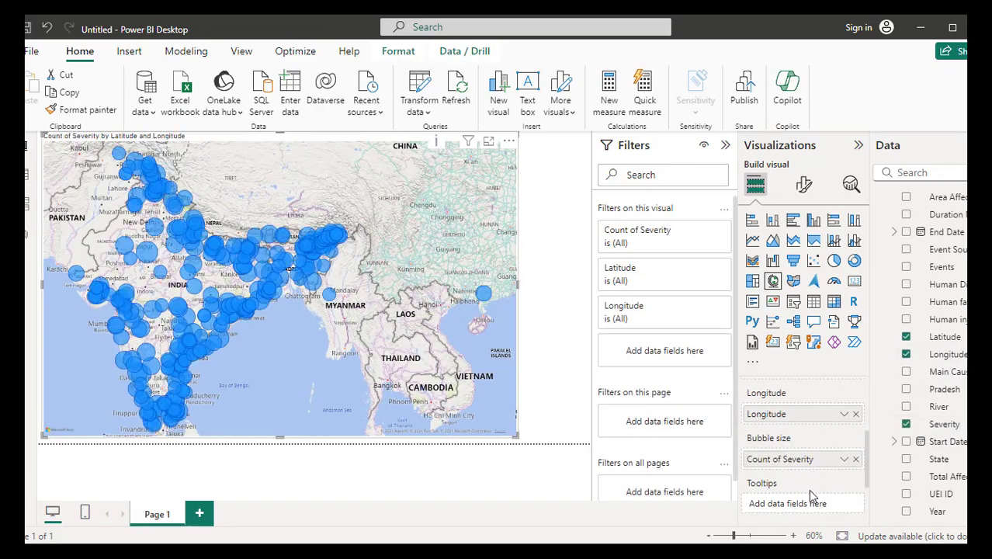
left_click(845, 459)
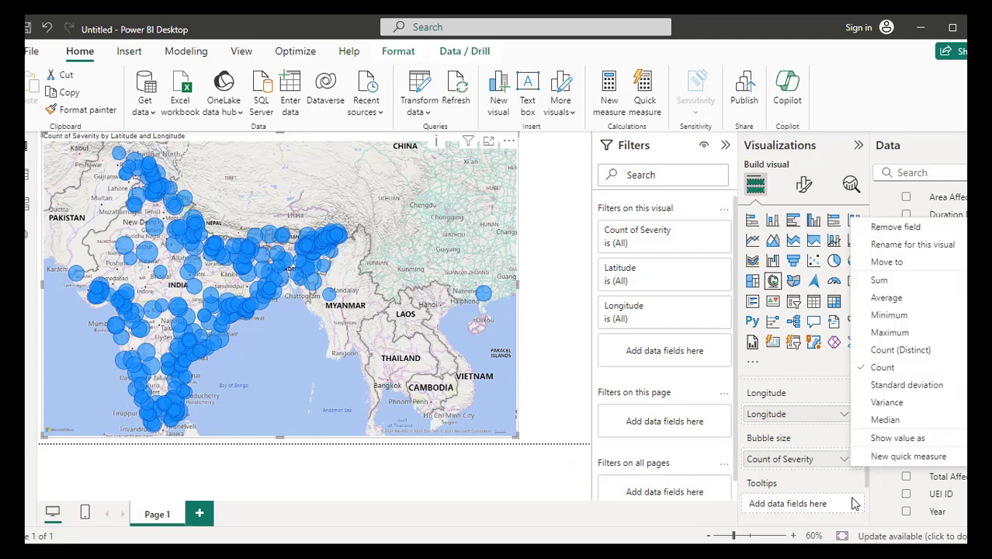
left_click(555, 364)
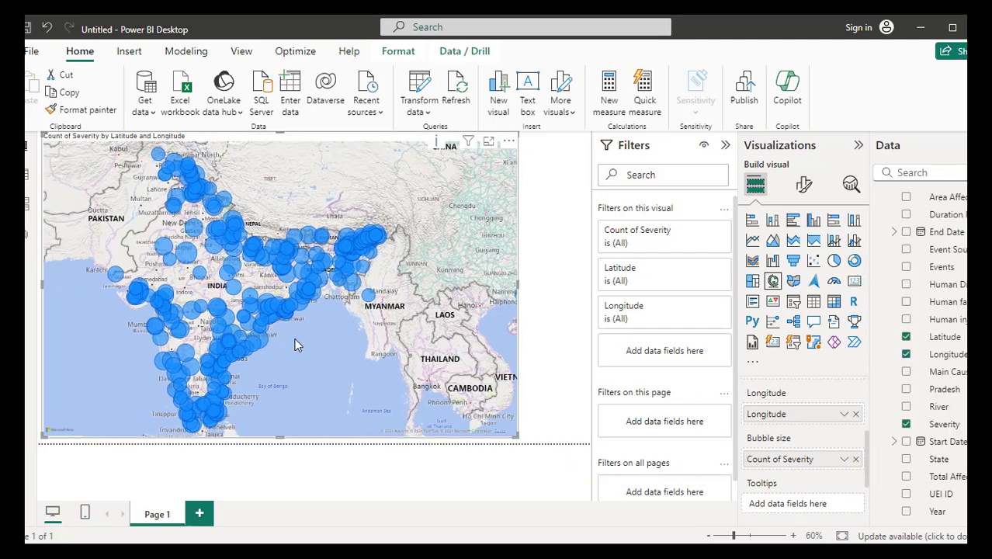
scroll(257, 325, "up", 1)
scroll(283, 308, "down", 1)
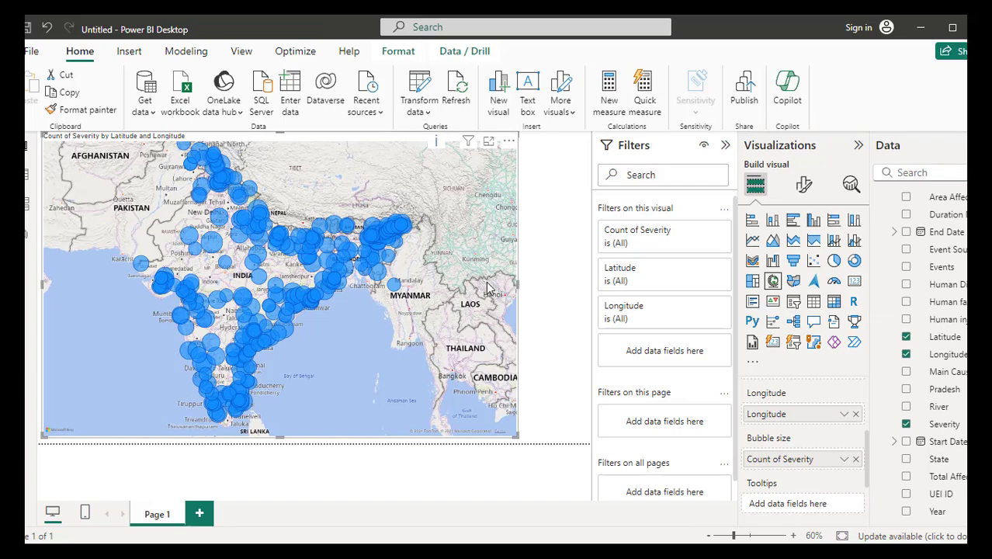
- Widen the map to nearly the full page width and add a second report page
left_click_drag(518, 287, 587, 287)
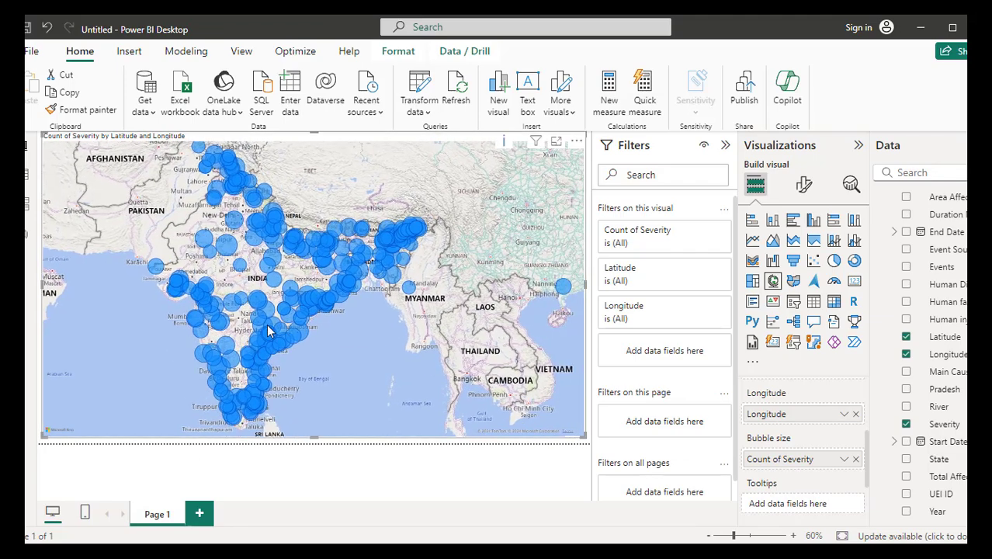
left_click_drag(267, 326, 305, 344)
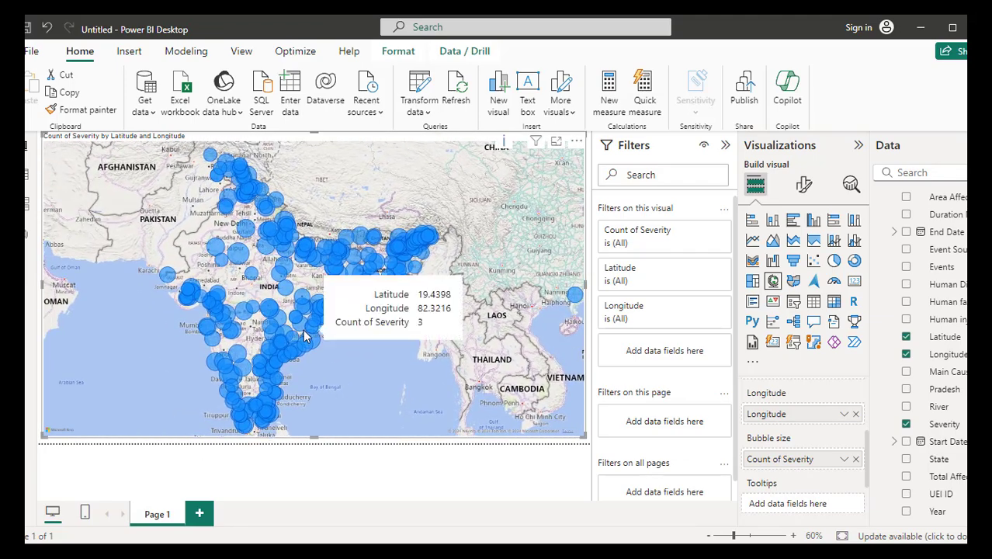
scroll(306, 345, "down", 2)
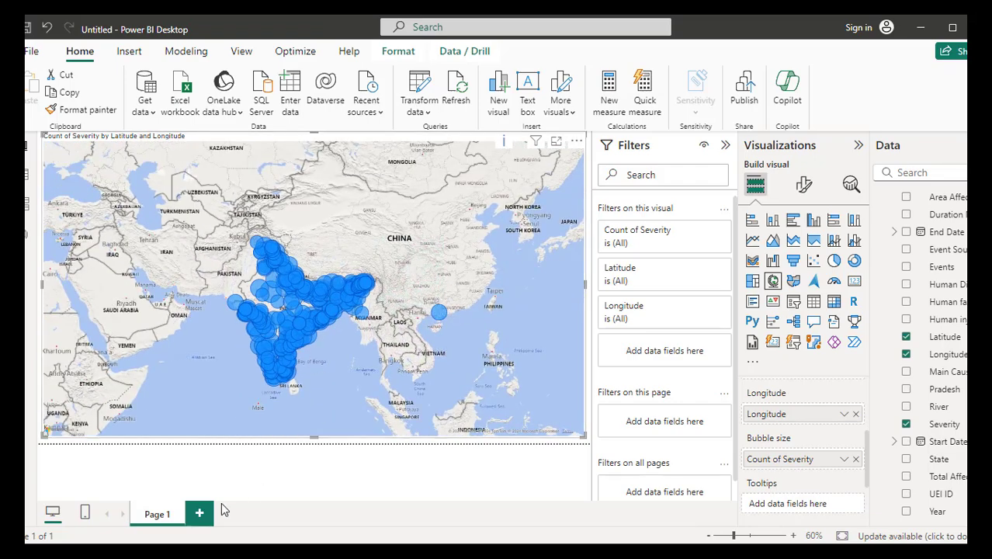
left_click(201, 513)
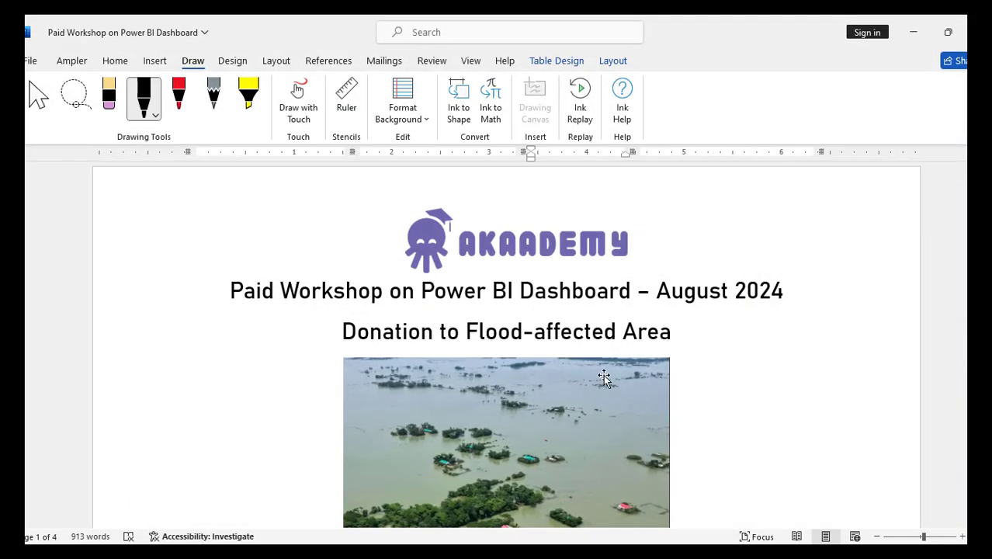
- Switch to the workshop document in Word and review the question list and the X and Y fields planned for Number of events based on Year
scroll(601, 373, "down", 3)
scroll(596, 365, "down", 15)
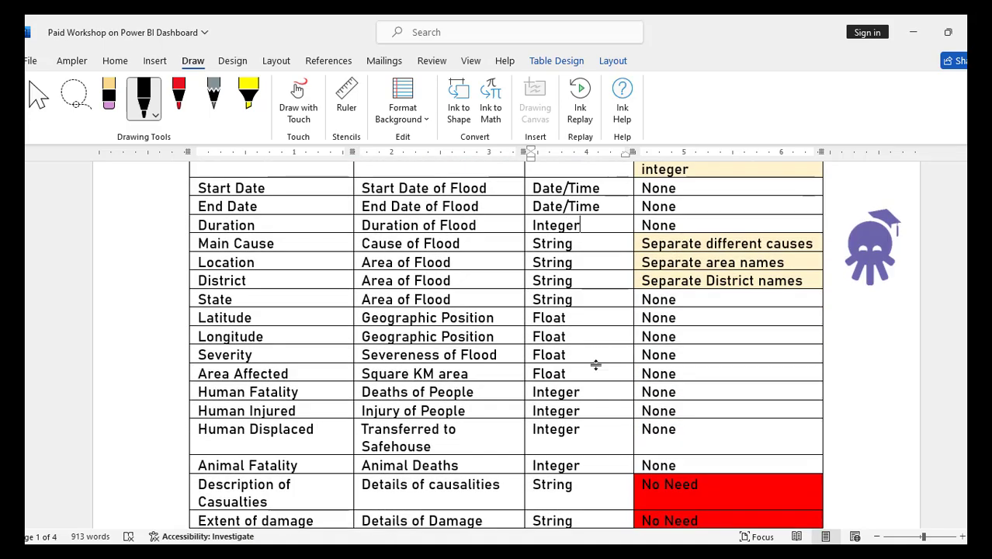
scroll(597, 361, "down", 15)
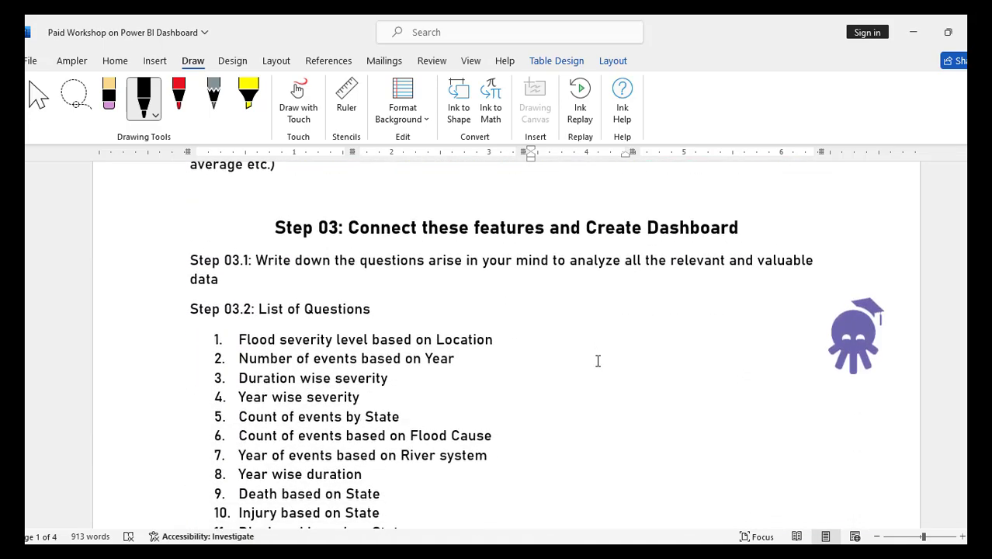
scroll(598, 361, "up", 1)
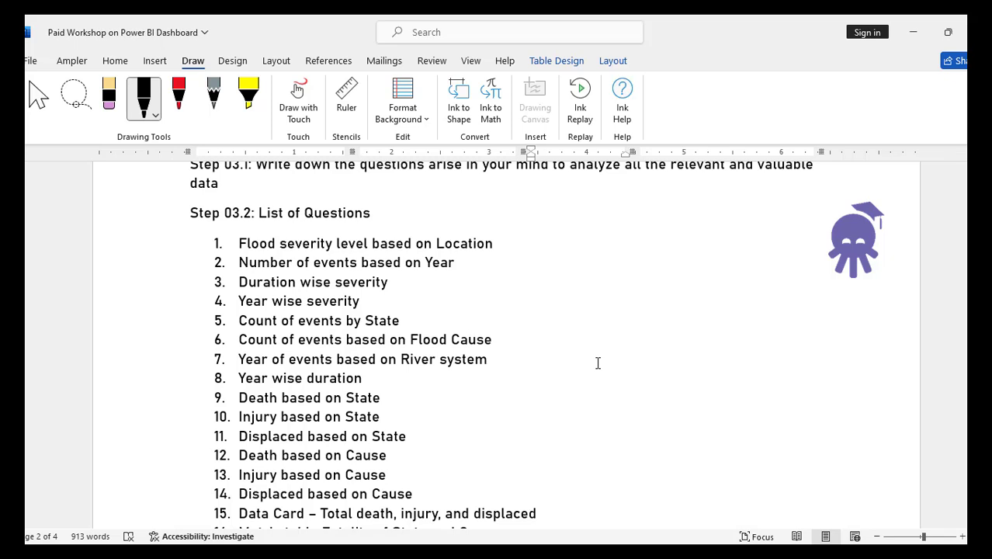
left_click_drag(506, 249, 551, 228)
scroll(493, 359, "down", 20)
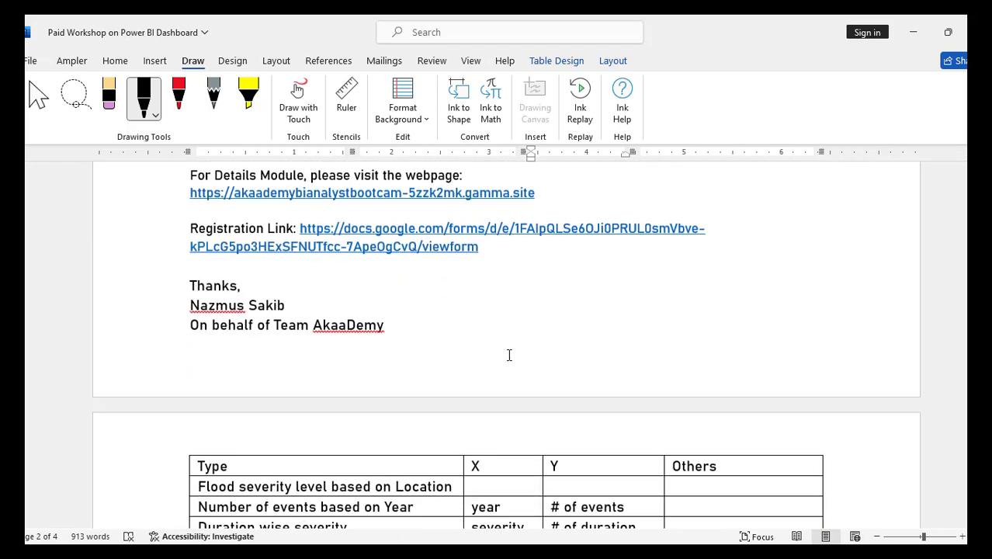
scroll(509, 355, "down", 8)
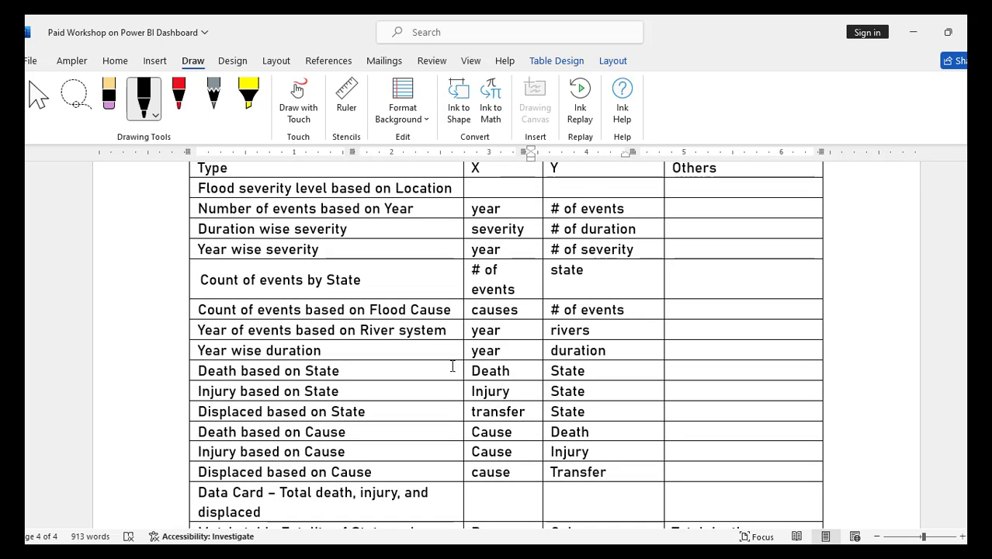
scroll(452, 366, "up", 1)
left_click_drag(200, 257, 414, 257)
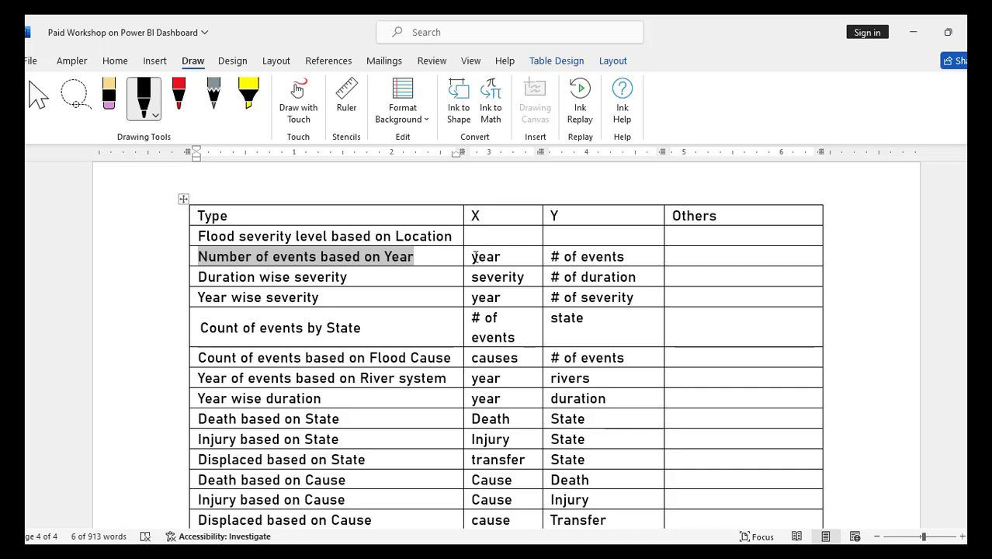
left_click_drag(471, 257, 501, 257)
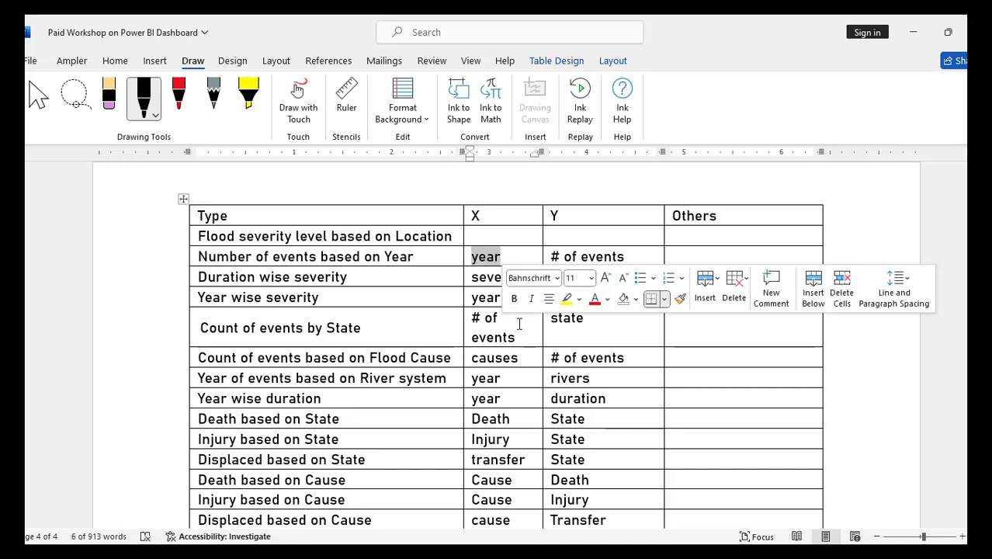
left_click(625, 256)
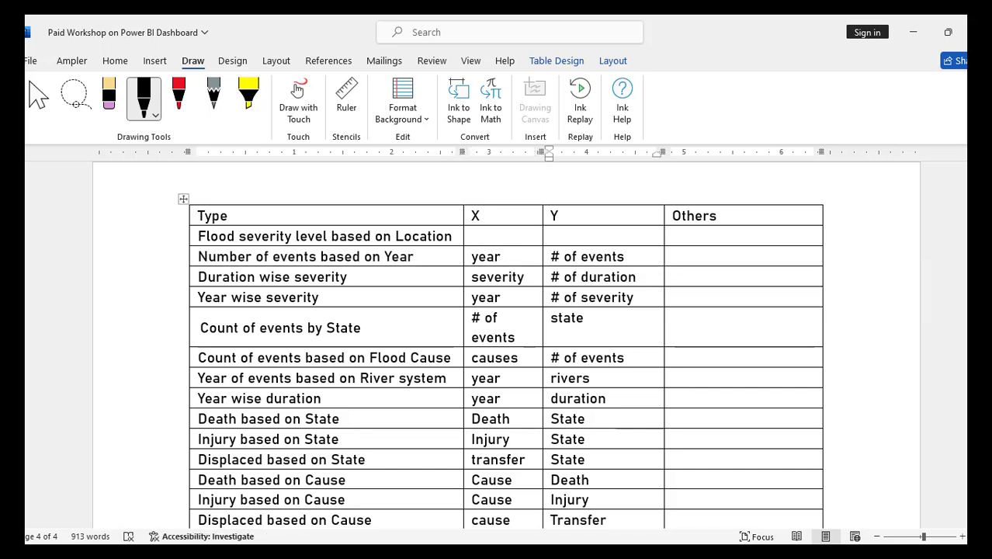
- Return to Power BI, insert a clustered bar chart on Page 2 and enlarge it to cover most of the page
key("alt+Tab")
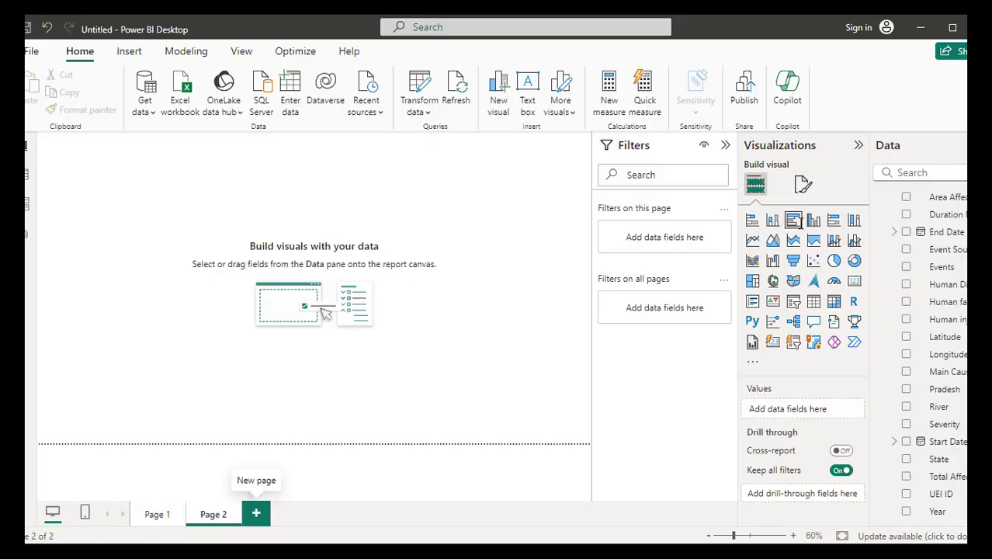
left_click(793, 219)
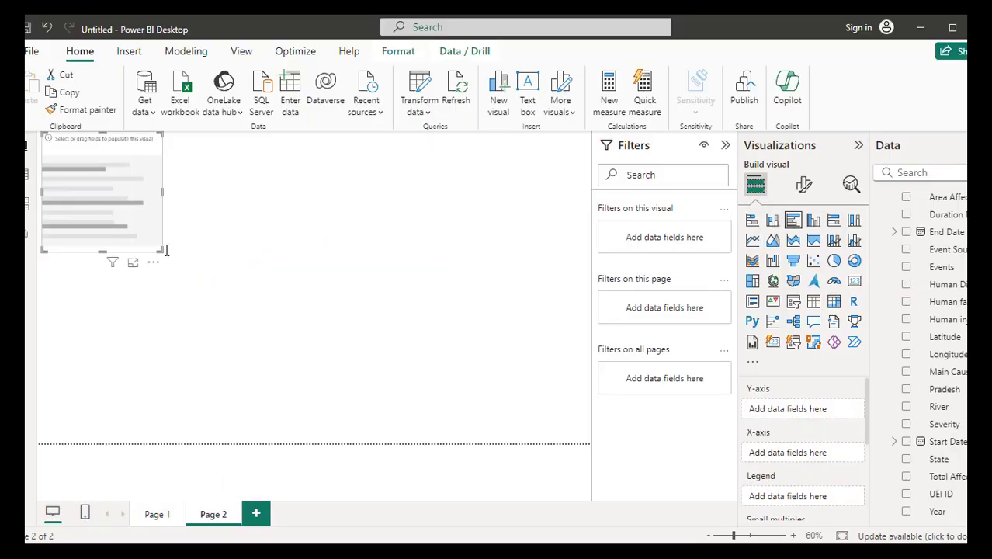
left_click_drag(161, 249, 420, 395)
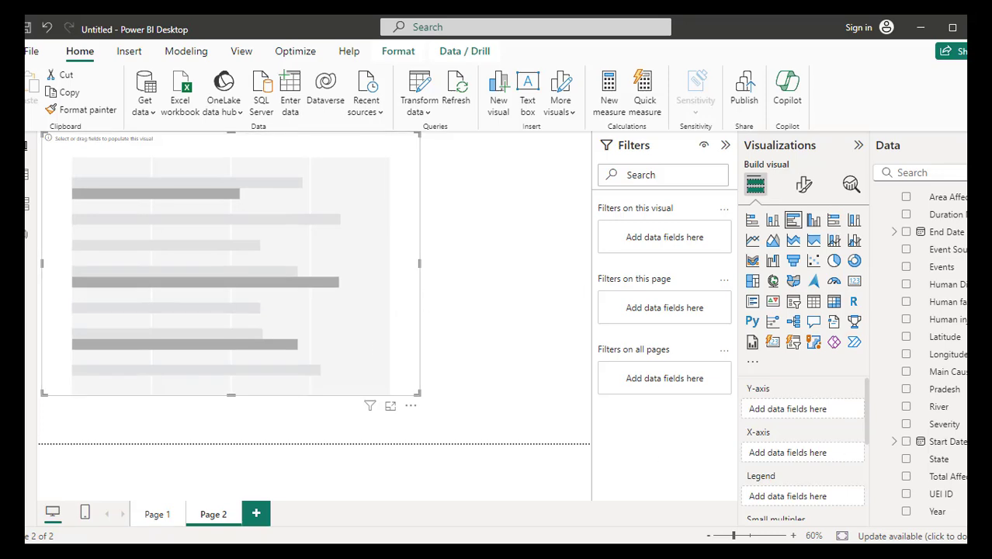
- In the Word planning table, shade the Flood severity level based on Location cell light green and check the fields for Number of events based on Year
key("alt+Tab")
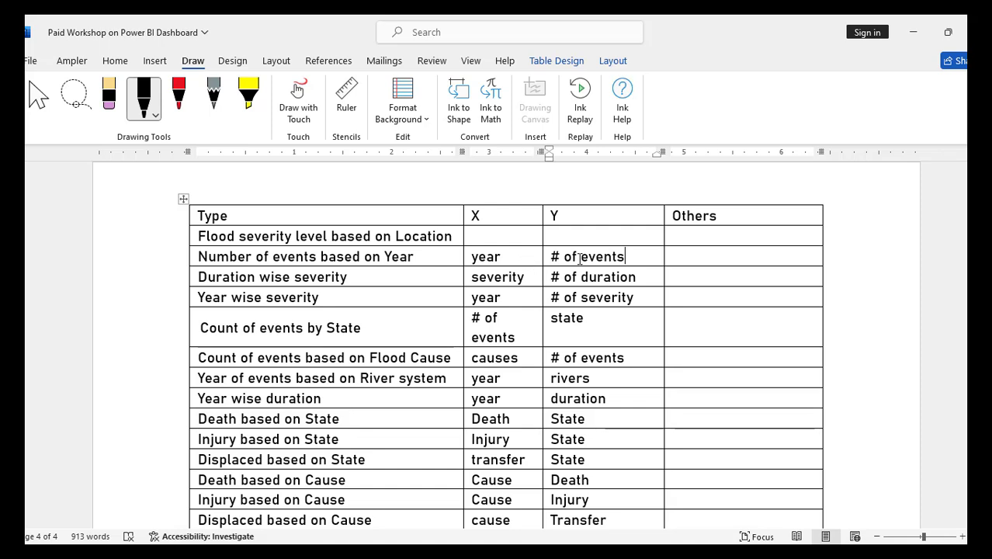
left_click(194, 235)
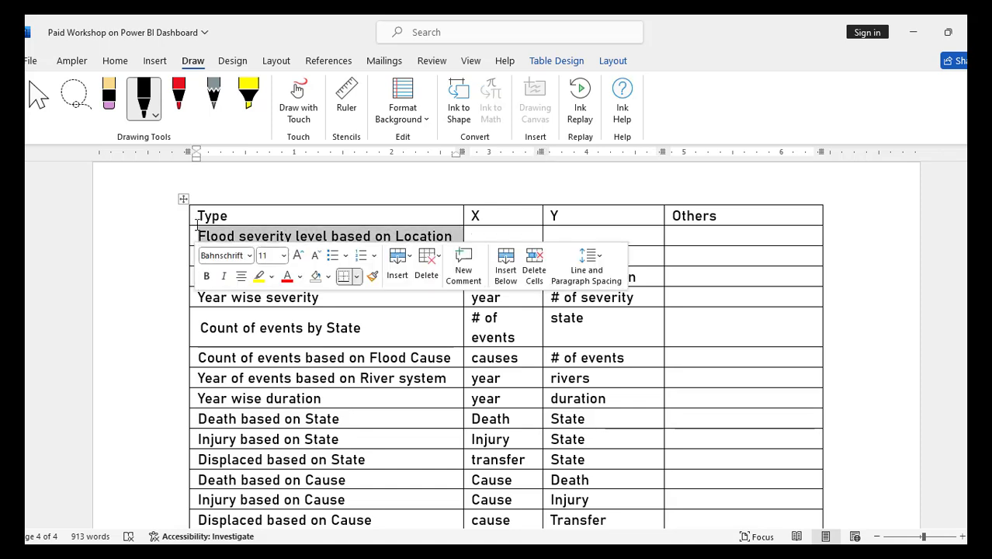
left_click(115, 60)
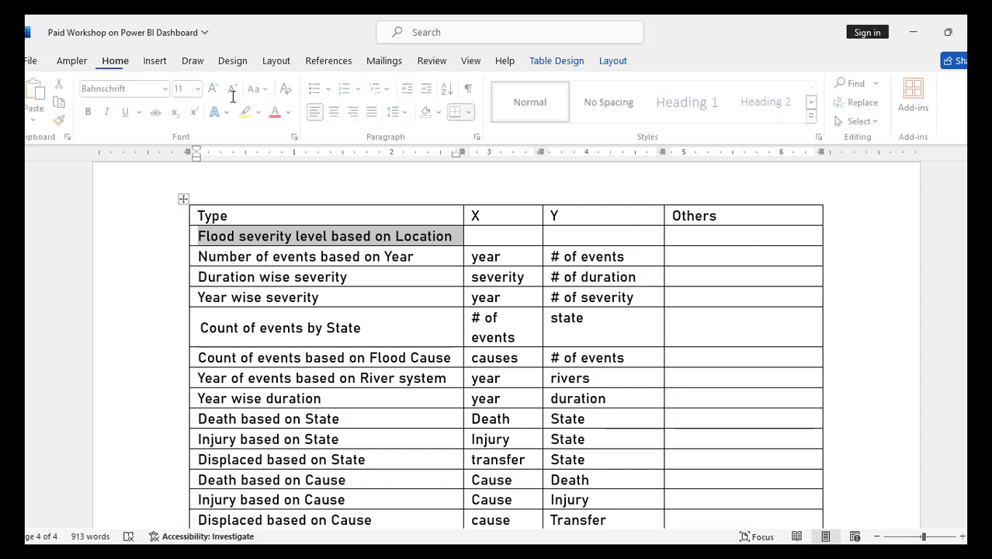
left_click(442, 112)
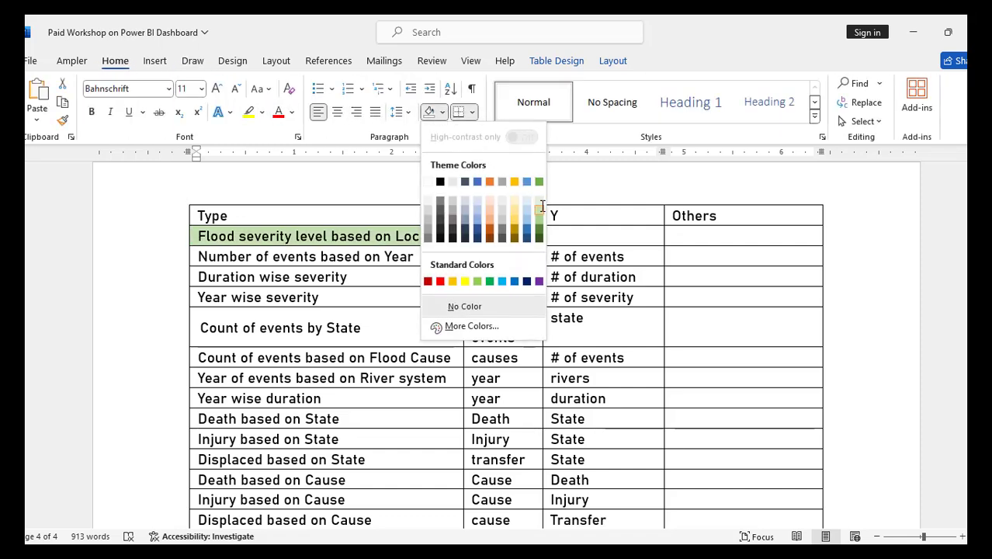
left_click(540, 182)
left_click(548, 253)
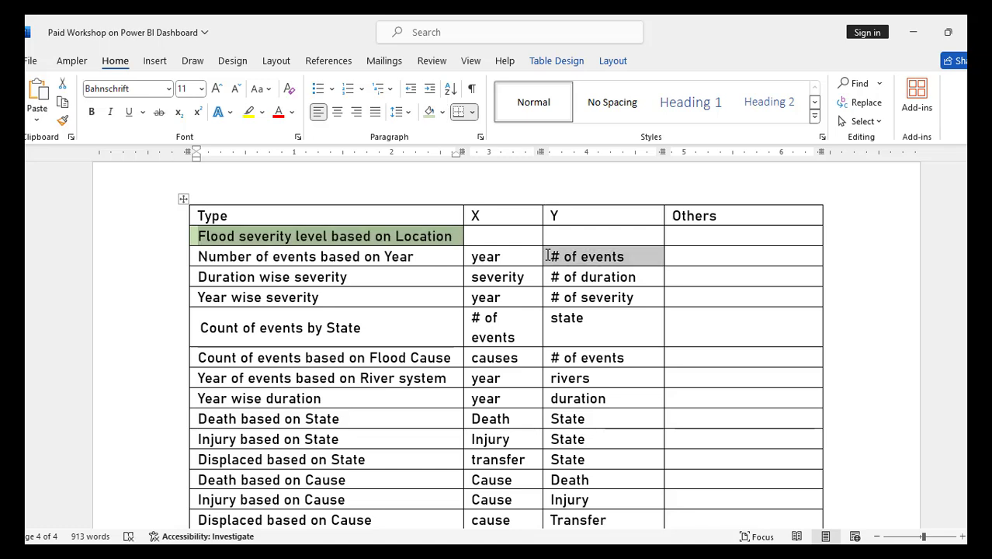
left_click(498, 260)
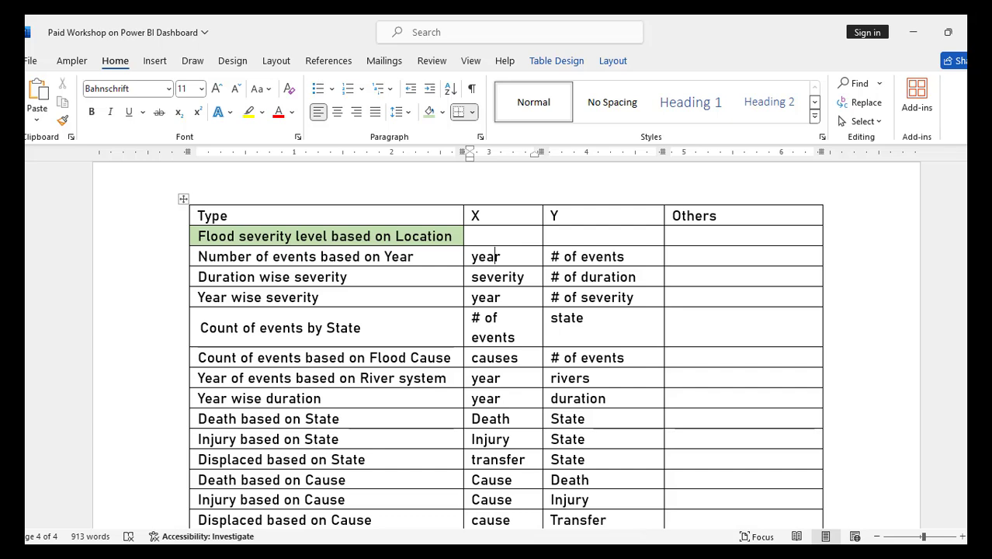
- Back in Power BI, plot Events on the Y-axis against the distinct count of Year on the X-axis, and widen the chart
left_click(638, 552)
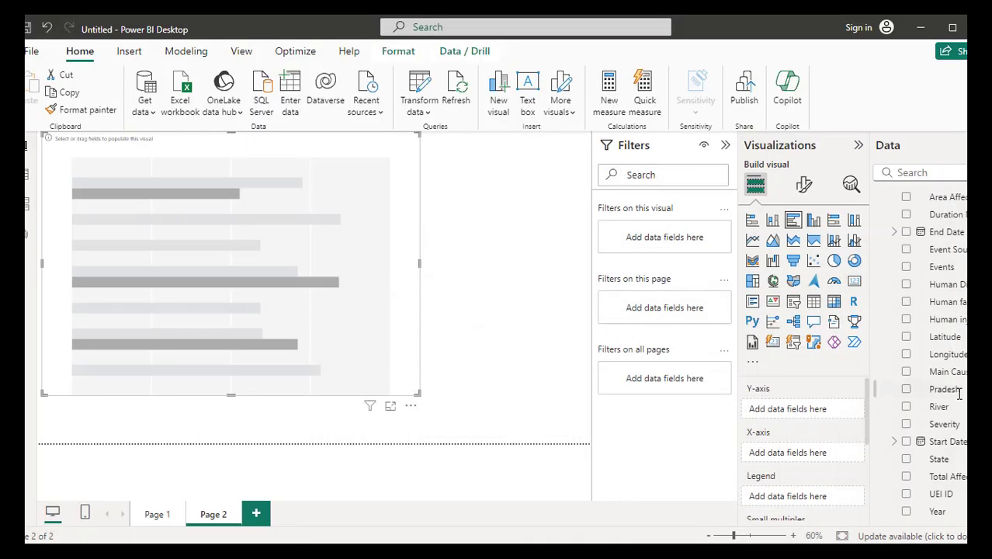
left_click_drag(940, 510, 839, 452)
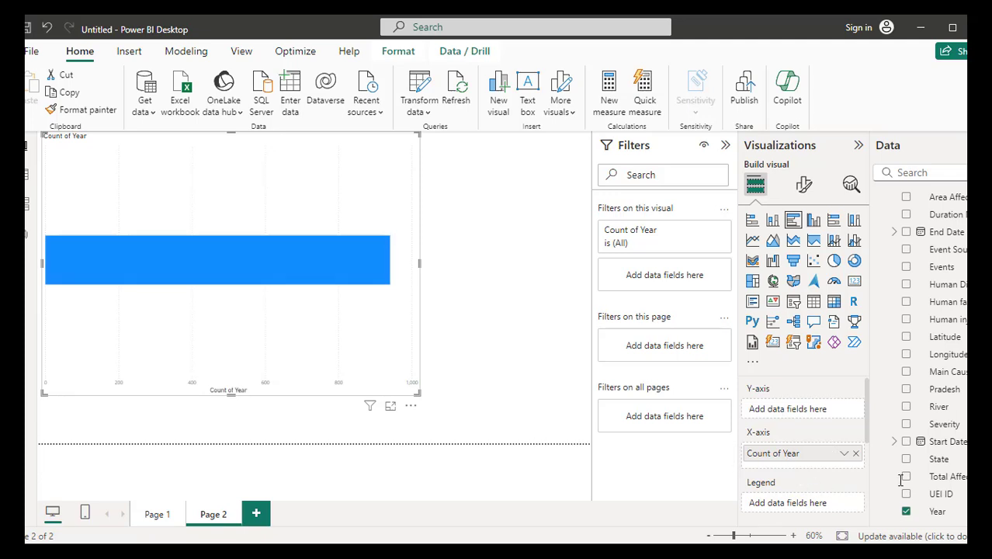
left_click_drag(941, 266, 824, 413)
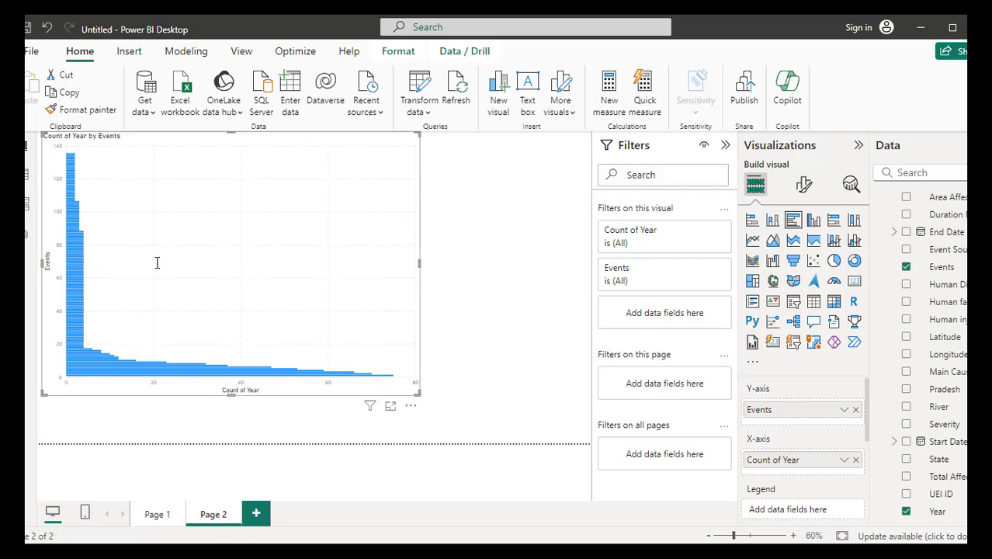
left_click_drag(421, 261, 493, 261)
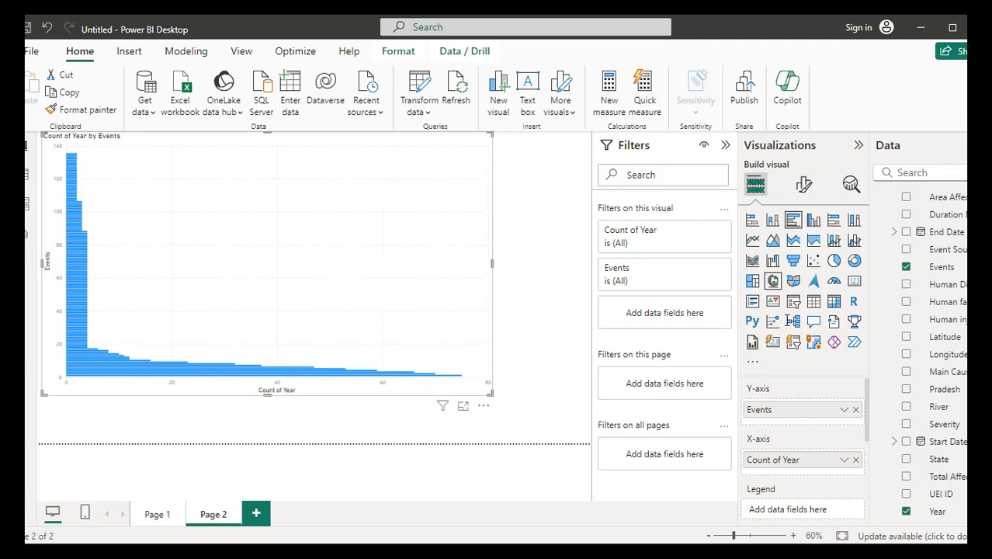
left_click(845, 459)
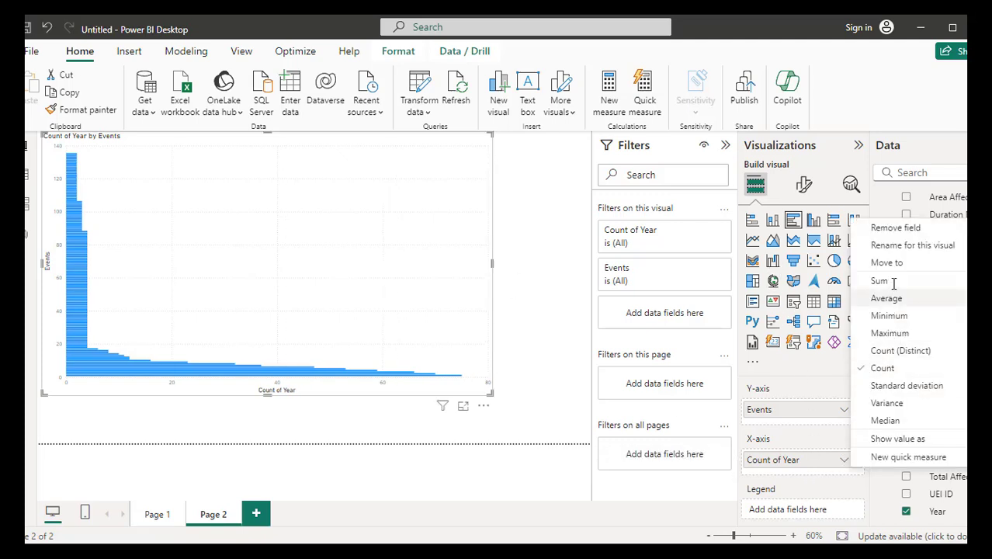
left_click(893, 351)
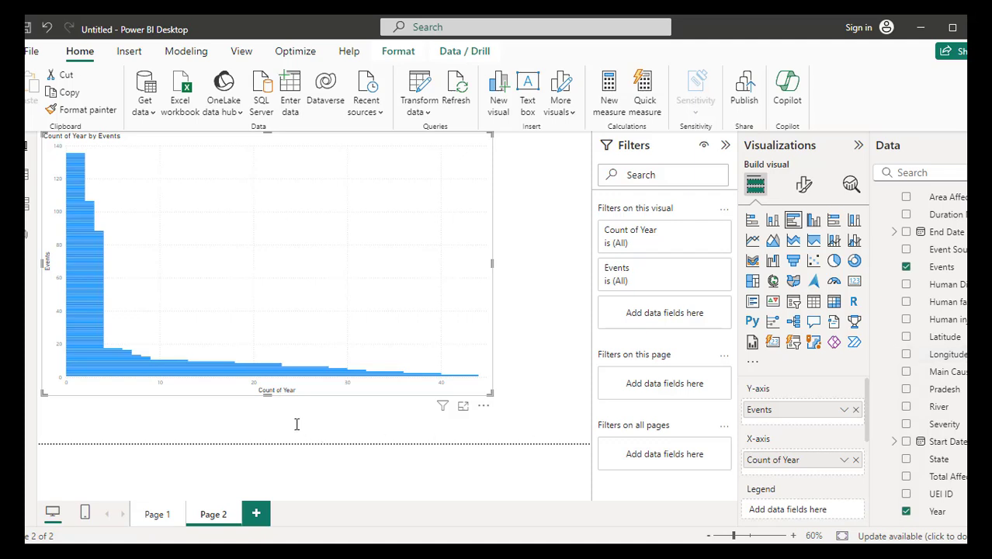
- Try clustered column, 100% stacked and stacked bar types for the events chart, and convert it to a line and stacked column chart
left_click(813, 221)
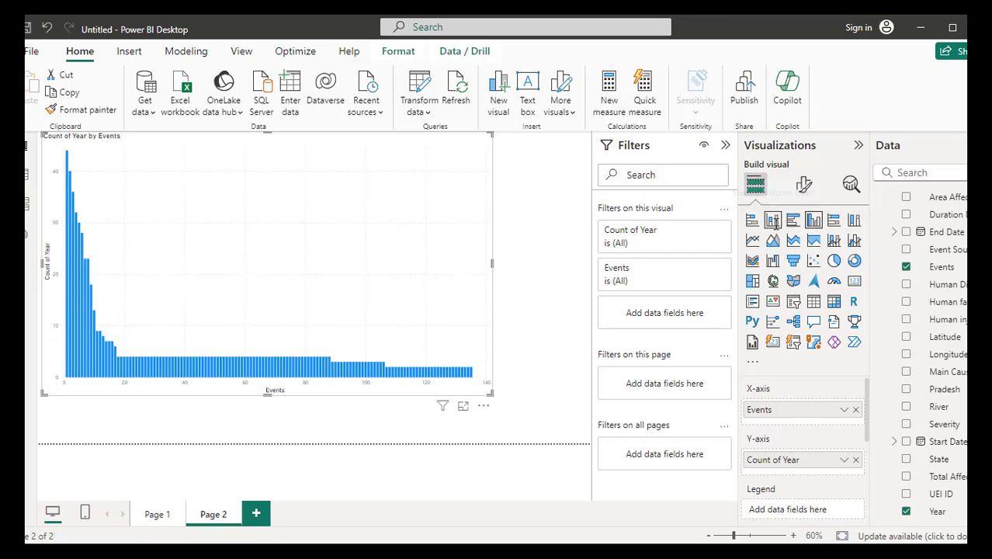
left_click(833, 220)
left_click(854, 221)
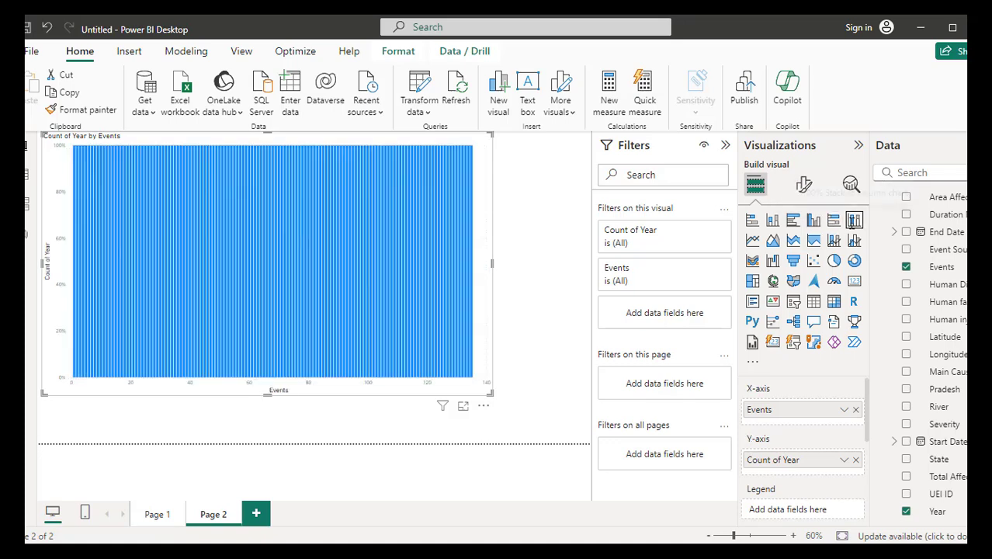
left_click(753, 221)
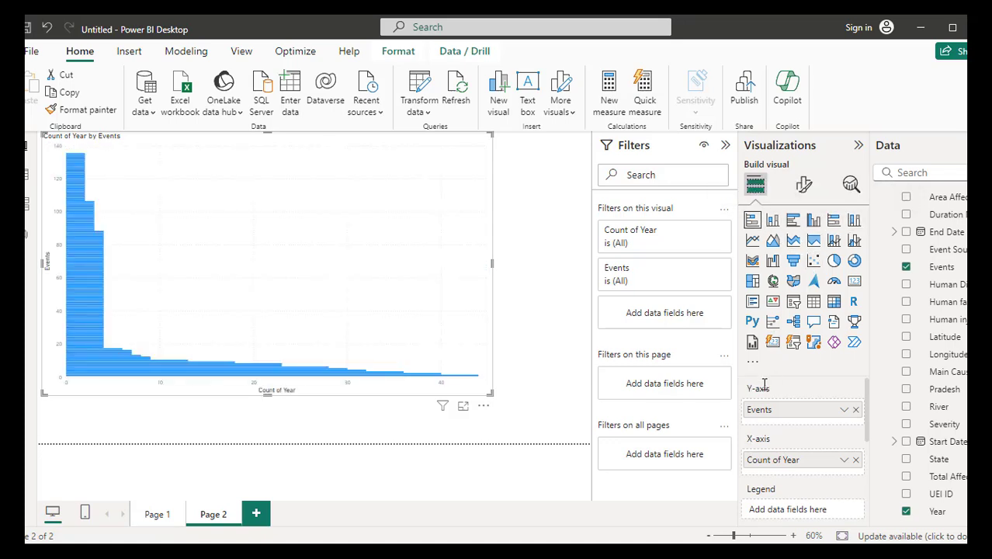
left_click(834, 240)
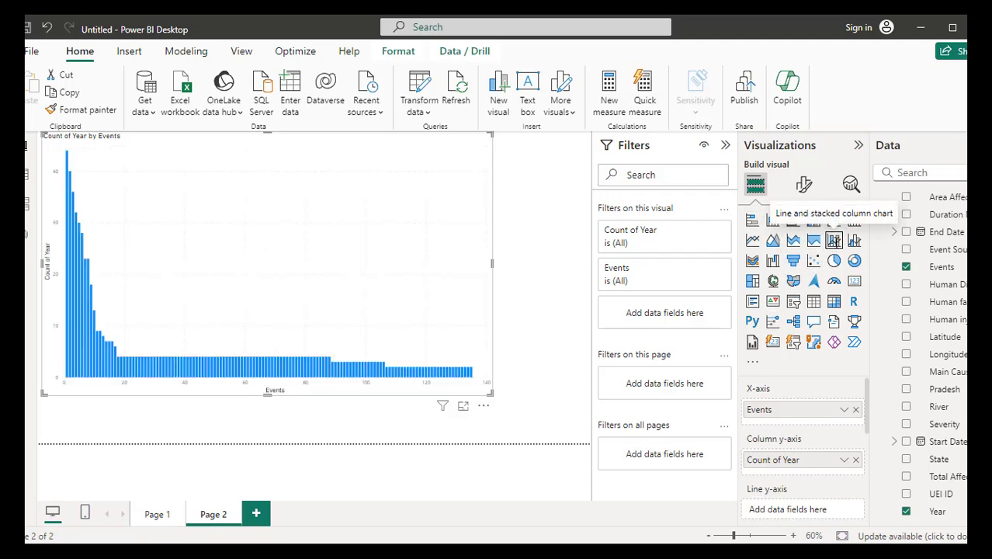
- Try the line and clustered column type for the events chart, and change it to a clustered bar chart
left_click(854, 241)
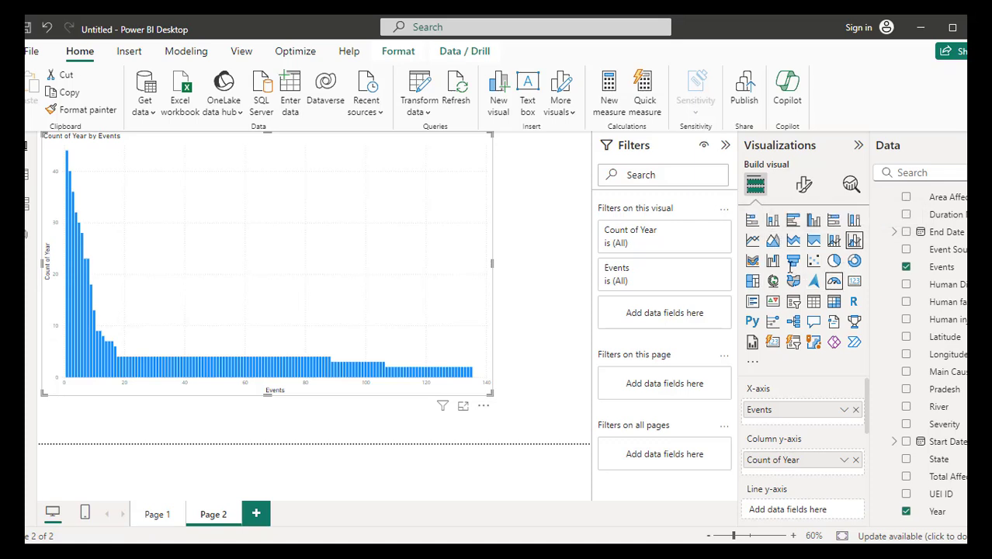
left_click(793, 221)
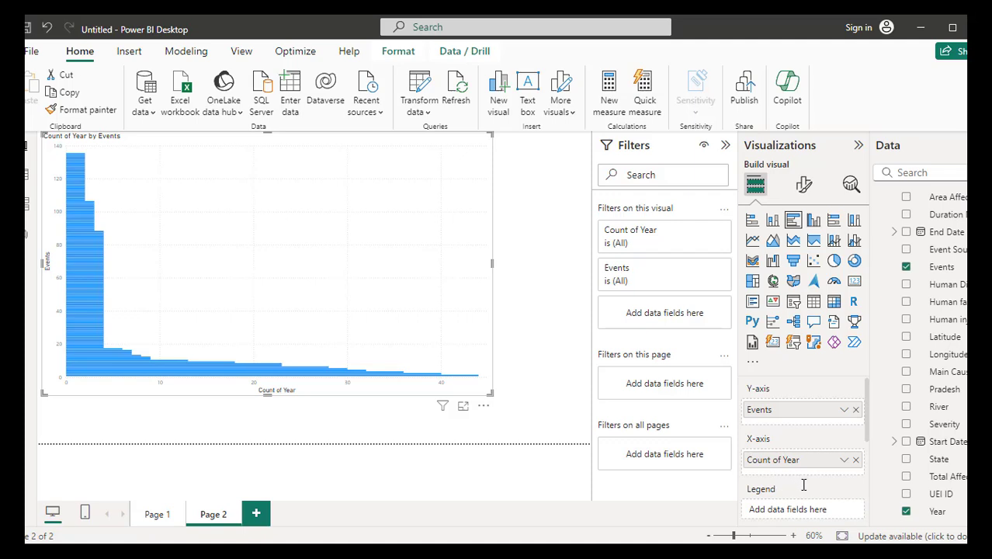
left_click(843, 409)
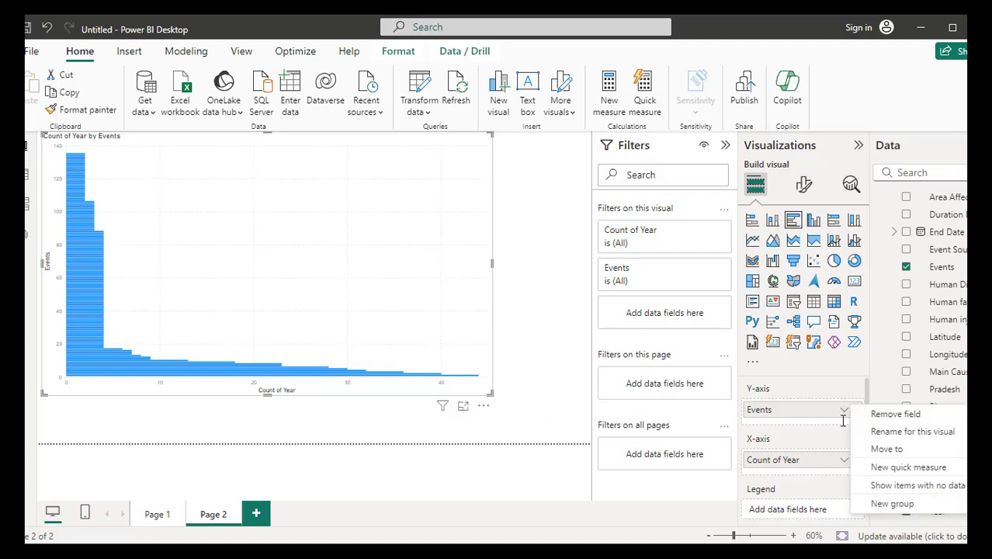
left_click(742, 474)
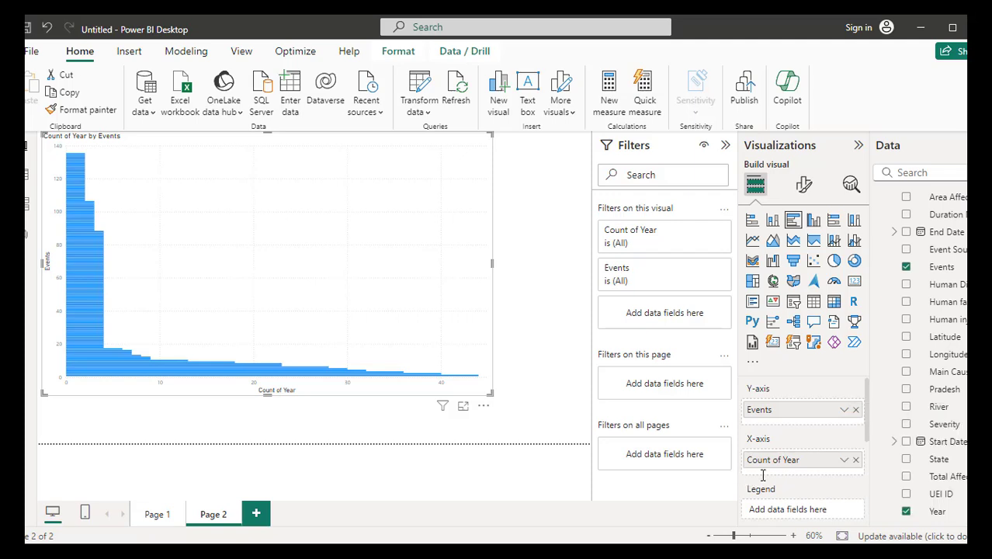
- Remove both fields from the chart, and assign Year to the Y-axis and the count of Events to the X-axis
left_click(855, 460)
left_click(857, 409)
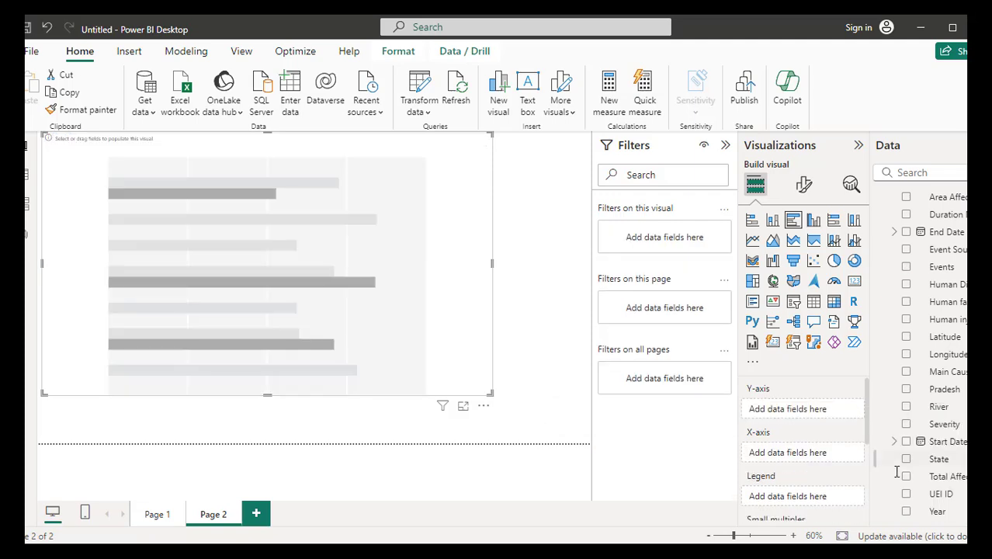
left_click_drag(938, 511, 825, 409)
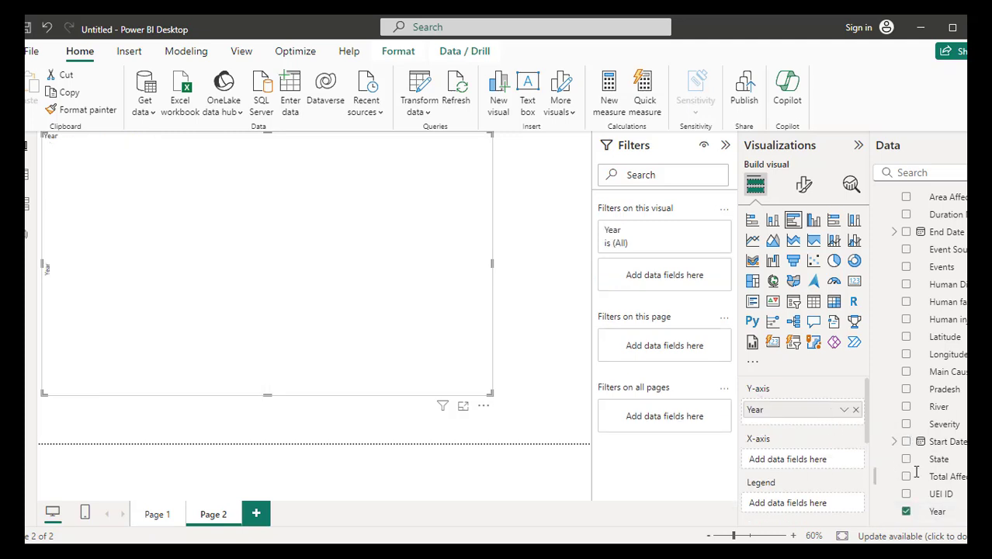
left_click_drag(942, 266, 824, 458)
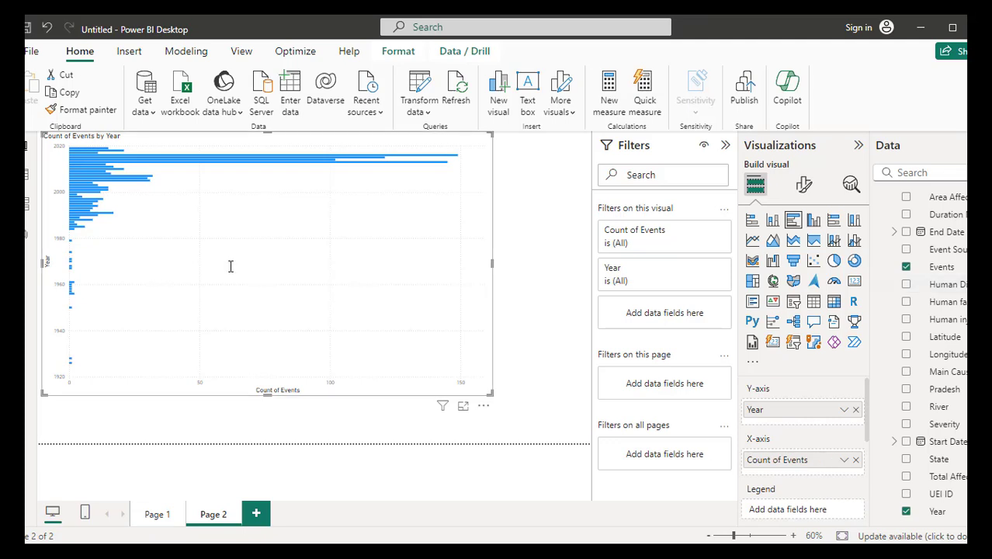
- Widen the events chart to nearly the full page width and convert it to a clustered column chart
left_click(531, 271)
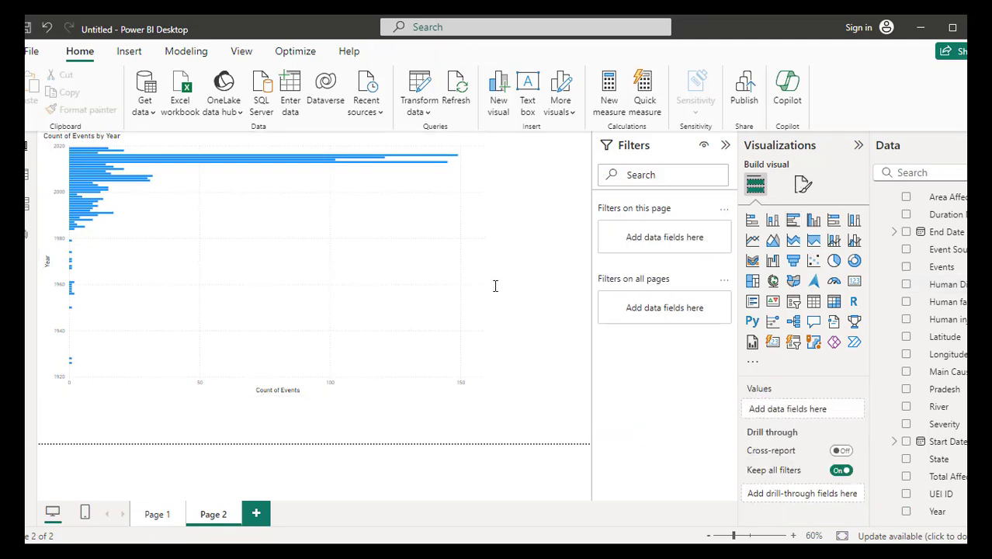
left_click(485, 287)
left_click_drag(493, 264, 558, 264)
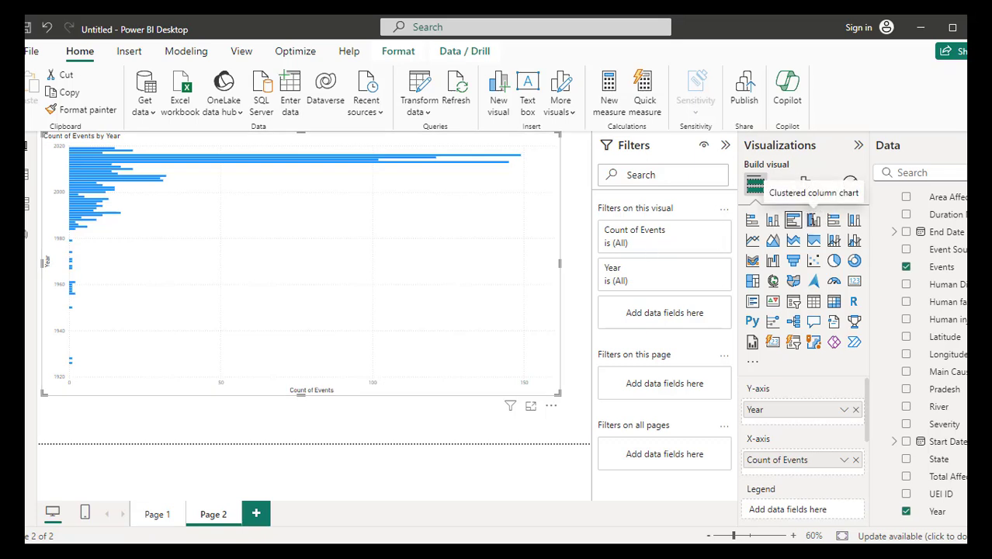
left_click(813, 220)
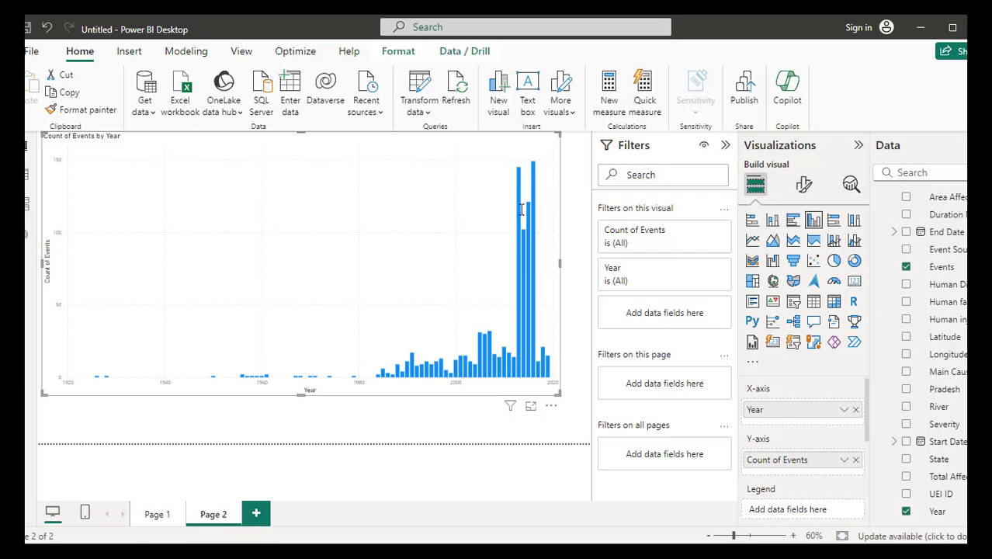
- Read the event counts on the tallest recent-year columns, and shrink the chart into the page's upper-left corner
mouse_move(519, 208)
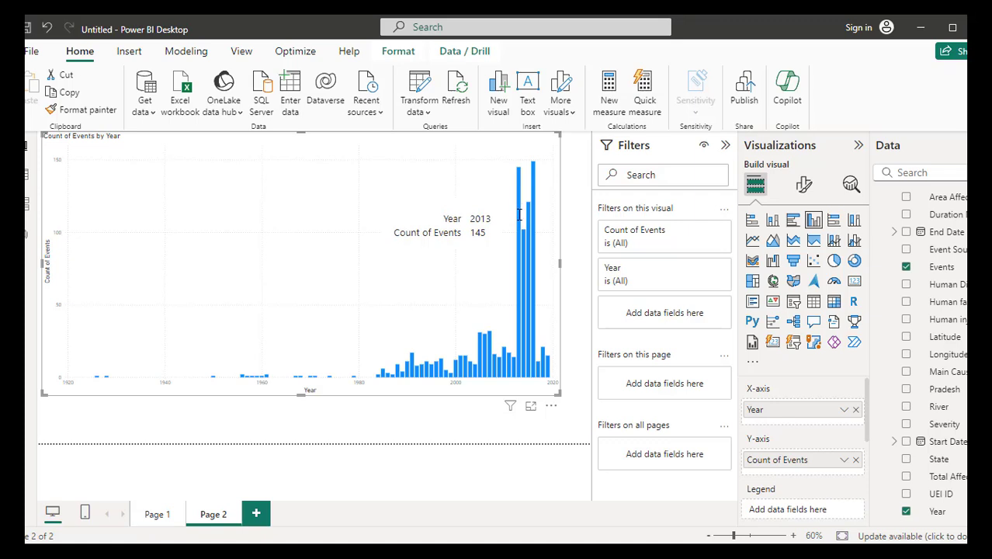
mouse_move(524, 241)
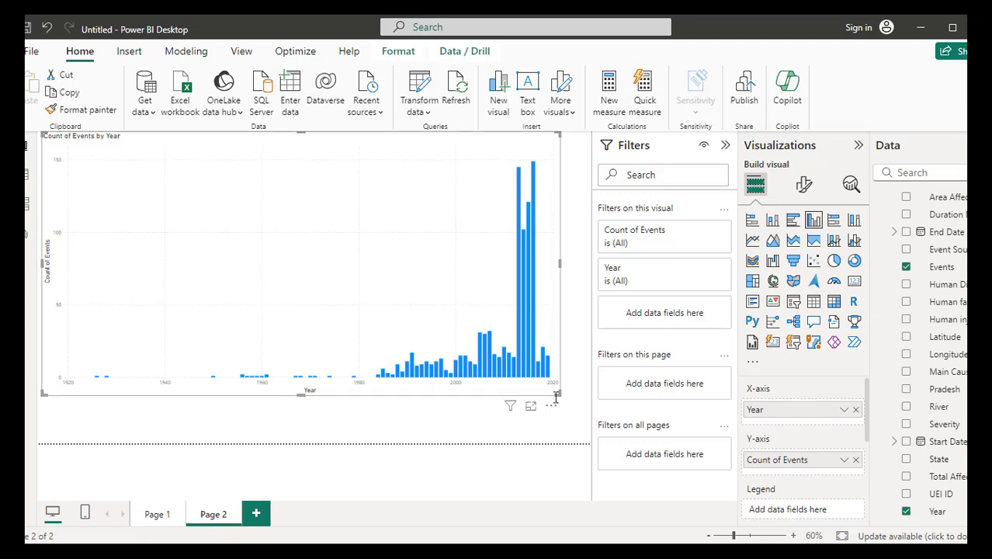
left_click_drag(556, 394, 229, 245)
left_click(235, 277)
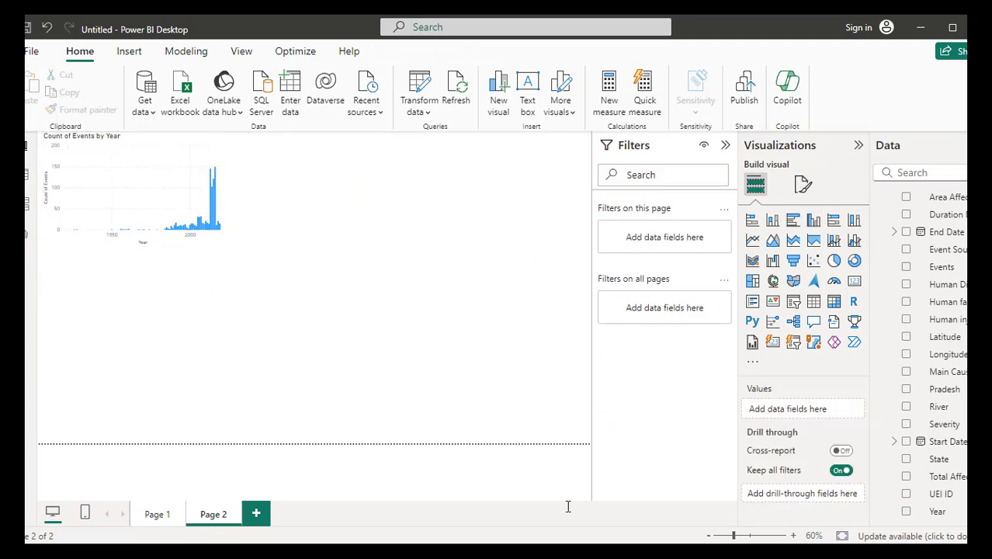
- In the Word planning table, shade the Number of events based on Year cell light green
left_click(571, 482)
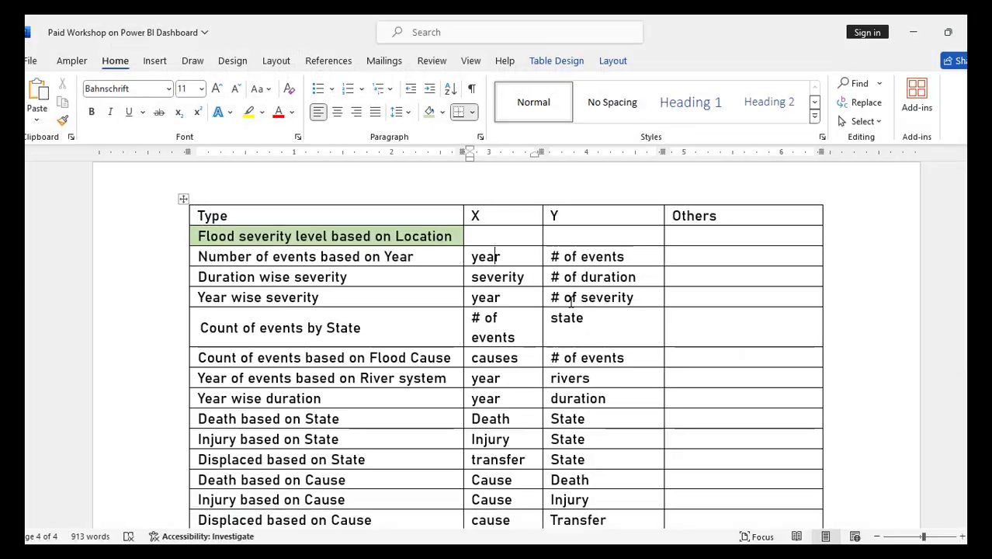
left_click(194, 253)
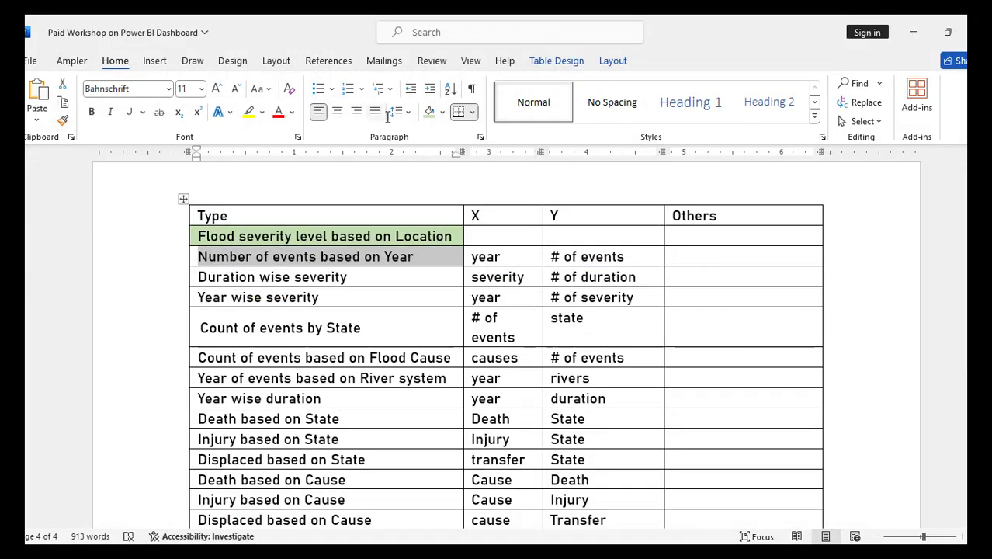
left_click(428, 112)
left_click(352, 281)
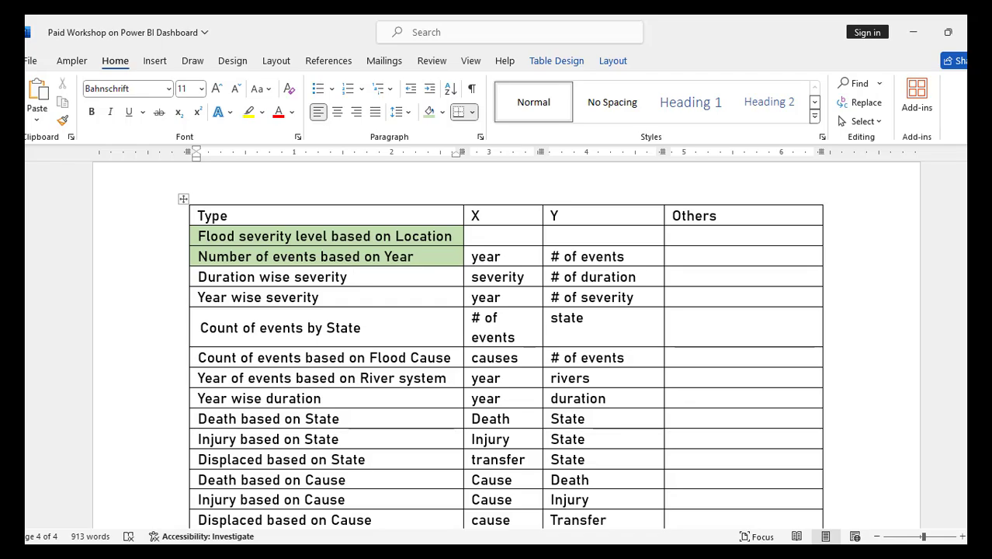
- Back in Power BI, duplicate the events by year chart and place the copy directly to its right
key("alt+Tab")
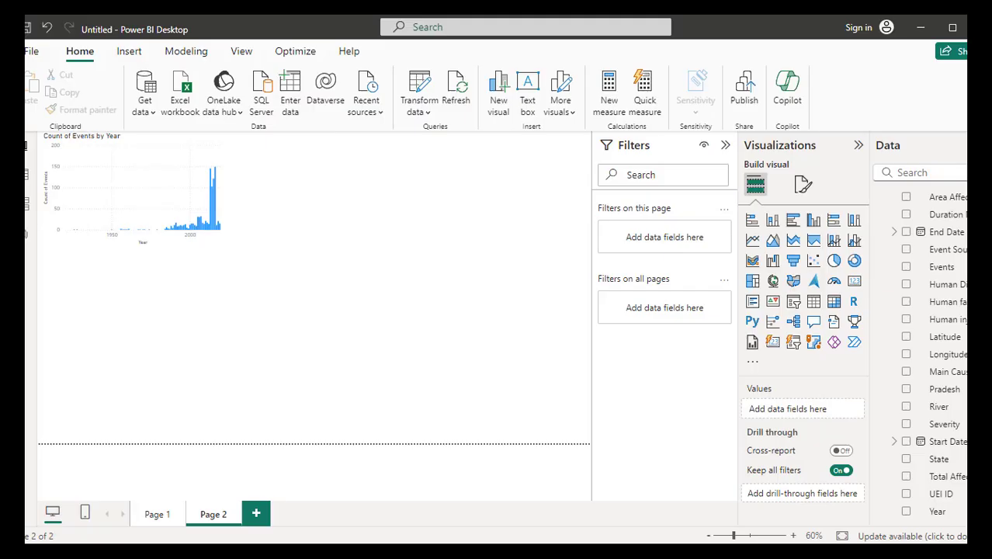
left_click(196, 153)
key("ctrl+c")
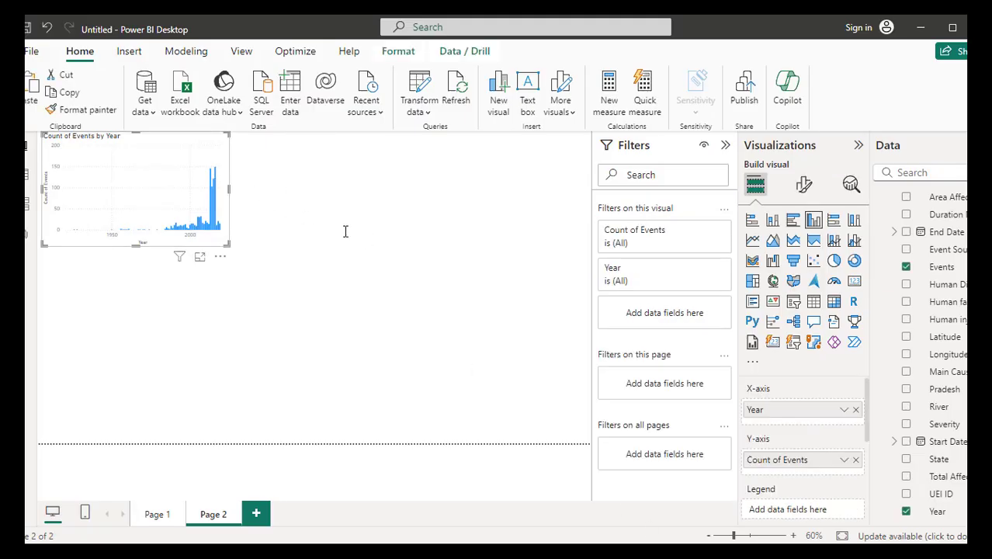
key("ctrl+v")
left_click_drag(202, 149, 388, 143)
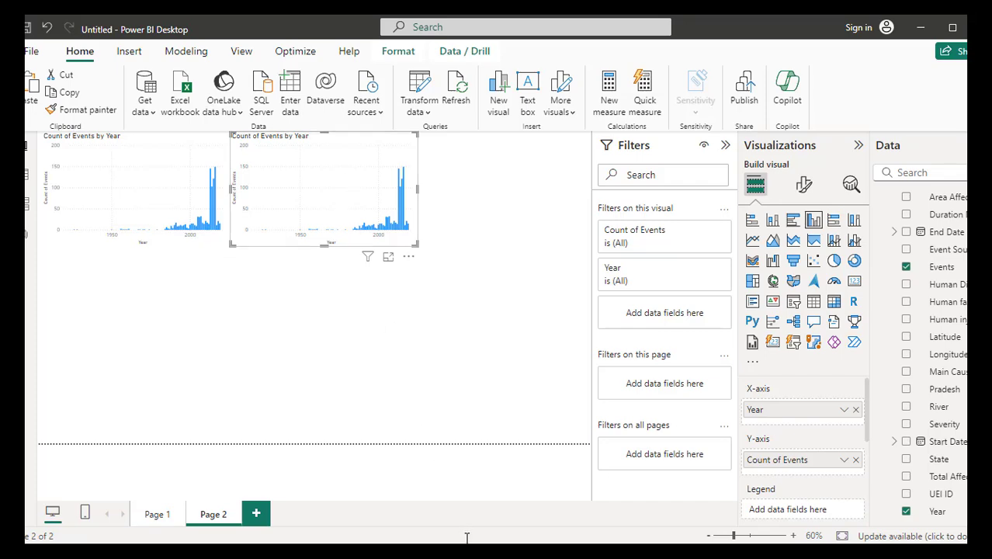
- Check the Duration wise severity fields in the Word table, and clear Year and Count of Events from the copied Power BI chart
key("alt+Tab")
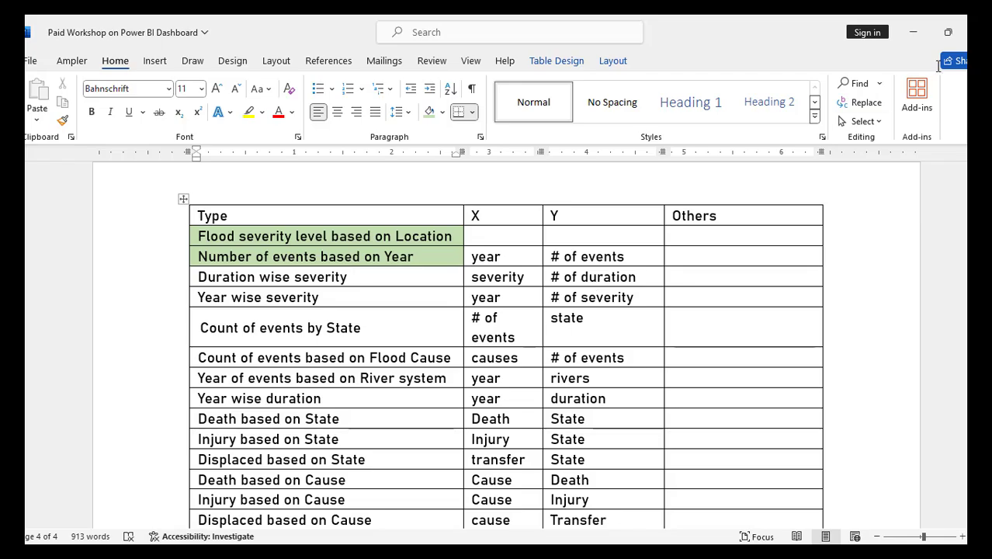
left_click(914, 33)
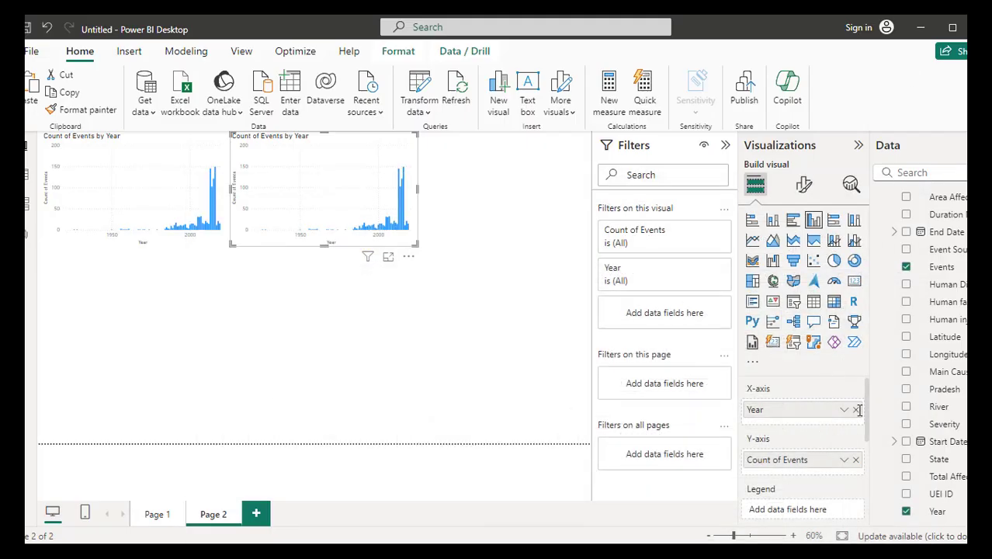
left_click(857, 409)
left_click(857, 454)
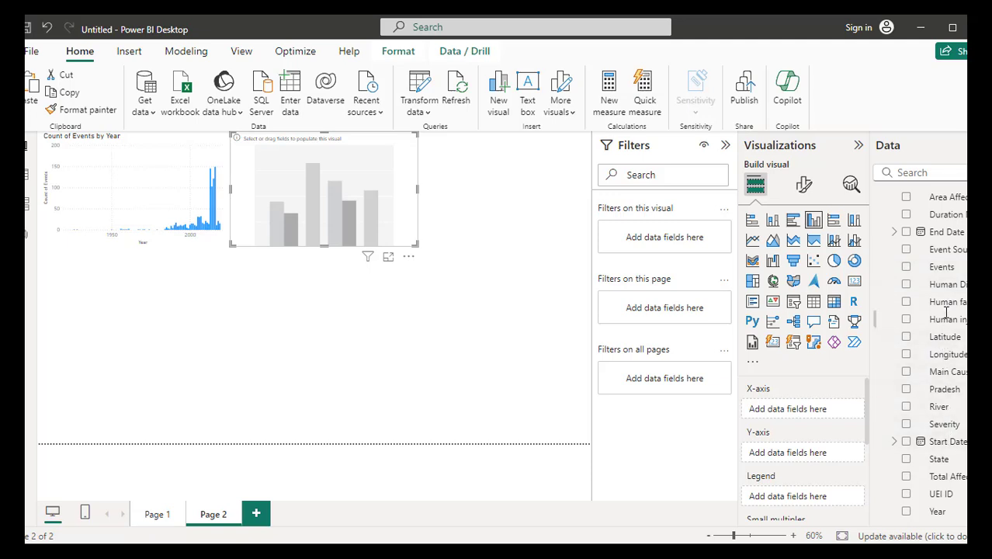
- Assign Severity to the copied chart's X-axis and the count of Duration New to its Y-axis
scroll(947, 312, "up", 1)
scroll(951, 380, "down", 1)
left_click_drag(936, 424, 832, 410)
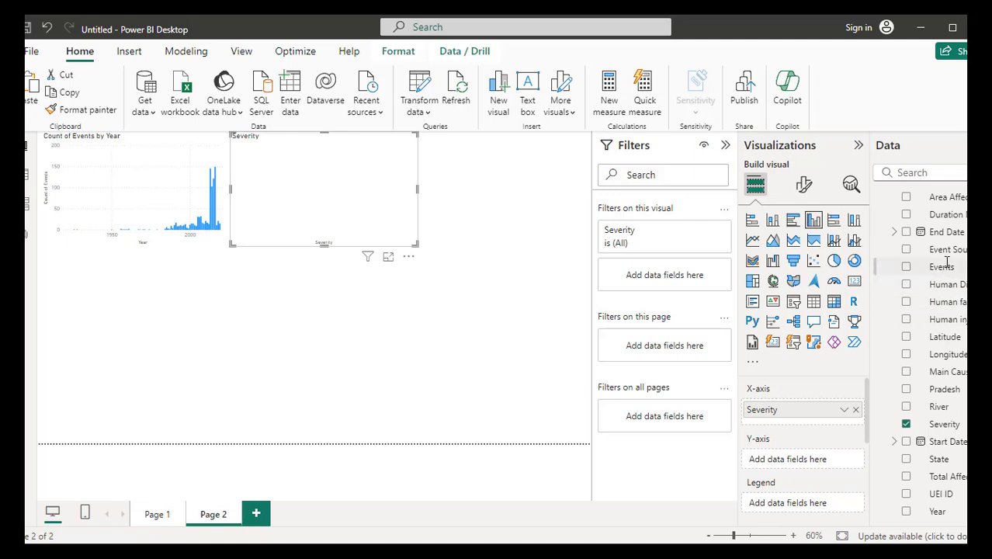
scroll(946, 264, "up", 1)
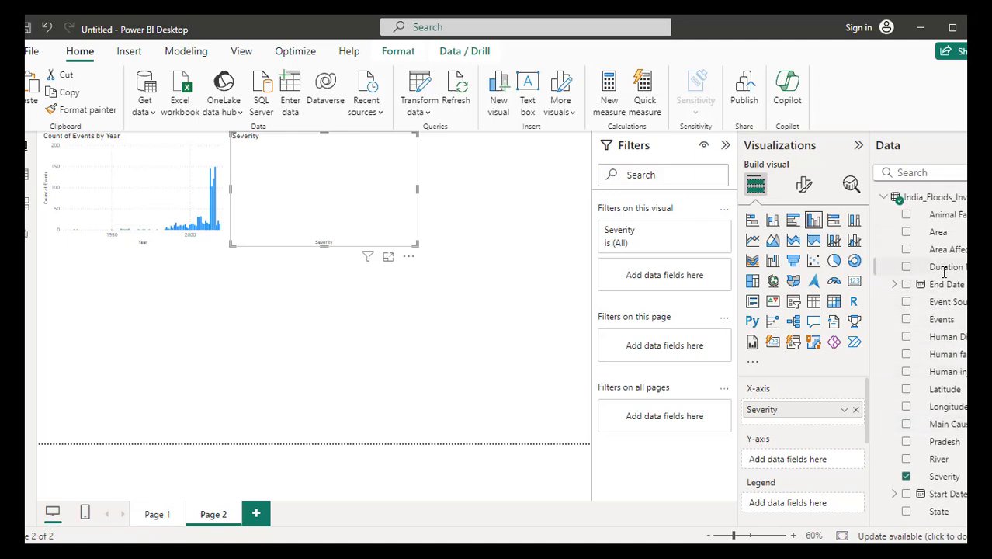
left_click_drag(945, 269, 823, 459)
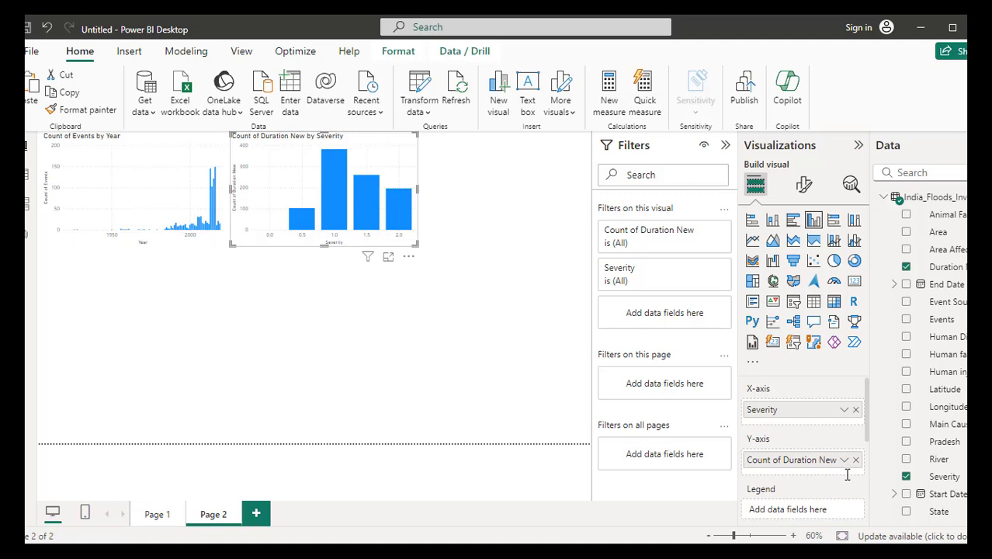
scroll(932, 489, "down", 1)
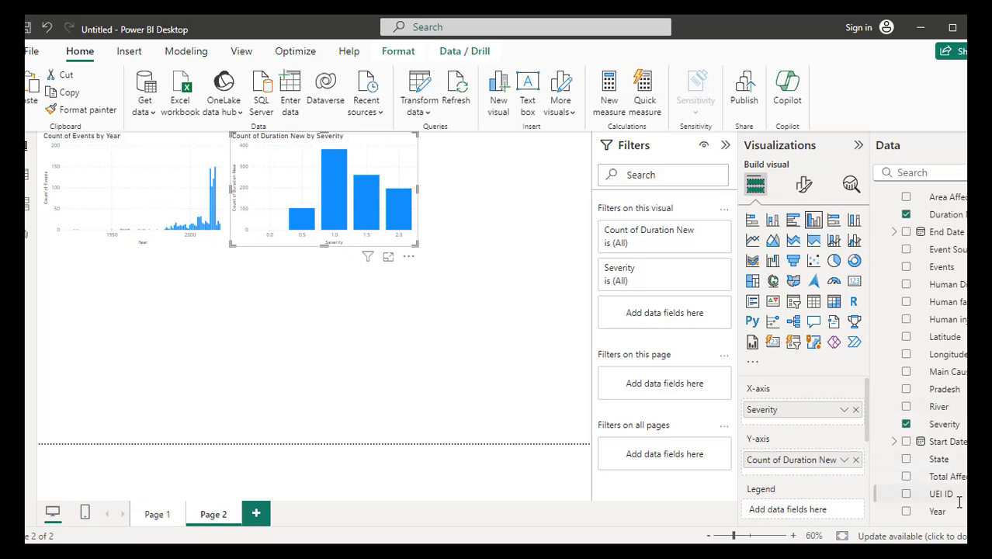
- Enlarge the duration by severity chart to read its columns, and shrink it back beside the events chart
left_click_drag(418, 244, 570, 376)
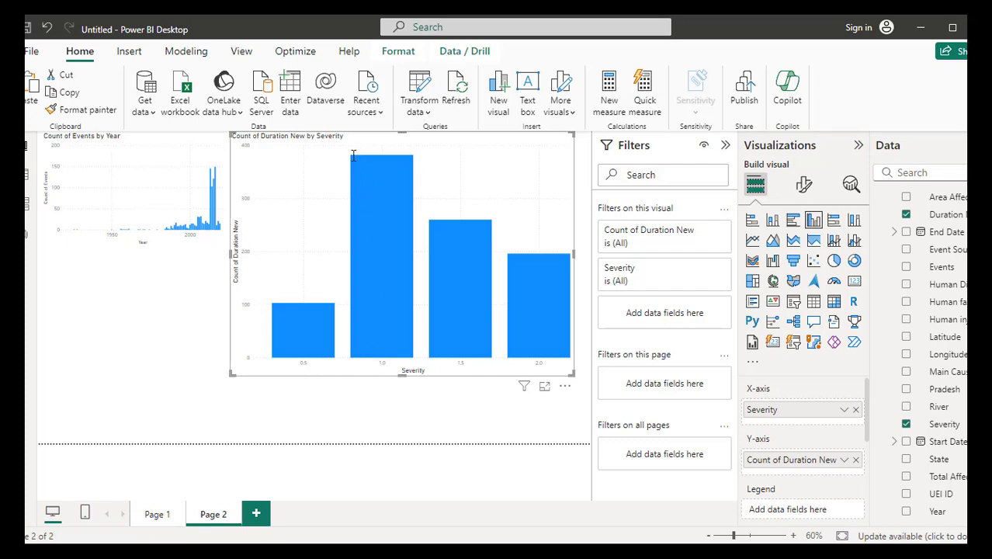
mouse_move(372, 197)
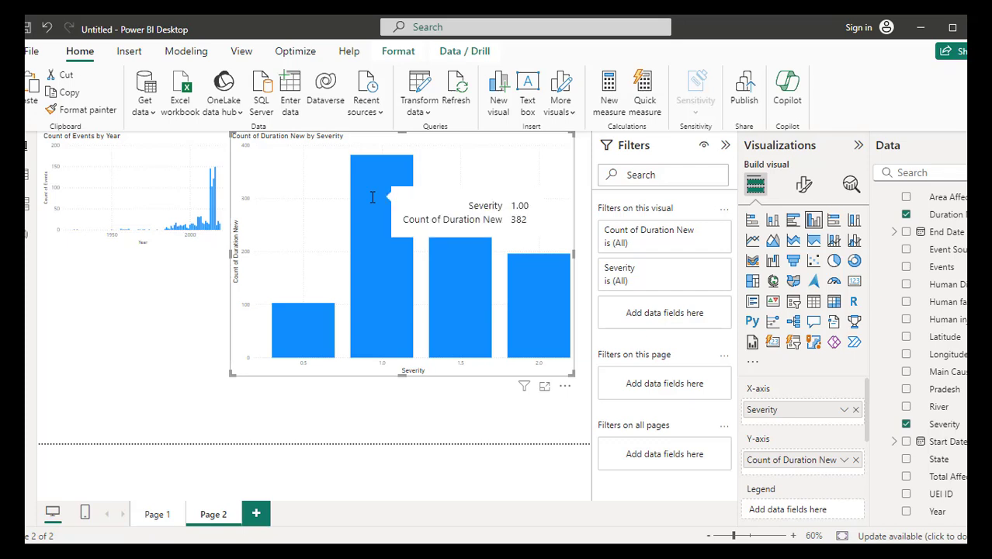
mouse_move(461, 264)
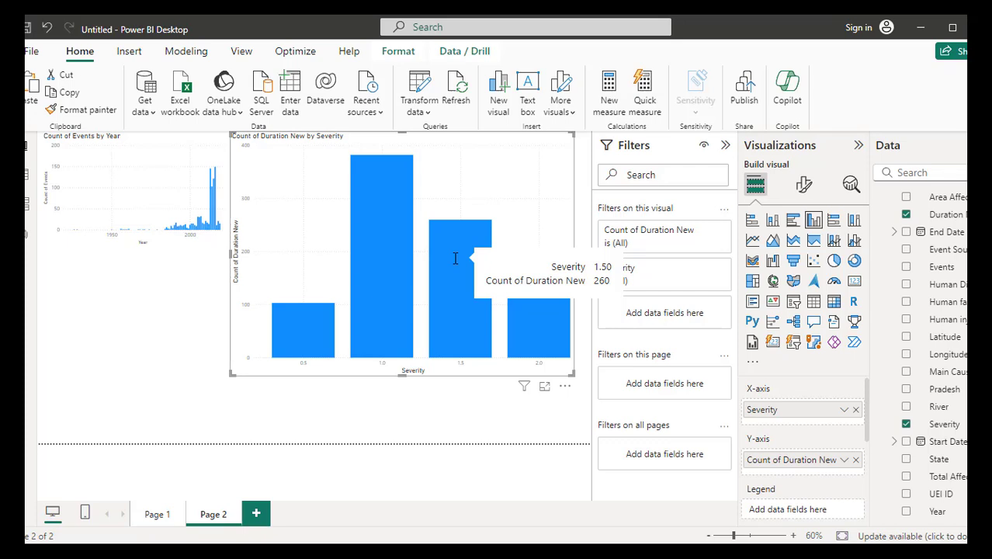
mouse_move(532, 315)
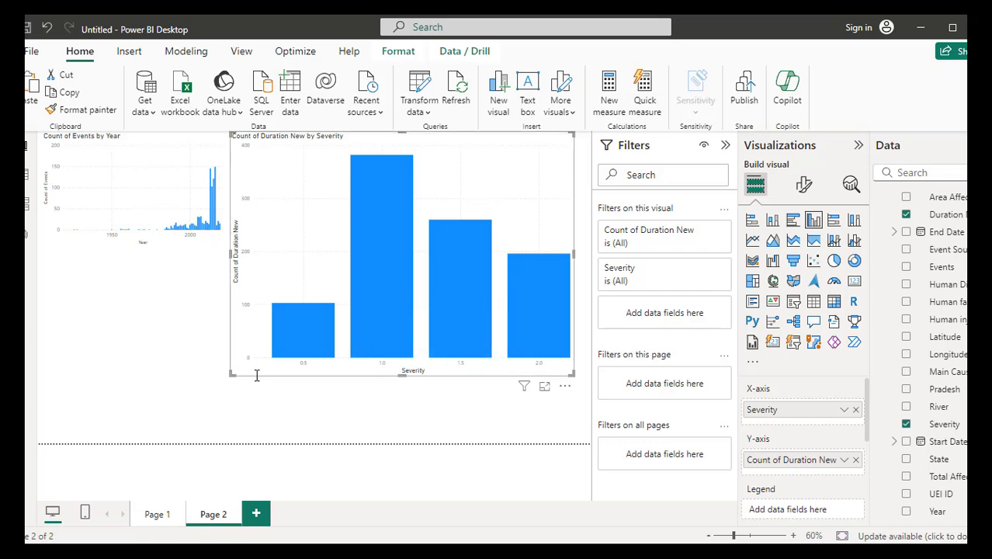
left_click_drag(572, 373, 423, 245)
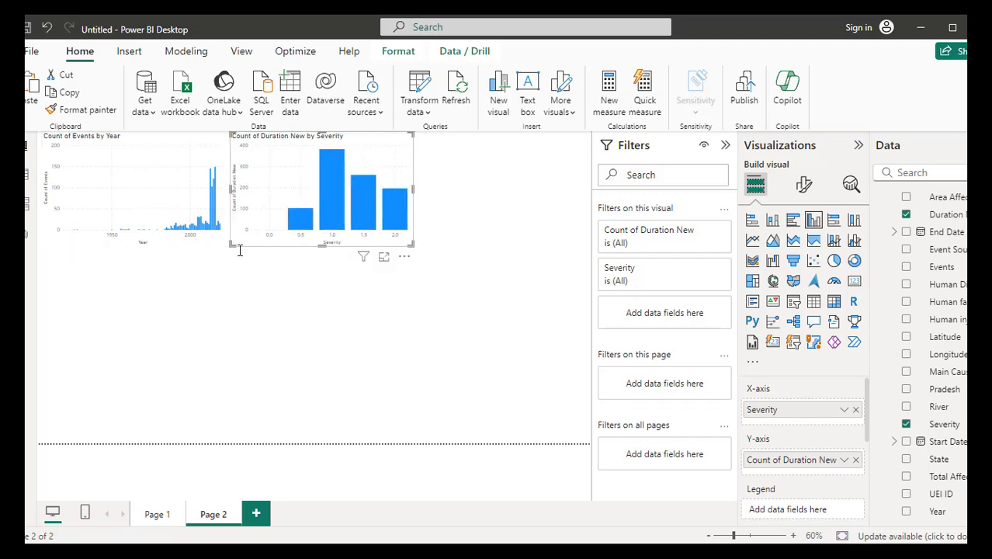
left_click(262, 306)
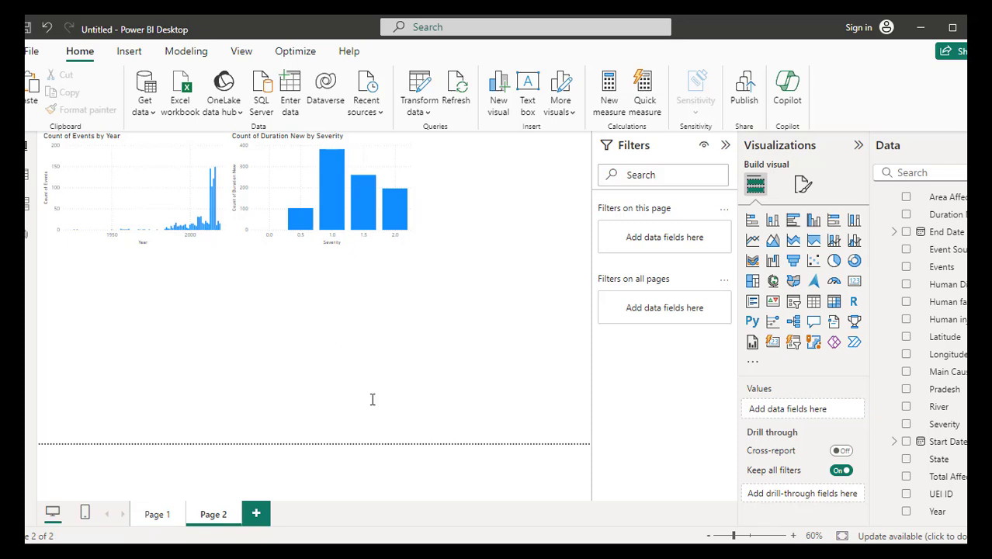
- Check the Google Meet call window and return to Power BI
mouse_move(373, 552)
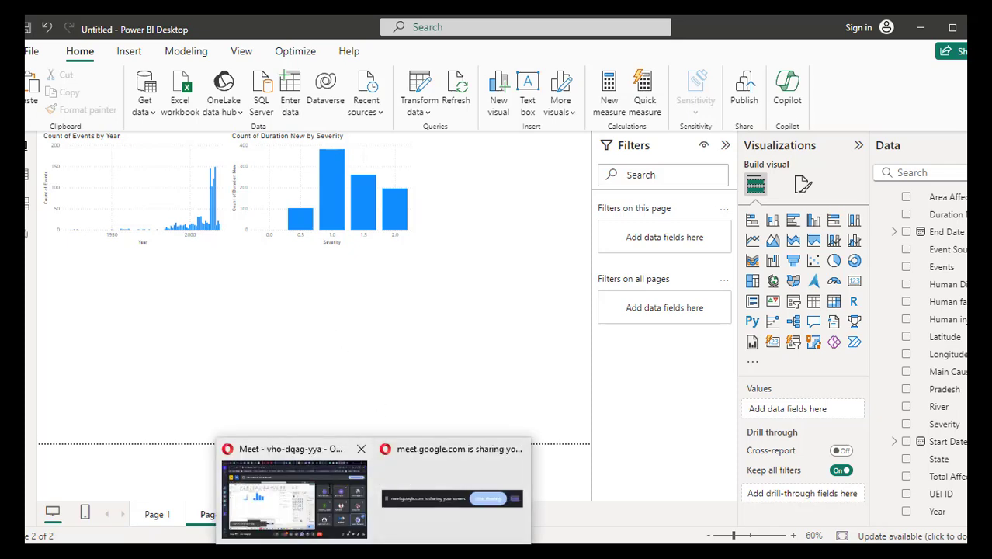
left_click(295, 497)
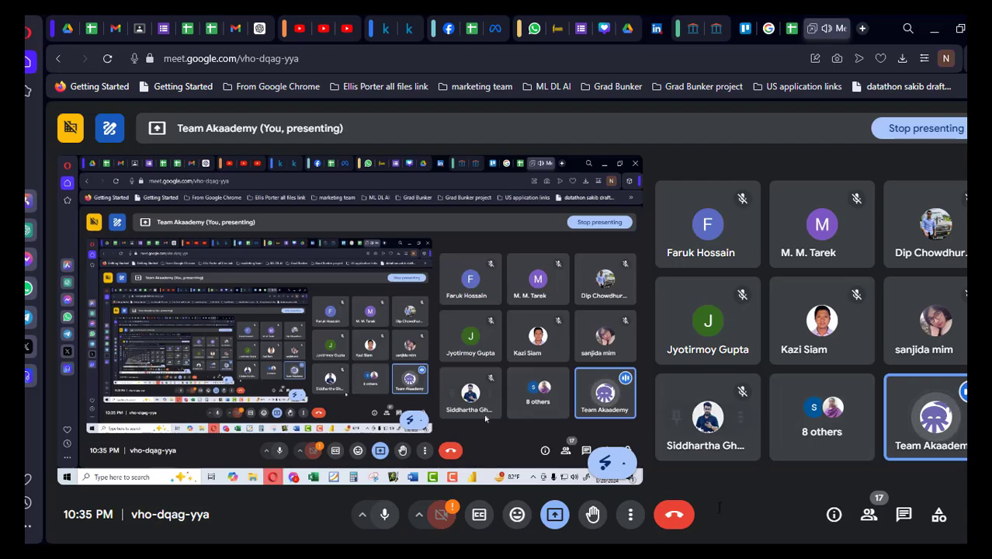
left_click(712, 557)
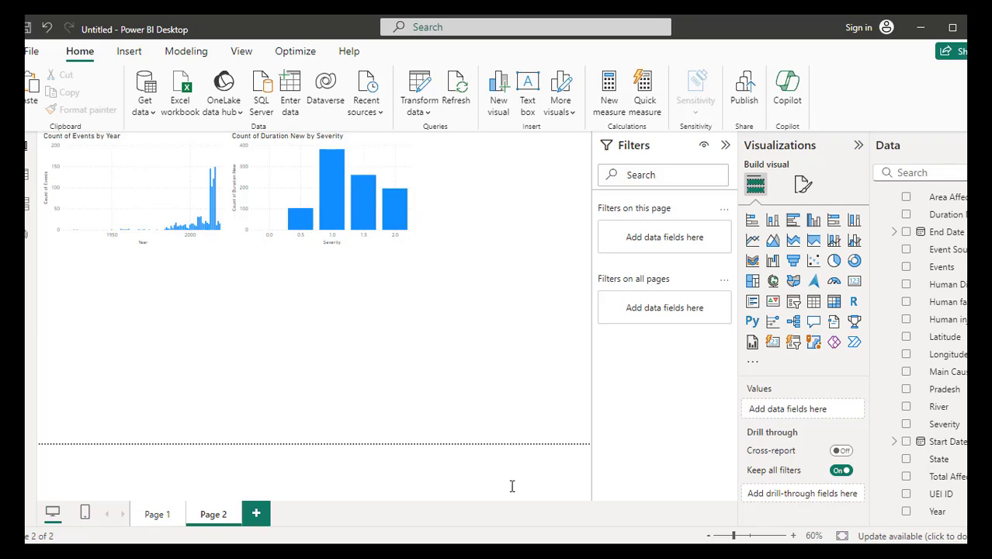
- Switch to the Word planning table to find the Duration wise severity row
key("alt+Tab")
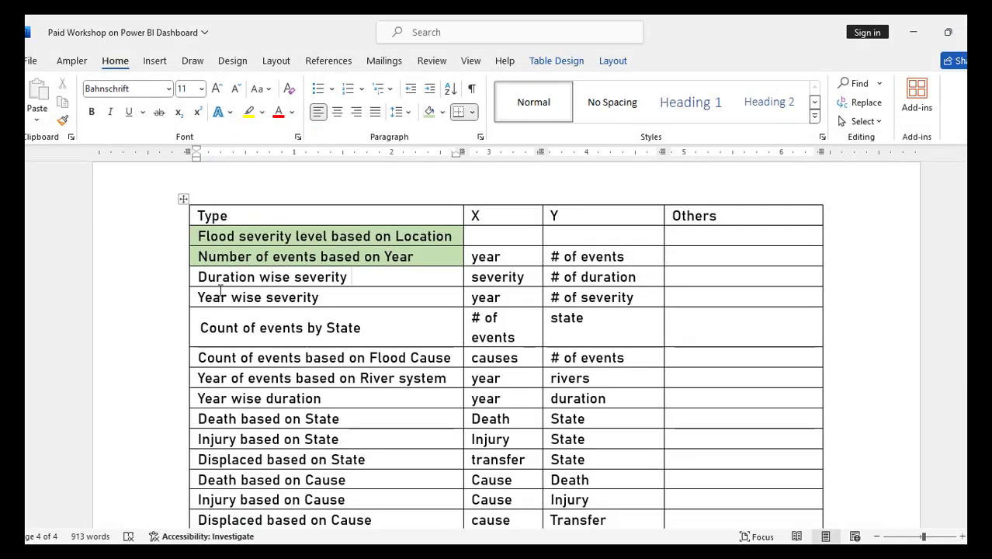
- Shade the "Duration wise severity" cell green in the chart checklist table
left_click(193, 275)
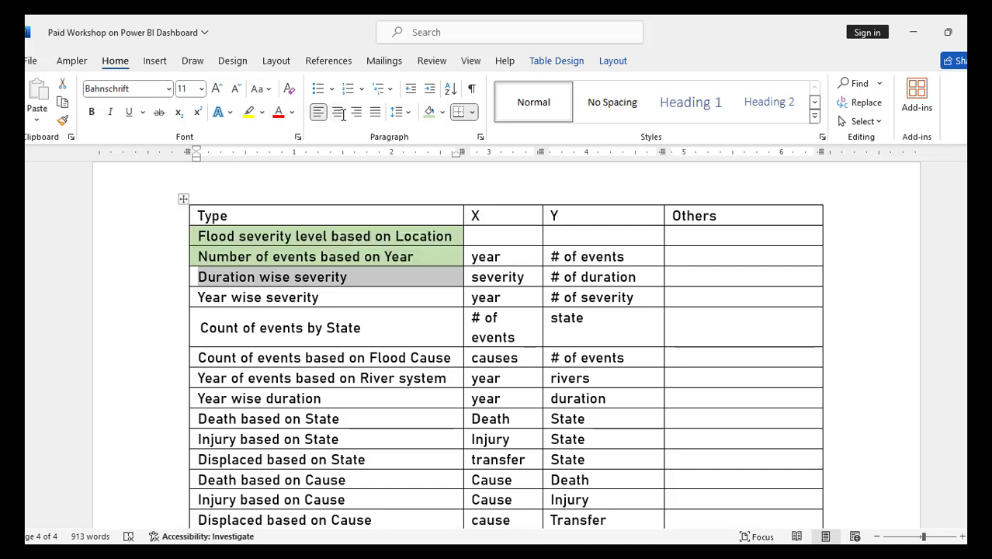
left_click(429, 112)
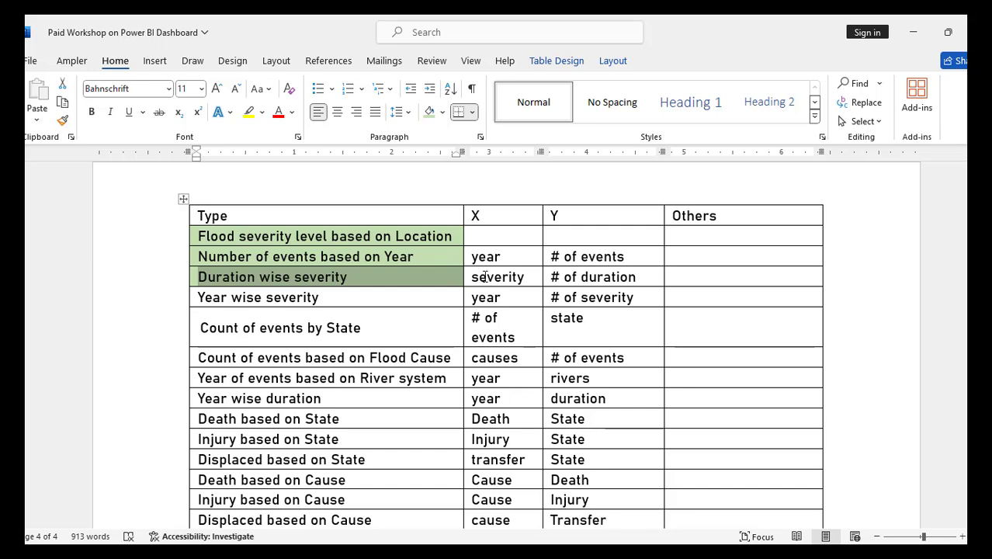
scroll(510, 378, "down", 3)
scroll(507, 393, "up", 3)
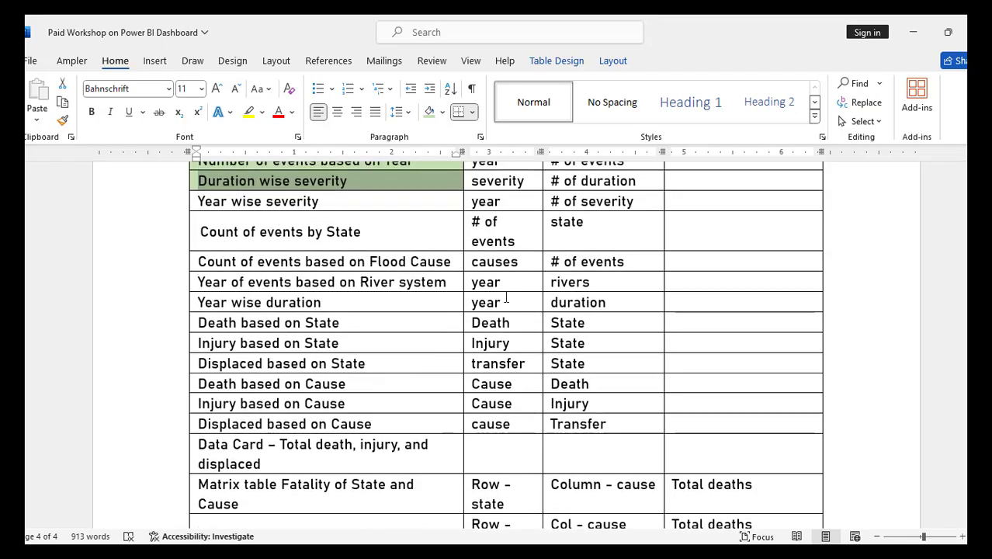
- Switch to Power BI Desktop and duplicate the Count of Events by Year chart, placing the copy directly below the original
key("alt+Tab")
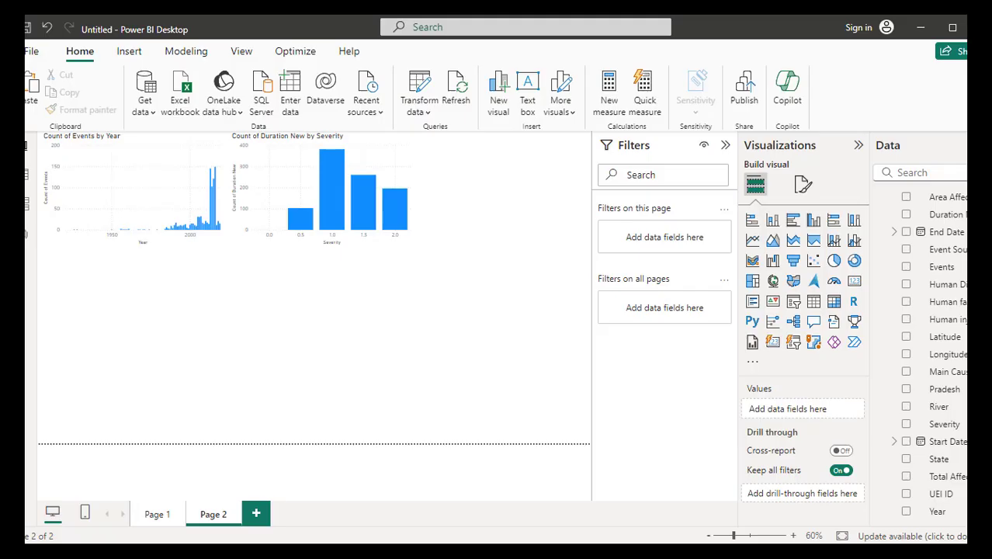
left_click(159, 245)
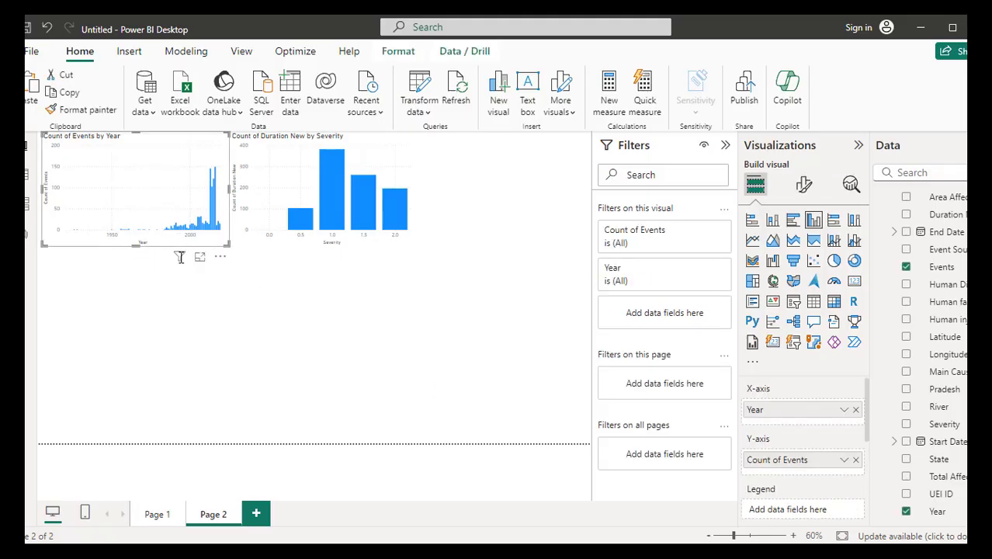
key("ctrl+v")
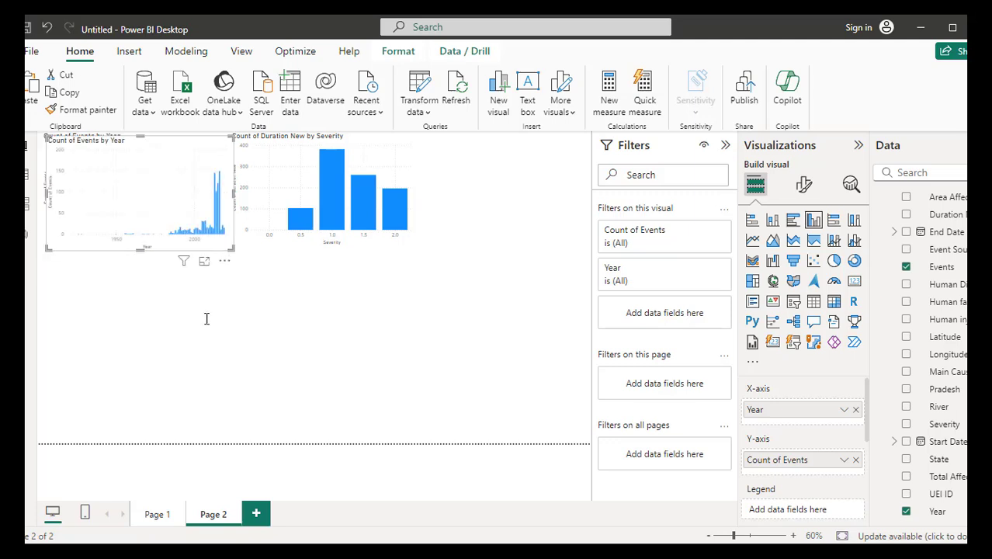
left_click_drag(155, 195, 148, 310)
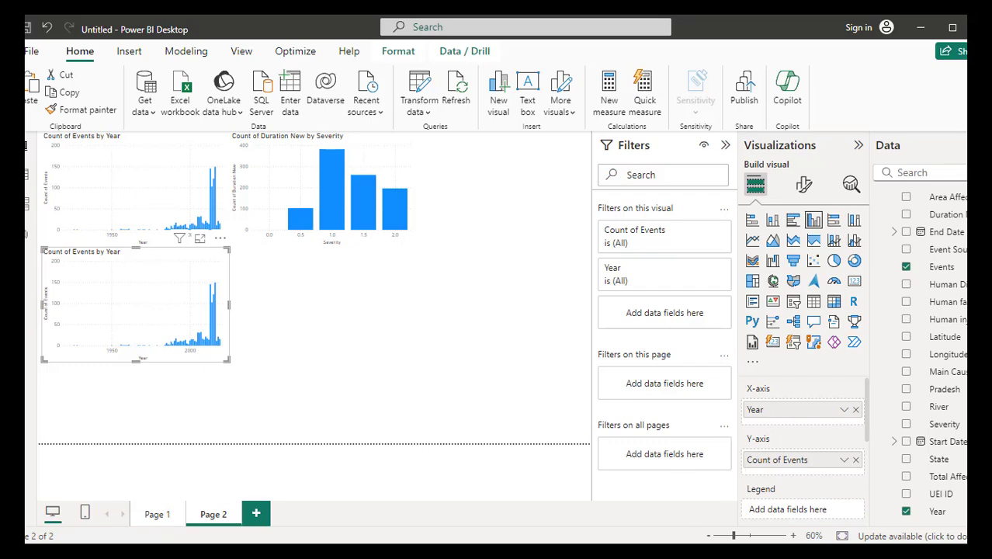
- Check the planned axes in the Word checklist, and replace the copied chart's Y-axis field with Severity
key("alt+Tab")
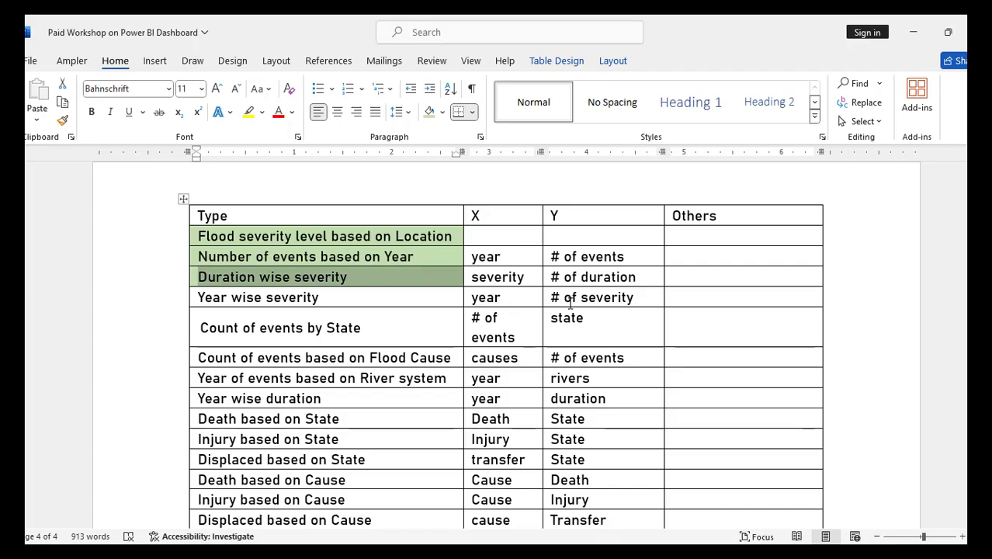
left_click(706, 554)
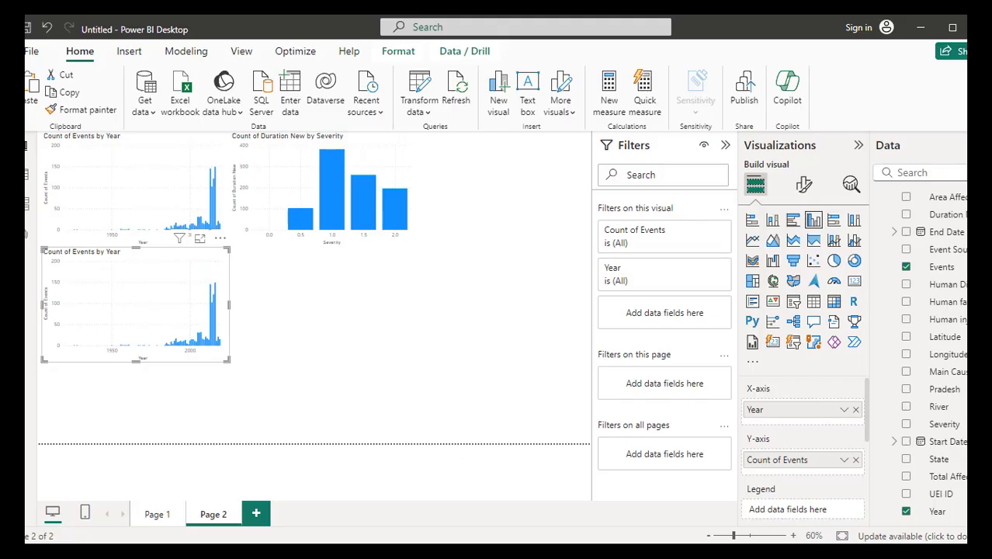
left_click(855, 459)
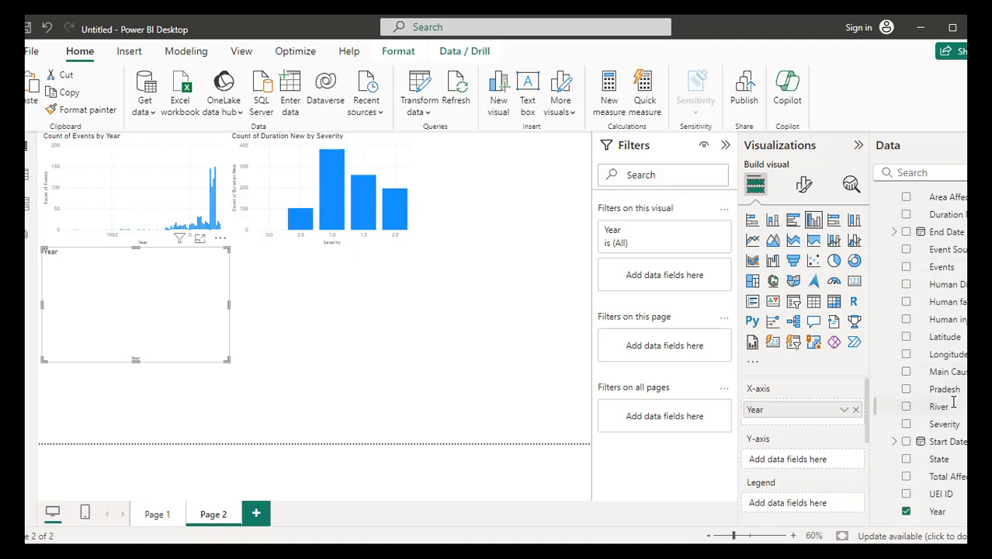
scroll(953, 401, "up", 2)
scroll(951, 435, "down", 2)
left_click_drag(946, 424, 807, 459)
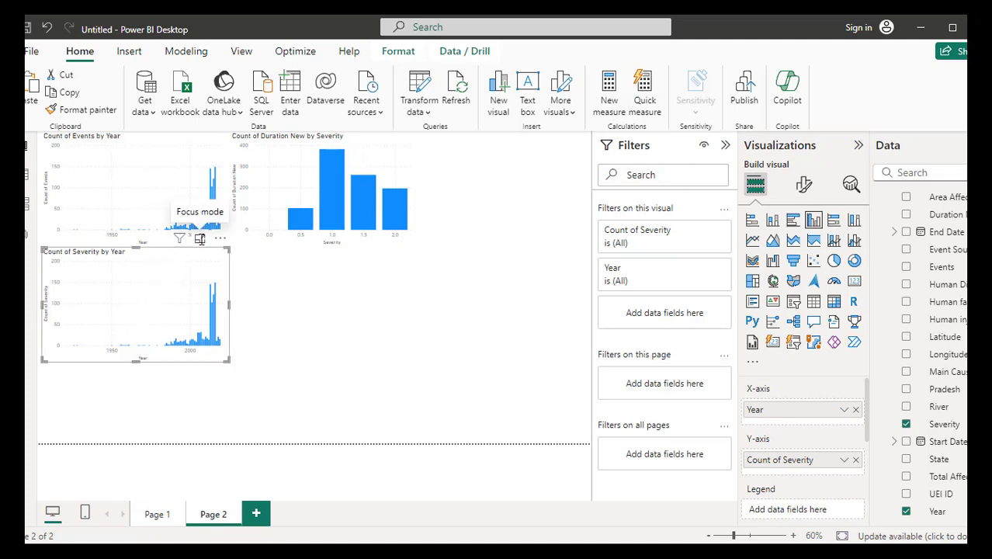
- Enlarge the Count of Severity by Year chart in focus mode and summarize its Severity values by distinct count
left_click(200, 240)
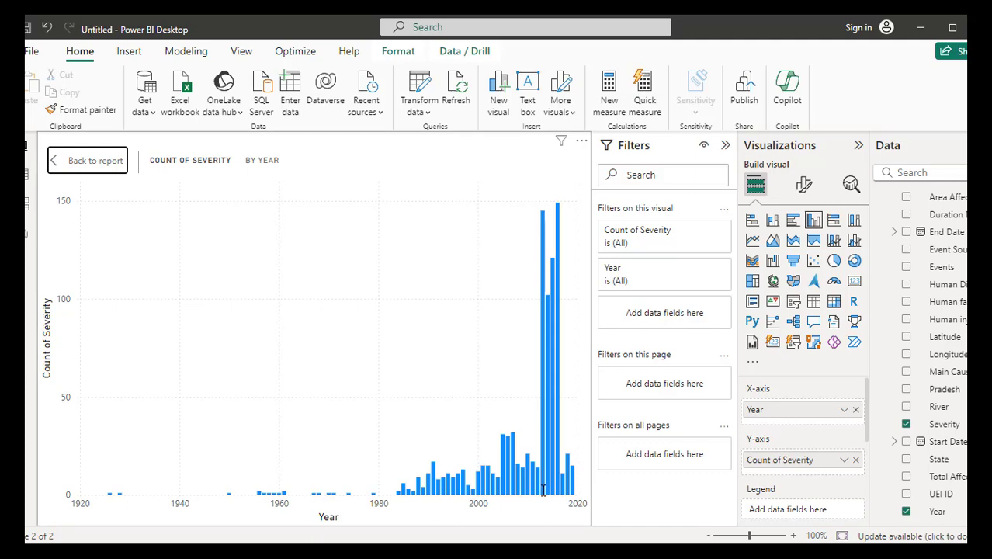
mouse_move(543, 490)
left_click(845, 460)
left_click(904, 352)
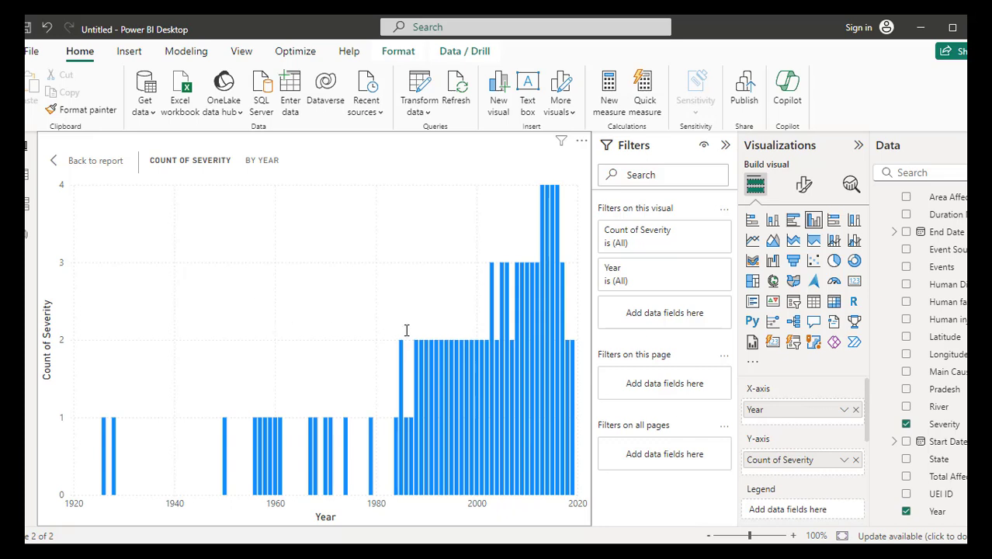
- Try Severity as the legend of the severity-by-year chart, and remove it again
mouse_move(492, 317)
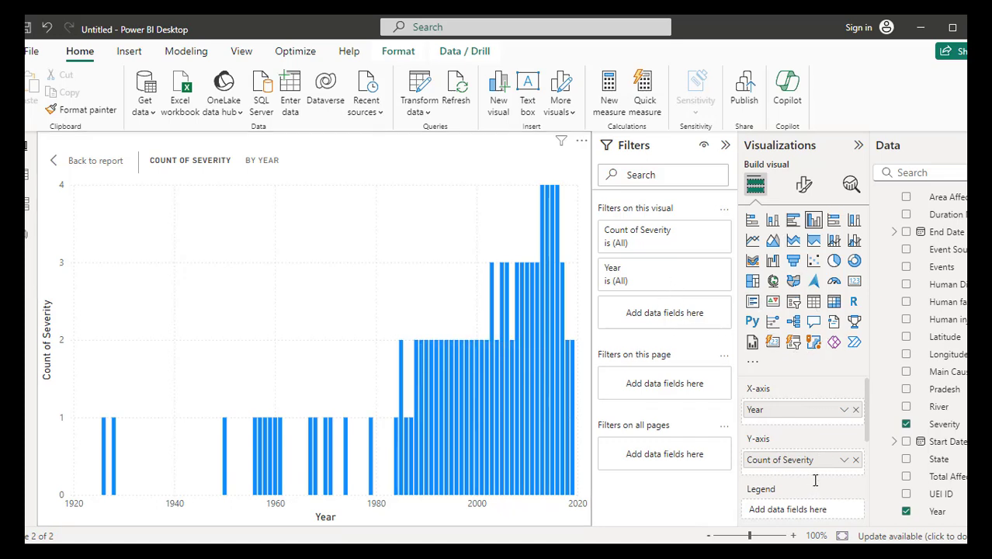
scroll(815, 485, "down", 2)
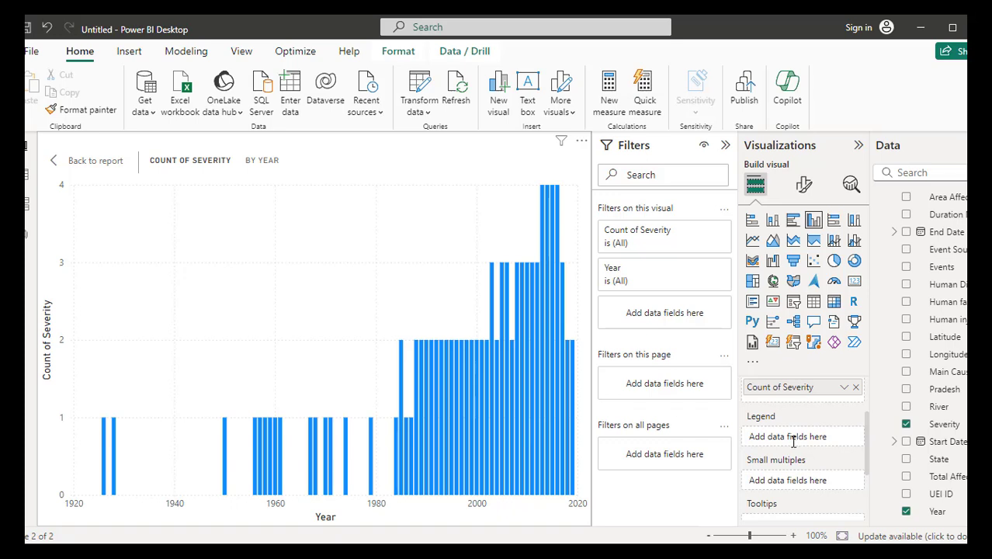
left_click_drag(941, 425, 816, 441)
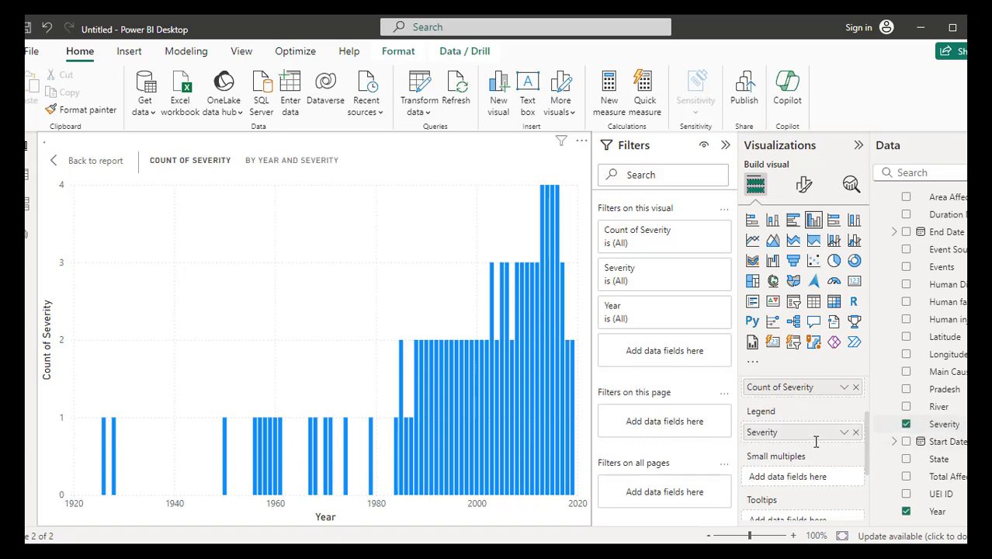
left_click(855, 431)
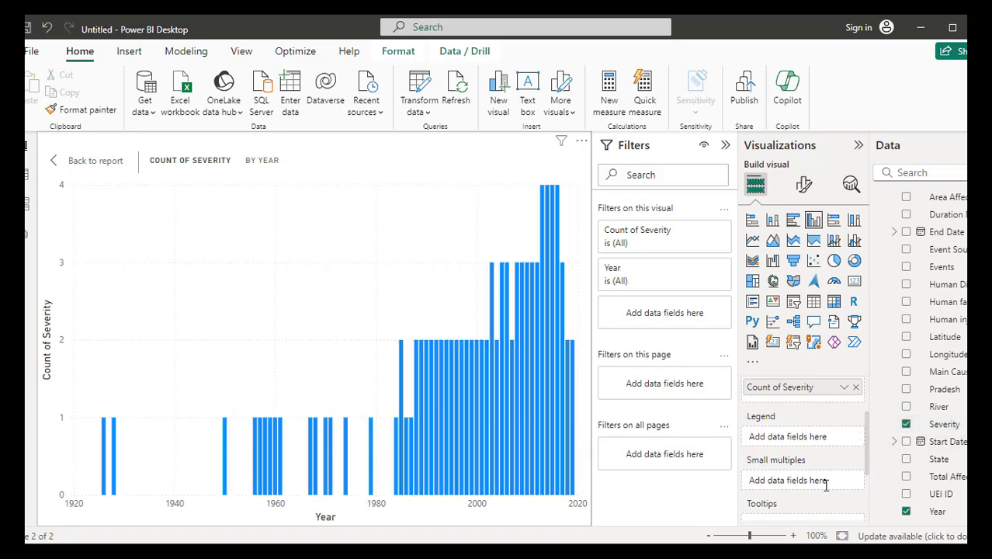
scroll(826, 485, "down", 1)
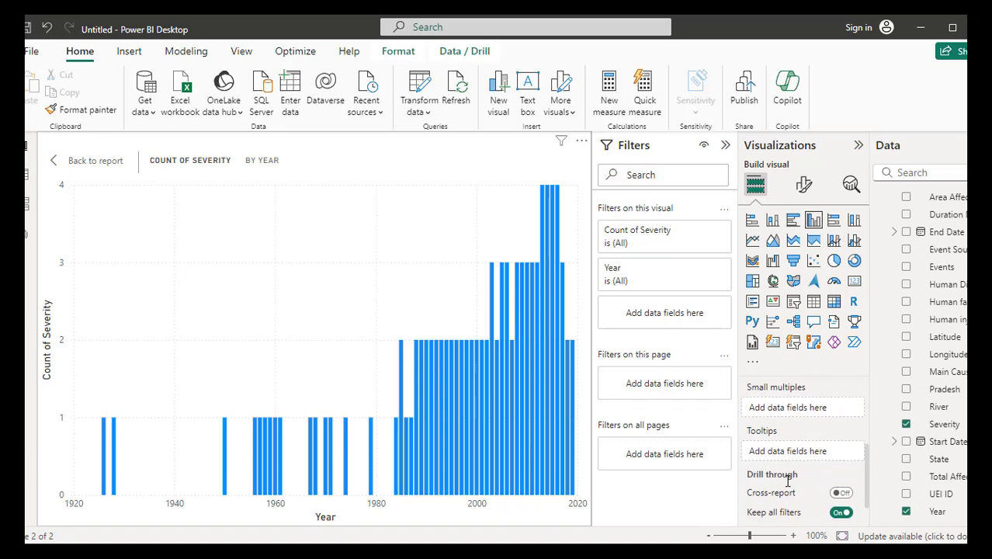
- Return to the report page, examine the severity-by-year chart enlarged once more, and leave the report unsaved
left_click(74, 161)
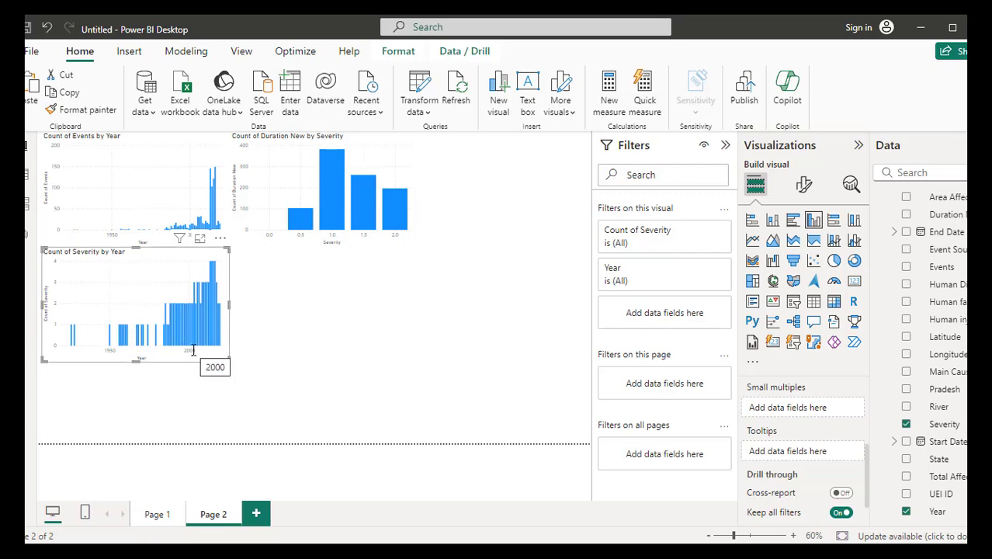
left_click(200, 240)
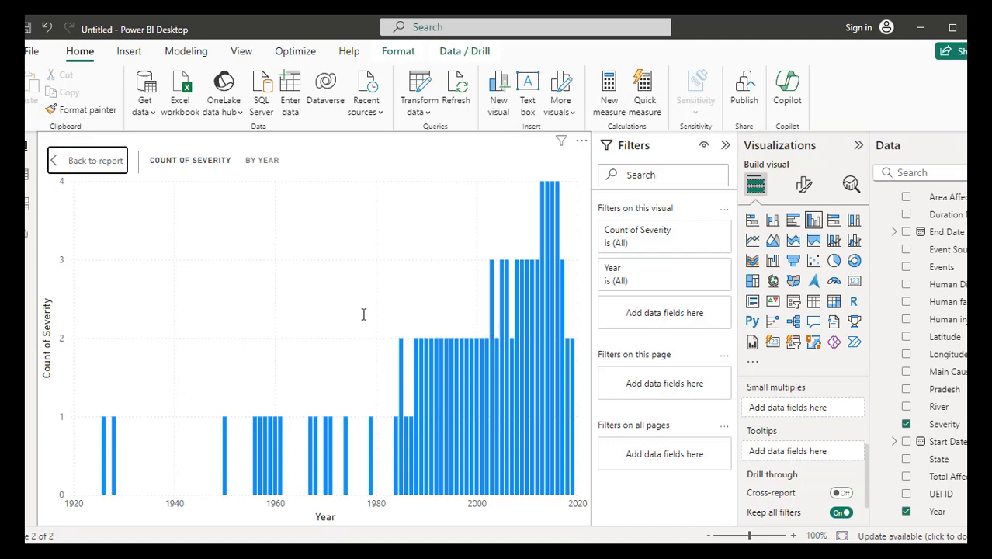
left_click(109, 165)
left_click(255, 376)
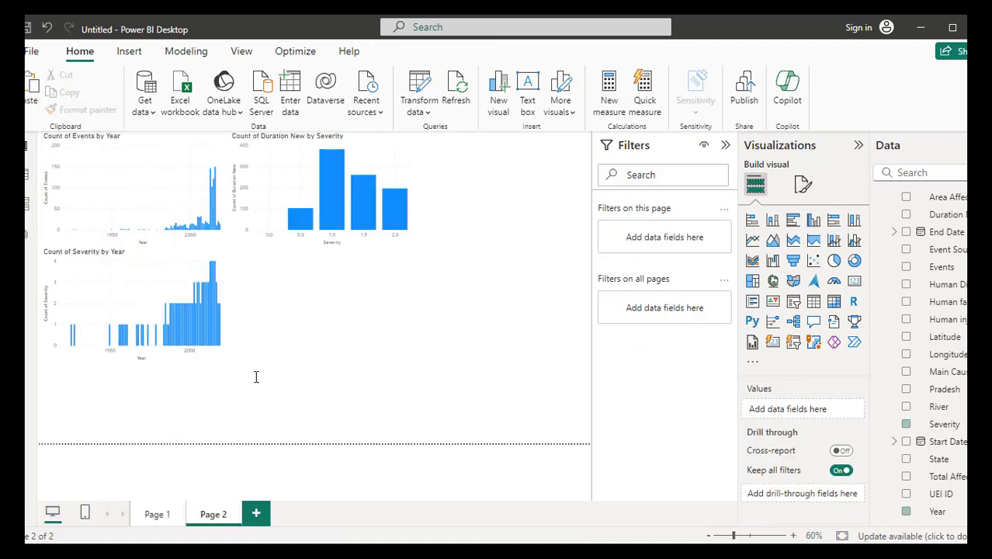
key("ctrl+s")
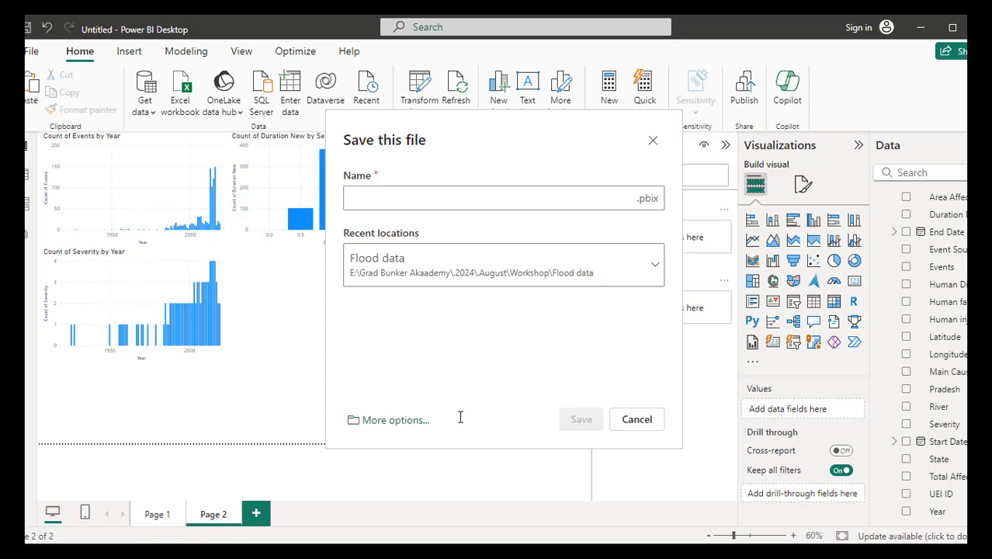
left_click(636, 420)
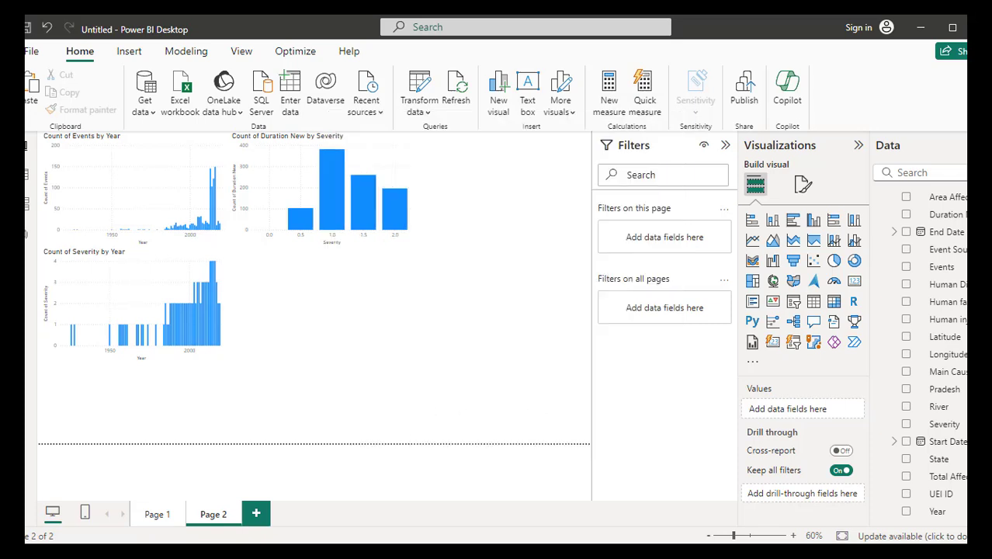
- Switch to the Word checklist and shade the "Year wise severity" cell green
key("alt+Tab")
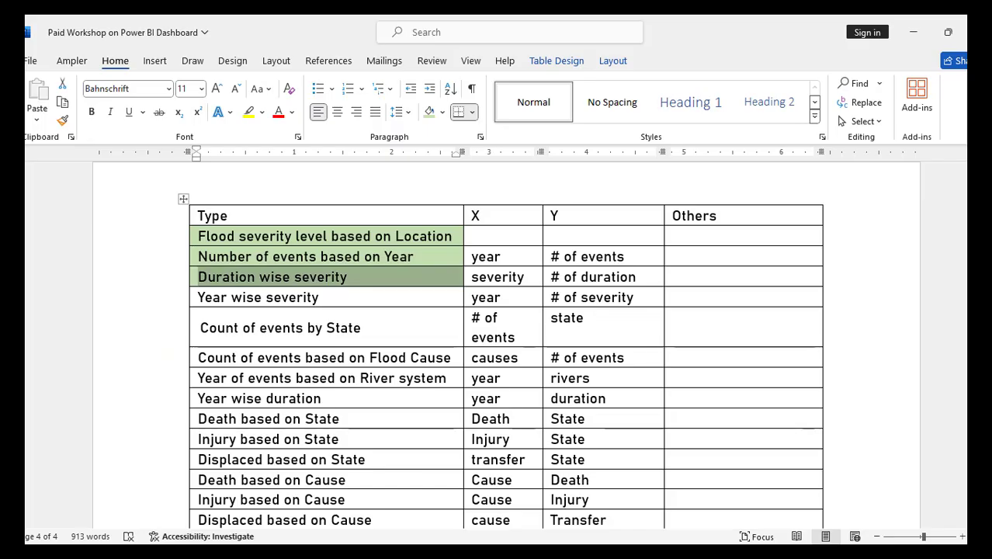
left_click(194, 297)
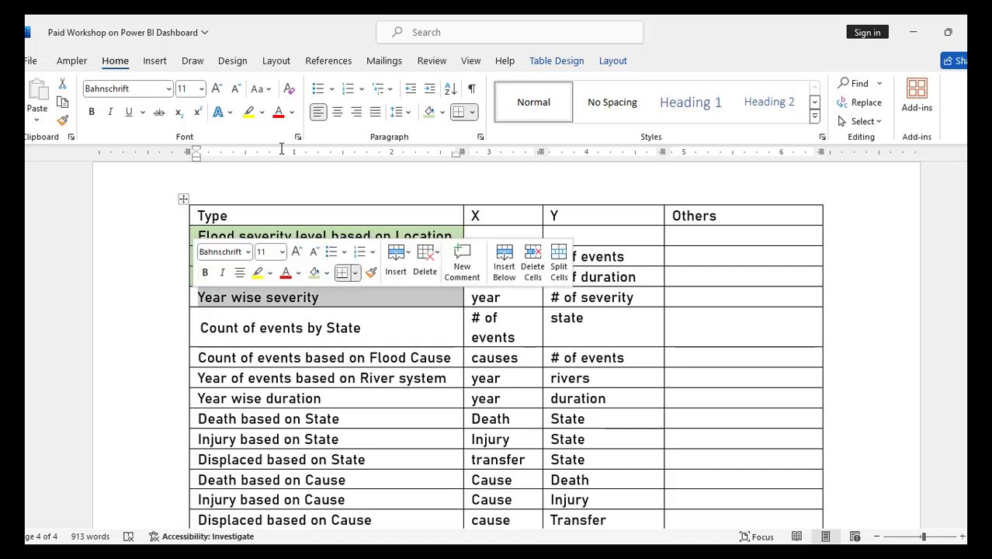
left_click(429, 112)
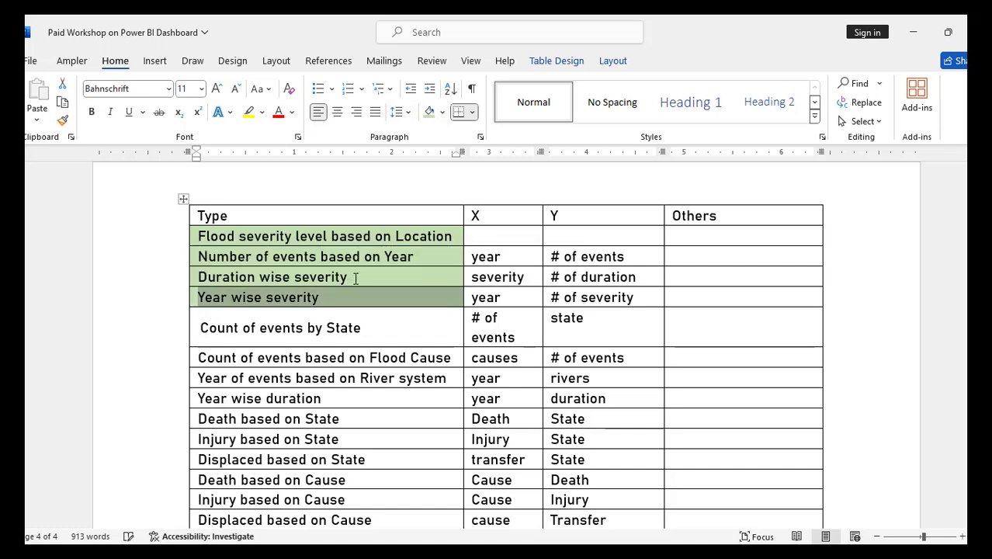
left_click(281, 297)
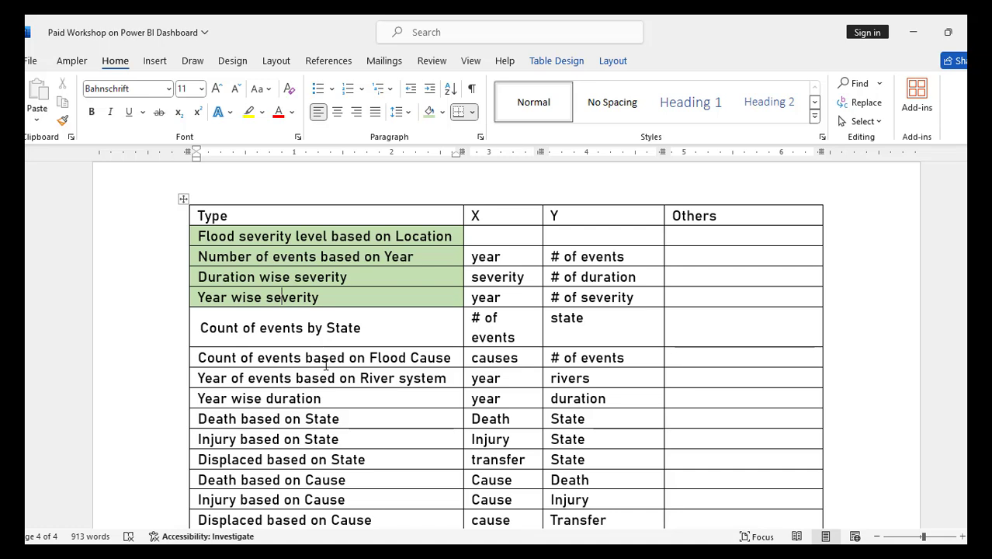
- Switch to the Power BI data table and examine the distinct values of the State column without filtering
left_click(560, 552)
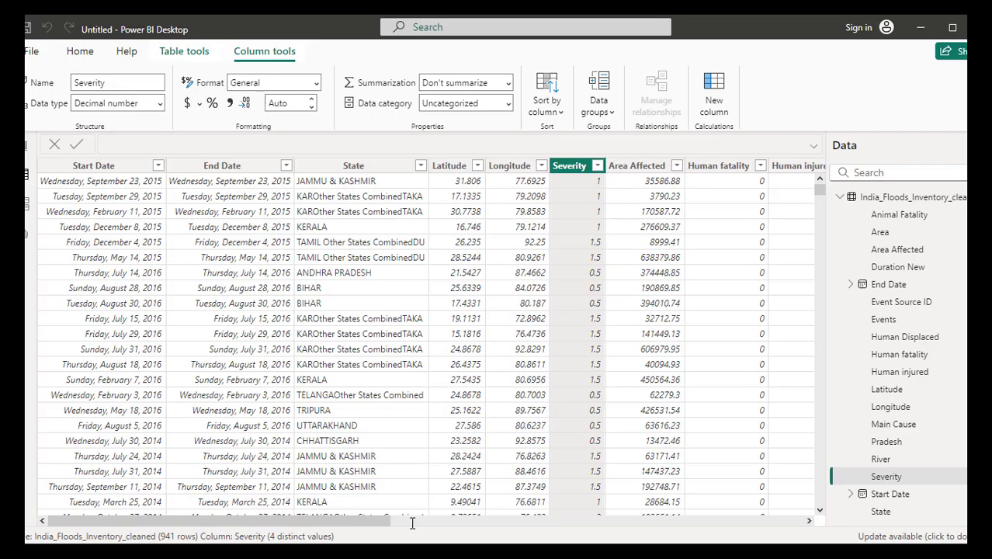
left_click(420, 166)
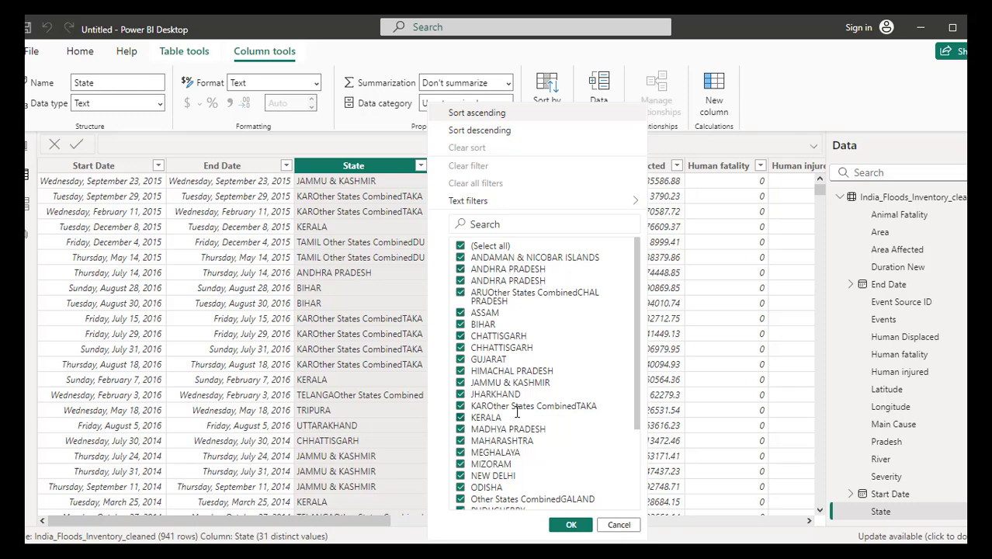
scroll(516, 404, "down", 3)
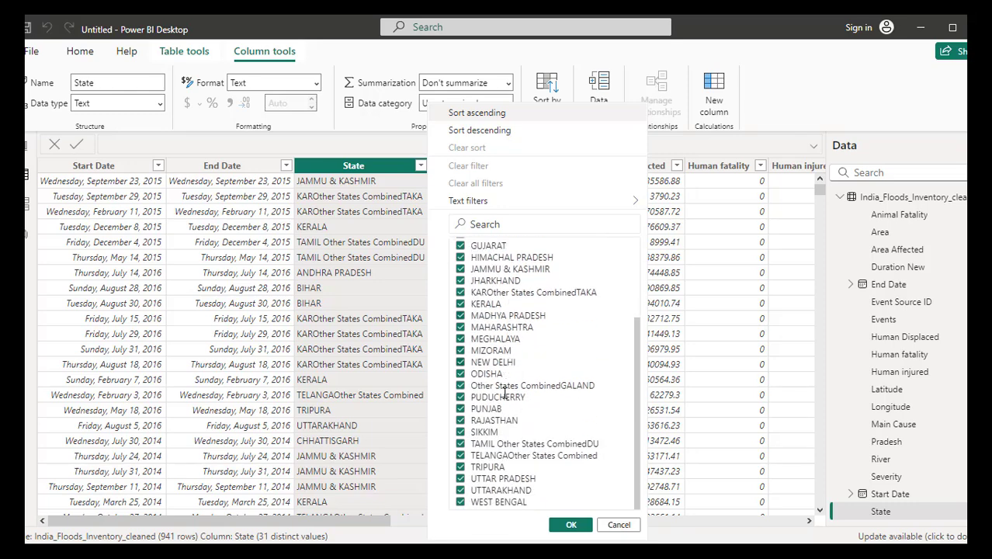
left_click(619, 526)
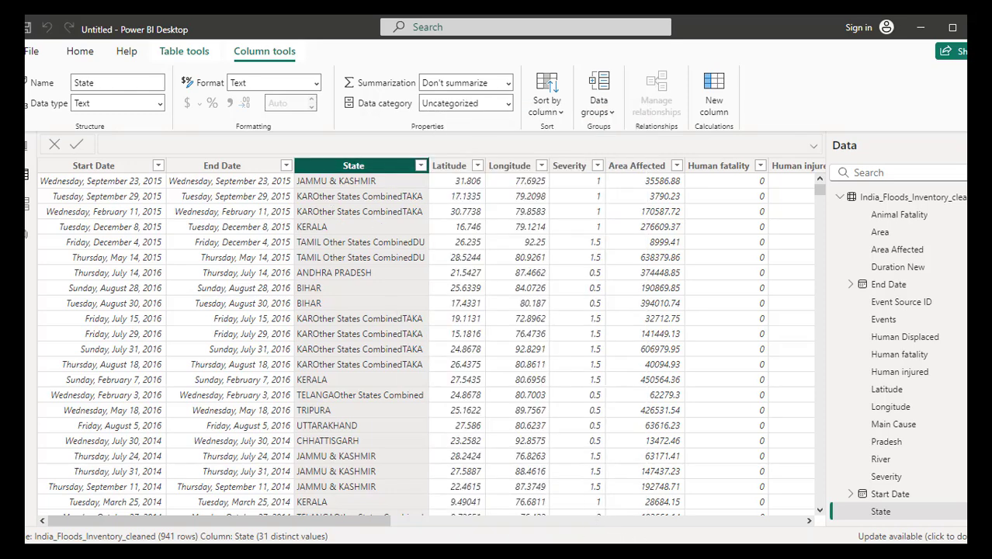
- Return to the Power BI report page and duplicate the Count of Duration New by Severity chart, placing the copy directly below the original
key("alt+Tab")
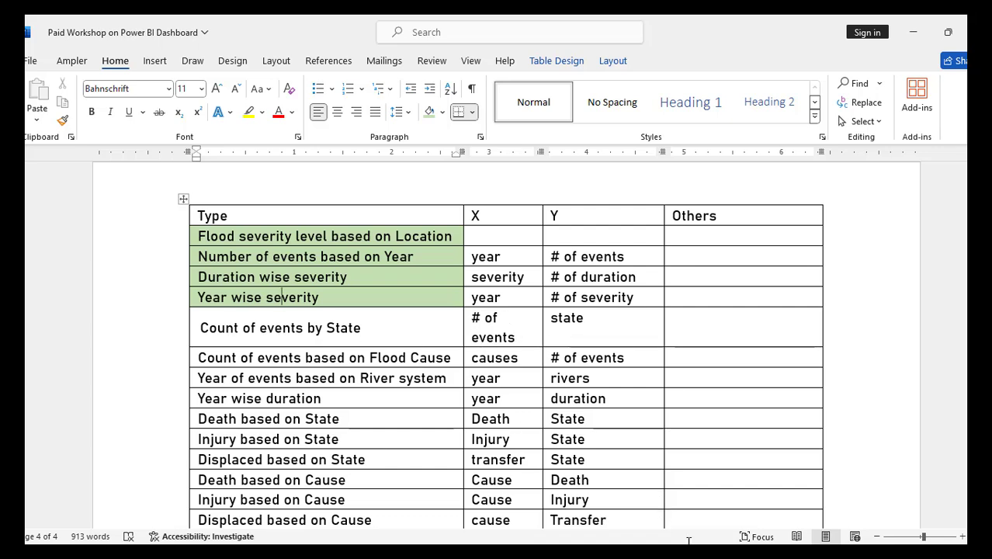
key("alt+Tab")
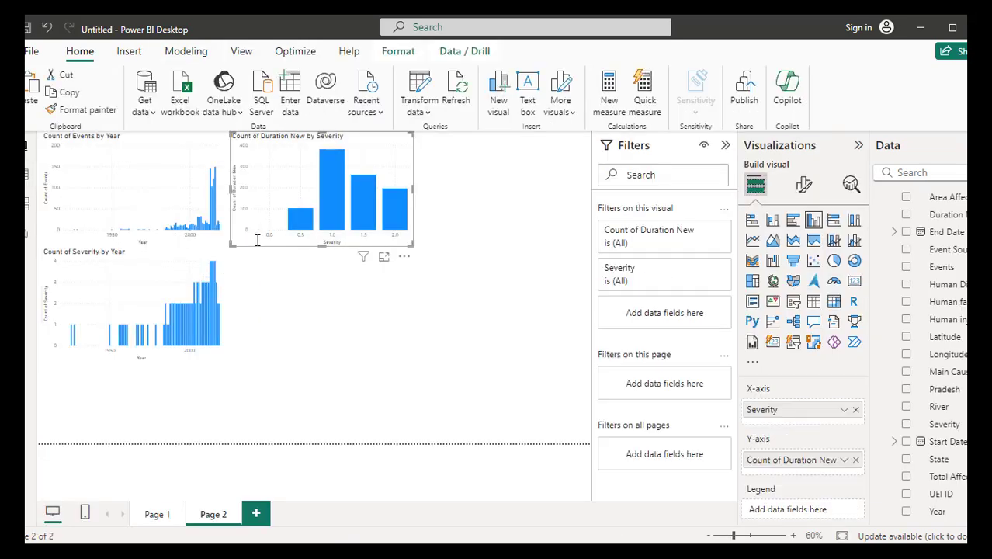
key("ctrl+v")
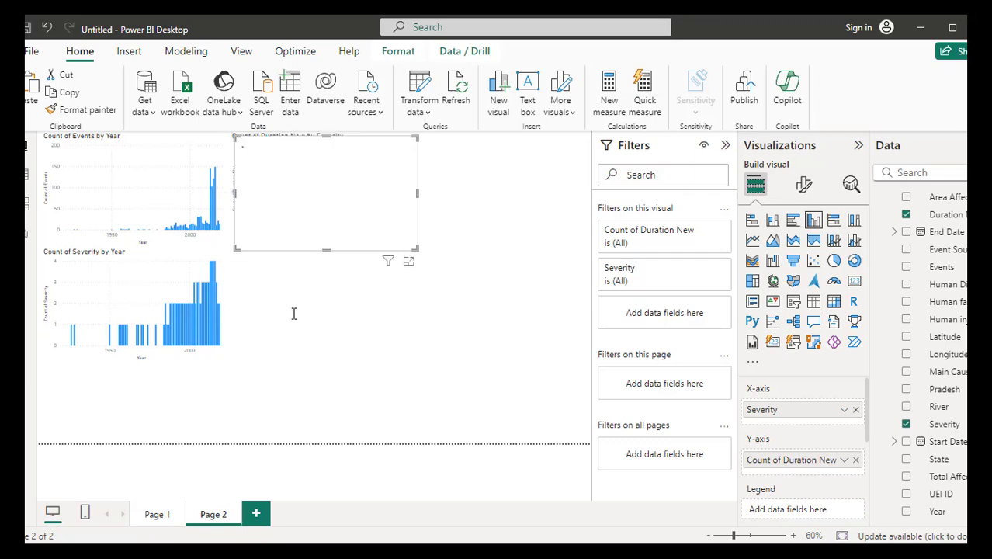
left_click_drag(295, 244, 288, 359)
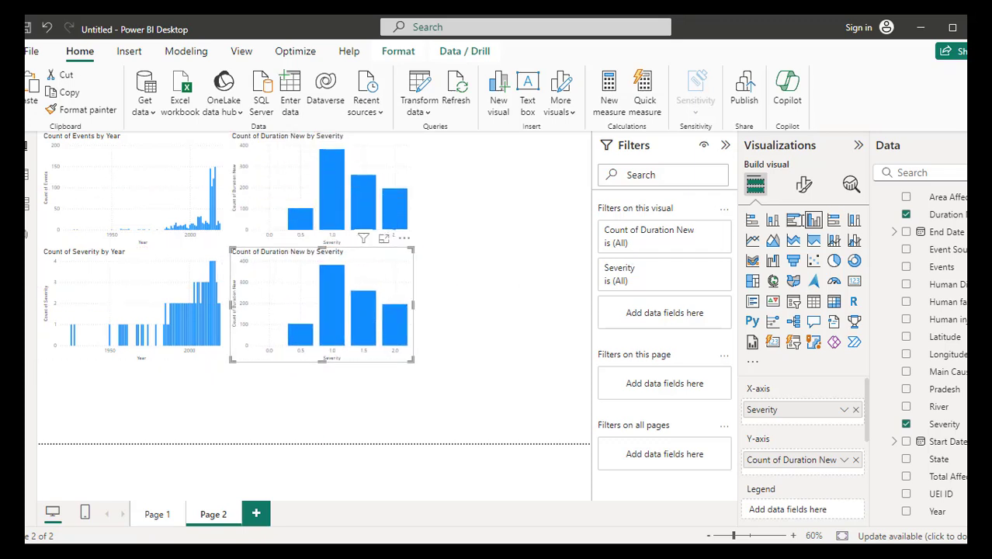
- Convert the duplicated chart to a clustered bar chart with State on the Y-axis and Count of Events on the X-axis
left_click(793, 220)
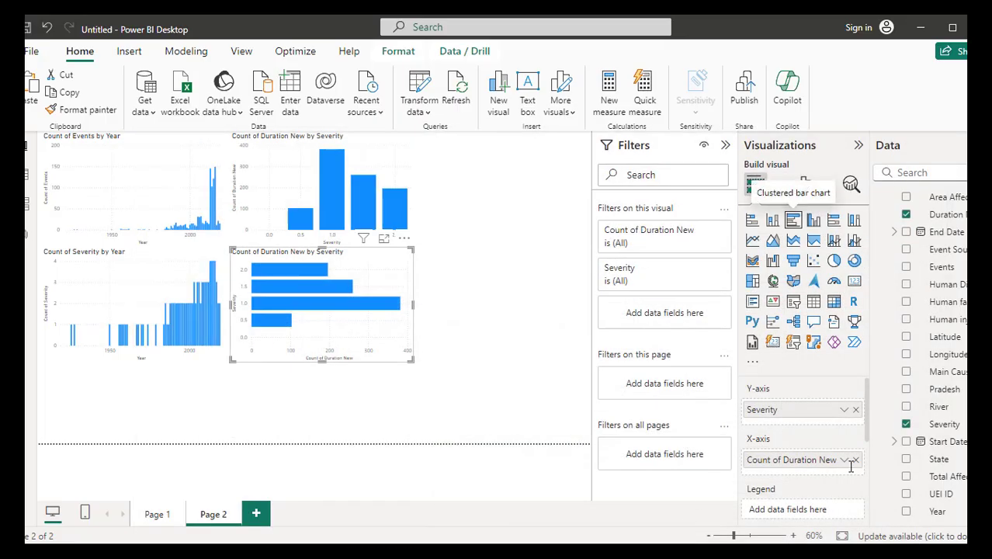
left_click(855, 460)
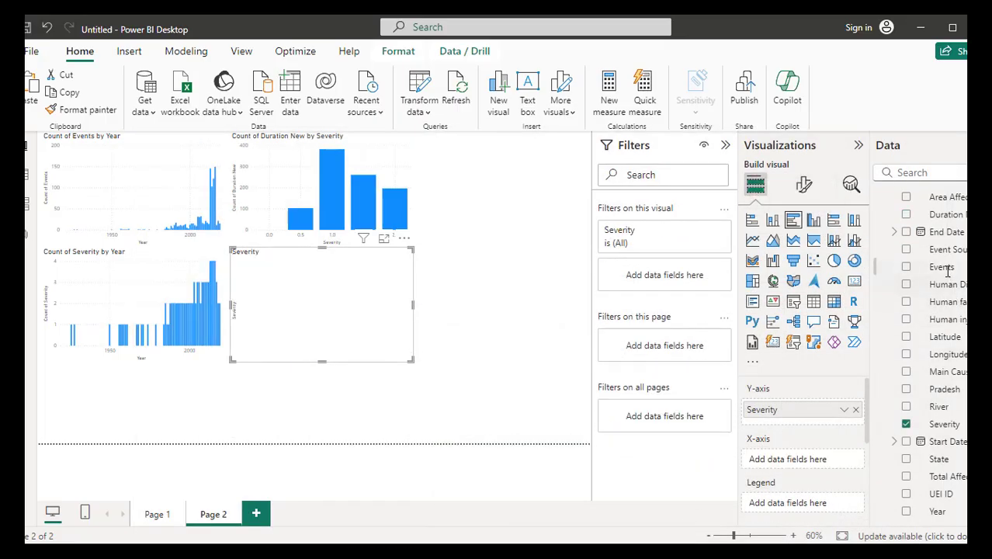
left_click_drag(947, 270, 834, 458)
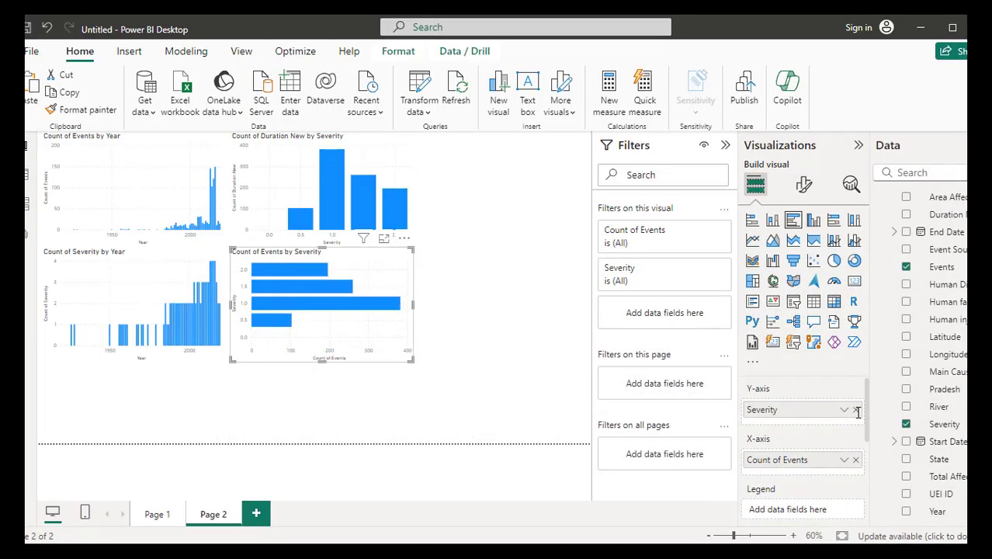
left_click(856, 410)
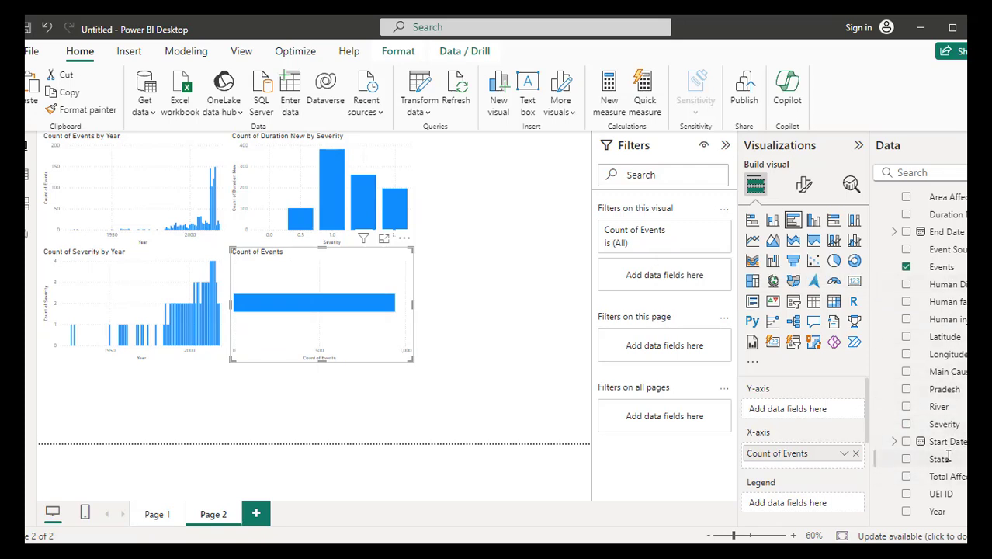
left_click_drag(941, 459, 840, 411)
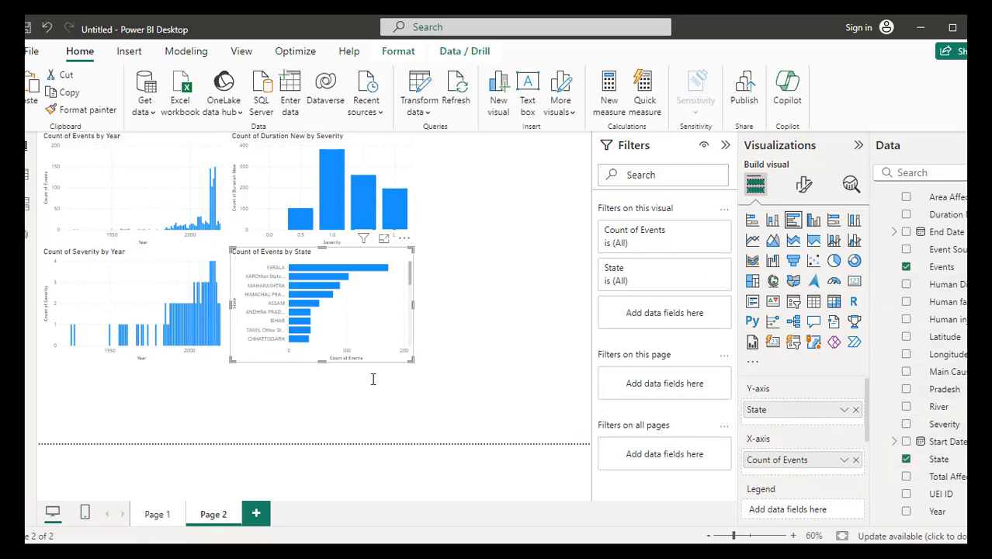
- Examine the events-by-state bar chart enlarged through its whole list of states, and return to the report page
left_click(383, 238)
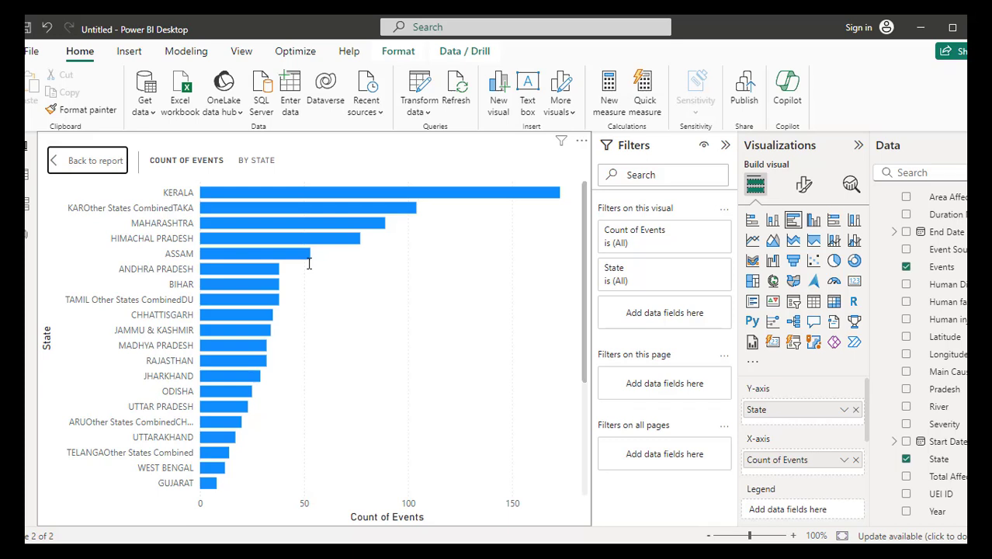
mouse_move(257, 192)
mouse_move(211, 225)
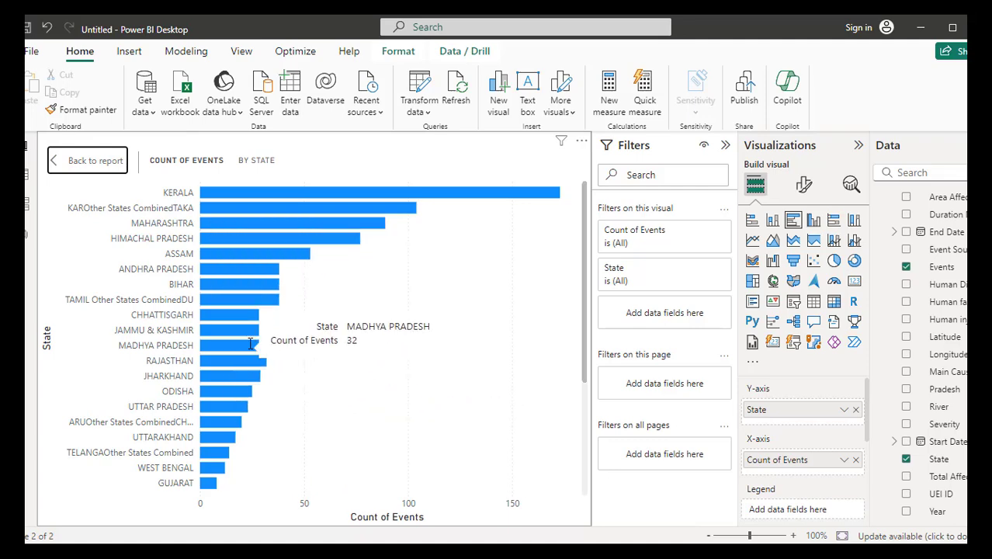
scroll(258, 363, "down", 3)
scroll(241, 337, "up", 3)
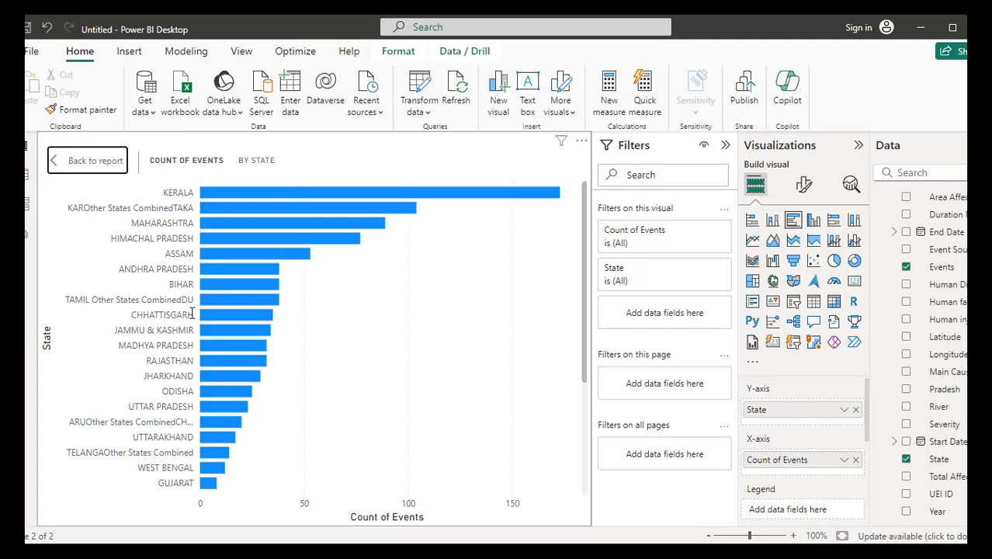
scroll(193, 313, "down", 3)
scroll(200, 334, "up", 3)
scroll(206, 353, "down", 3)
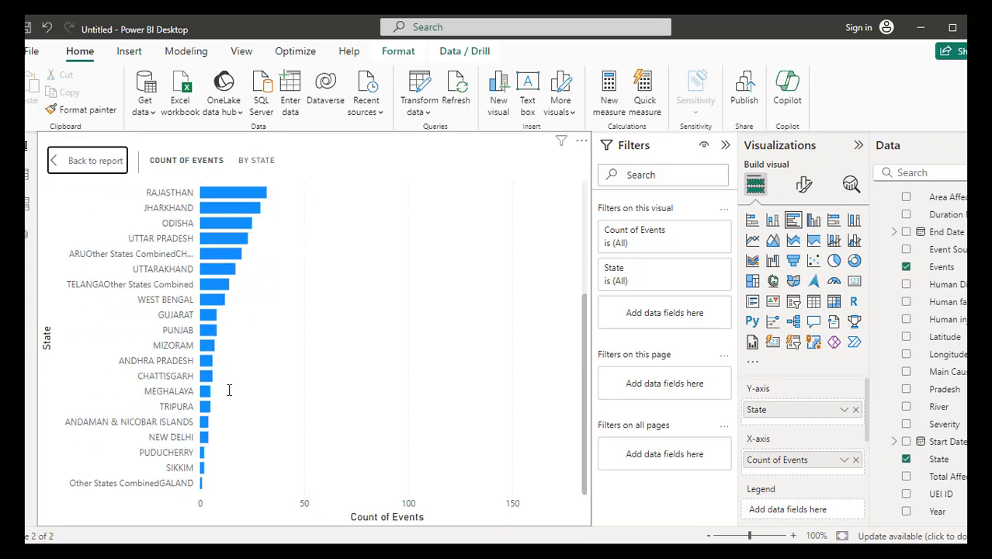
scroll(229, 388, "up", 3)
mouse_move(213, 342)
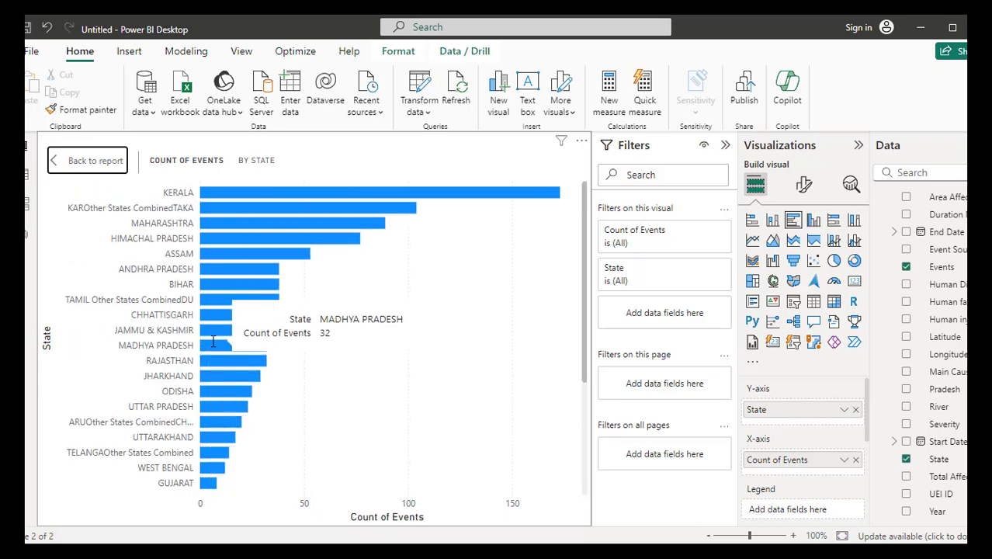
left_click(74, 161)
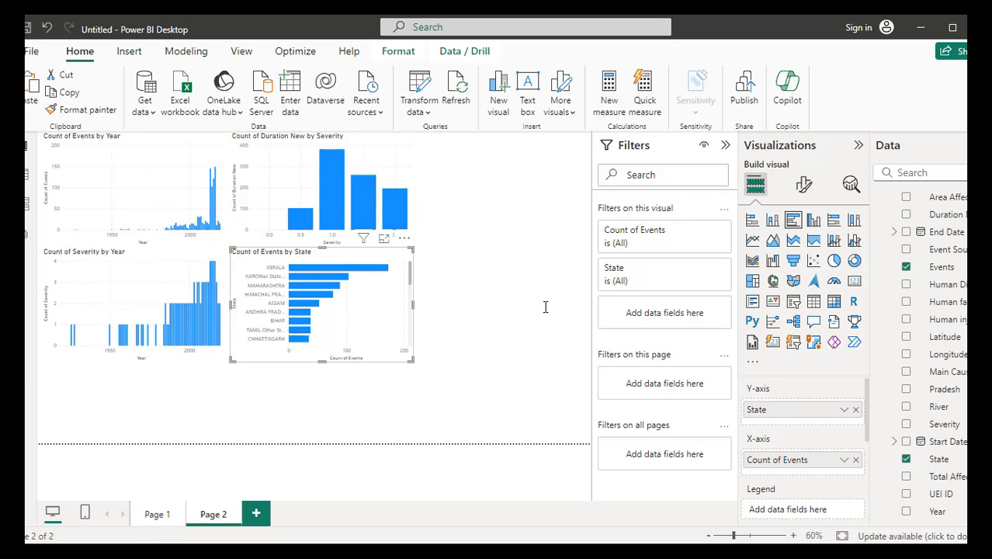
- Try basic filtering of the events-by-state chart on BIHAR, CHATTISGARH, CHHATTISGARH and GUJARAT, and clear the selected states
left_click(702, 267)
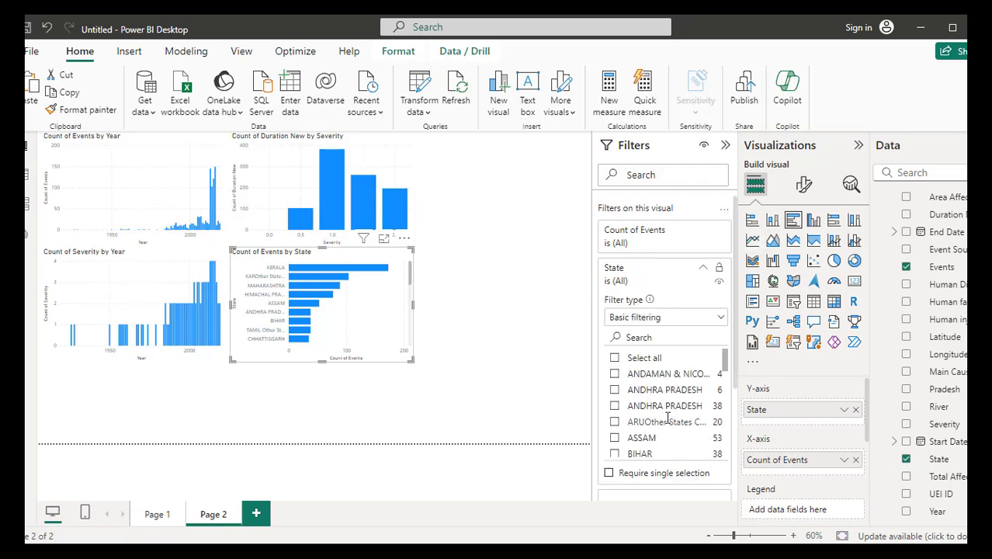
scroll(635, 402, "down", 2)
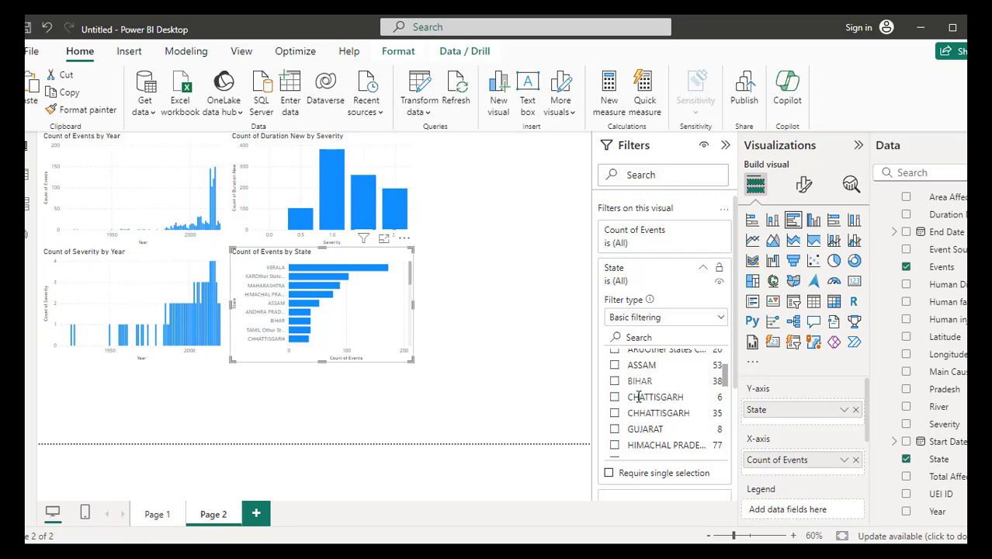
left_click(615, 381)
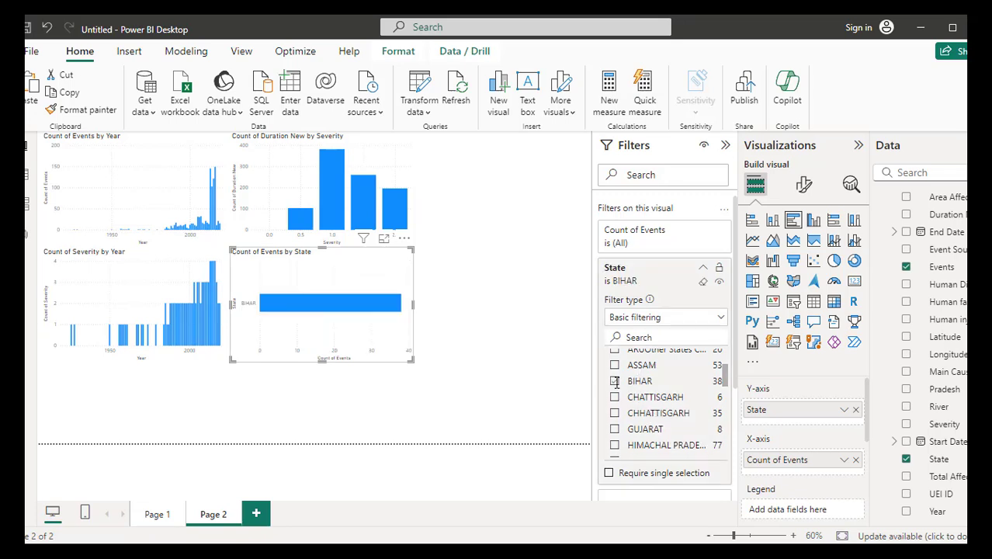
left_click(615, 381)
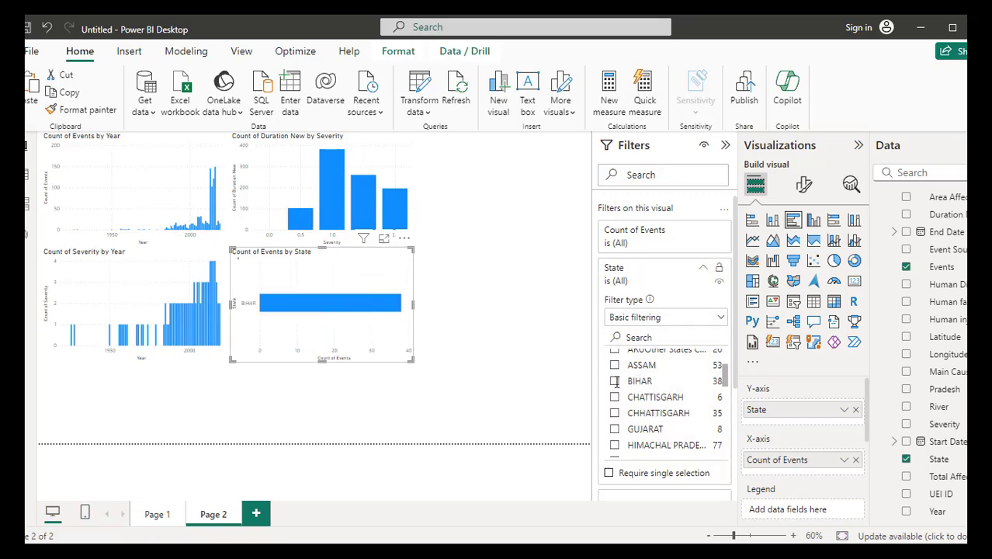
left_click(614, 428)
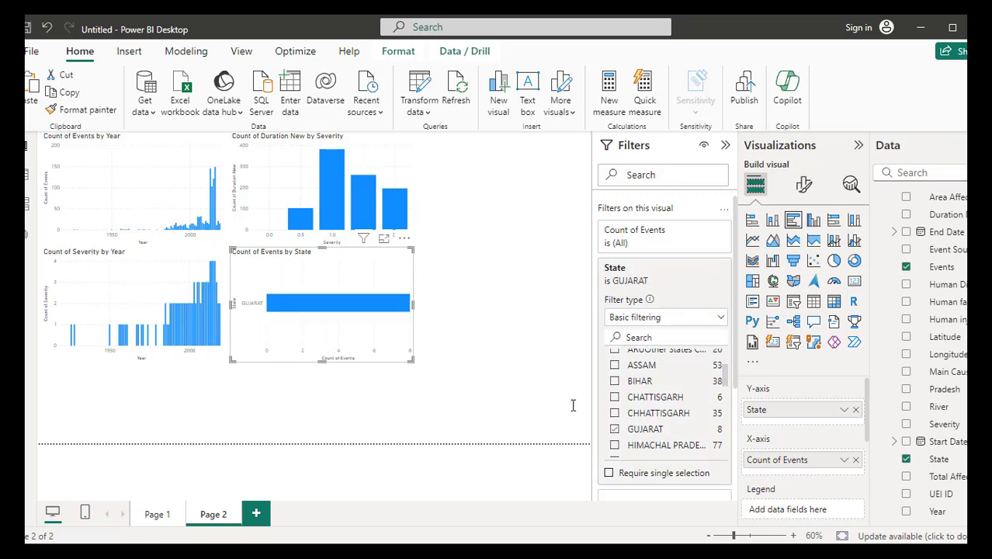
left_click(615, 382)
left_click(615, 397)
left_click(615, 413)
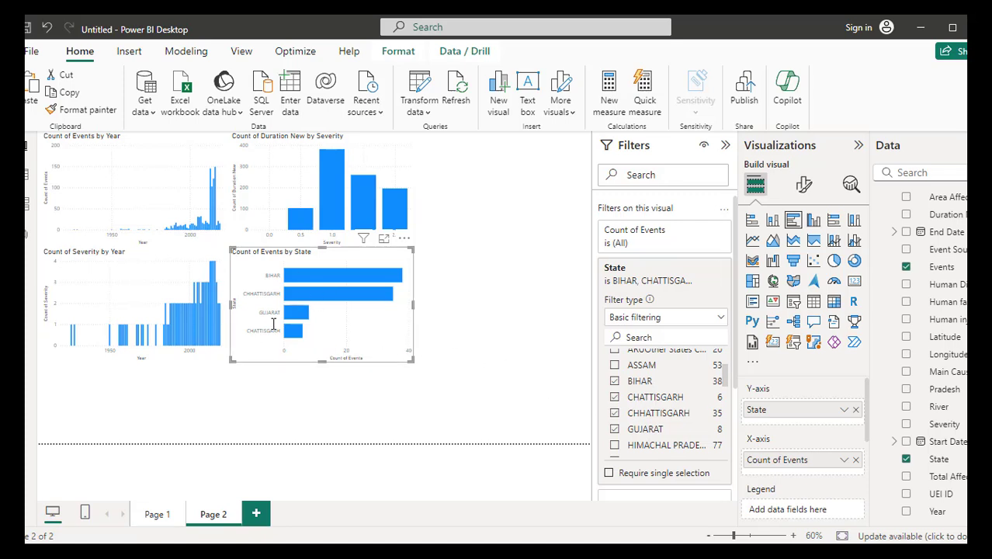
left_click(615, 381)
left_click(615, 397)
left_click(615, 413)
left_click(615, 429)
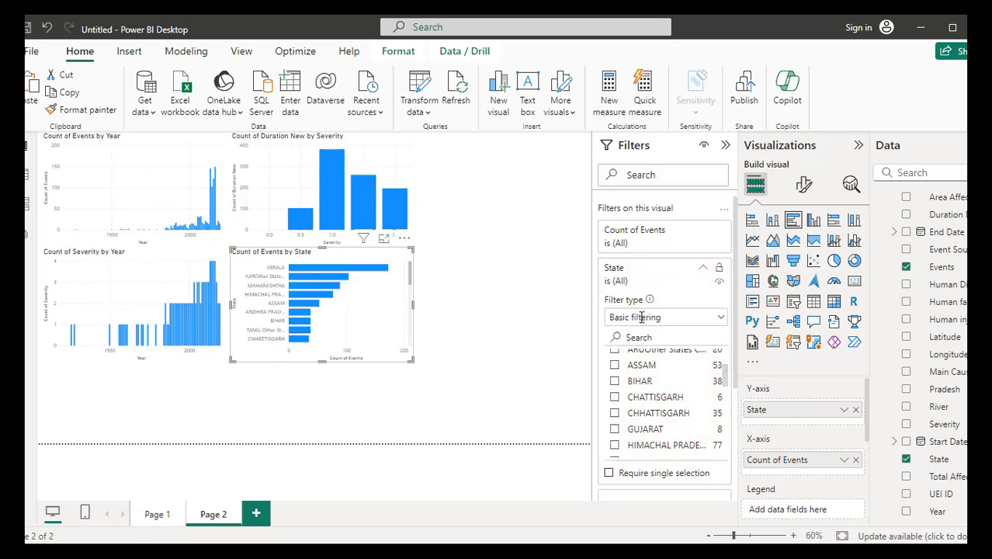
- Apply a Top N filter to State so the chart shows the top 10 states by Count of Events
left_click(721, 318)
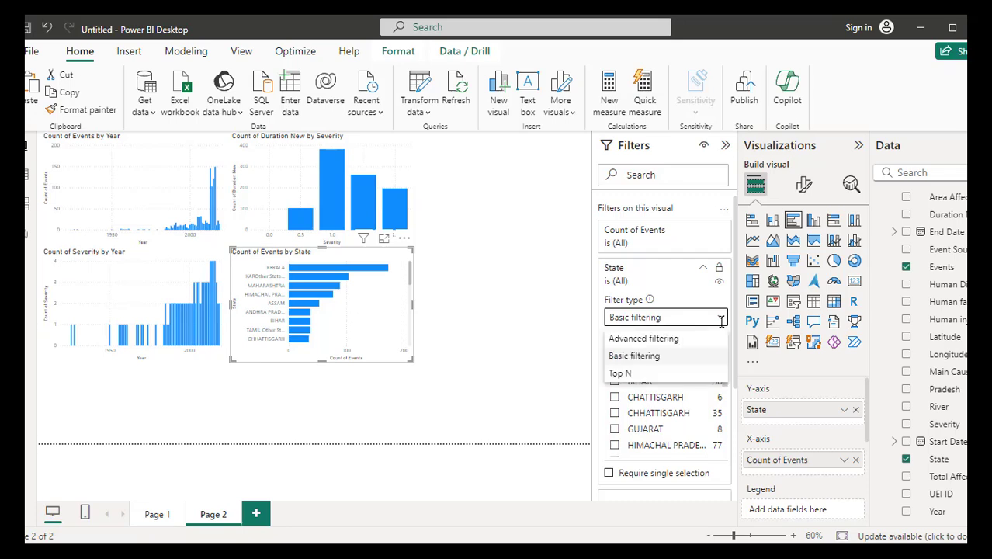
left_click(649, 372)
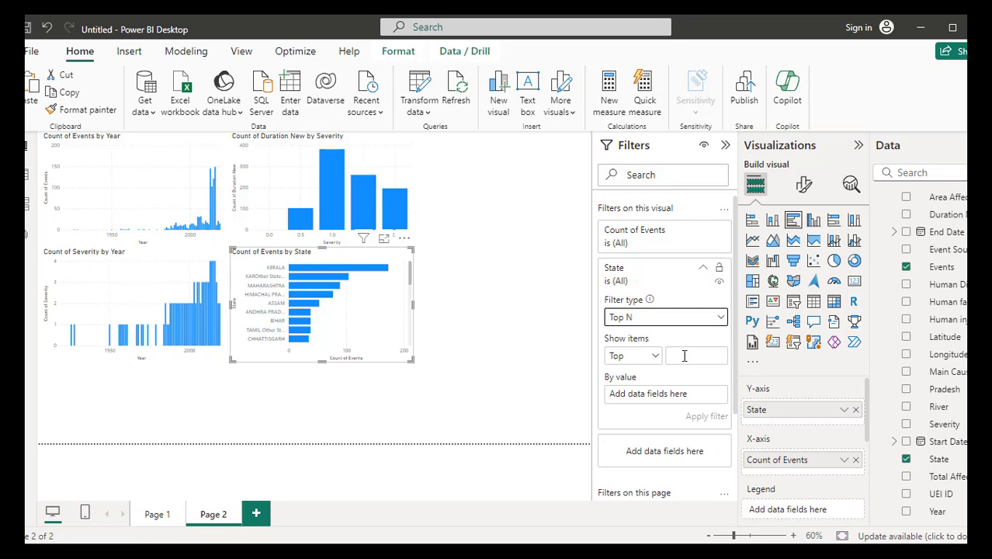
left_click(684, 355)
type("10")
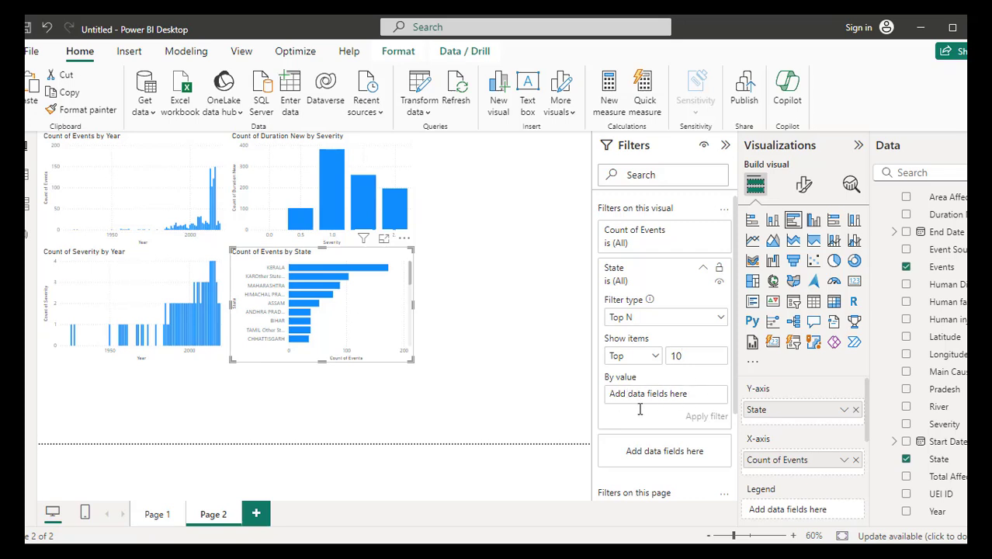
left_click_drag(949, 266, 694, 394)
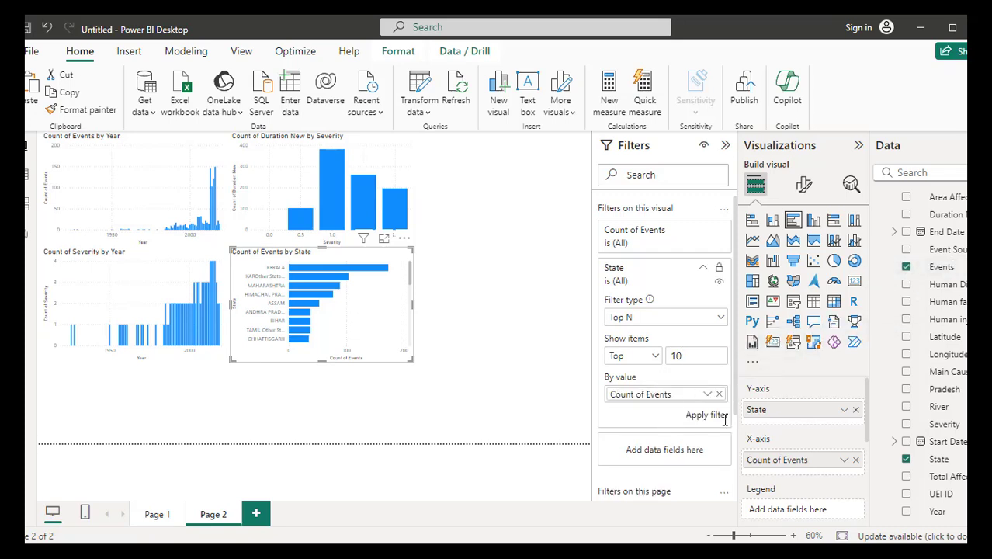
left_click(722, 413)
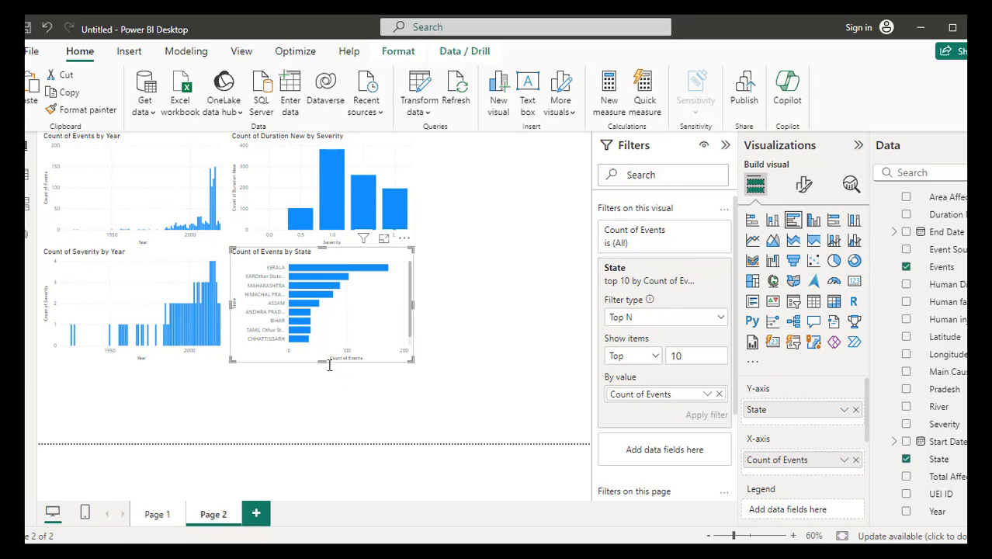
- Examine the filtered state chart at a taller size and enlarged, restore its height, and leave the report unsaved
left_click_drag(323, 361, 327, 434)
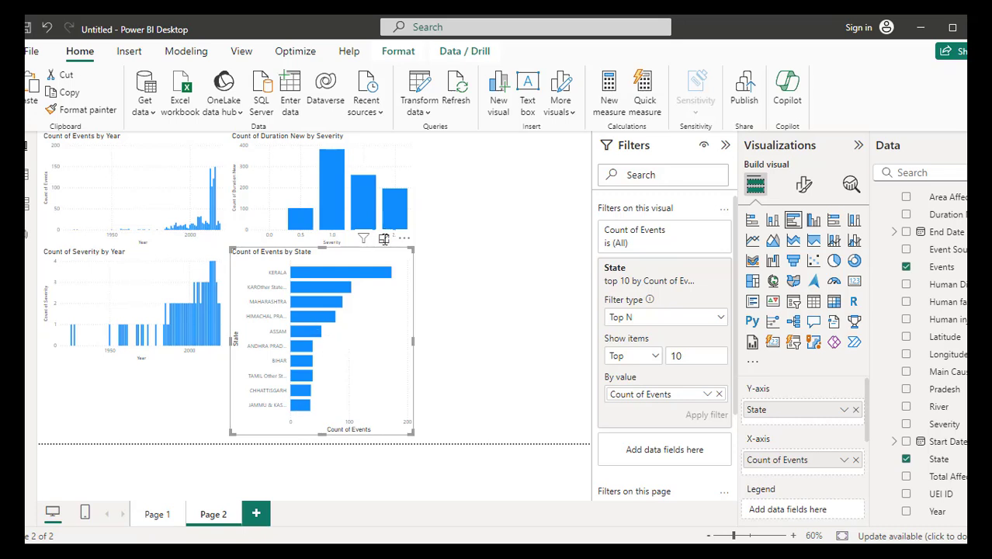
left_click(384, 238)
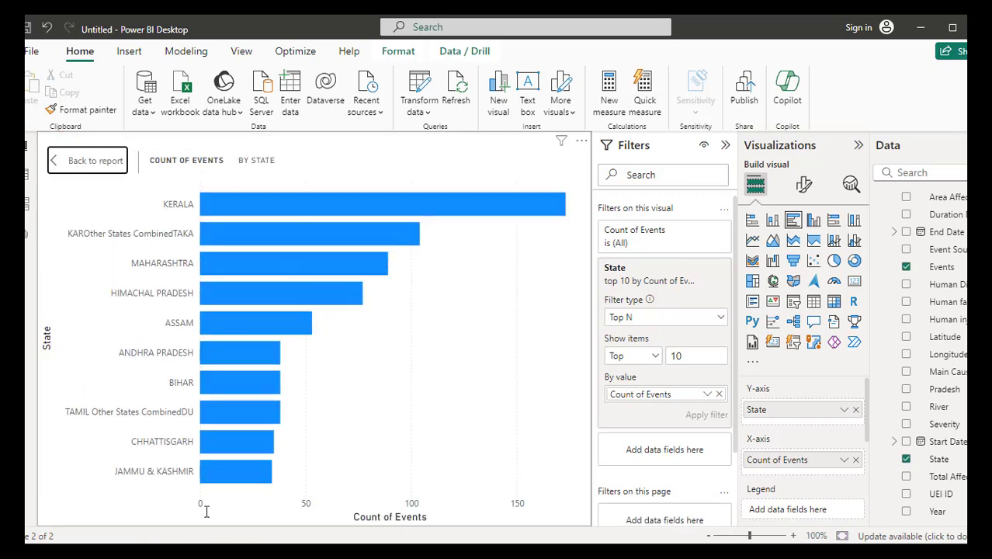
mouse_move(536, 205)
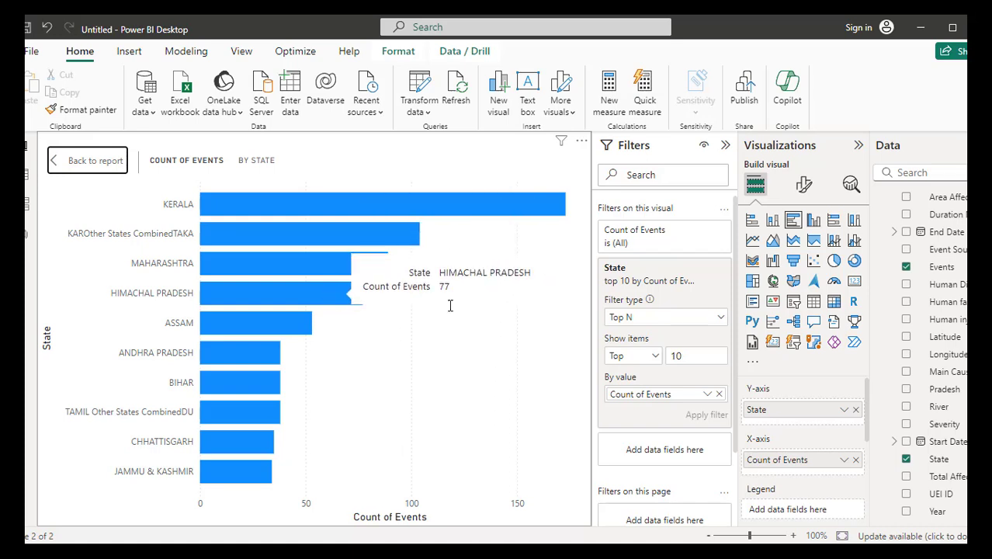
left_click(85, 160)
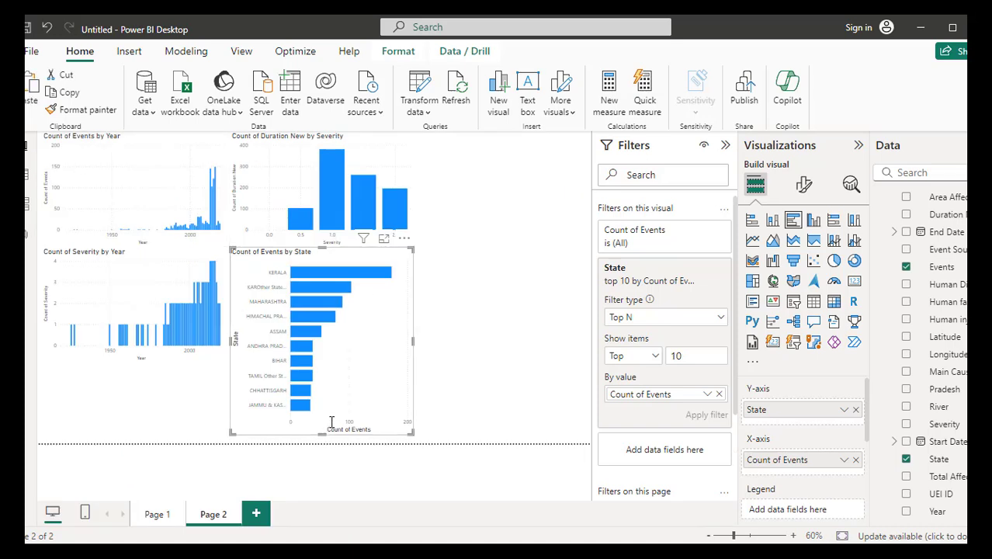
left_click_drag(322, 434, 332, 364)
left_click(457, 319)
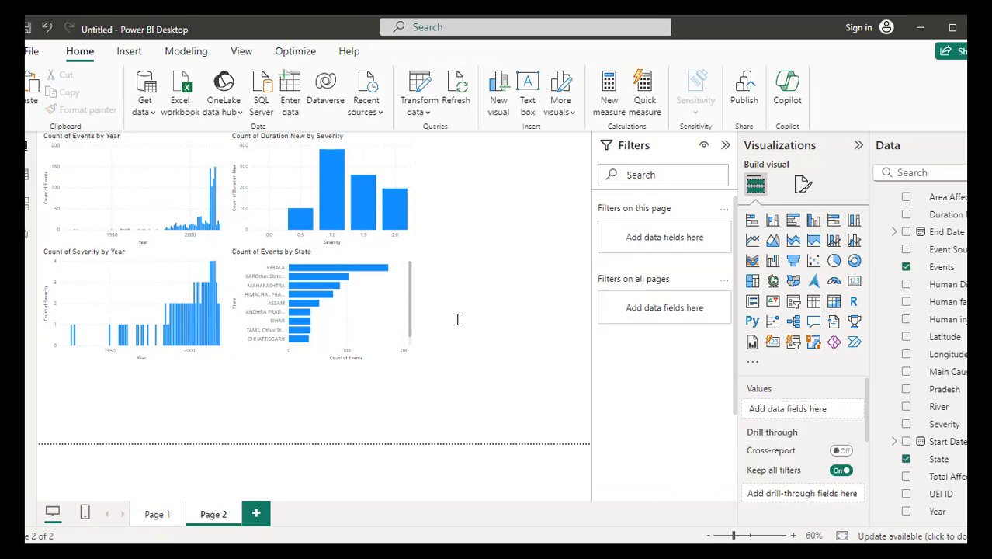
key("ctrl+s")
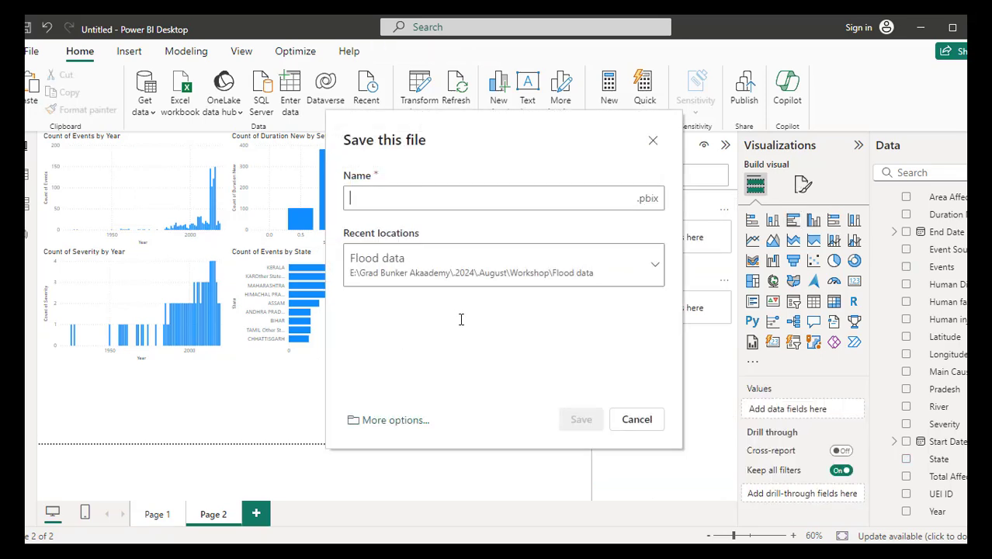
left_click(638, 418)
- Switch to the Word checklist and shade the "Count of events by State" cell green
key("alt+Tab")
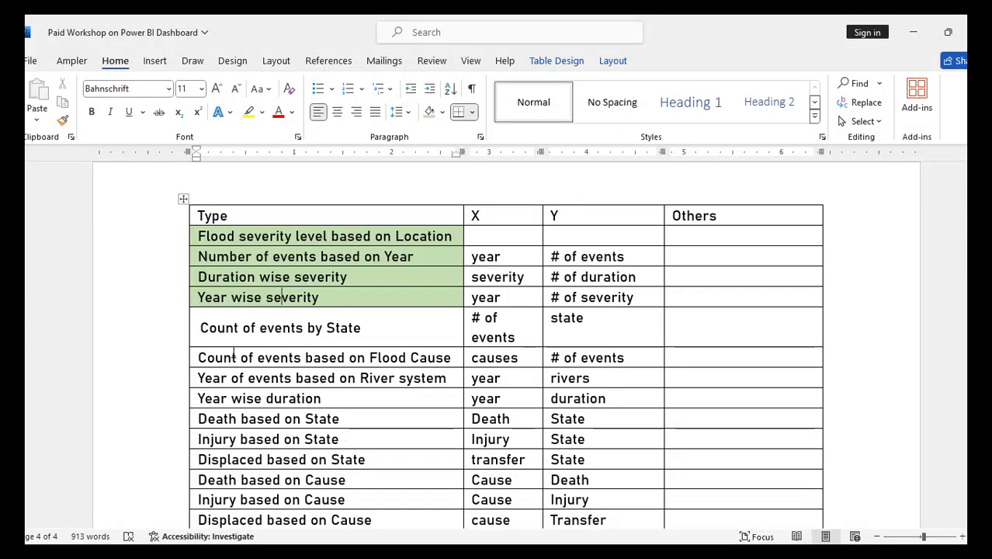
left_click(198, 322)
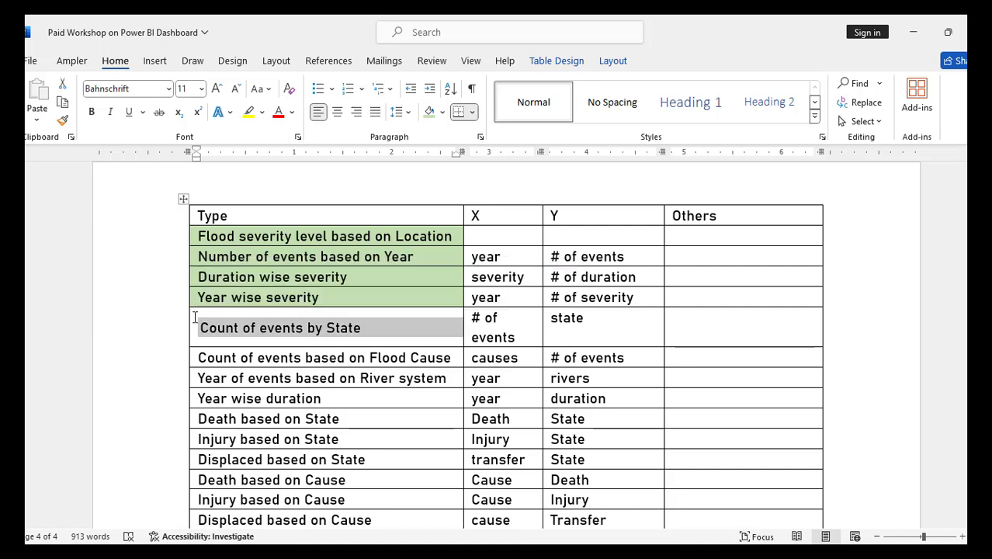
left_click(429, 112)
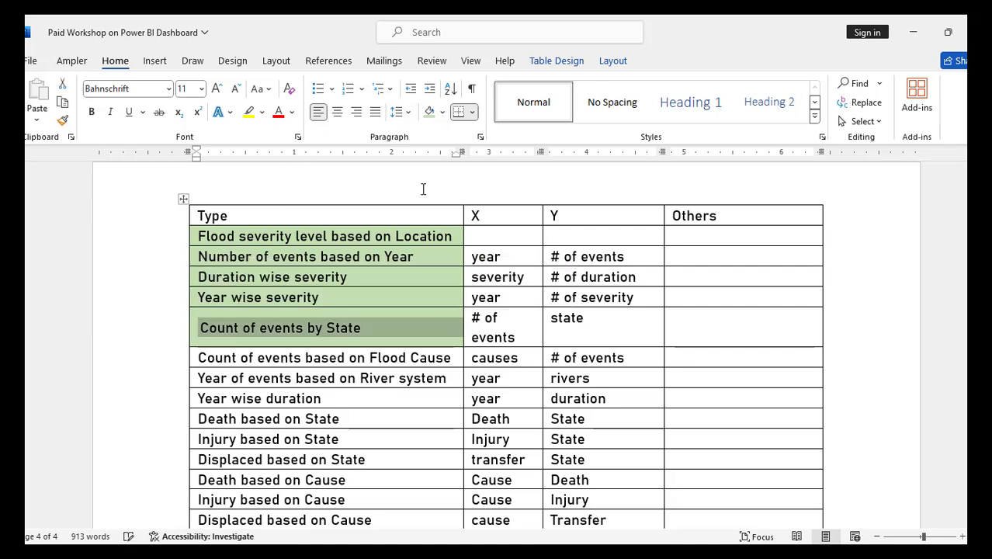
left_click(256, 363)
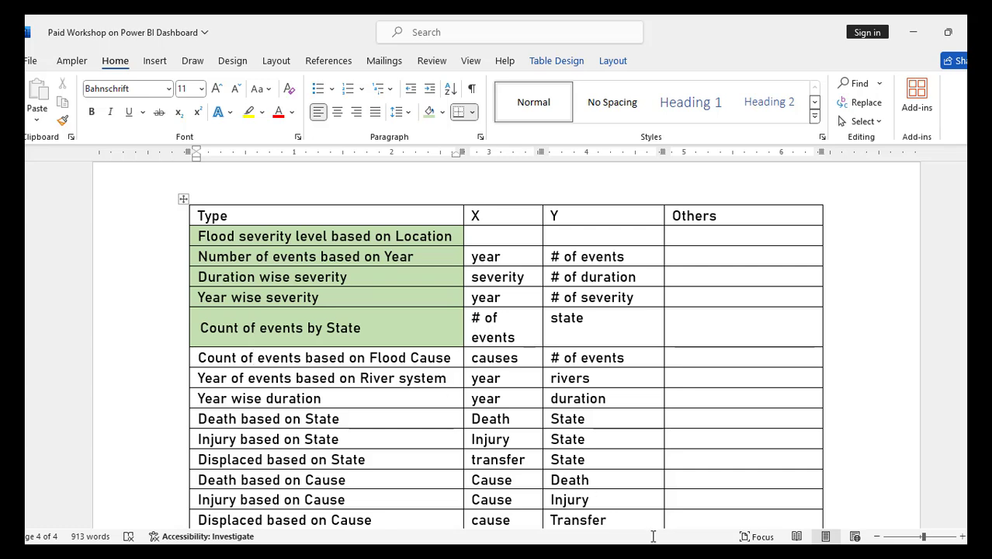
- Switch to Power BI and check the distinct Main Cause values in the flood data table, leaving the column unfiltered
key("alt+Tab")
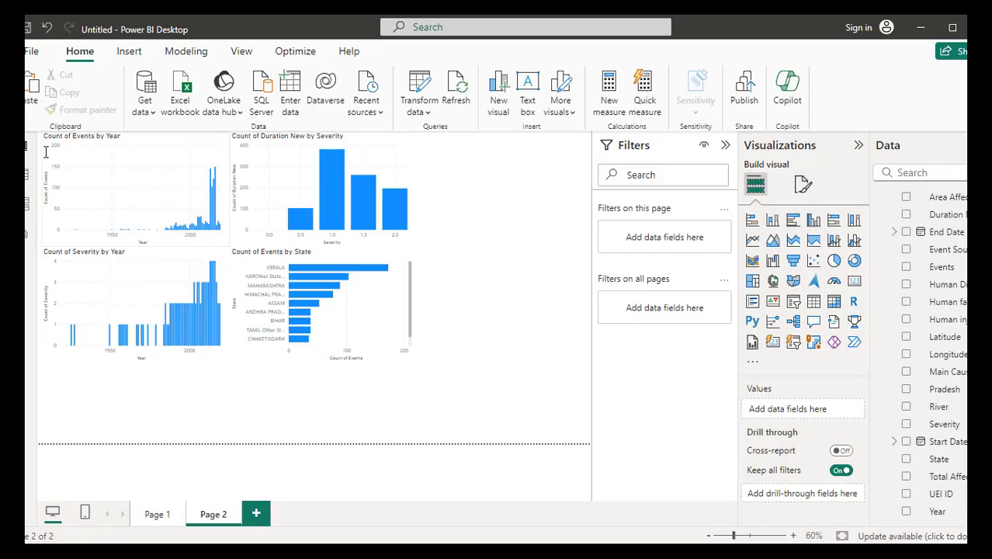
left_click(27, 174)
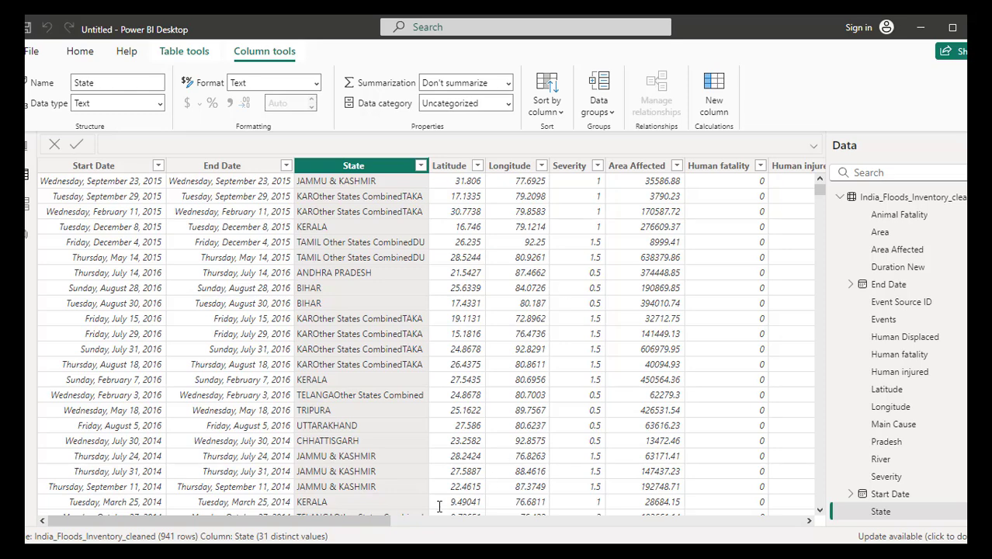
left_click_drag(385, 519, 680, 519)
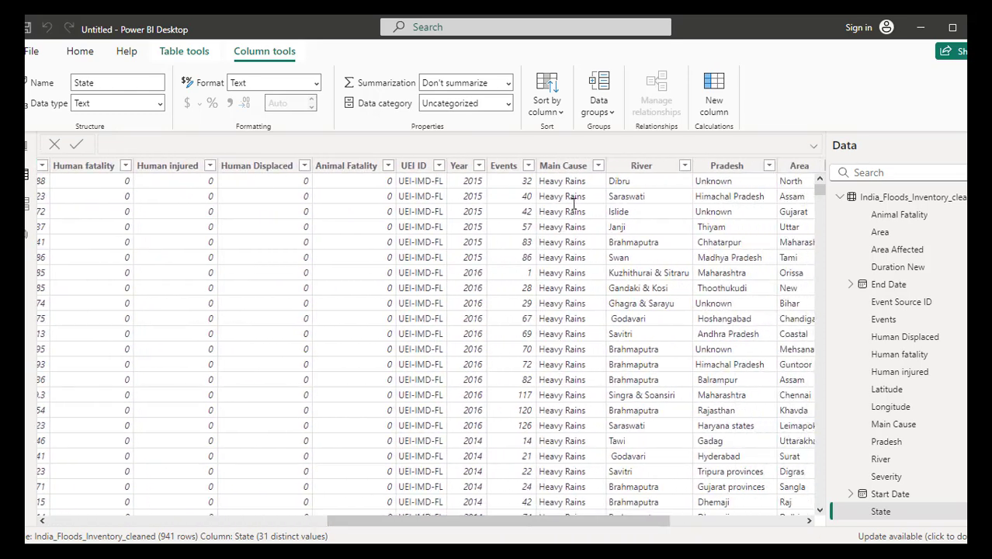
left_click(599, 166)
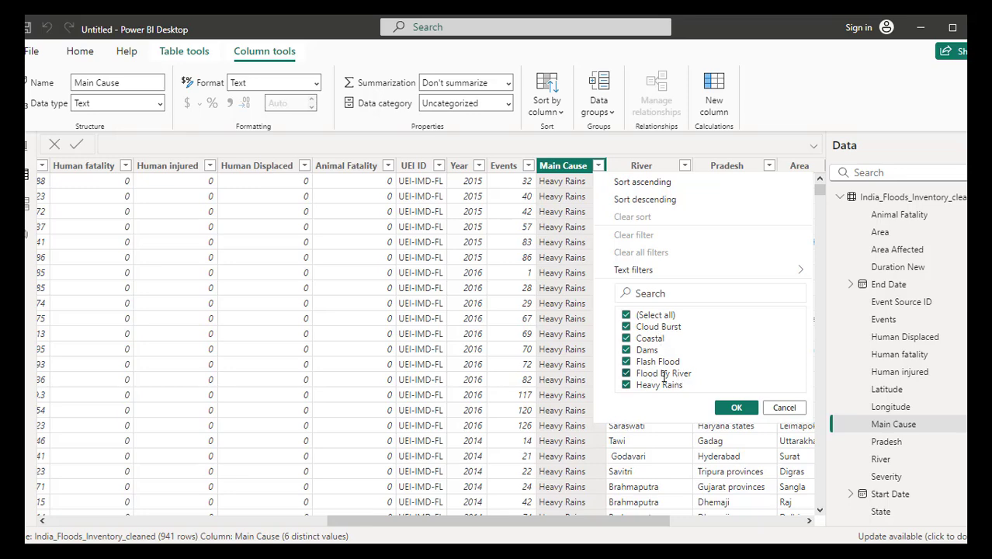
left_click(781, 407)
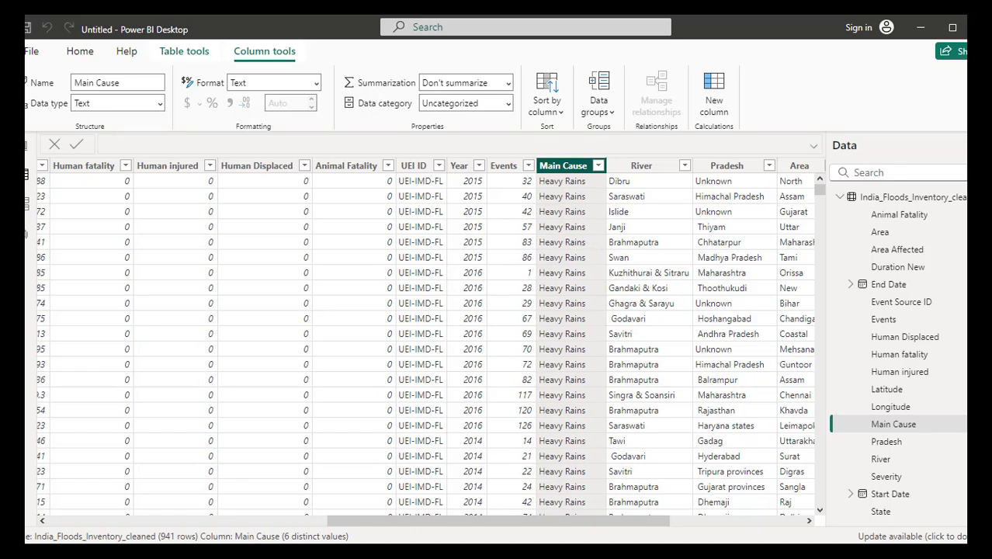
- Check the axis fields listed for "Count of events based on Flood Cause" in the Word checklist, and return to Power BI
key("alt+Tab")
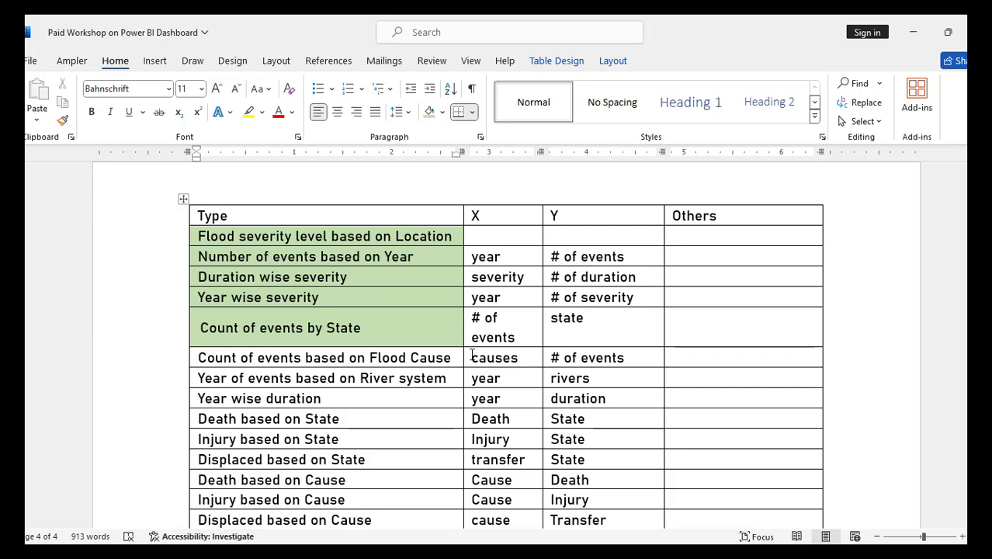
left_click(472, 356)
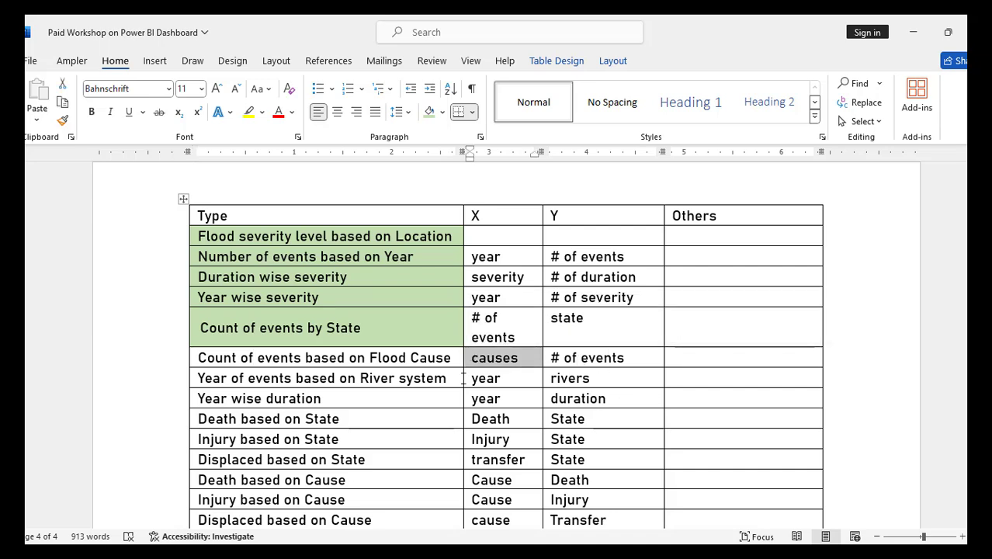
key("alt+Tab")
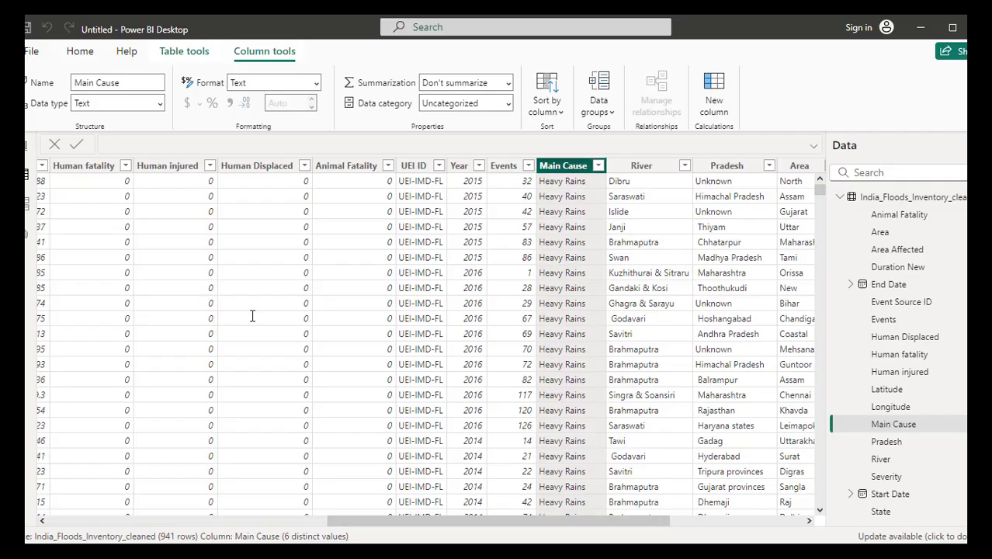
- Add a new report page and paste a copy of Page 2's events-by-state chart onto it
left_click(55, 141)
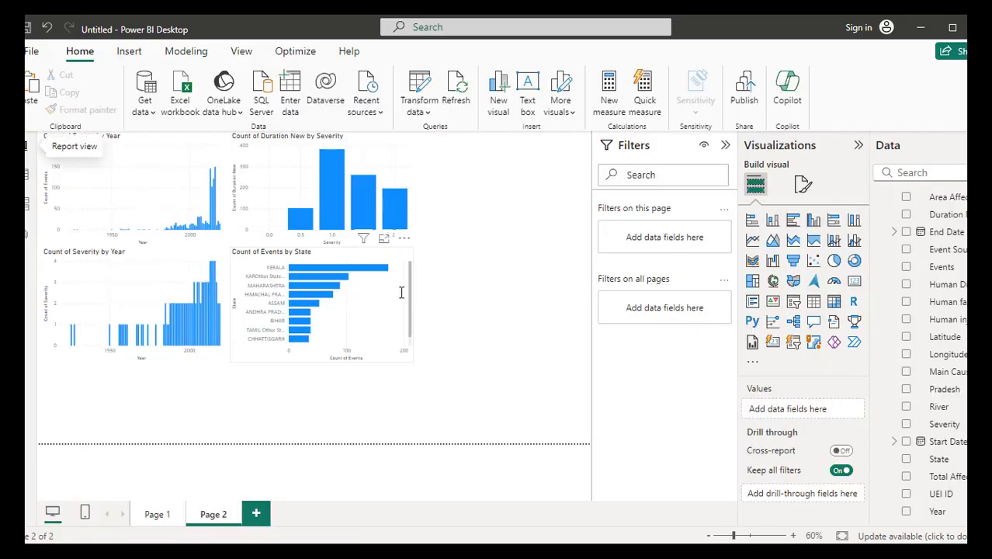
left_click(309, 360)
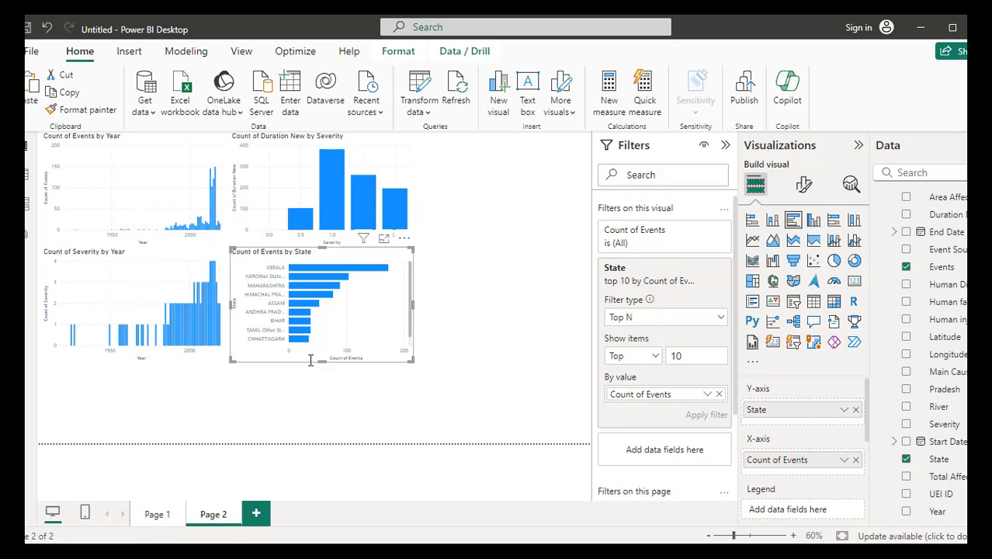
left_click(439, 392)
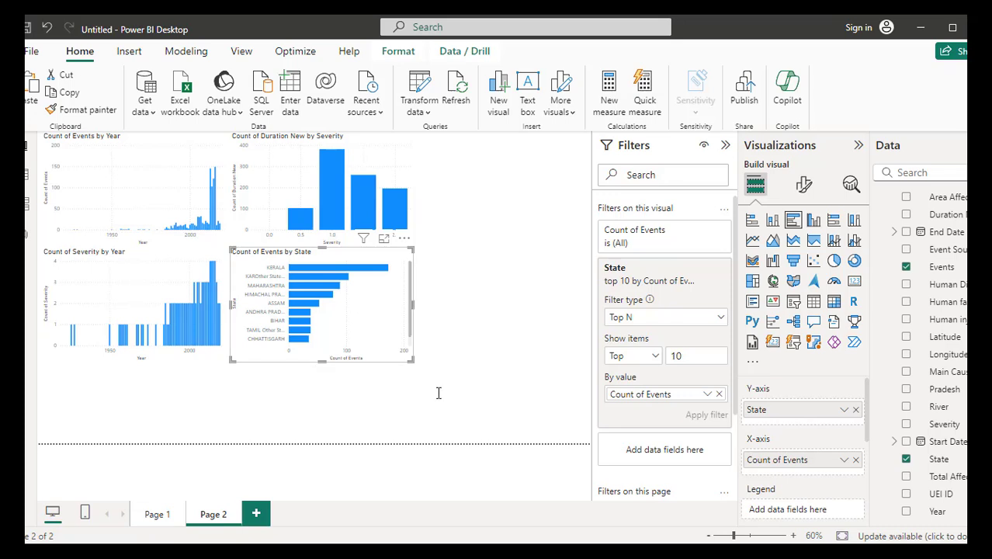
left_click(256, 513)
left_click(219, 515)
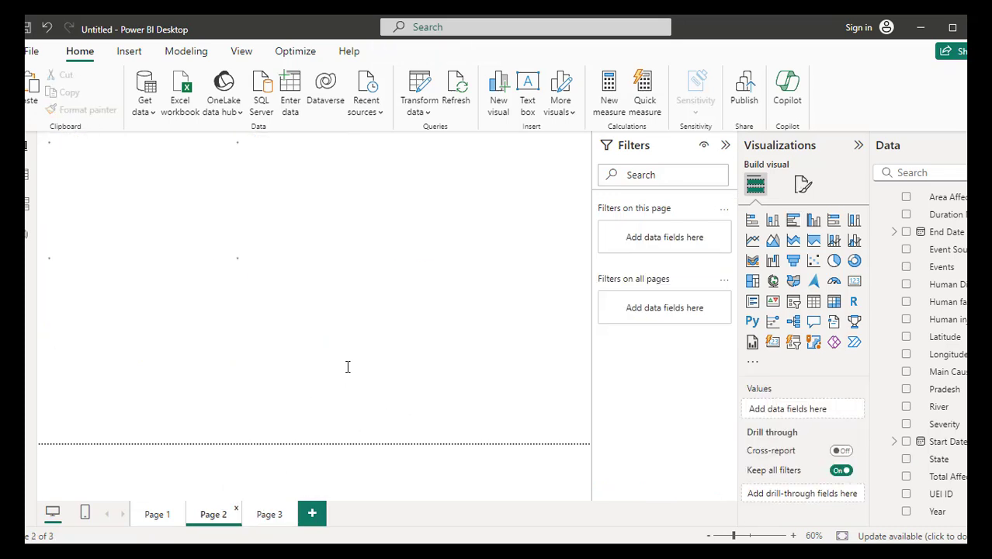
left_click(357, 342)
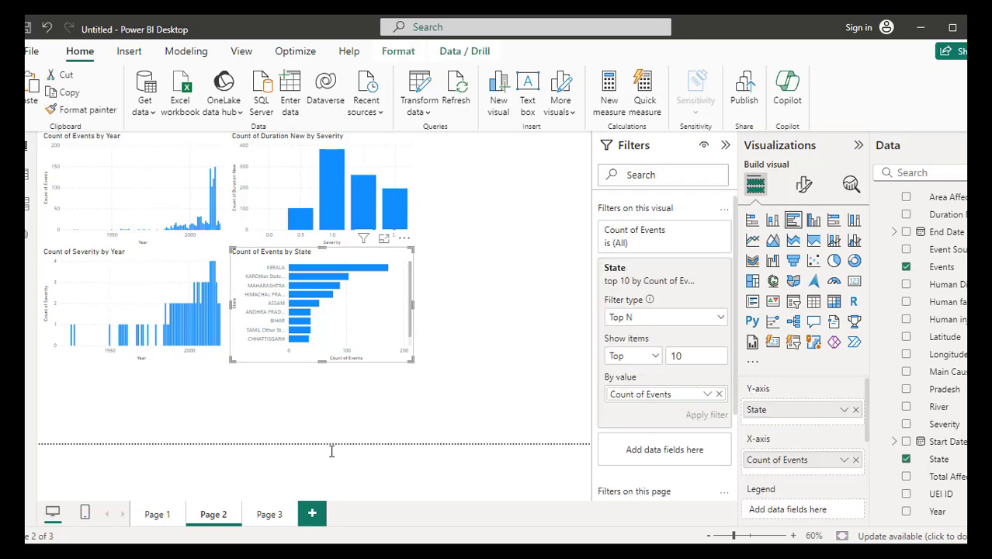
left_click(270, 514)
key("ctrl+v")
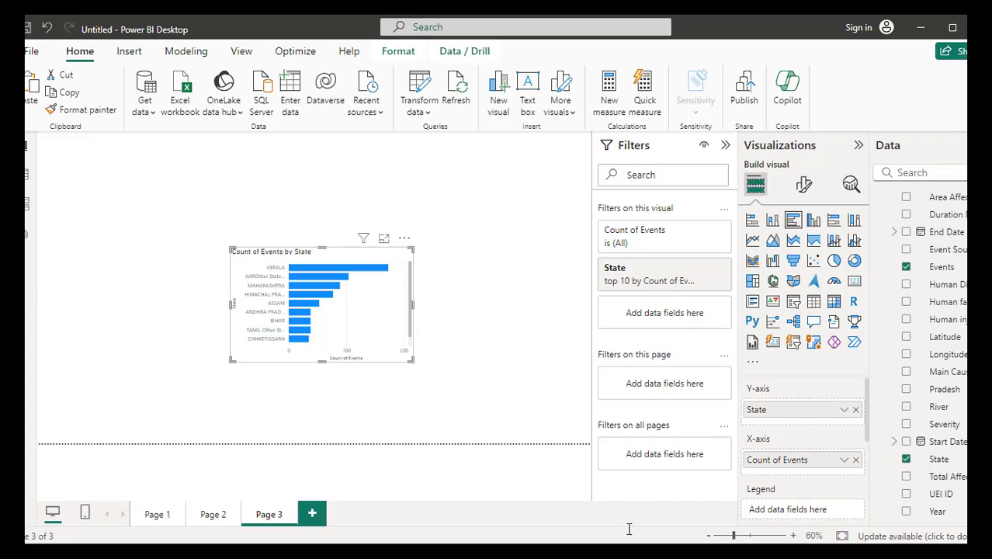
- Replace Count of Events with Main Cause on the X-axis of the copied chart
key("alt+Tab")
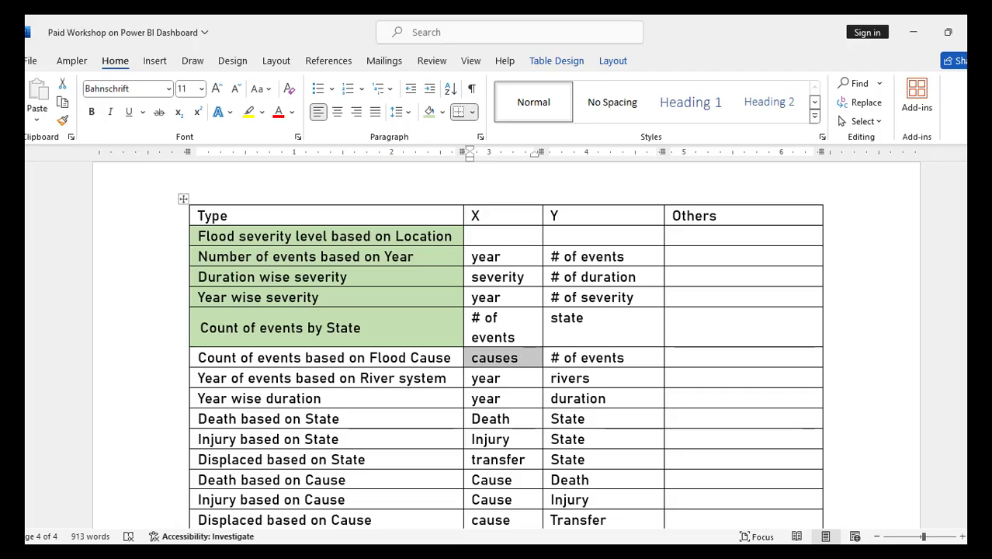
key("alt+Tab")
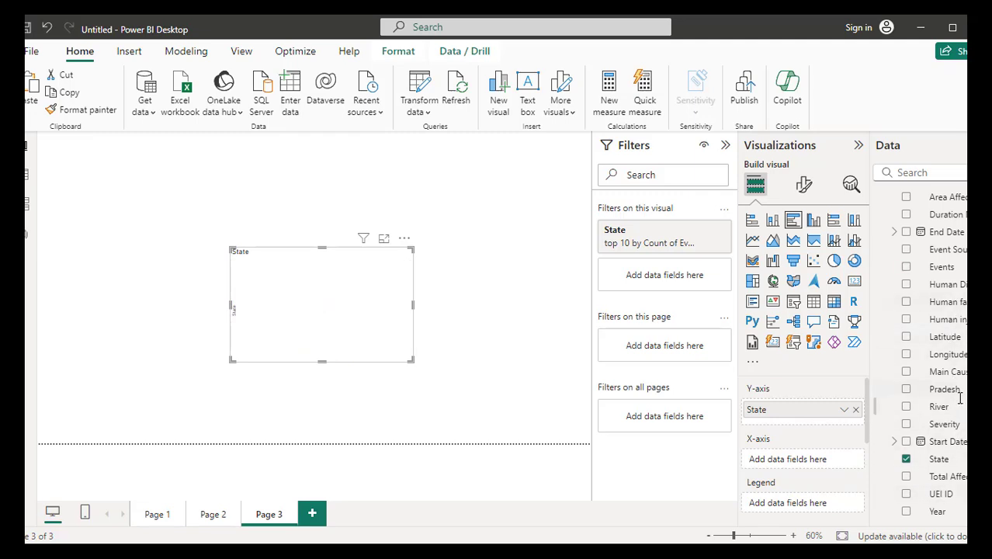
scroll(954, 392, "up", 2)
scroll(954, 393, "down", 2)
scroll(932, 423, "up", 3)
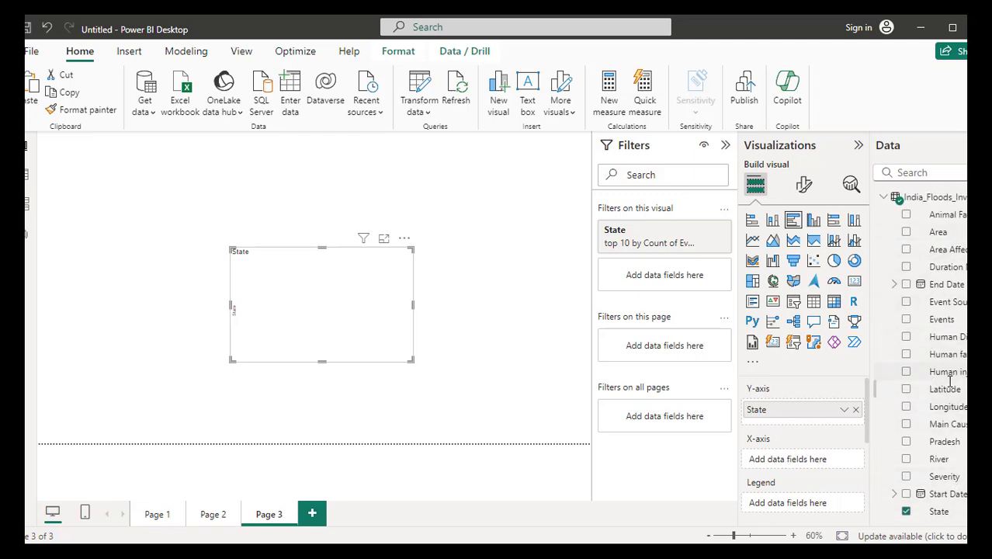
scroll(951, 371, "down", 1)
left_click_drag(951, 371, 808, 464)
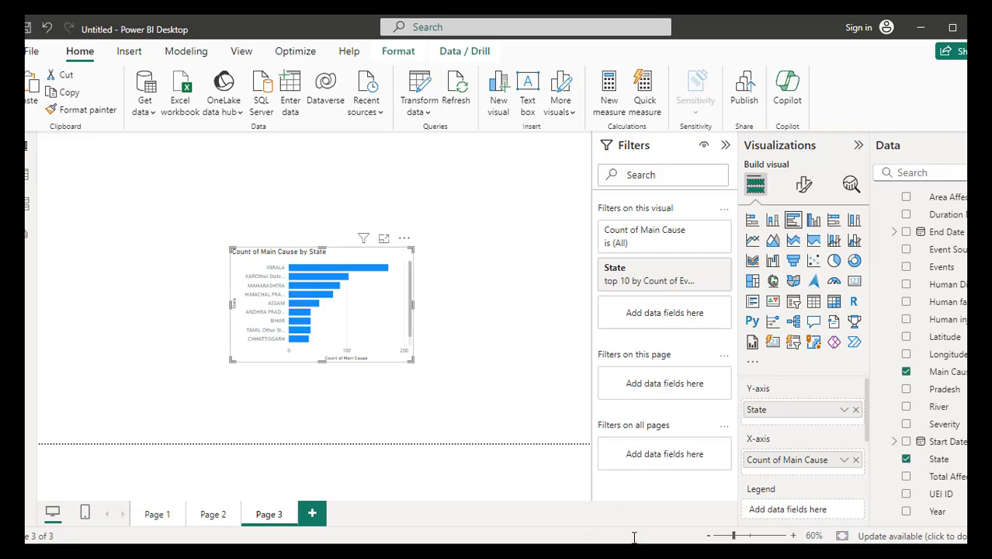
- Recheck the Word checklist and replace State with Events on the chart's Y-axis
key("alt+Tab")
key("alt+Tab")
left_click(855, 408)
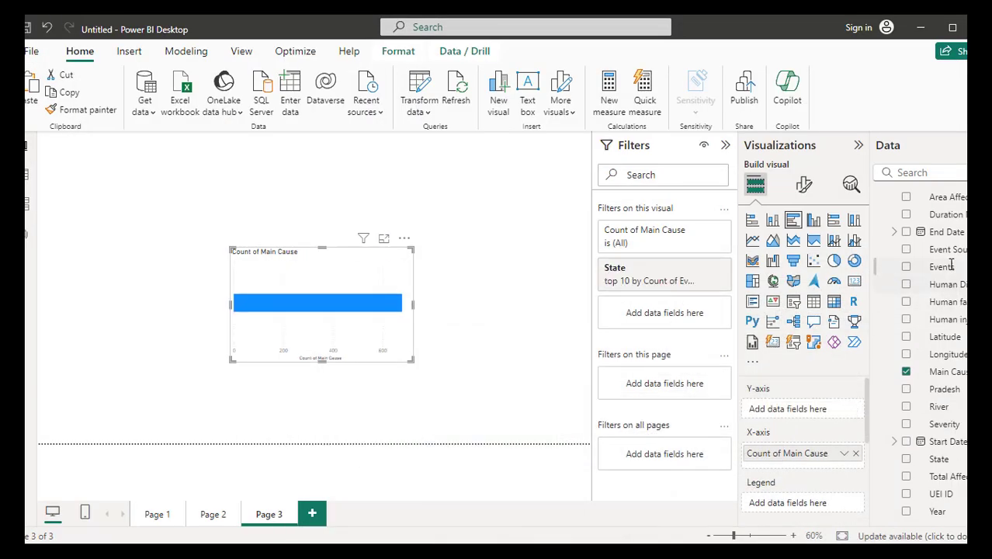
left_click_drag(942, 266, 807, 405)
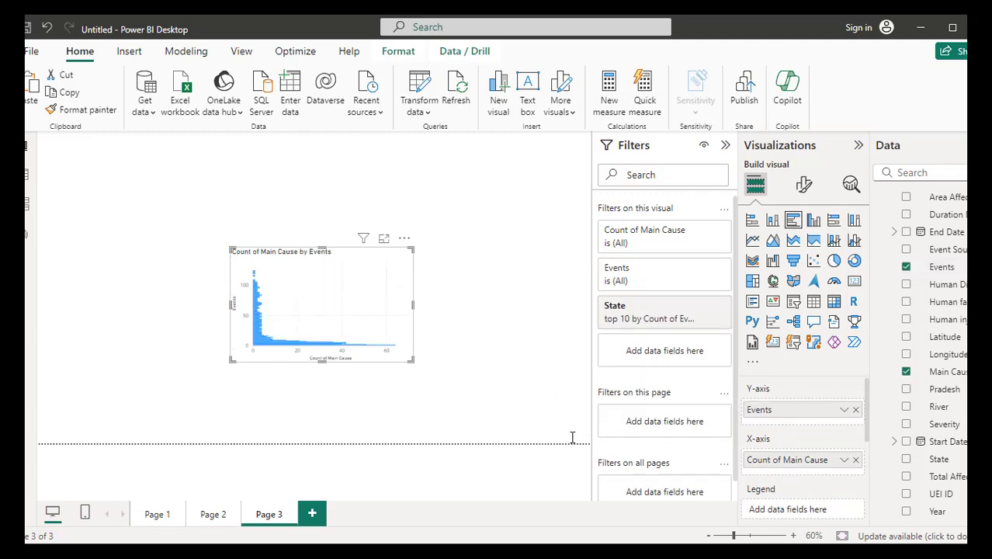
- Try the clustered column and 100% stacked bar types on the chart, and change it to a stacked column chart
left_click(813, 220)
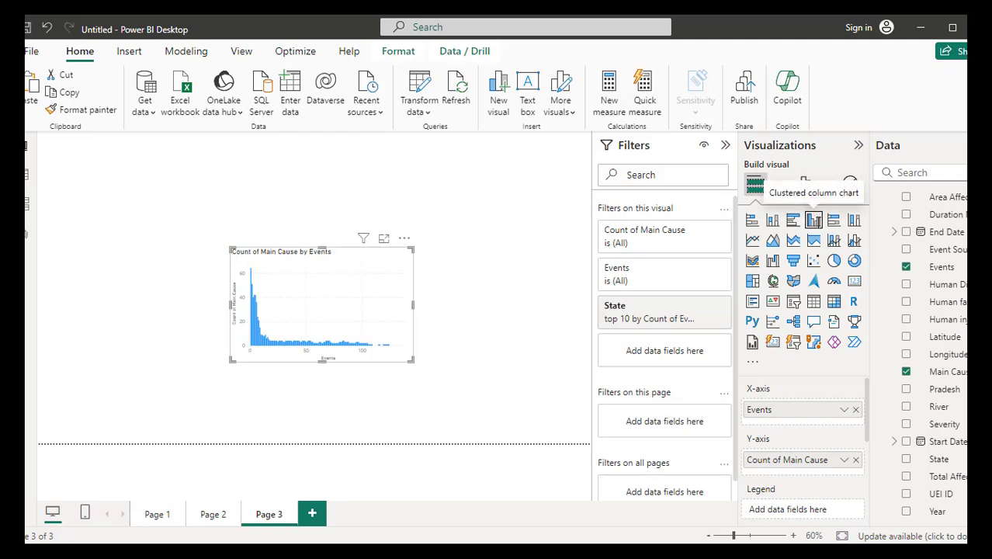
left_click(834, 220)
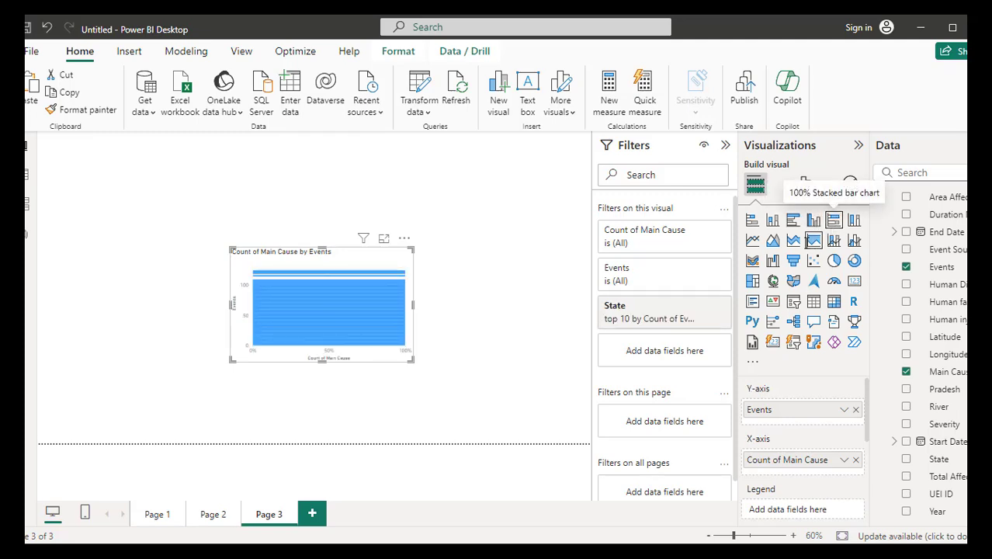
left_click(772, 219)
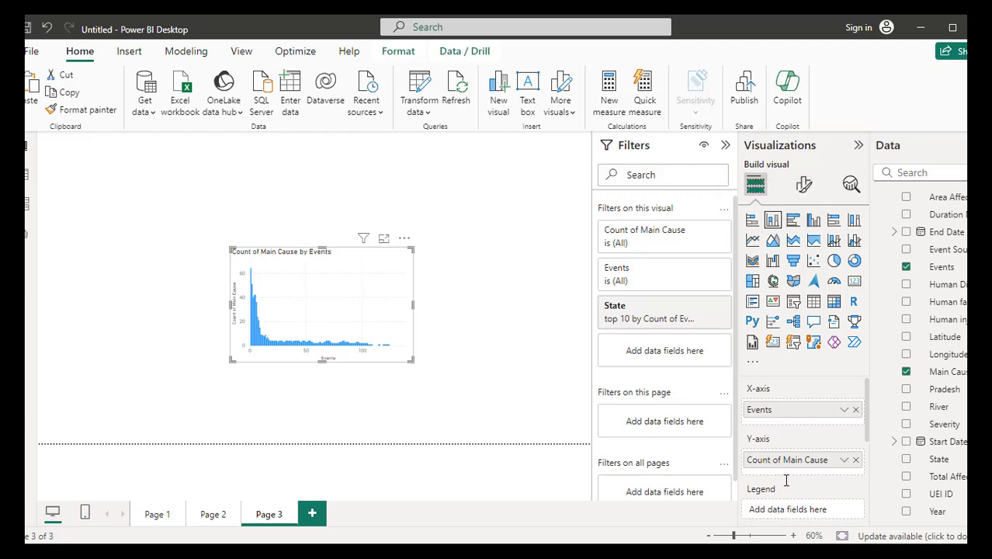
- Put Main Cause on the X-axis and Count of Events on the Y-axis, and enlarge and reposition the chart near the page top
left_click_drag(839, 461, 791, 475)
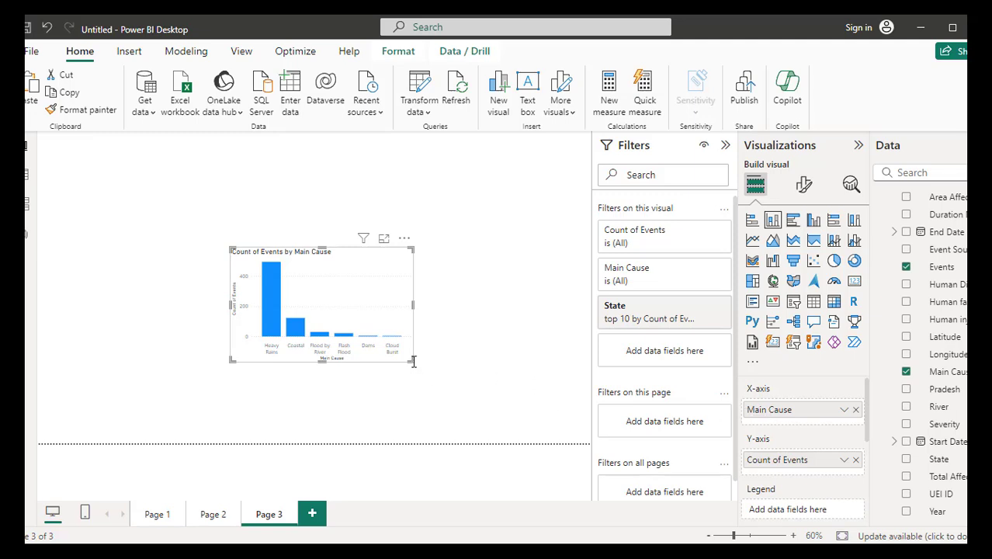
left_click_drag(413, 362, 553, 439)
left_click_drag(423, 257, 354, 156)
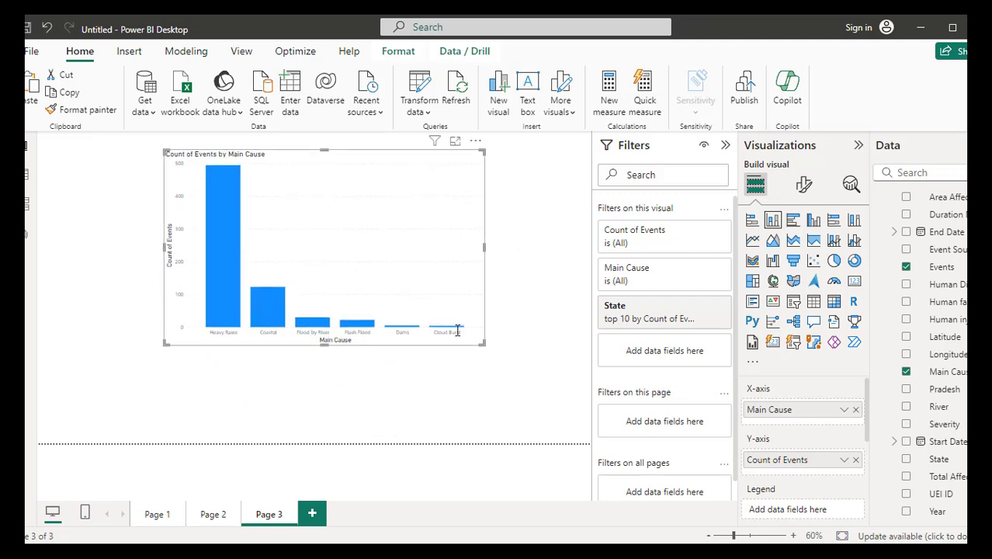
- Examine the Heavy Rains and Coastal bars in the enlarged view of the events-by-main-cause chart
left_click(455, 141)
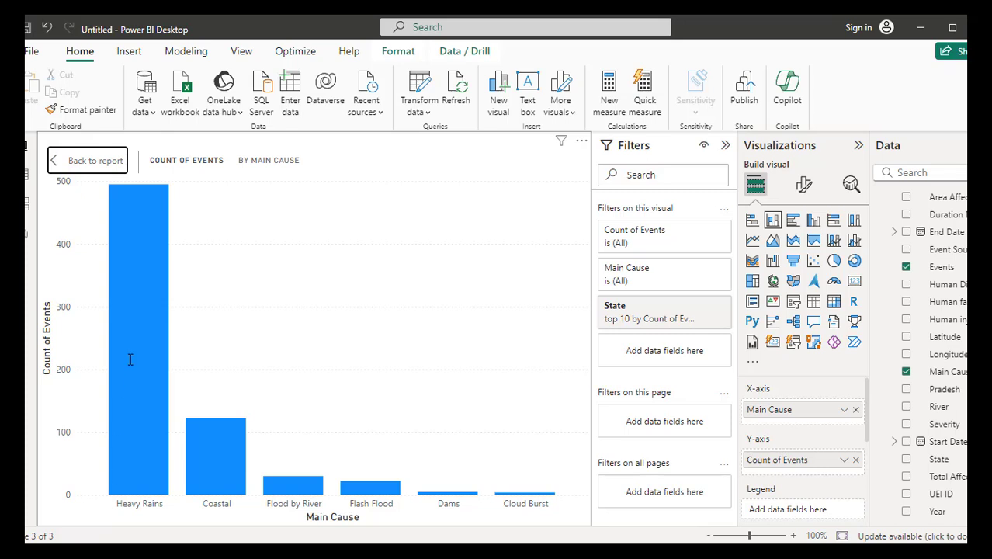
mouse_move(135, 207)
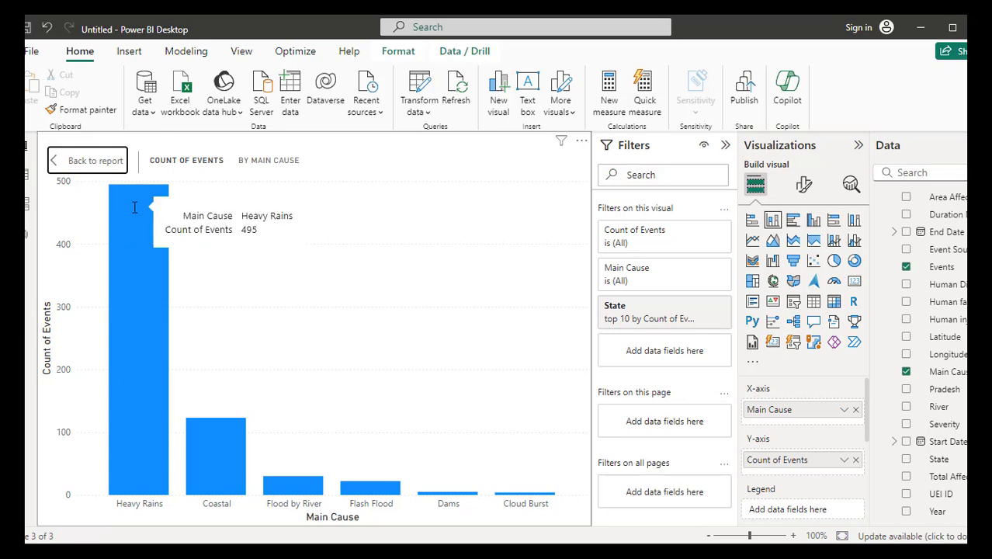
mouse_move(201, 419)
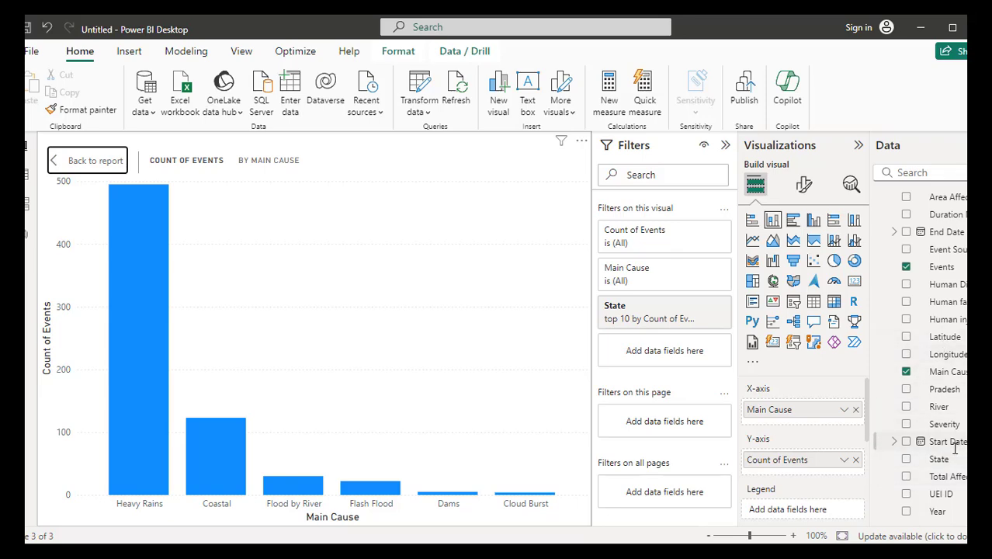
- Switch to Excel to look through the India_Floods_Inventory_cleaned rows, and return to Power BI
left_click(442, 555)
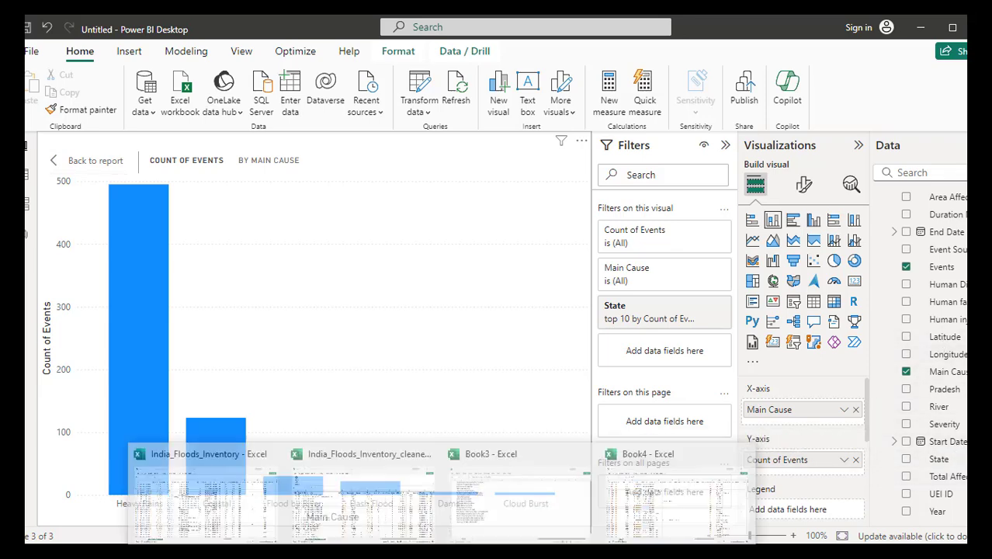
left_click(365, 481)
scroll(465, 342, "down", 10)
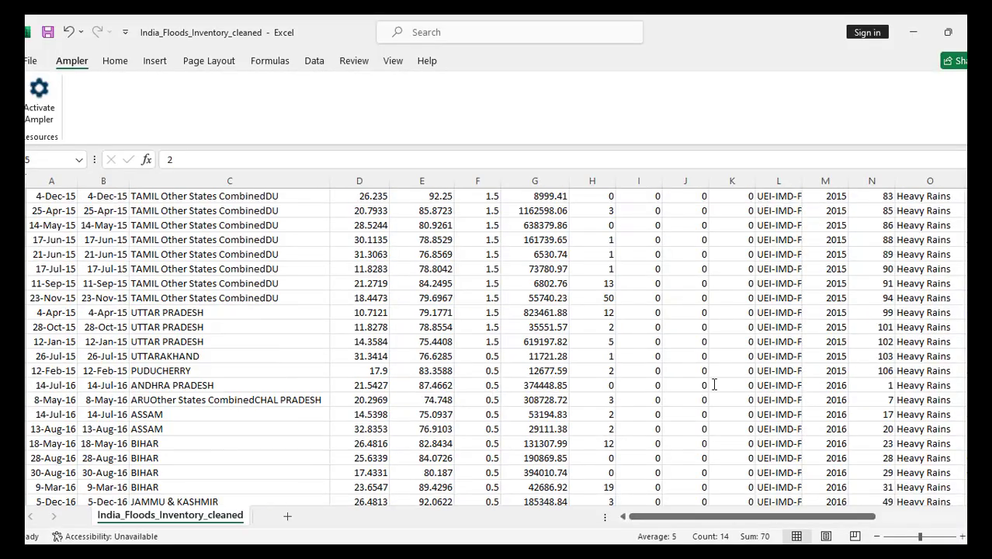
left_click(609, 553)
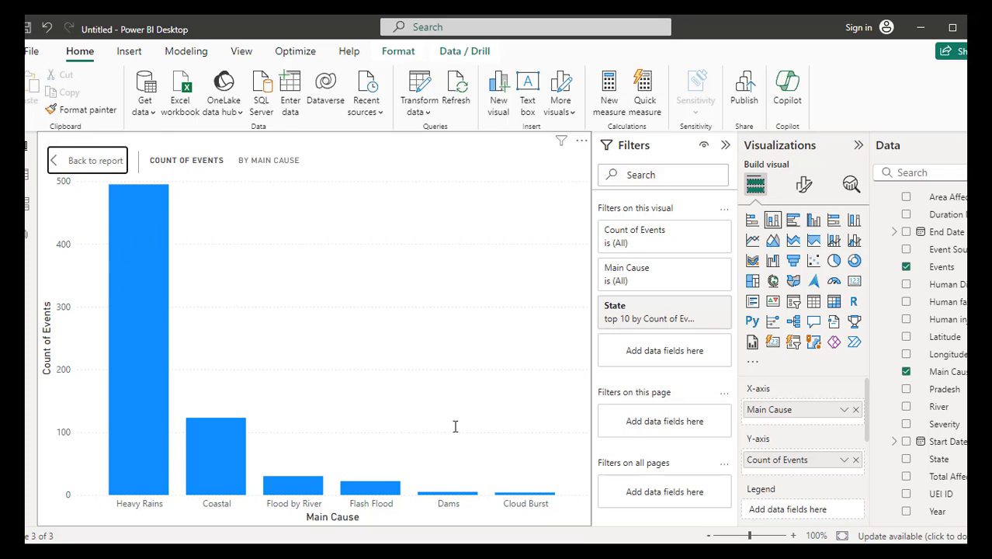
- Return from the enlarged chart to the report page, deselect the chart and inspect its Heavy Rains bar
left_click(74, 165)
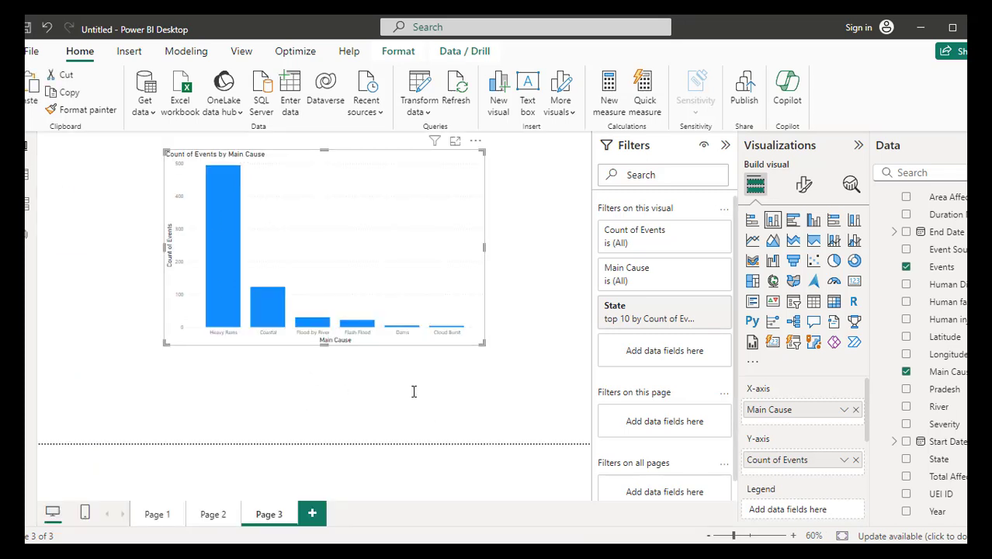
left_click(413, 390)
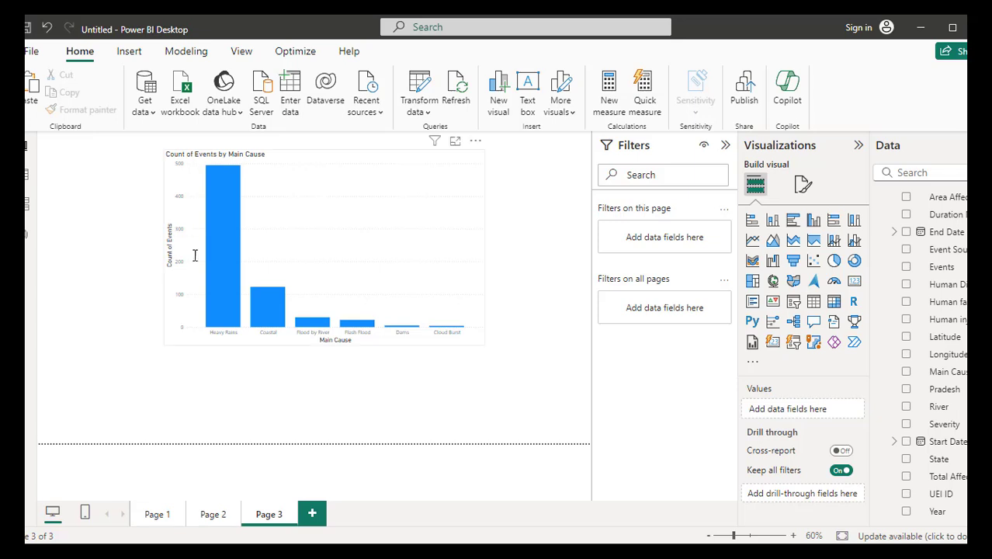
mouse_move(232, 258)
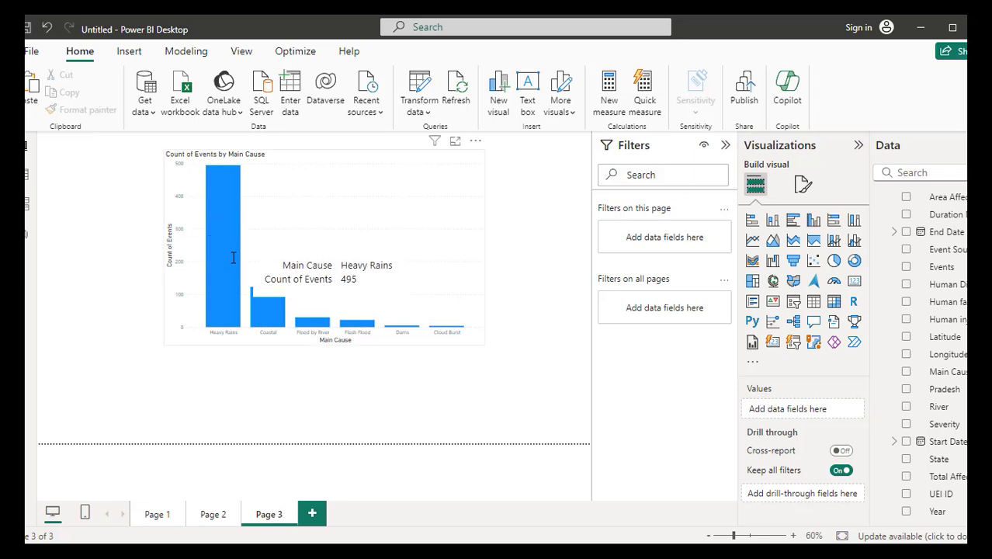
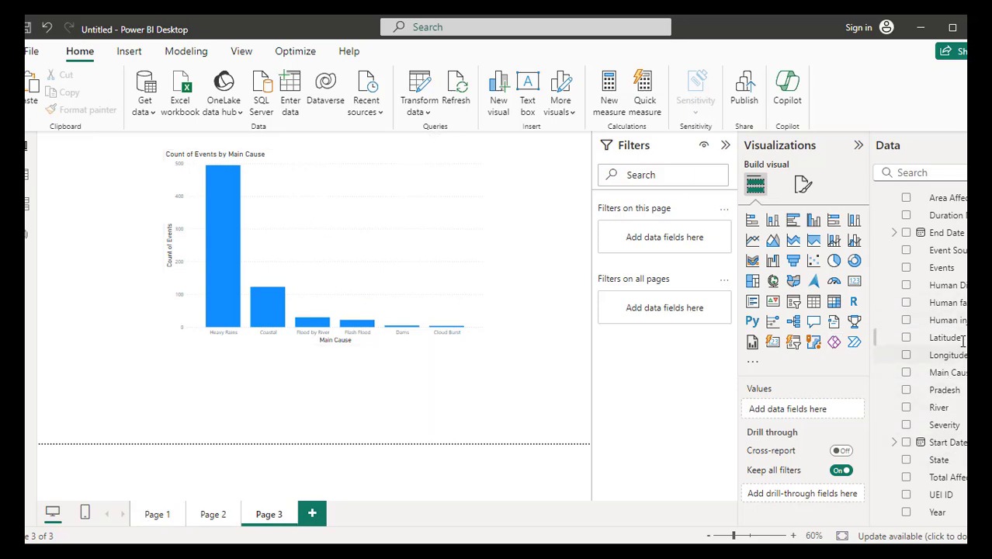
- Look over the charts on Page 2, and switch to Word to read through the remaining chart types in the checklist
scroll(947, 326, "up", 2)
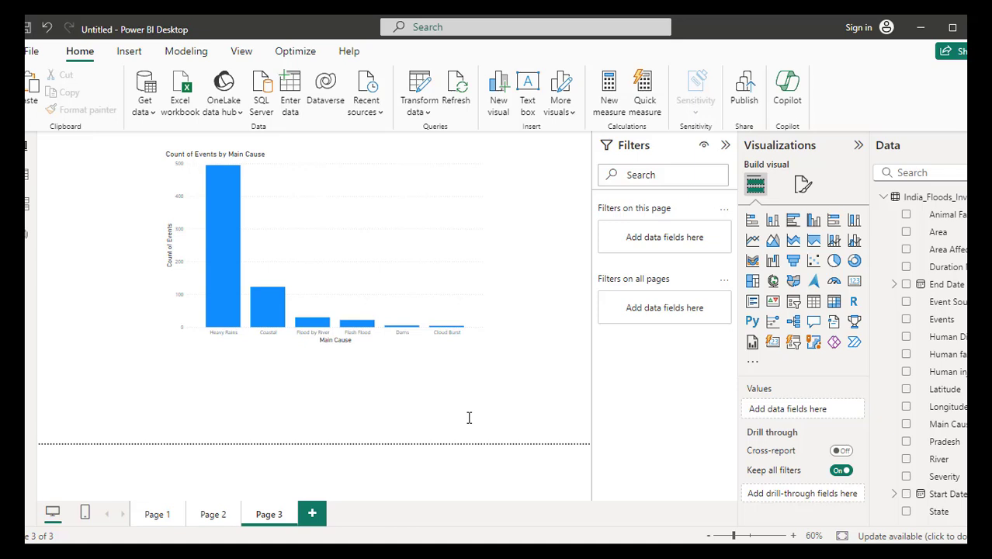
left_click(215, 512)
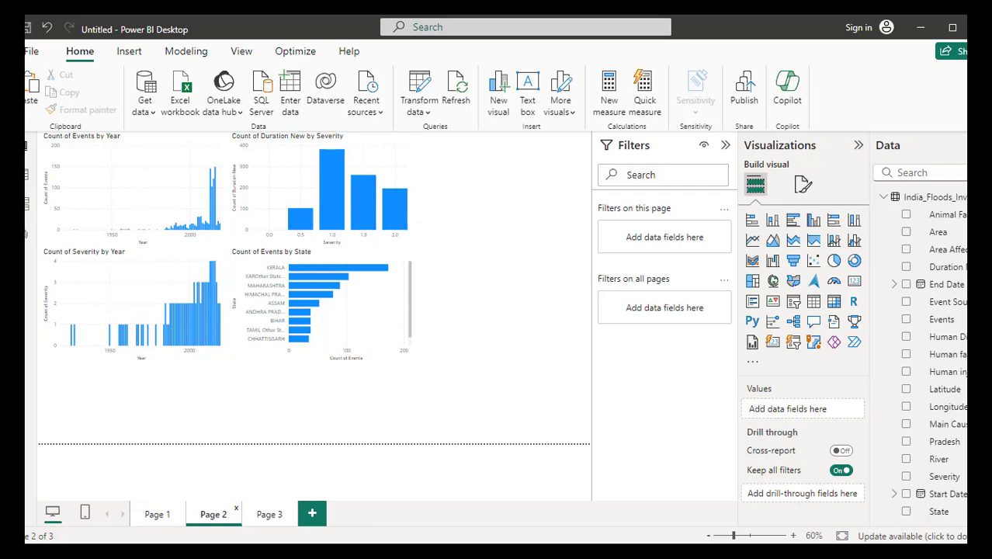
key("alt+Tab")
scroll(367, 374, "down", 2)
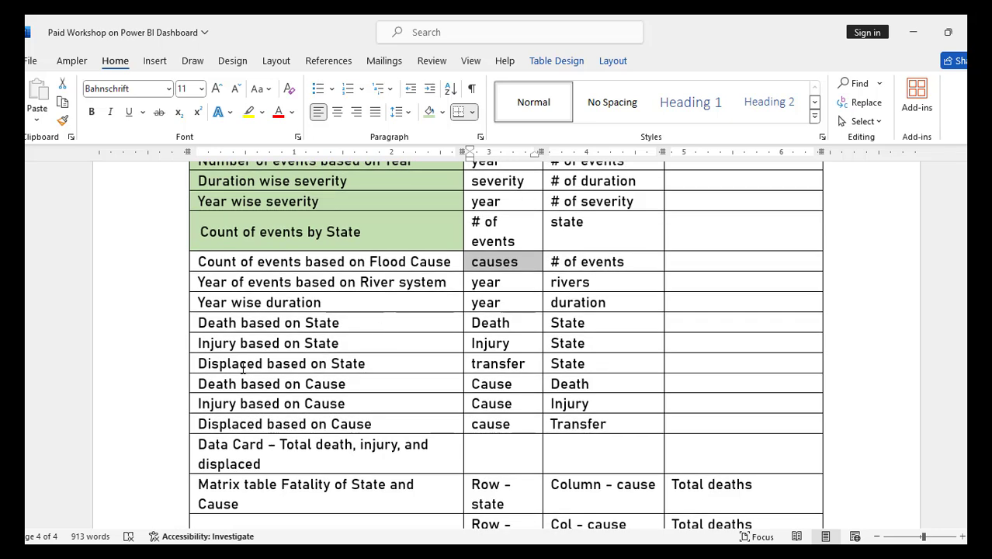
left_click(479, 264)
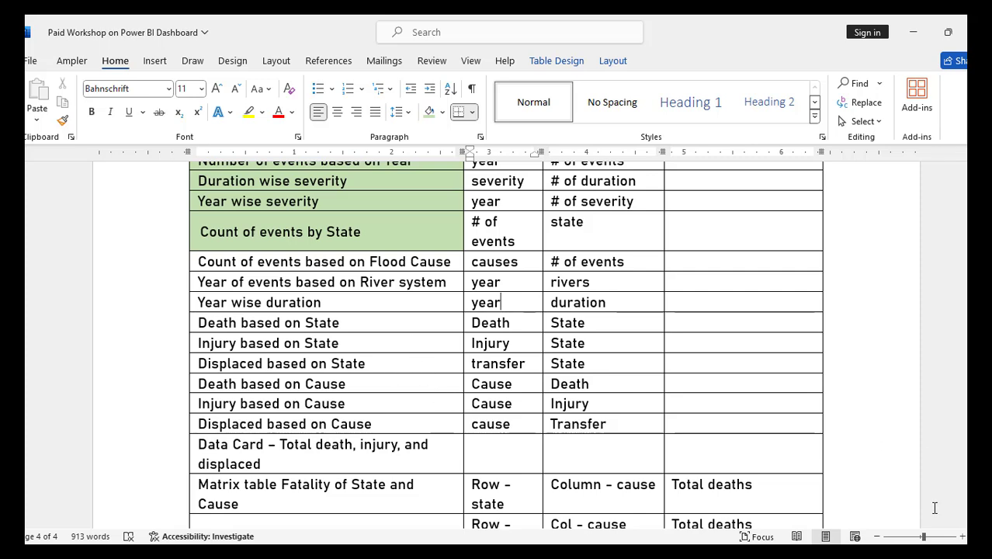
scroll(466, 394, "down", 1)
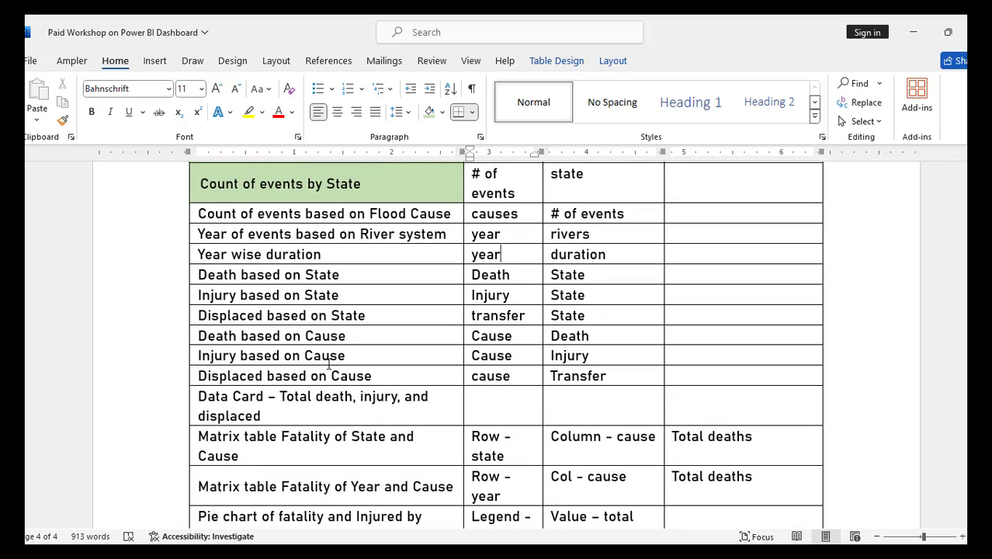
scroll(434, 365, "up", 1)
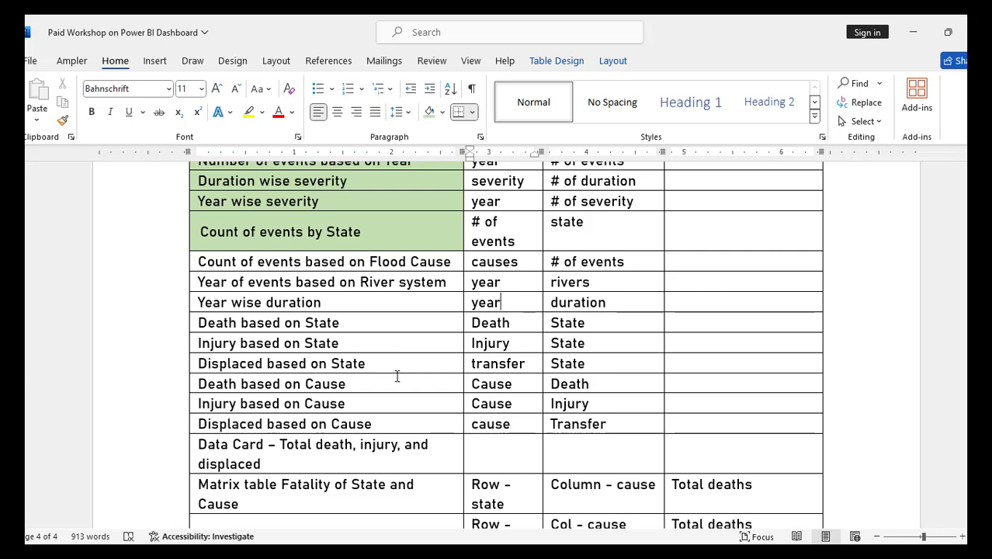
scroll(397, 377, "down", 1)
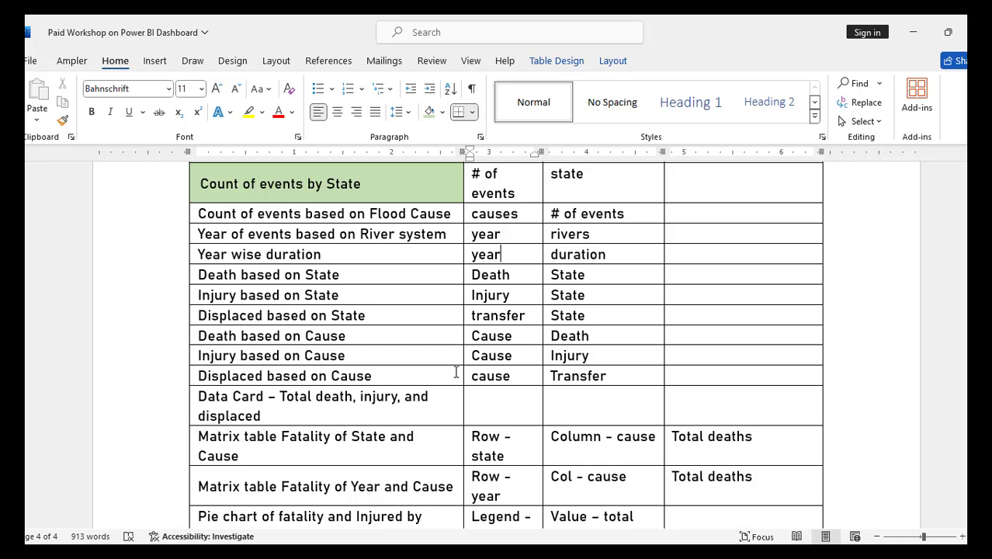
scroll(457, 374, "up", 3)
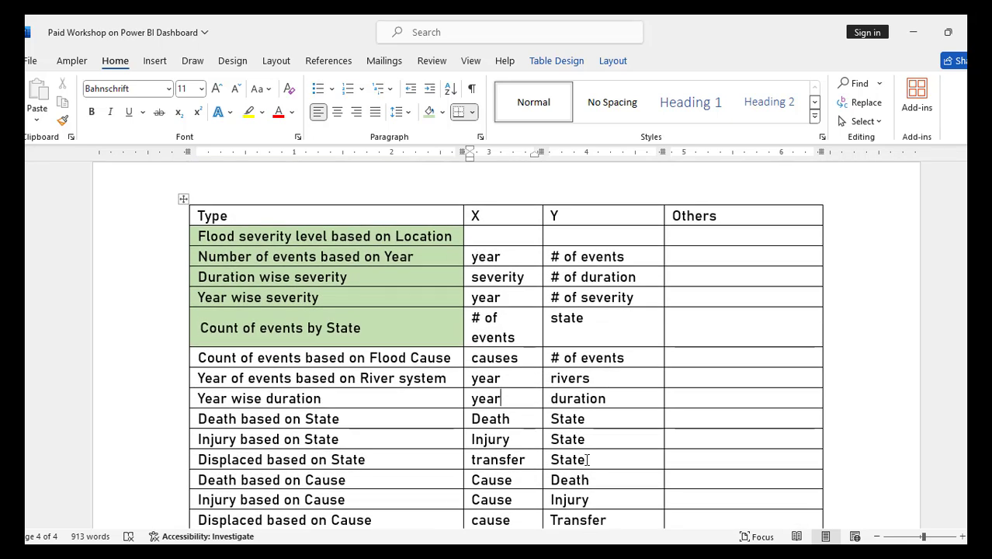
scroll(481, 396, "down", 1)
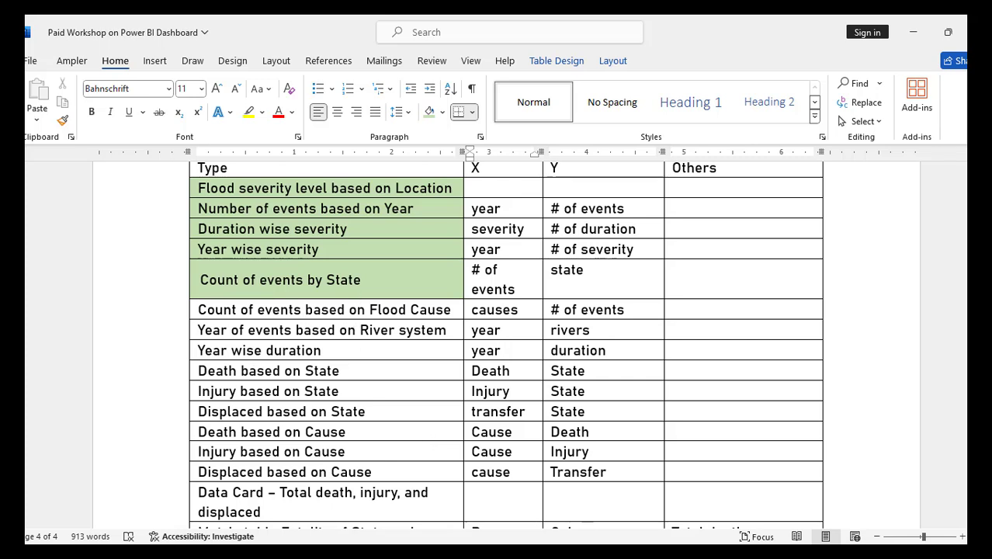
- Return to Power BI, shrink the events-by-main-cause chart on Page 3 and move it into the page's upper-left corner
left_click(489, 552)
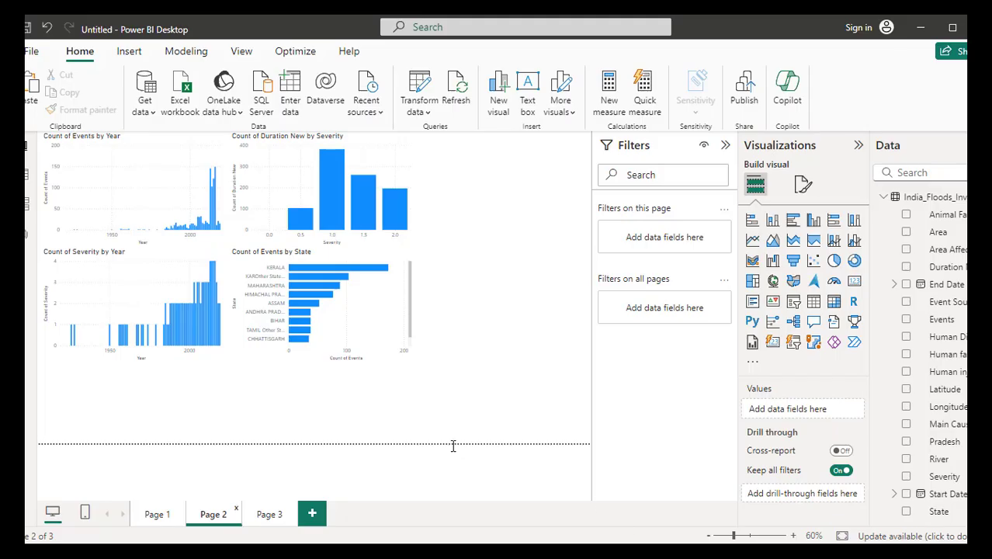
left_click(252, 265)
left_click(266, 514)
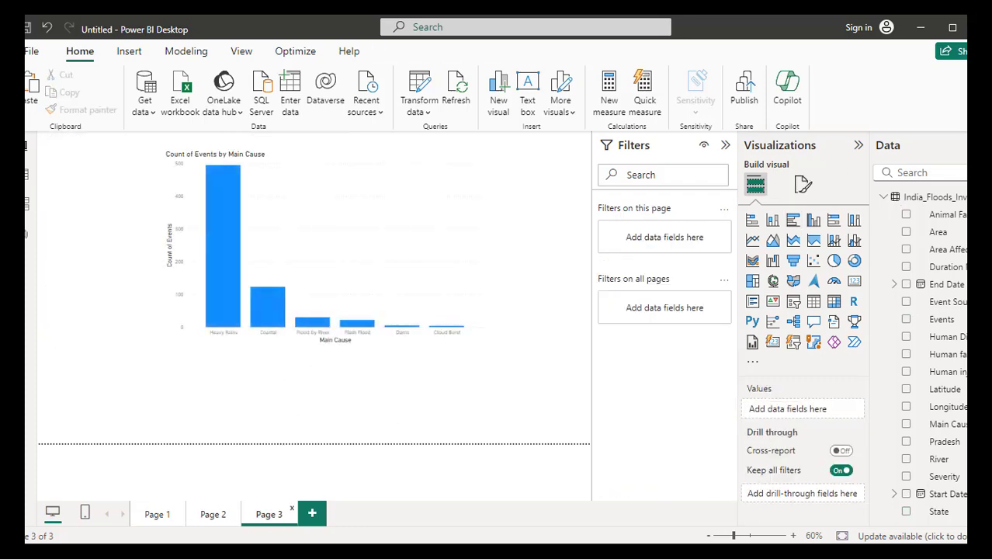
left_click(299, 169)
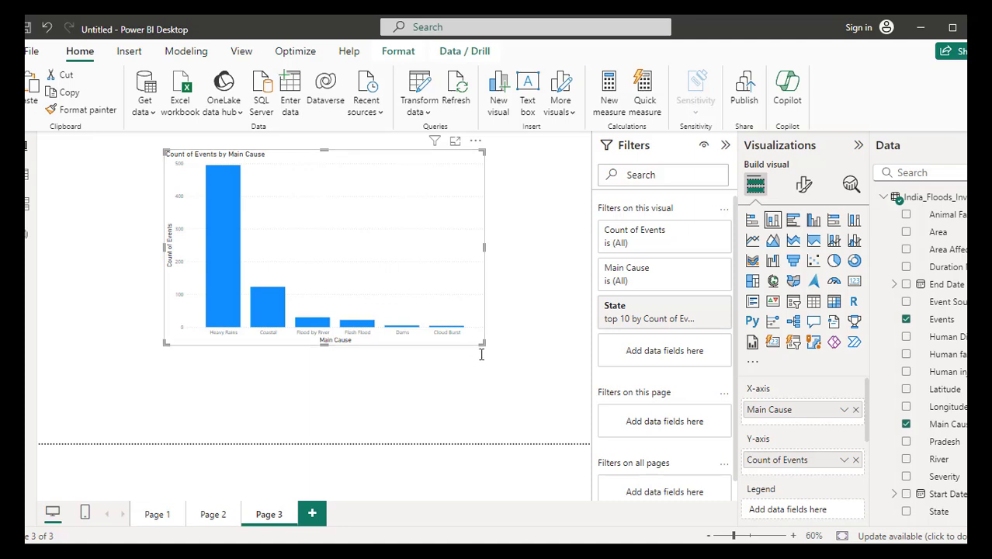
left_click_drag(486, 342, 292, 287)
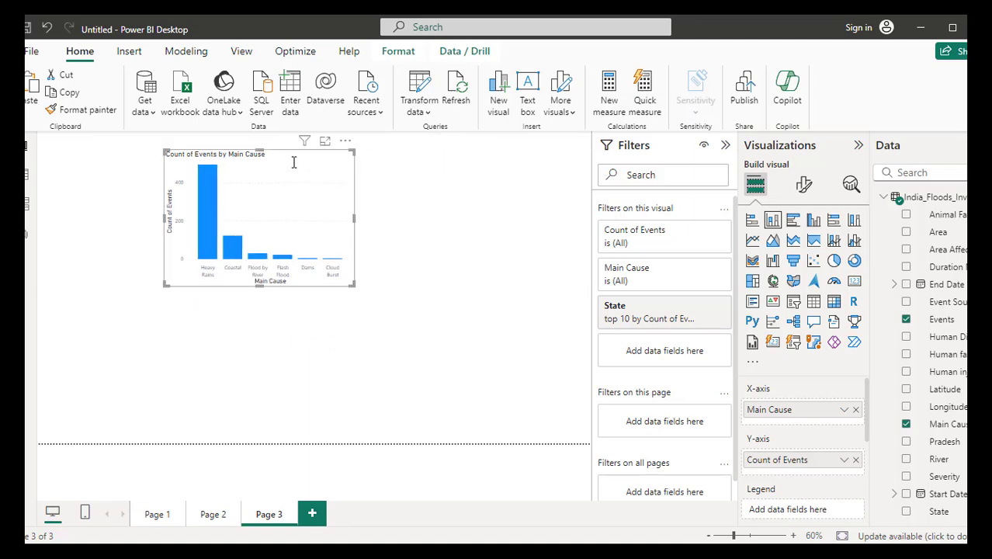
left_click_drag(293, 160, 164, 149)
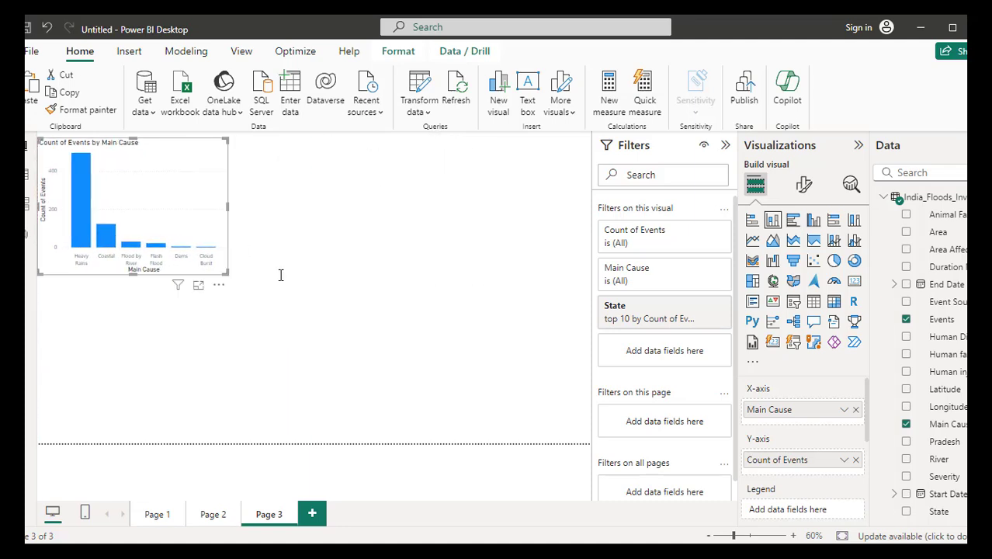
- Switch to the Word checklist and shade the Count of events based on Flood Cause cell green
left_click(466, 553)
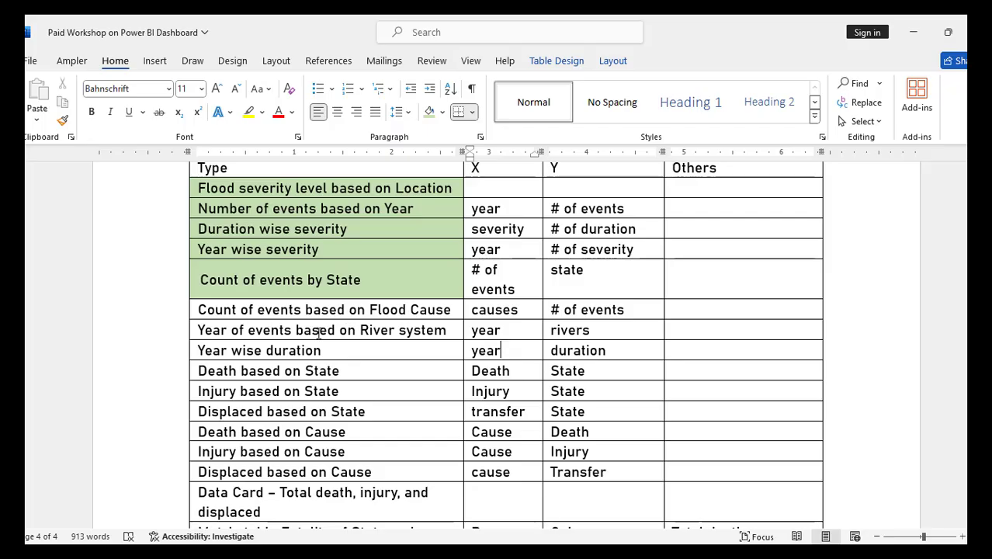
left_click(194, 308)
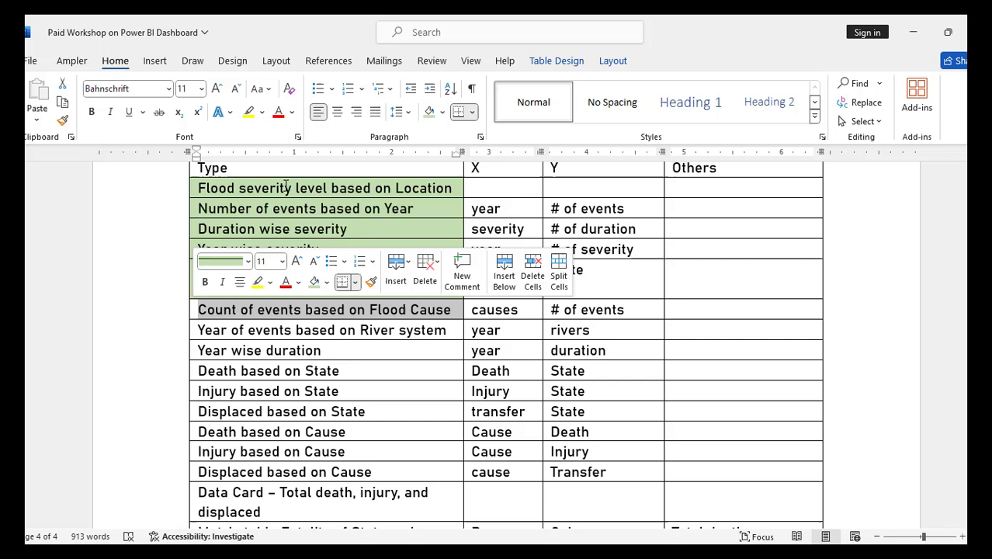
left_click(428, 112)
left_click(278, 328)
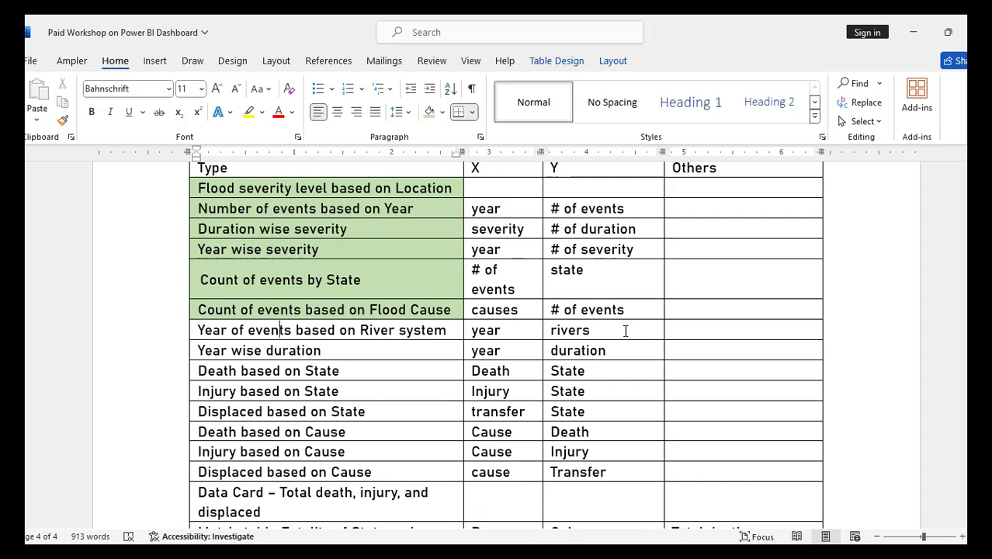
- Return to Power BI, duplicate the events-by-main-cause chart and place the copy directly to the right of the original
key("alt+Tab")
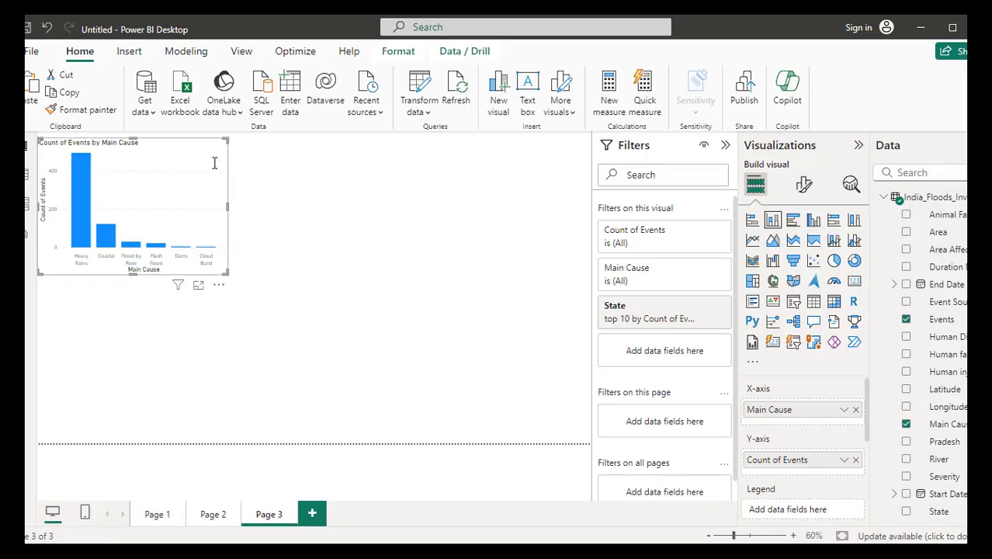
key("ctrl+v")
left_click_drag(174, 161, 361, 156)
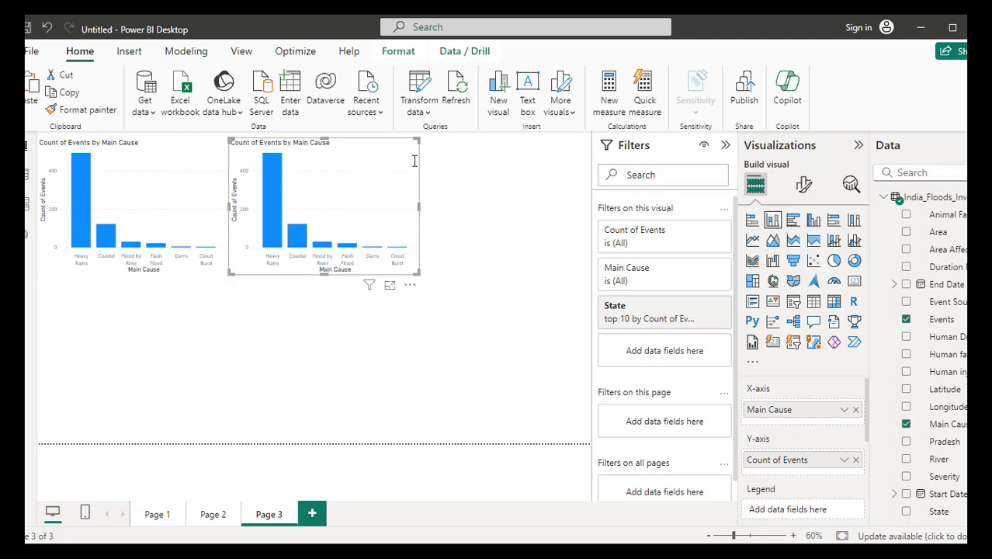
- Replace Main Cause with Year on the copied chart's X-axis, check the Word checklist, and re-add Count of Events on the Y-axis
left_click(856, 409)
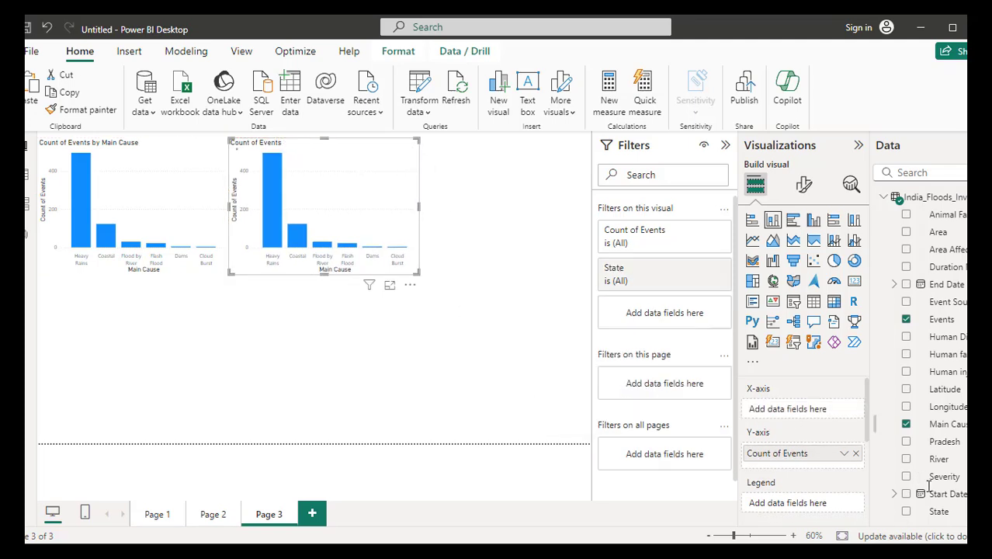
scroll(960, 476, "down", 2)
left_click_drag(939, 511, 807, 412)
left_click(855, 460)
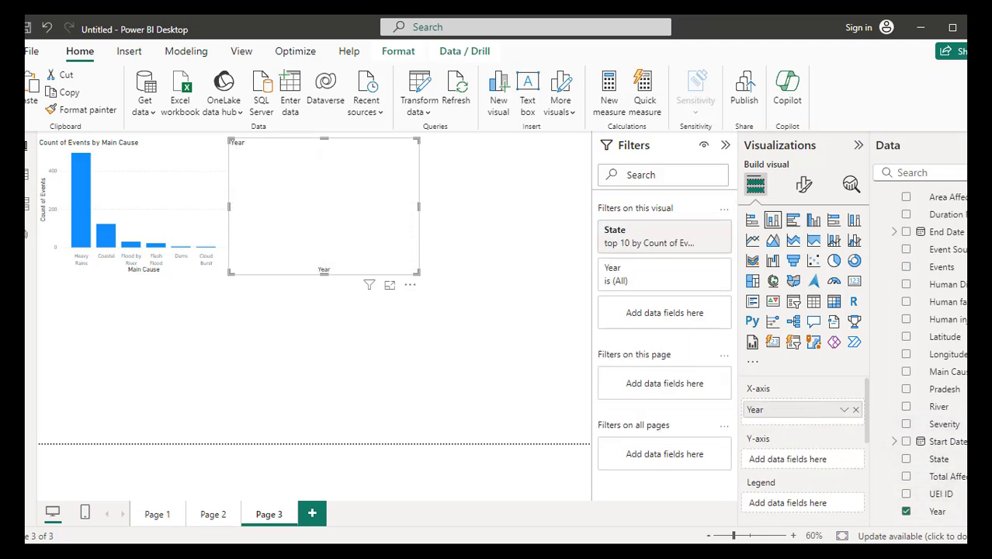
key("alt+Tab")
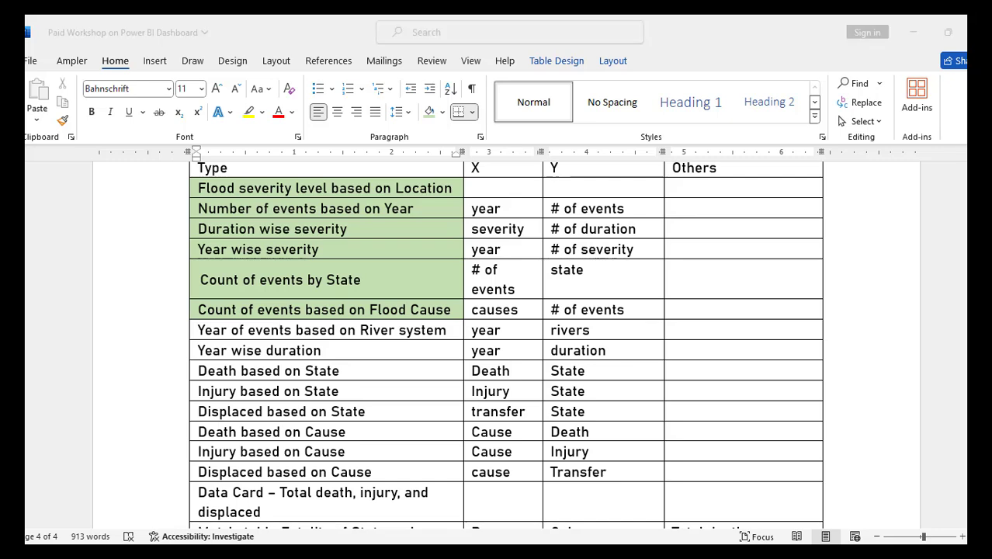
key("alt+Tab")
left_click_drag(932, 267, 812, 459)
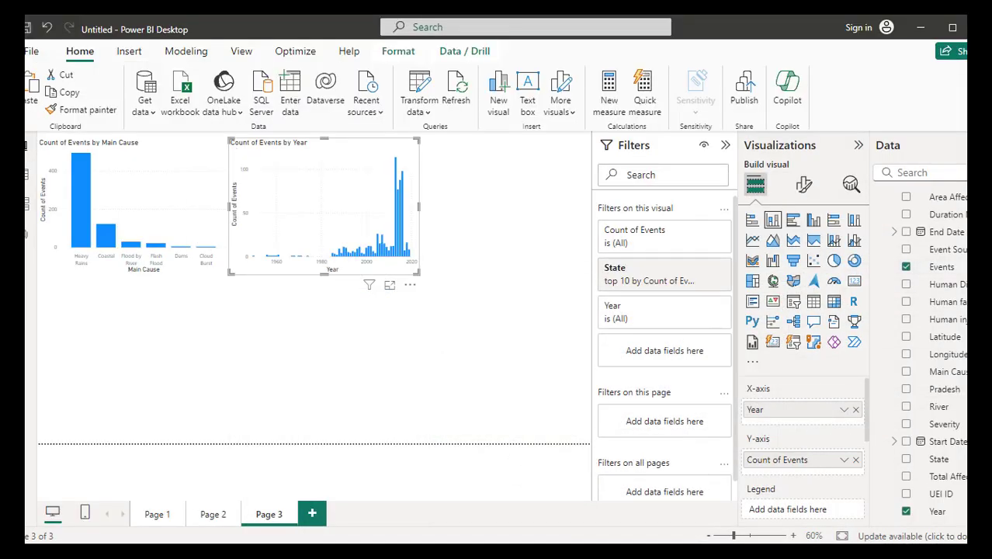
- Recheck the Word checklist and replace Count of Events with Count of River on the copied chart's Y-axis
key("alt+Tab")
key("alt+Tab")
left_click(855, 460)
left_click_drag(938, 401, 830, 458)
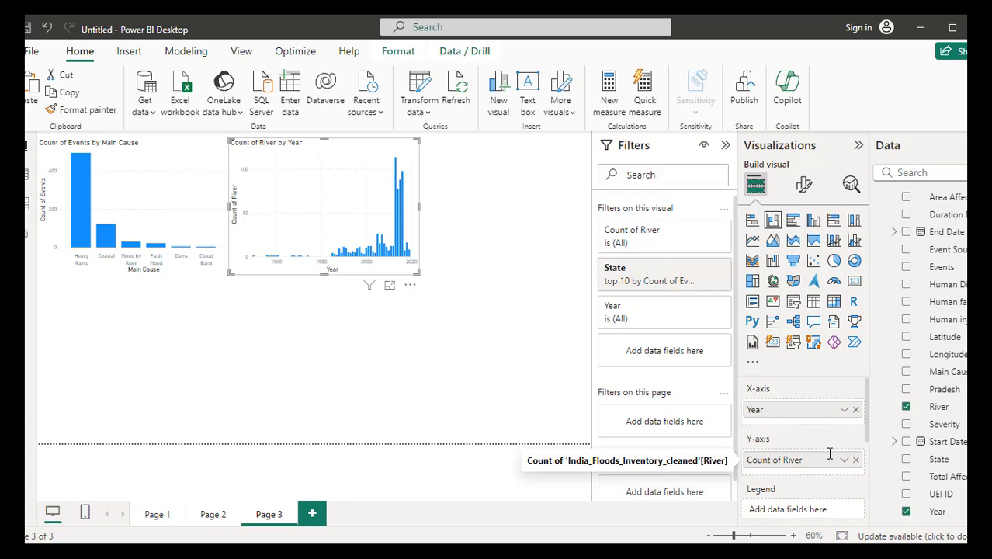
- Convert the copy to a clustered bar chart with River on the Y-axis and Count of Events on the X-axis, and enlarge it
left_click(793, 220)
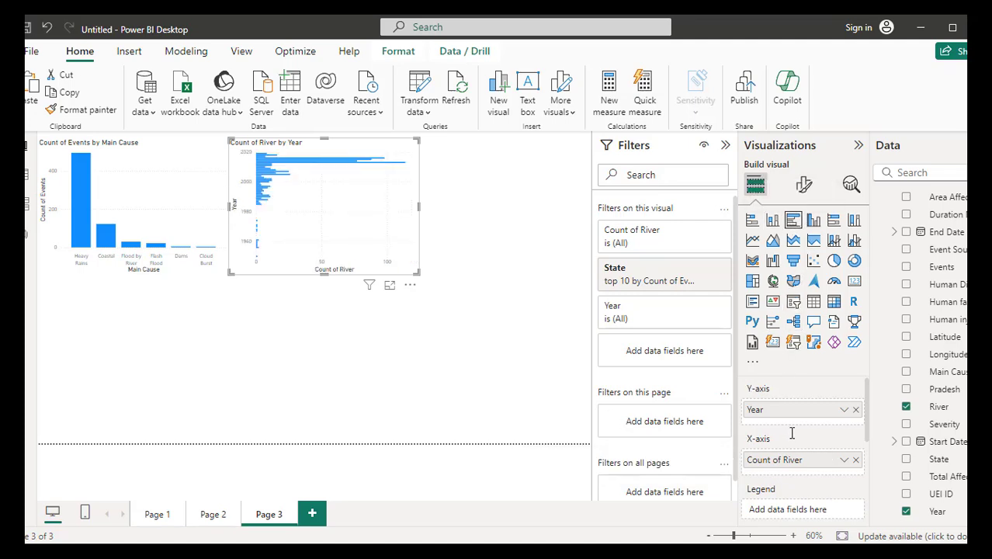
mouse_move(790, 458)
left_mouse_down()
mouse_move(786, 410)
mouse_move(798, 473)
left_mouse_up()
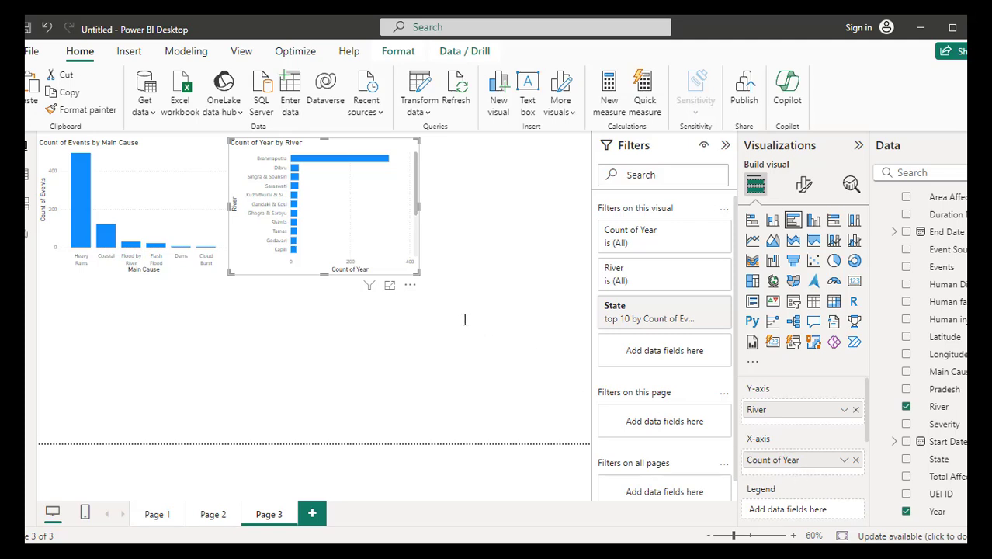
left_click(855, 459)
left_click_drag(940, 267, 821, 465)
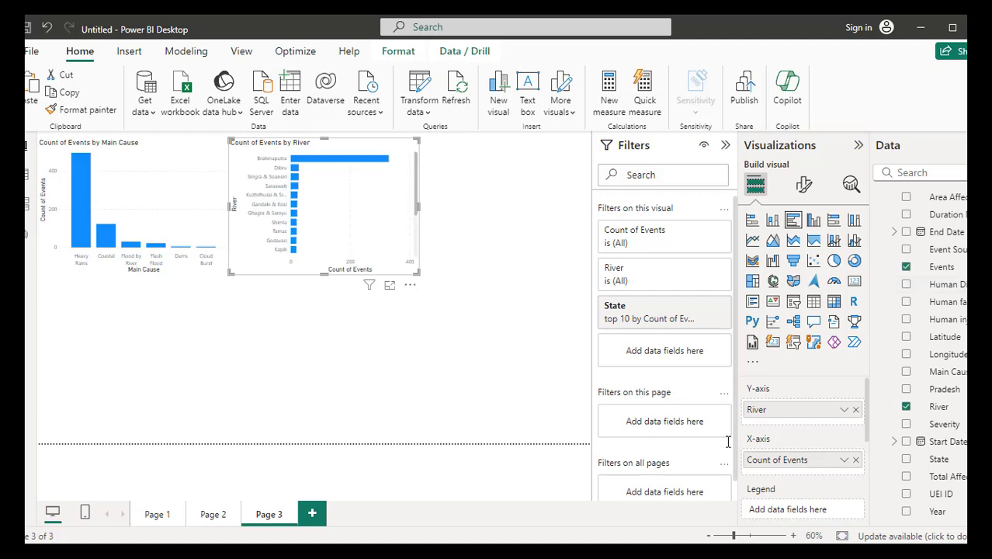
left_click_drag(420, 275, 564, 367)
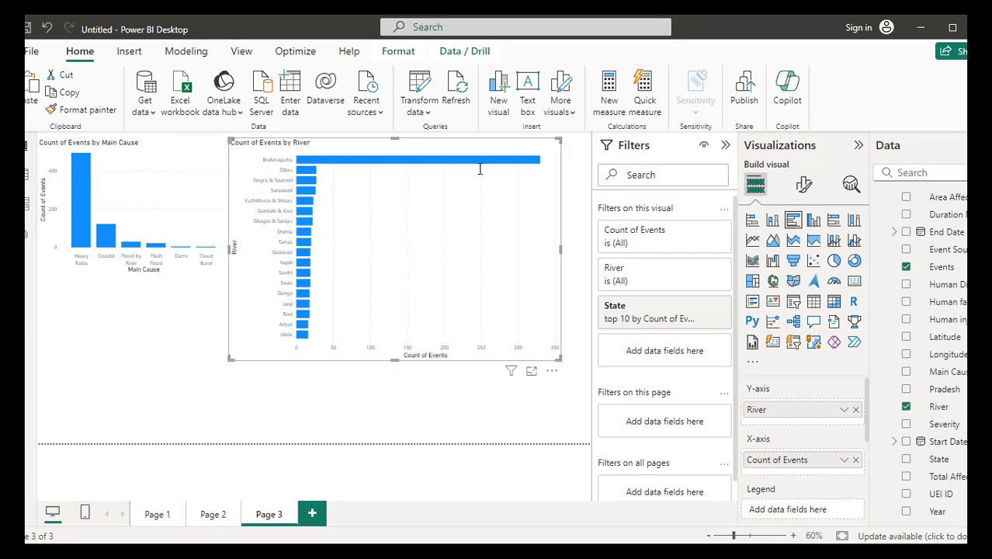
- Examine the Brahmaputra, Saraswati and neighbouring river bars in the enlarged view of the events-by-river chart, and return to the report page
left_click(531, 370)
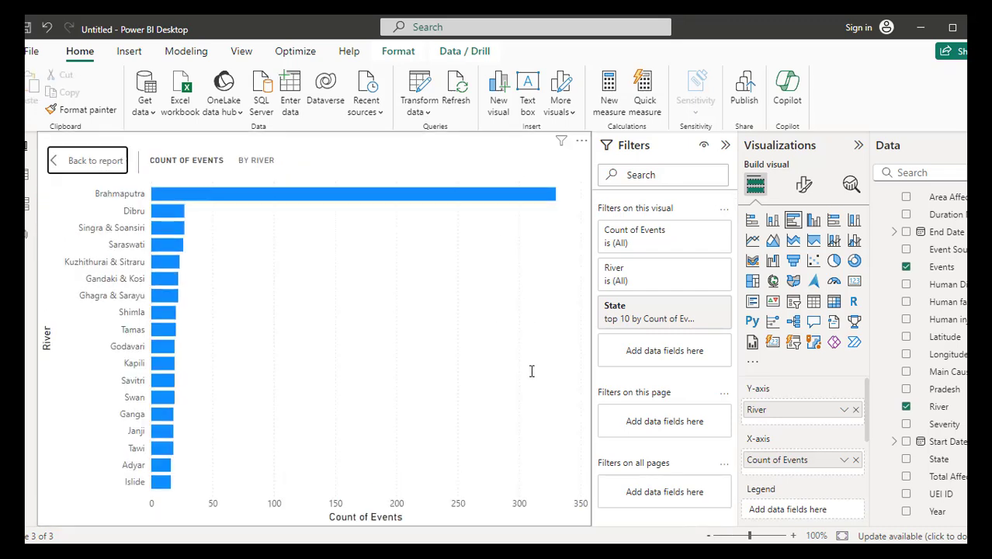
mouse_move(200, 193)
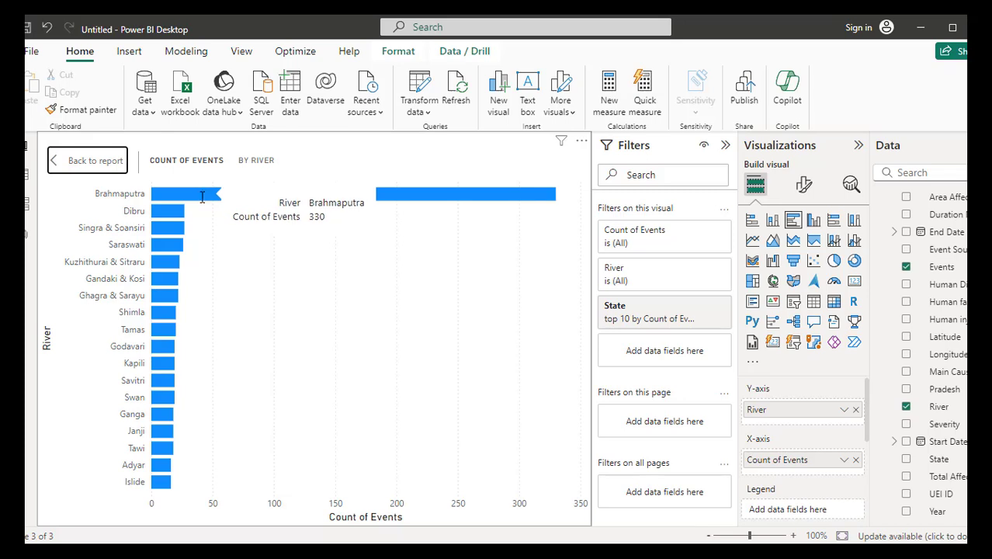
mouse_move(172, 222)
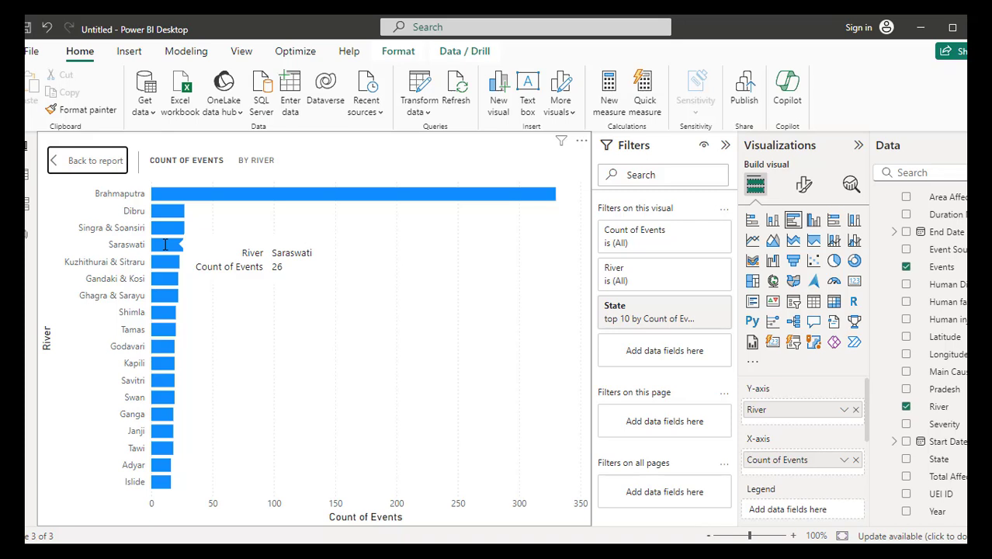
mouse_move(155, 267)
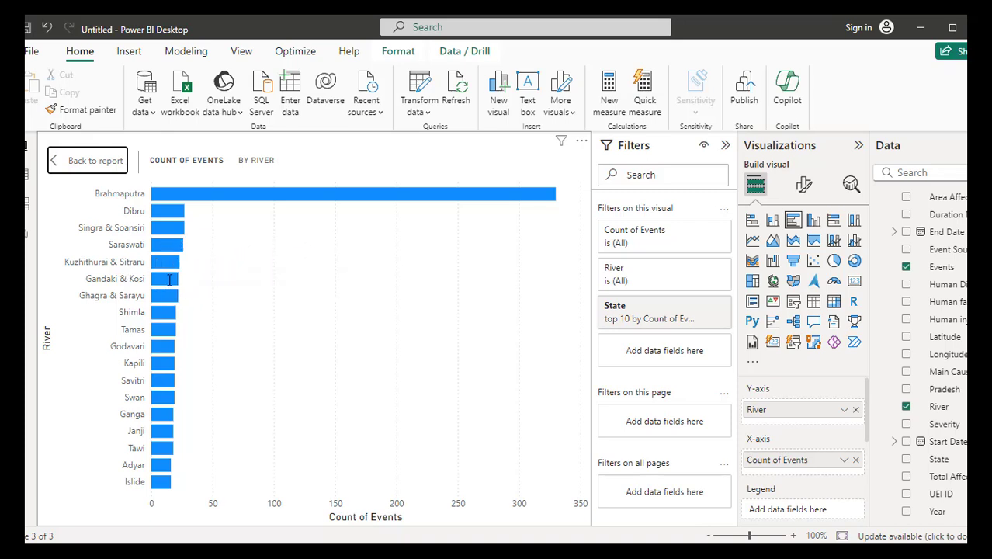
mouse_move(169, 284)
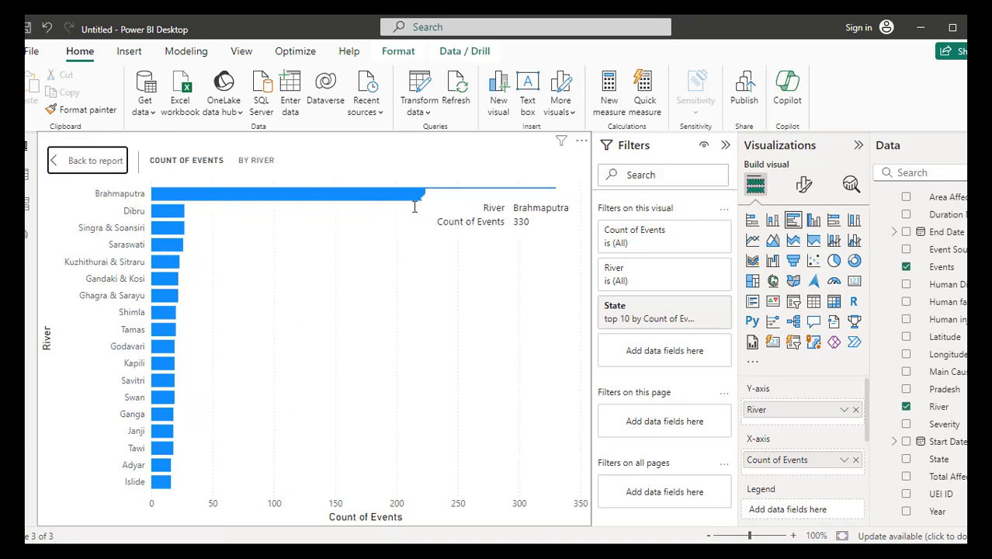
left_click(92, 160)
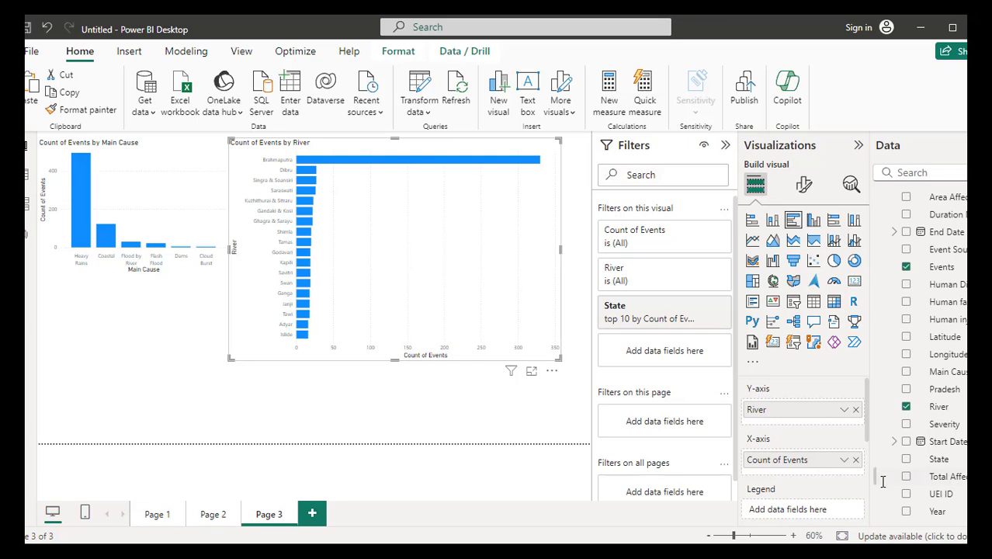
- Try Count of Severity in place of Count of Events on the river bar chart's X-axis
left_click(856, 459)
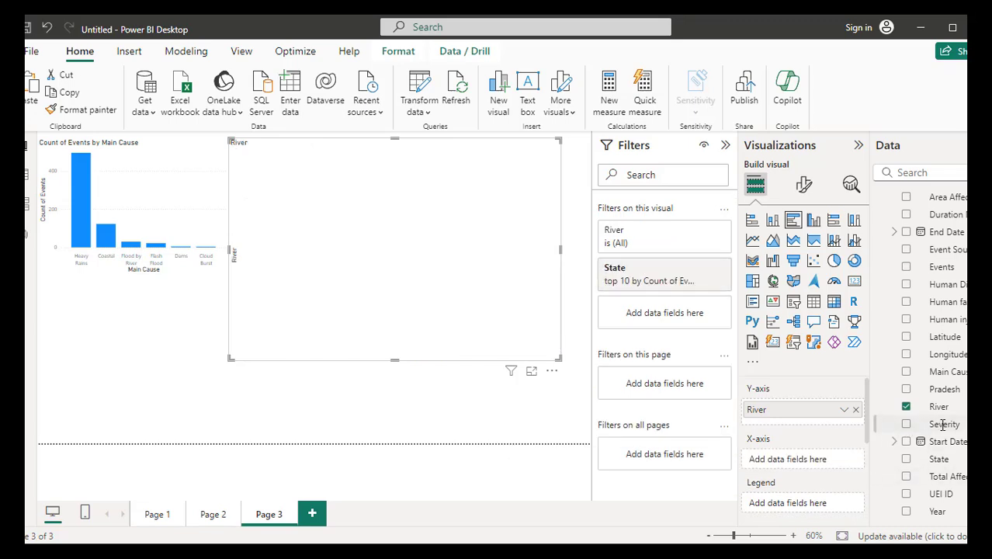
left_click_drag(942, 423, 831, 461)
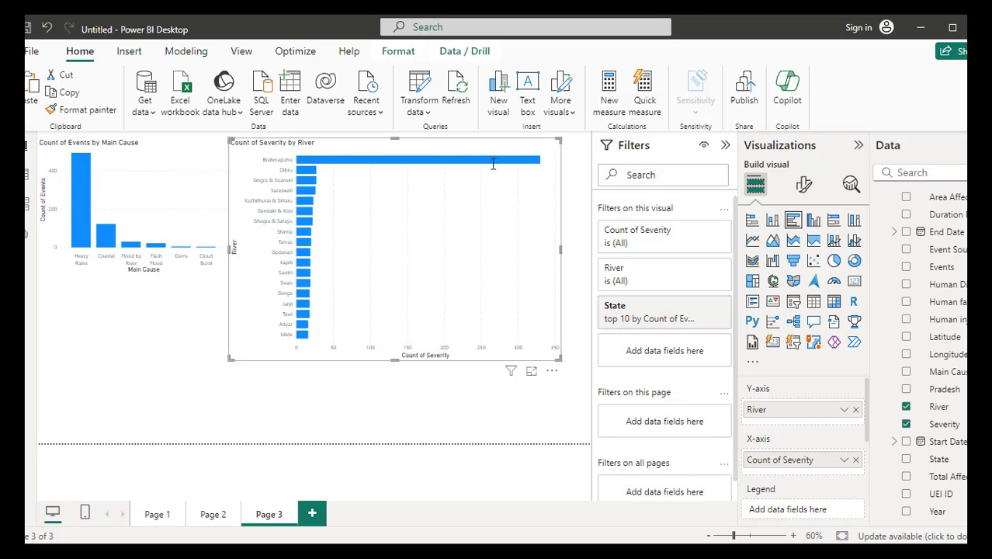
mouse_move(490, 160)
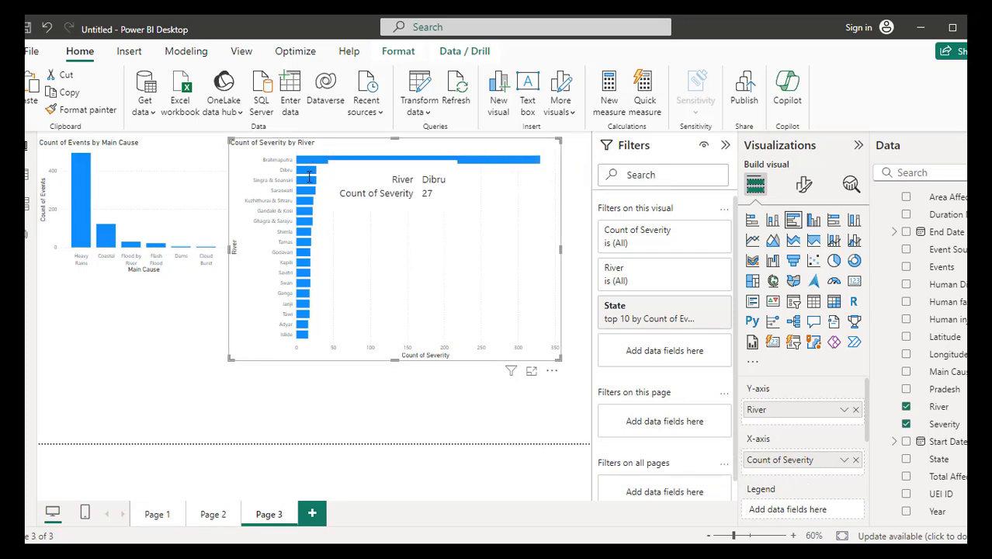
- Try Year with a different aggregation, and Main Cause, as the X-axis field of the river bar chart
left_click(855, 460)
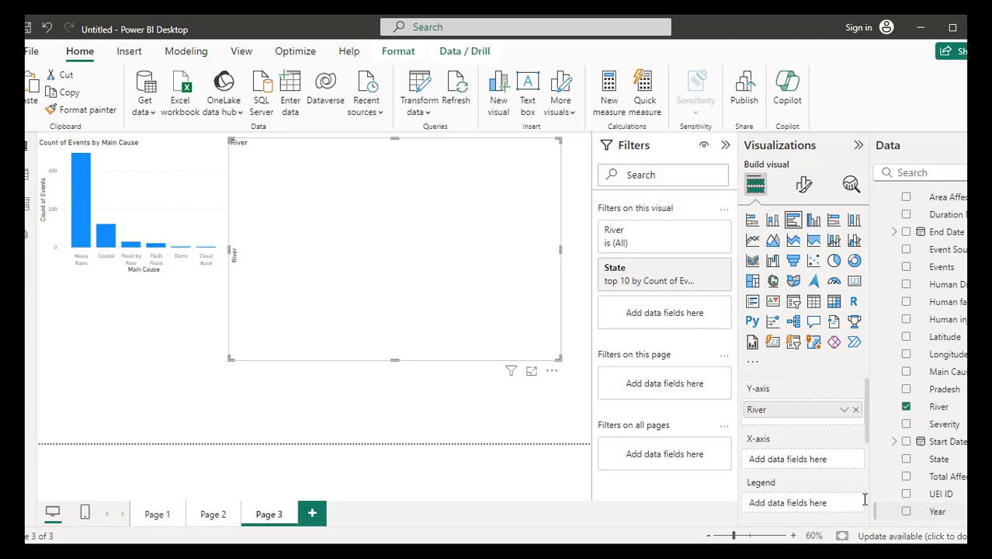
left_click_drag(935, 510, 833, 456)
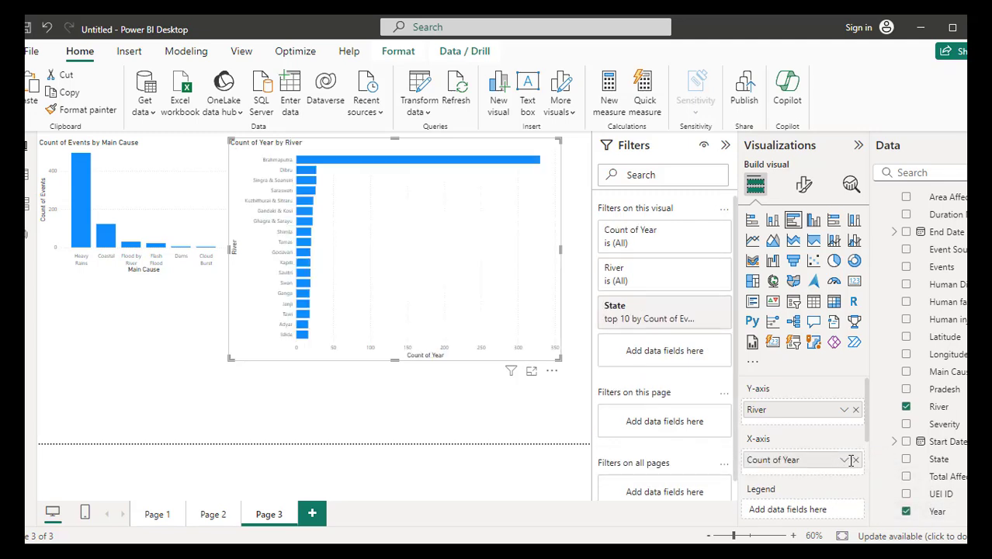
left_click(845, 460)
left_click(889, 351)
left_click(856, 459)
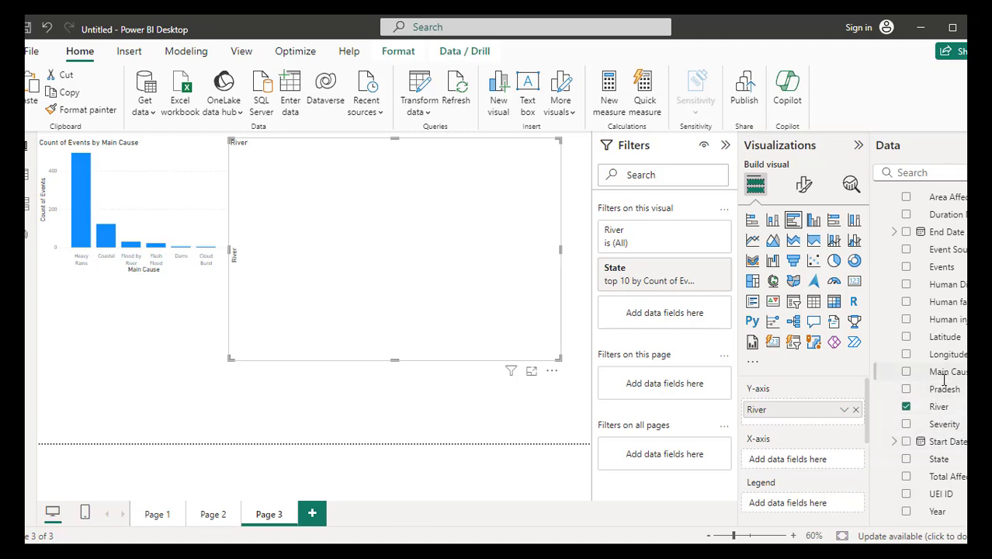
left_click_drag(944, 379, 828, 464)
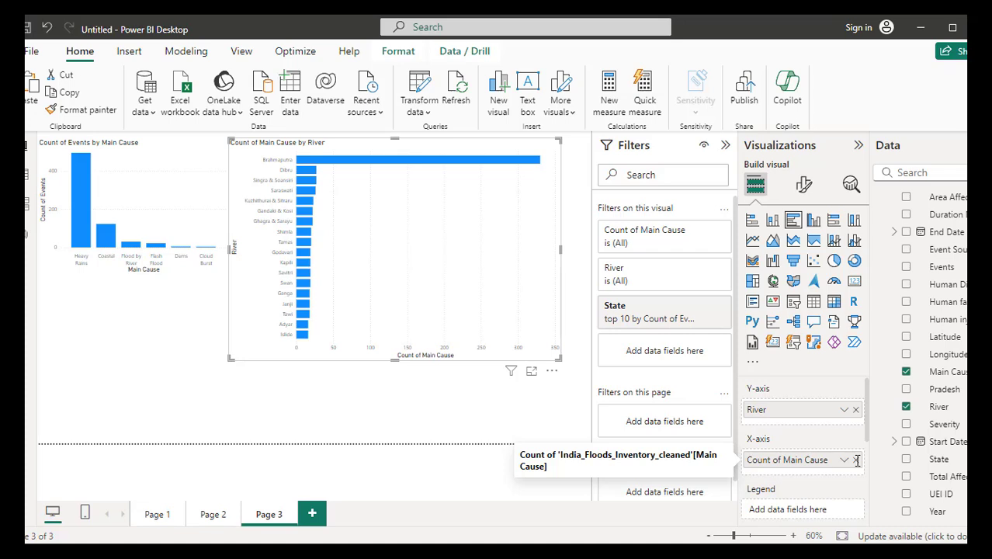
- Replace Main Cause with Duration New on the river chart's X-axis and aggregate it as Count (Distinct)
left_click(856, 460)
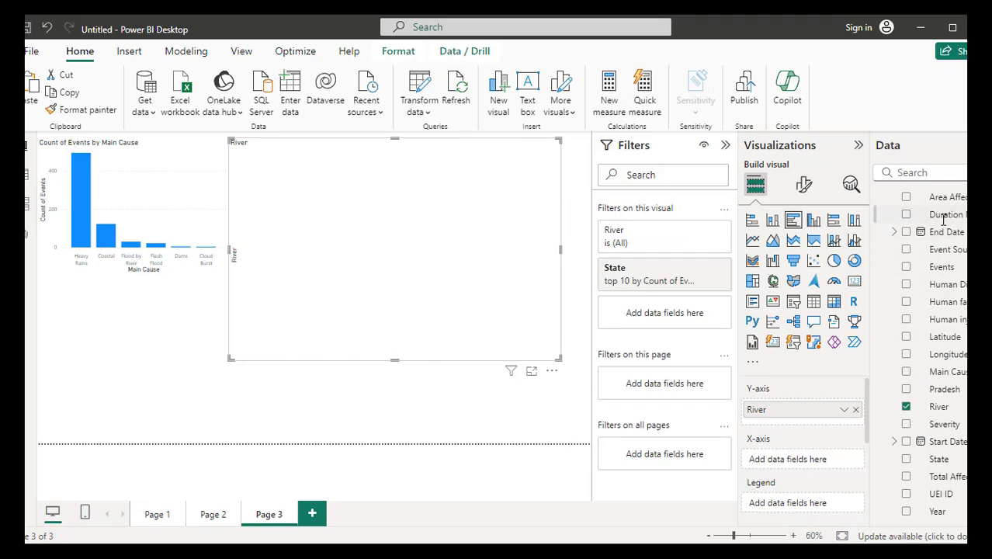
left_click_drag(943, 216, 831, 458)
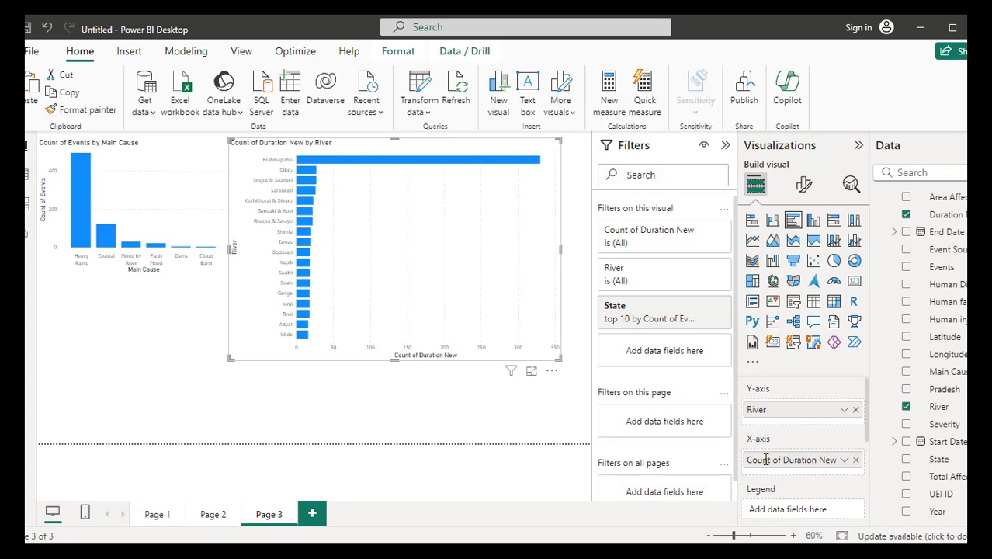
mouse_move(425, 163)
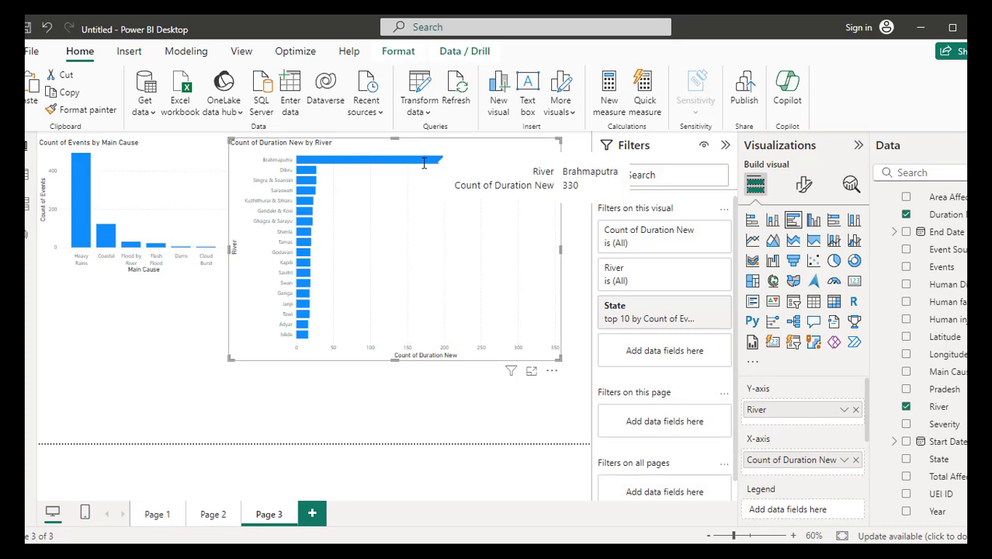
left_click(843, 460)
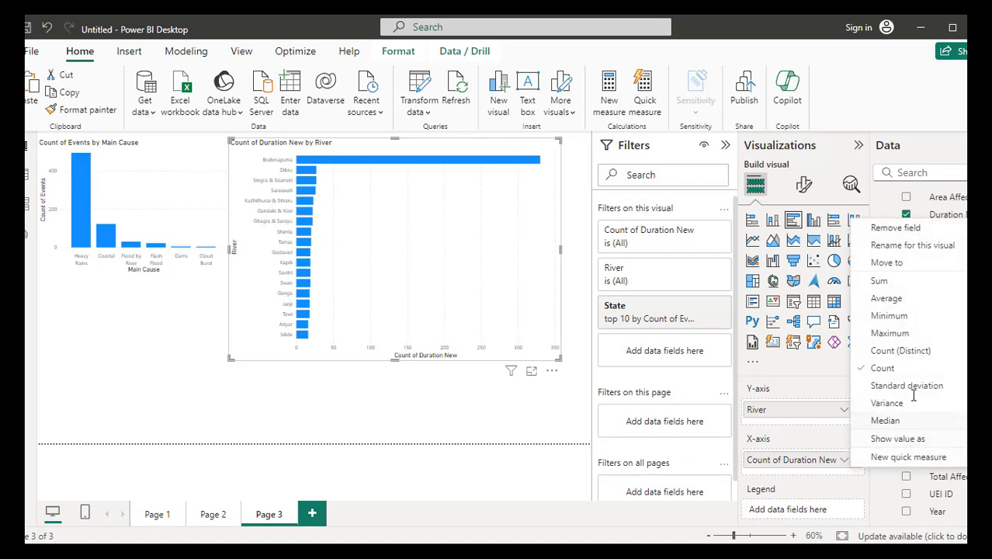
left_click(915, 351)
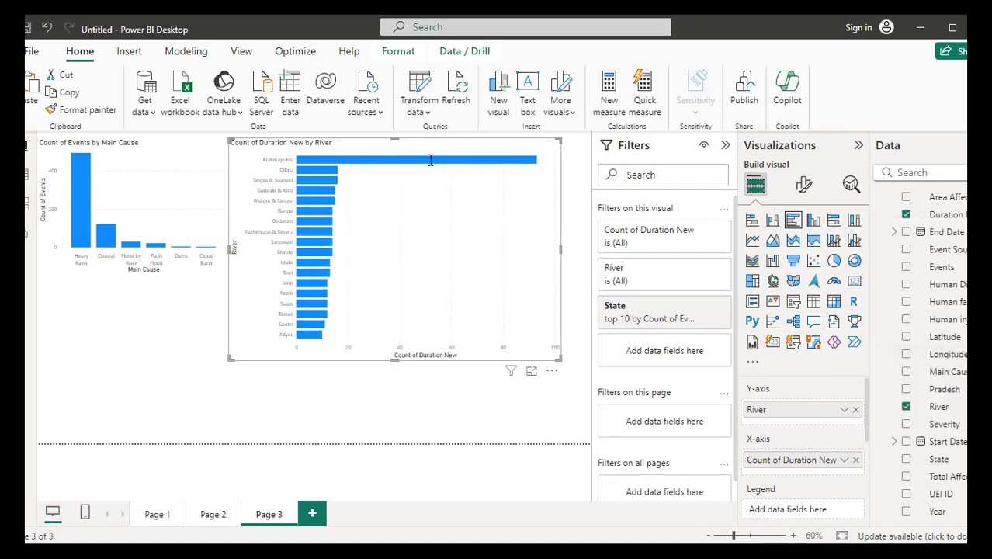
mouse_move(430, 160)
- Examine the Brahmaputra bar in the enlarged duration-by-river chart, return to the report, and shrink the chart to match the Main Cause chart
left_click(532, 371)
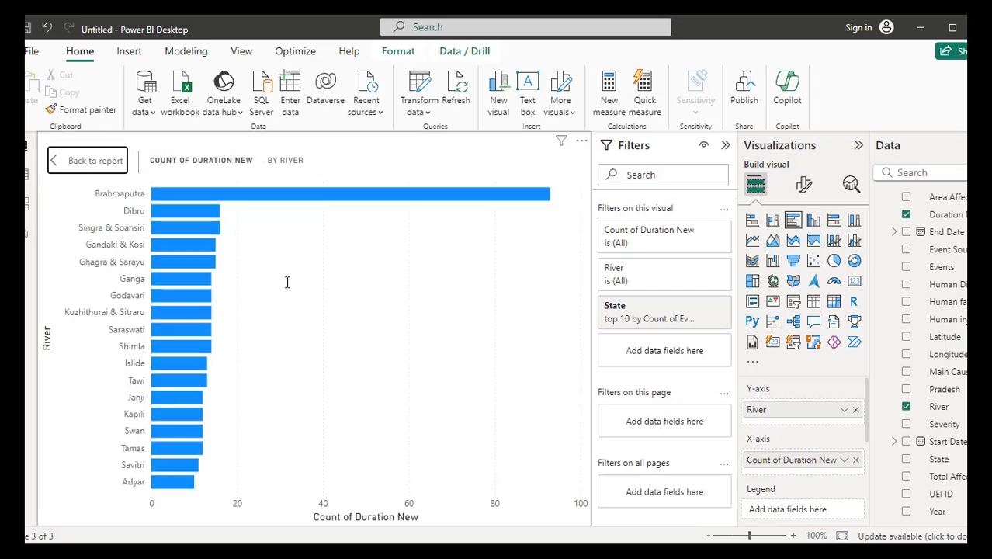
mouse_move(337, 195)
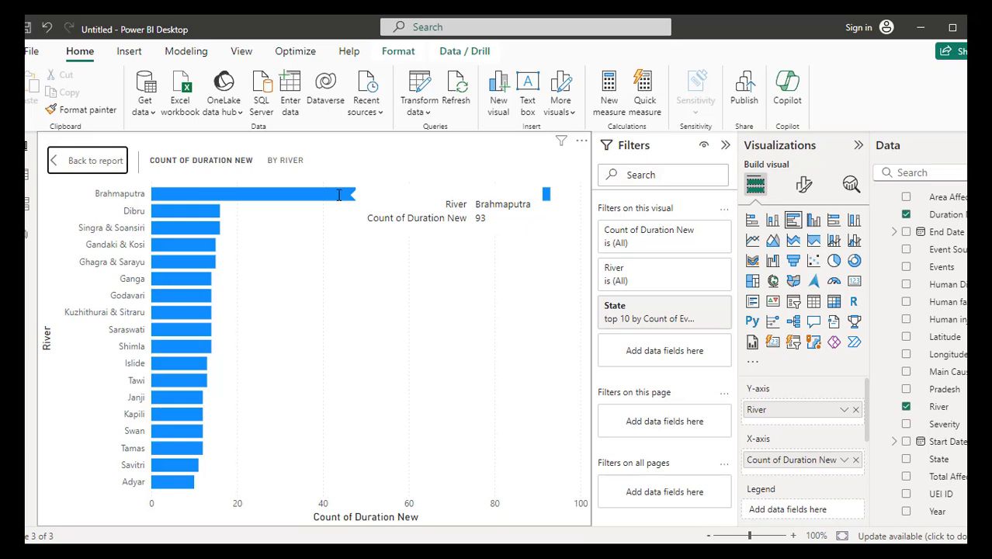
left_click(75, 160)
left_click_drag(561, 359, 423, 278)
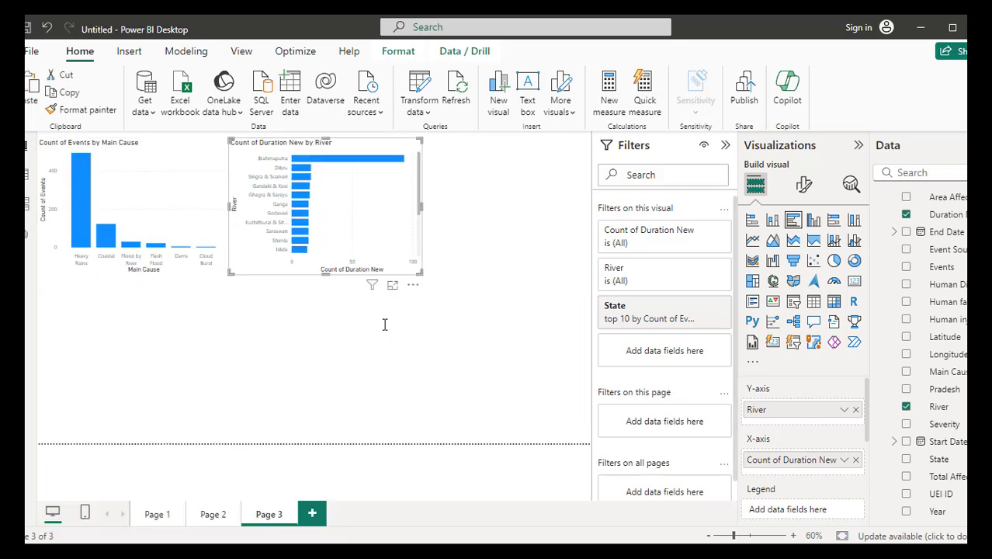
left_click(493, 385)
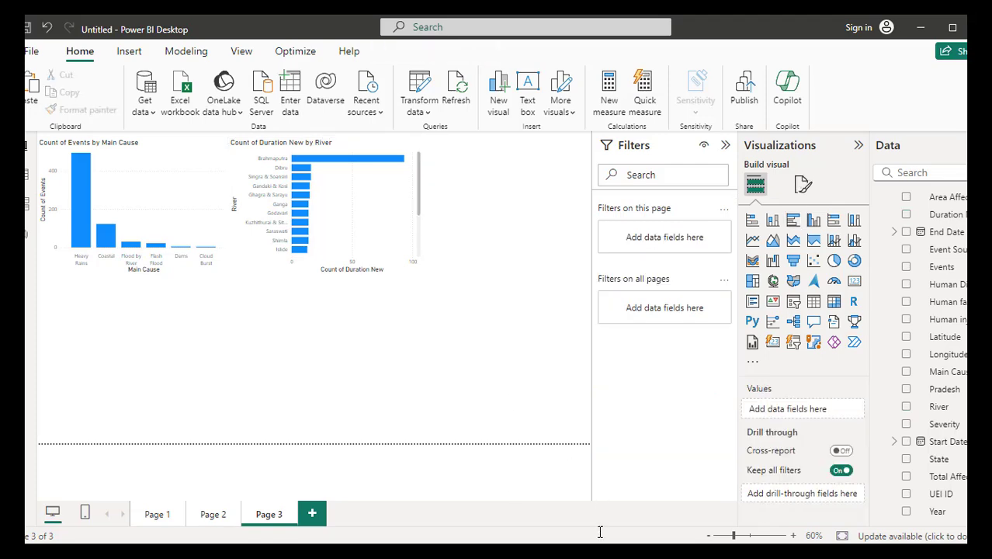
- Switch to the Word checklist, shade "Year of events based on River system" green, and select the "Death based on State" cell
key("alt+Tab")
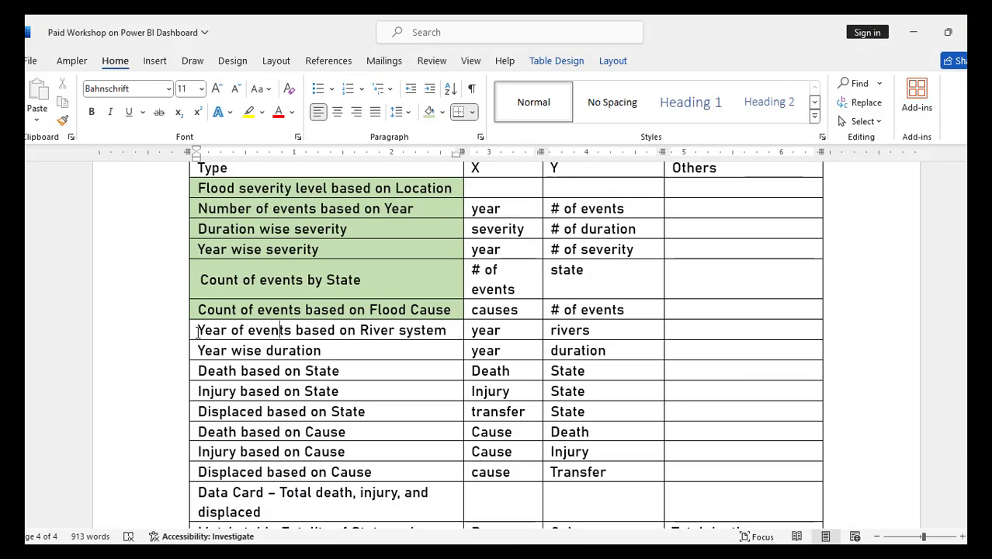
left_click(196, 332)
left_click(429, 113)
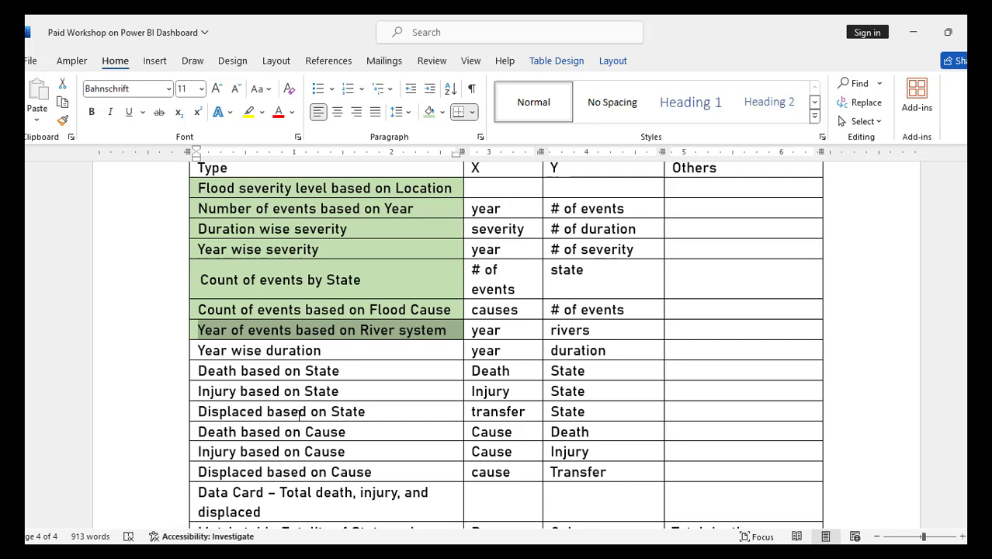
scroll(300, 411, "down", 1)
scroll(245, 369, "down", 1)
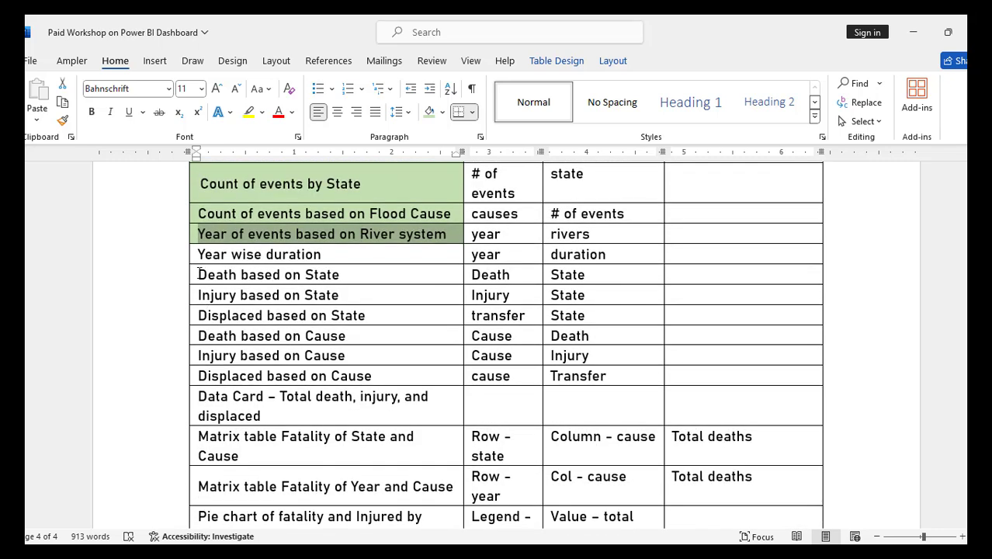
left_click(196, 274)
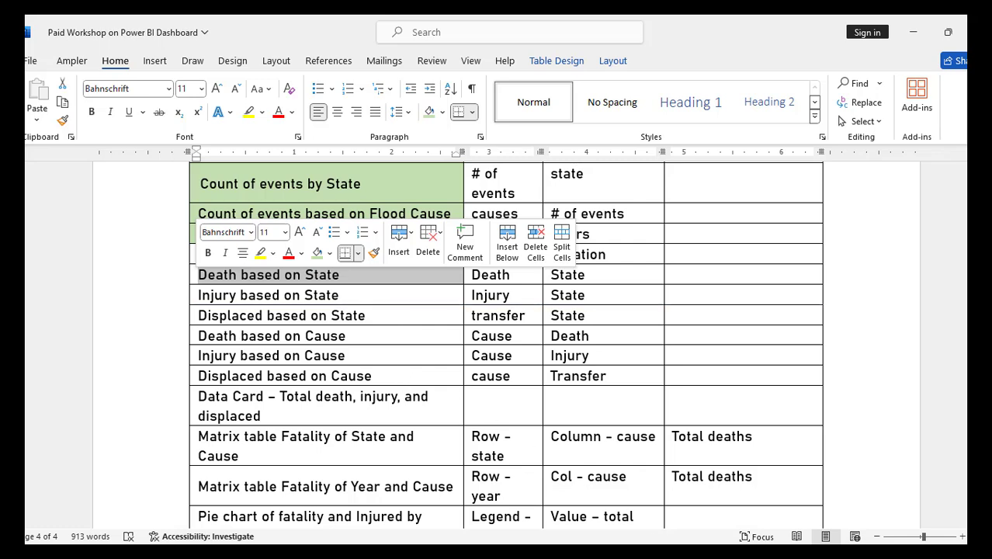
- Switch to Power BI, duplicate the Count of Events by Main Cause chart, and place the copy directly below the original
key("alt+Tab")
left_click(223, 255)
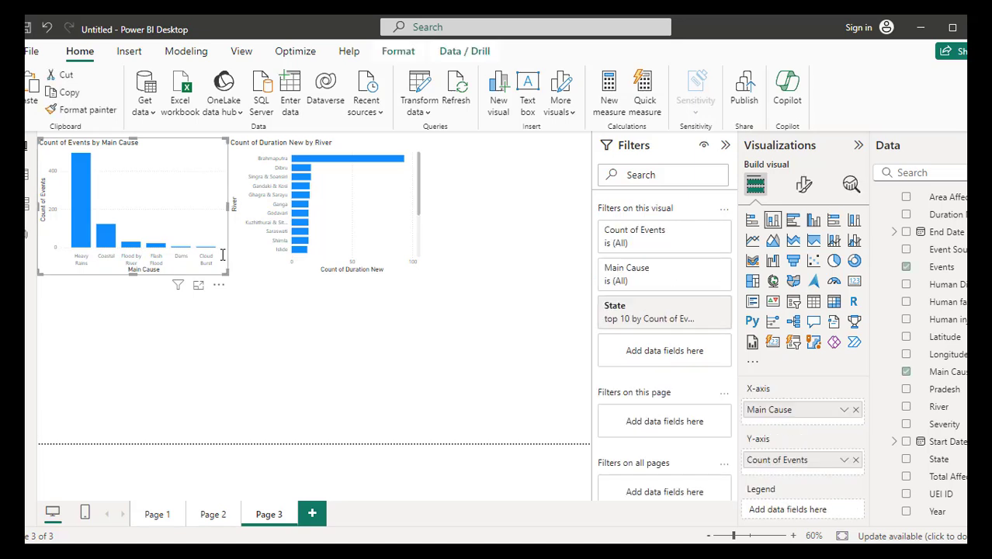
key("ctrl+c")
key("ctrl+v")
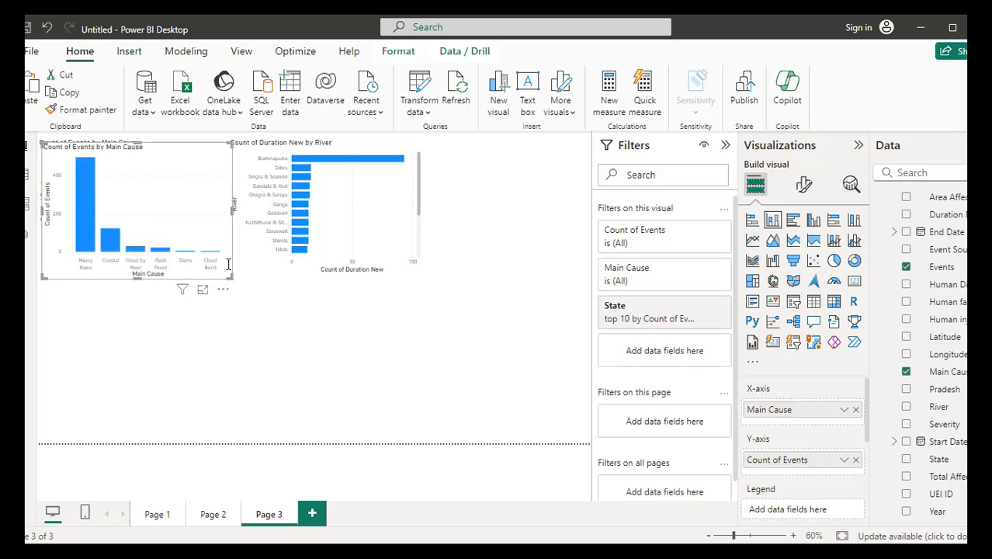
left_click_drag(228, 264, 220, 398)
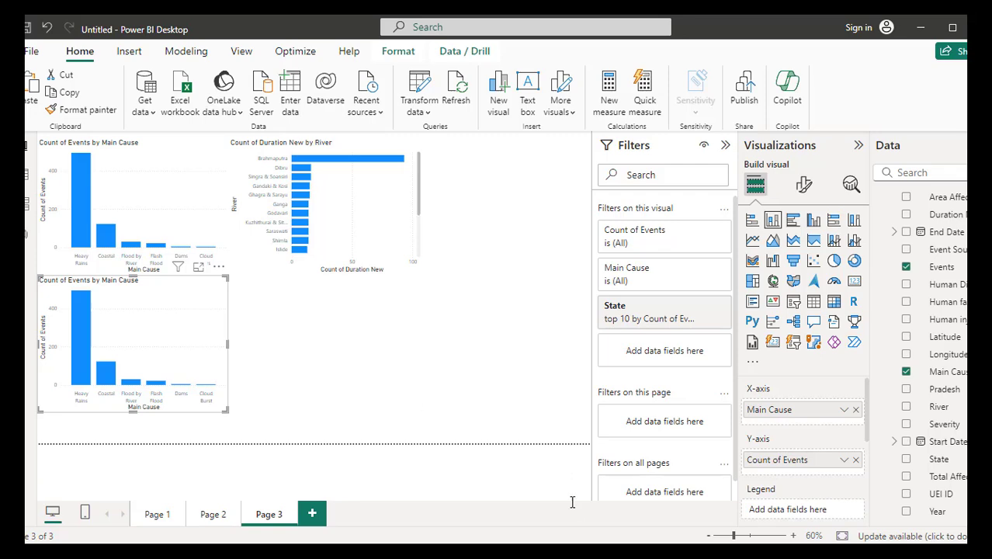
- Recheck "Death based on State" in the Word checklist and replace Main Cause with State on the copied chart's X-axis
key("alt+Tab")
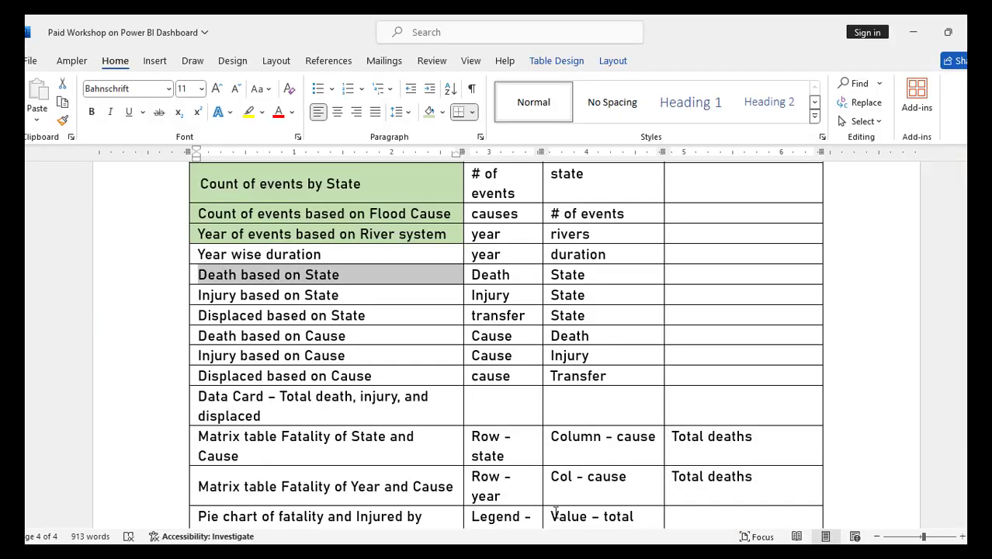
left_click(364, 282)
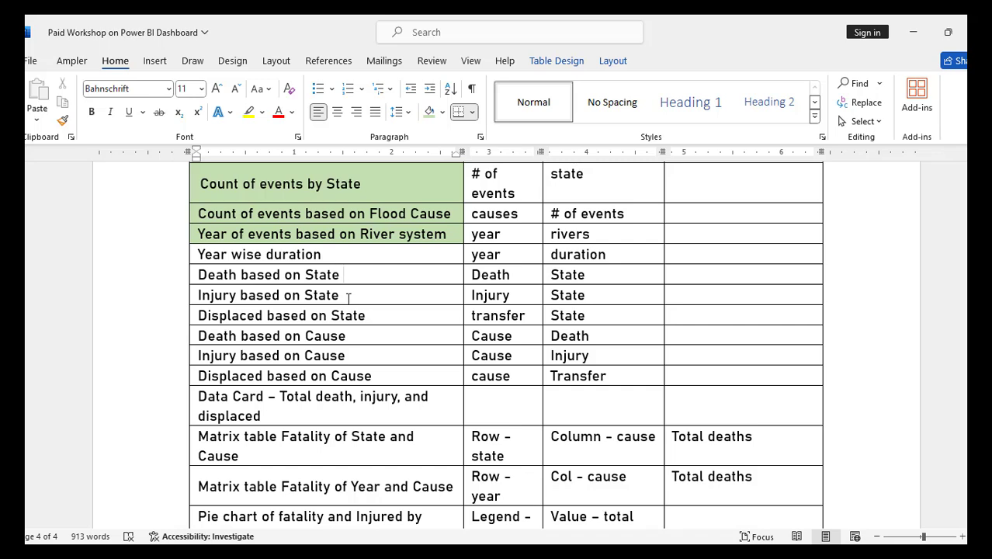
left_click(731, 552)
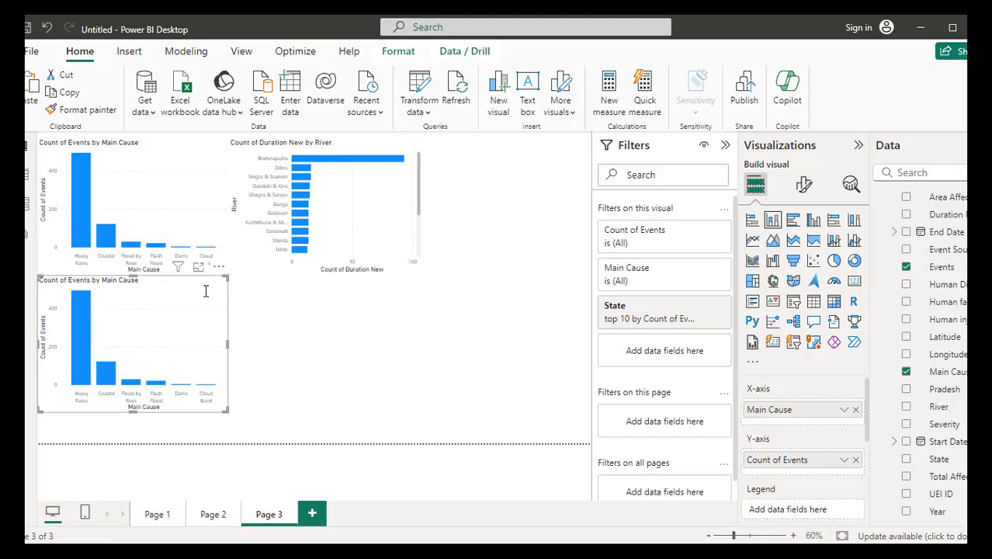
left_click(855, 409)
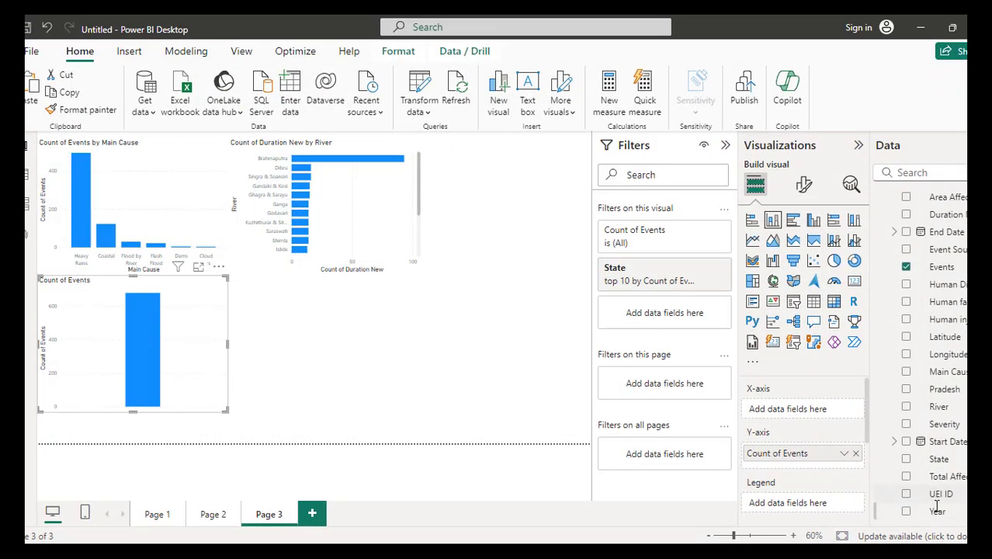
left_click_drag(939, 459, 831, 412)
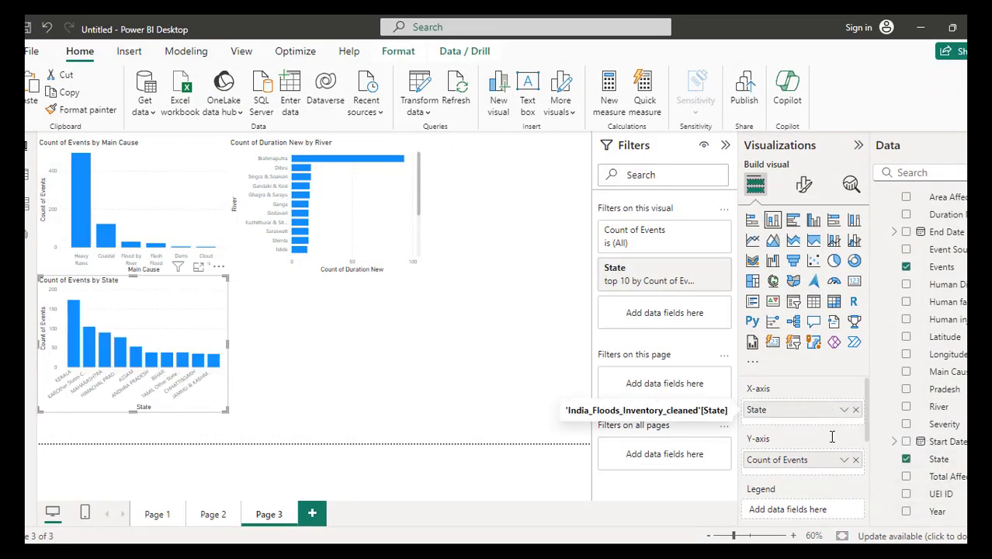
- Replace Count of Events with Human fatality on the state chart's Y-axis and enlarge the chart
left_click(855, 459)
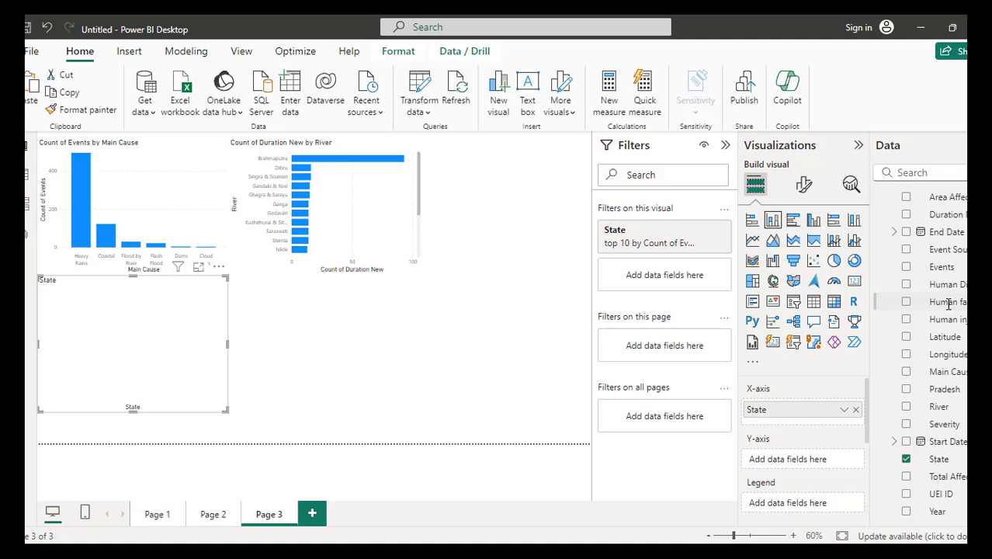
left_click_drag(947, 302, 837, 461)
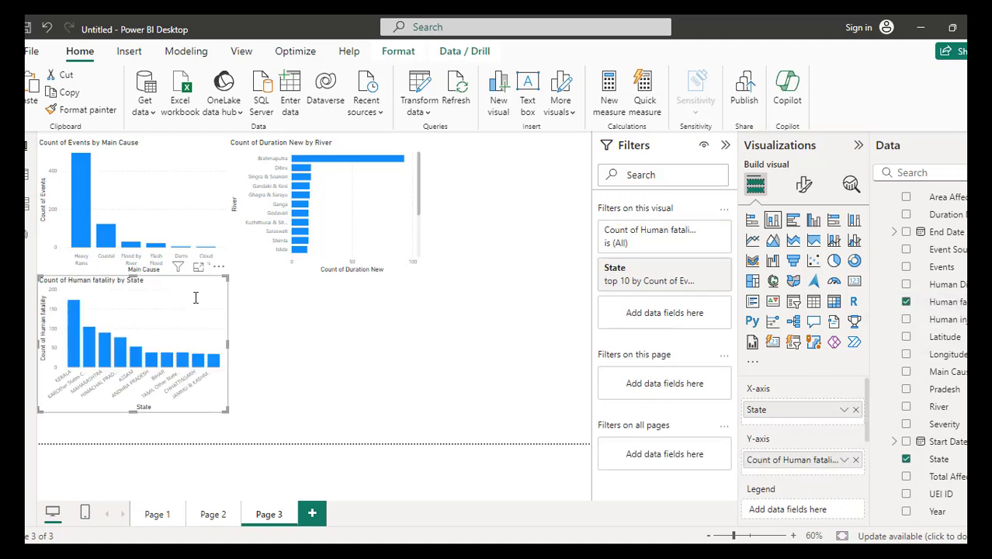
left_click(199, 267)
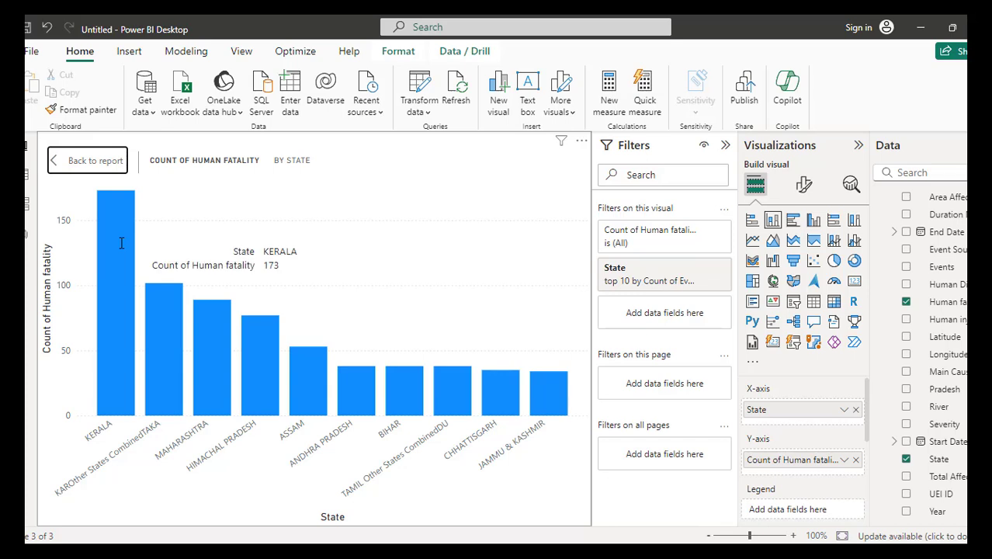
- Try Sum as the aggregation of Human fatality on the Y-axis and switch it back to Count
left_click(842, 461)
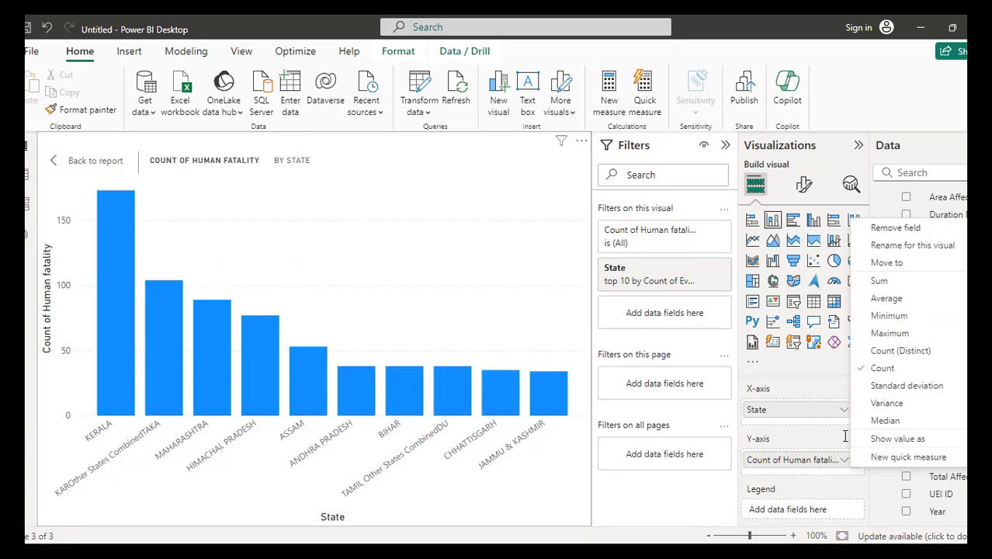
left_click(877, 281)
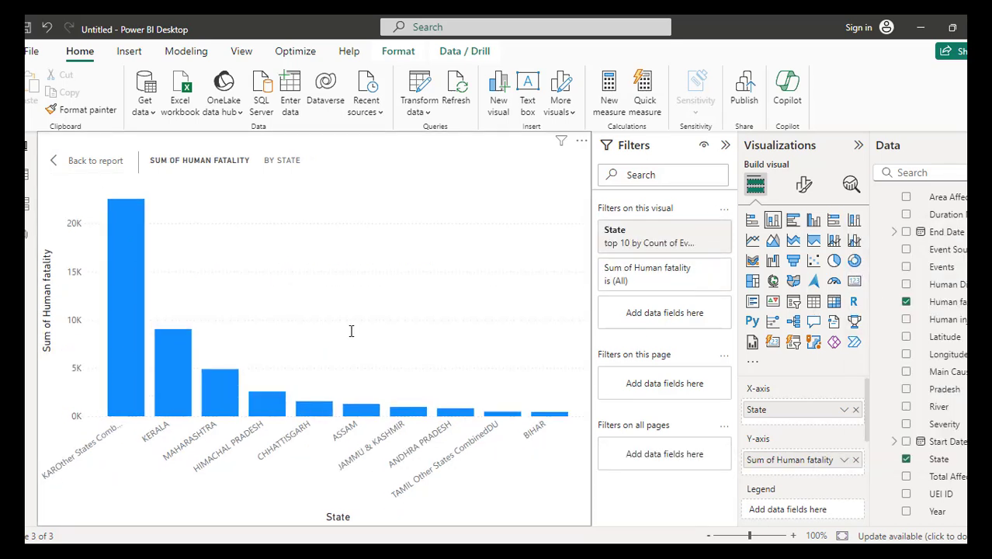
left_click(844, 461)
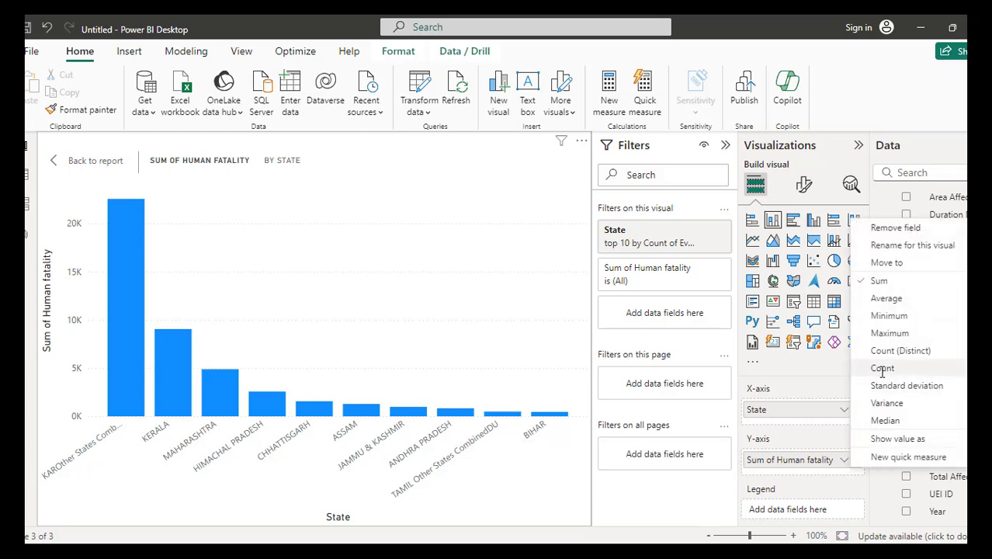
left_click(882, 368)
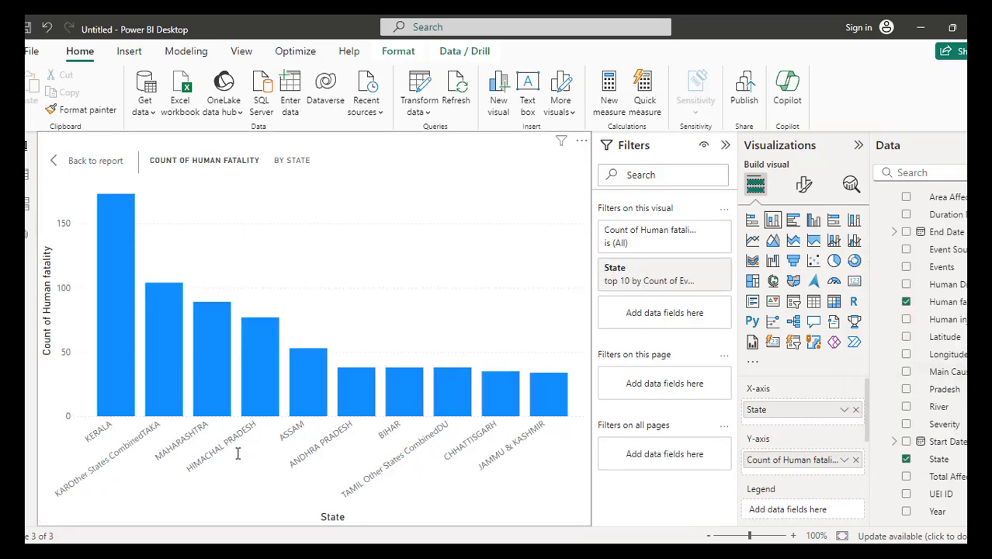
- Inspect the list of distinct Human fatality values in the data table, leave it unfiltered, and return to the state chart
mouse_move(115, 249)
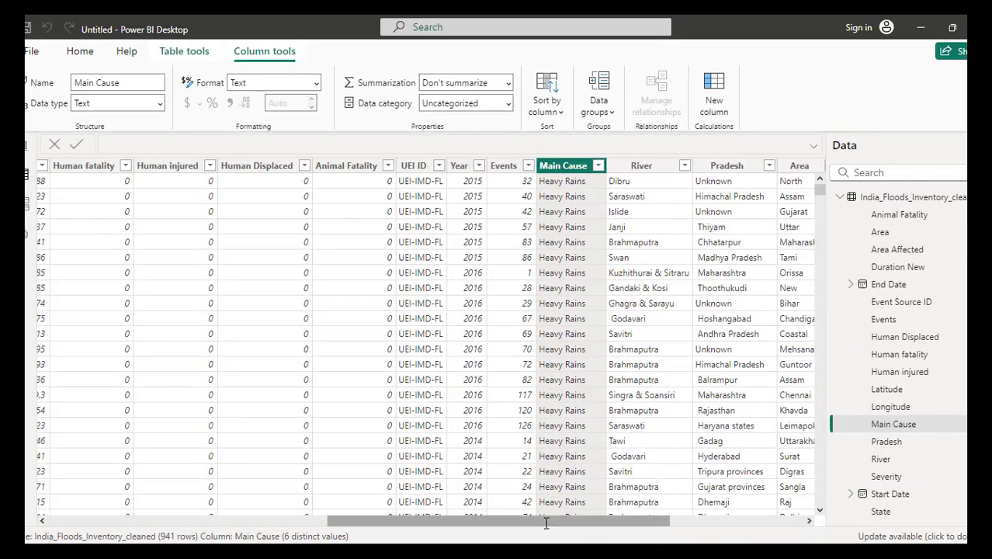
scroll(547, 520, "left", 3)
left_click(296, 166)
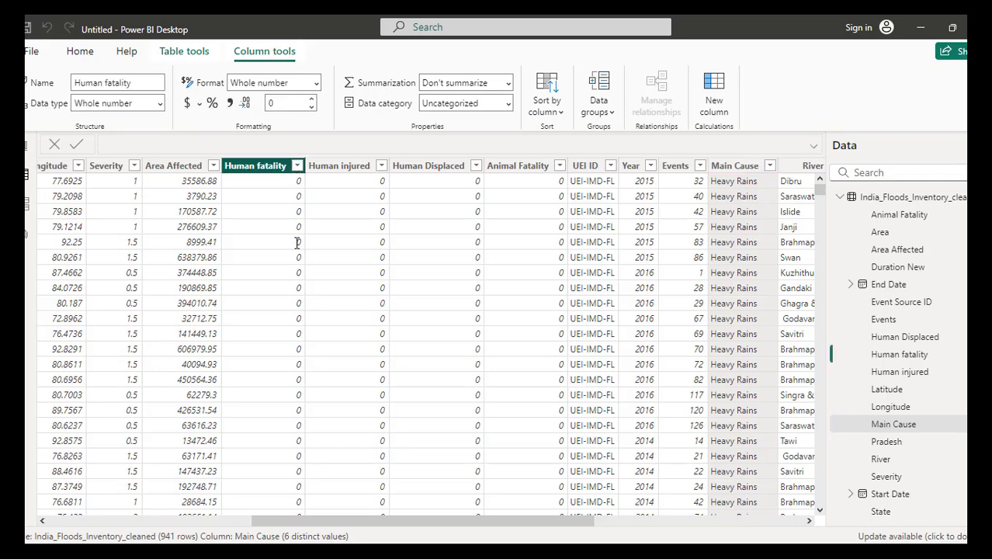
scroll(419, 389, "down", 5)
scroll(415, 434, "down", 15)
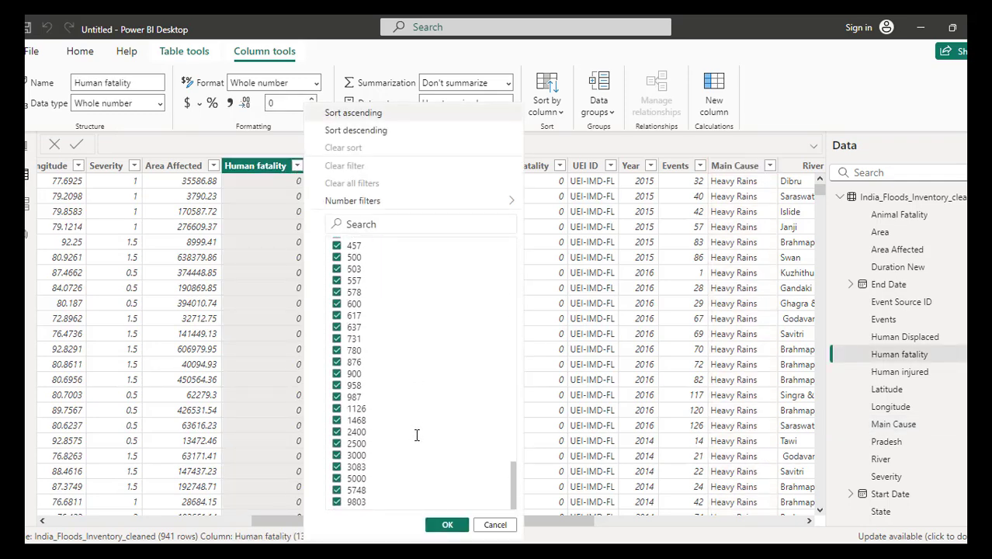
left_click(494, 525)
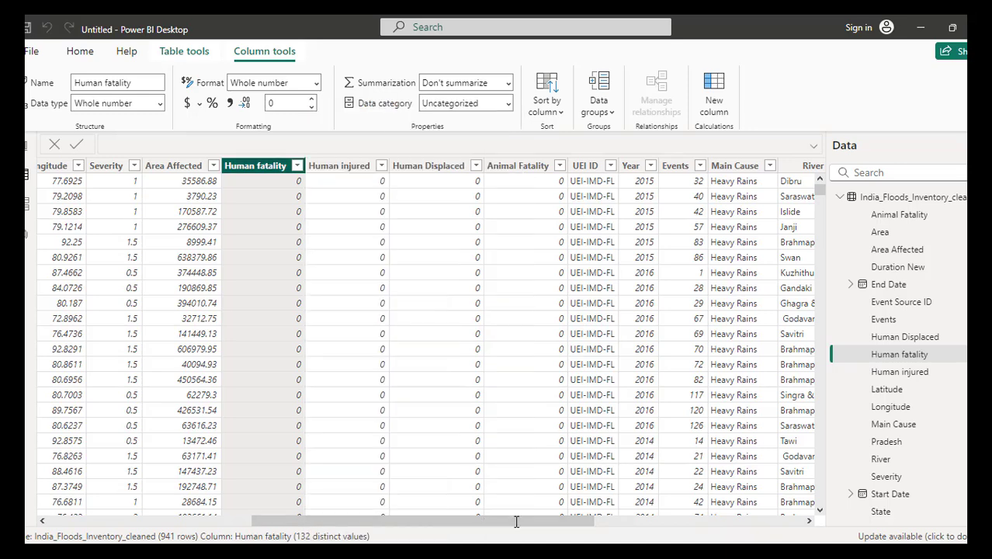
left_click(31, 148)
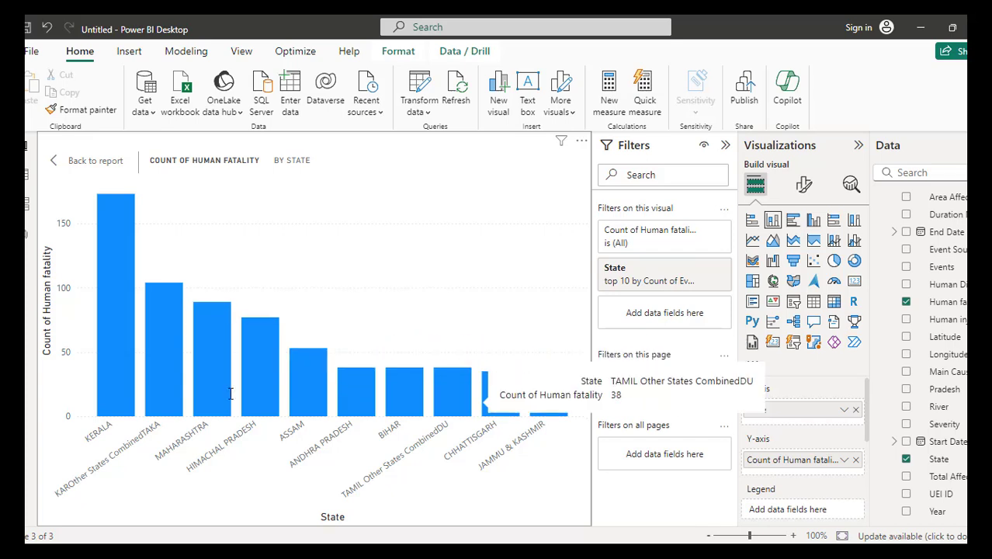
- Try Count (Distinct) as the aggregation of Human fatality on the Y-axis and inspect the bar values
left_click(844, 460)
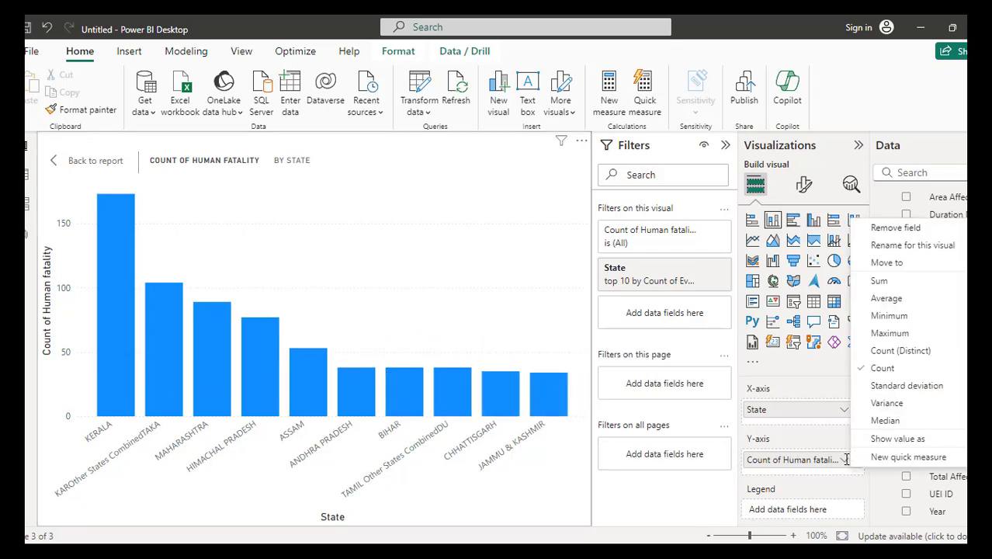
left_click(897, 351)
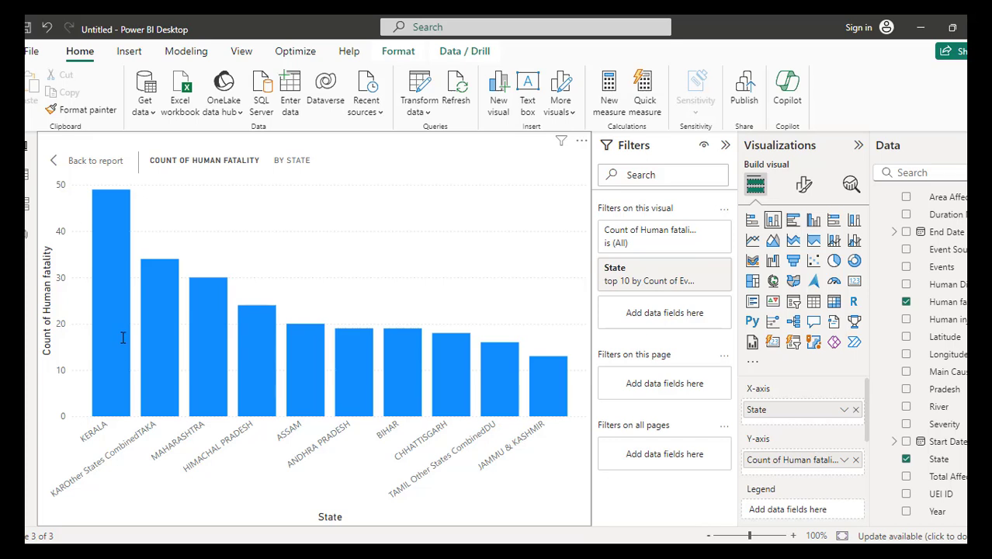
mouse_move(121, 338)
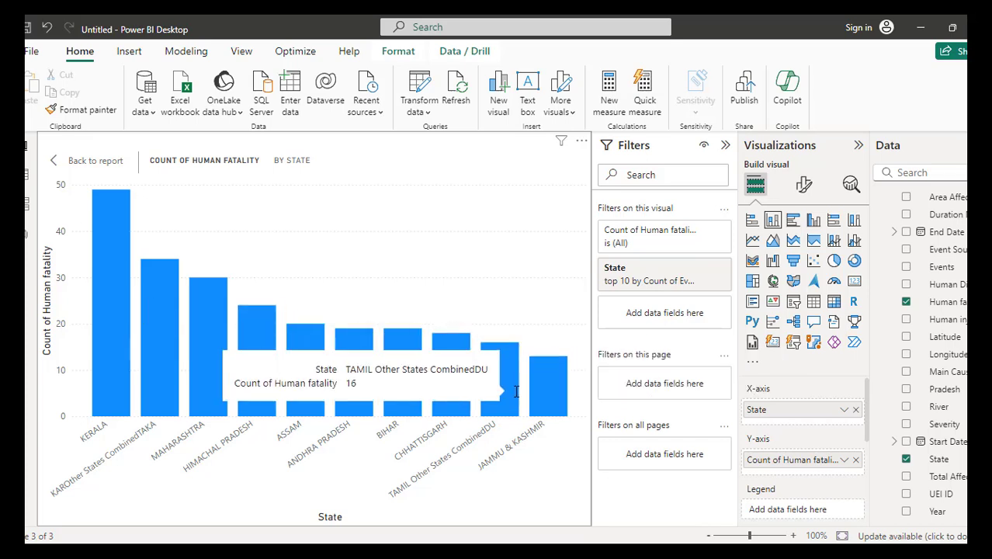
left_click(844, 460)
left_click(844, 459)
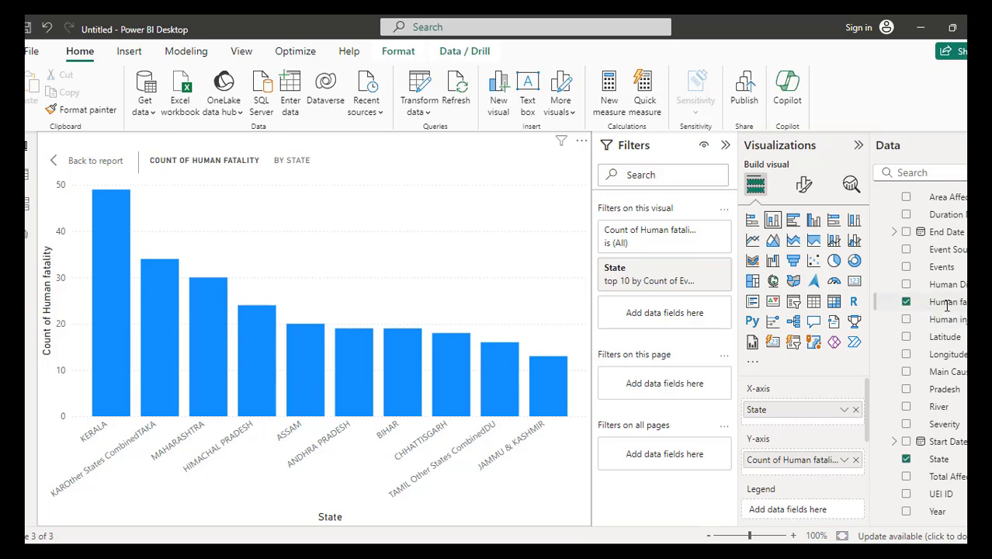
- Show the Human fatality values as Percent of grand total and inspect the percentages of several states
left_click(844, 459)
mouse_move(917, 439)
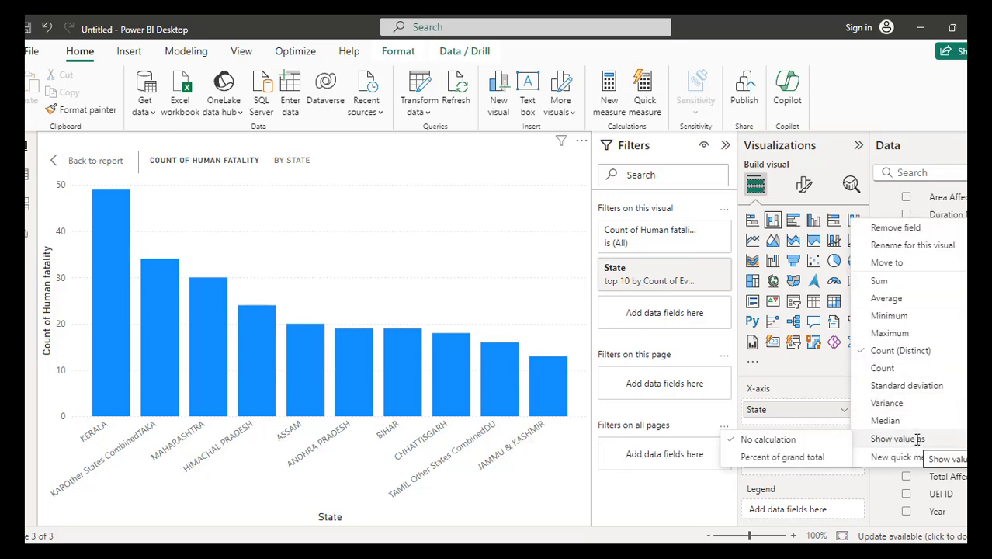
left_click(821, 457)
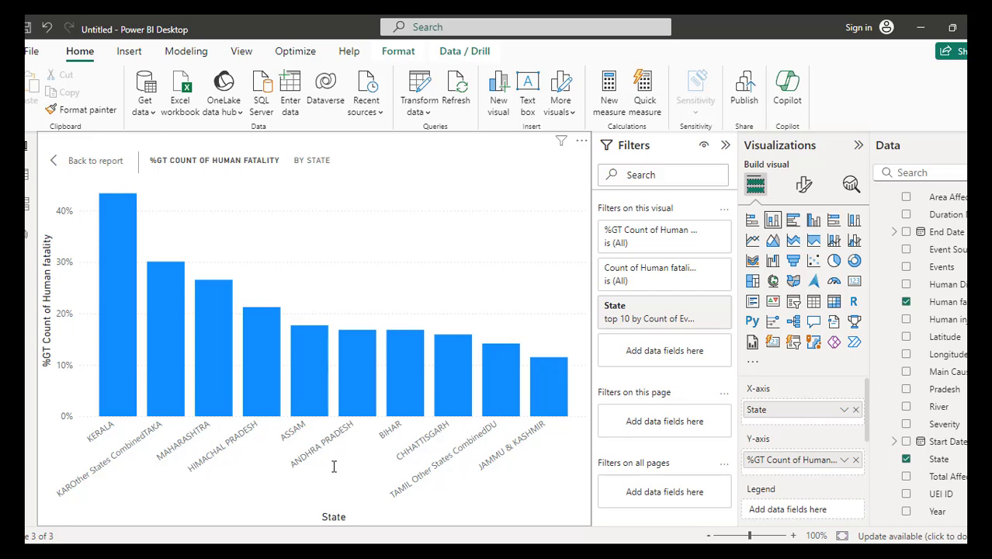
mouse_move(119, 223)
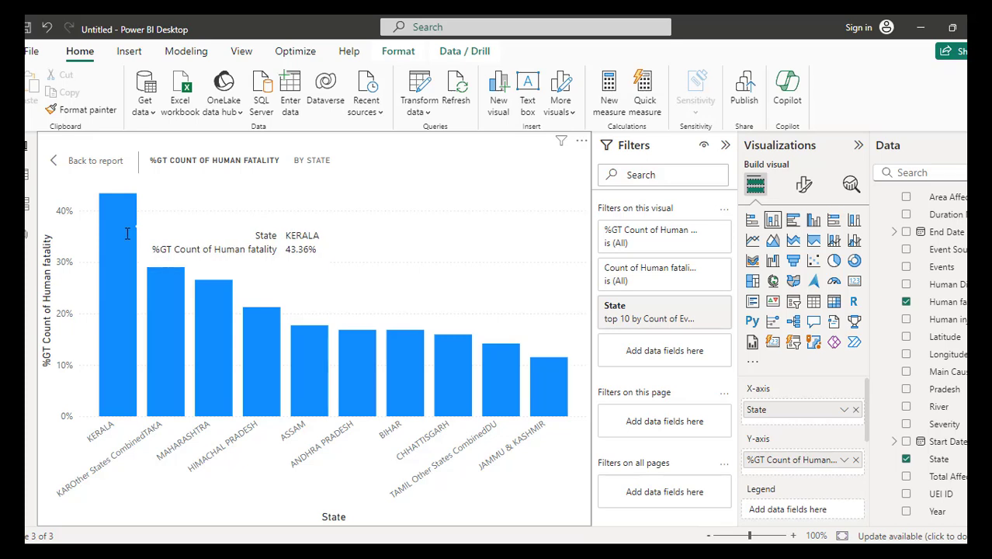
mouse_move(158, 272)
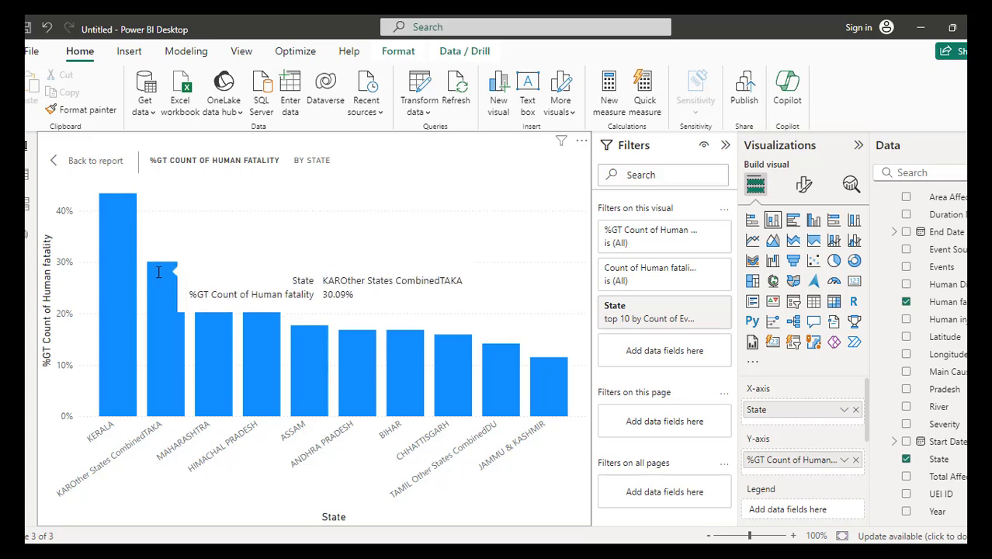
mouse_move(253, 326)
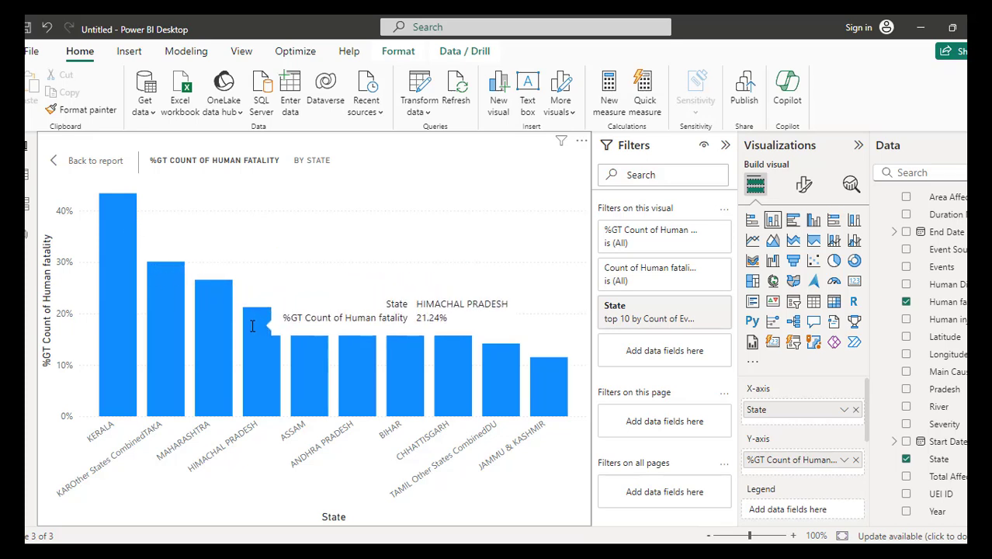
mouse_move(298, 363)
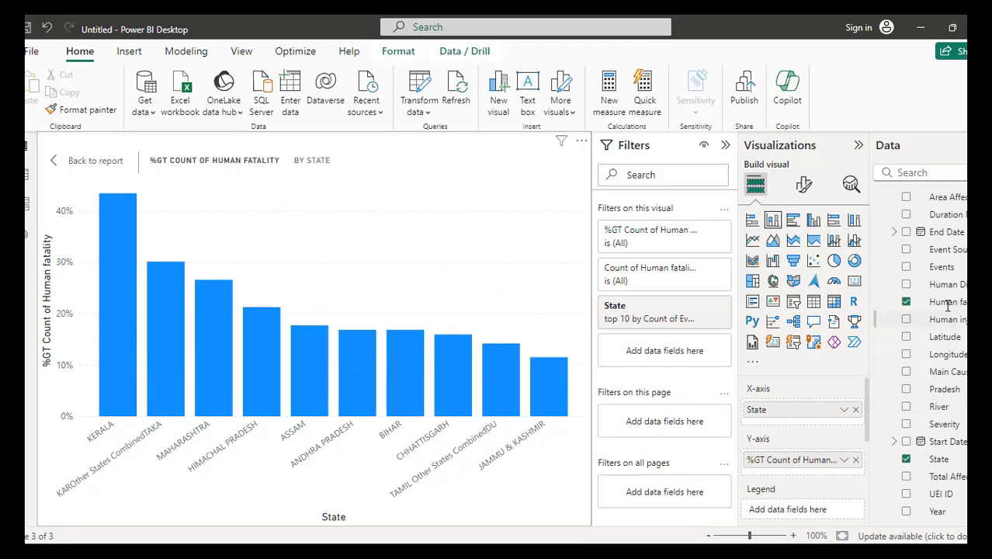
- Set the Human fatality aggregation to Count, keeping Percent of grand total, and return from the enlarged chart to the report page
left_click(844, 460)
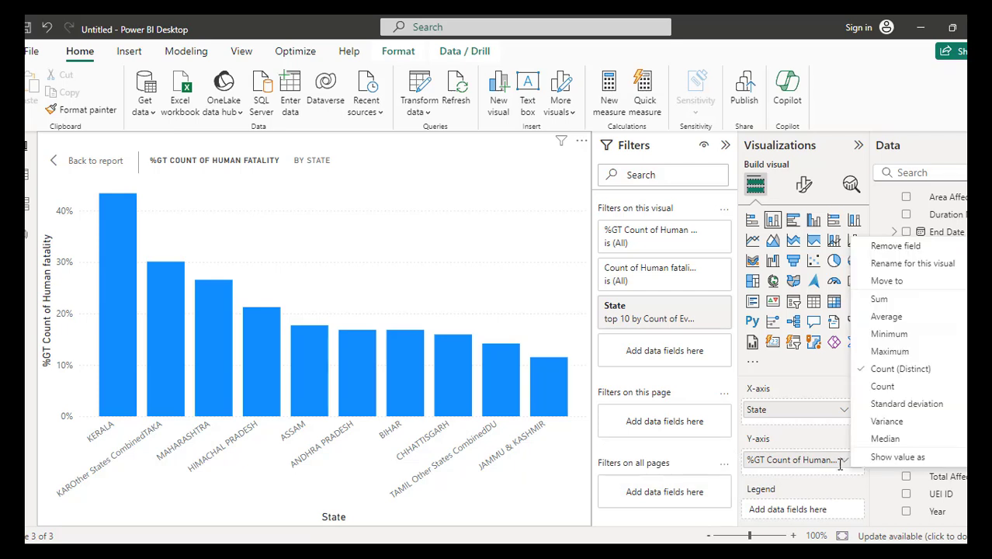
mouse_move(901, 454)
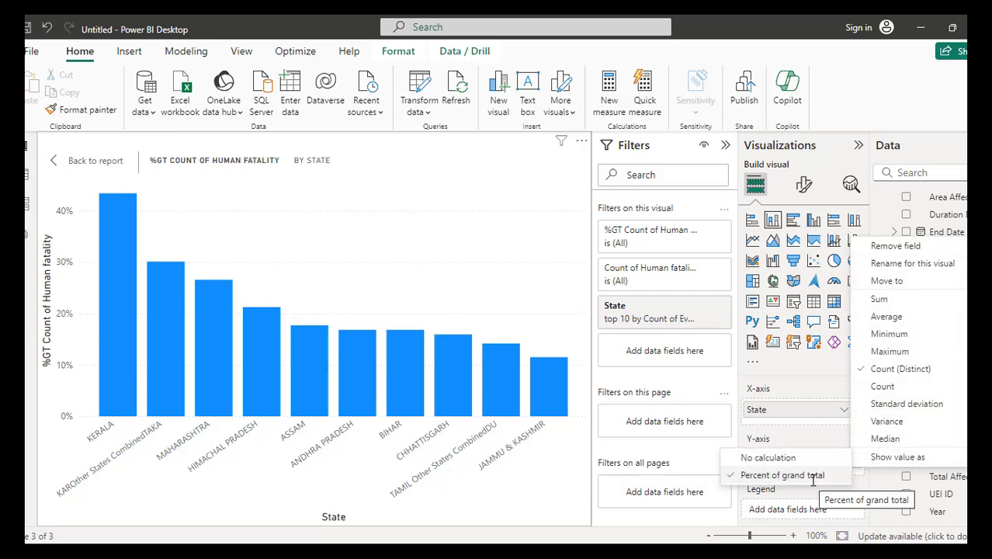
left_click(905, 386)
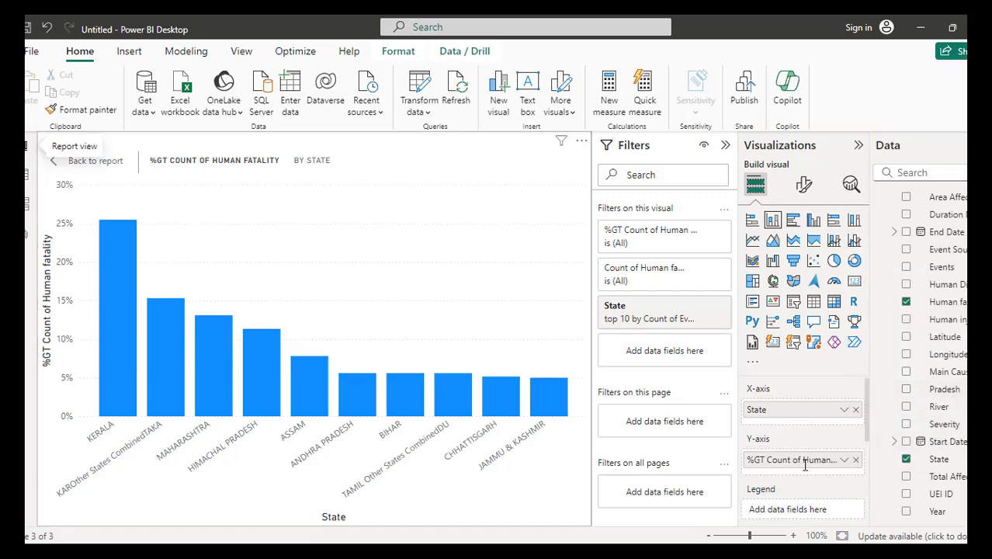
mouse_move(119, 315)
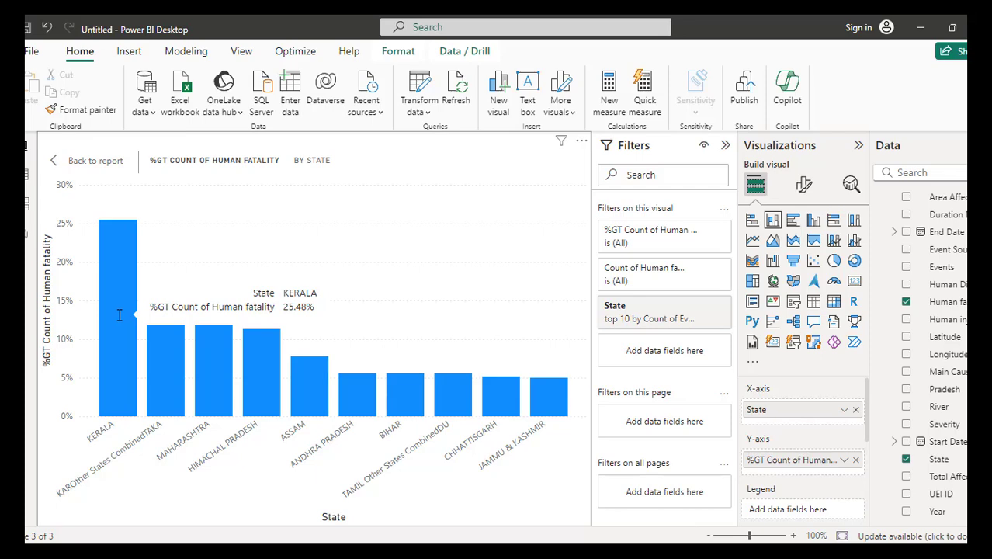
left_click(93, 161)
left_click(297, 323)
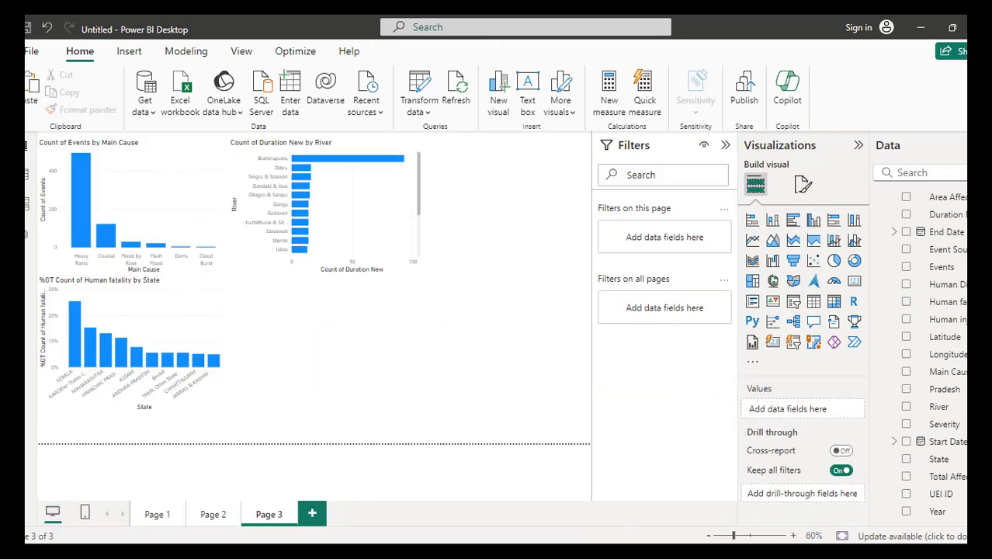
- Check the Word checklist, then duplicate the Human fatality by State chart in Power BI and place the copy directly beside the original
key("alt+Tab")
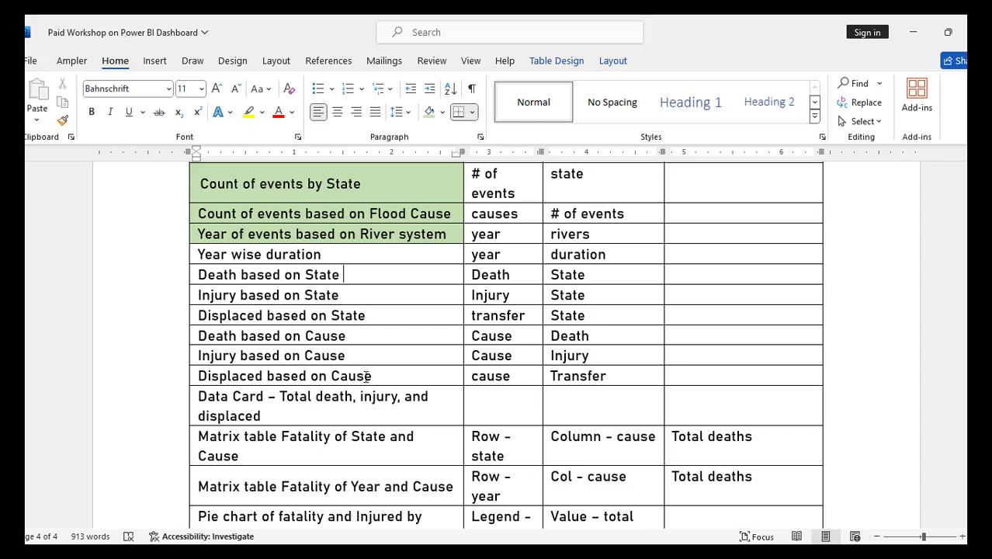
key("alt+Tab")
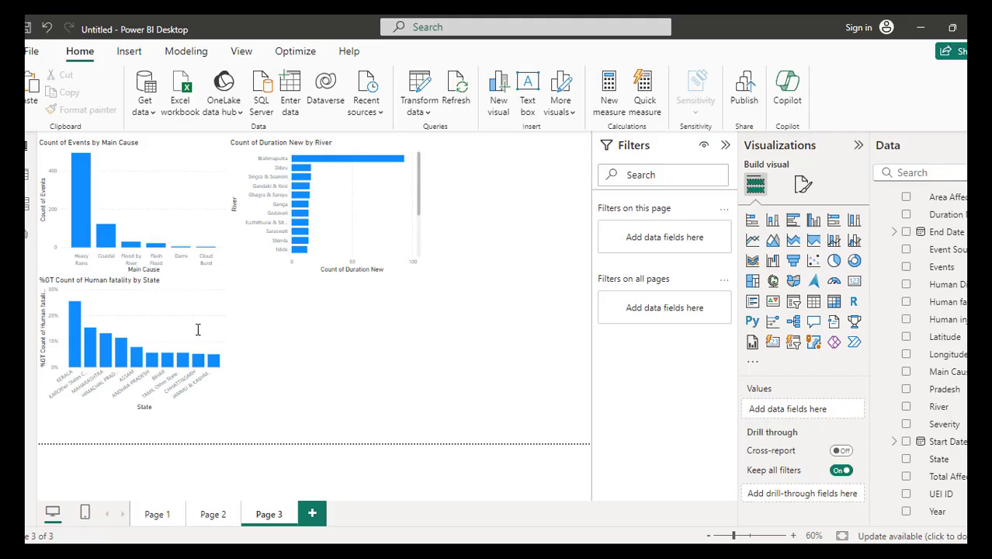
left_click(220, 286)
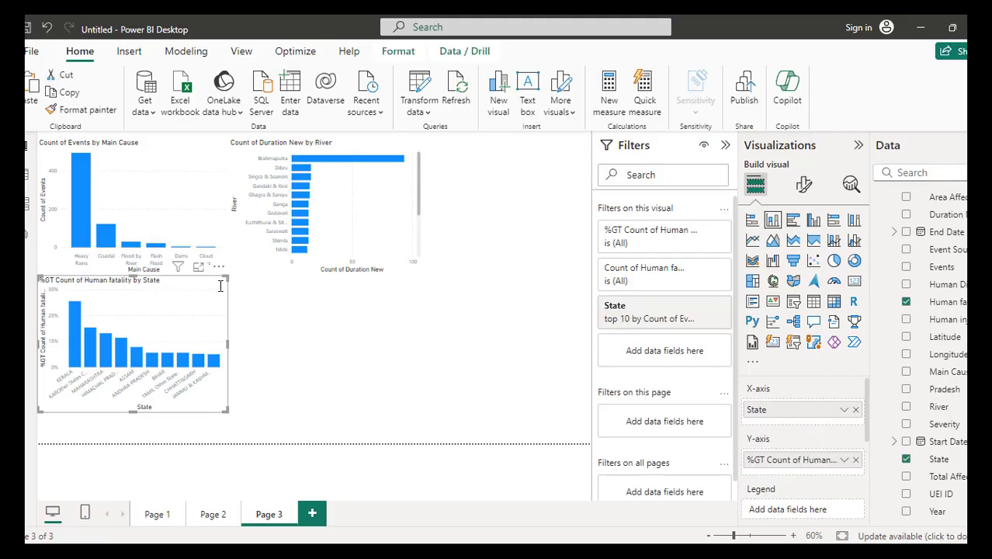
key("ctrl+c")
key("ctrl+v")
left_click_drag(220, 286, 396, 286)
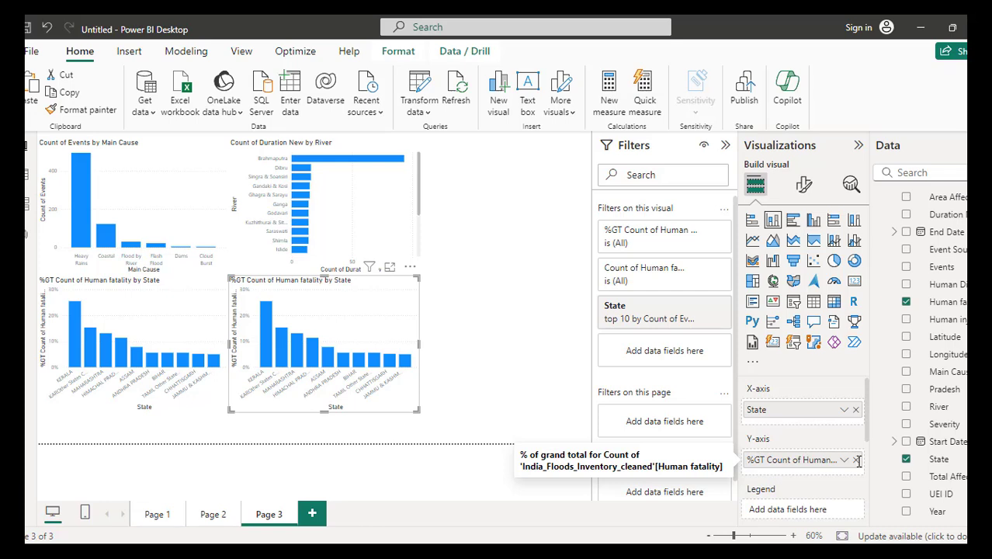
- Replace Human fatality with Human injured on the copied chart's Y-axis and show it as Percent of grand total
left_click(856, 459)
left_click_drag(944, 319, 830, 464)
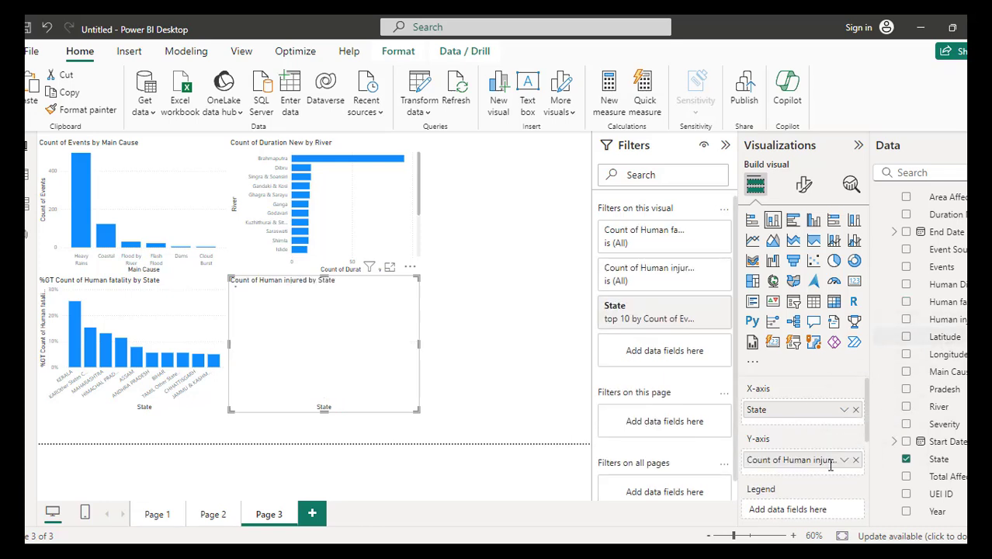
left_click(844, 460)
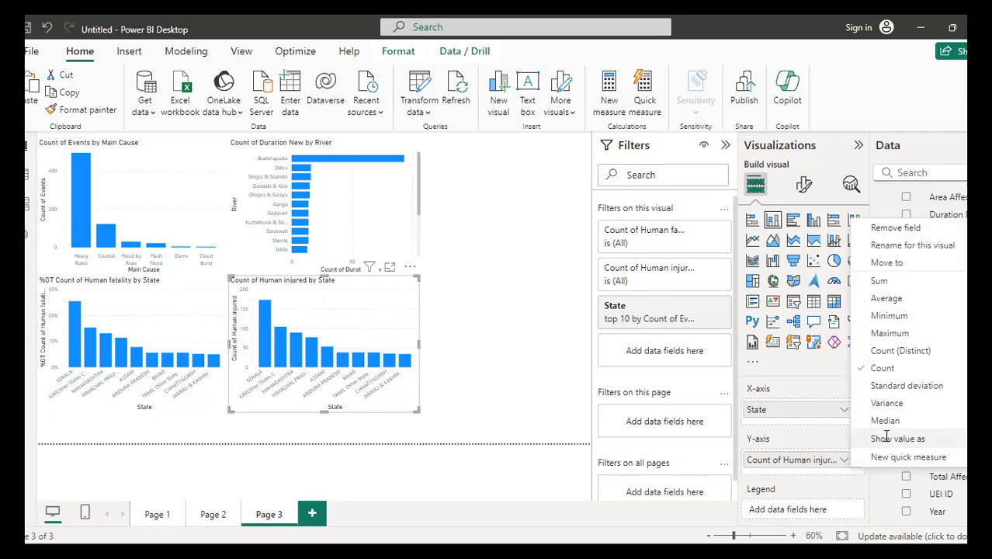
mouse_move(885, 438)
left_click(807, 457)
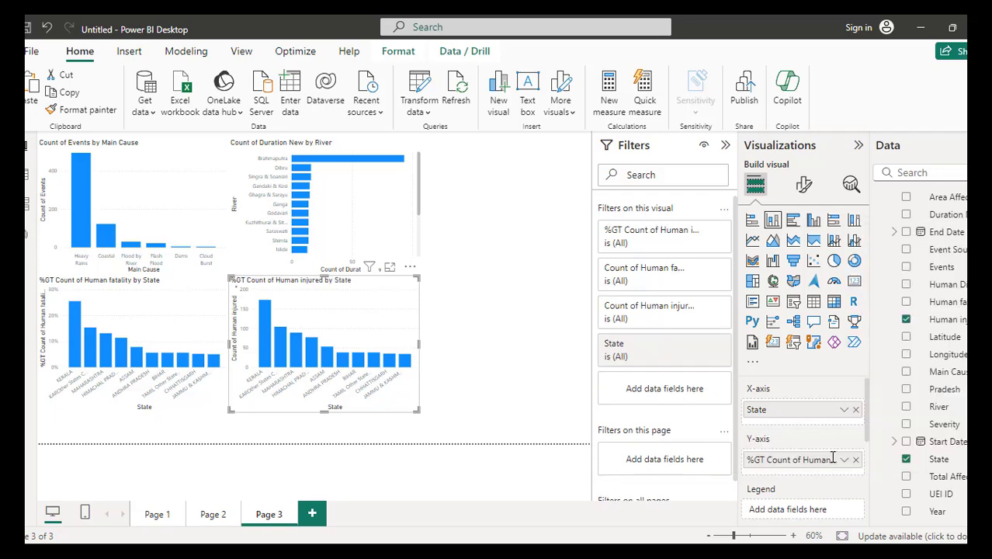
- Enlarge the Human injured by State chart, inspect the percentages of individual states, and return to the report page
left_click(386, 267)
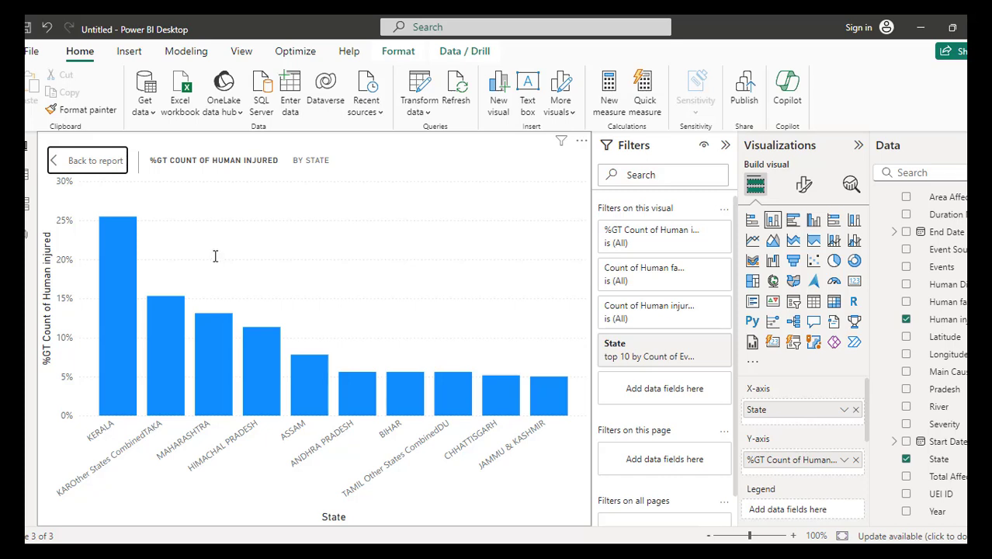
mouse_move(118, 255)
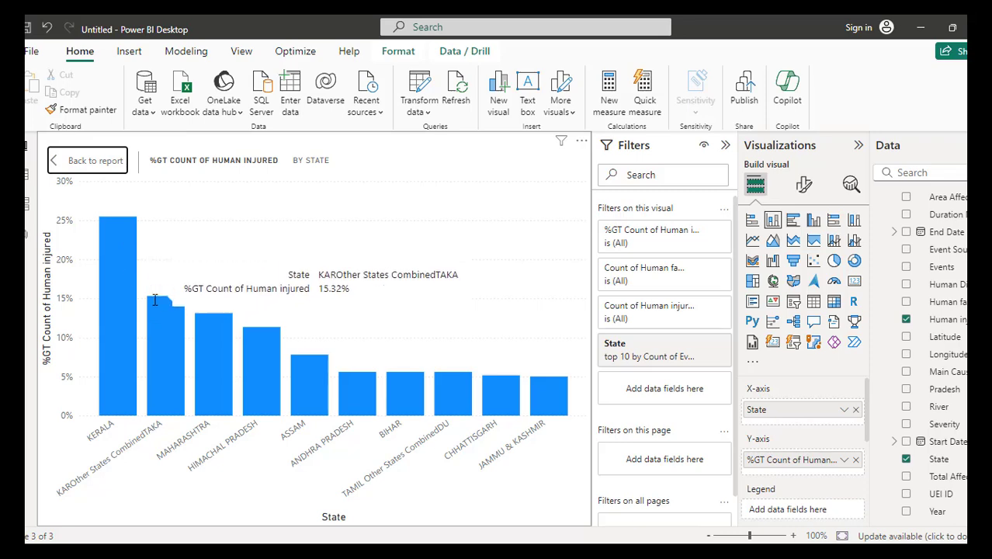
mouse_move(218, 339)
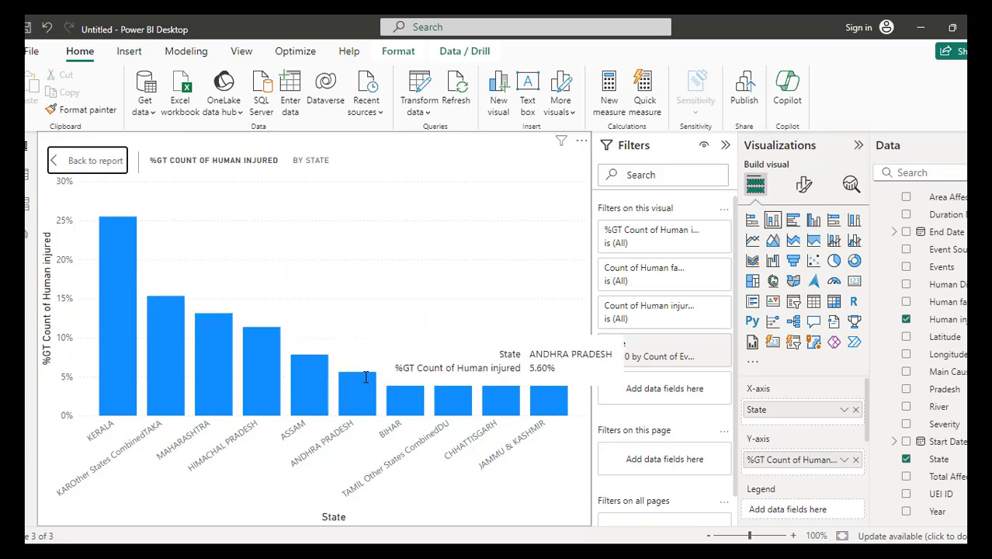
left_click(109, 160)
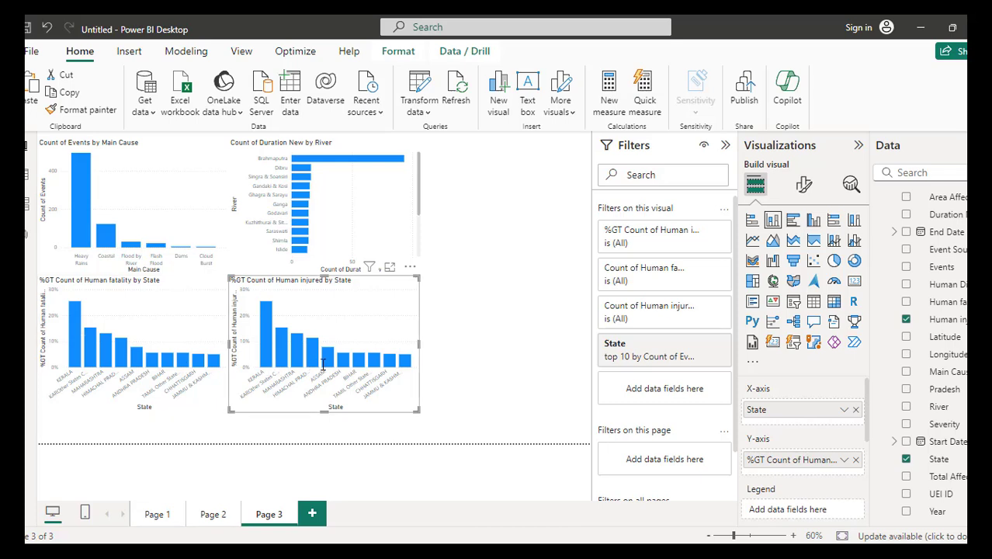
left_click(467, 359)
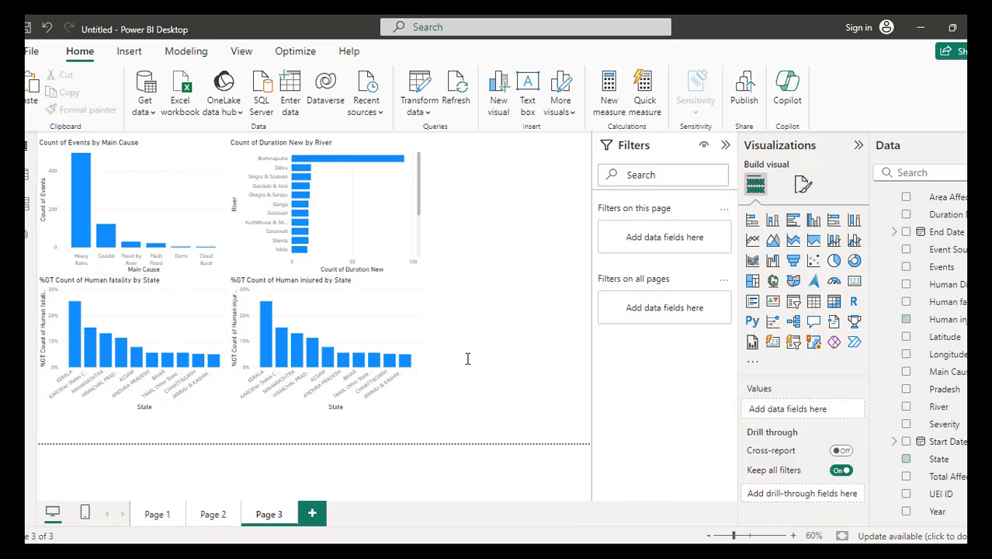
- Add a new report page, select "Death based on Cause" in the Word checklist, and return to Page 3 in Power BI
left_click(312, 510)
key("alt+Tab")
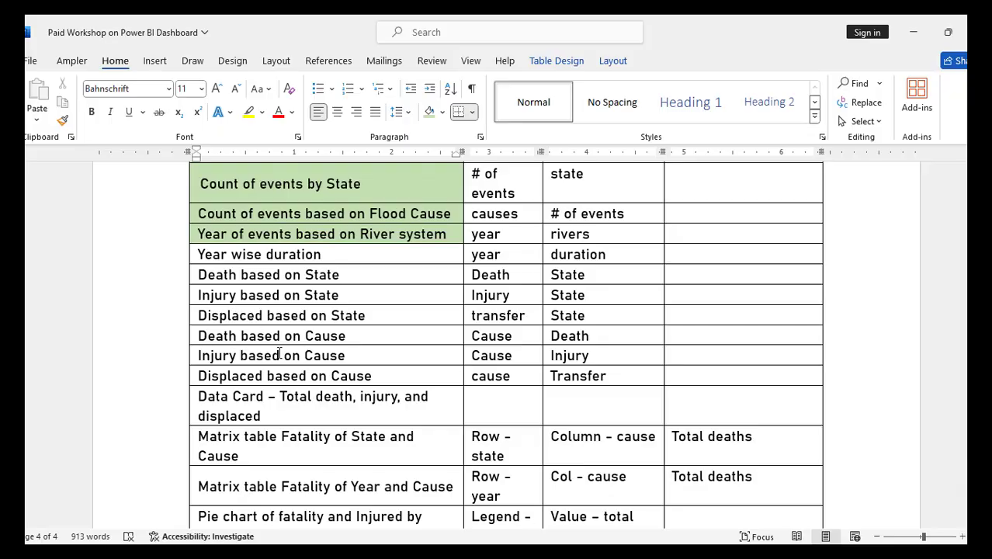
left_click(194, 336)
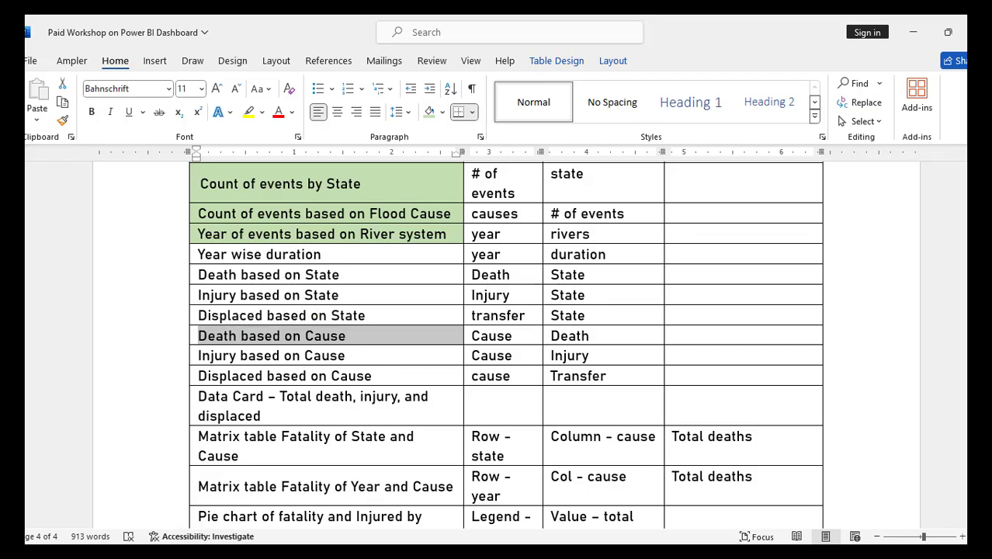
key("alt+Tab")
left_click(257, 516)
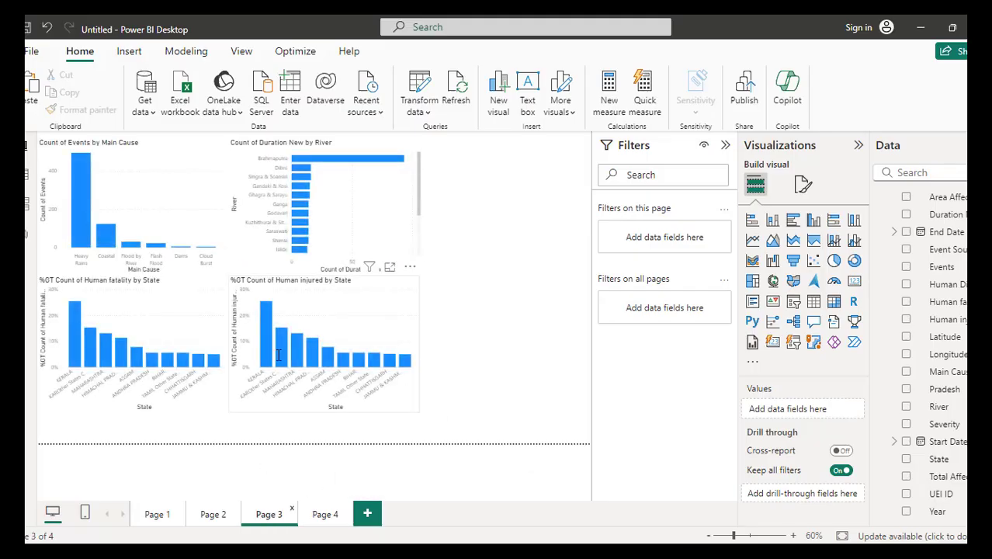
- Copy the Human injured by State chart from Page 3 and paste it onto Page 4
left_click(346, 305)
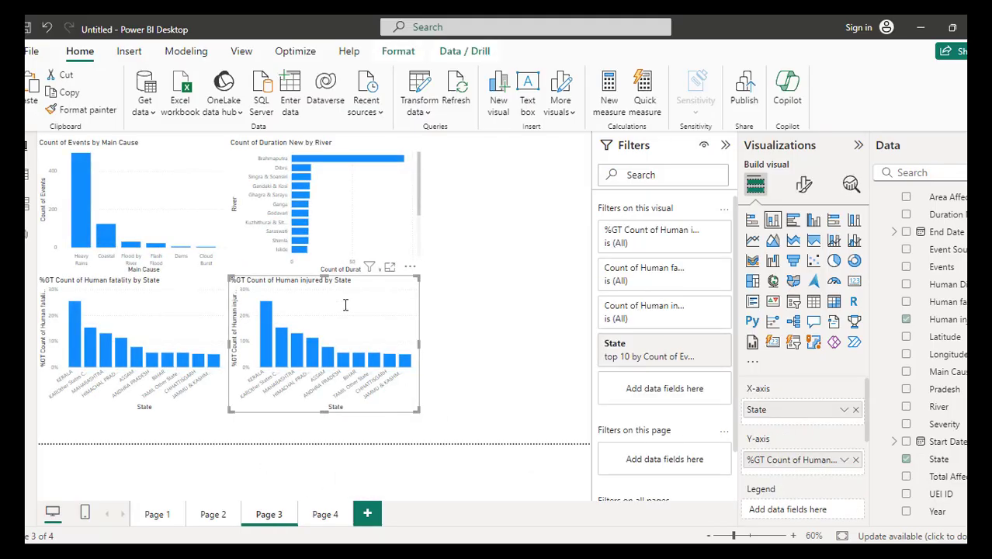
left_click(324, 514)
key("ctrl+v")
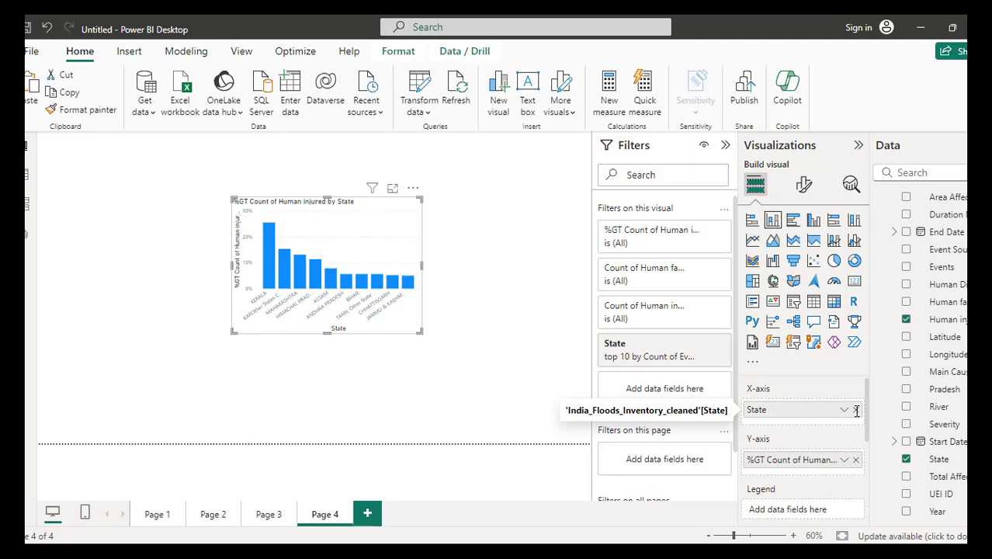
- Convert the pasted chart on Page 4 to a clustered bar chart and enlarge it in width and height
left_click(793, 220)
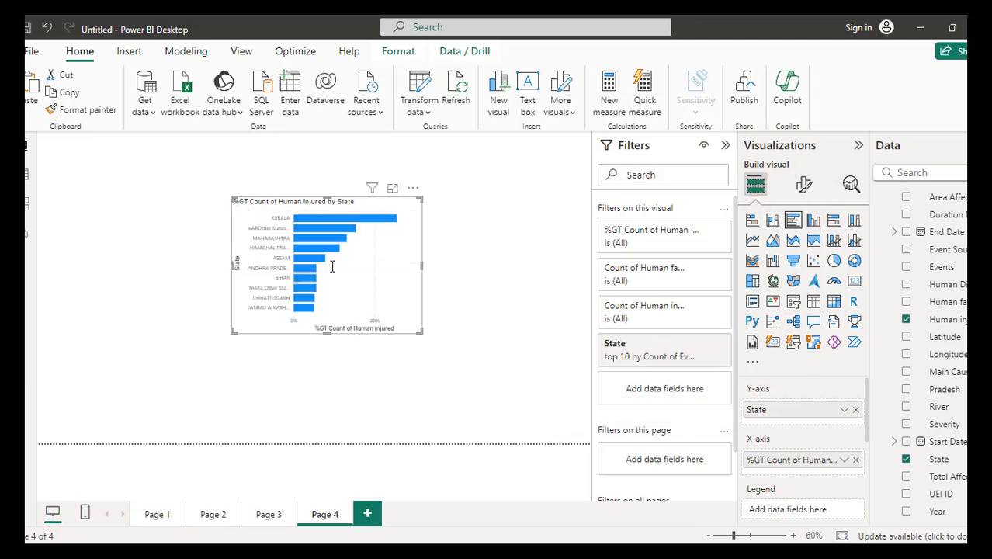
left_click_drag(421, 265, 457, 268)
left_click_drag(347, 334, 348, 383)
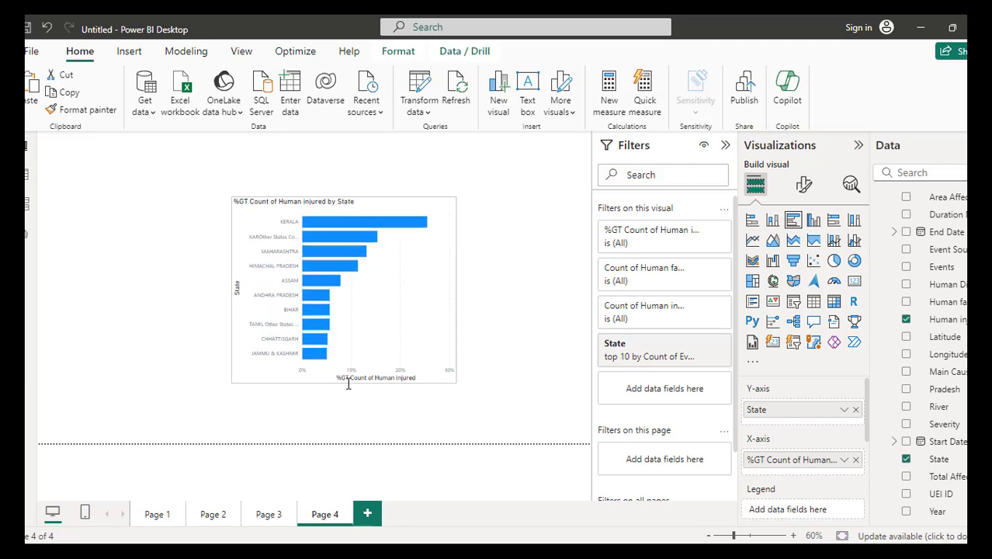
left_click_drag(455, 380, 520, 414)
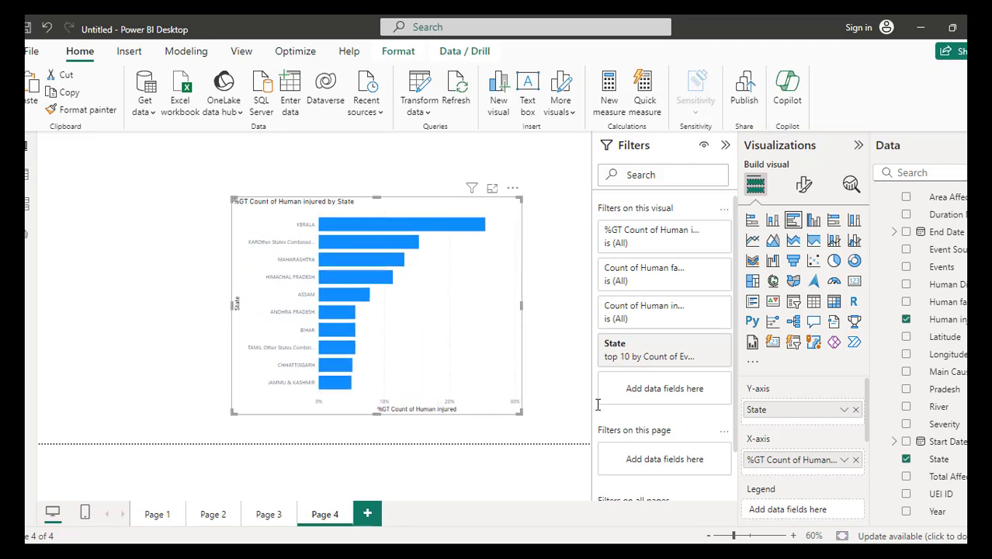
- Replace State with Main Cause on the bar chart's Y-axis and Human injured with Human fatality on its X-axis
left_click(855, 410)
left_click_drag(954, 373, 839, 417)
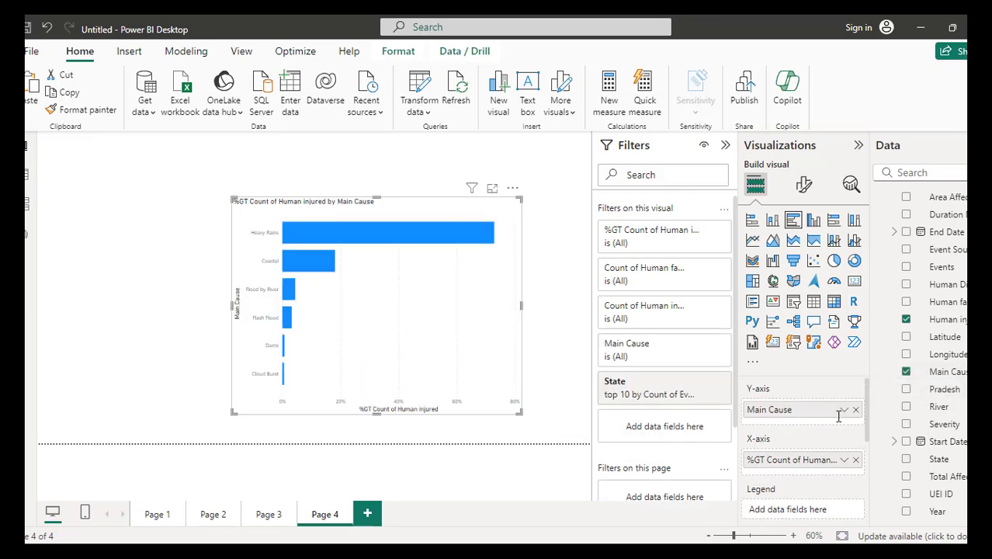
left_click(856, 460)
left_click_drag(953, 302, 808, 459)
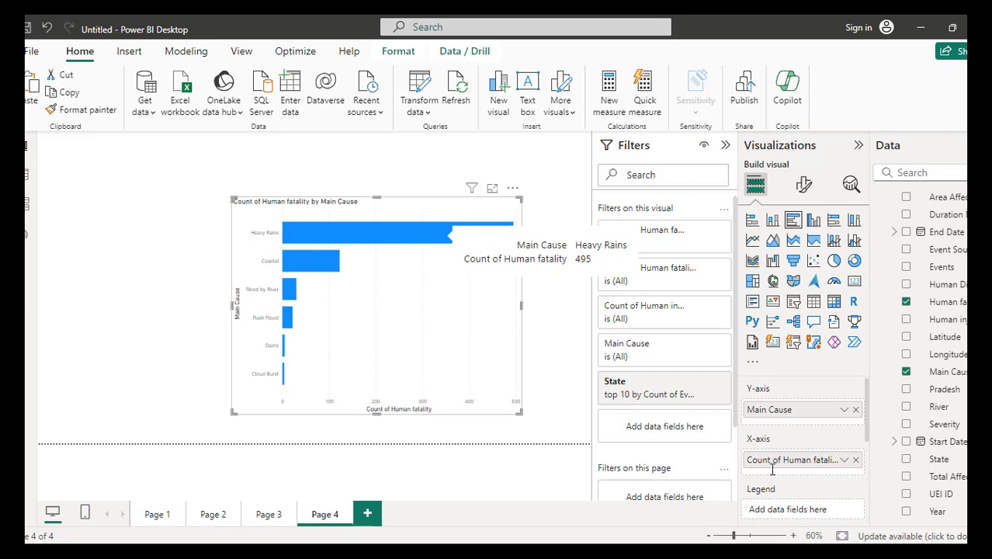
- Show the bar chart's Human fatality count as Percent of grand total
left_click(844, 460)
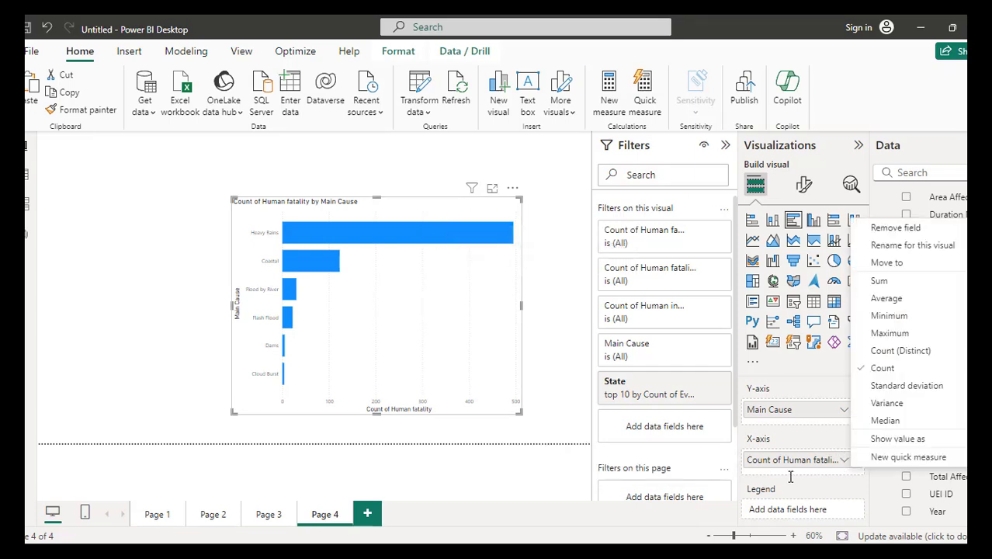
left_click(762, 476)
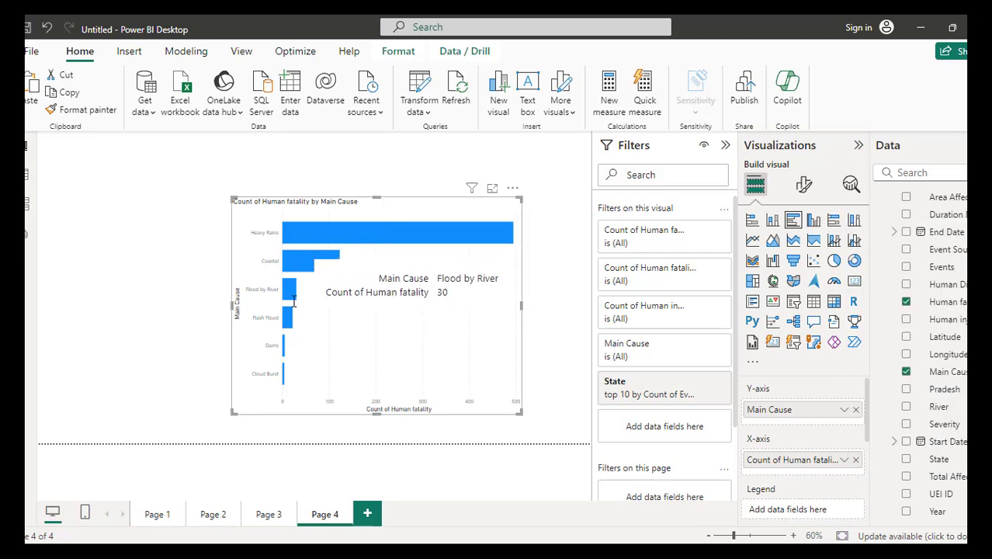
left_click(843, 458)
mouse_move(908, 438)
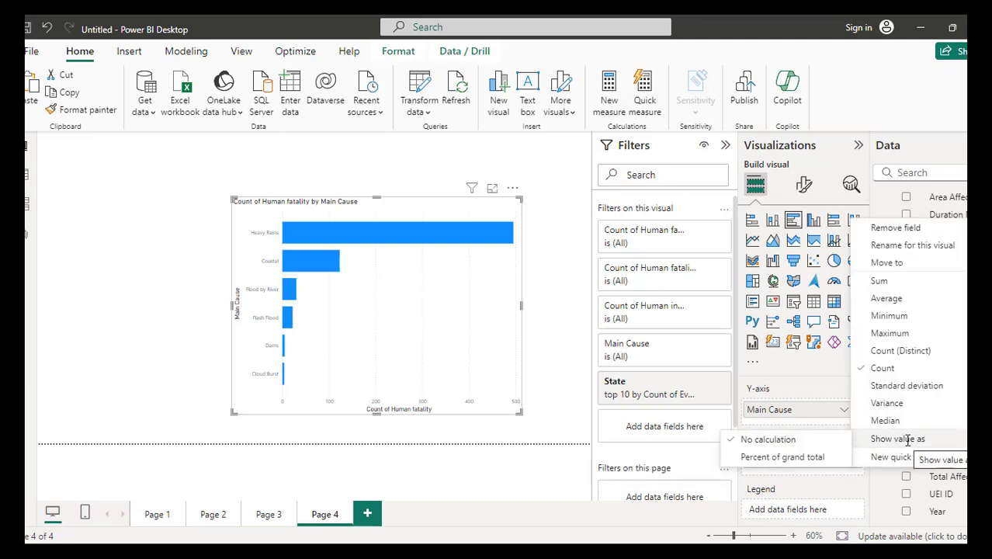
left_click(808, 456)
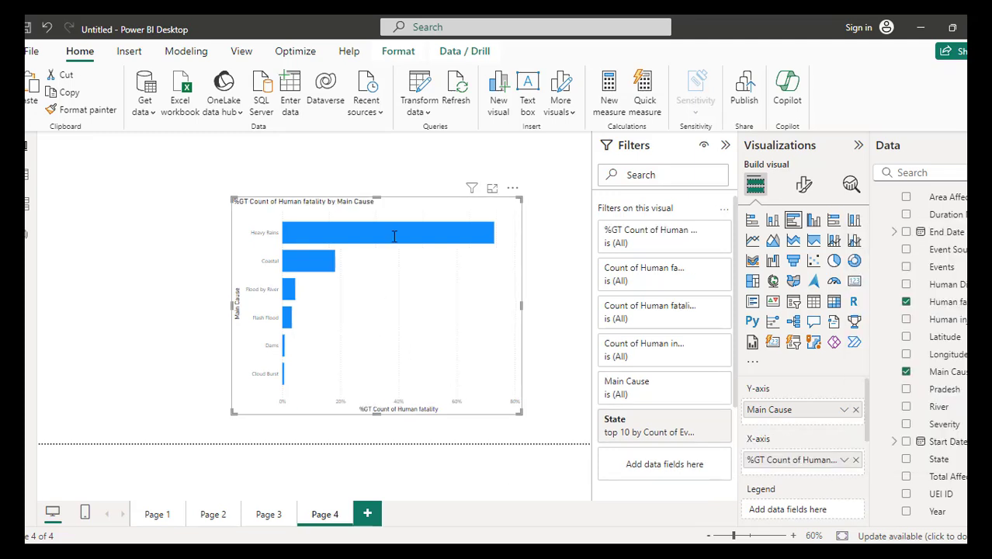
mouse_move(395, 235)
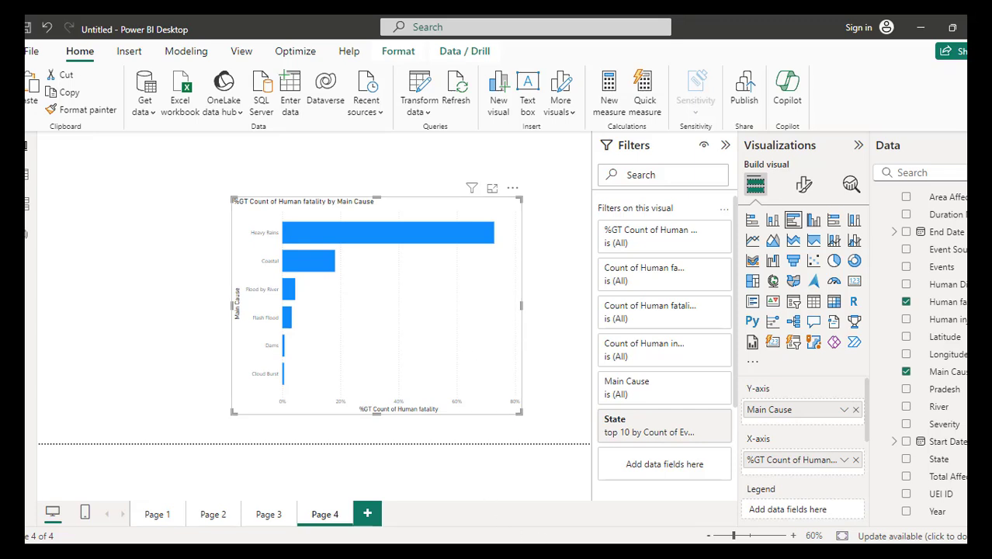
- Review the remaining chart entries in the Word checklist and return to Power BI
key("alt+Tab")
scroll(326, 341, "down", 5)
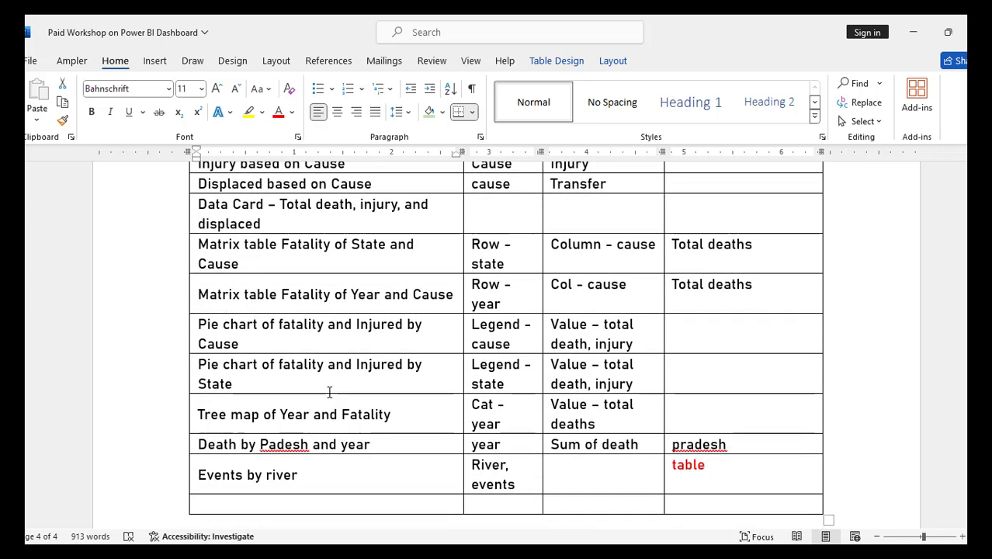
scroll(377, 401, "up", 4)
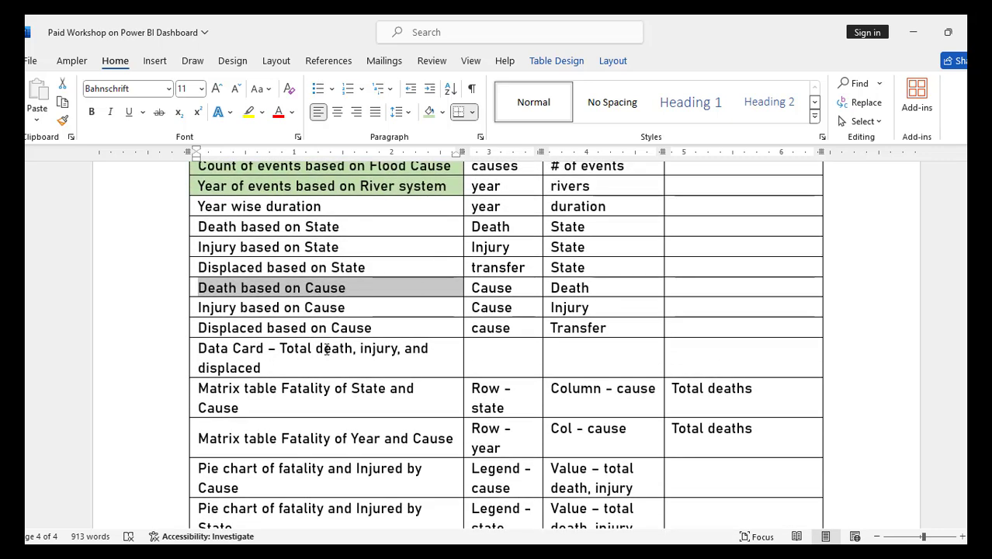
scroll(424, 408, "down", 3)
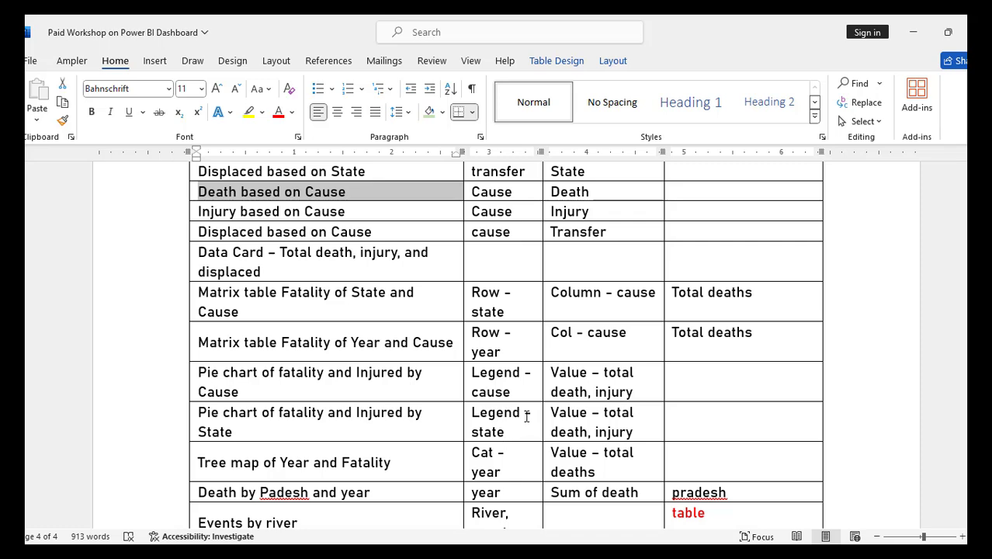
scroll(501, 400, "up", 4)
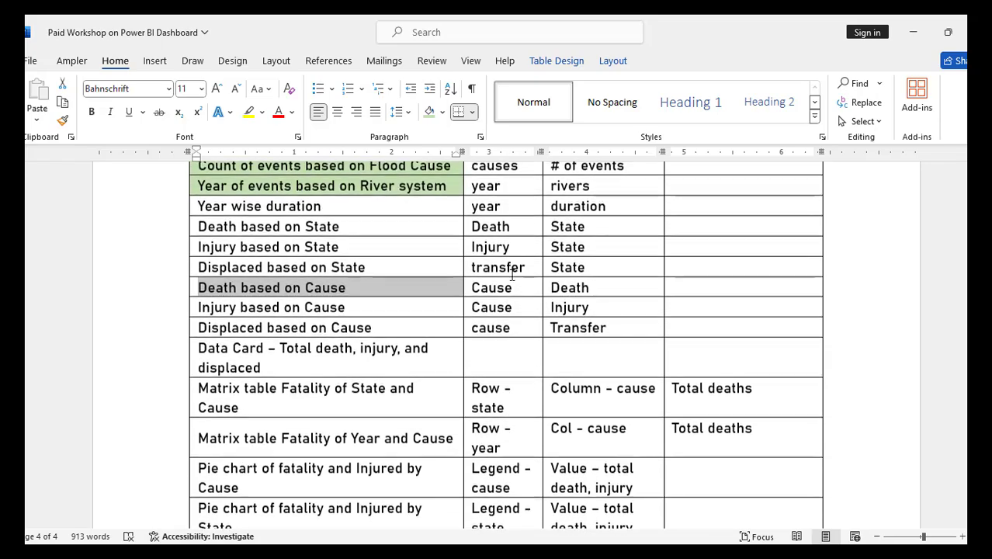
key("alt+Tab")
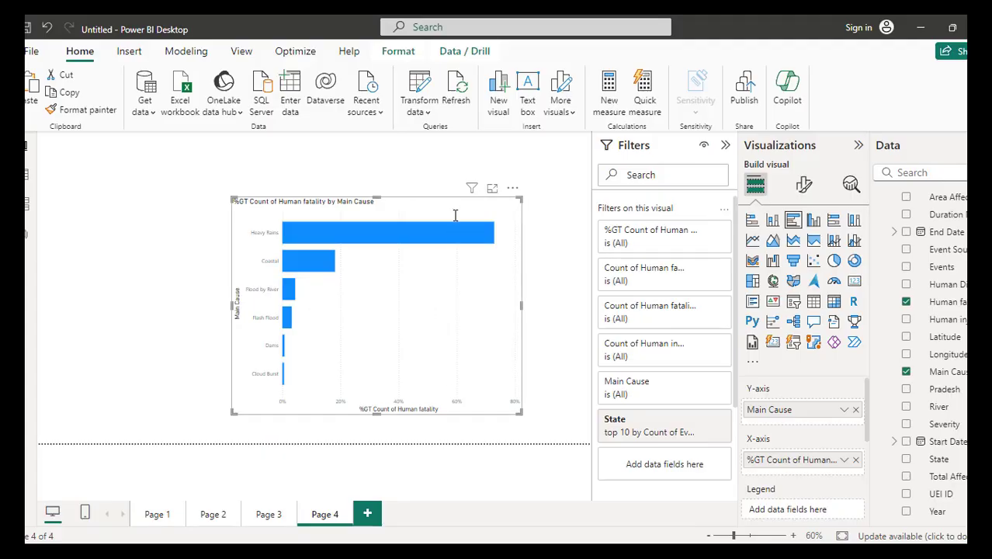
- Convert the Human fatality by Main Cause chart to a pie chart and inspect it in focus mode before returning to the report
left_click_drag(455, 202, 344, 171)
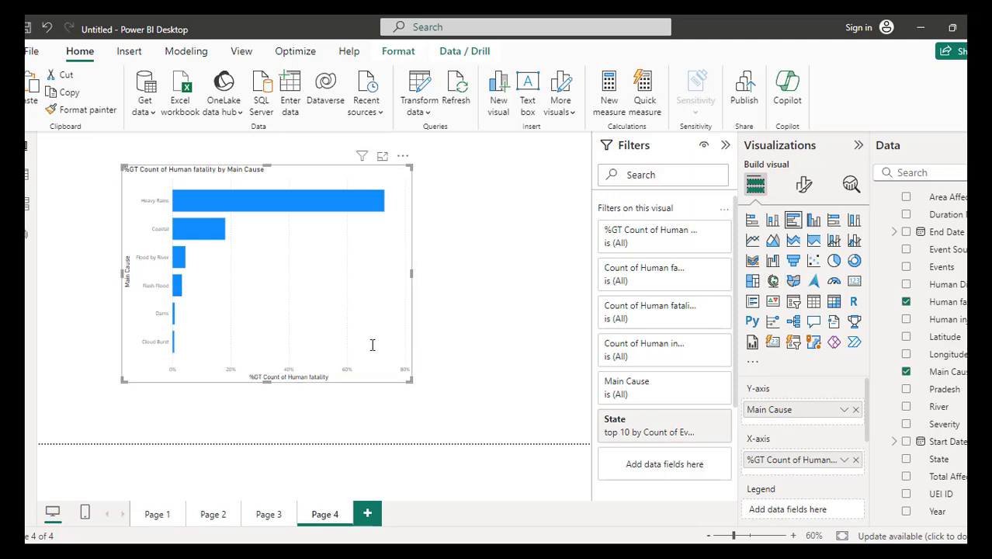
left_click(834, 261)
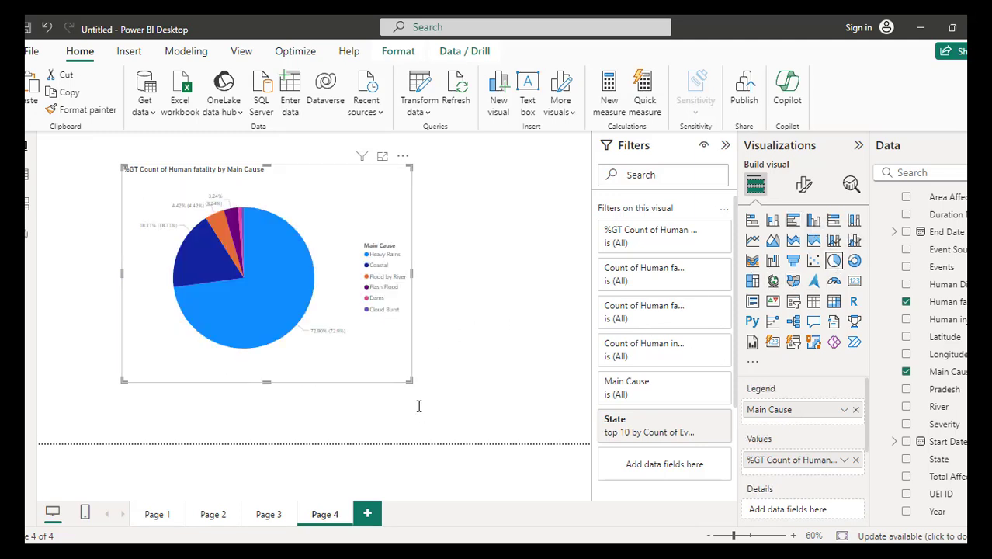
left_click(382, 155)
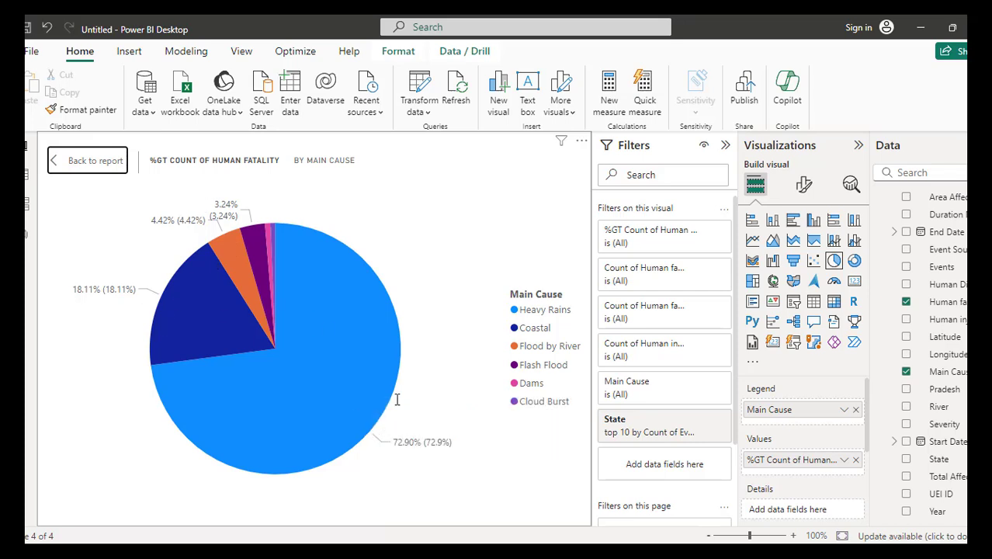
left_click(121, 162)
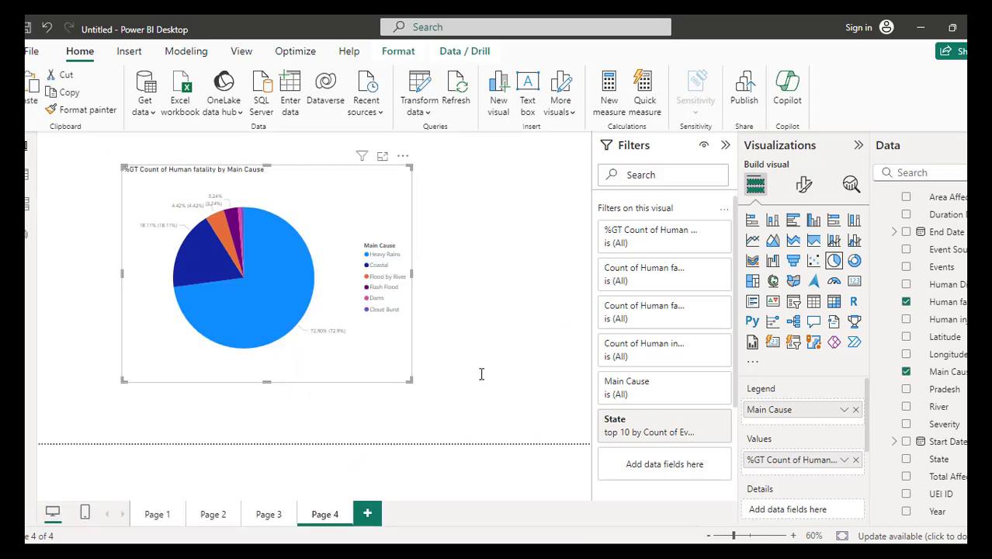
- Shrink the Human fatality pie chart and place it in the upper-left corner of Page 4
left_click_drag(411, 381, 327, 330)
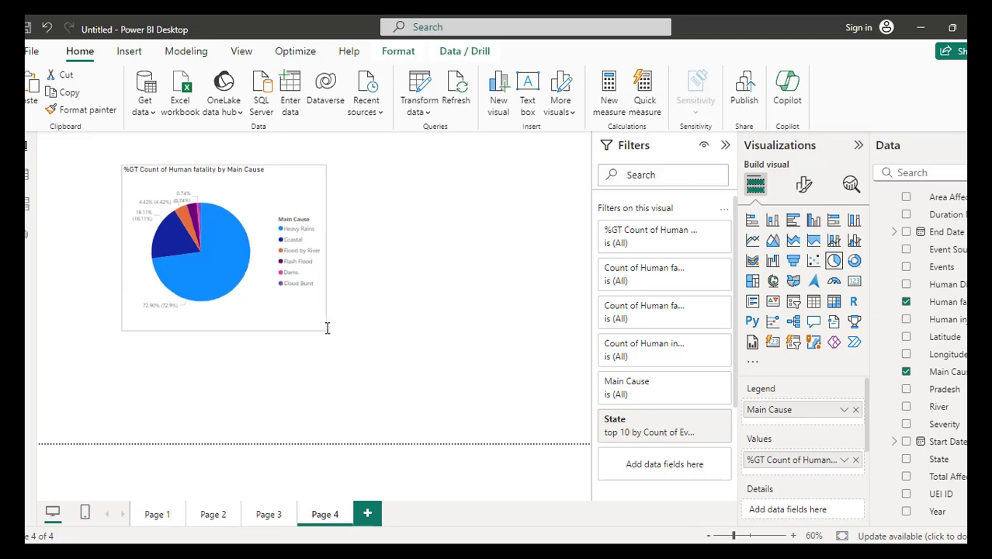
left_click_drag(287, 179, 203, 151)
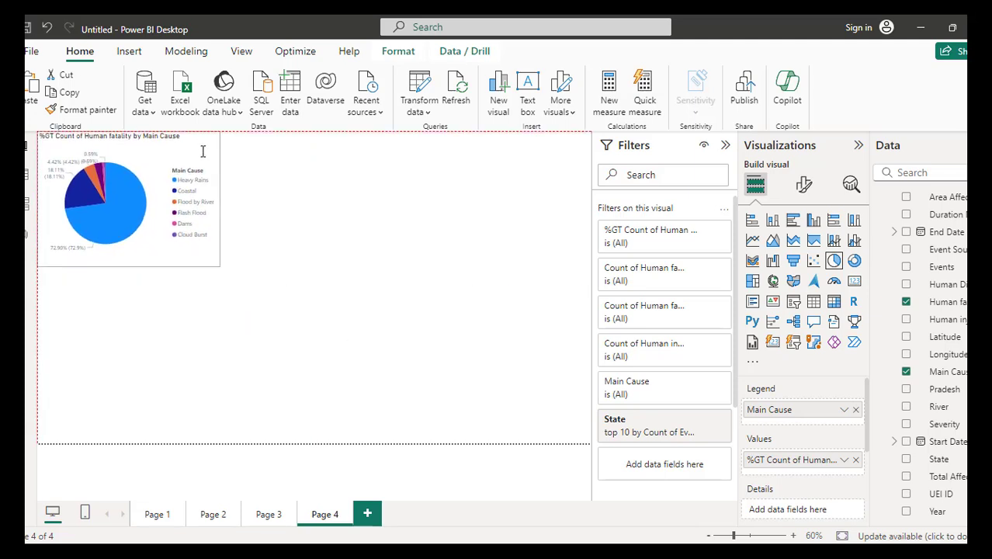
left_click(496, 321)
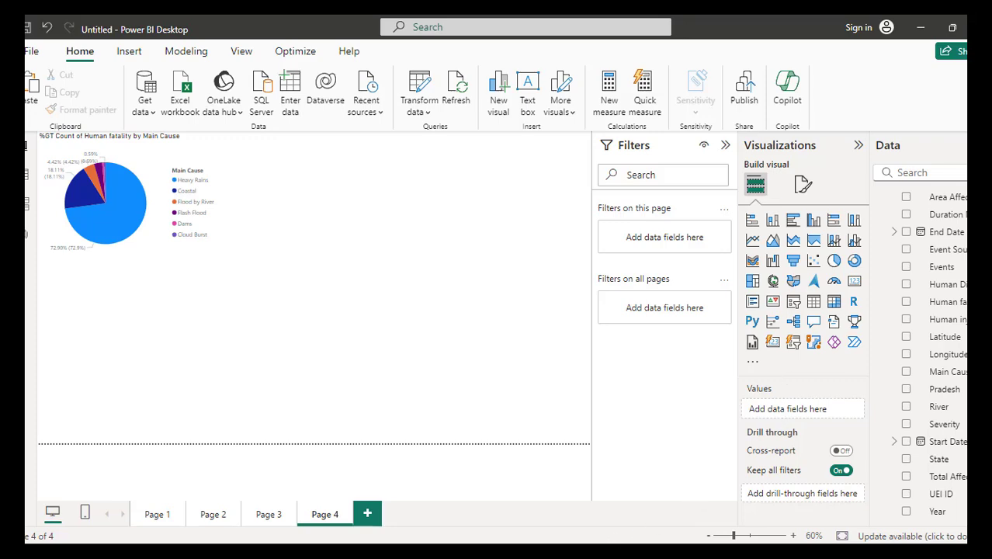
- Check the "Matrix table Fatality of State and Cause" entry in the Word checklist, then add an empty matrix visual beside the pie chart in Power BI
left_click(487, 551)
scroll(302, 409, "down", 3)
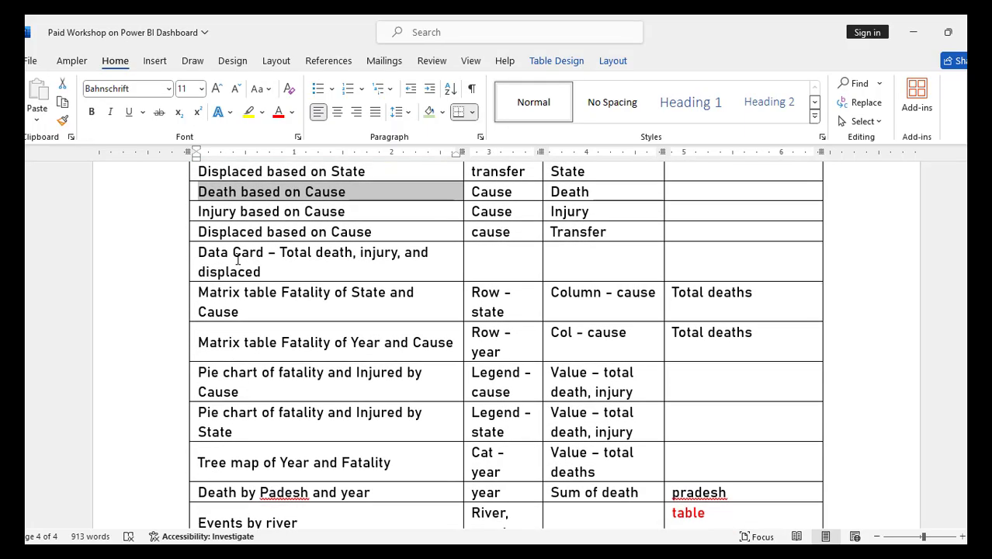
left_click(245, 311)
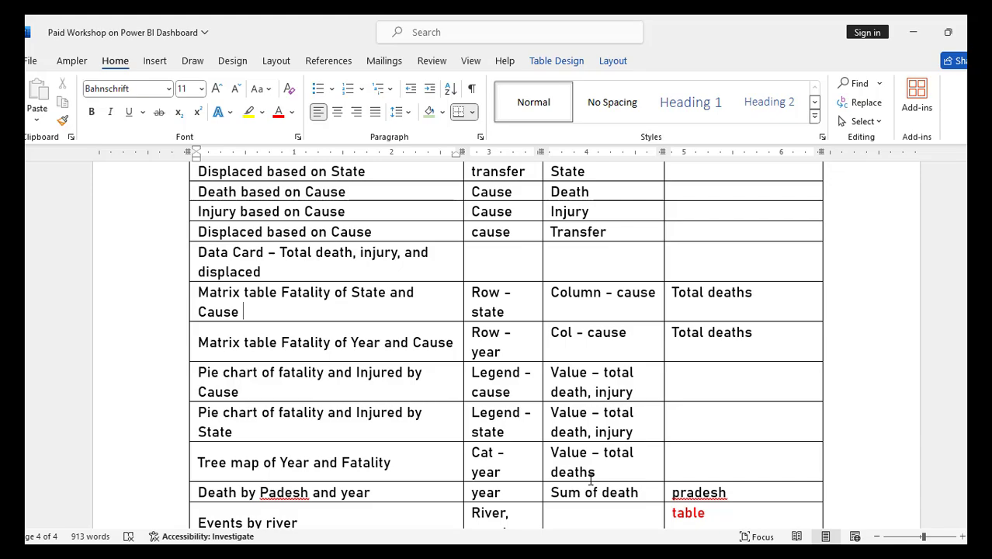
key("alt+Tab")
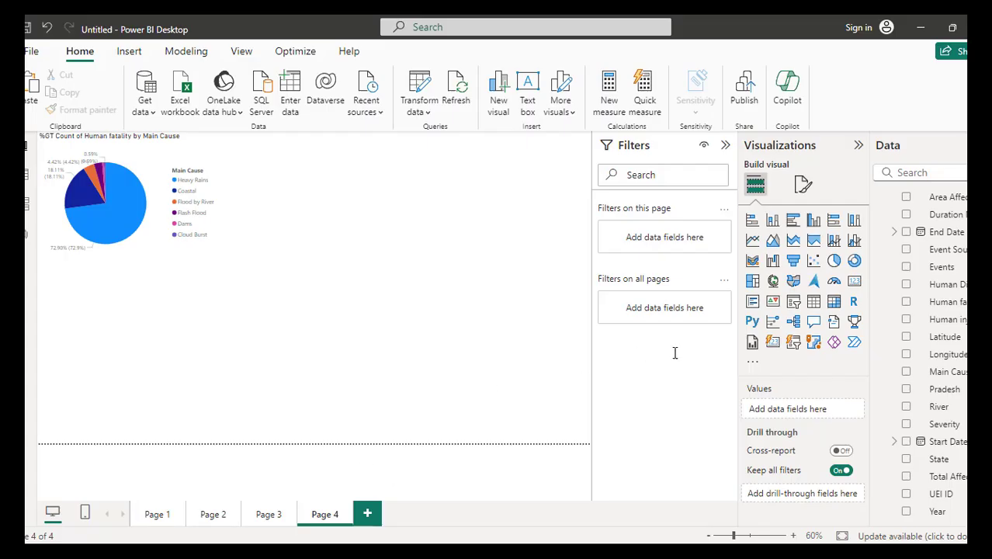
left_click(834, 302)
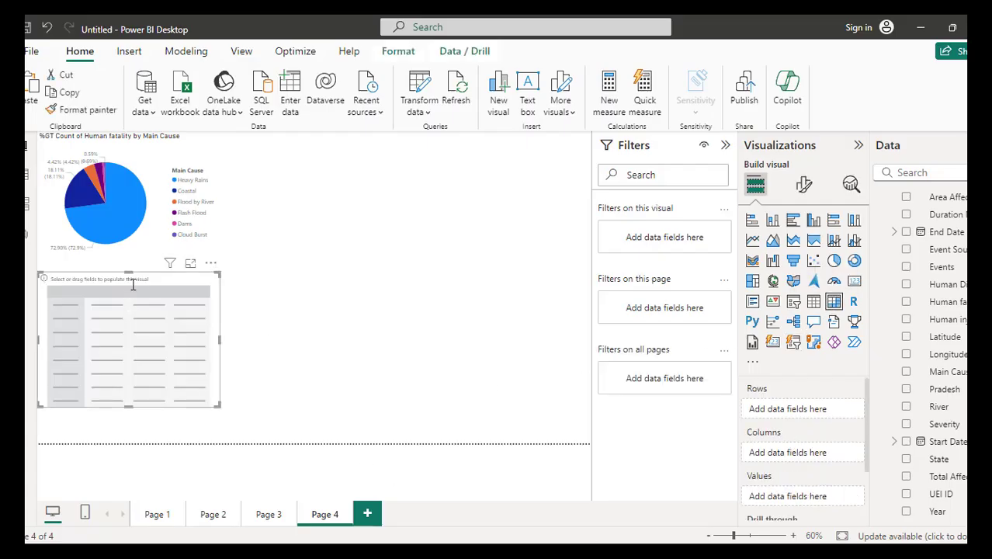
left_click_drag(181, 281, 413, 161)
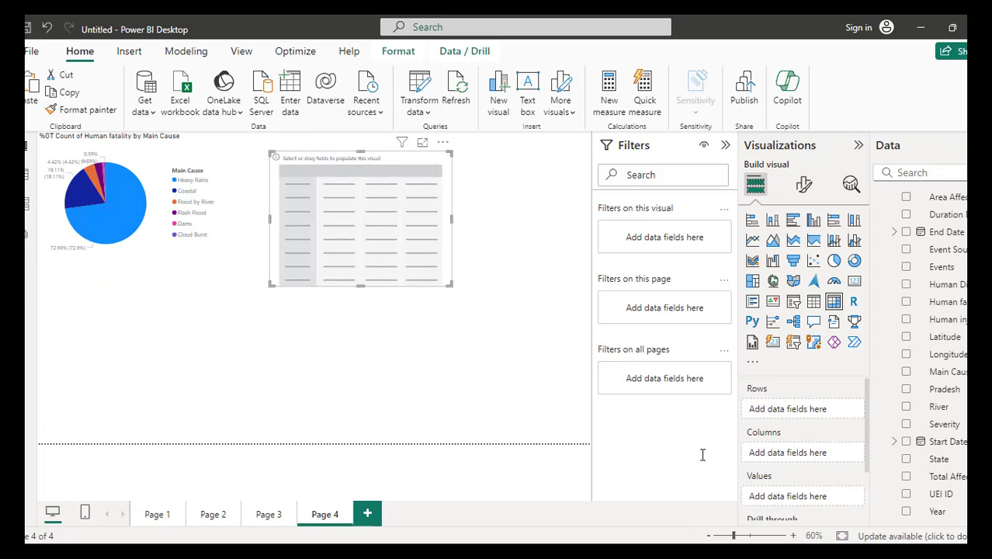
- Check the row, column and value fields listed for the fatality matrix in Word, then look through the data fields in Power BI
key("alt+Tab")
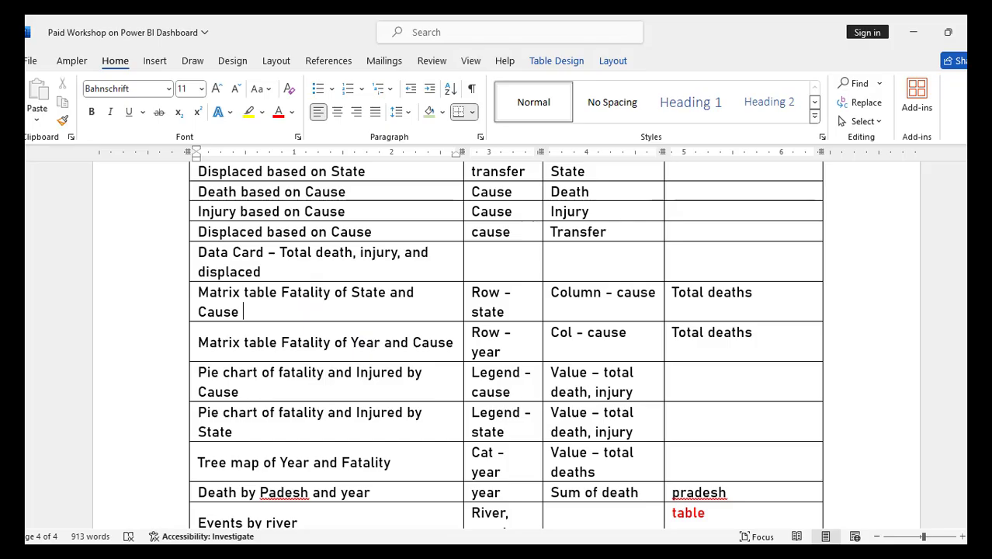
left_click(243, 311)
left_click(712, 453)
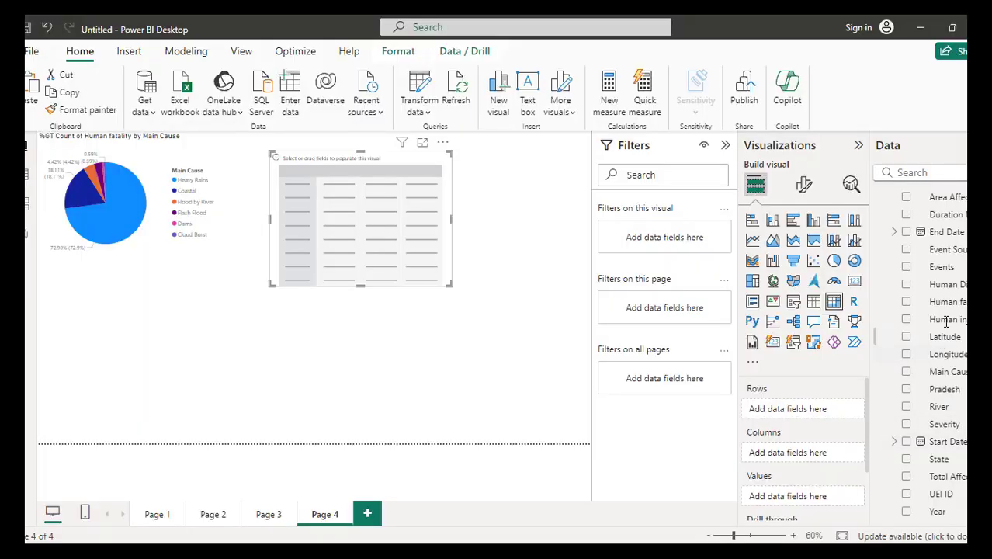
scroll(947, 342, "up", 1)
scroll(953, 376, "down", 1)
scroll(952, 376, "up", 1)
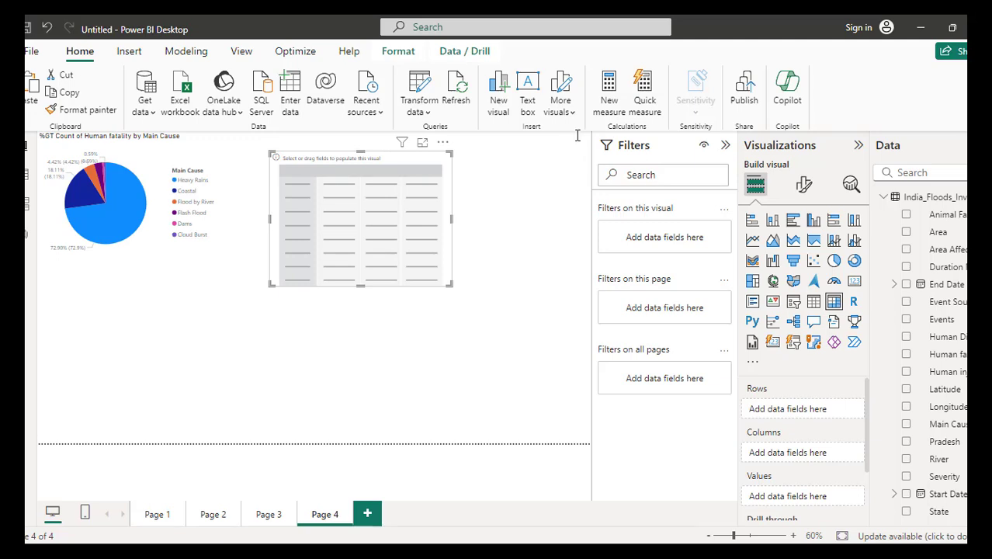
- Start a new measure, then find and highlight the Total Deaths formula in the workshop PDF in Foxit Reader before returning to Power BI
left_click(608, 91)
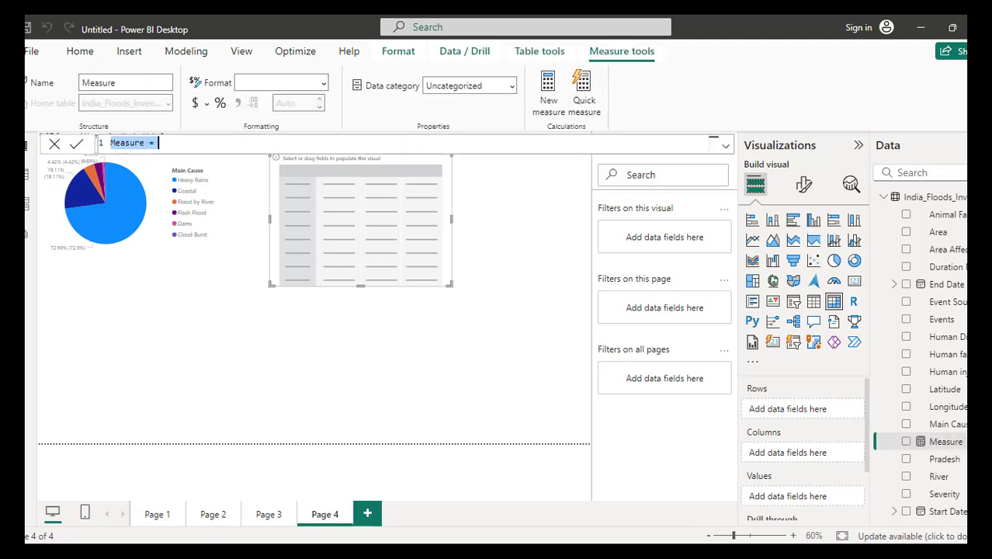
left_click(433, 550)
scroll(466, 342, "down", 10)
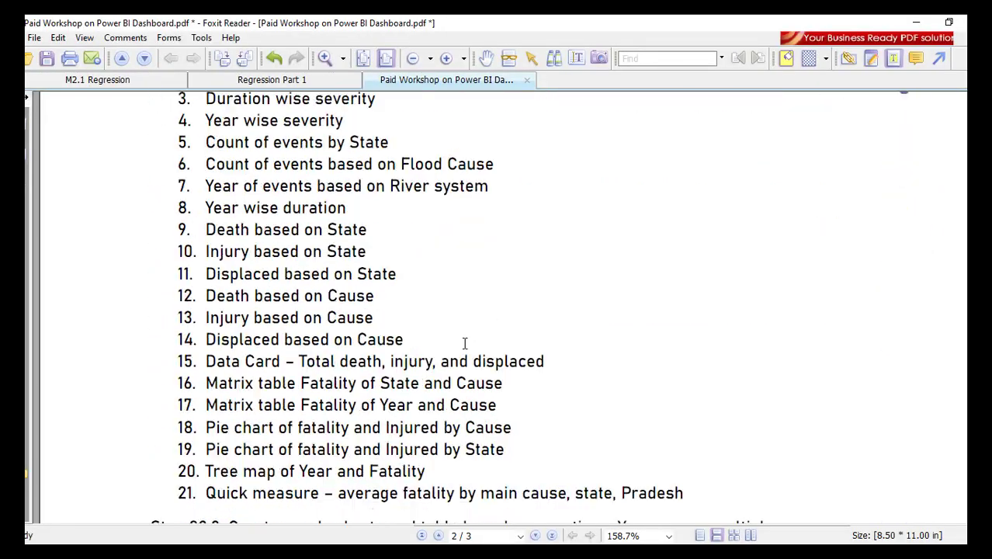
scroll(464, 343, "down", 12)
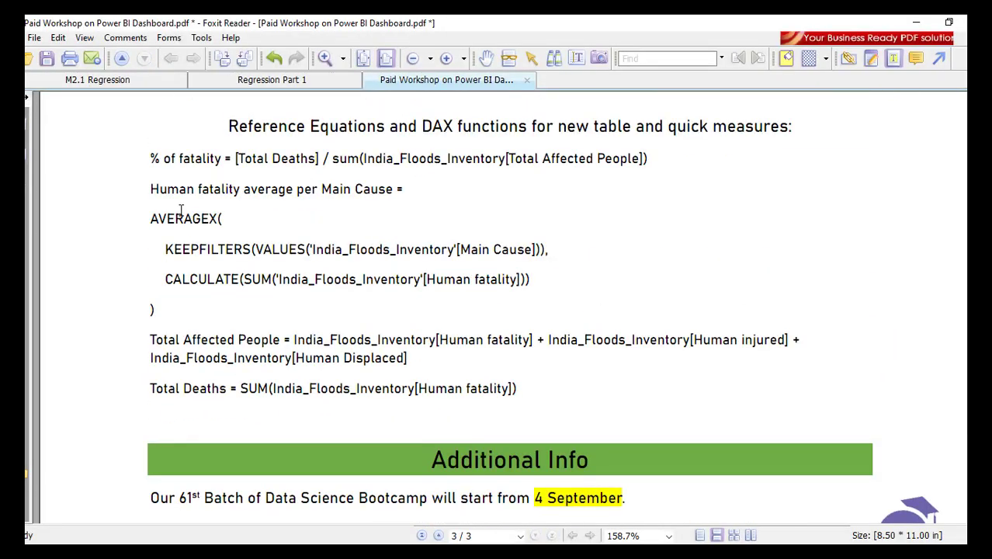
left_click_drag(151, 389, 524, 388)
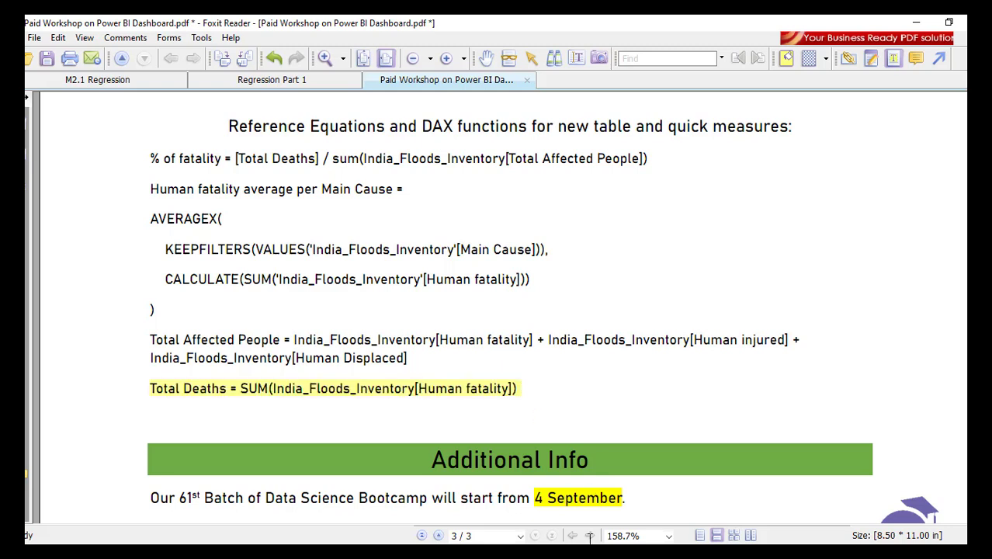
key("alt+Tab")
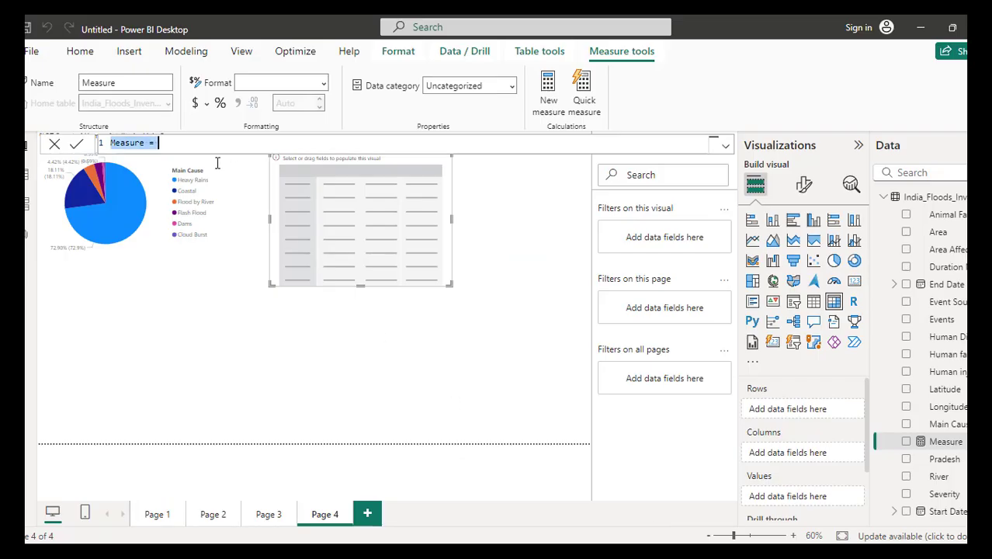
- Replace the default measure name with "total death ="
left_click_drag(190, 143, 87, 143)
left_click(193, 143)
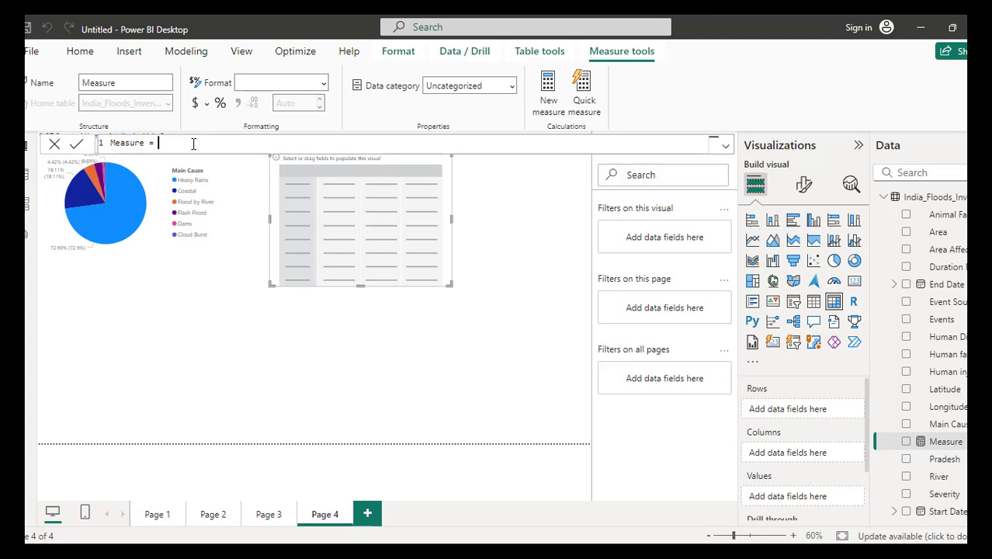
left_click_drag(193, 143, 106, 143)
type("total death =")
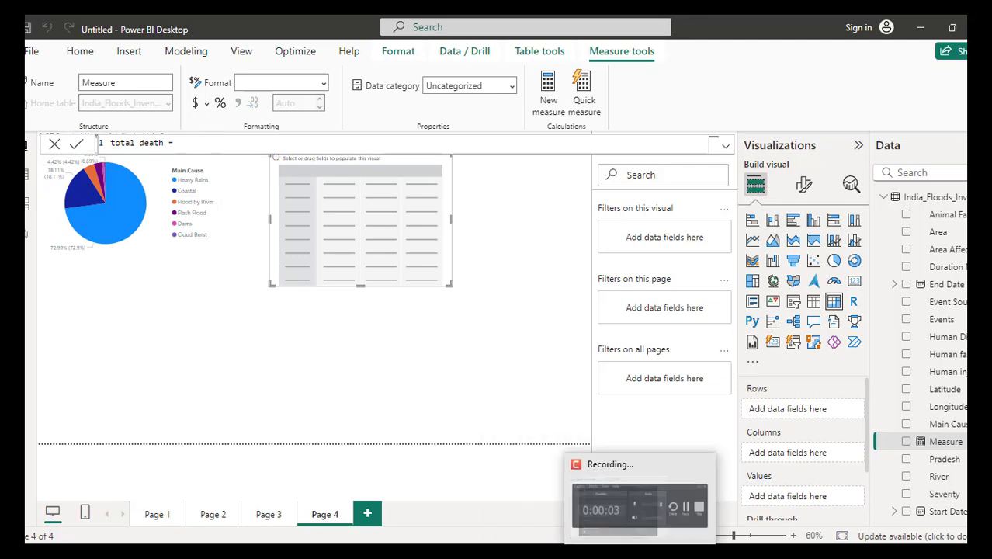
- Recheck the formula in the PDF, then define total death in Power BI as SUM(India_Floods_Inventory_cleaned[Human fatality])
left_click(483, 551)
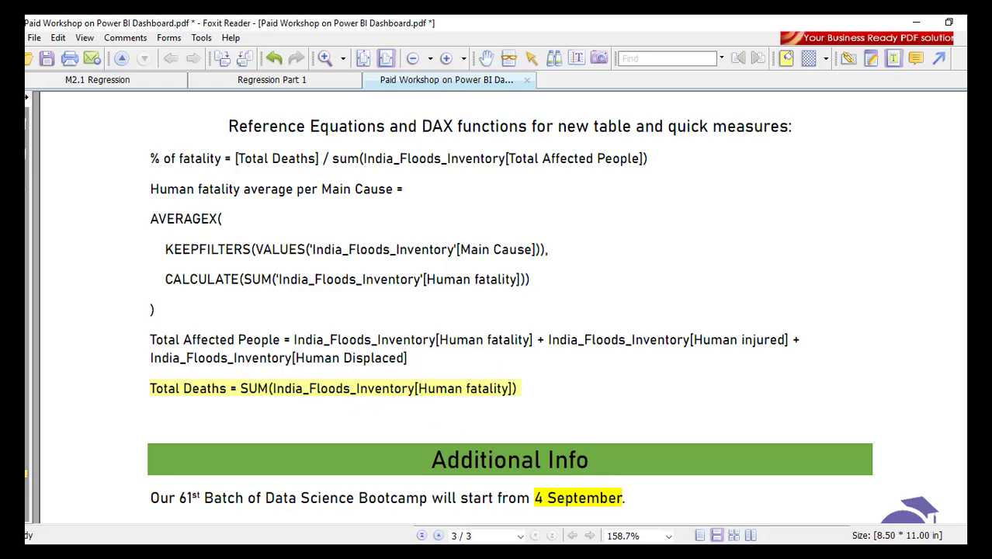
key("alt+Tab")
type("sum")
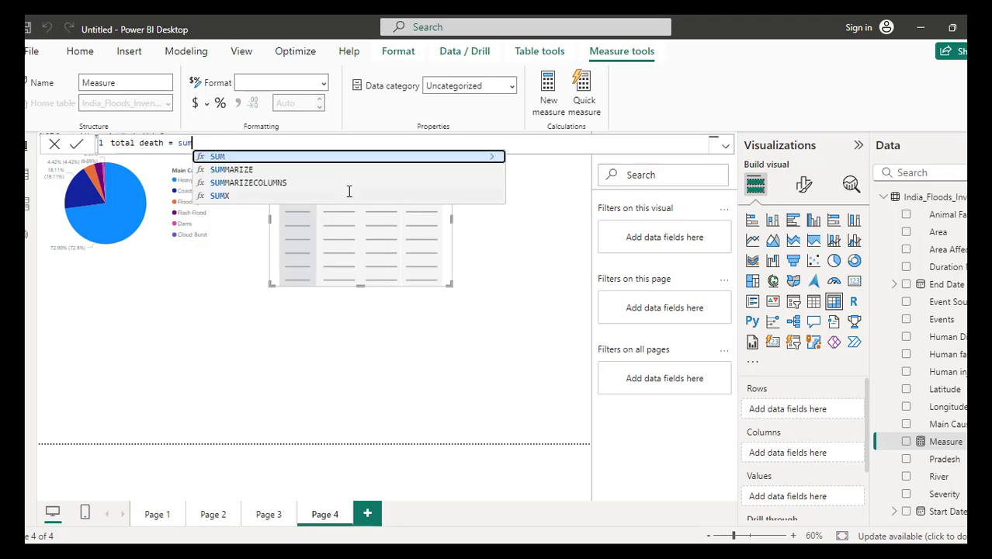
key("Tab")
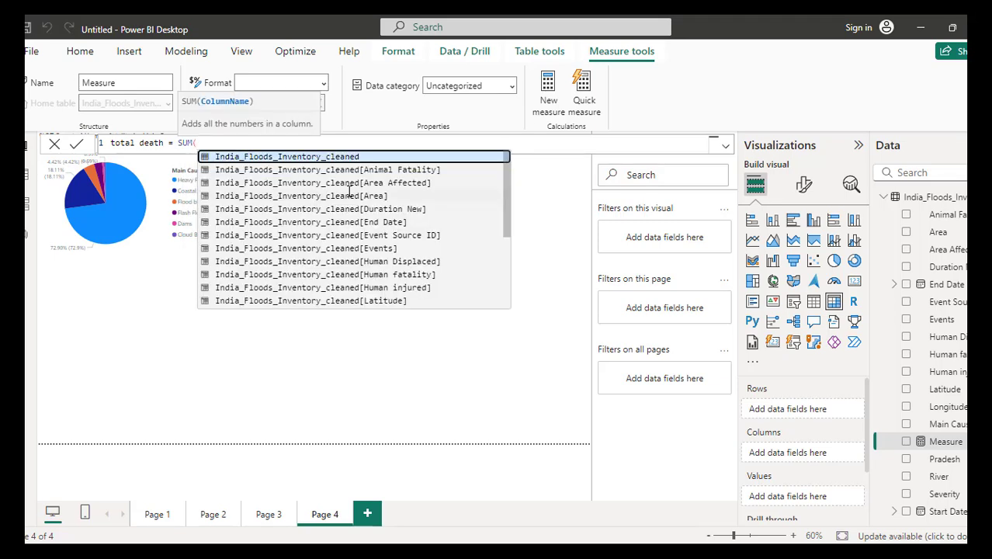
type("hum")
key("Down")
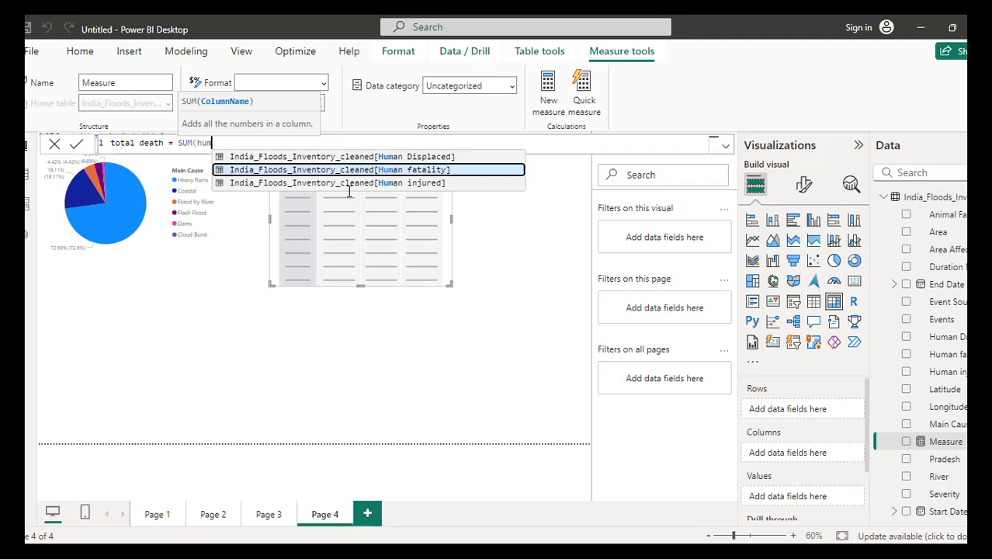
key("Tab")
type(")")
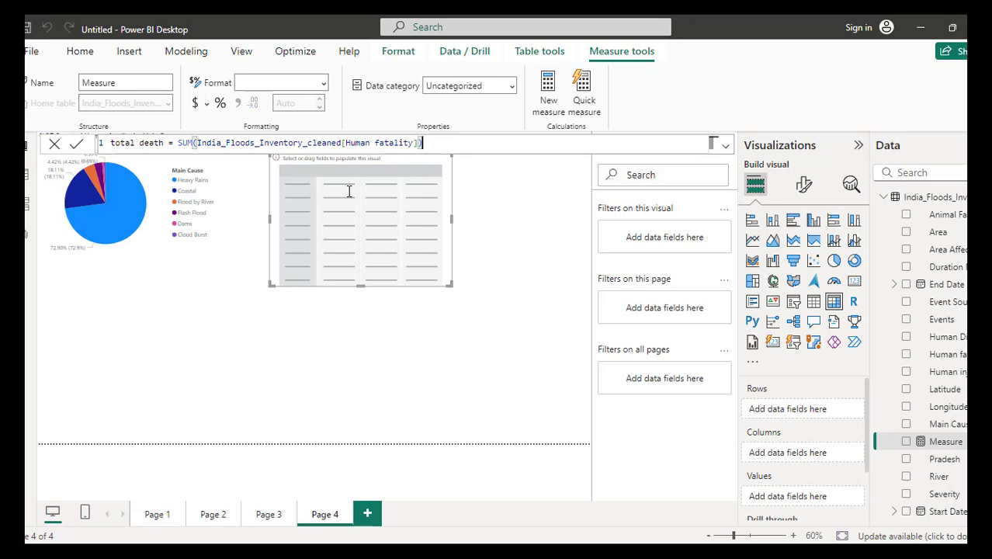
key("Return")
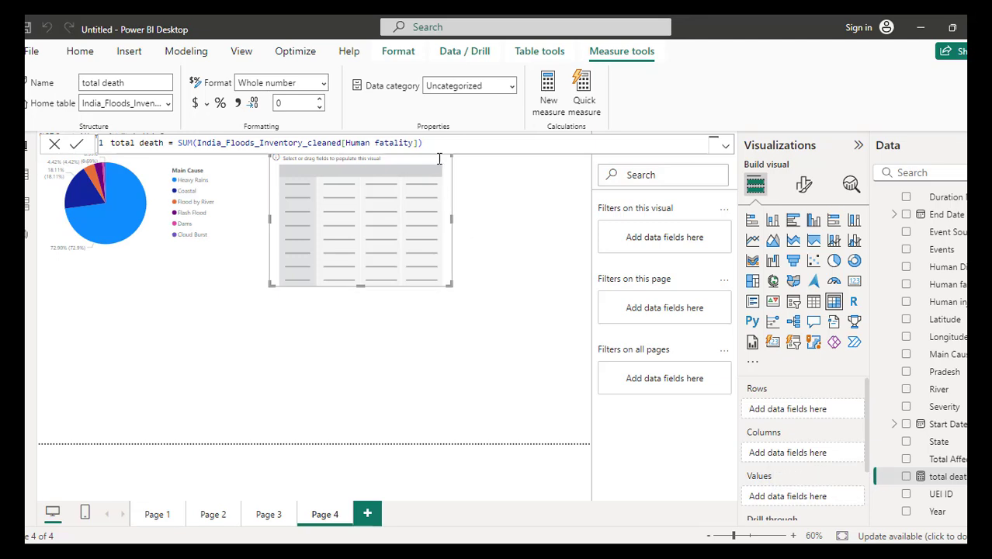
- Move the empty matrix slightly down on Page 4, then recheck its row, column and value fields in the Word checklist
left_click_drag(443, 160, 436, 189)
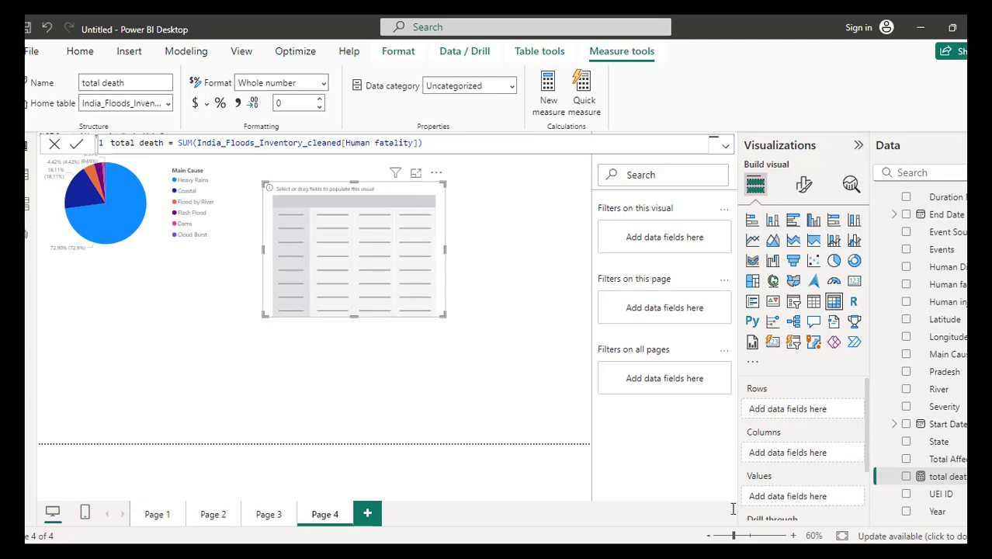
left_click(609, 551)
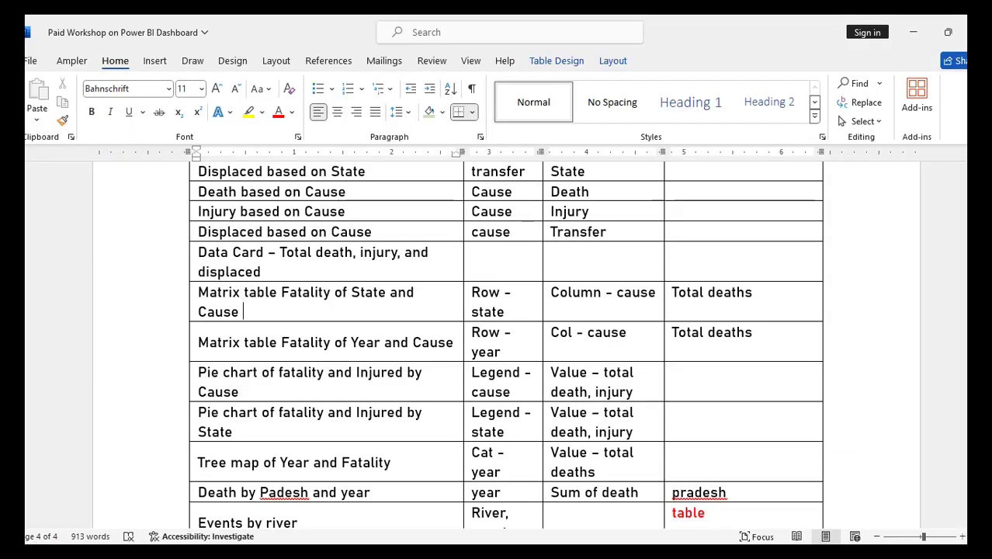
left_click(621, 552)
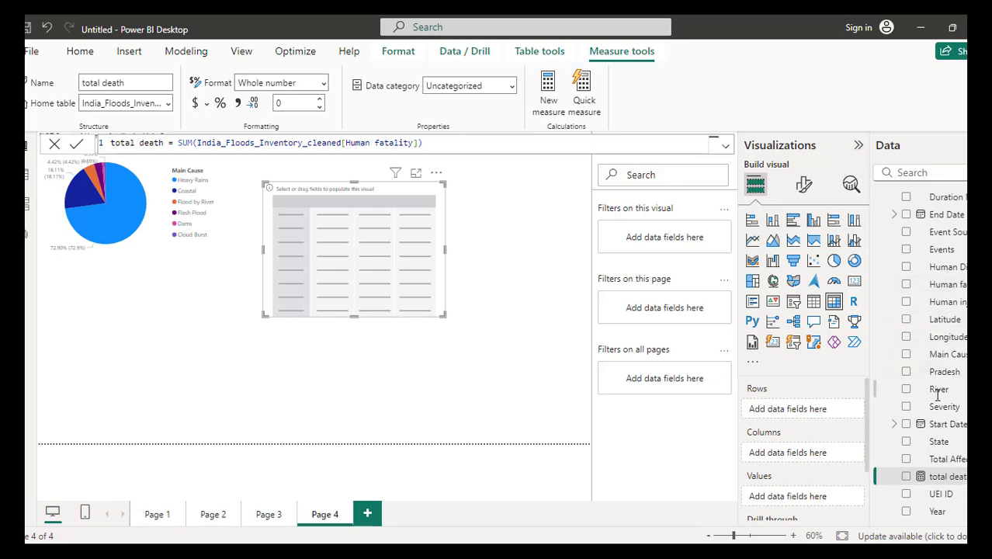
- Populate the matrix with State as rows, Main Cause as columns and the total death measure as values
left_click_drag(944, 442, 811, 409)
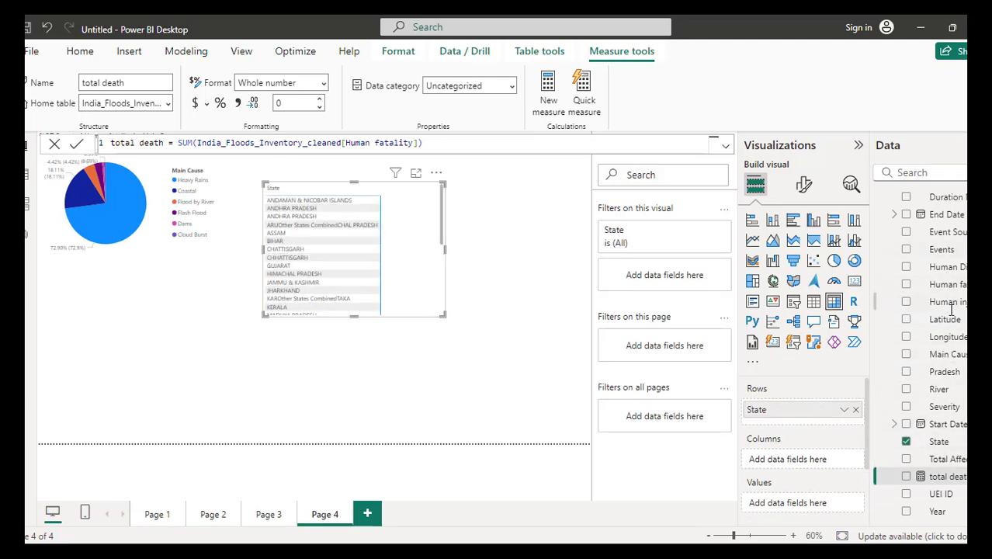
scroll(941, 337, "up", 2)
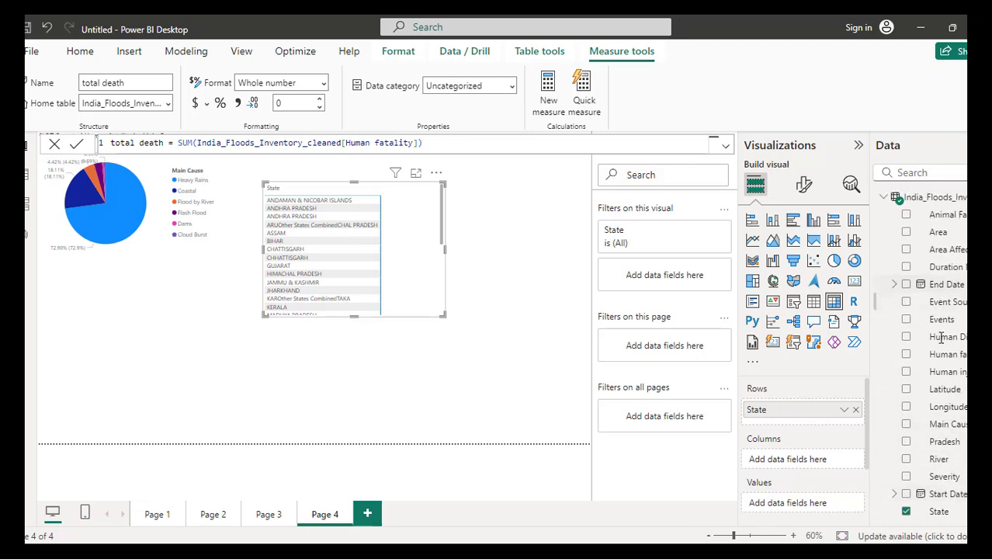
scroll(941, 337, "down", 2)
left_click_drag(941, 355, 826, 459)
scroll(800, 466, "down", 2)
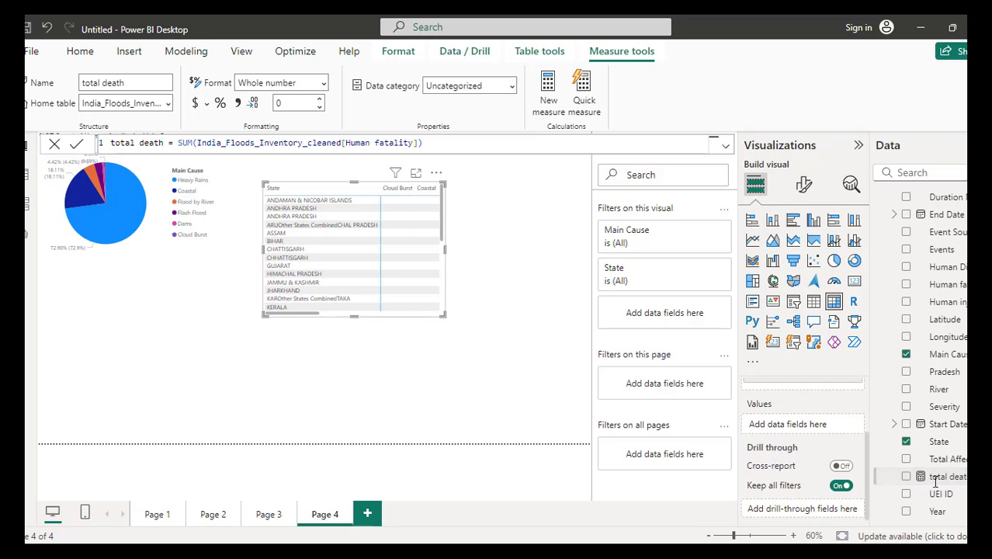
left_click_drag(936, 476, 821, 428)
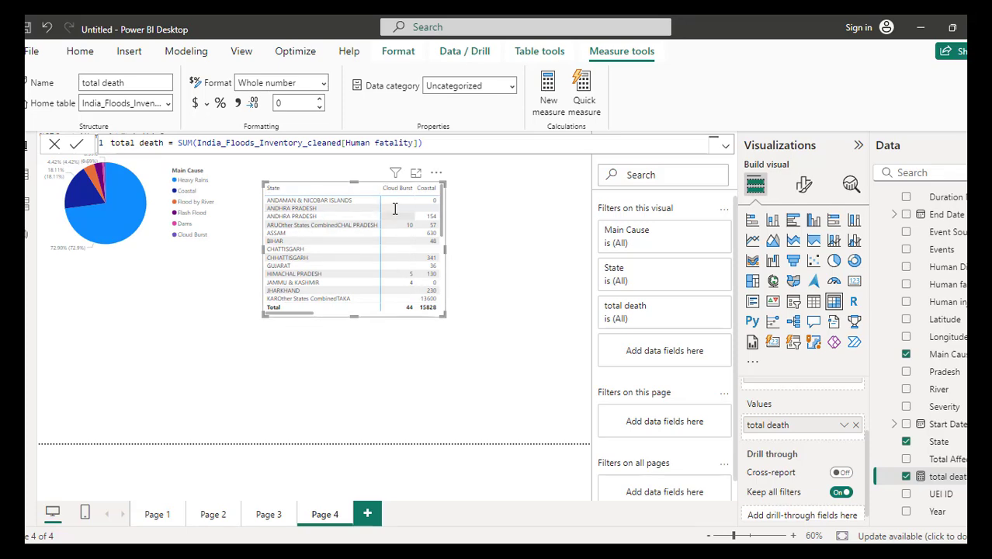
- Open the matrix in focus mode and examine the deaths by state and main cause together with its assigned fields
left_click(416, 172)
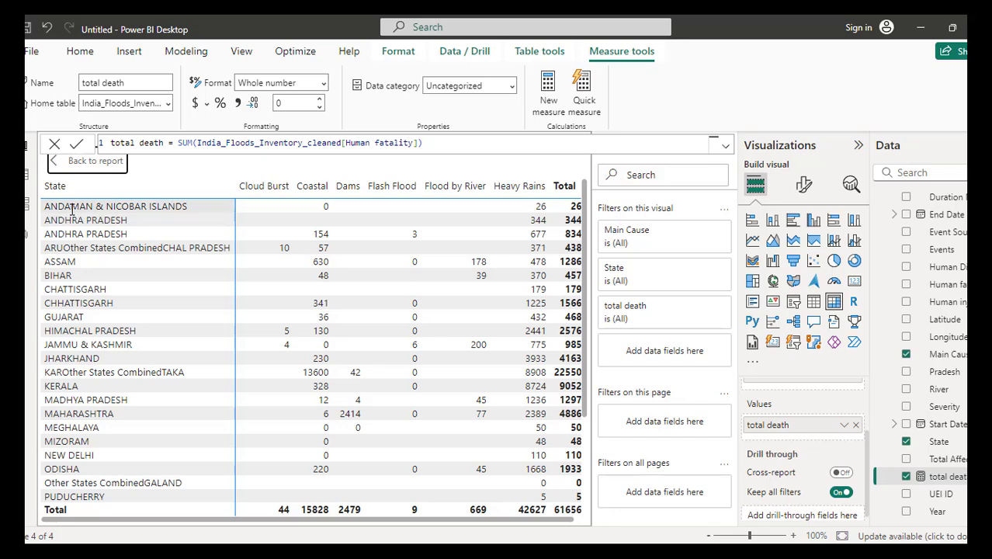
scroll(776, 438, "up", 3)
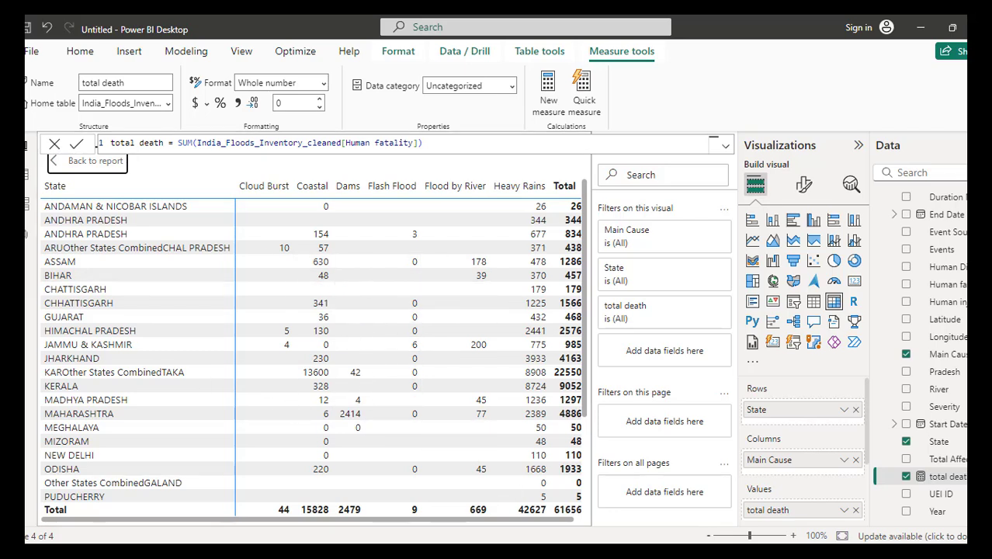
- Switch to the drawing app and sketch a grid with rows A, B, C and columns X, Y, Z in the blank area
left_click(518, 552)
scroll(541, 466, "down", 3)
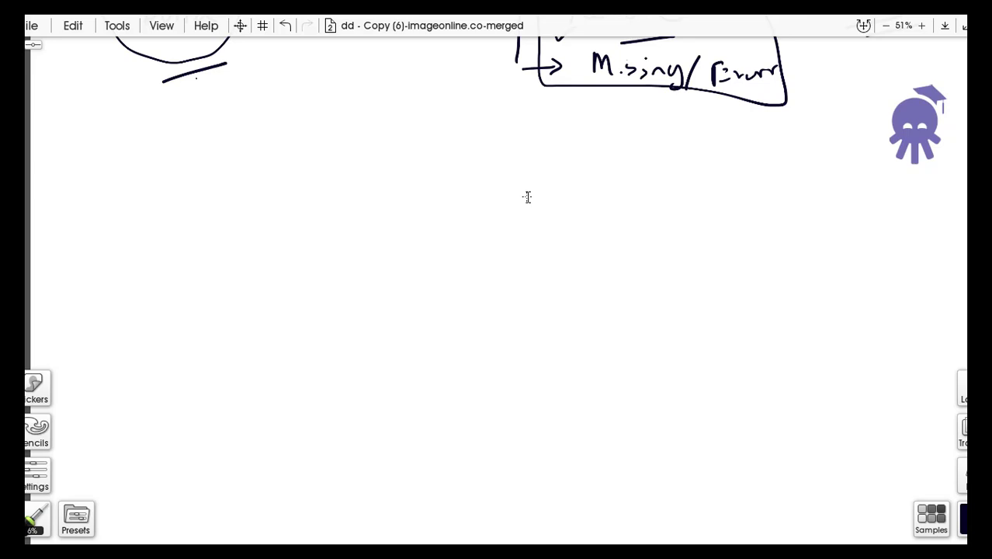
left_click_drag(275, 177, 246, 401)
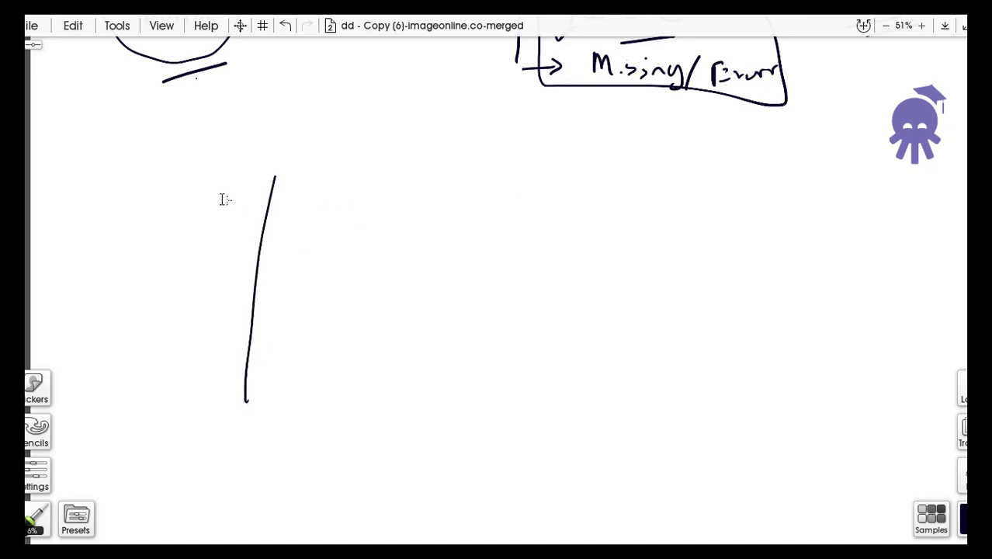
left_click_drag(219, 199, 587, 214)
mouse_move(196, 266)
left_mouse_down()
mouse_move(223, 264)
mouse_move(225, 247)
left_mouse_up()
mouse_move(194, 293)
left_mouse_down()
mouse_move(193, 322)
mouse_move(225, 369)
left_mouse_up()
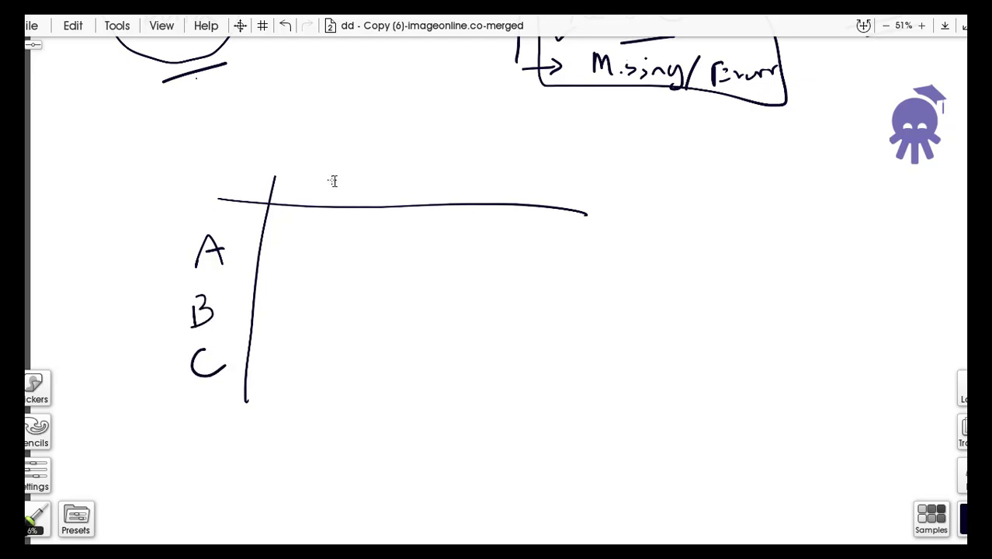
mouse_move(319, 161)
left_mouse_down()
mouse_move(337, 187)
mouse_move(319, 189)
left_mouse_up()
left_click_drag(387, 166, 398, 179)
left_click_drag(408, 159, 402, 196)
mouse_move(504, 158)
left_mouse_down()
mouse_move(497, 195)
mouse_move(514, 193)
left_mouse_up()
left_click_drag(495, 177, 512, 176)
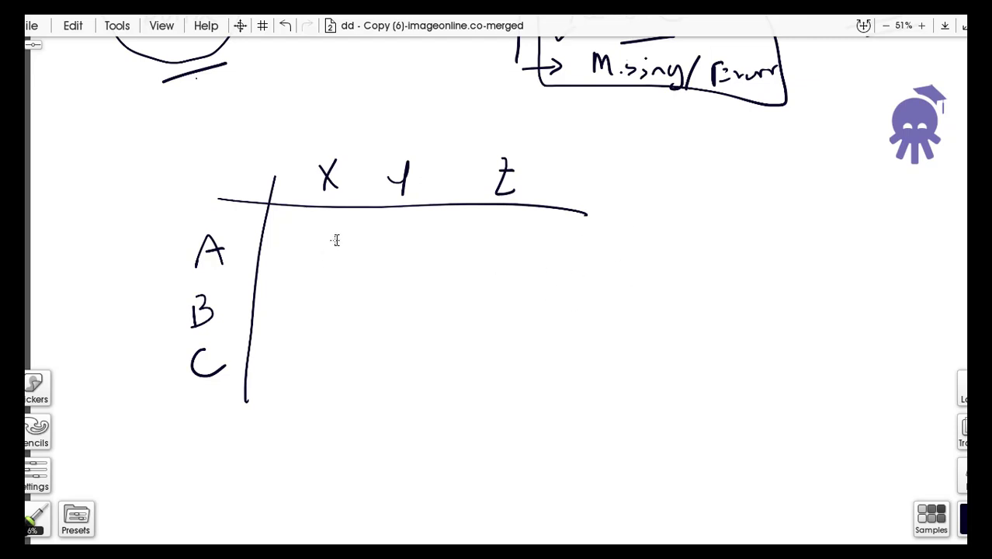
- Write 5, 2, 4 in row A and 1, 3, 5 in row B, and add an entry for row C under Z
mouse_move(314, 230)
left_mouse_down()
mouse_move(322, 243)
mouse_move(310, 253)
left_mouse_up()
left_click_drag(326, 227, 409, 259)
left_click_drag(309, 293, 307, 315)
left_click_drag(382, 295, 381, 320)
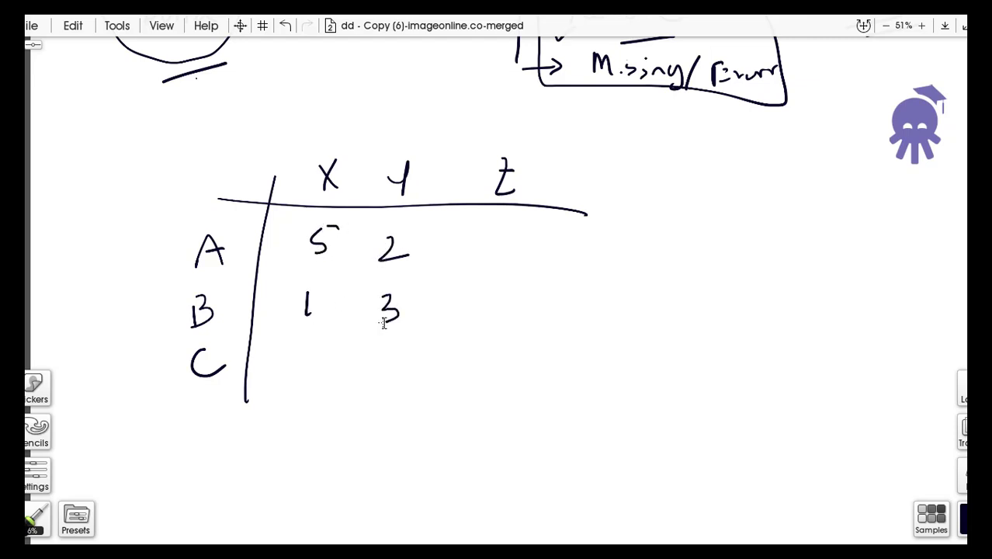
mouse_move(472, 355)
left_mouse_down()
mouse_move(470, 380)
mouse_move(487, 378)
left_mouse_up()
mouse_move(482, 287)
left_mouse_down()
mouse_move(475, 312)
mouse_move(495, 275)
left_mouse_up()
left_click_drag(492, 237, 506, 250)
left_click_drag(508, 243, 508, 270)
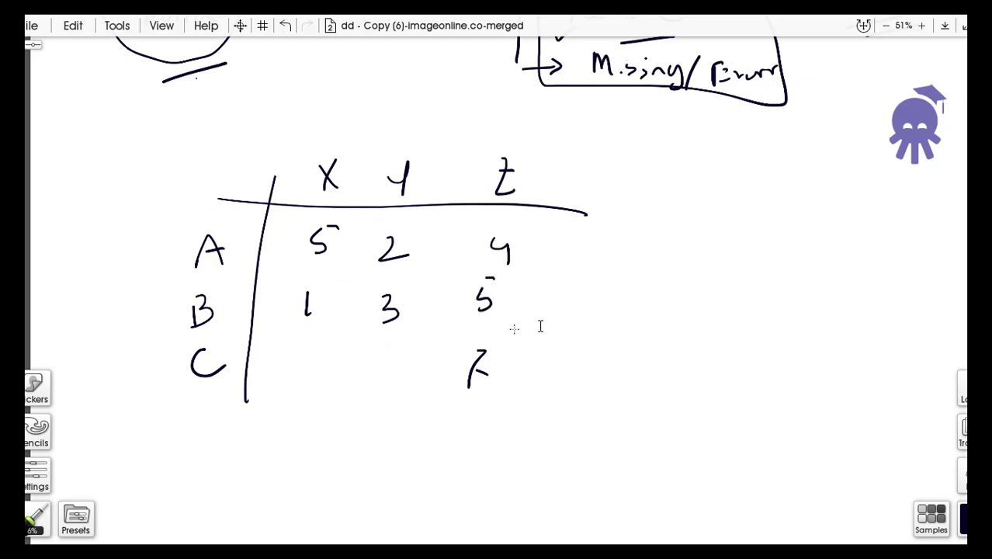
- Draw a second table beside the grid with three columns headed V1, V2 and V3
left_click_drag(684, 158, 683, 357)
left_click_drag(730, 152, 728, 351)
left_click_drag(783, 157, 792, 325)
left_click_drag(838, 151, 845, 328)
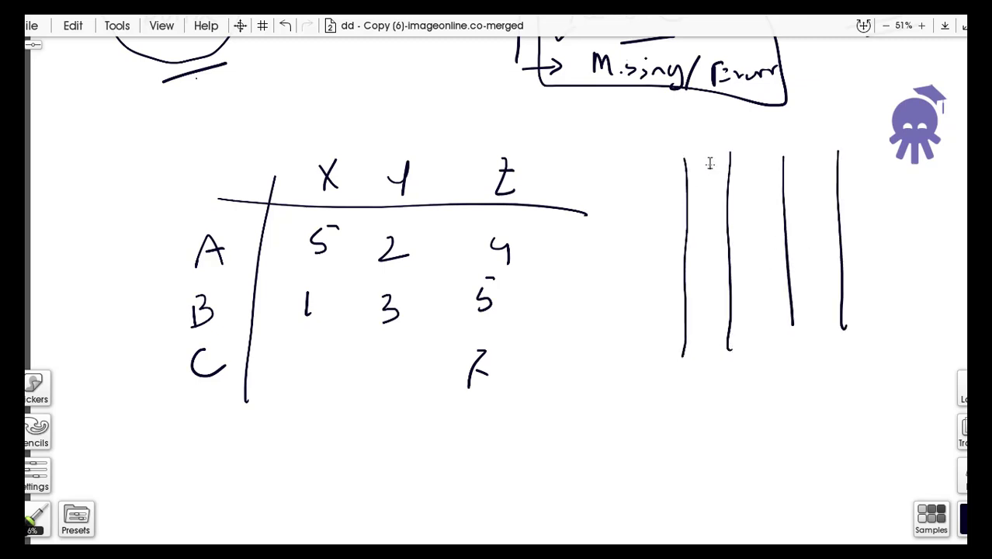
left_click_drag(688, 166, 842, 170)
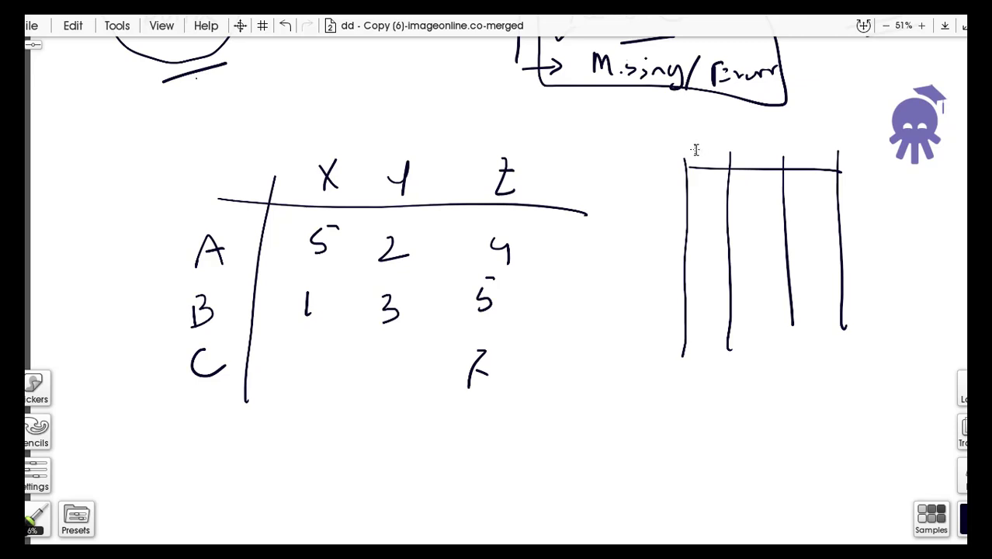
mouse_move(698, 142)
left_mouse_down()
mouse_move(754, 142)
mouse_move(771, 160)
left_mouse_up()
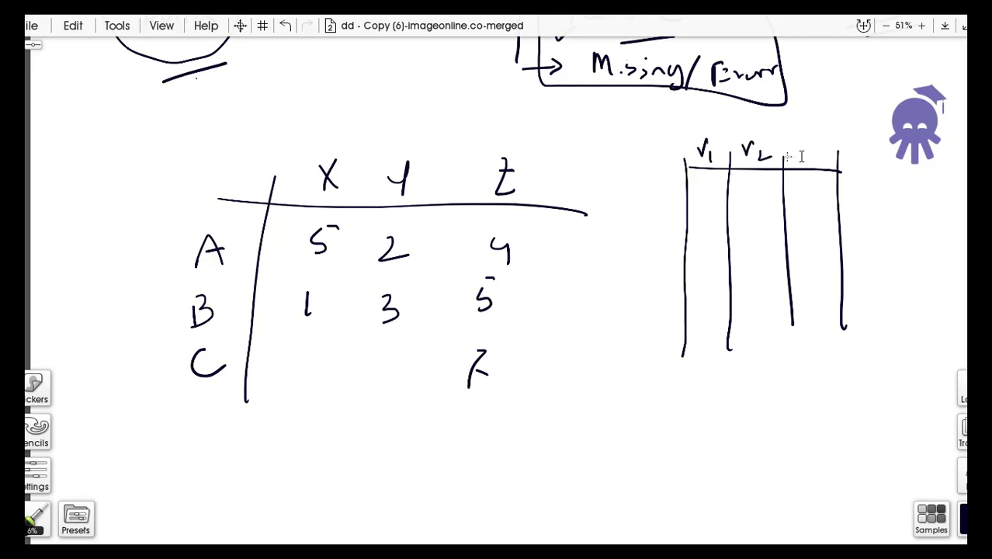
mouse_move(809, 134)
left_mouse_down()
mouse_move(819, 158)
mouse_move(829, 135)
mouse_move(826, 166)
left_mouse_up()
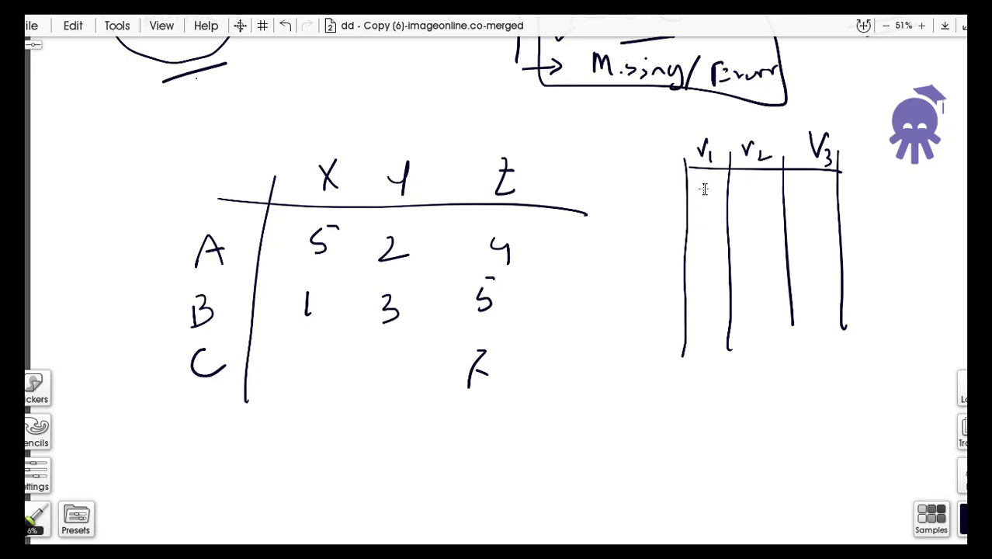
- Write rows A, X, 5 and A, Y, 2 in the second table, then circle it and draw a stroke from it towards the grid
left_click_drag(704, 189, 699, 203)
mouse_move(762, 191)
left_mouse_down()
mouse_move(741, 215)
mouse_move(761, 214)
left_mouse_up()
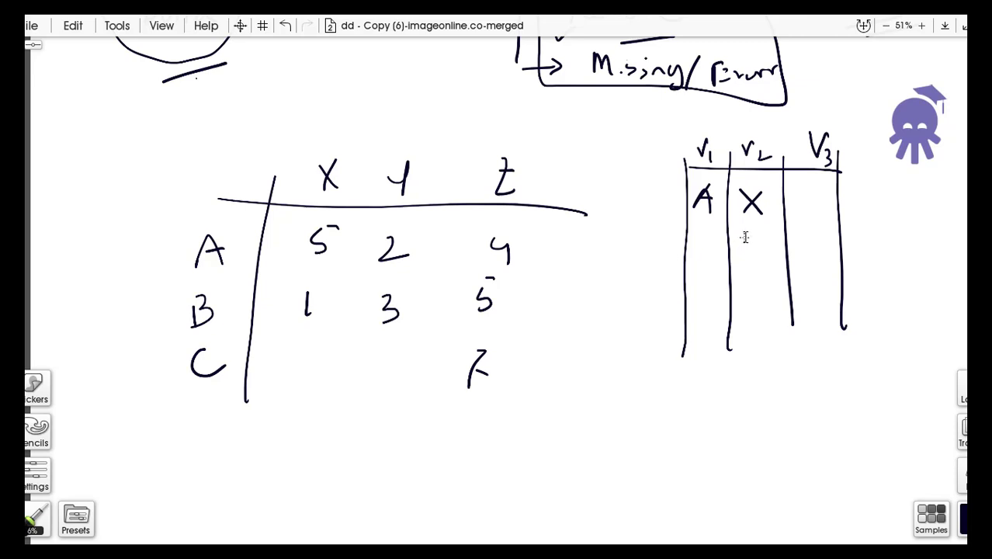
mouse_move(807, 196)
left_mouse_down()
mouse_move(802, 220)
mouse_move(825, 195)
left_mouse_up()
mouse_move(701, 230)
left_mouse_down()
mouse_move(693, 255)
mouse_move(762, 227)
mouse_move(747, 260)
left_mouse_up()
left_click_drag(810, 234, 829, 259)
mouse_move(756, 127)
left_mouse_down()
mouse_move(699, 121)
mouse_move(642, 372)
mouse_move(868, 309)
mouse_move(834, 113)
mouse_move(720, 112)
left_mouse_up()
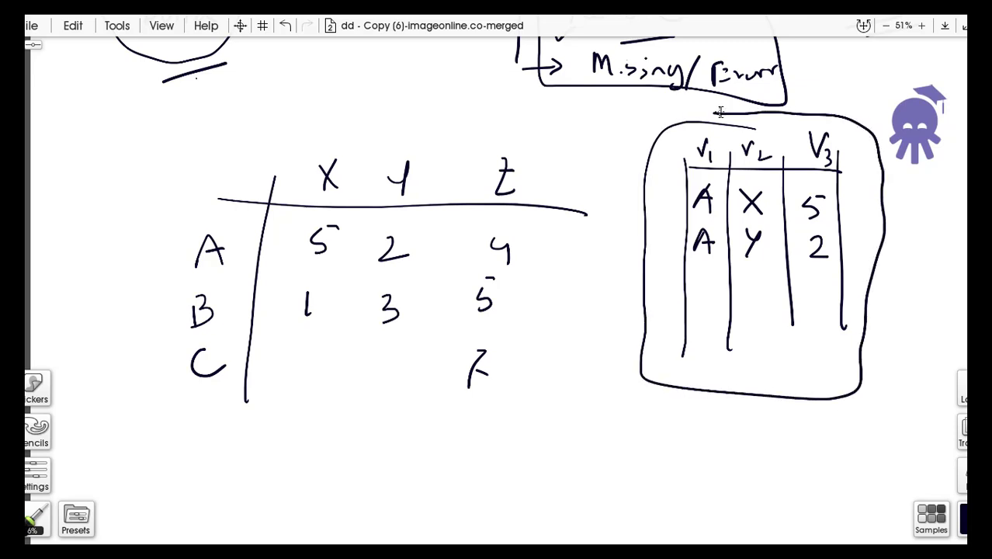
mouse_move(680, 399)
left_mouse_down()
mouse_move(651, 435)
mouse_move(458, 419)
mouse_move(506, 411)
left_mouse_up()
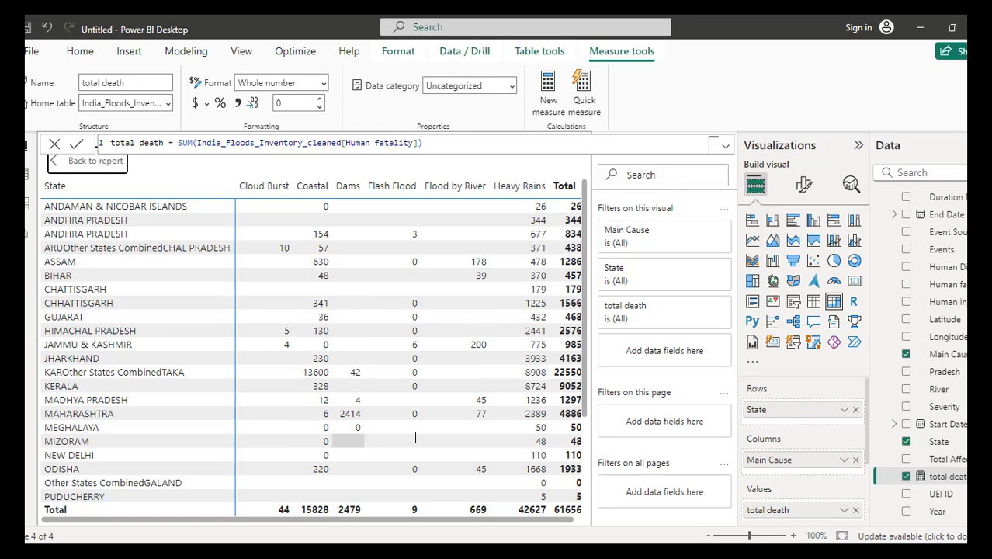
- Review the remaining rows of the focused matrix, return to the report page and move the matrix up beside the pie chart
scroll(512, 465, "down", 3)
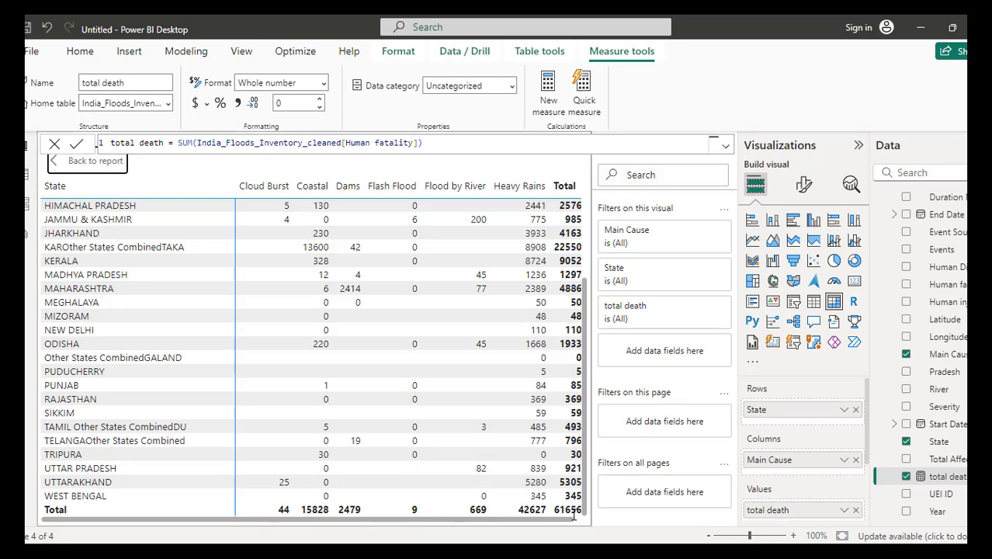
left_click(66, 163)
left_click(505, 268)
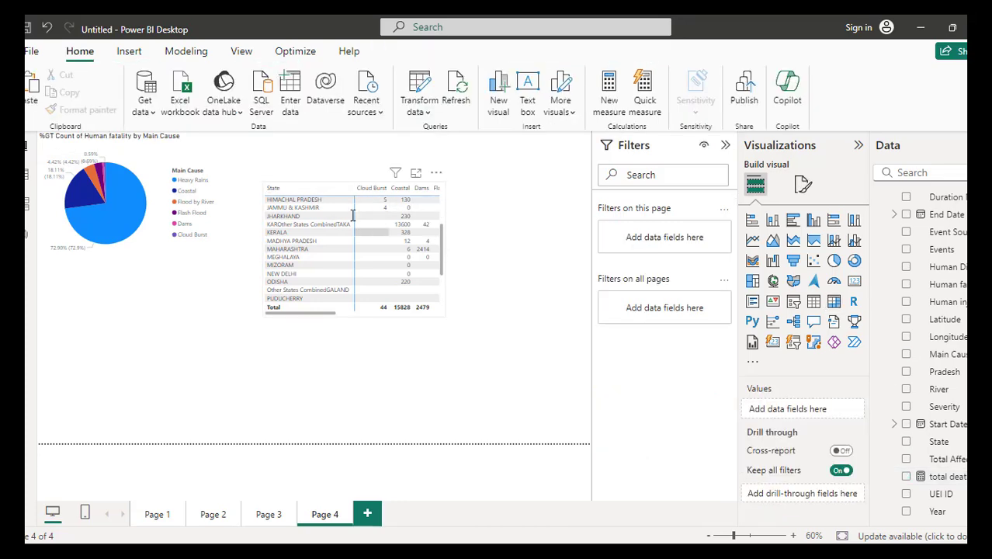
left_click_drag(368, 225, 334, 170)
left_click(403, 330)
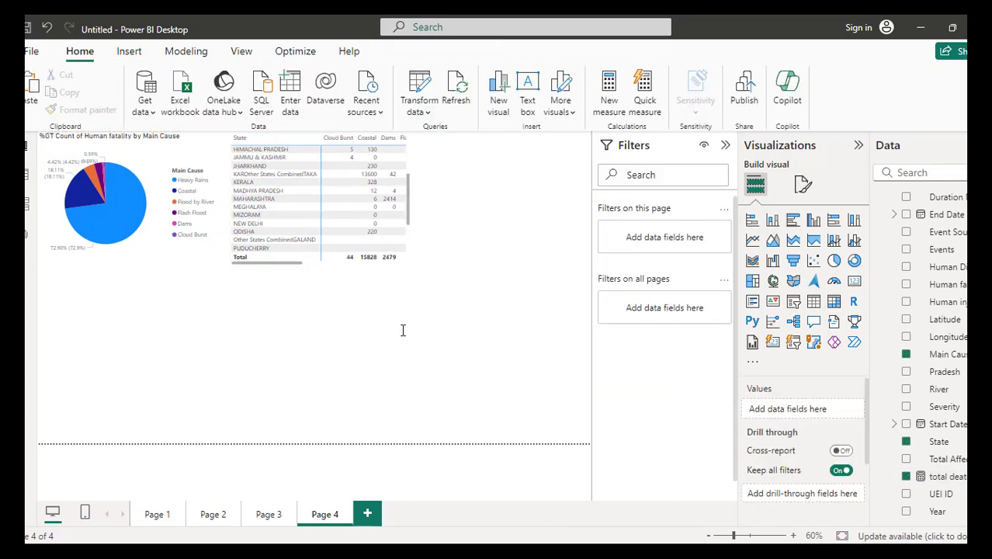
- Add a card visual showing the total death measure and place it in the empty area below the matrix
left_click(854, 280)
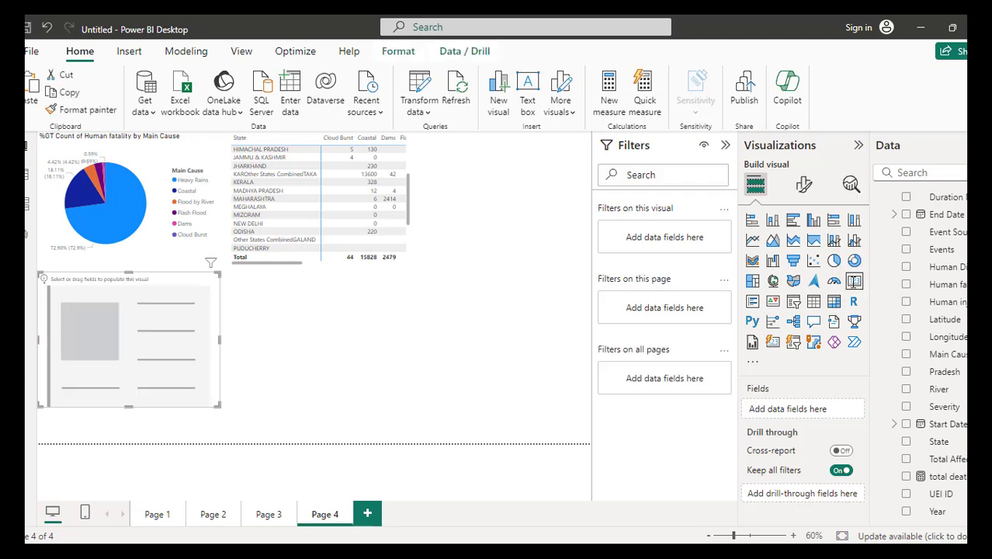
left_click_drag(169, 281, 500, 328)
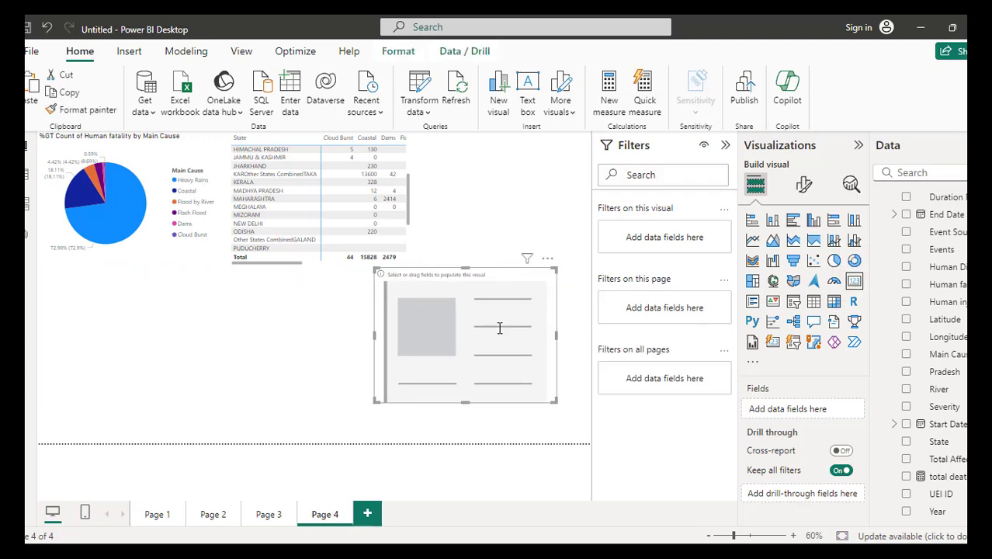
left_click_drag(948, 476, 767, 410)
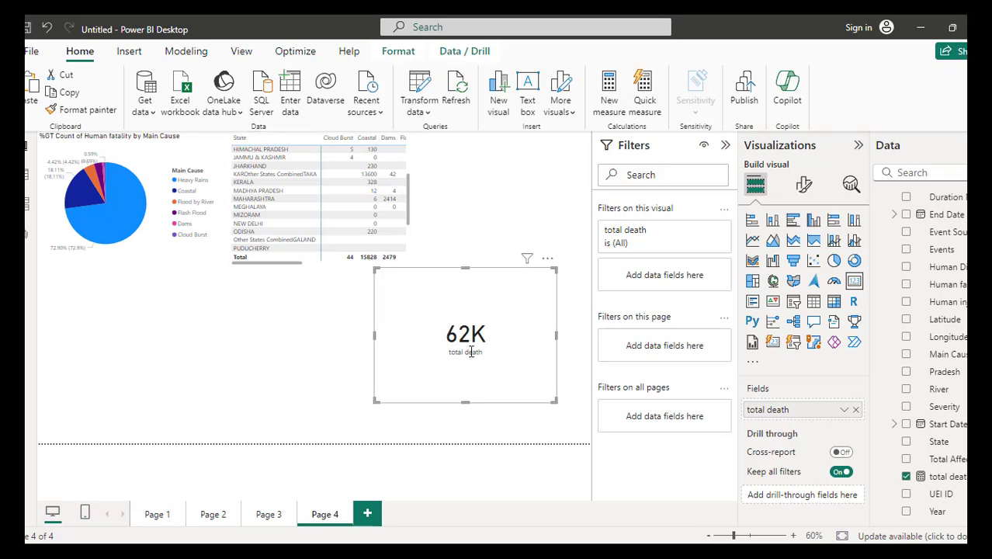
left_click(548, 258)
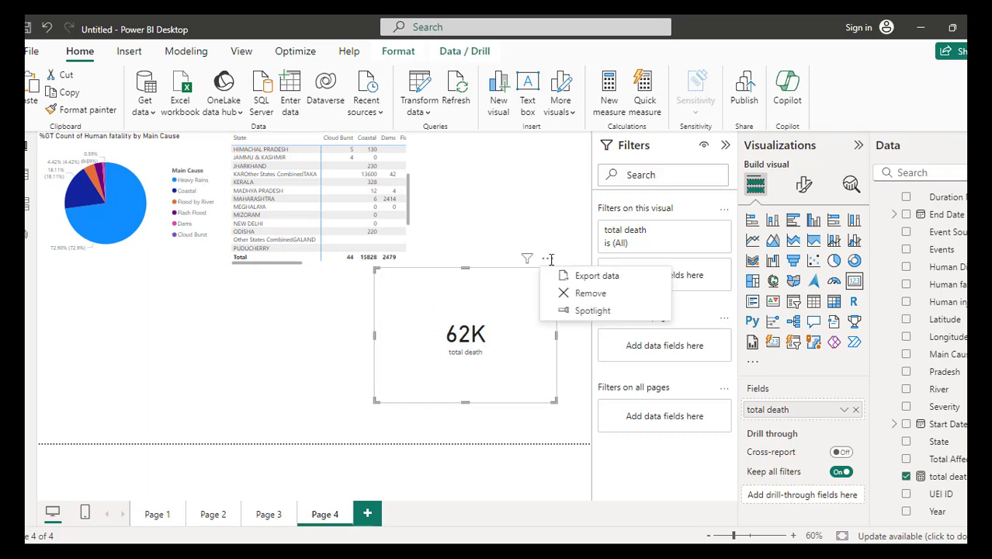
left_click(492, 367)
- Set the total death measure to show 3 decimal places
left_click(949, 477)
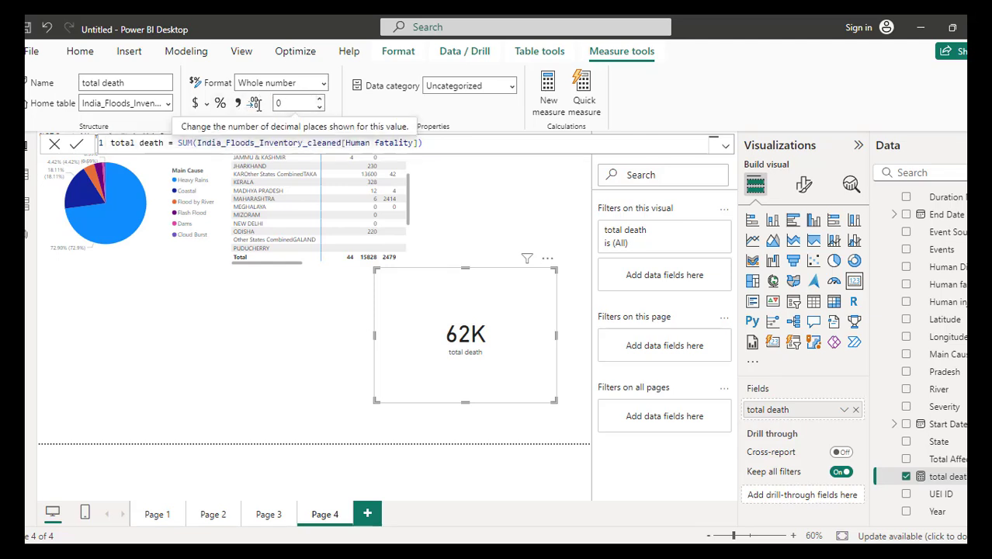
left_click(319, 100)
left_click(319, 99)
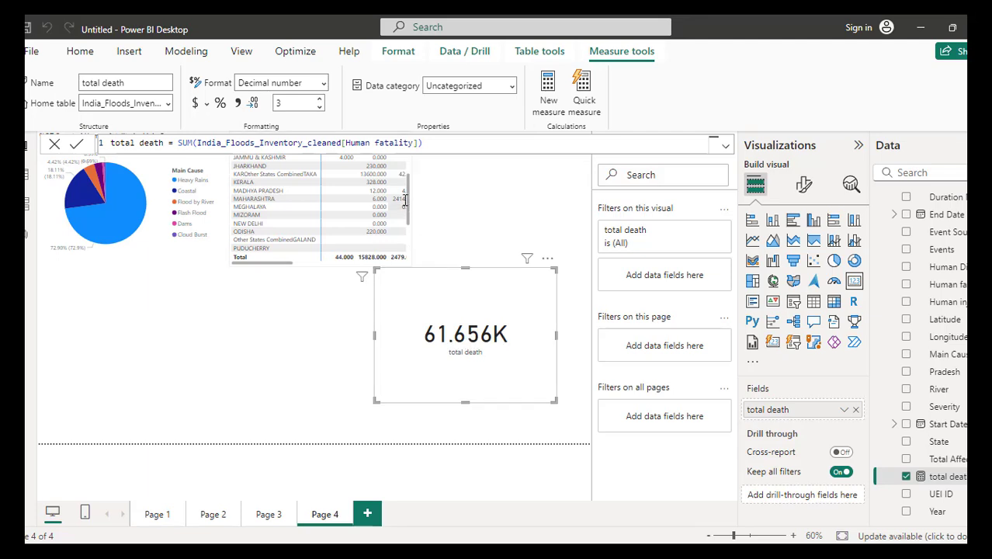
- Move the matrix lower on the page, overlapping the card's edge, and look through its rows
left_click(341, 284)
scroll(376, 209, "up", 2)
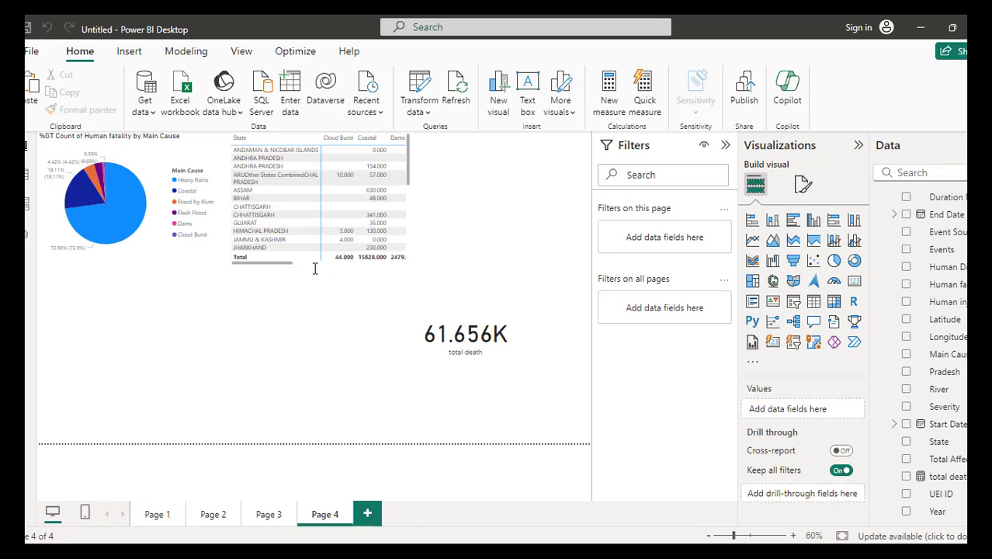
left_click_drag(310, 266, 306, 321)
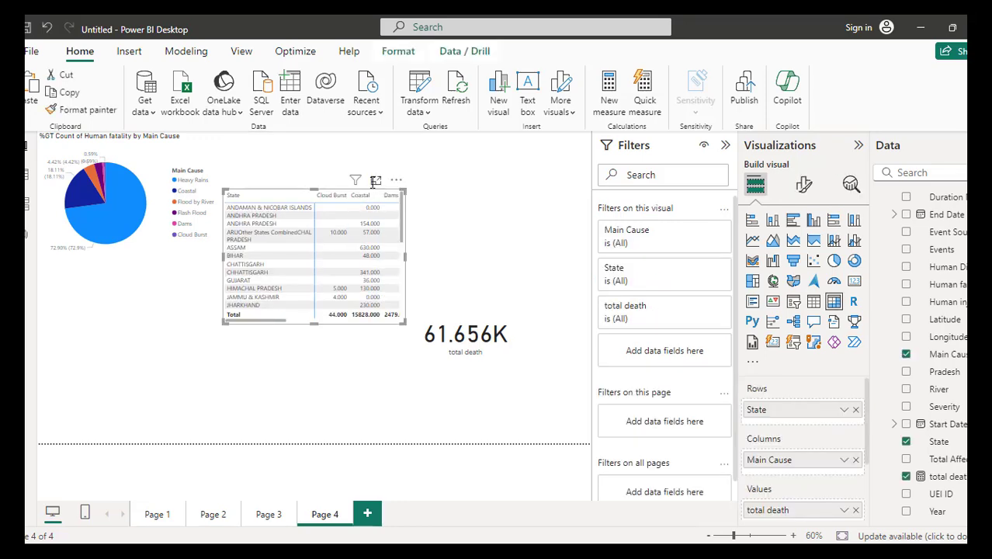
left_click(375, 181)
scroll(466, 389, "down", 5)
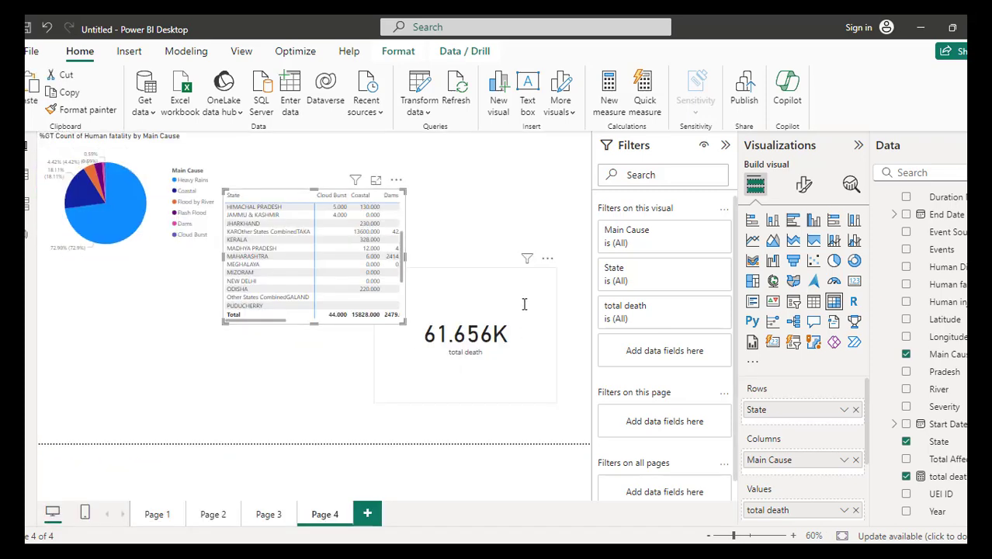
- Select the total death card and switch to the Google Meet call window
left_click(477, 294)
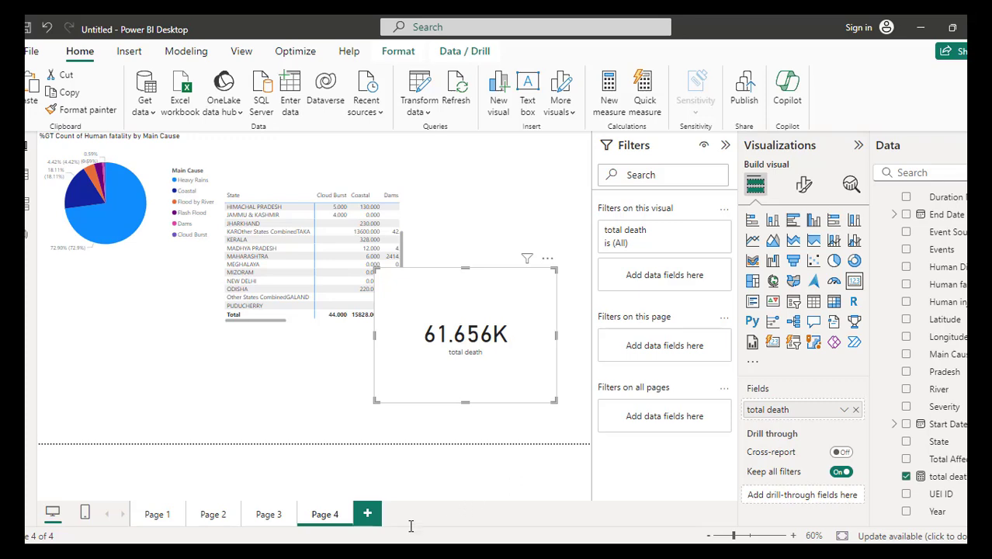
mouse_move(372, 556)
left_click(328, 505)
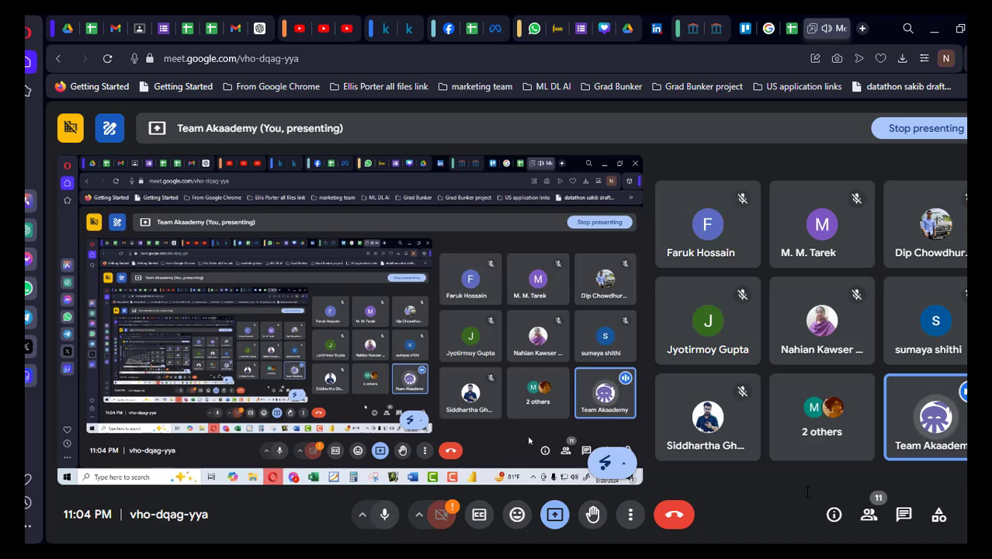
- Switch back to Power BI Desktop and open the recent report flood data - sakib - 26 August
mouse_move(688, 403)
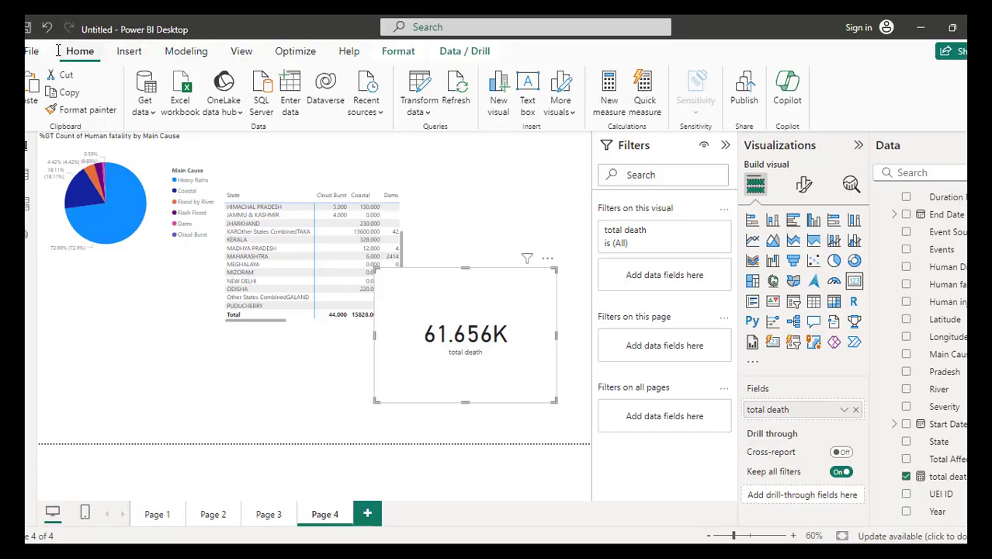
left_click(32, 51)
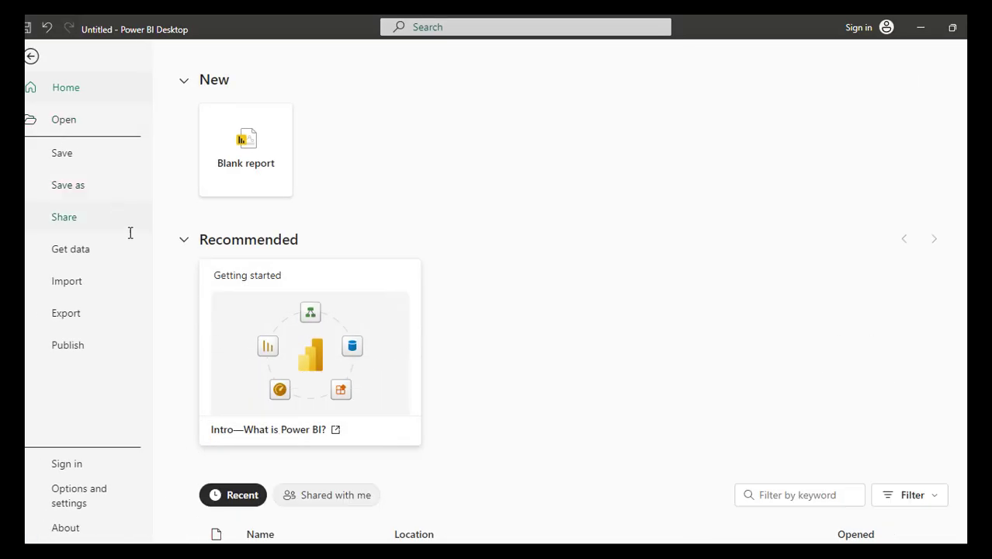
scroll(466, 335, "down", 3)
scroll(465, 335, "down", 1)
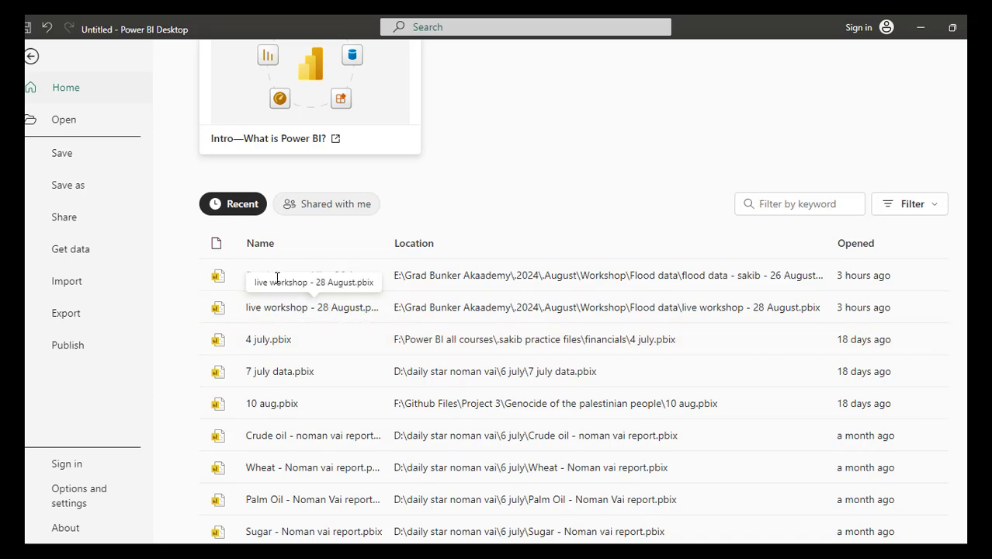
key("Escape")
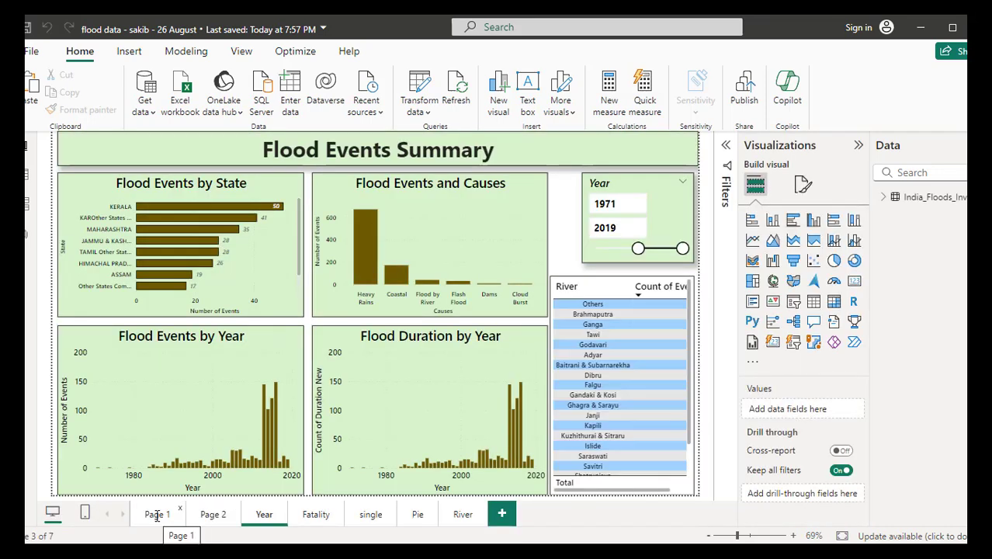
- Review Page 1 and the Year, Fatality, single and Pie pages of the finished flood report
left_click(157, 514)
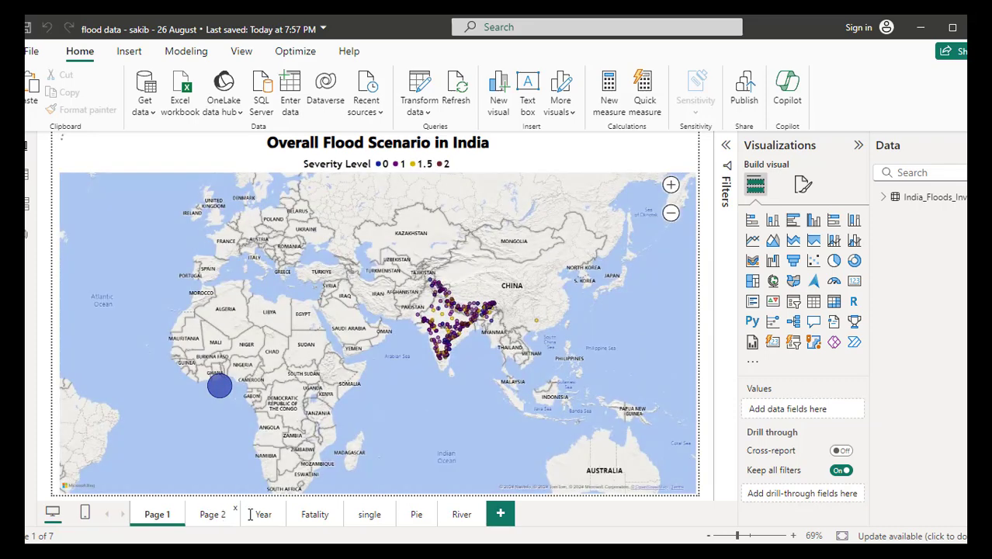
left_click(263, 514)
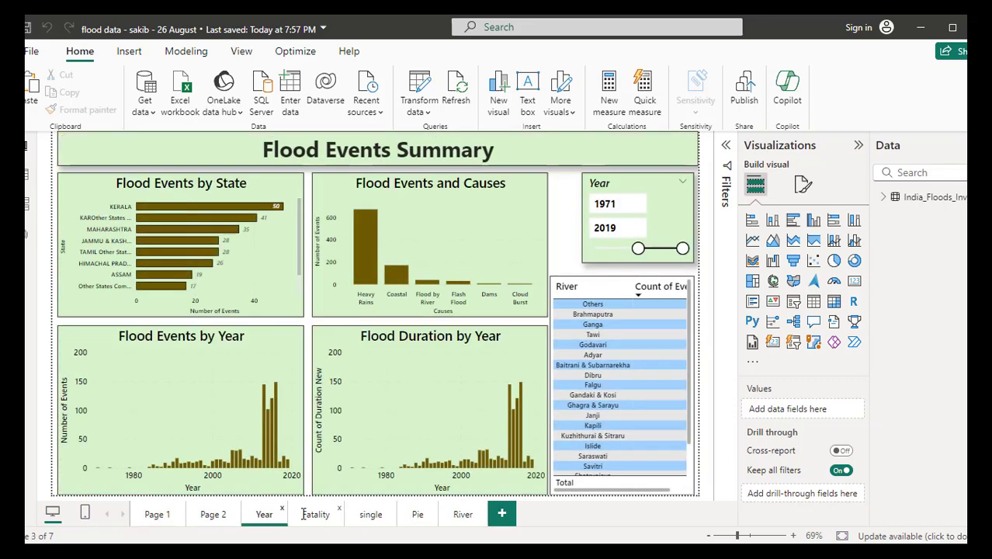
left_click(313, 514)
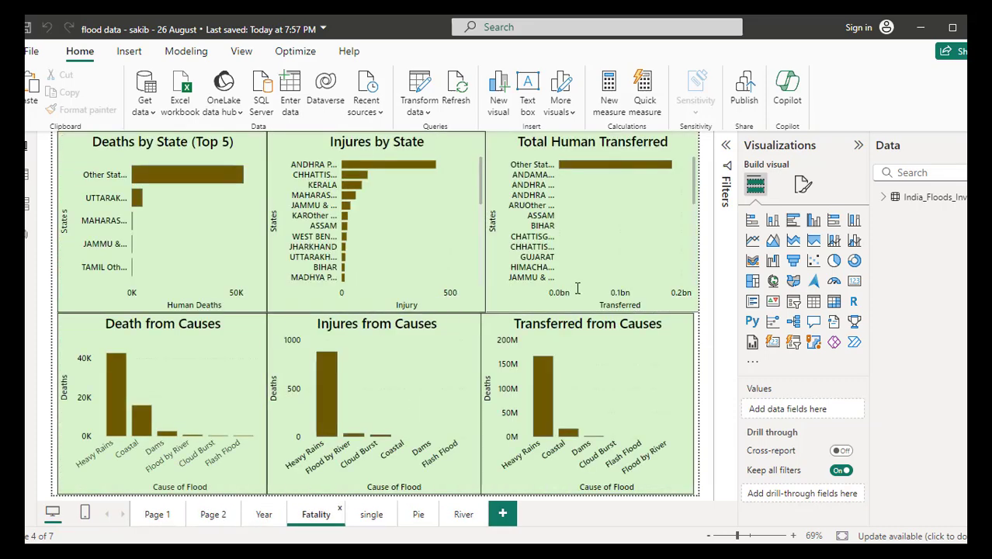
left_click(371, 514)
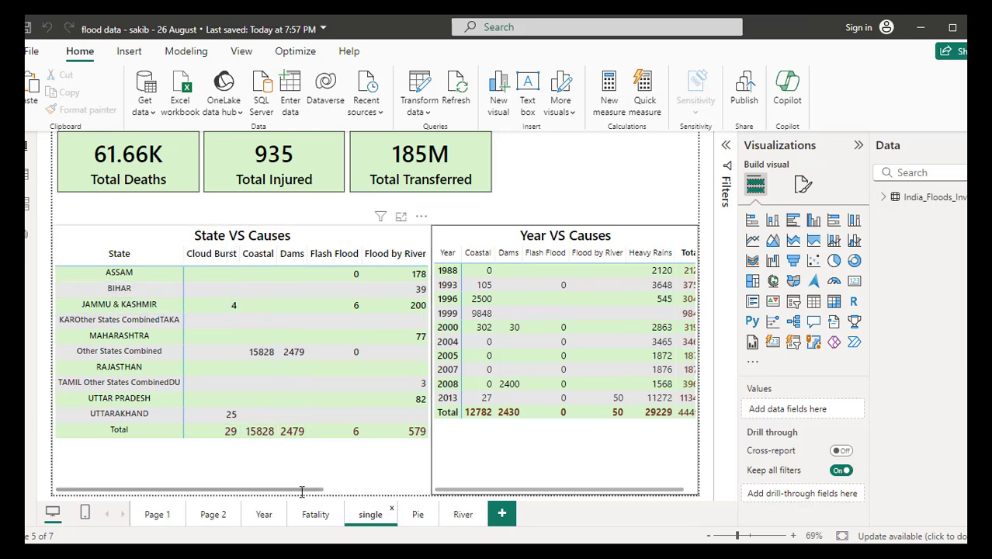
left_click_drag(314, 491, 381, 482)
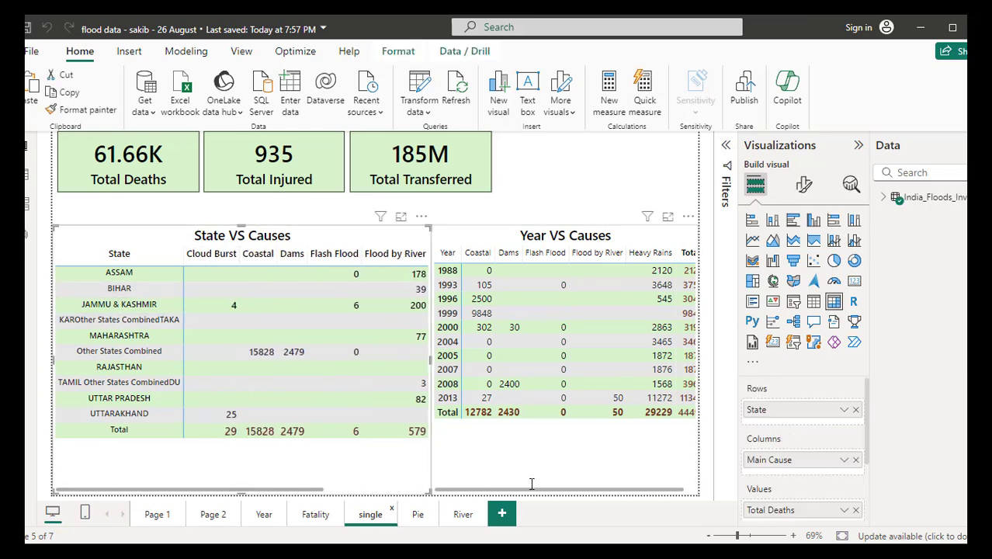
left_click(418, 514)
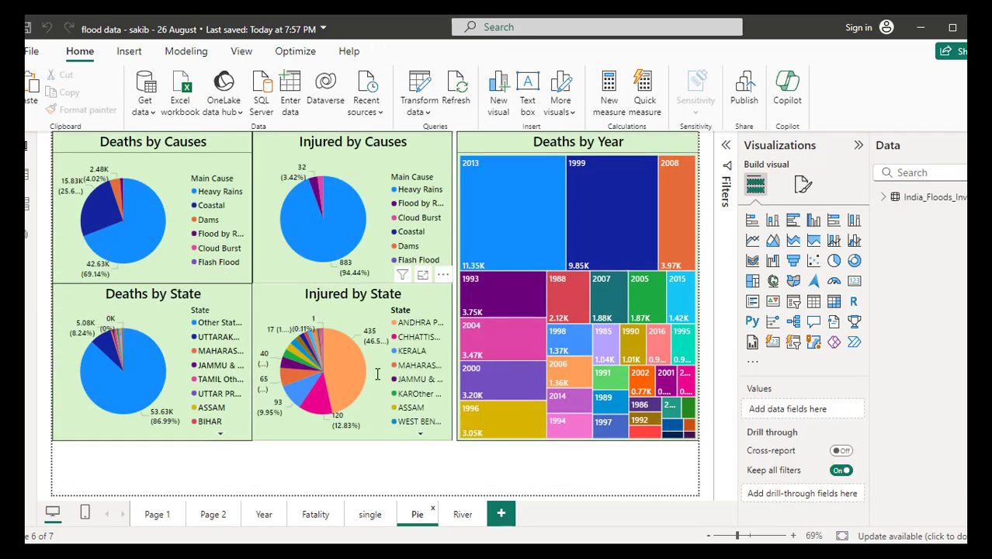
- Switch to the untitled report and view the charts on Page 3
mouse_move(685, 543)
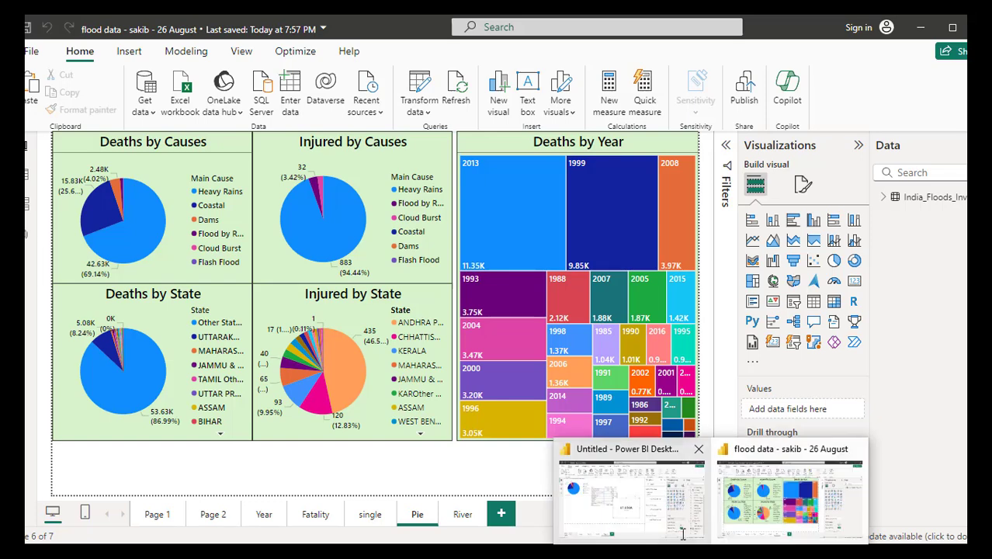
left_click(597, 485)
left_click(269, 514)
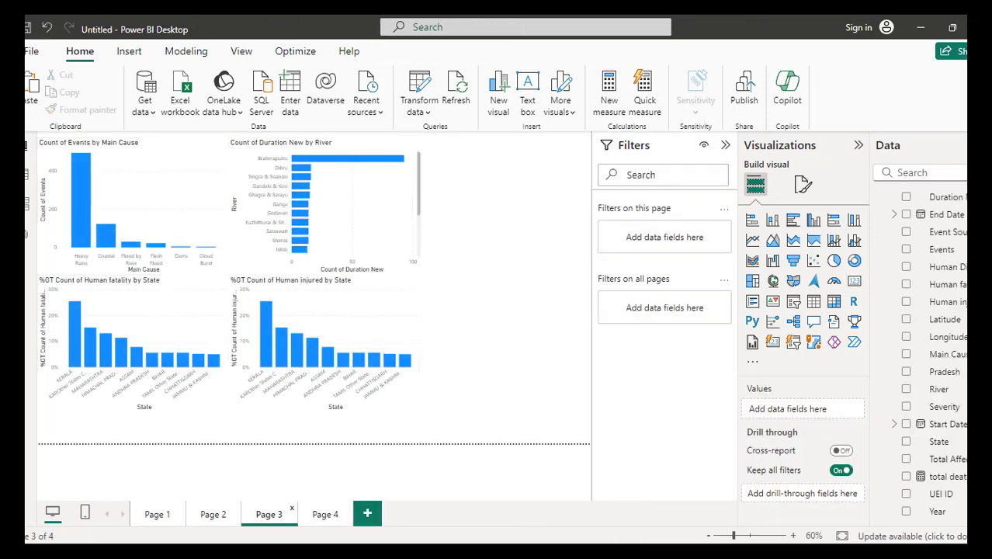
- Return to the flood data - sakib - 26 August report and view its River and Year pages
mouse_move(684, 543)
left_click(784, 540)
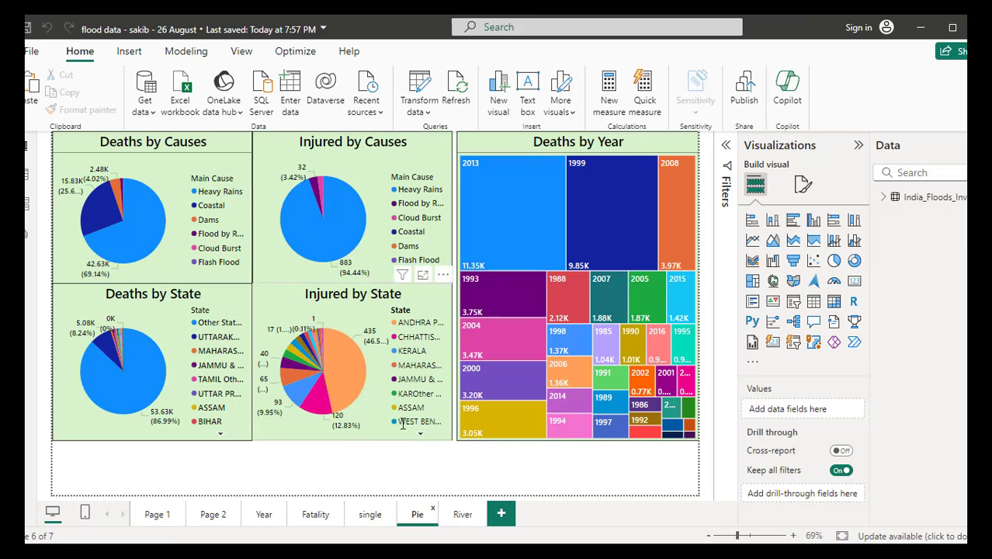
left_click(462, 514)
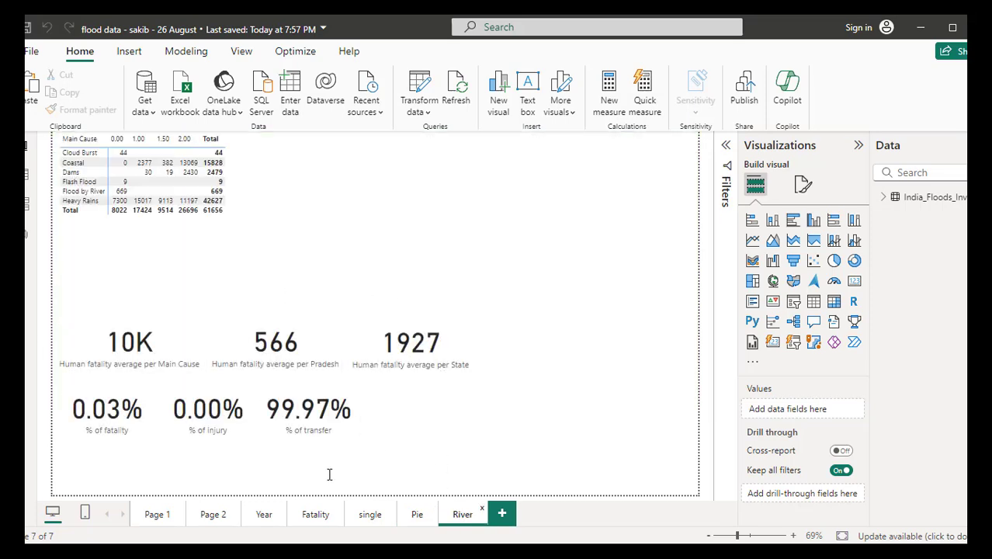
left_click(264, 514)
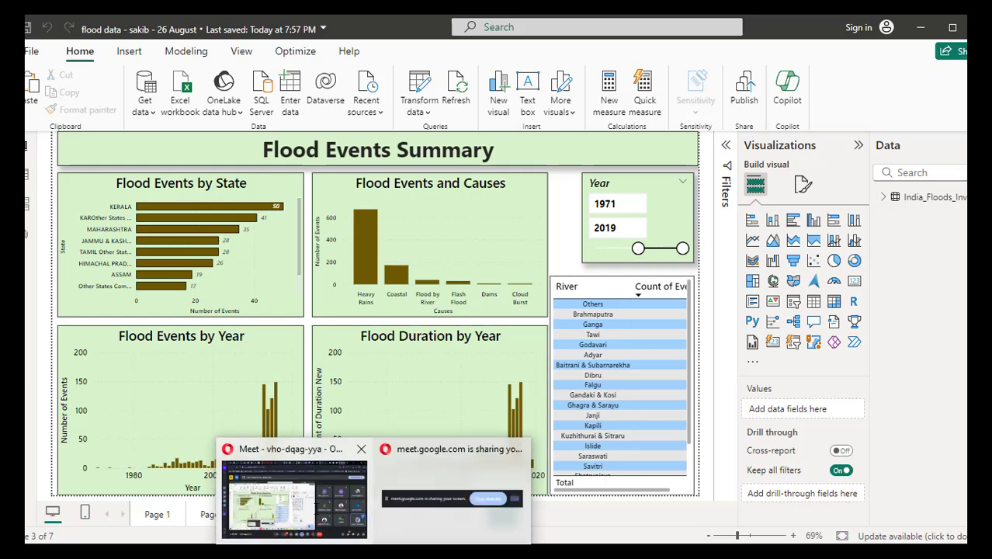
- Switch to the Google Meet call and admit the participant waiting to join
left_click(466, 497)
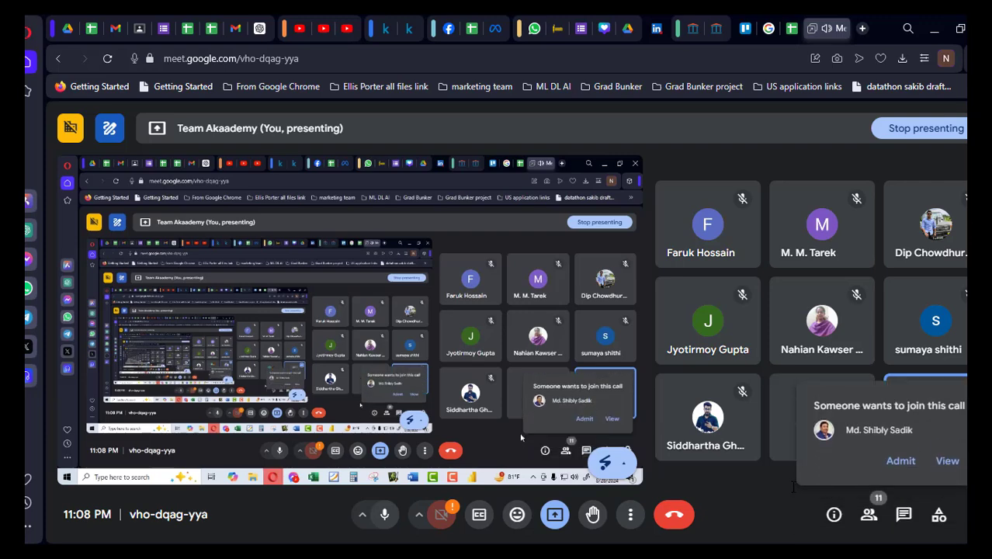
left_click(900, 460)
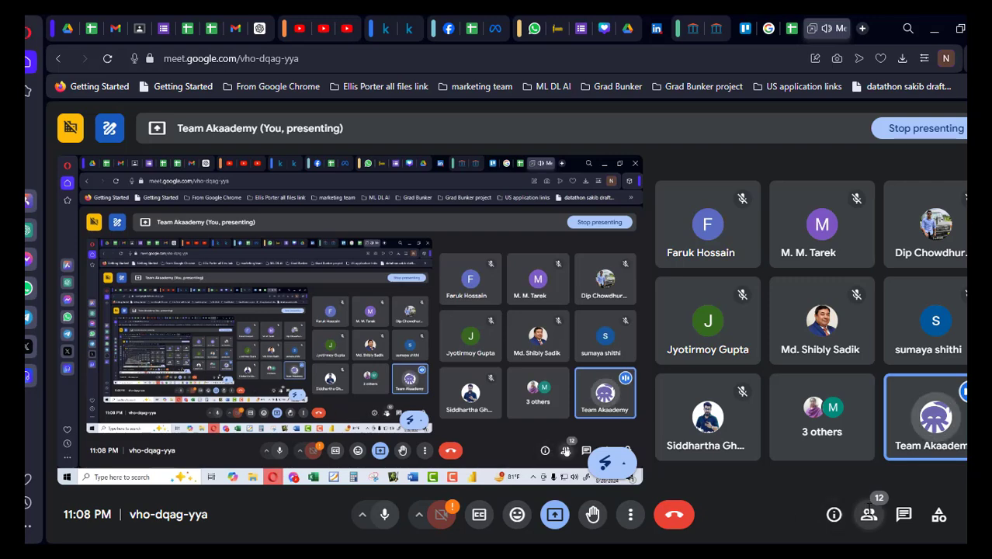
- Look through the list of people in the call and close it
left_click(869, 514)
scroll(854, 326, "down", 5)
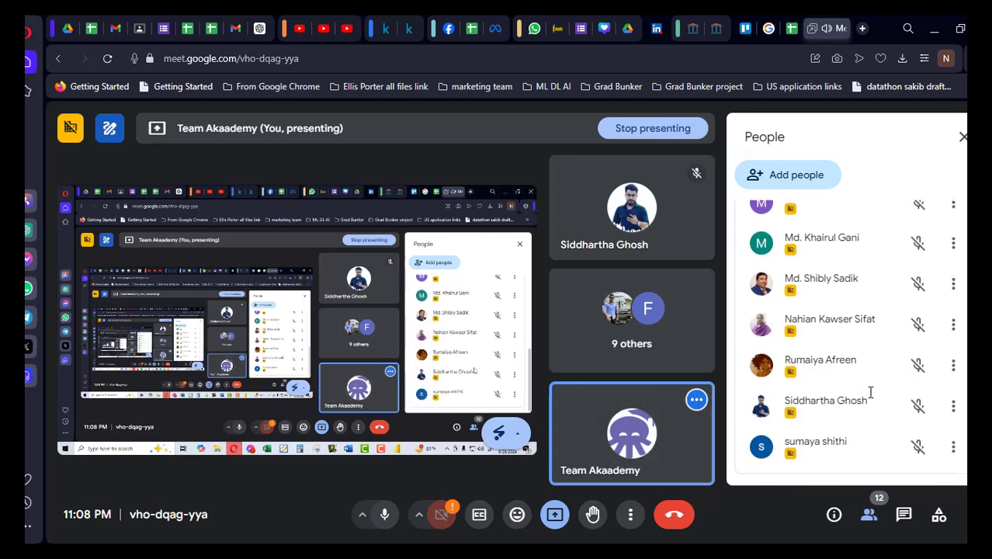
scroll(870, 392, "up", 2)
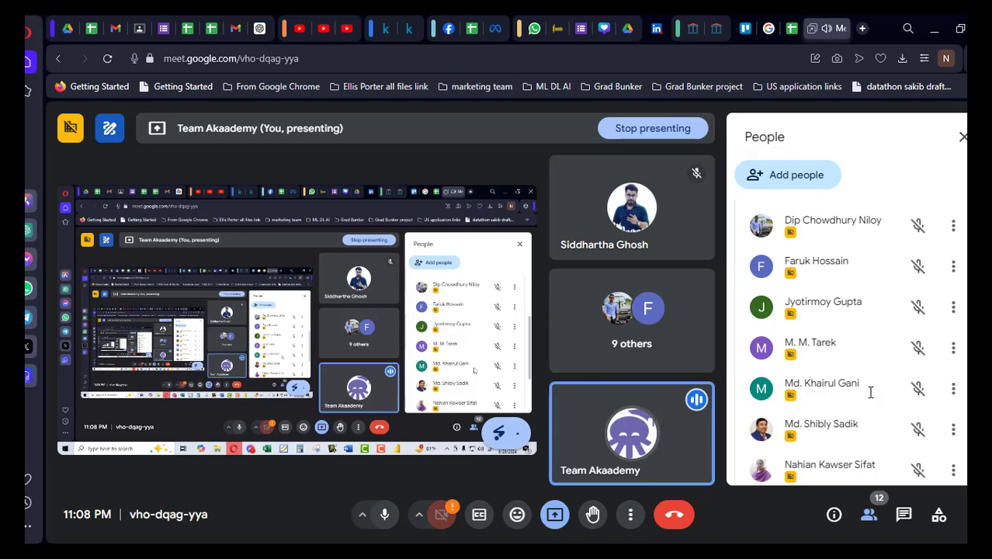
scroll(871, 392, "down", 3)
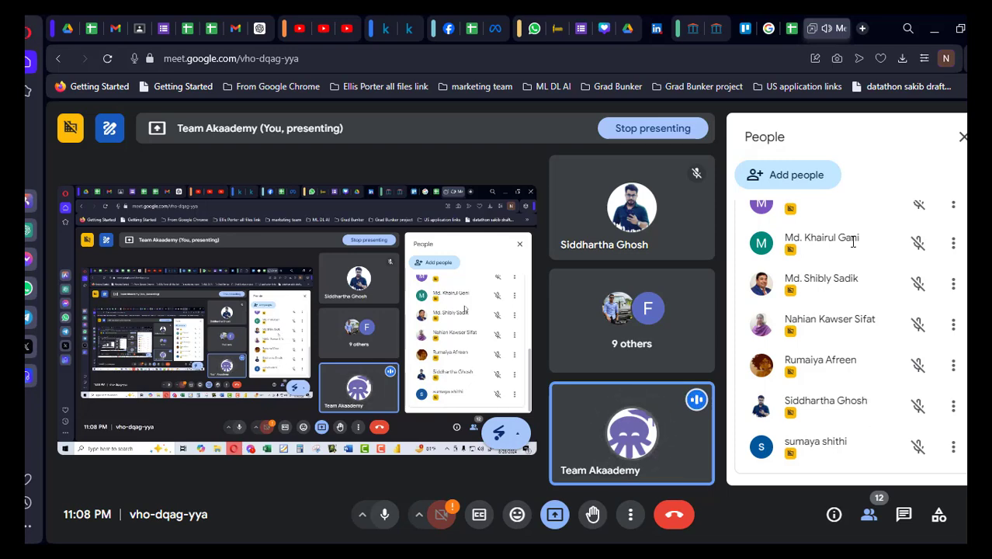
left_click(962, 137)
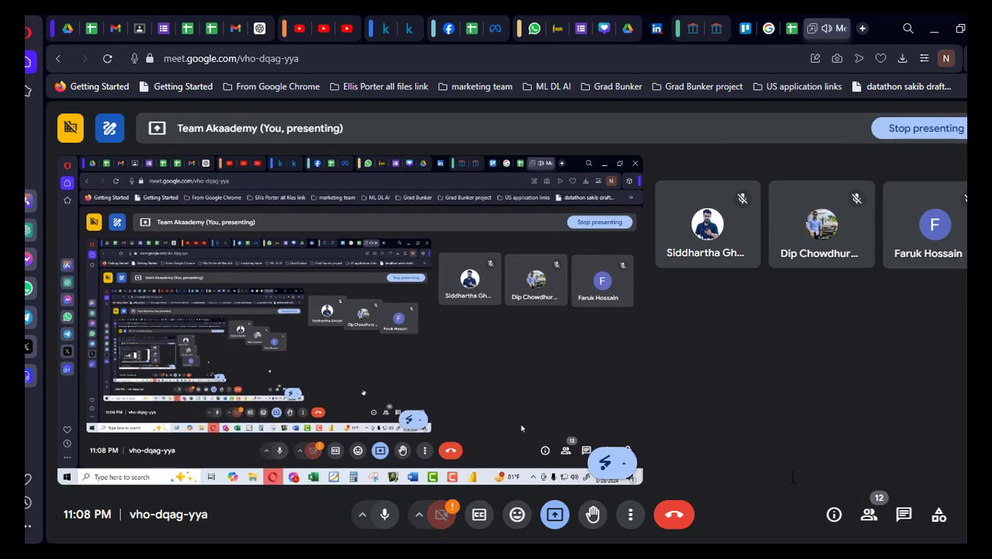